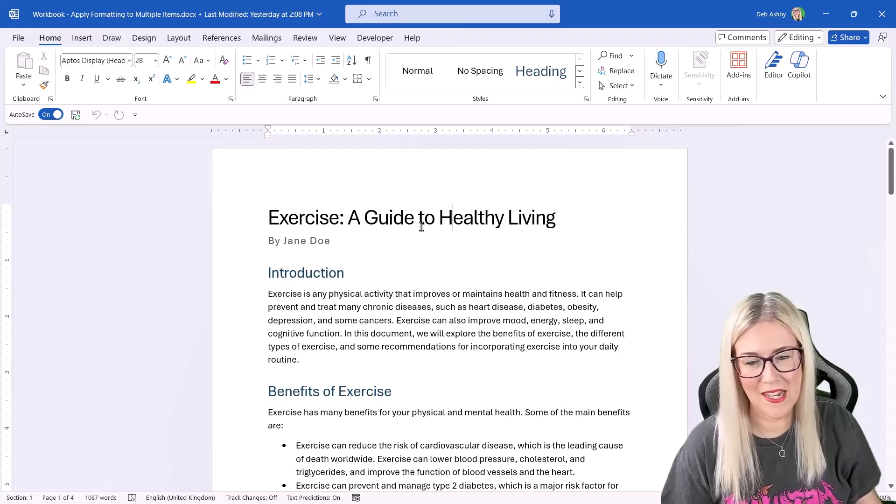
# Check in the style gallery which style the document title uses.
pyautogui.click(422, 219)
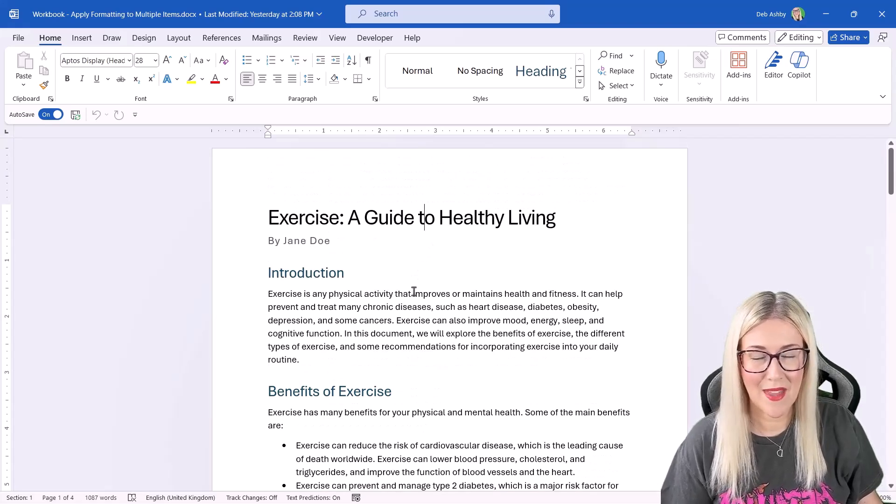
pyautogui.click(580, 83)
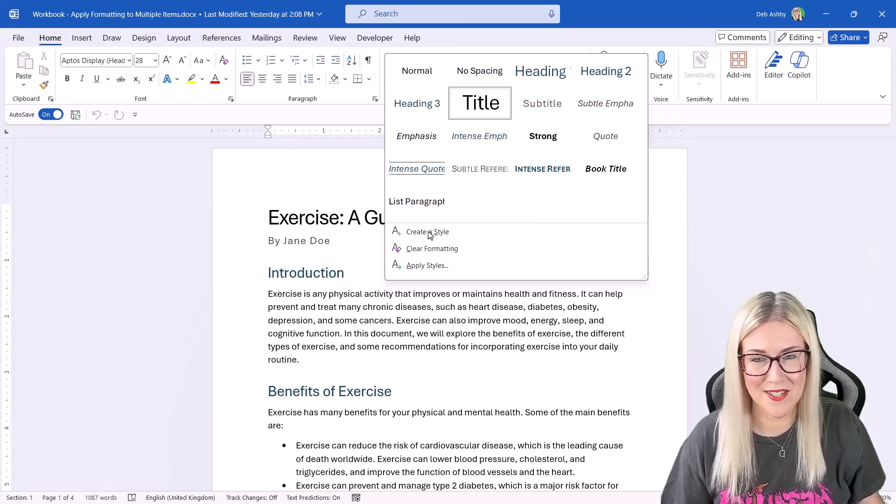
pyautogui.click(326, 231)
pyautogui.scroll(-3, 415, 256)
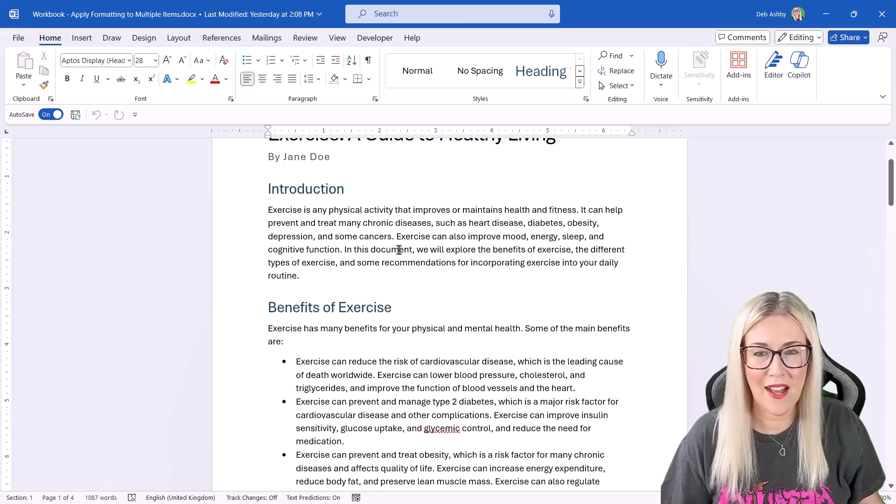
# Examine the Introduction, Benefits of Exercise and Types of Exercise headings to see which style each uses.
pyautogui.click(305, 197)
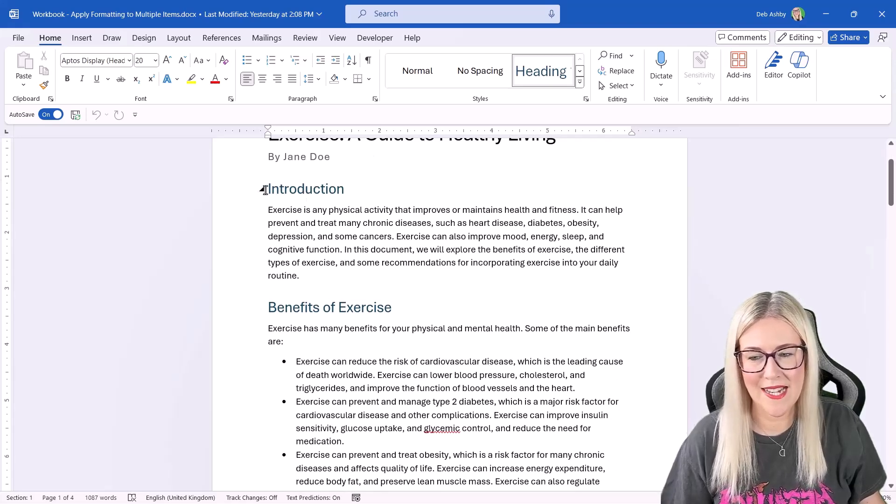
pyautogui.click(236, 201)
pyautogui.click(238, 308)
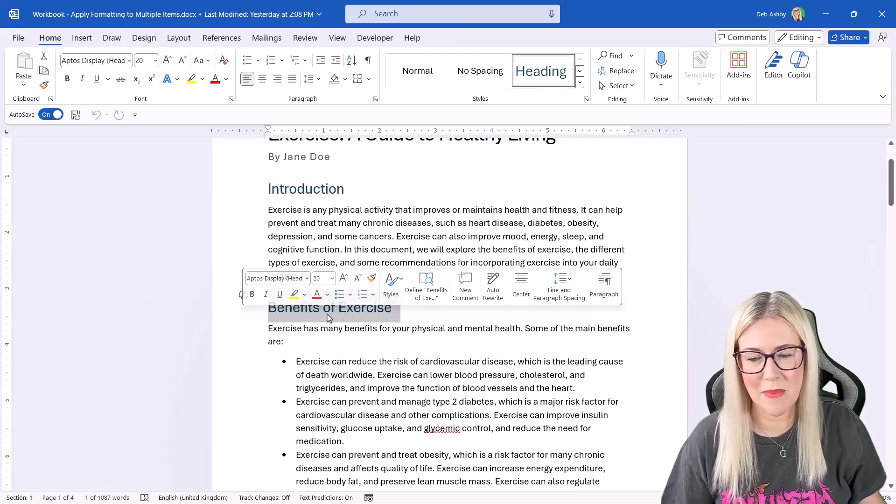
pyautogui.scroll(-9, 350, 311)
pyautogui.scroll(-10, 350, 311)
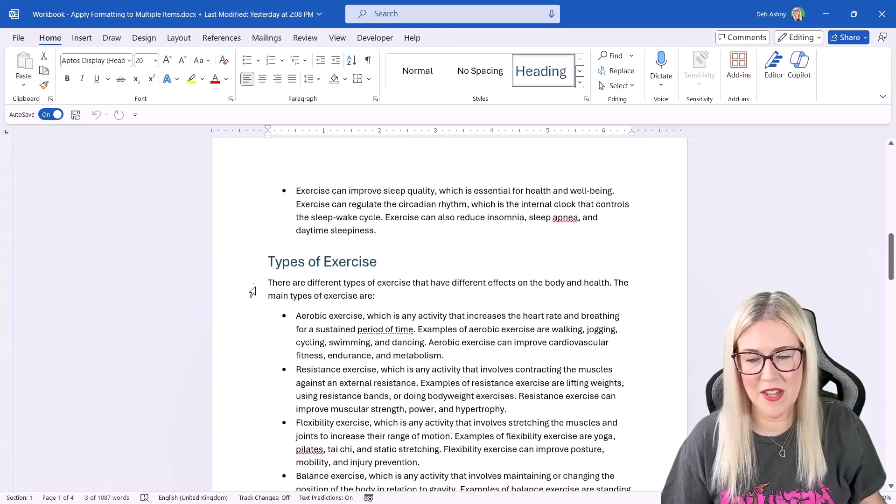
pyautogui.scroll(1, 434, 278)
pyautogui.click(351, 290)
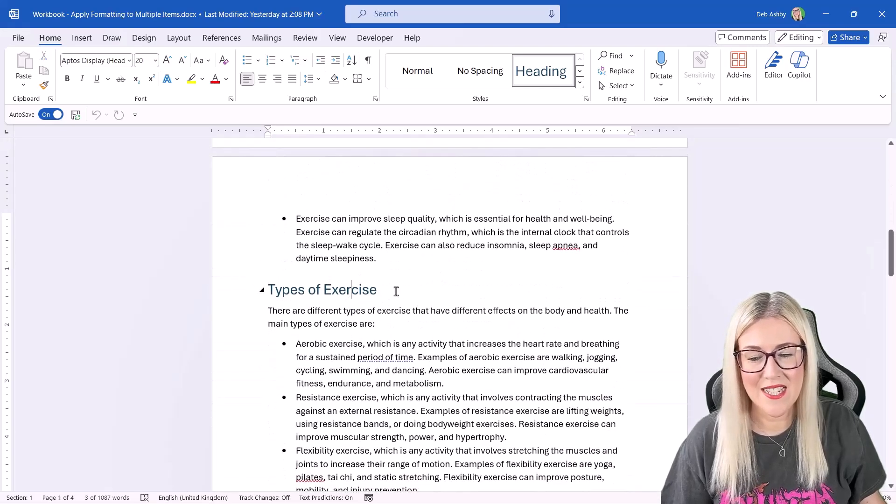
pyautogui.scroll(7, 397, 291)
pyautogui.scroll(11, 400, 292)
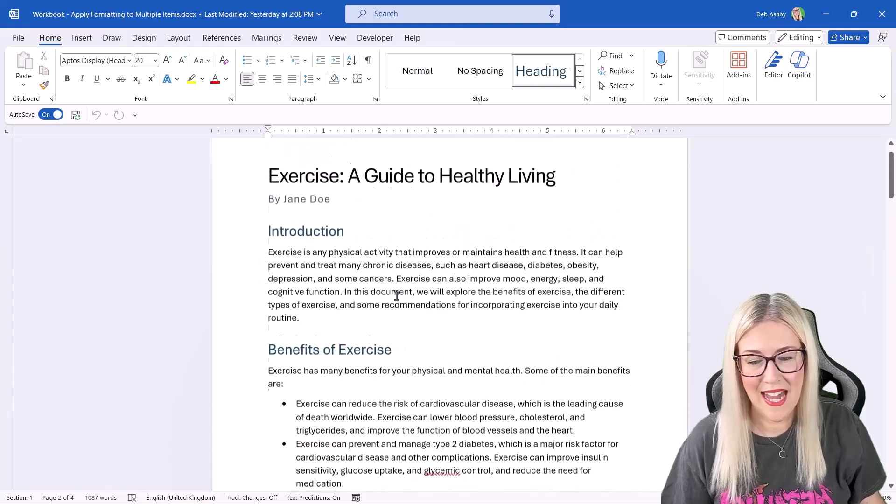
# Check the Introduction heading's style against the other styles offered in the style gallery.
pyautogui.click(297, 247)
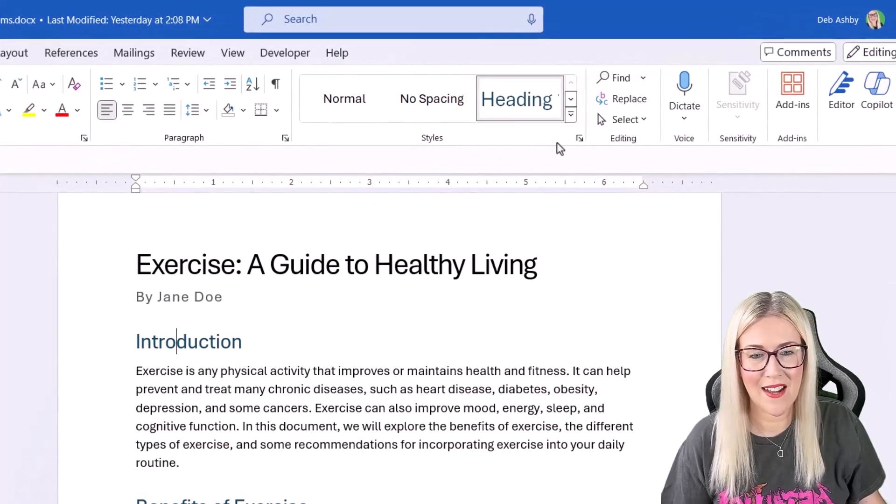
pyautogui.click(572, 115)
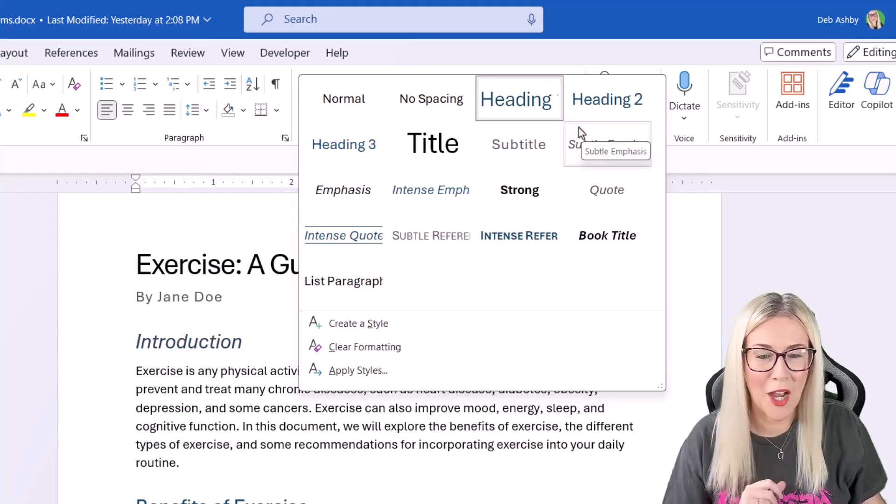
pyautogui.click(157, 311)
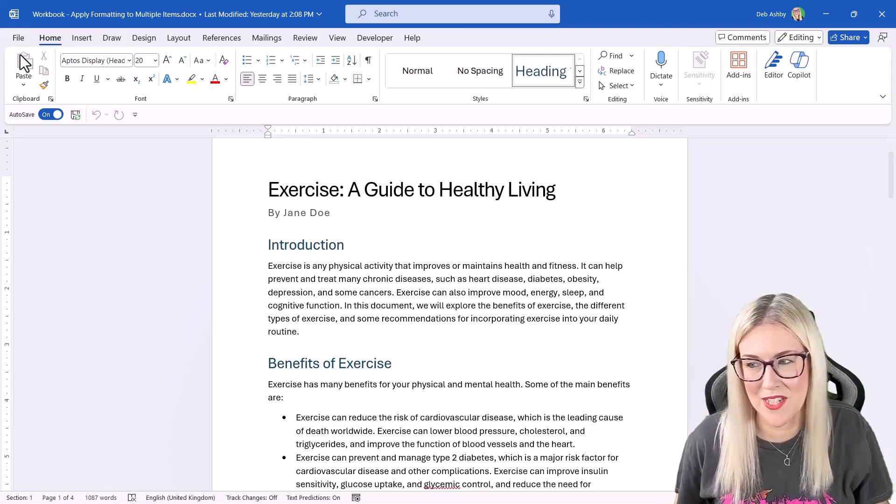
# Check the style area pane width for Draft and Outline views in the advanced display options.
pyautogui.click(19, 37)
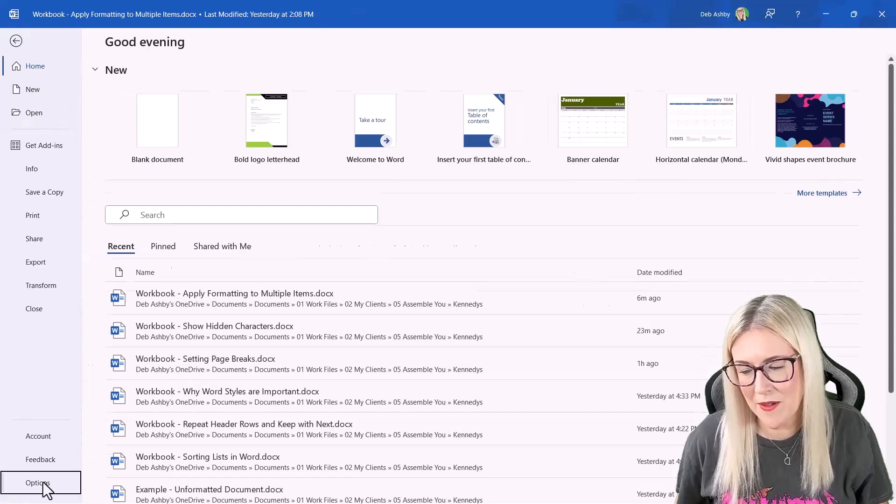
pyautogui.click(70, 483)
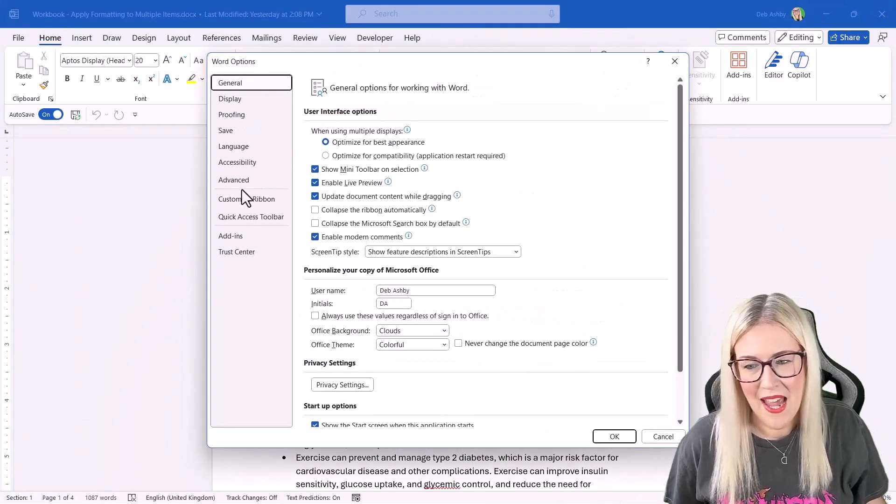
pyautogui.click(239, 181)
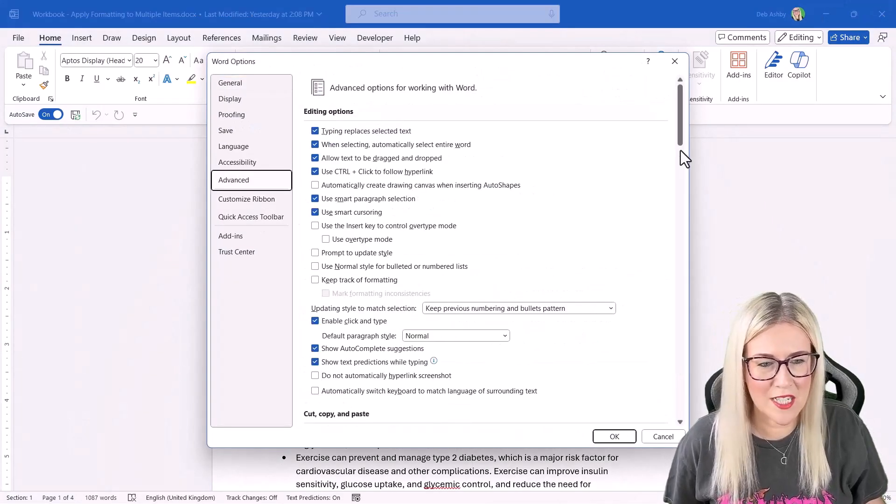
pyautogui.moveTo(681, 145); pyautogui.dragTo(686, 291)
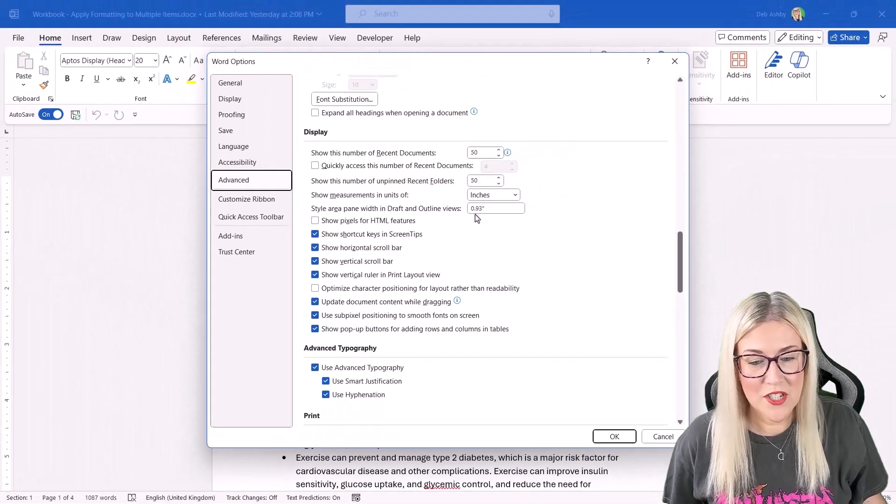
pyautogui.click(614, 436)
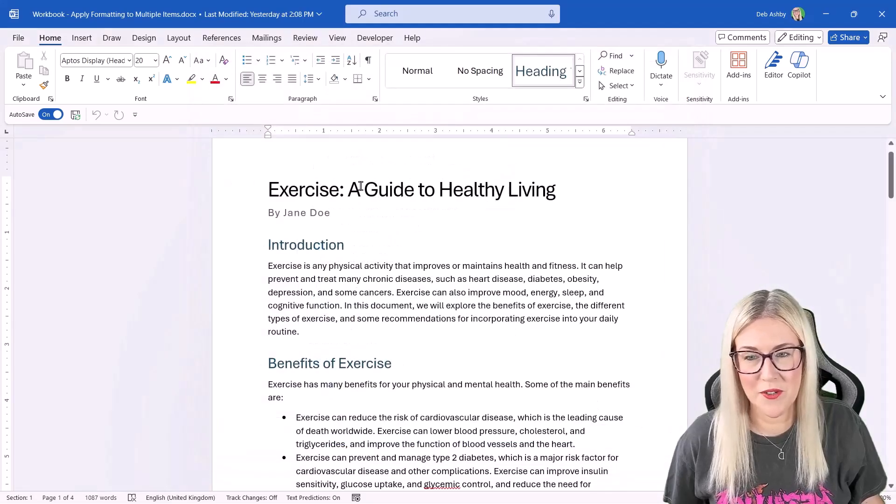
# Switch the document to Draft view and review the style names listed beside the title, headings, body text and bullets.
pyautogui.click(338, 40)
pyautogui.click(111, 74)
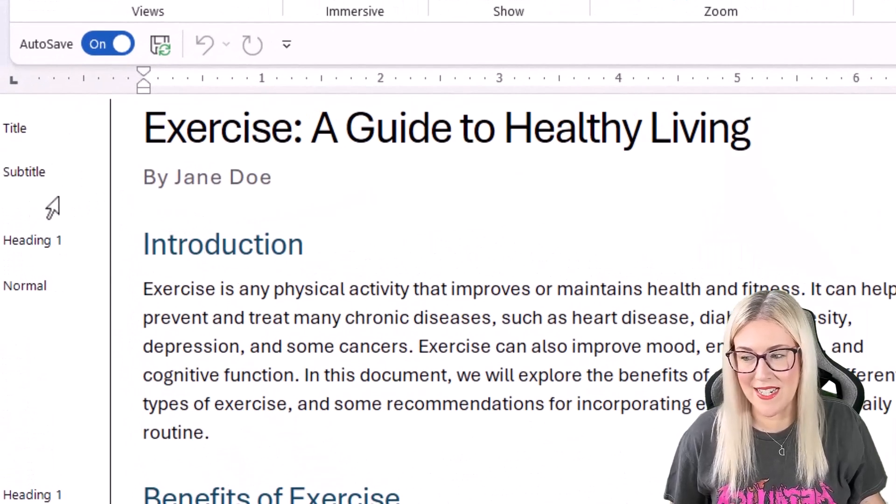
pyautogui.scroll(-2, 52, 213)
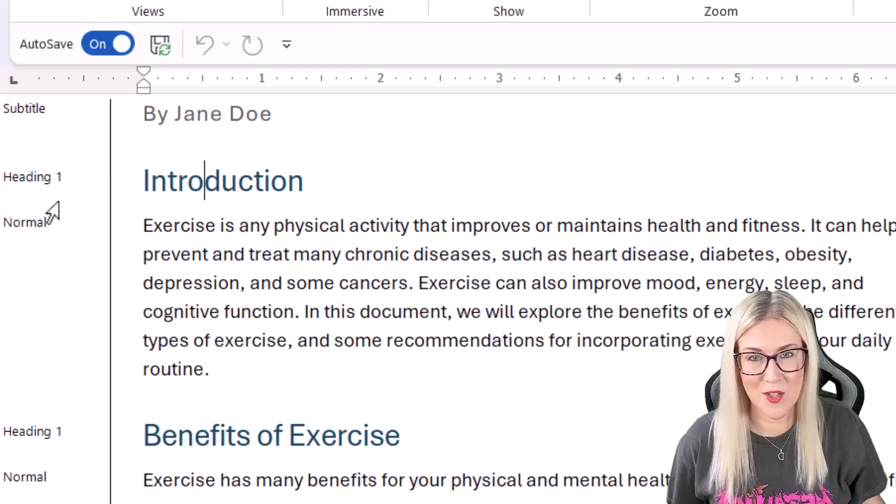
pyautogui.scroll(2, 52, 213)
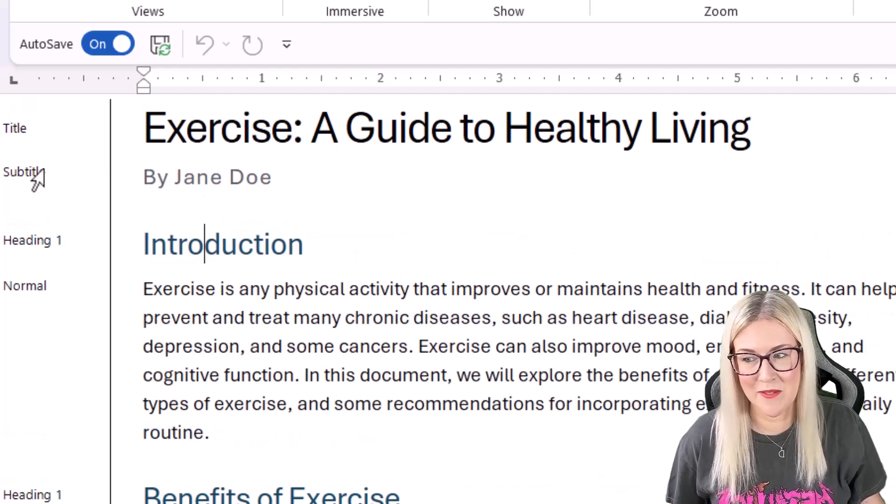
pyautogui.click(249, 134)
pyautogui.click(187, 242)
pyautogui.click(194, 288)
pyautogui.scroll(-10, 316, 327)
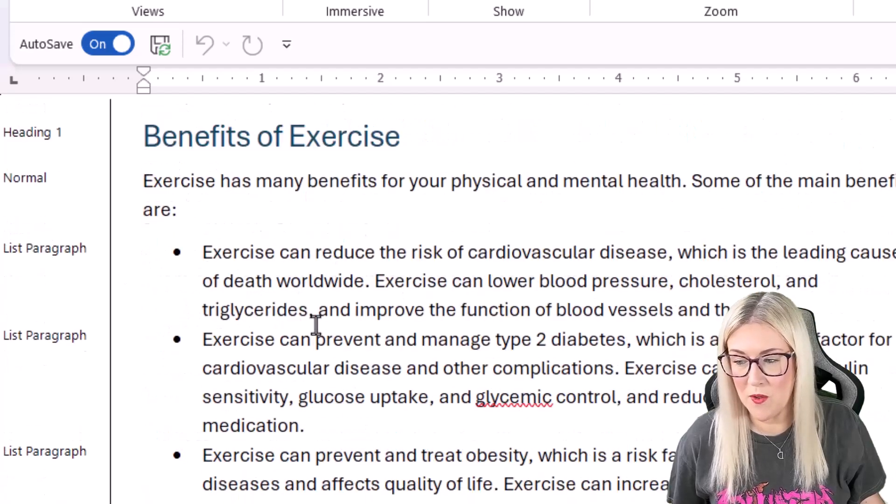
pyautogui.scroll(-6, 315, 321)
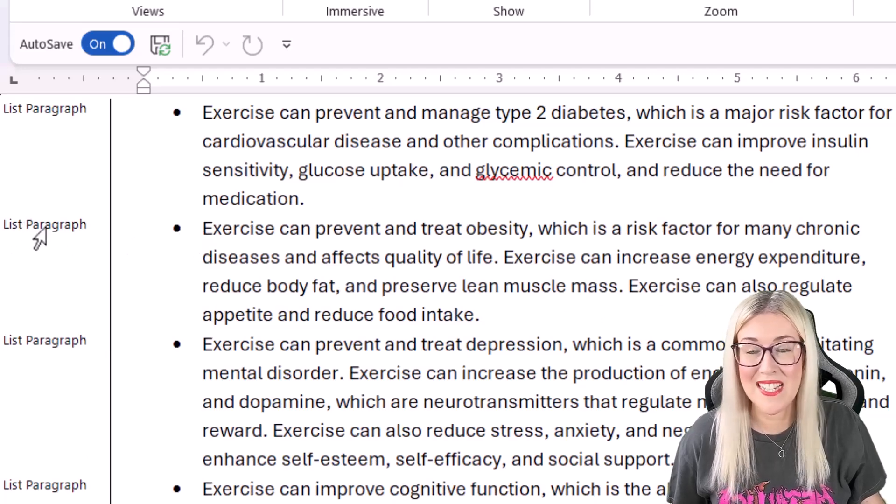
pyautogui.scroll(16, 392, 298)
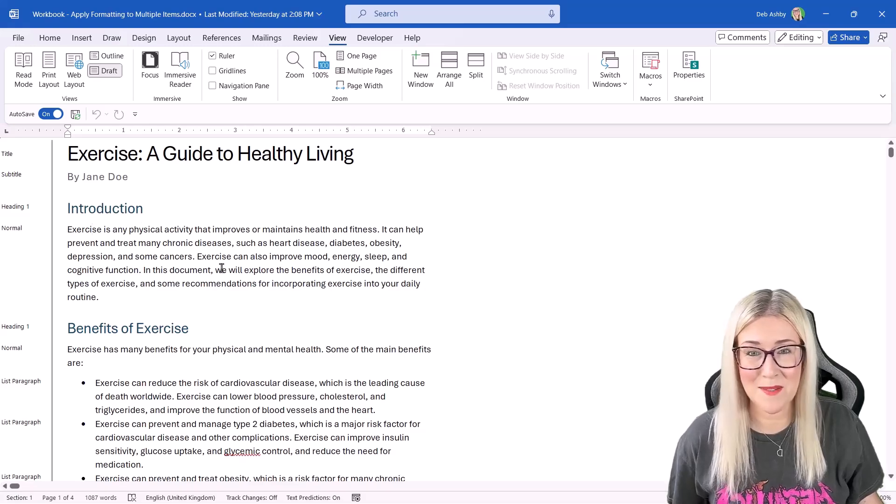
# Show the Styles pane, undock it over the document and enlarge it to fit the full list of styles.
pyautogui.click(50, 38)
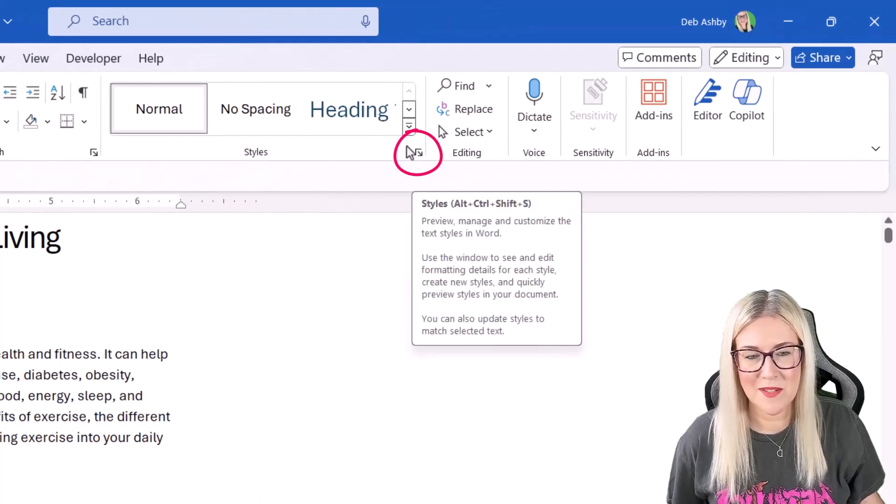
pyautogui.click(419, 154)
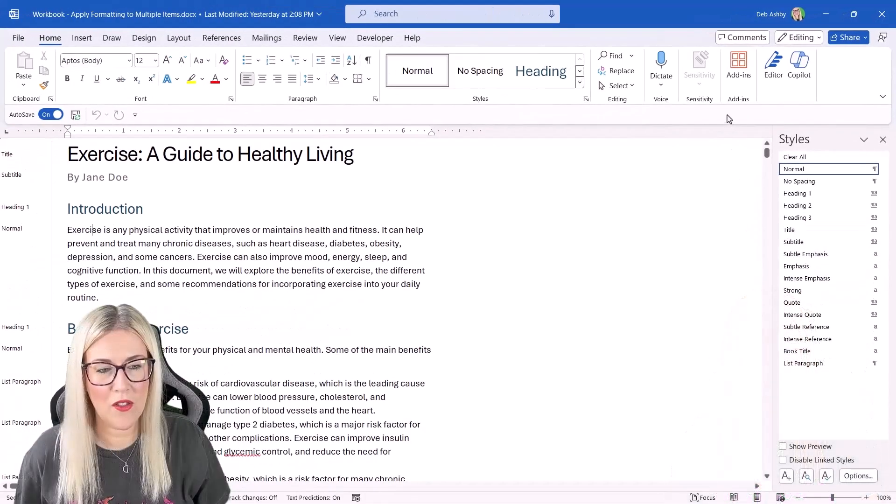
pyautogui.click(827, 138)
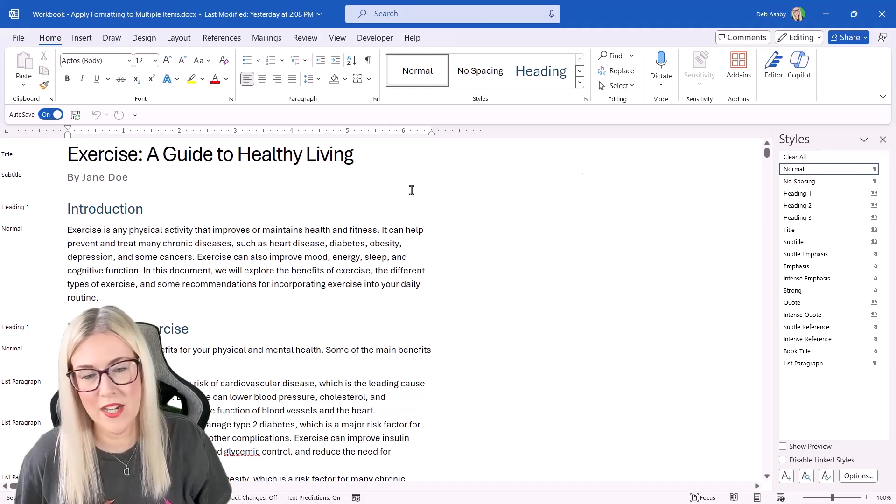
pyautogui.moveTo(817, 138); pyautogui.dragTo(444, 148)
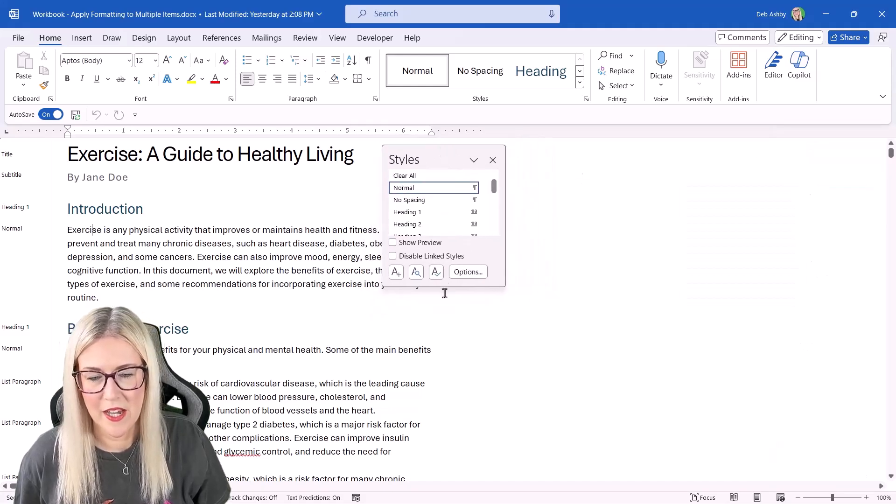
pyautogui.moveTo(445, 286); pyautogui.dragTo(445, 472)
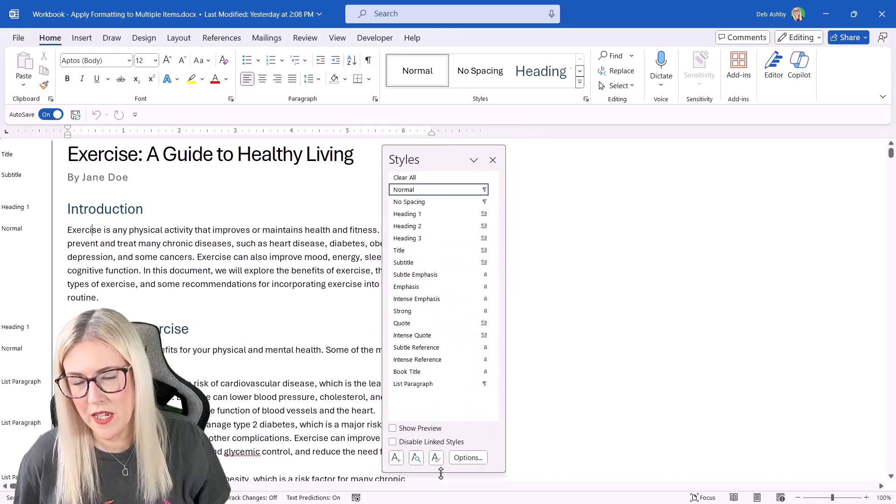
pyautogui.moveTo(437, 156); pyautogui.dragTo(290, 154)
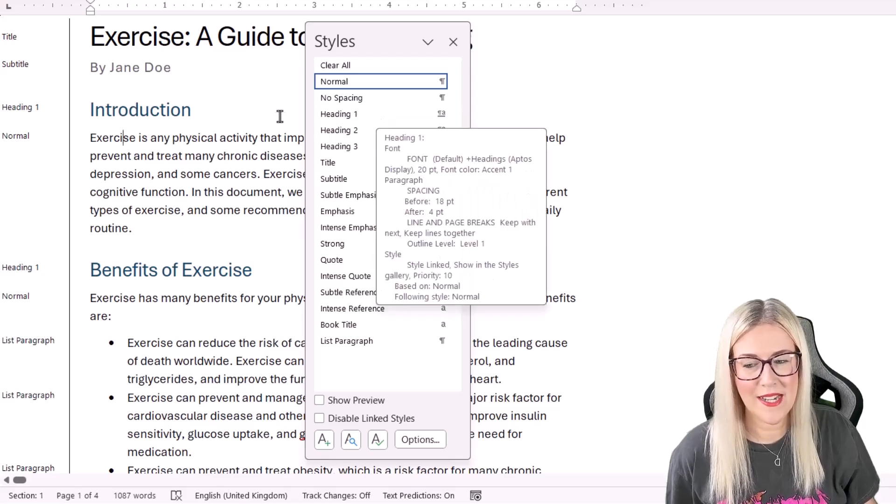
# Select all instances of the Heading 1 style and change their font color to a darker shade of the theme green.
pyautogui.click(454, 114)
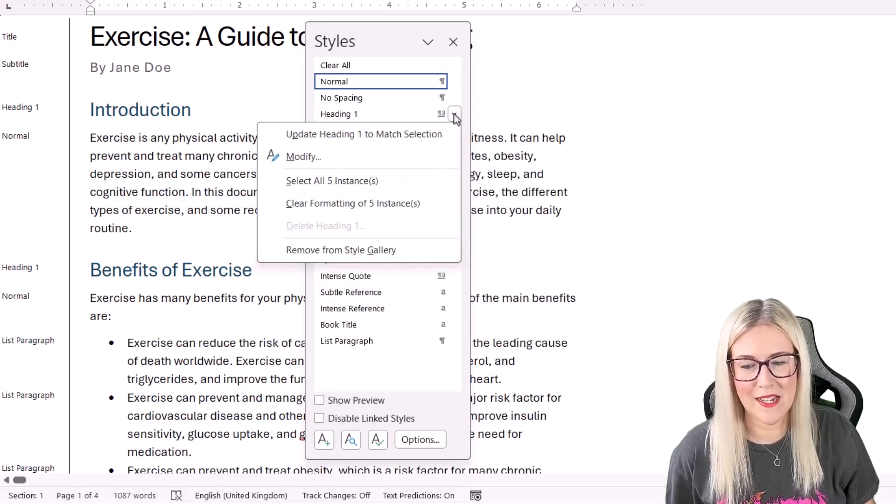
pyautogui.click(361, 184)
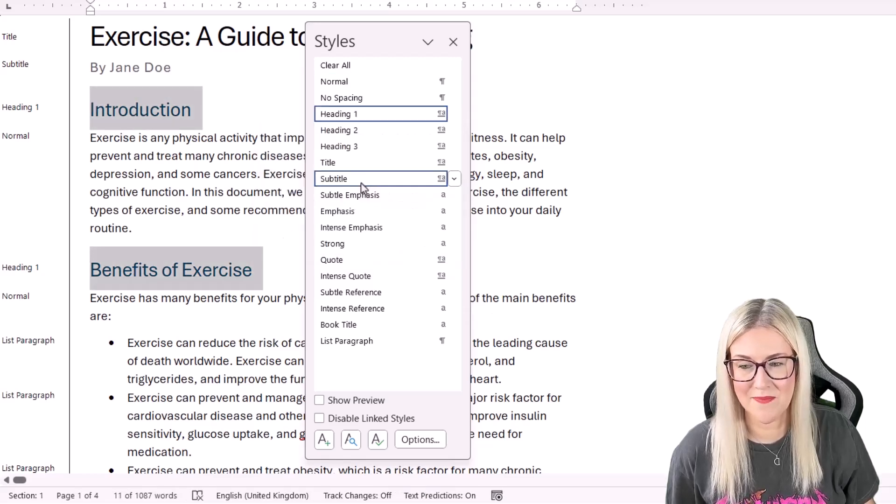
pyautogui.moveTo(386, 50); pyautogui.dragTo(782, 34)
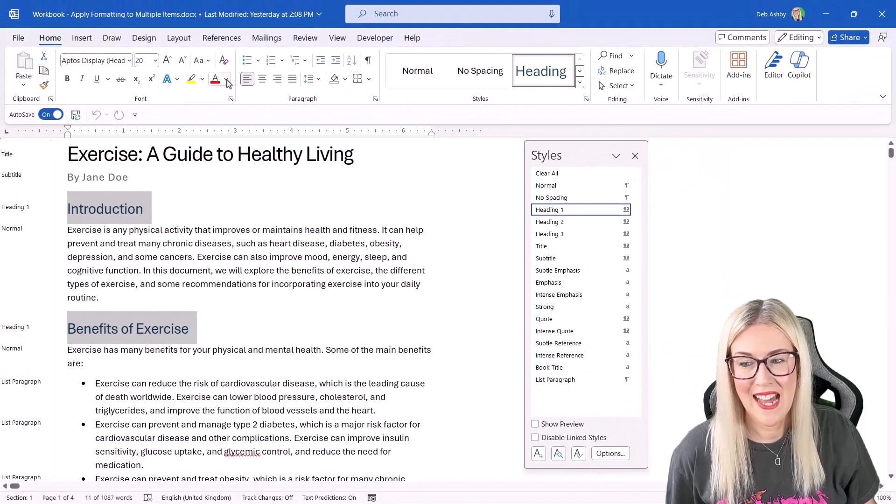
pyautogui.click(227, 80)
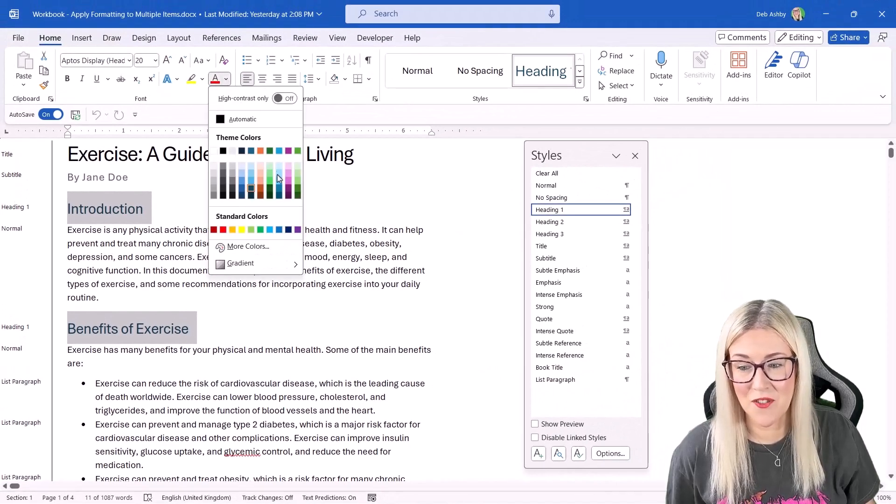
pyautogui.click(299, 188)
pyautogui.click(340, 229)
pyautogui.scroll(-10, 340, 244)
pyautogui.scroll(10, 341, 246)
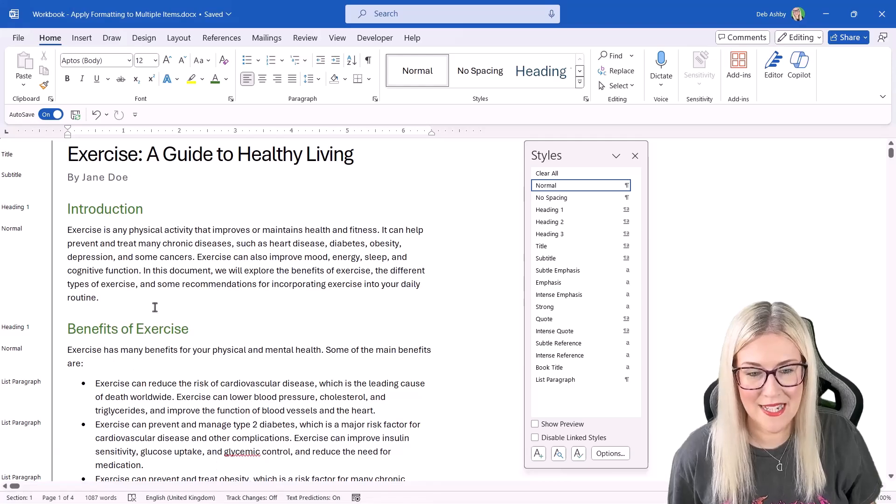
pyautogui.scroll(-1, 212, 295)
pyautogui.scroll(1, 212, 280)
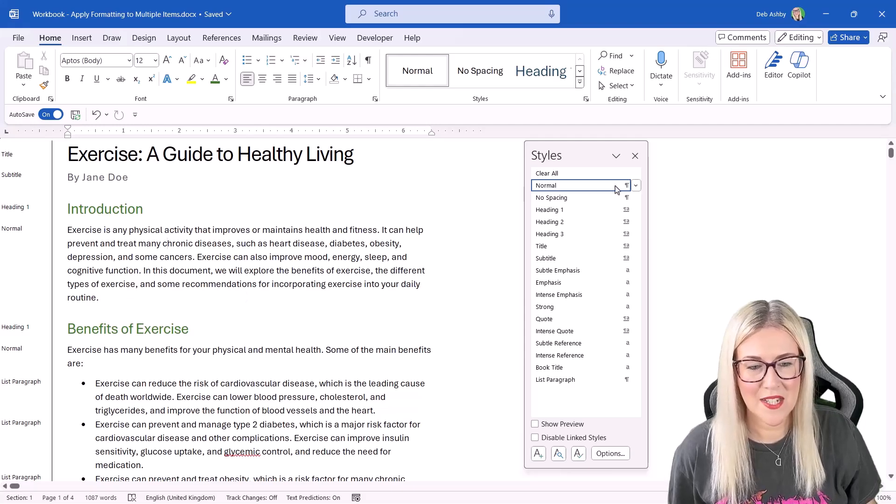
# Select all instances of the Normal style, italicize them together and check the result across the document's body paragraphs.
pyautogui.click(636, 186)
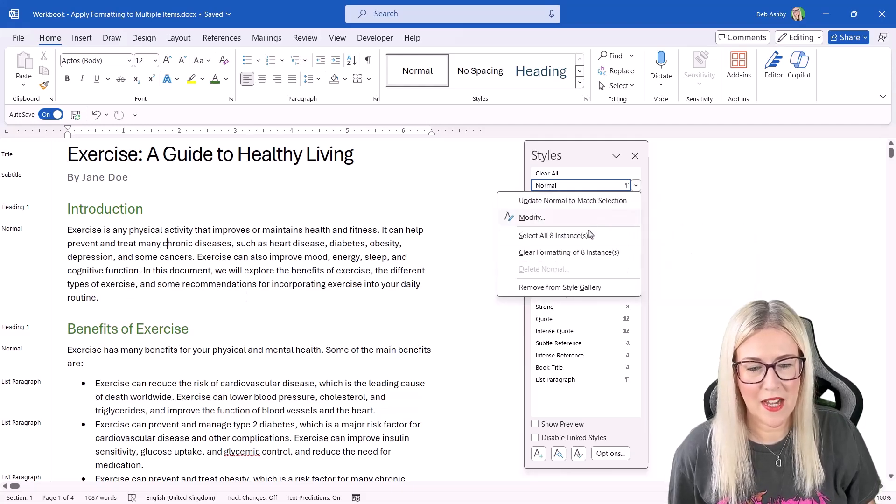
pyautogui.click(553, 236)
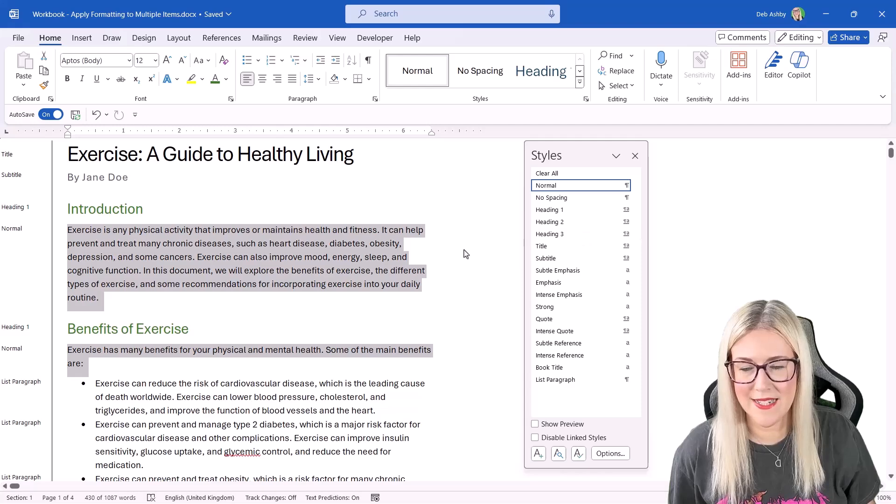
pyautogui.scroll(-3, 466, 254)
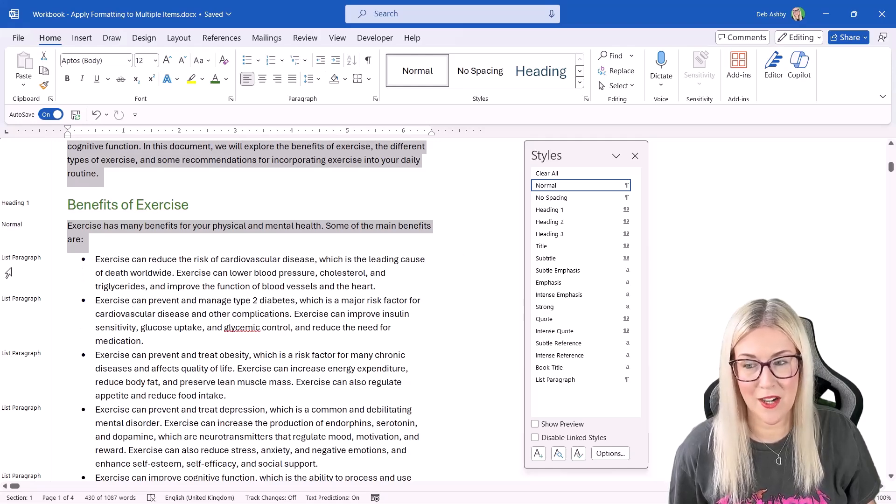
pyautogui.scroll(-12, 259, 297)
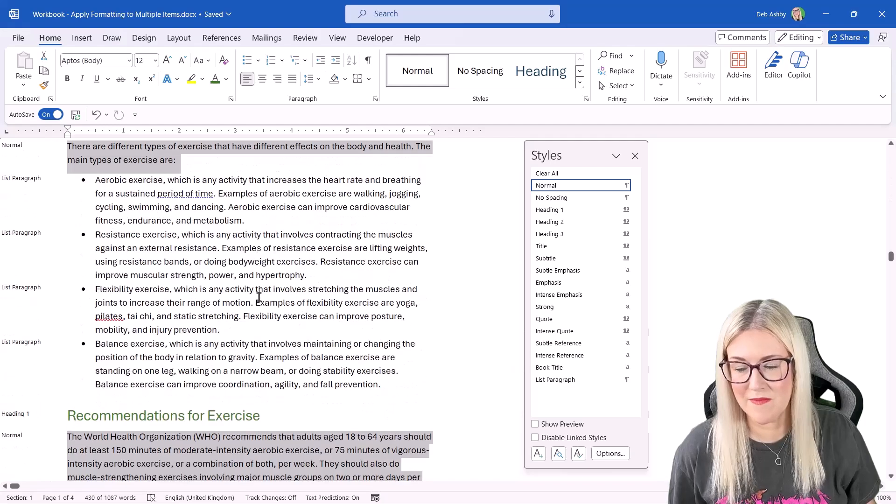
pyautogui.scroll(2, 259, 297)
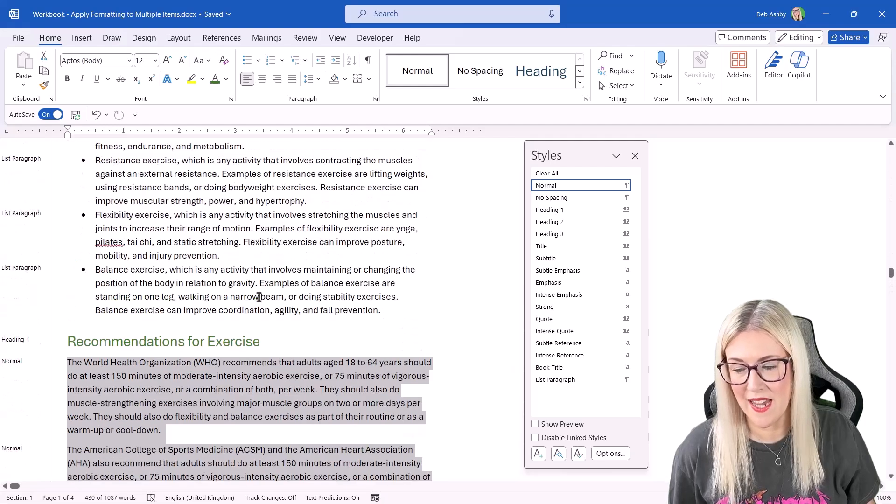
pyautogui.scroll(-1, 259, 297)
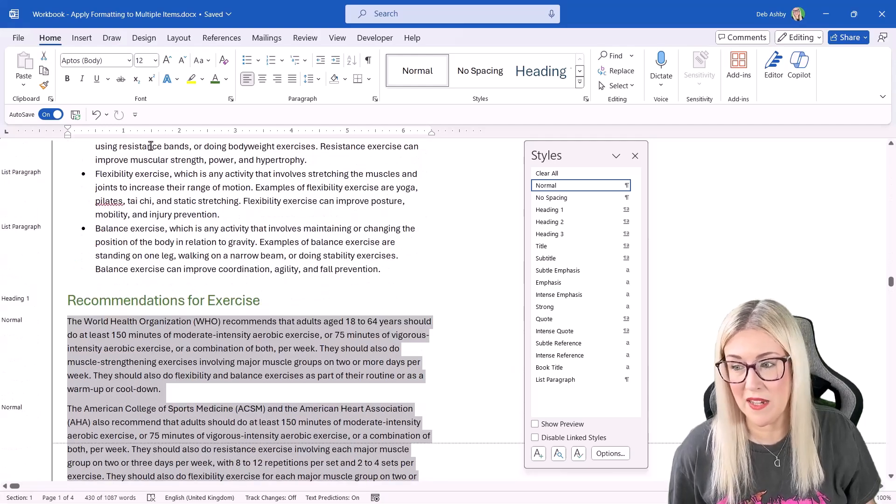
pyautogui.click(82, 80)
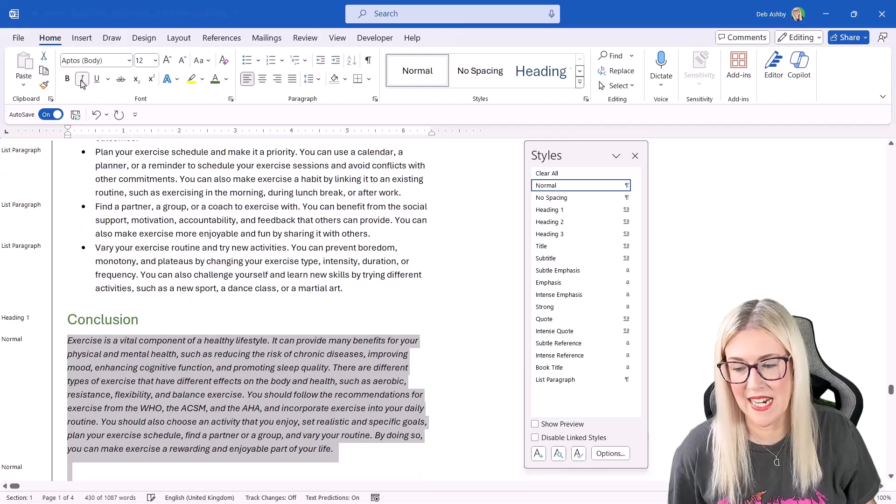
pyautogui.scroll(15, 447, 281)
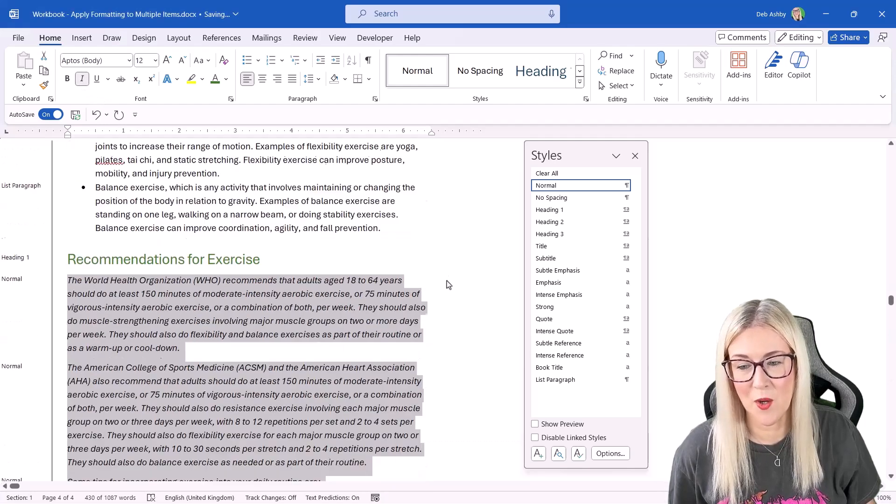
# Select all instances of the List Paragraph style and convert their bullets to a numbered list.
pyautogui.click(372, 242)
pyautogui.scroll(-5, 406, 237)
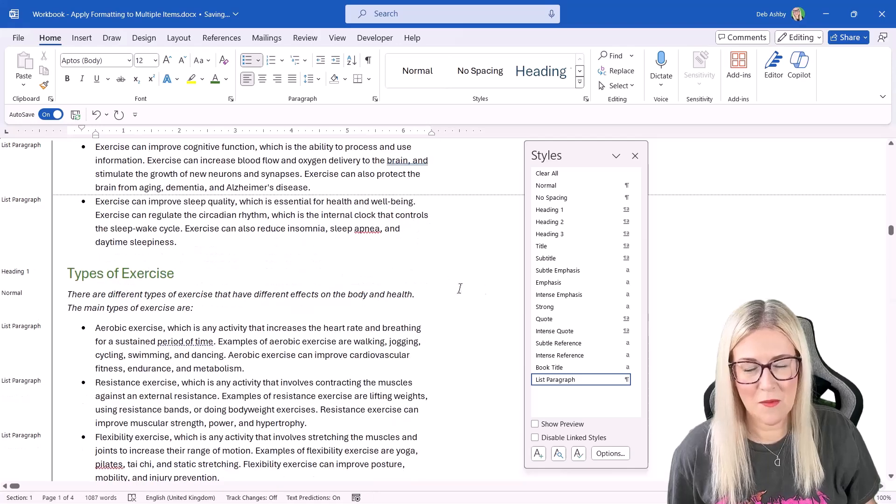
pyautogui.click(636, 380)
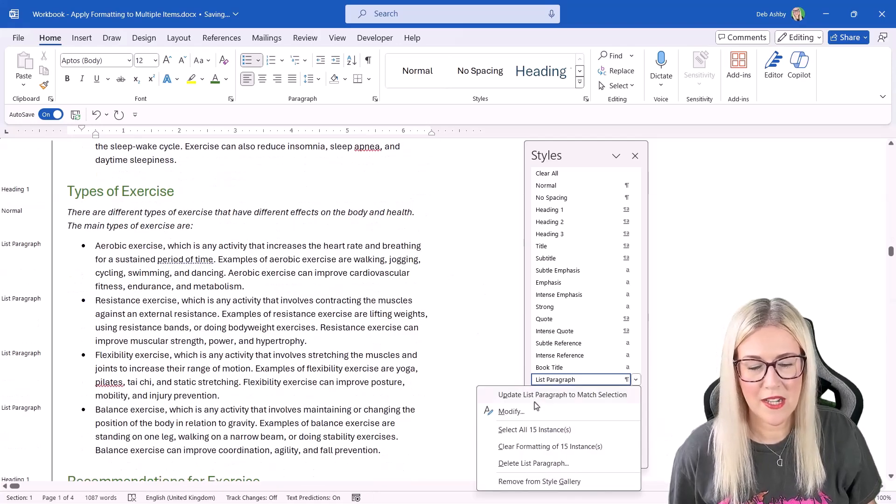
pyautogui.click(533, 429)
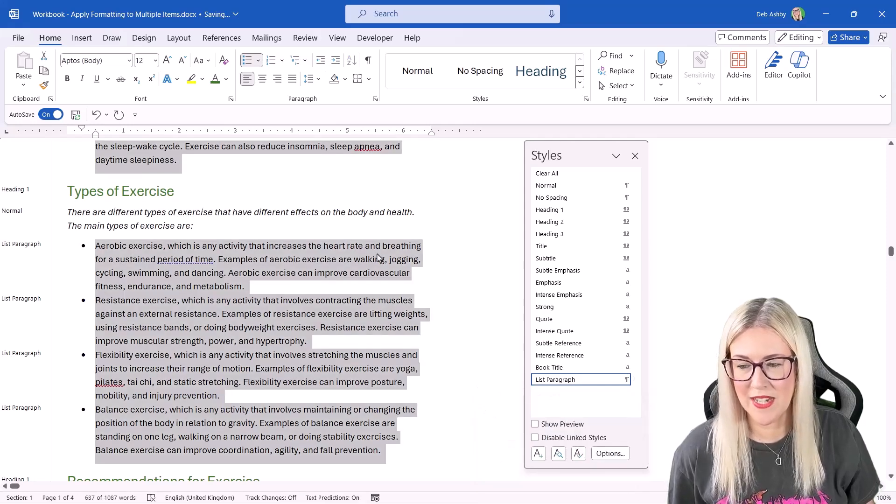
pyautogui.click(271, 60)
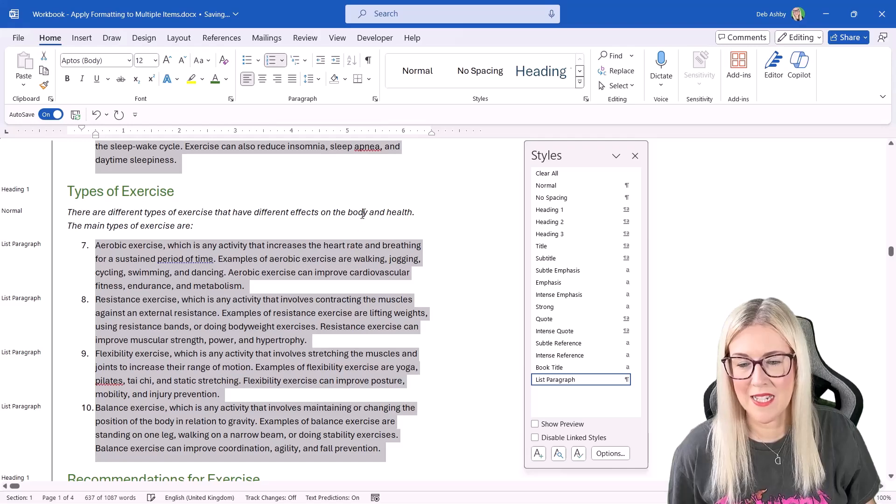
pyautogui.click(362, 214)
pyautogui.scroll(15, 366, 215)
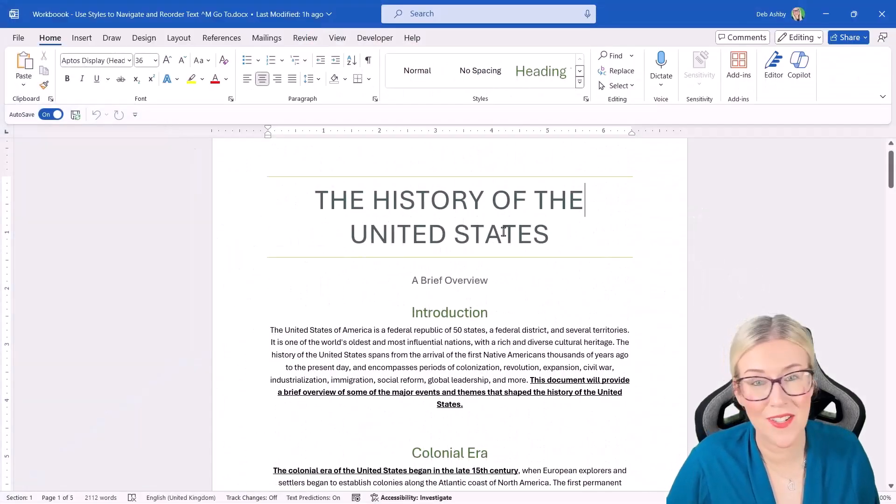
# Examine the United States history document's title, Introduction and Colonial Era headings, and the styles available in the style gallery.
pyautogui.scroll(-3, 509, 233)
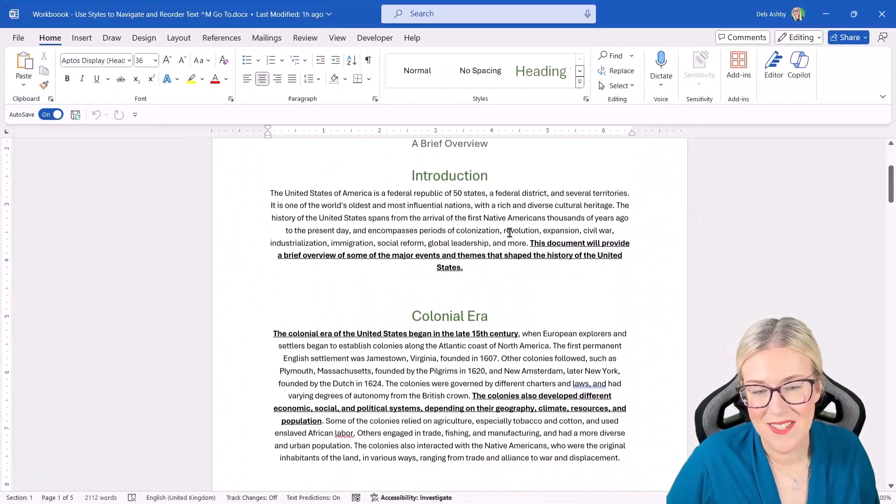
pyautogui.scroll(4, 510, 232)
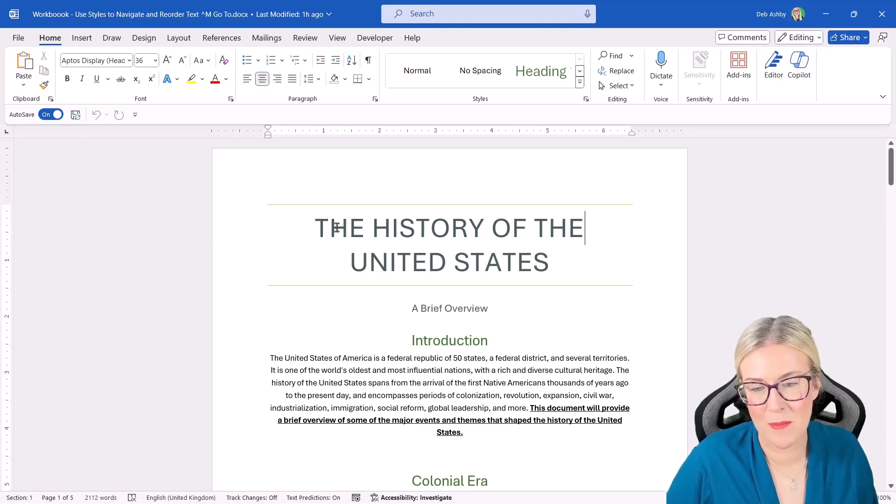
pyautogui.scroll(-2, 434, 228)
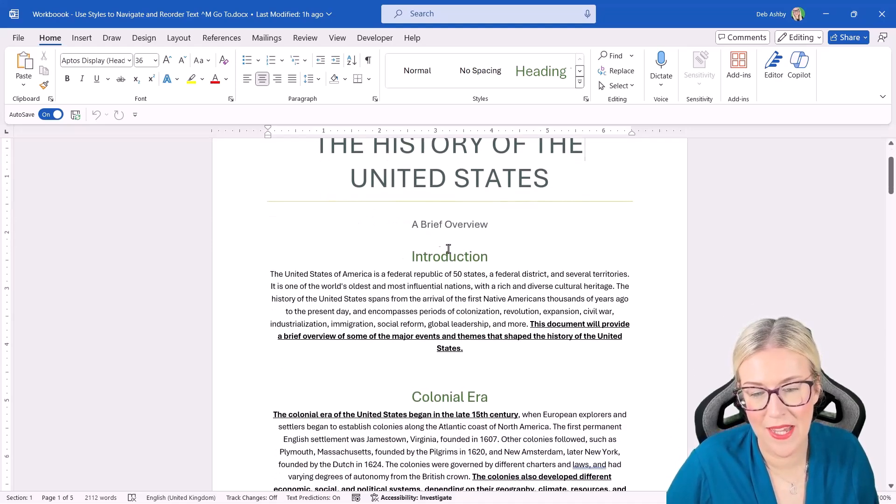
pyautogui.click(449, 253)
pyautogui.scroll(-2, 450, 289)
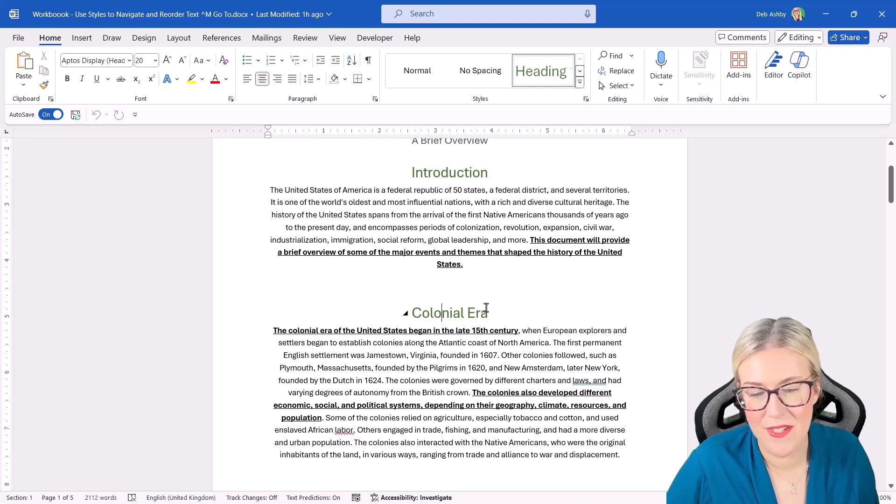
pyautogui.scroll(-4, 479, 310)
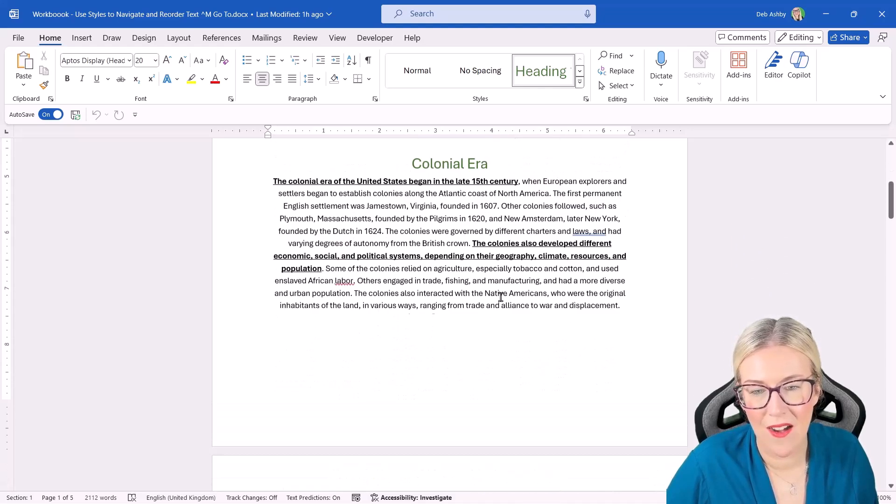
pyautogui.scroll(1, 501, 297)
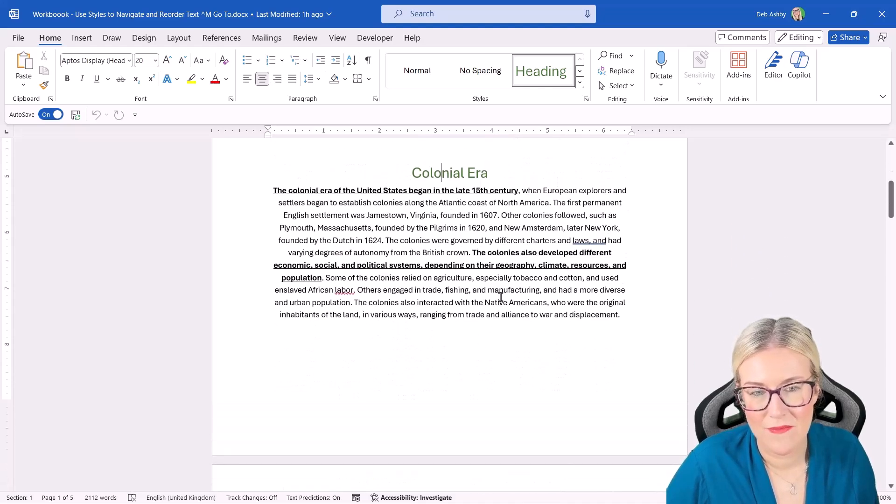
pyautogui.click(580, 82)
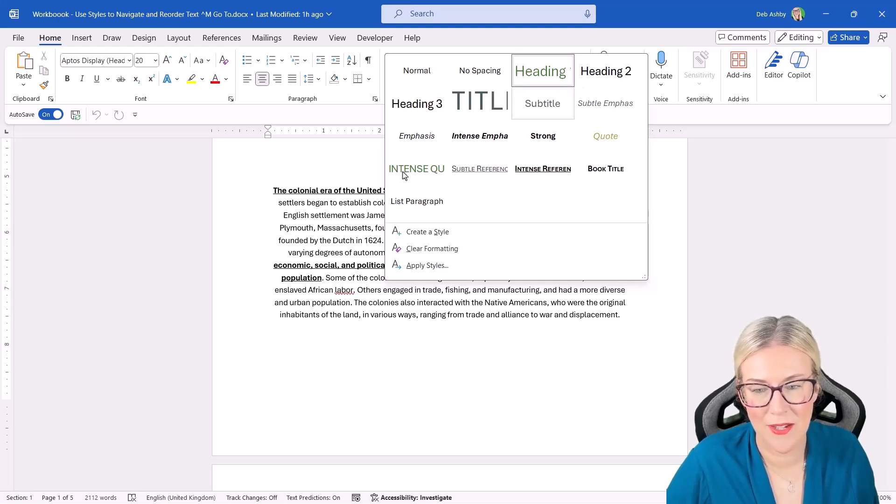
pyautogui.click(356, 214)
pyautogui.scroll(8, 356, 215)
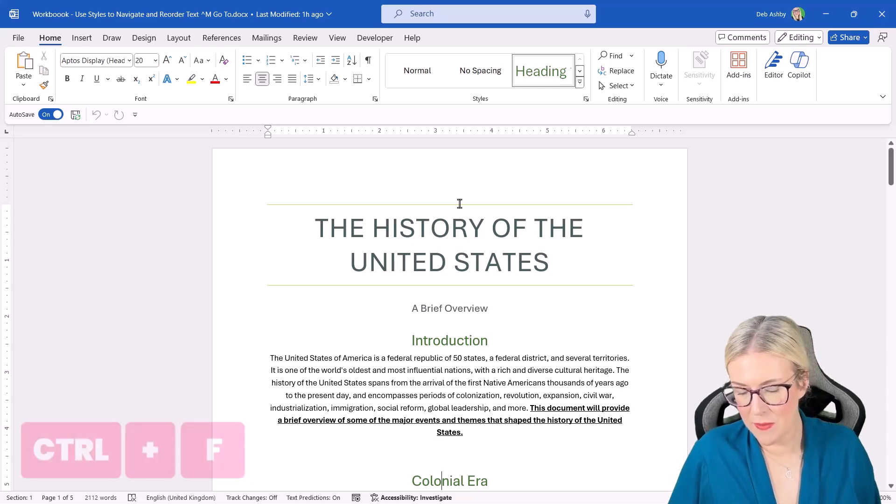
# Show the Navigation pane and switch it to the list of document headings.
pyautogui.hotkey('ctrl', 'f')
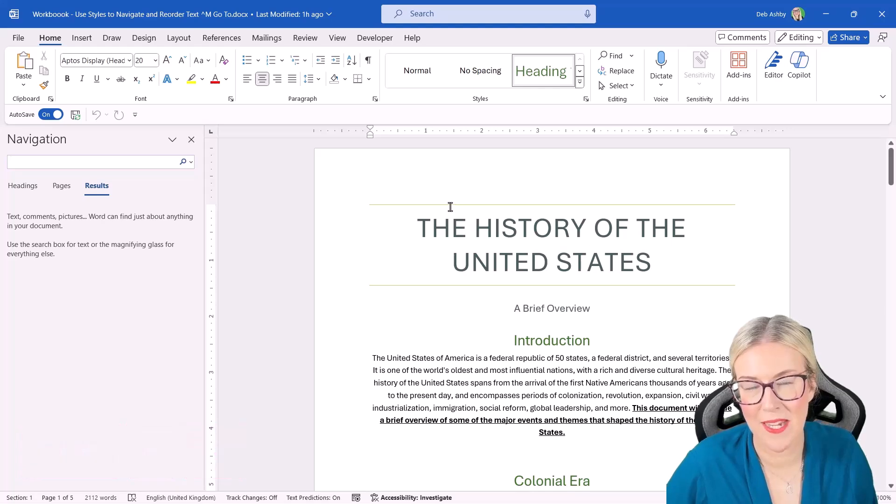
pyautogui.click(191, 140)
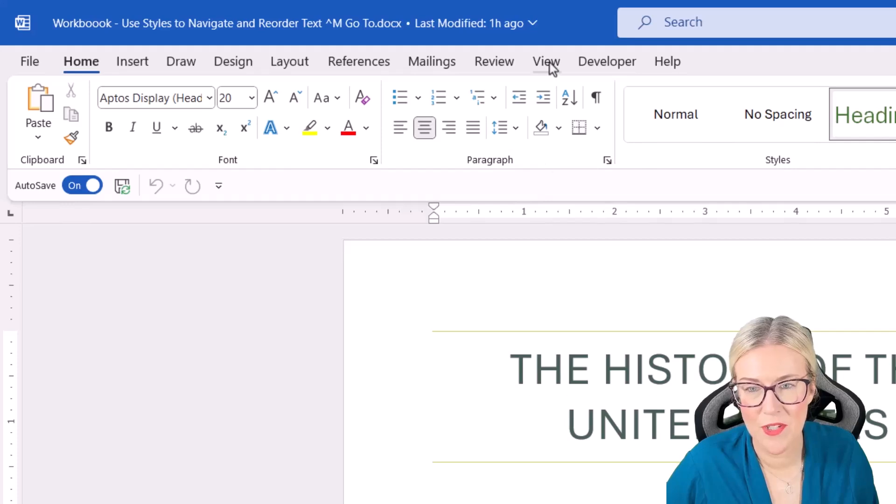
pyautogui.click(550, 63)
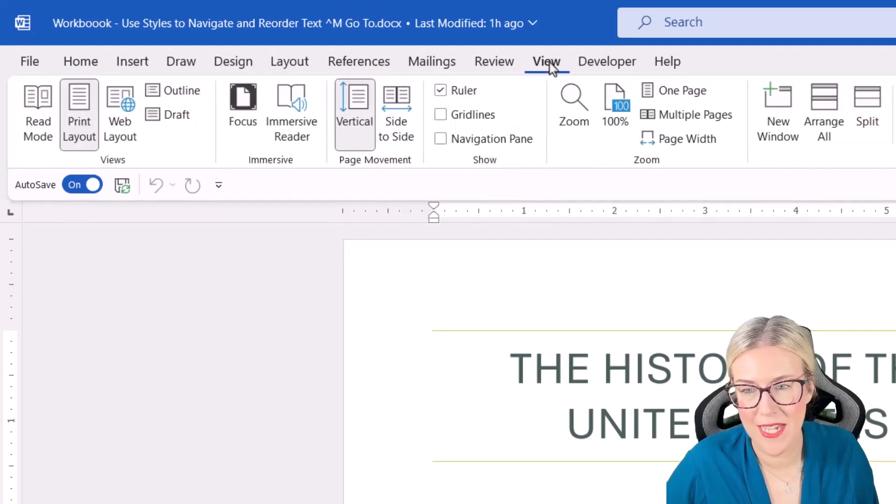
pyautogui.click(441, 139)
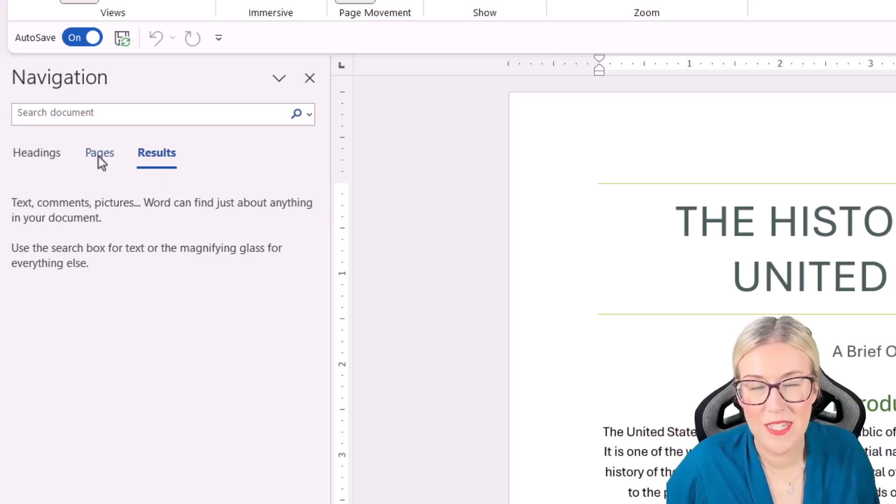
pyautogui.click(27, 156)
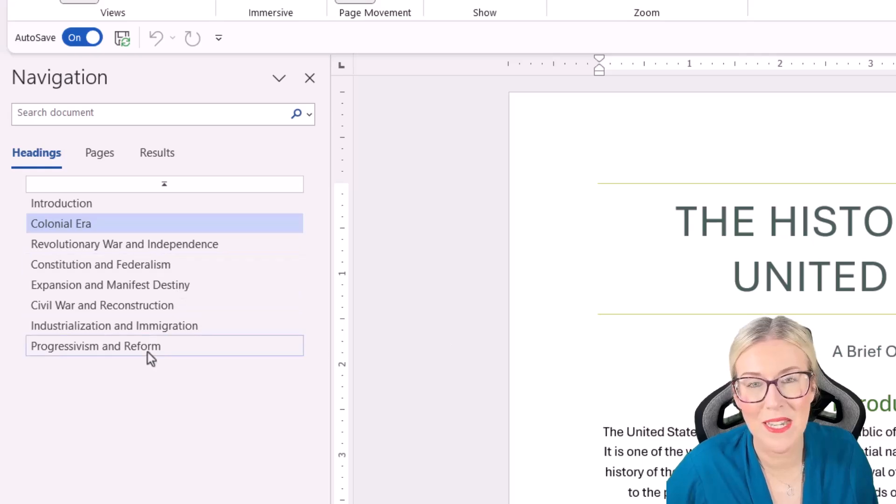
# Jump between sections using their headings, from Constitution and Federalism through Progressivism and Reform and Industrialization and Immigration, ending at Introduction.
pyautogui.click(133, 265)
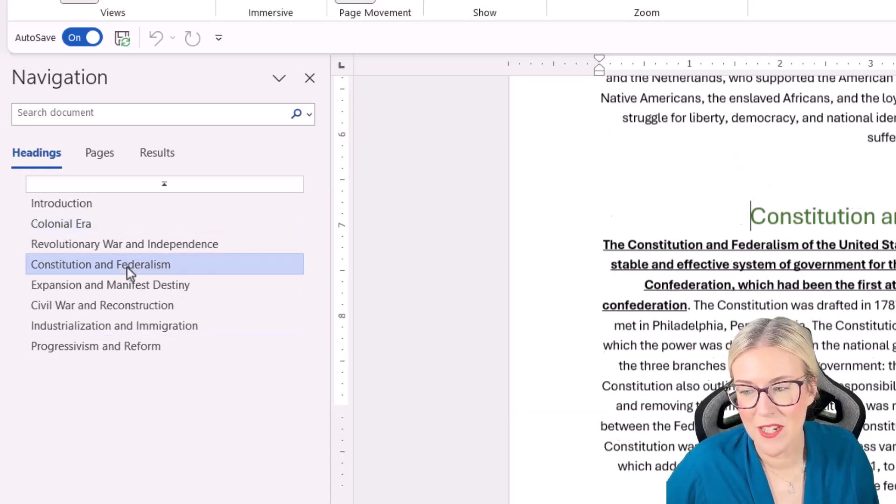
pyautogui.click(144, 311)
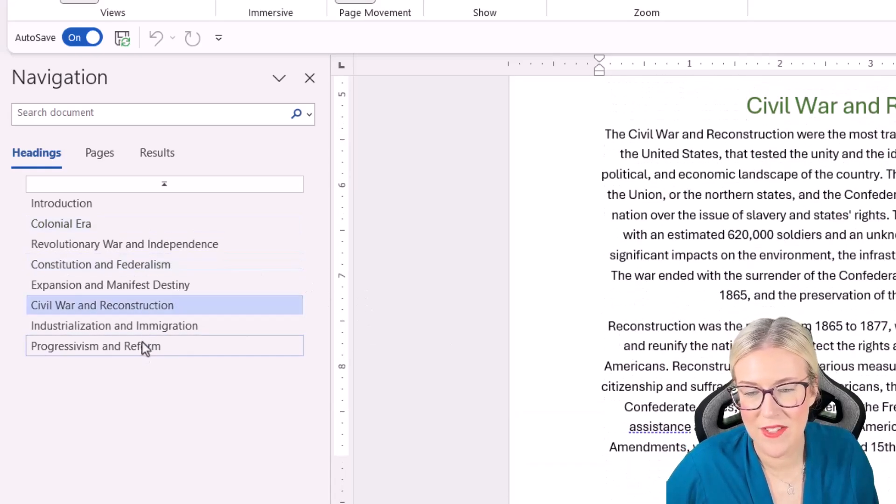
pyautogui.click(142, 345)
pyautogui.click(119, 206)
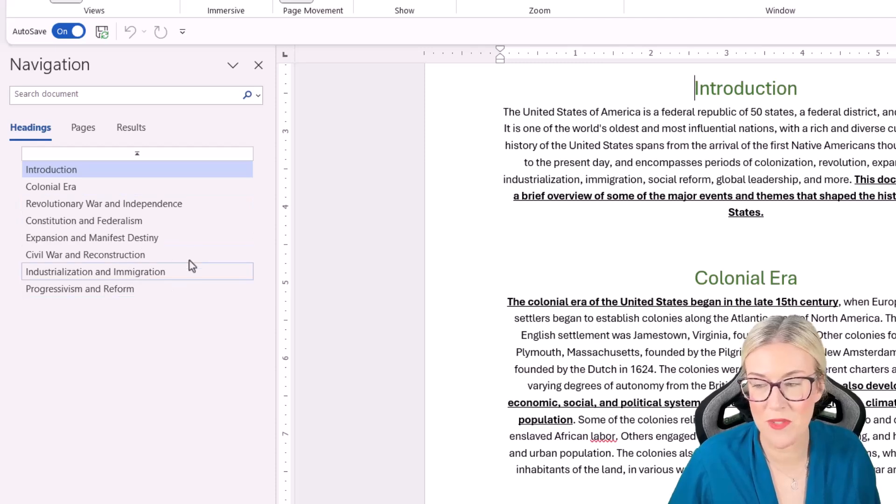
pyautogui.click(111, 238)
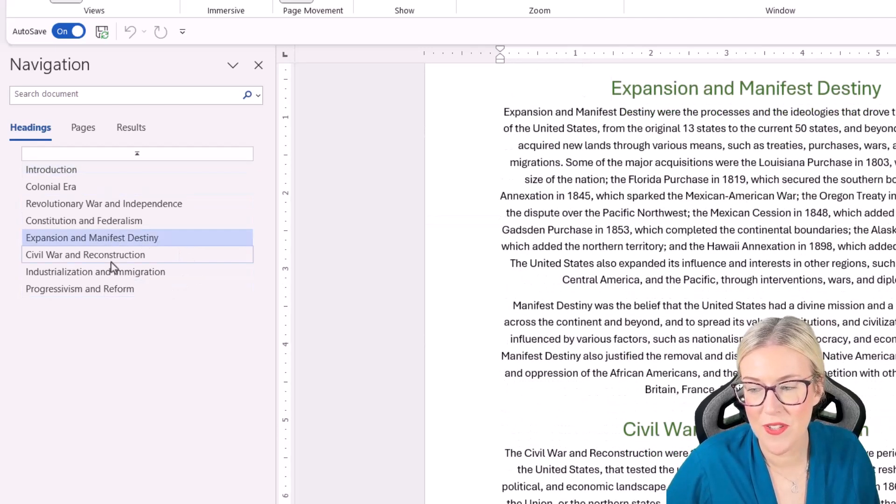
pyautogui.click(111, 257)
pyautogui.click(119, 273)
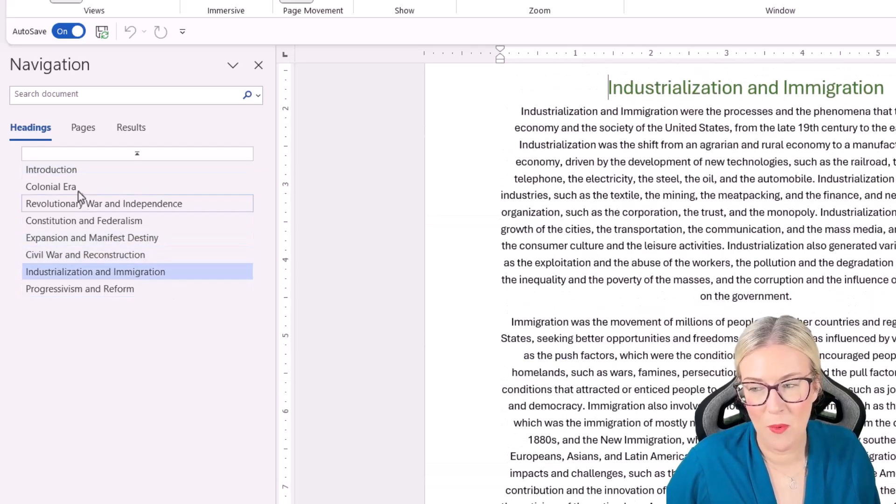
pyautogui.click(66, 173)
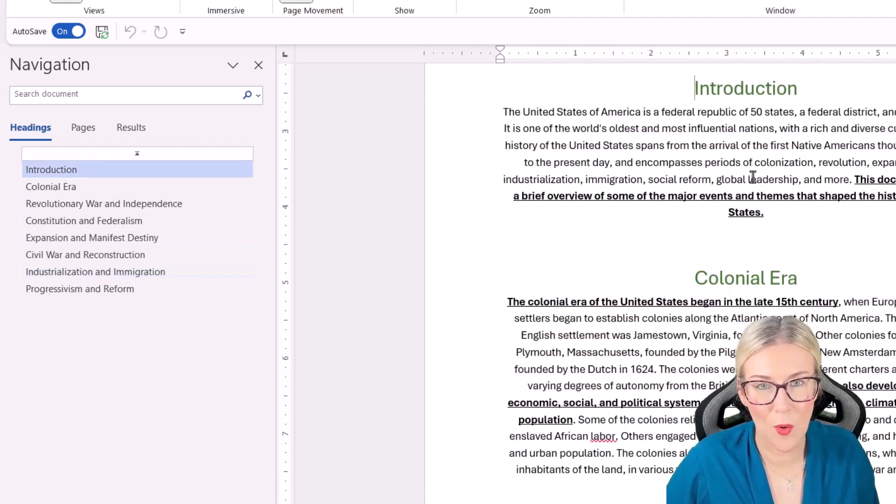
# Look through the document from the title area to the Revolutionary War and Independence section, following the current heading in the Navigation pane.
pyautogui.scroll(2, 746, 196)
pyautogui.scroll(1, 746, 199)
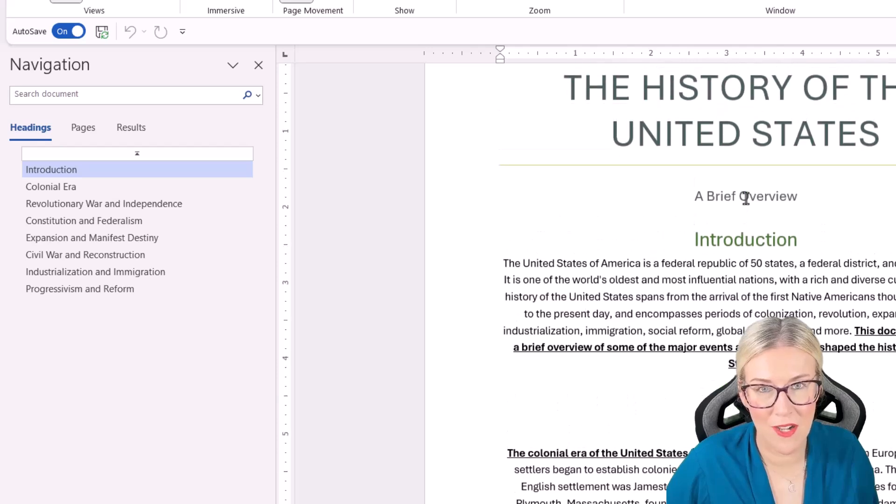
pyautogui.scroll(-1, 745, 198)
pyautogui.scroll(-13, 746, 198)
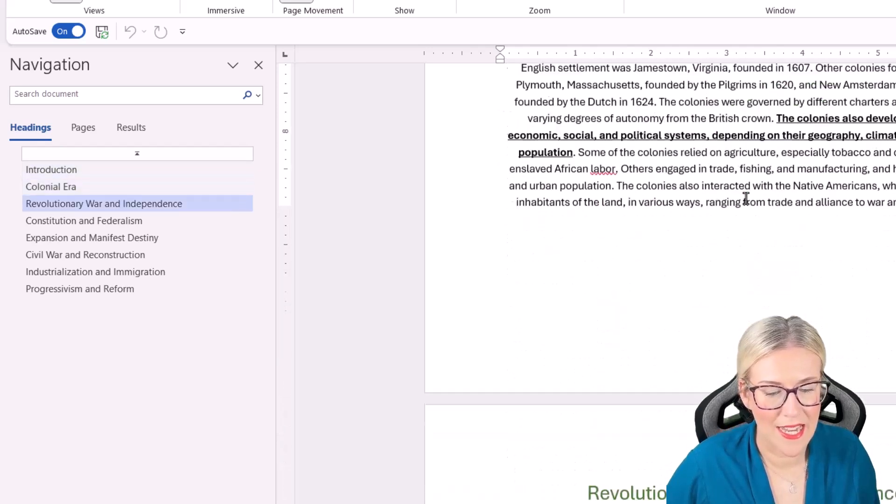
pyautogui.scroll(1, 746, 198)
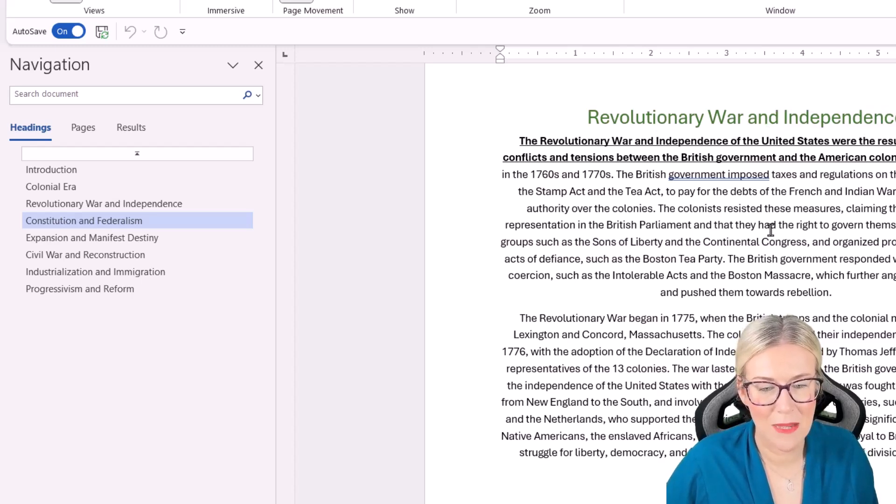
# Look over the sections from Introduction to Revolutionary War and Independence, and highlight the latter's full text from heading to last paragraph.
pyautogui.scroll(1, 770, 229)
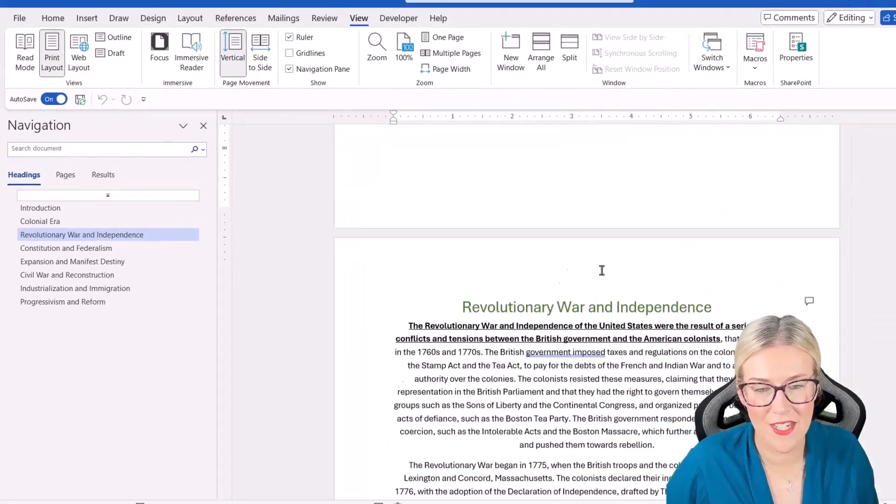
pyautogui.scroll(10, 610, 270)
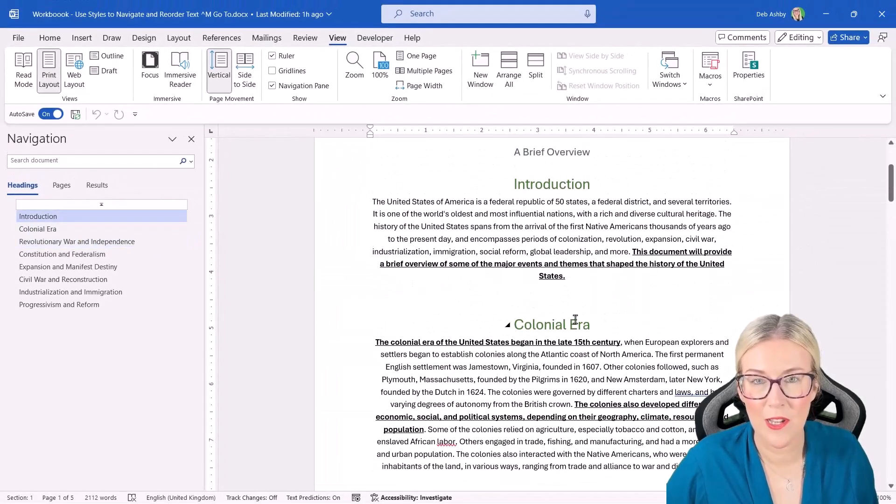
pyautogui.scroll(-15, 500, 235)
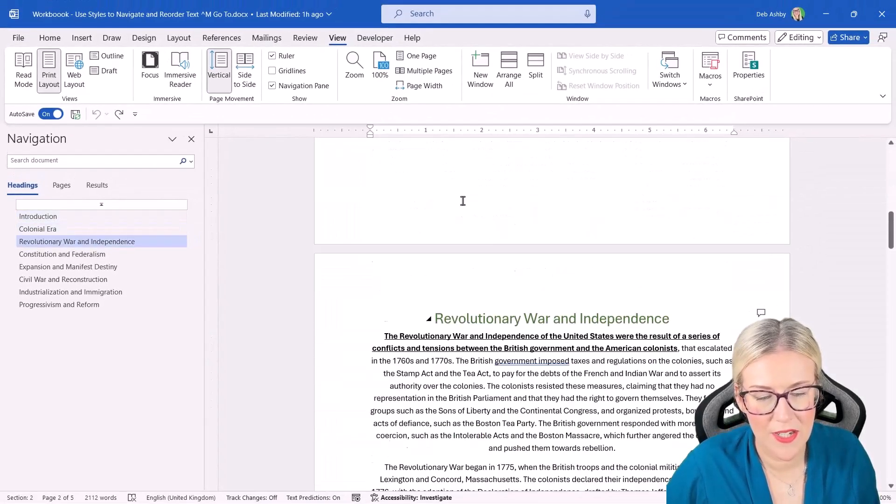
pyautogui.moveTo(350, 155); pyautogui.dragTo(345, 416)
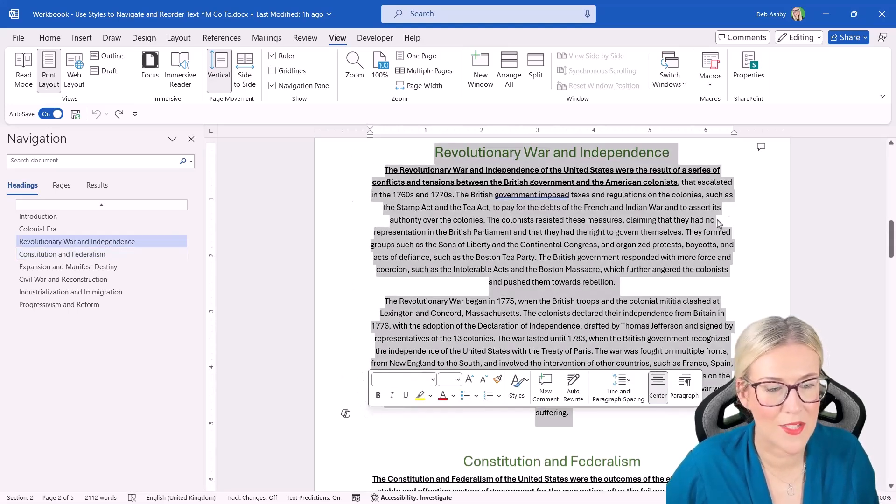
pyautogui.click(766, 210)
pyautogui.scroll(3, 597, 248)
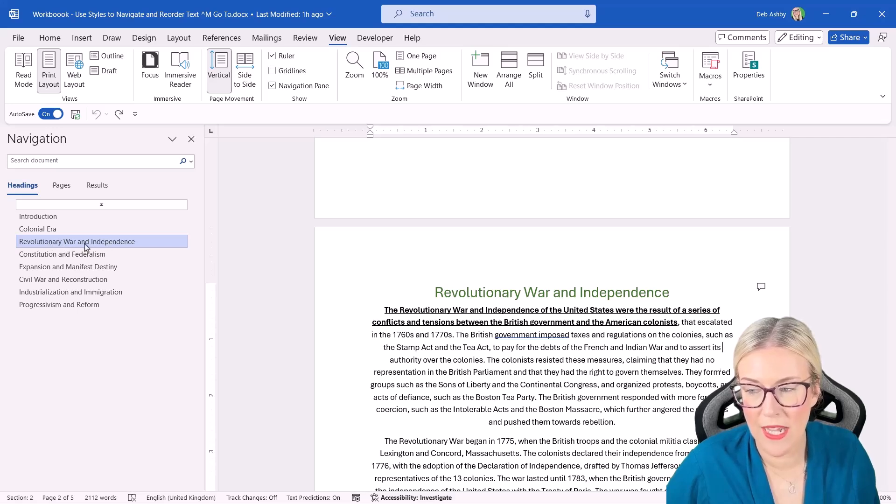
# Reorder the sections by their headings: Revolutionary War and Independence above Colonial Era, and Constitution and Federalism below Expansion and Manifest Destiny.
pyautogui.moveTo(74, 239); pyautogui.dragTo(77, 230)
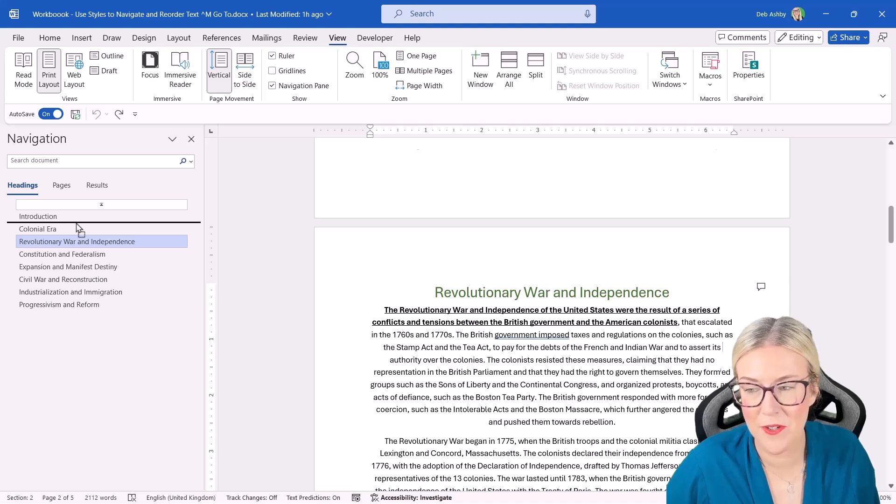
pyautogui.moveTo(79, 229); pyautogui.dragTo(77, 229)
pyautogui.scroll(1, 456, 254)
pyautogui.scroll(-3, 456, 254)
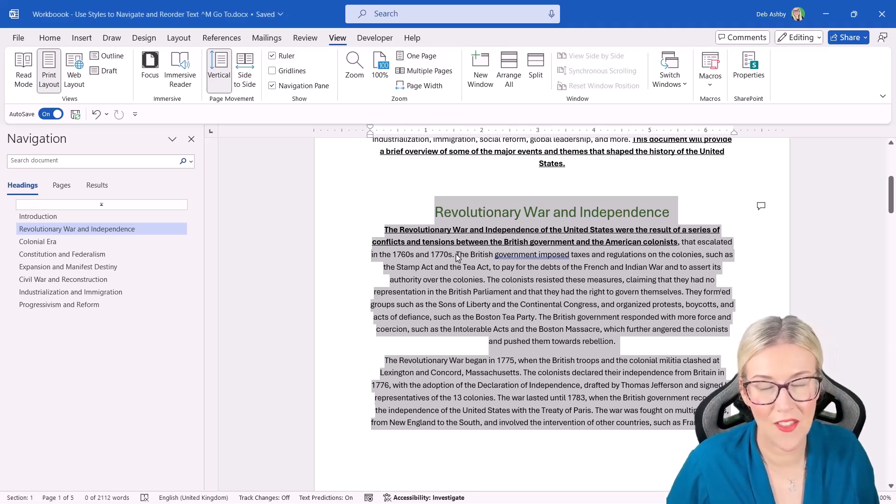
pyautogui.moveTo(90, 257); pyautogui.dragTo(50, 213)
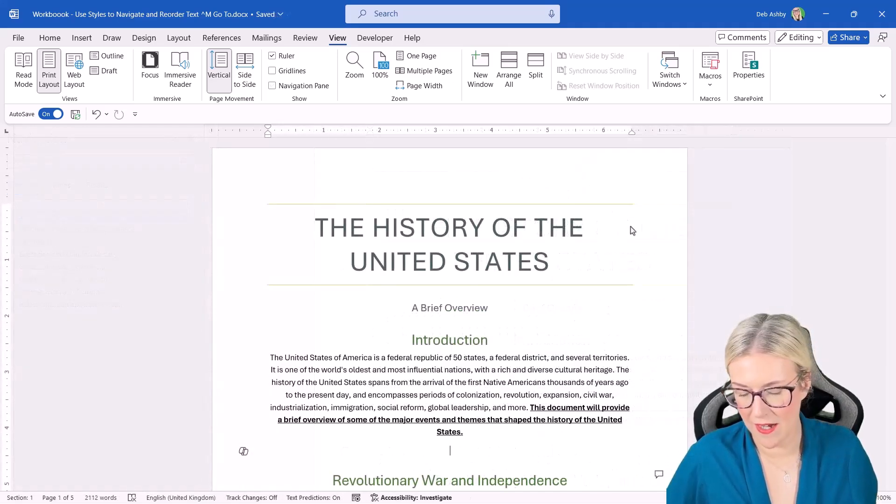
# Open Go To, move the dialog clear of the document text, and jump to page 3.
pyautogui.hotkey('ctrl', 'g')
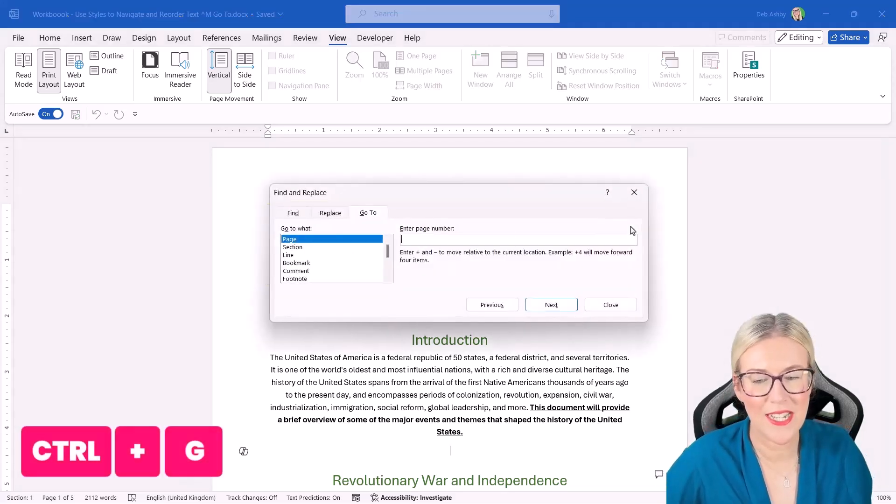
pyautogui.moveTo(434, 199); pyautogui.dragTo(454, 193)
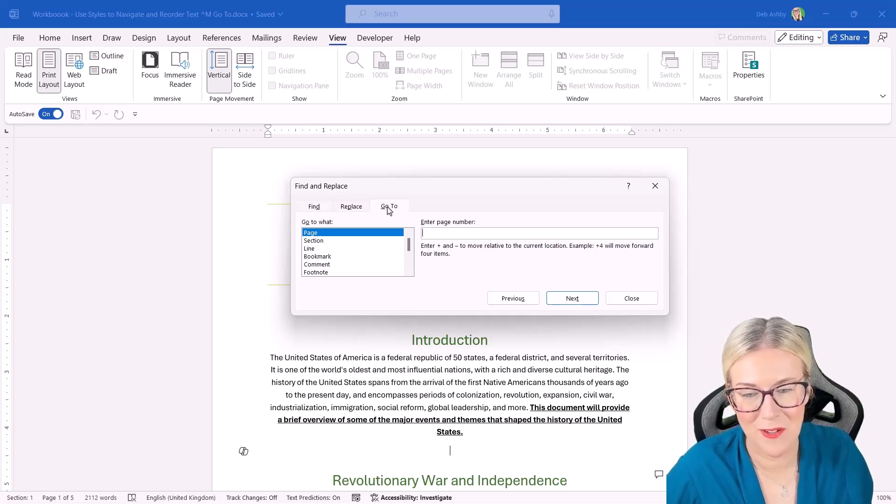
pyautogui.moveTo(409, 242)
pyautogui.mouseDown()
pyautogui.moveTo(409, 264)
pyautogui.moveTo(409, 237)
pyautogui.mouseUp()
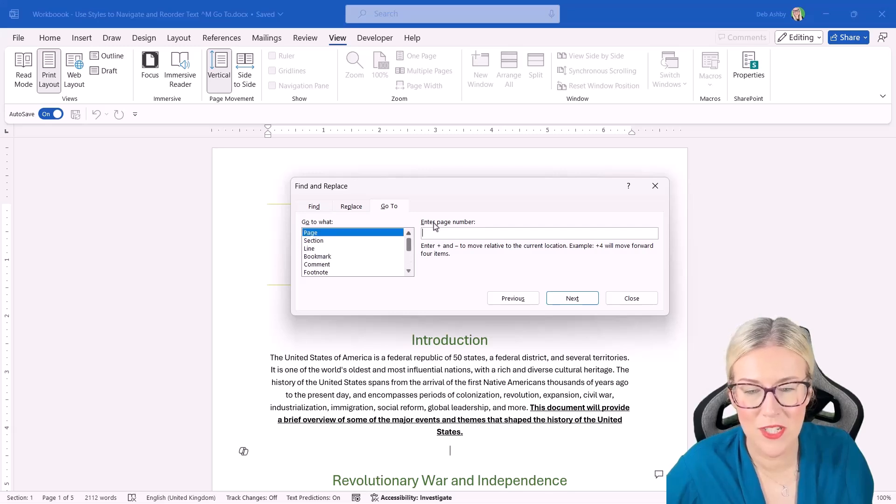
pyautogui.moveTo(444, 190); pyautogui.dragTo(471, 100)
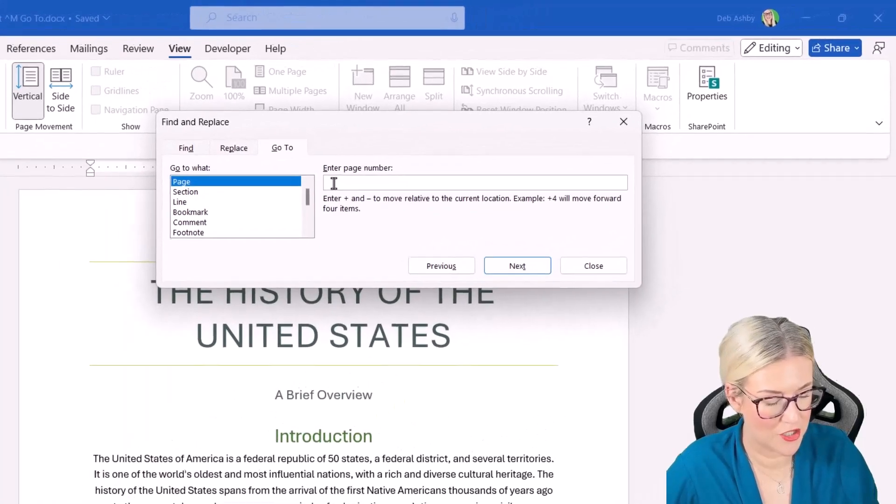
pyautogui.write('3')
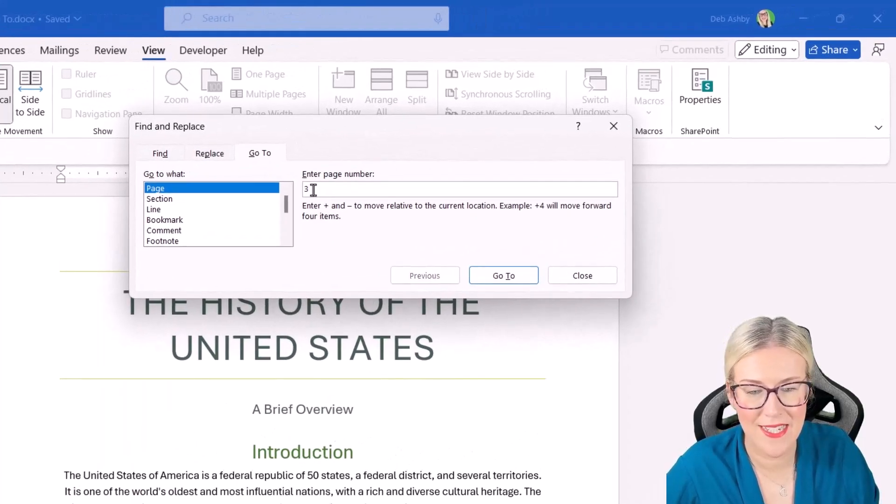
pyautogui.press('Return')
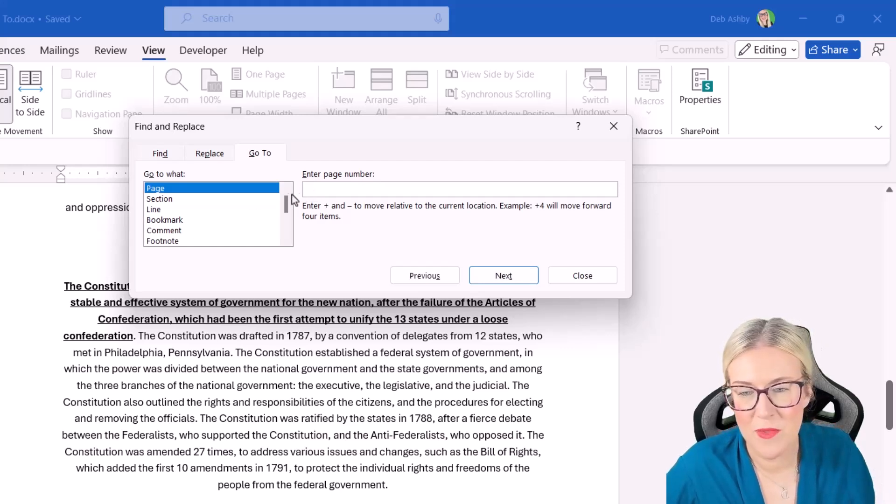
# Jump to section 2 of the document with Go To.
pyautogui.click(197, 202)
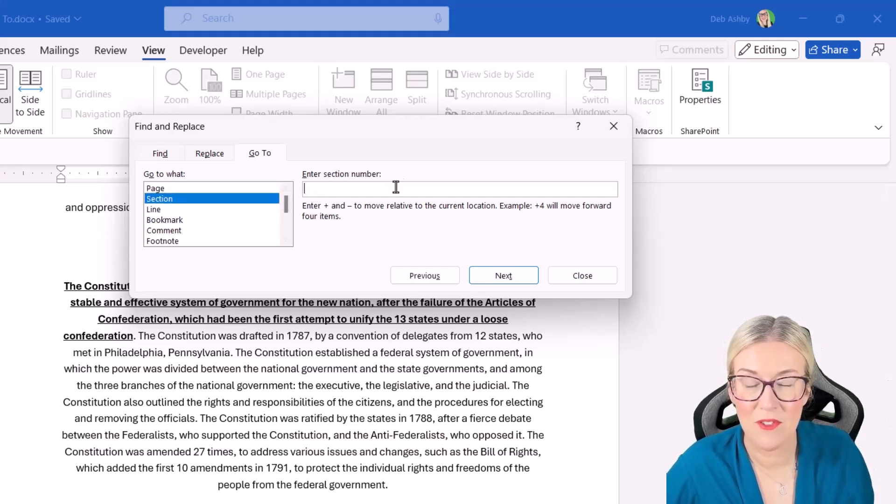
pyautogui.write('2')
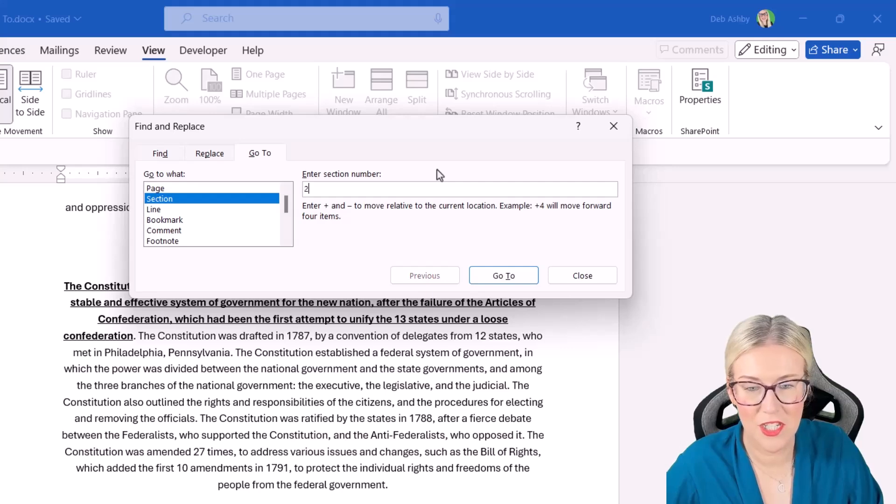
pyautogui.press('Return')
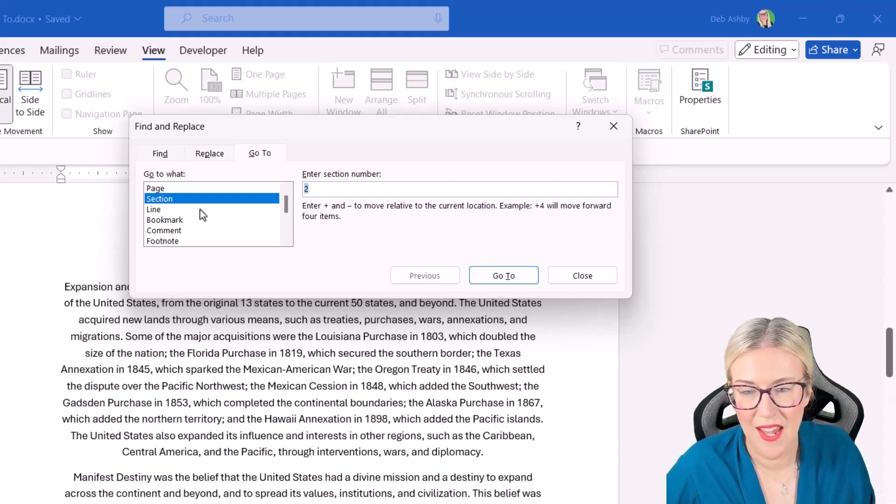
# Go to line 50 and line 100 of the document, and close the Go To dialog.
pyautogui.click(173, 209)
pyautogui.click(335, 189)
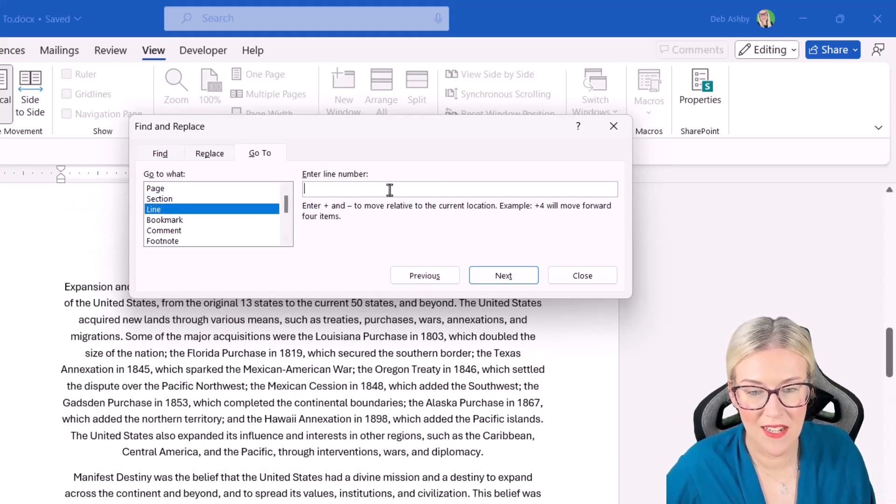
pyautogui.write('50')
pyautogui.press('Return')
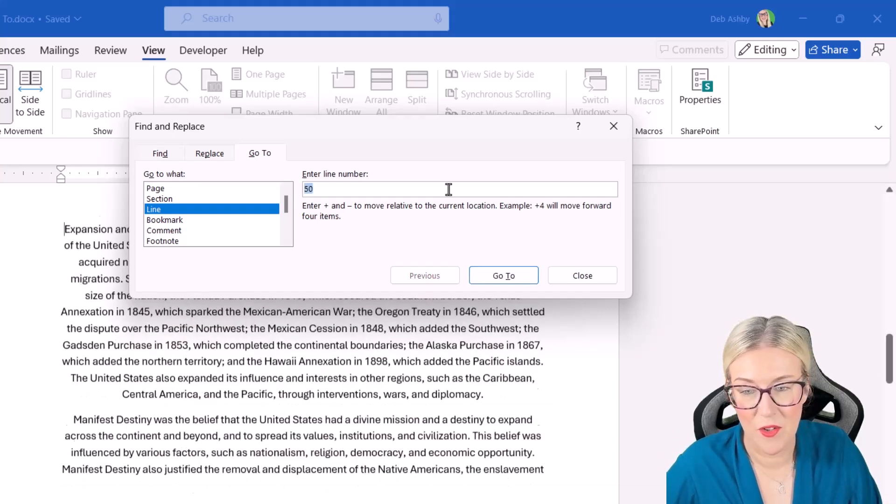
pyautogui.write('100')
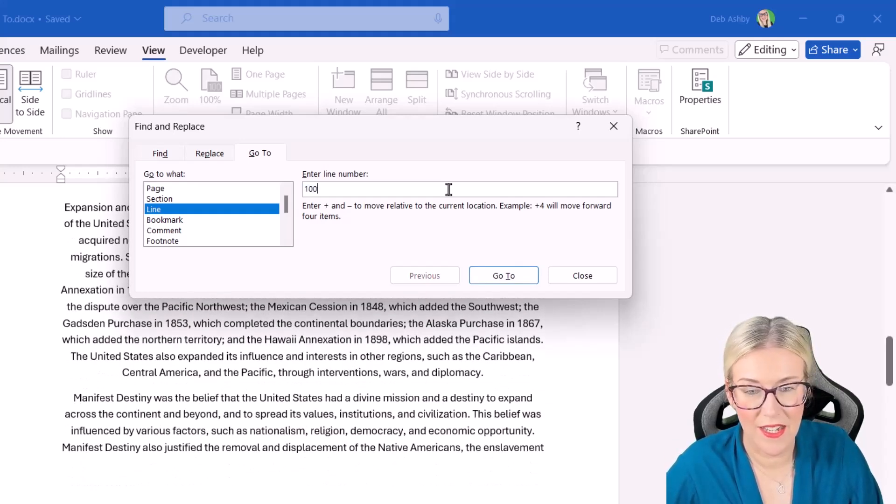
pyautogui.press('Return')
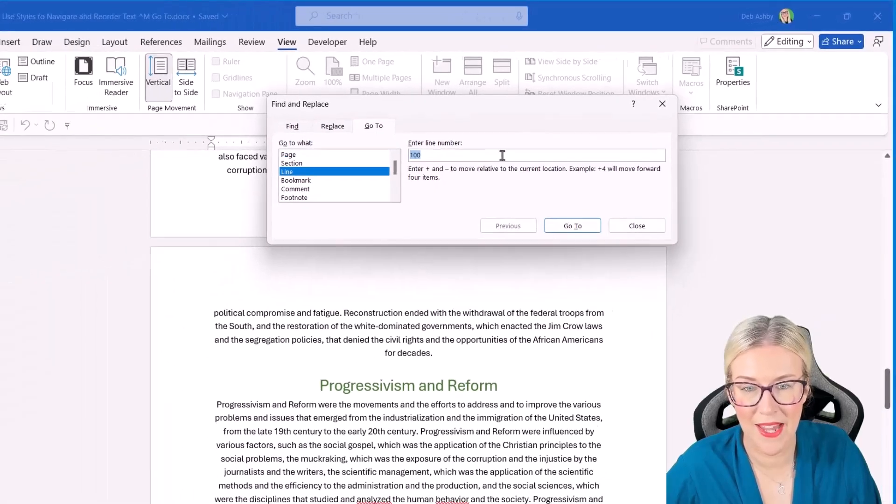
pyautogui.press('Escape')
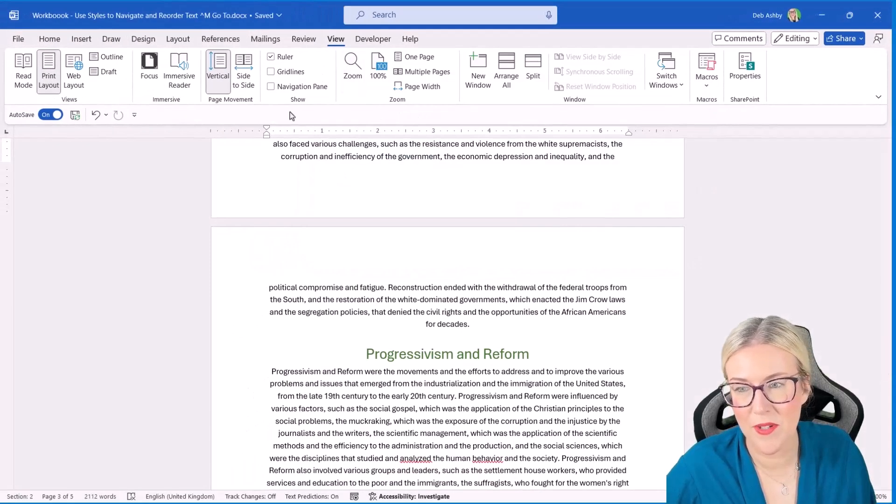
# Turn on continuous line numbering and check the numbers around Progressivism and Reform and Civil War and Reconstruction.
pyautogui.hotkey('ctrl', 'g')
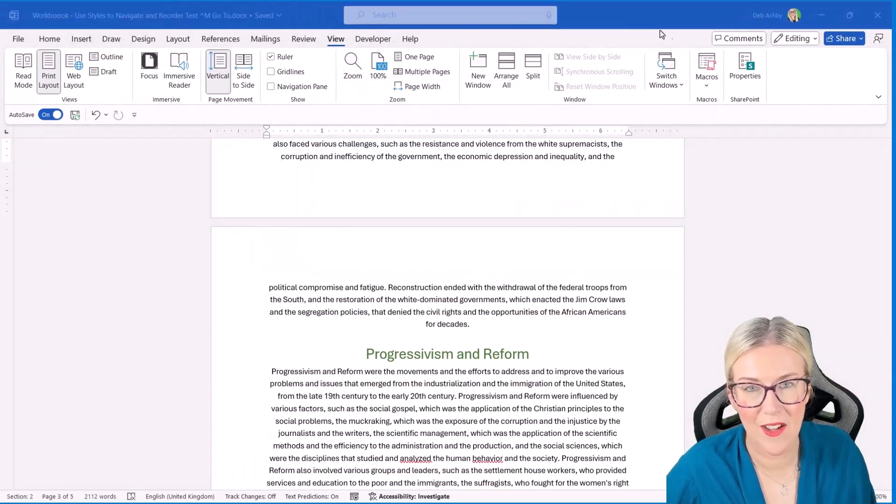
pyautogui.click(147, 38)
pyautogui.click(173, 41)
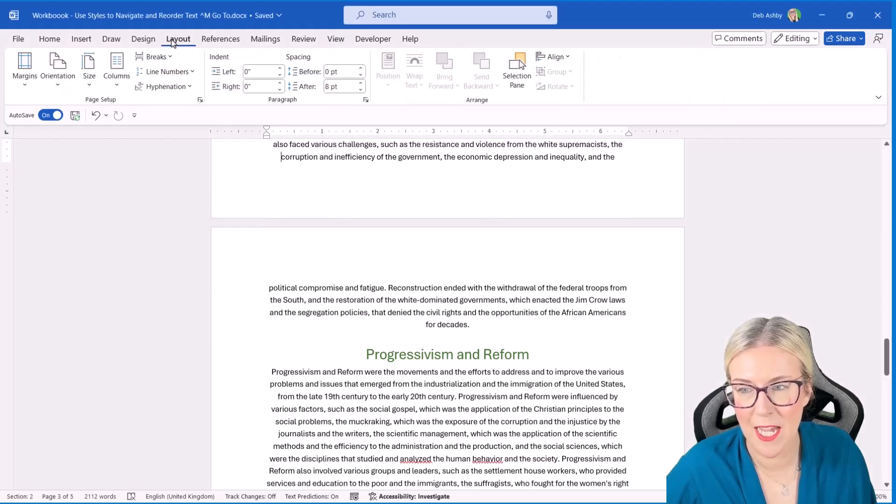
pyautogui.click(192, 73)
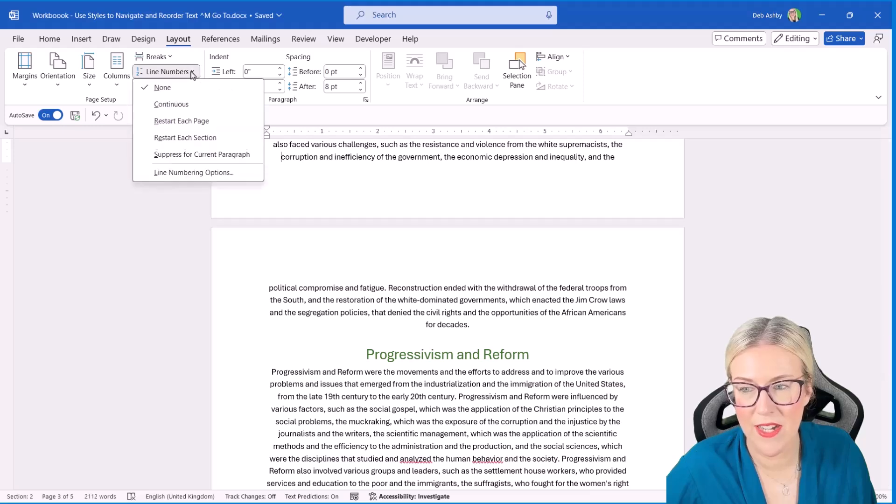
pyautogui.click(187, 103)
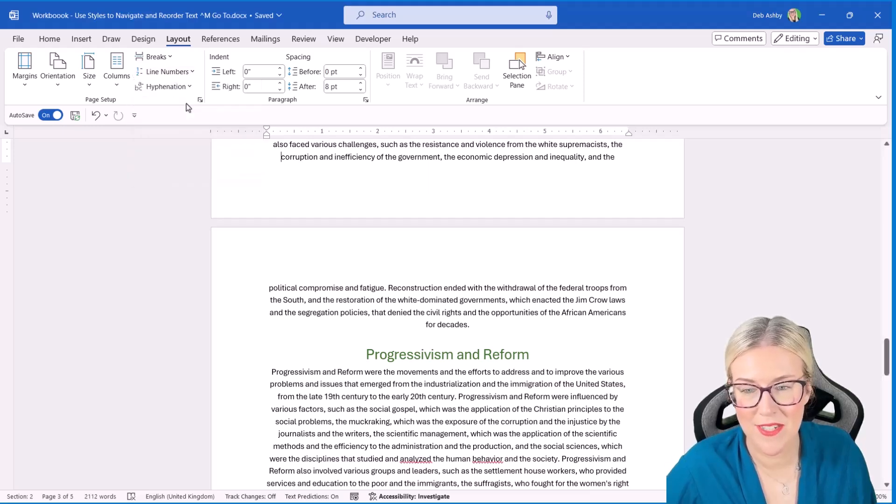
pyautogui.scroll(-4, 410, 303)
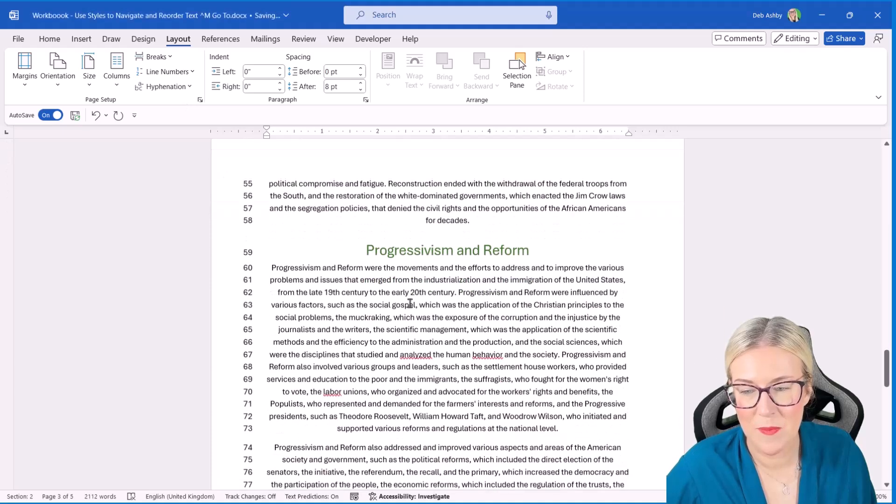
pyautogui.scroll(4, 410, 303)
pyautogui.scroll(5, 411, 304)
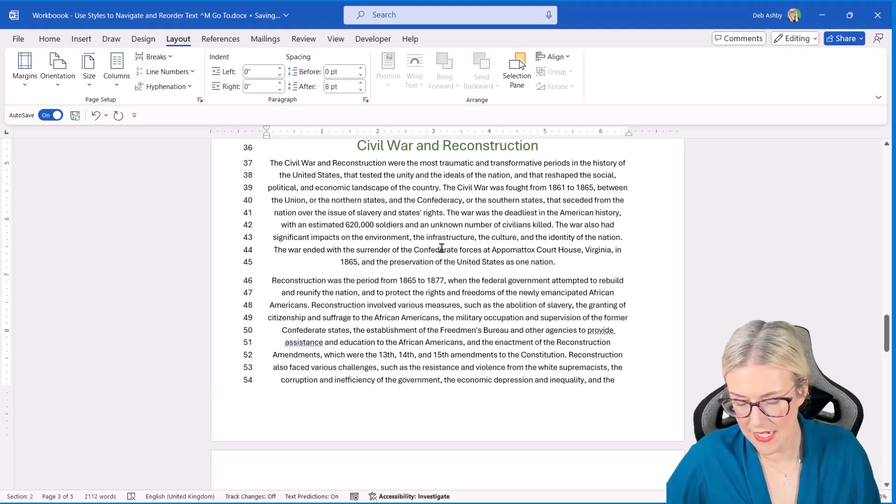
# Reopen Go To, choose Heading as the kind of target, and jump to heading 2.
pyautogui.hotkey('ctrl', 'g')
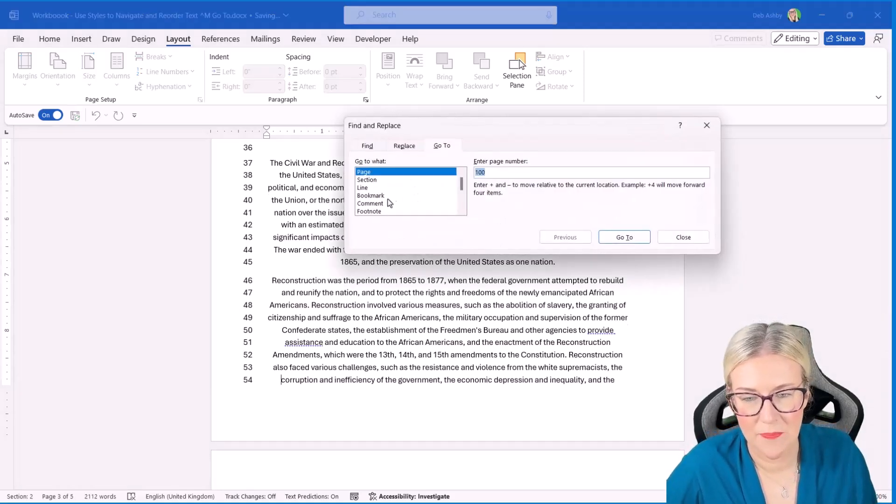
pyautogui.click(380, 196)
pyautogui.press('Down')
pyautogui.press('Down')
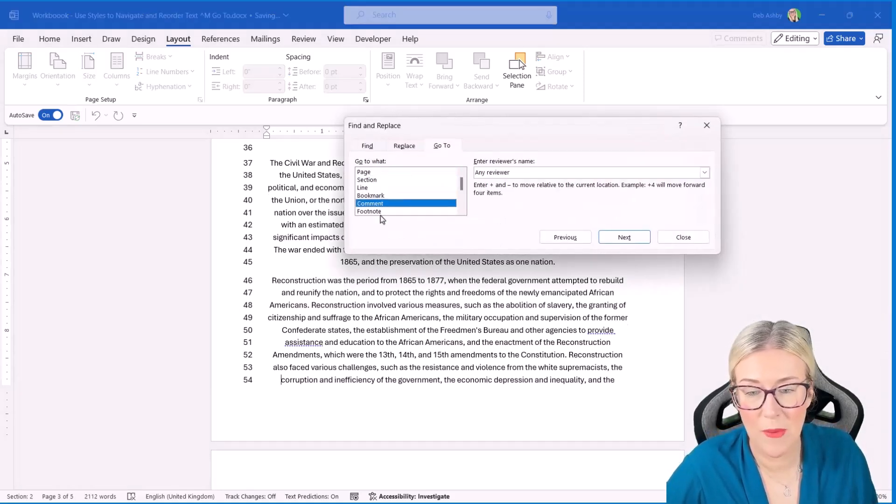
pyautogui.press('Down')
pyautogui.press('Down')
pyautogui.press('Down')
pyautogui.press('Down')
pyautogui.press('Down')
pyautogui.press('Down')
pyautogui.press('Down')
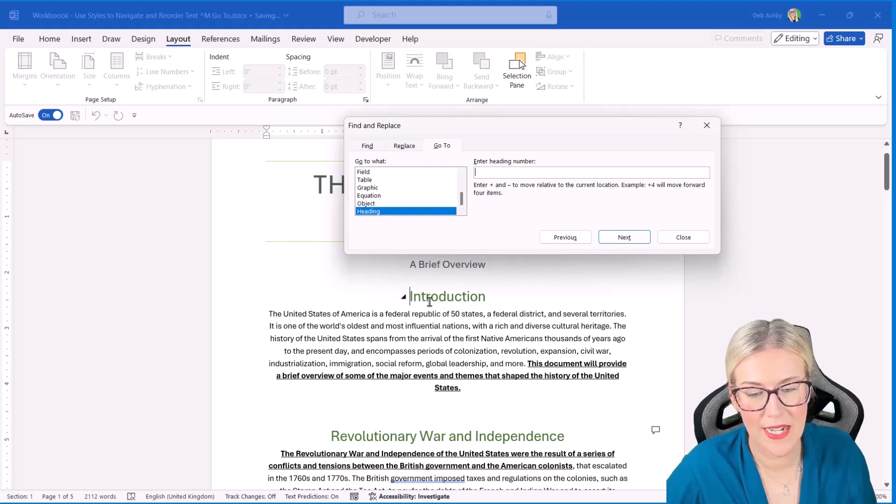
pyautogui.write('2')
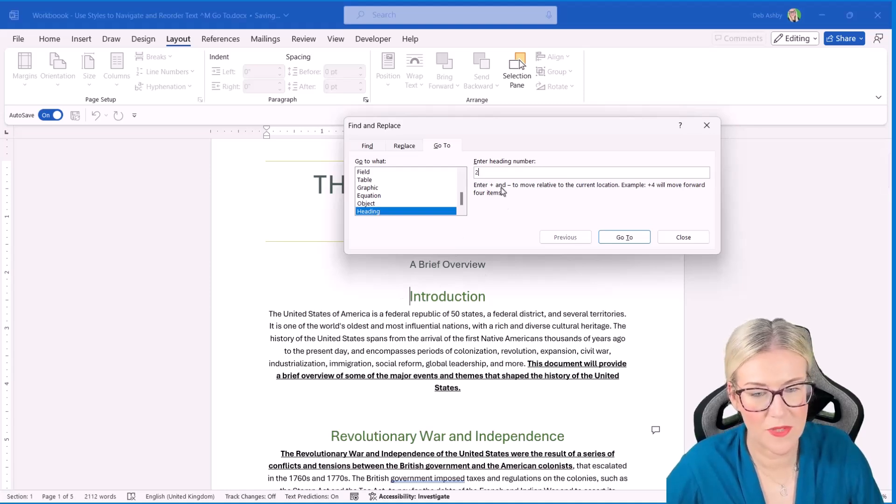
pyautogui.press('Return')
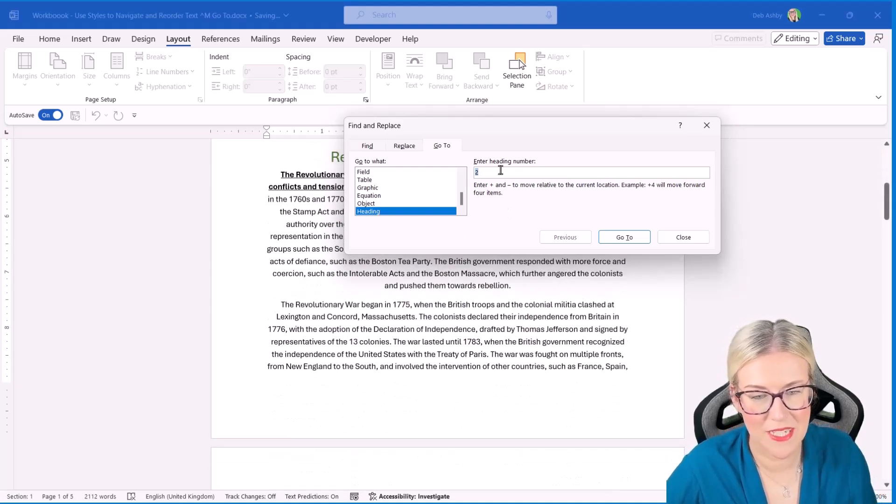
# Jump to heading 4 with Go To and clear the entered heading number.
pyautogui.write('4')
pyautogui.press('Return')
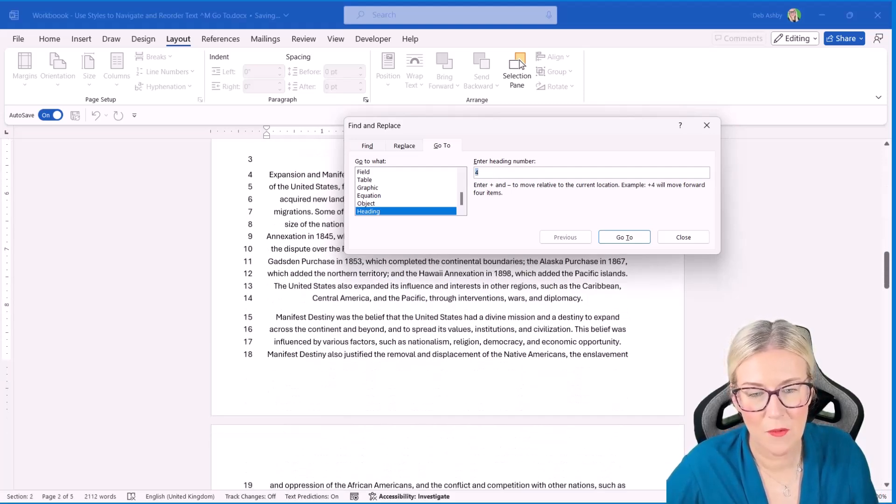
pyautogui.press('BackSpace')
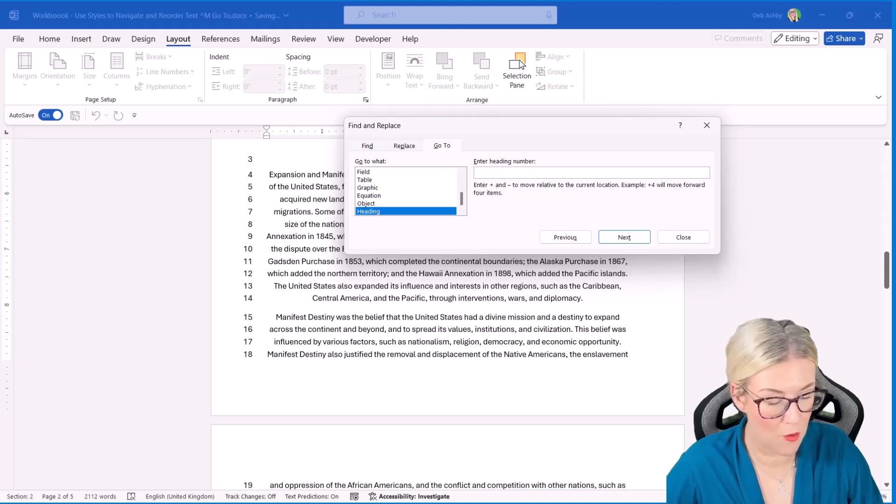
# Jump forward one heading with a relative Go To of +1 and close the dialog.
pyautogui.write('+1')
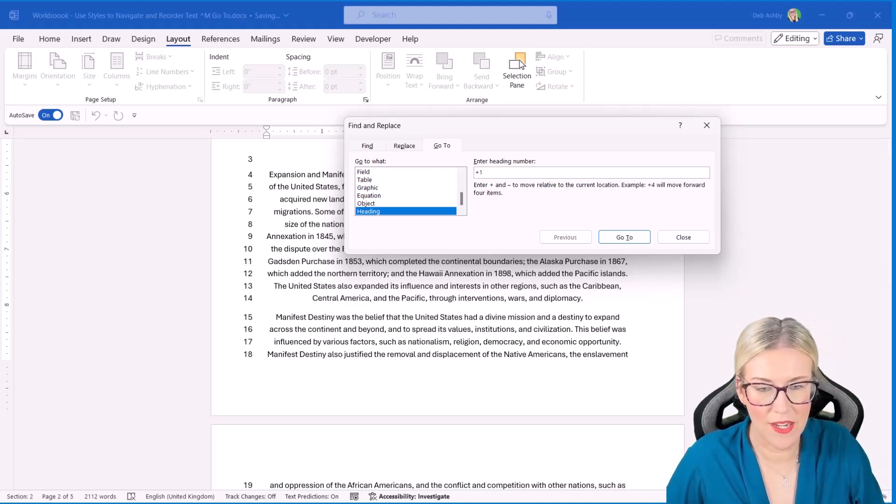
pyautogui.press('Return')
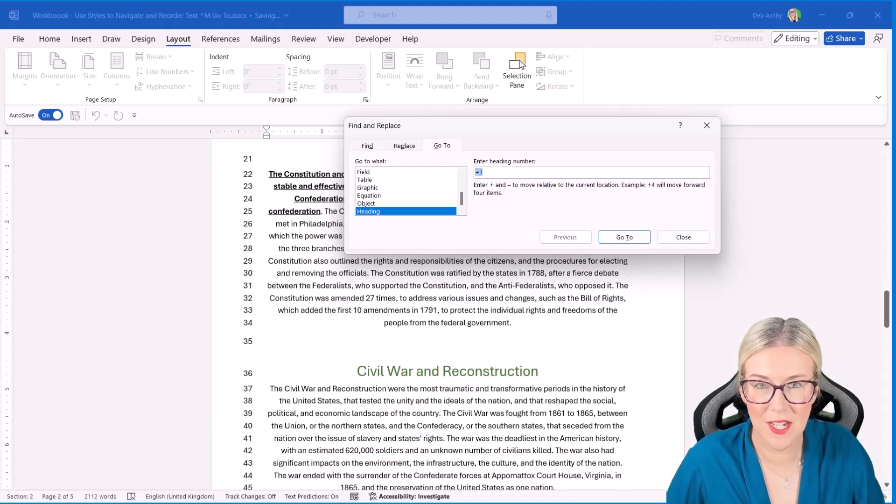
pyautogui.press('Escape')
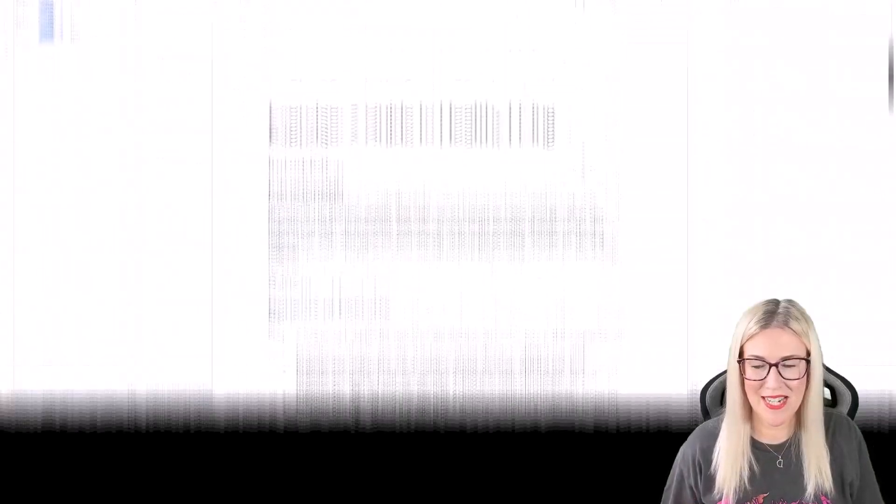
# Look through the Show Hidden Characters workbook from the title to Types of Exercise, and return to the start.
pyautogui.scroll(-5, 525, 256)
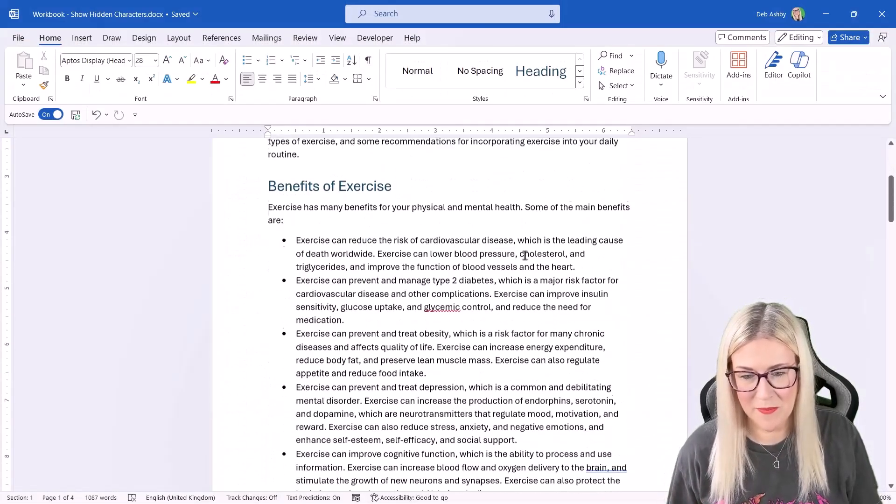
pyautogui.scroll(3, 525, 255)
pyautogui.scroll(1, 525, 256)
pyautogui.click(468, 275)
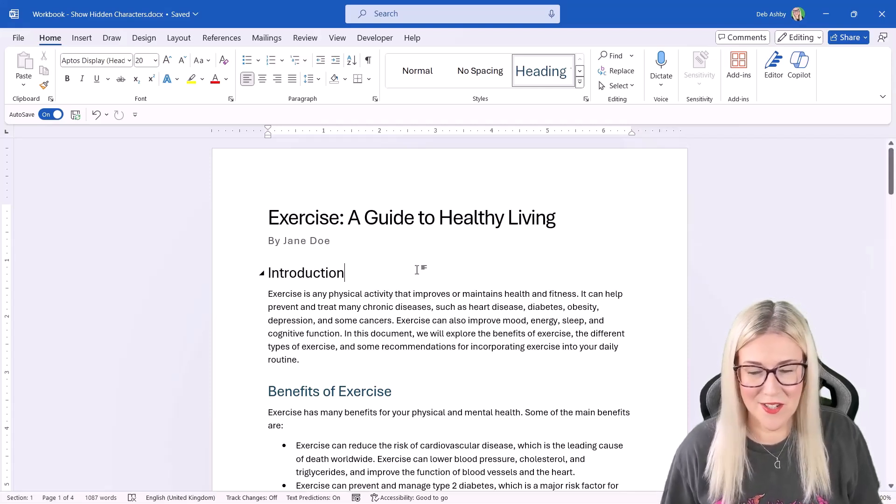
pyautogui.scroll(-3, 416, 270)
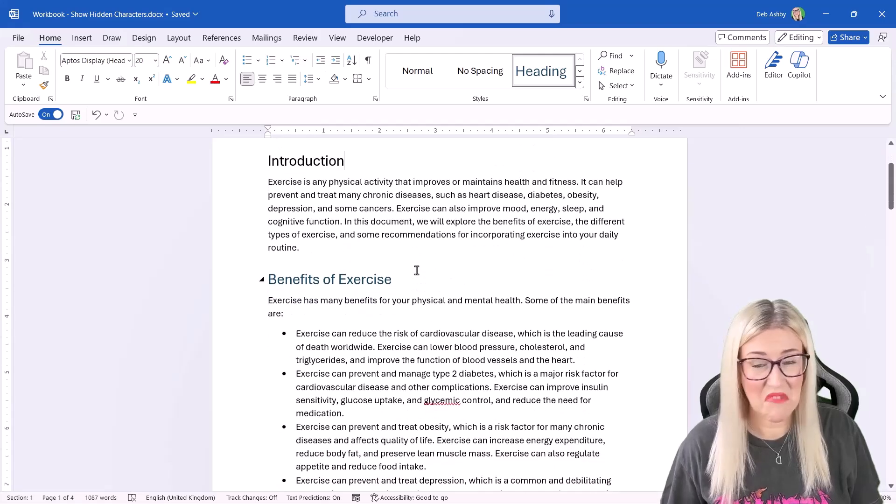
pyautogui.scroll(-2, 417, 270)
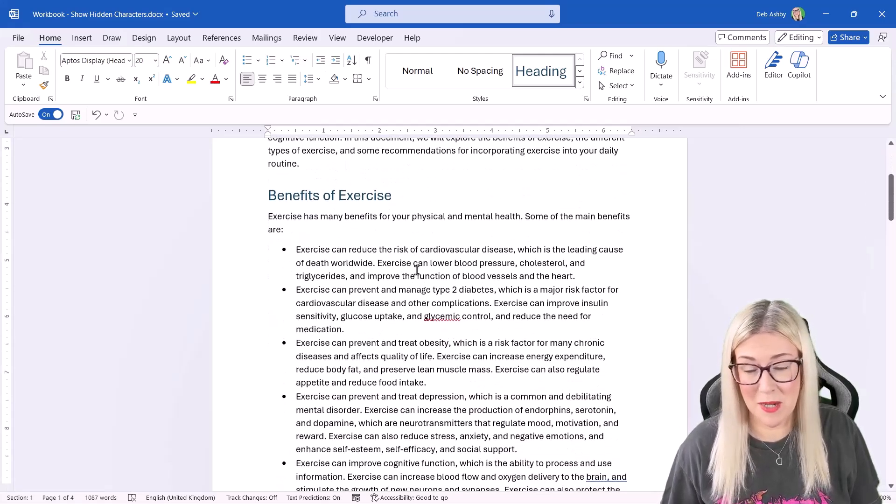
pyautogui.scroll(-5, 416, 269)
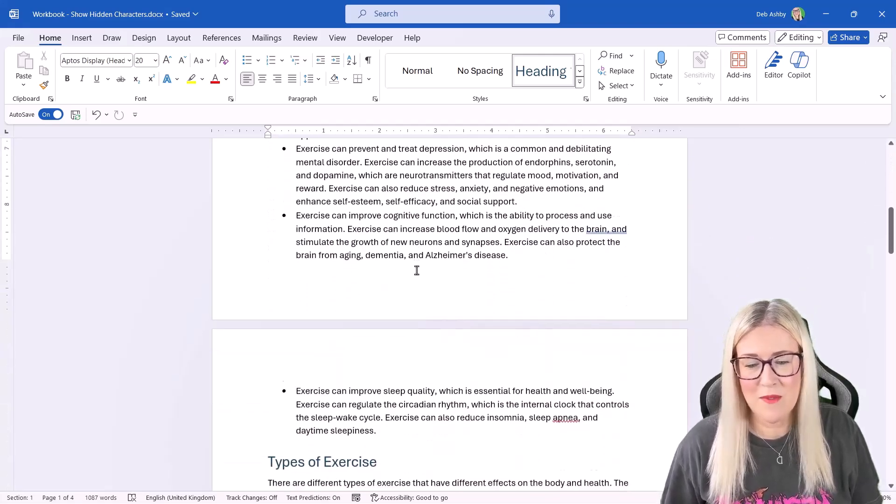
pyautogui.scroll(-4, 416, 270)
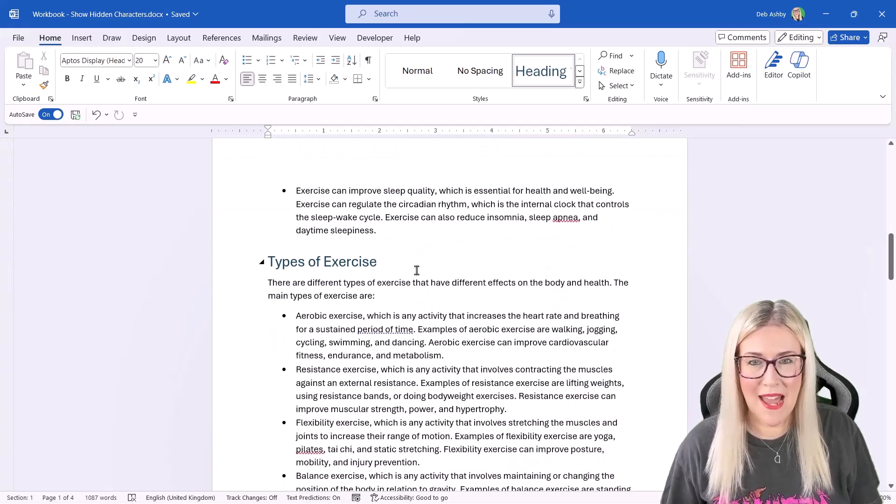
pyautogui.scroll(-1, 417, 270)
pyautogui.scroll(-1, 417, 269)
pyautogui.scroll(-2, 417, 271)
pyautogui.scroll(6, 417, 270)
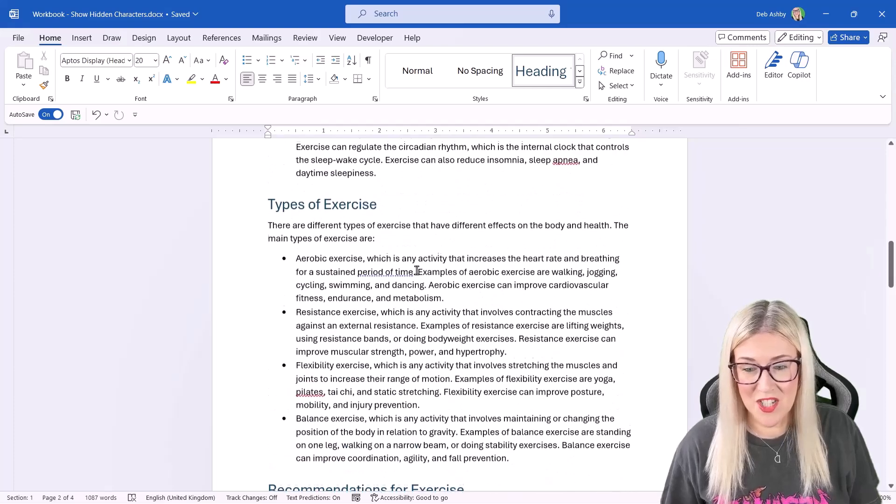
pyautogui.scroll(10, 417, 270)
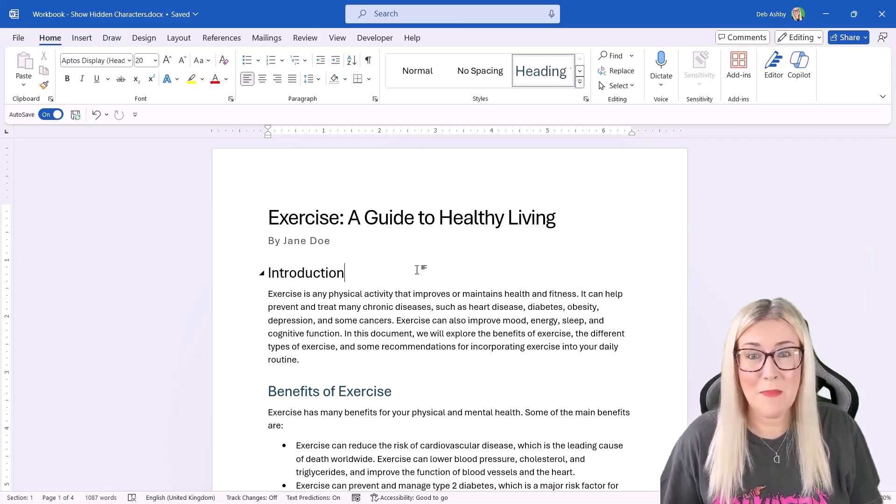
pyautogui.scroll(-3, 417, 270)
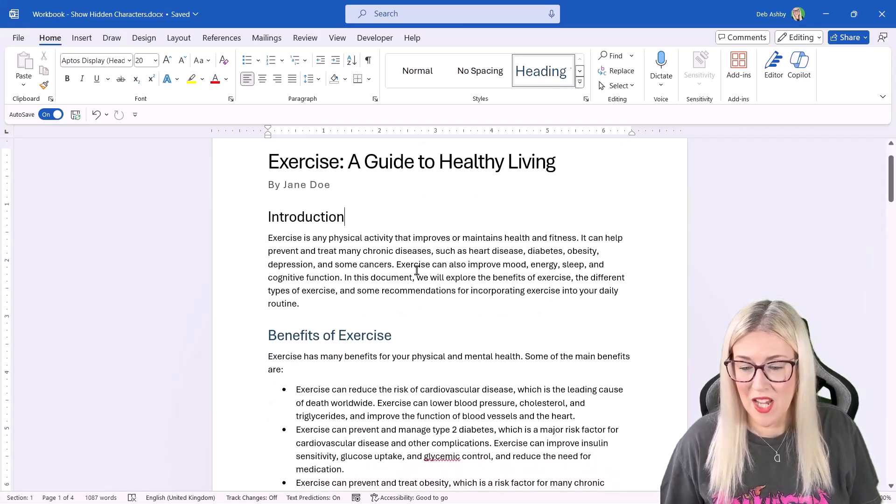
pyautogui.scroll(-5, 416, 270)
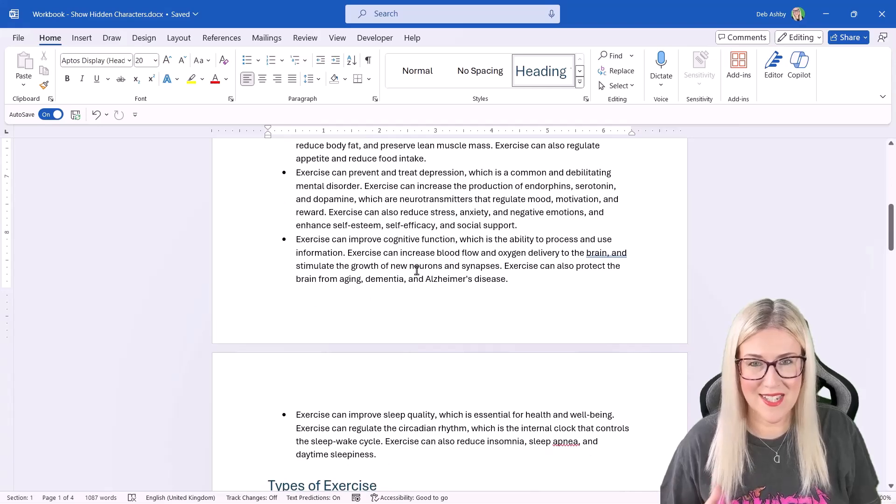
pyautogui.scroll(8, 417, 270)
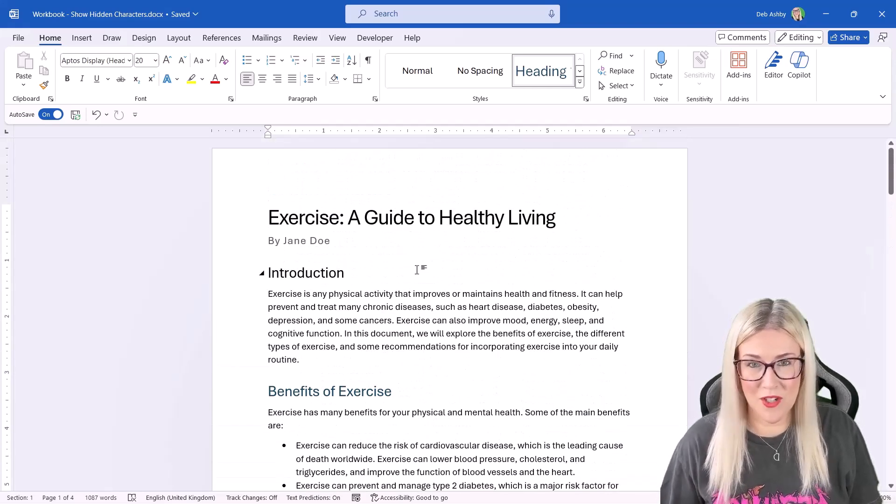
# Show the paragraph marks and other hidden formatting symbols, and place the cursor before the mark ending the Introduction heading.
pyautogui.click(416, 270)
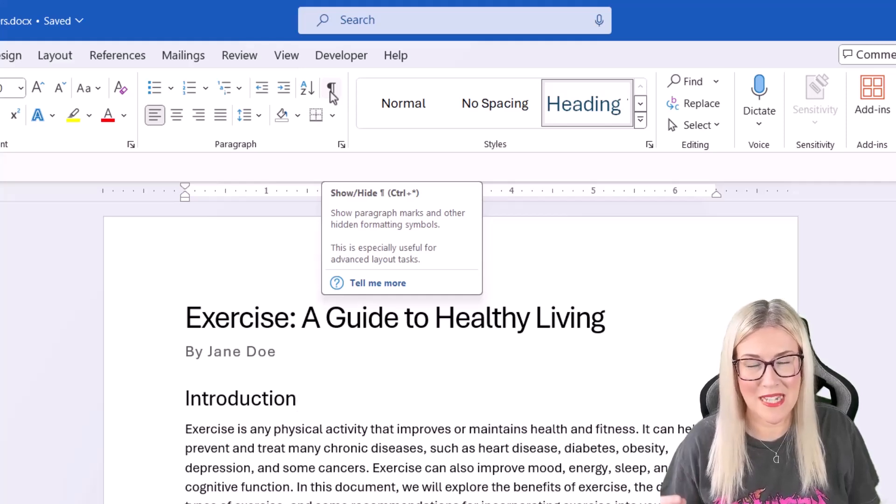
pyautogui.click(331, 89)
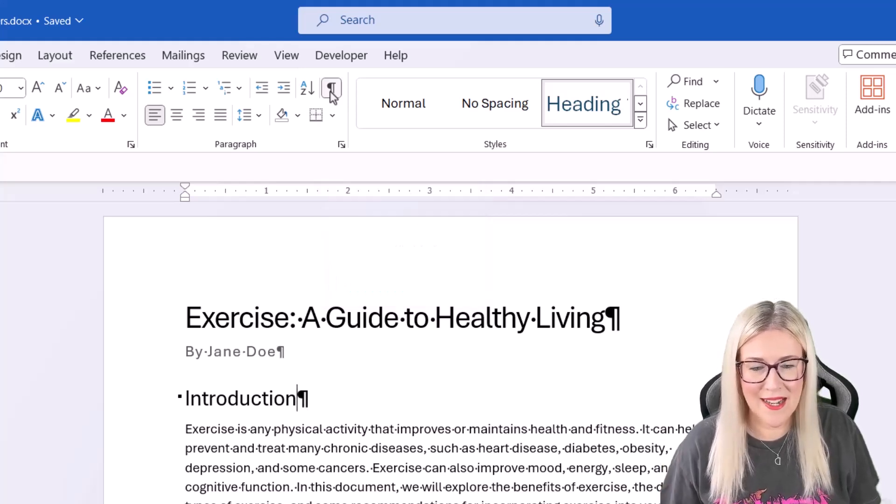
pyautogui.click(309, 359)
pyautogui.click(300, 399)
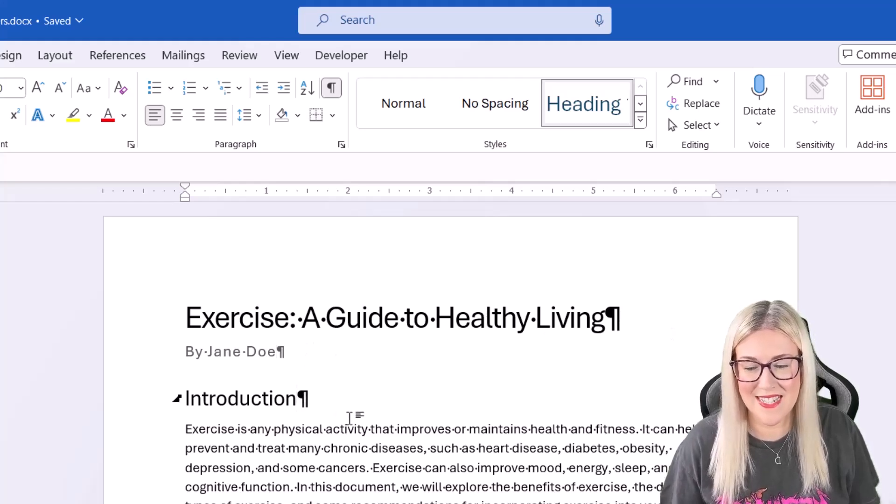
# Delete the continuous section break just before the Types of Exercise heading.
pyautogui.scroll(-1, 349, 418)
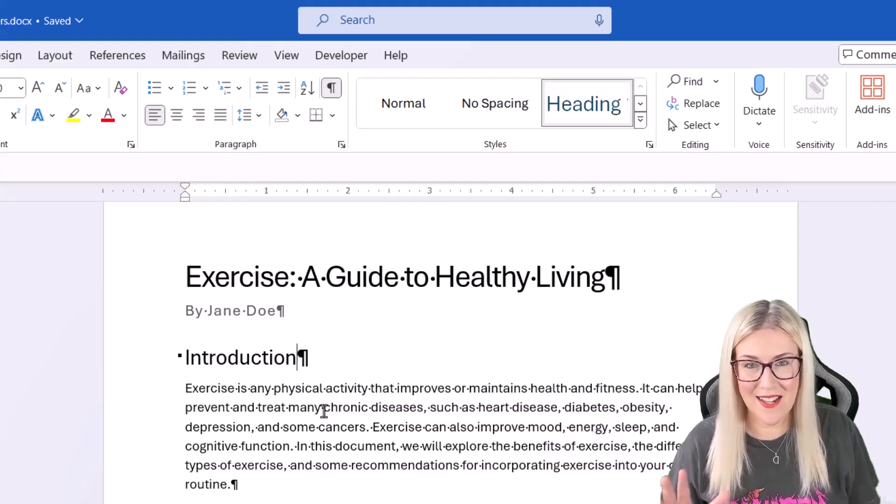
pyautogui.scroll(-10, 386, 391)
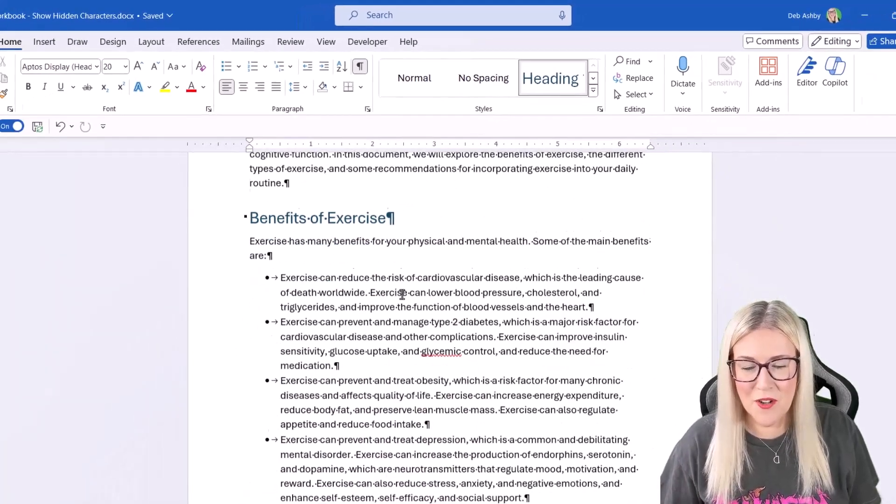
pyautogui.scroll(-8, 407, 267)
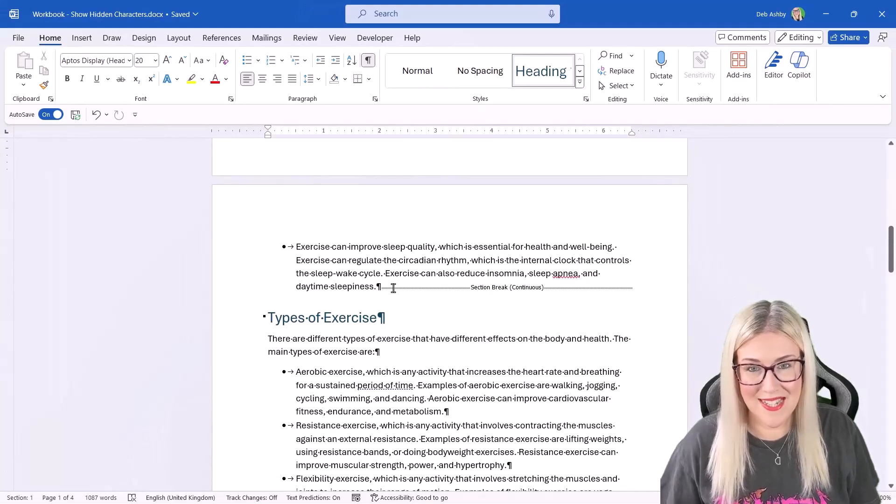
pyautogui.click(411, 288)
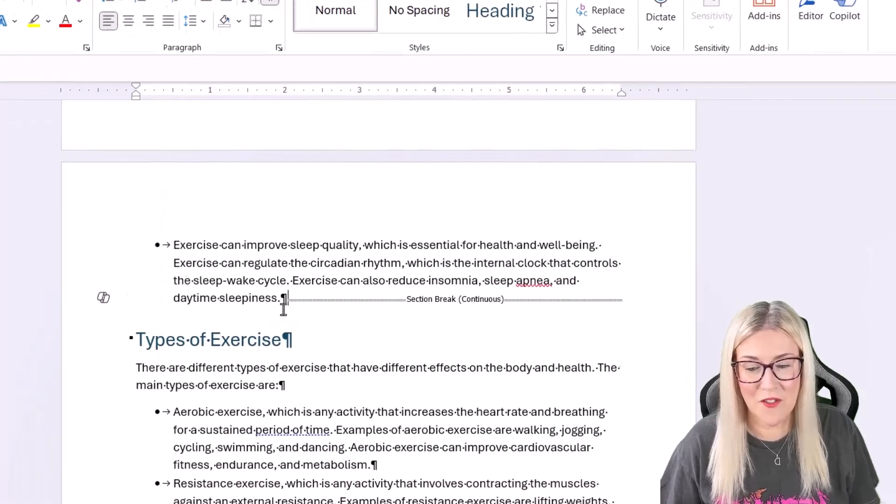
pyautogui.press('Delete')
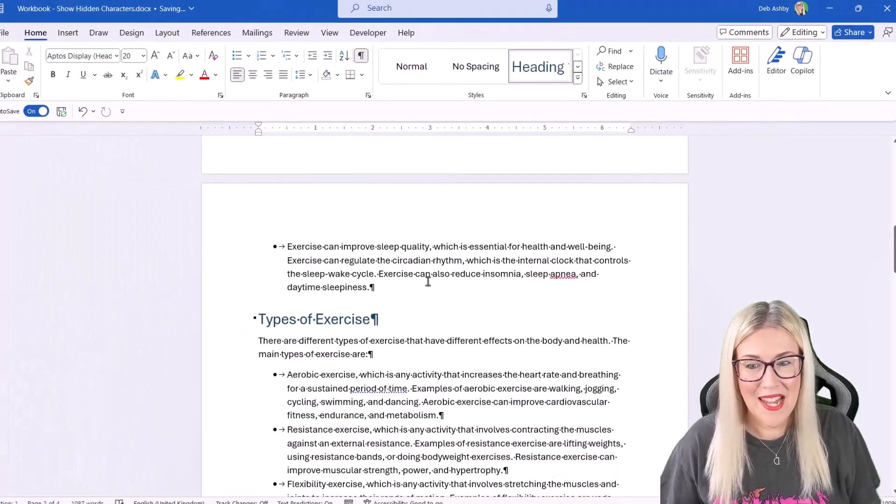
pyautogui.click(438, 242)
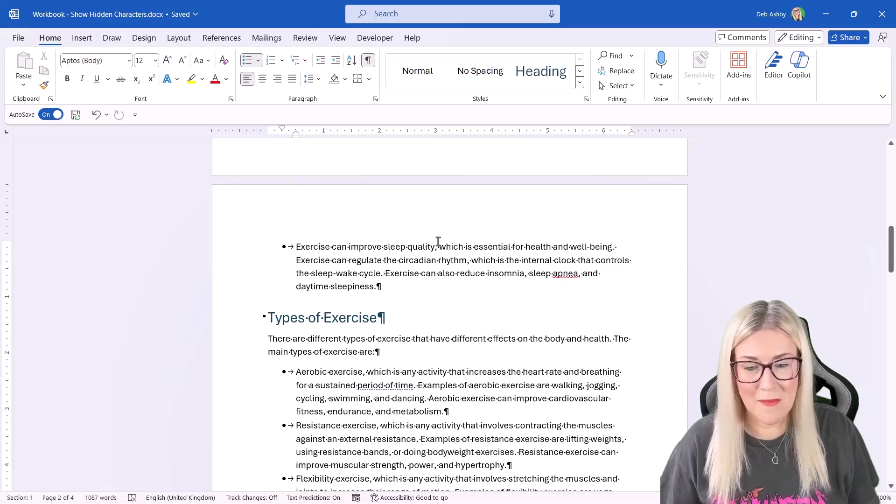
# Examine the blank page at the end of the document with the formatting marks hidden and shown again.
pyautogui.scroll(-10, 438, 241)
pyautogui.scroll(-7, 438, 241)
pyautogui.scroll(-5, 438, 241)
pyautogui.scroll(-5, 438, 241)
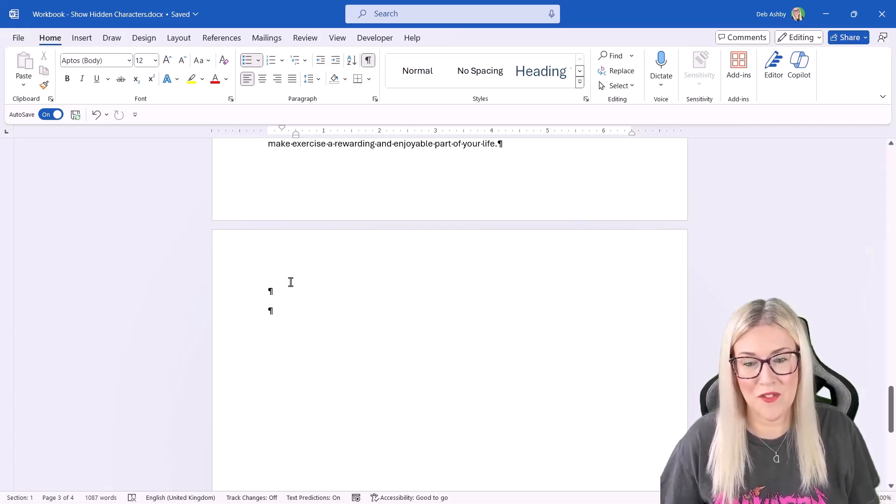
pyautogui.click(372, 60)
pyautogui.scroll(3, 347, 284)
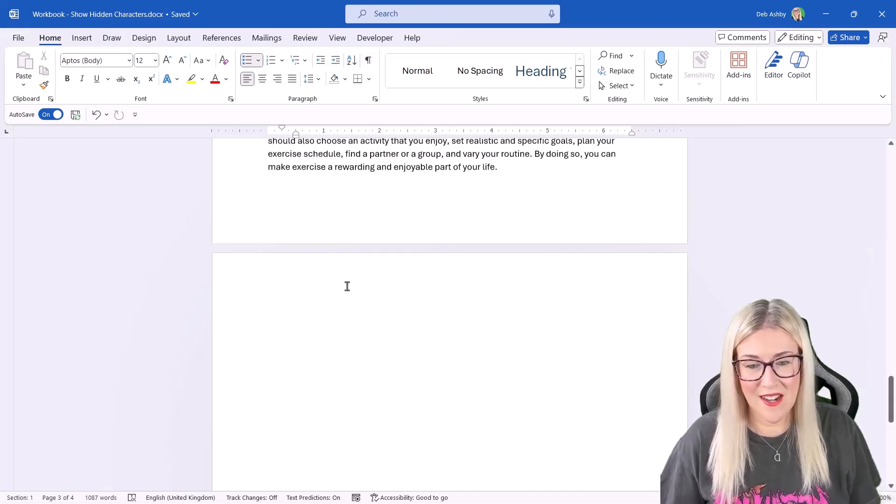
pyautogui.scroll(-2, 348, 286)
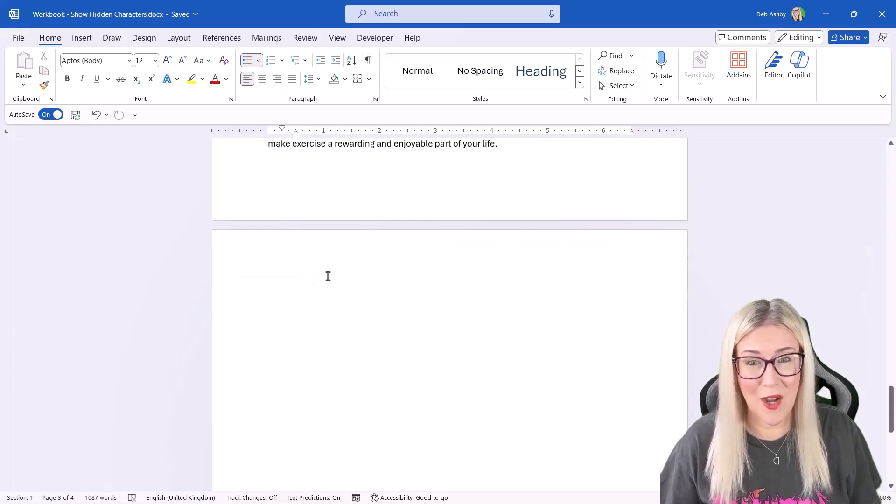
pyautogui.click(368, 60)
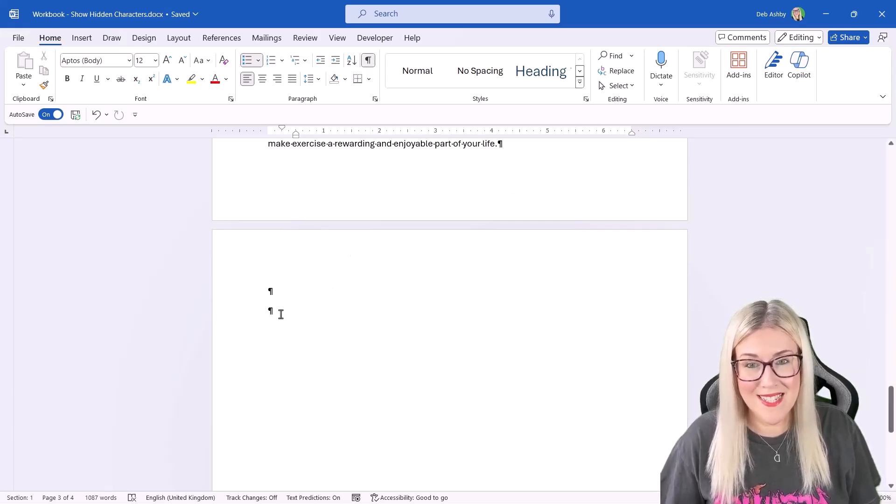
# Delete the empty paragraphs on the last page to remove the blank page after the Conclusion.
pyautogui.click(280, 313)
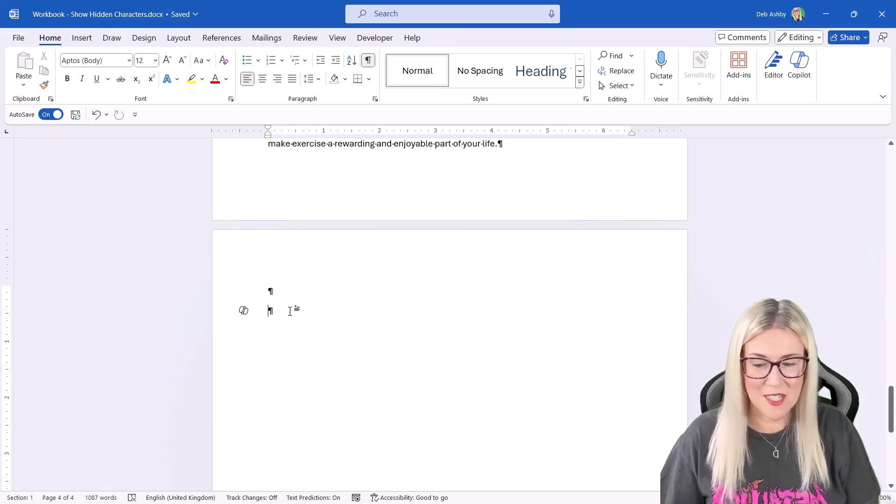
pyautogui.press('BackSpace')
pyautogui.press('BackSpace')
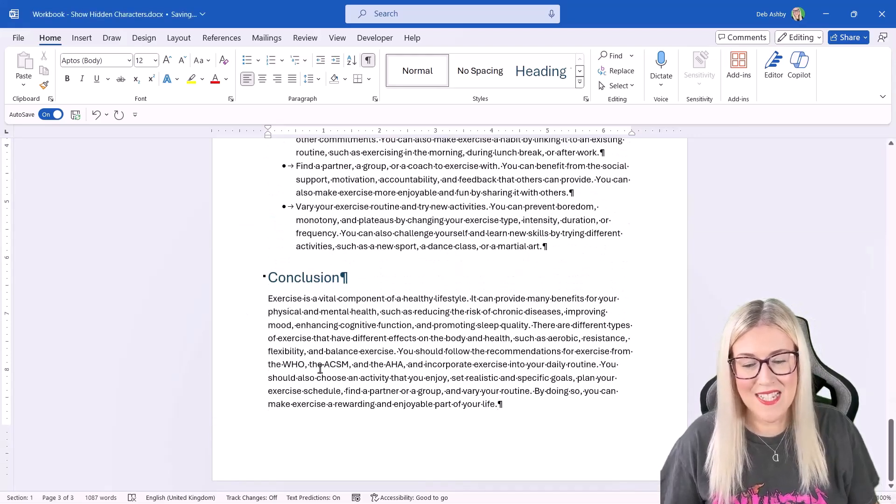
# Hide the formatting marks again and place the cursor in the title at the start of the document.
pyautogui.scroll(6, 405, 337)
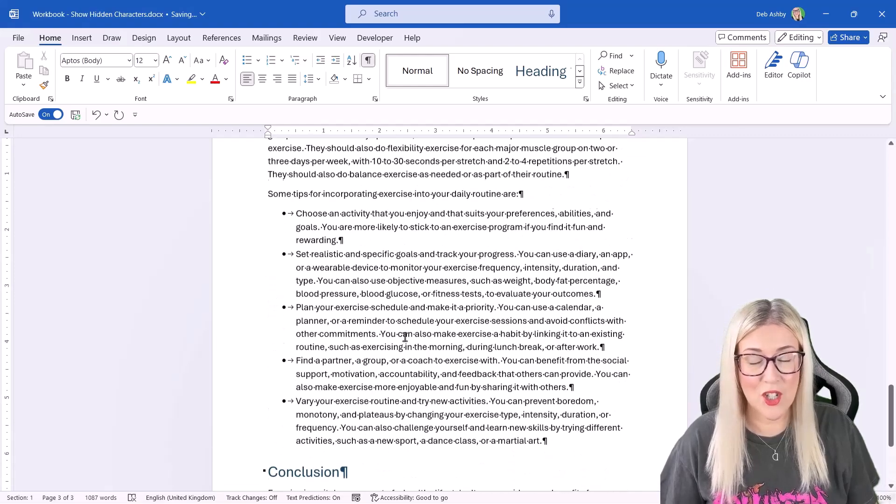
pyautogui.scroll(15, 416, 327)
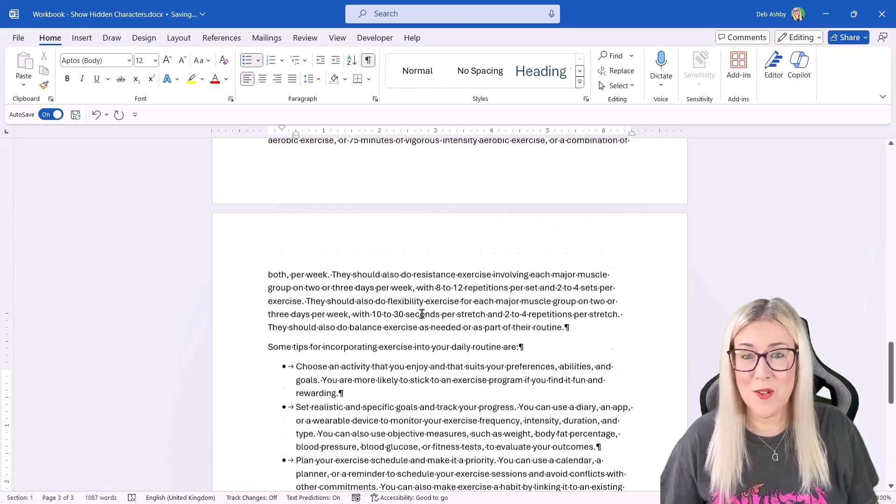
pyautogui.scroll(10, 421, 314)
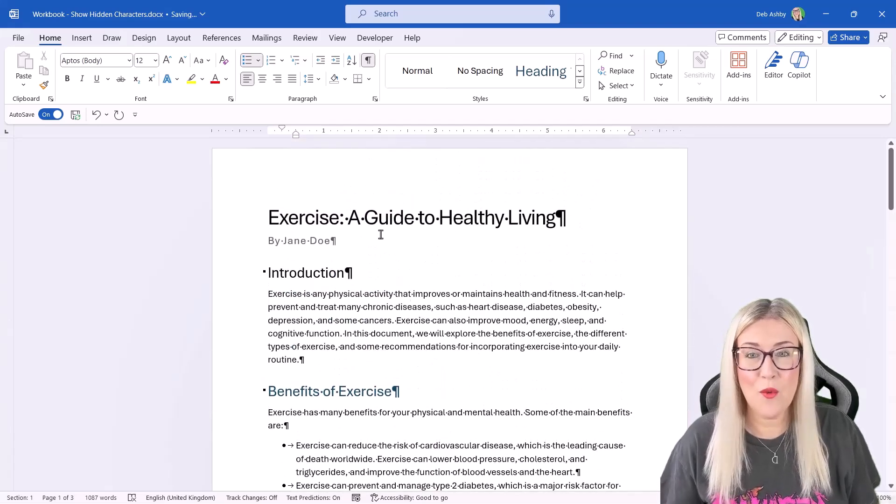
pyautogui.click(369, 63)
pyautogui.click(404, 212)
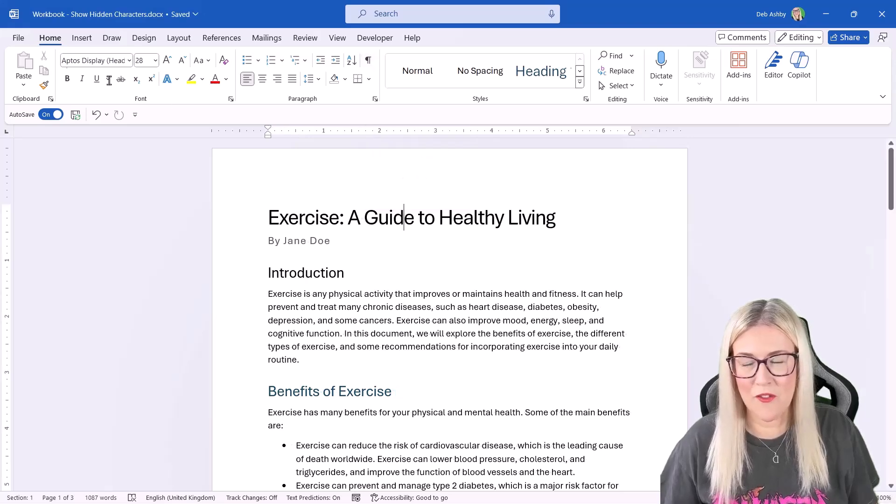
# Open the Display settings in the Word options to examine which formatting marks are always shown.
pyautogui.click(19, 38)
pyautogui.click(37, 487)
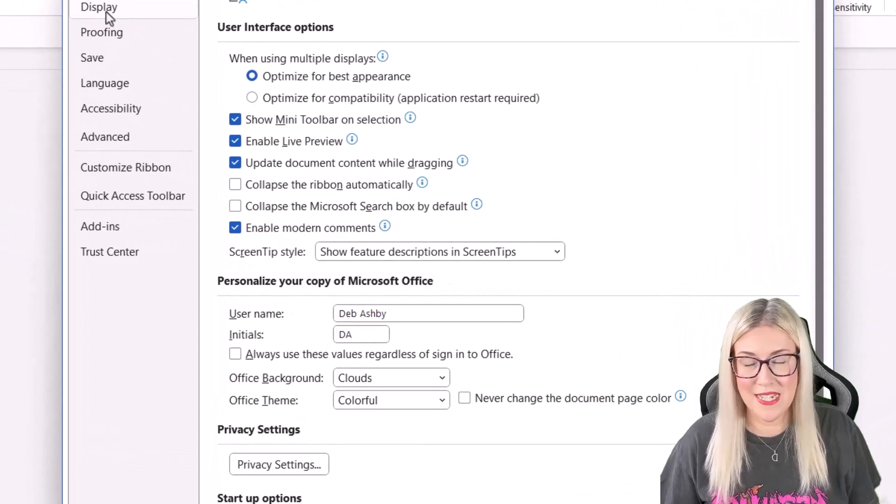
pyautogui.click(106, 12)
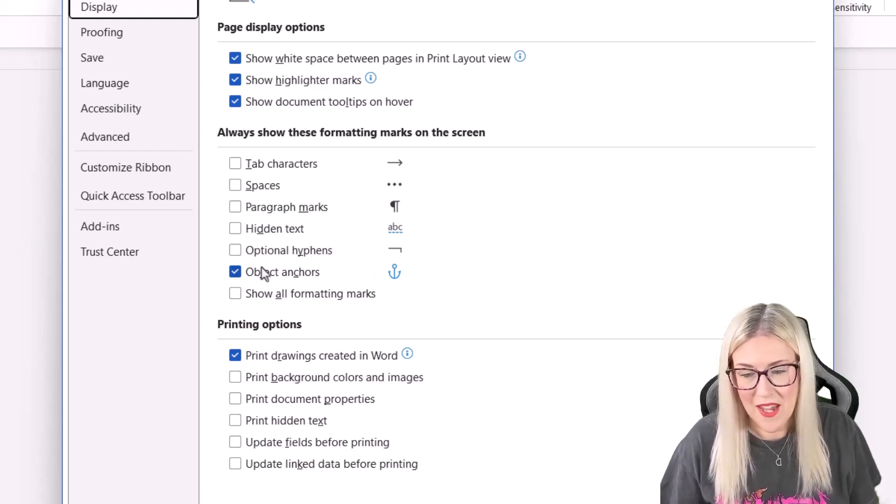
# Stop always showing object anchors, always show paragraph marks instead, and check the exercise guide with the new display settings.
pyautogui.click(235, 272)
pyautogui.click(235, 207)
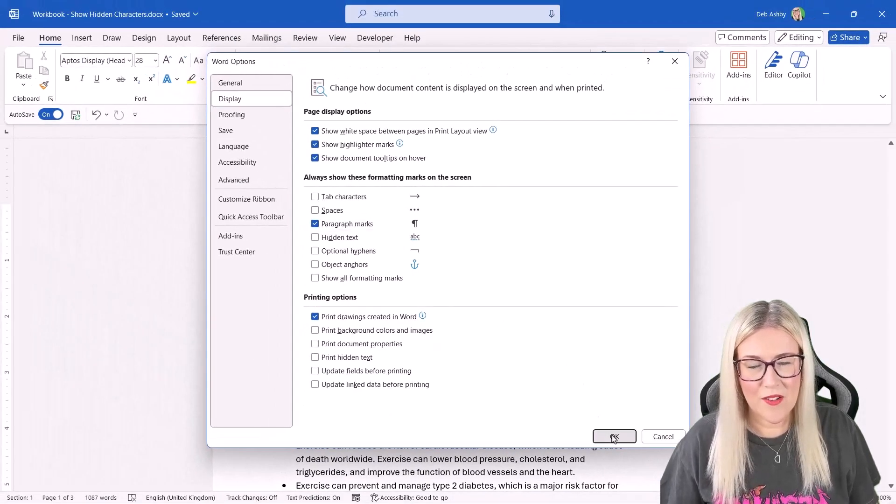
pyautogui.click(614, 438)
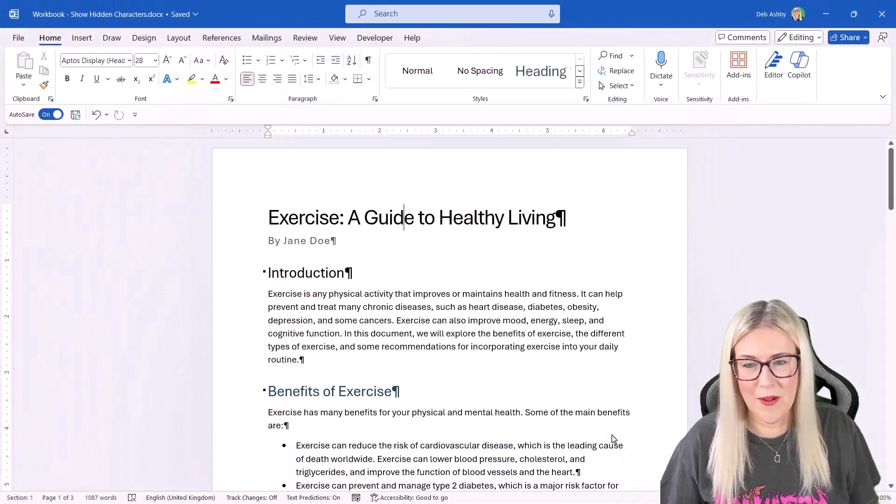
pyautogui.click(463, 272)
pyautogui.scroll(-2, 463, 272)
pyautogui.scroll(-3, 464, 272)
pyautogui.scroll(6, 464, 272)
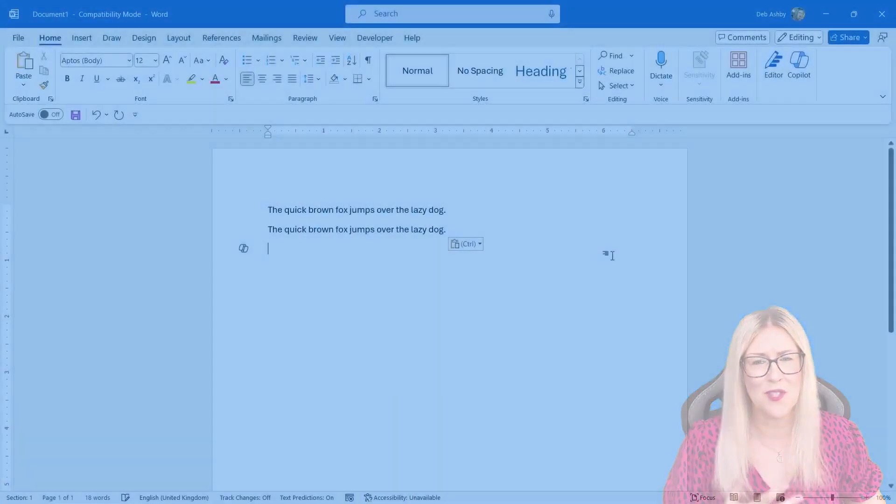
# Fill the blank document with repeated lines reading "The quick brown fox jumps over the lazy dog.".
pyautogui.write('The quick brown fox jumps over the lazy dog.')
pyautogui.write('The quick brown fox jumps over the lazy dog.')
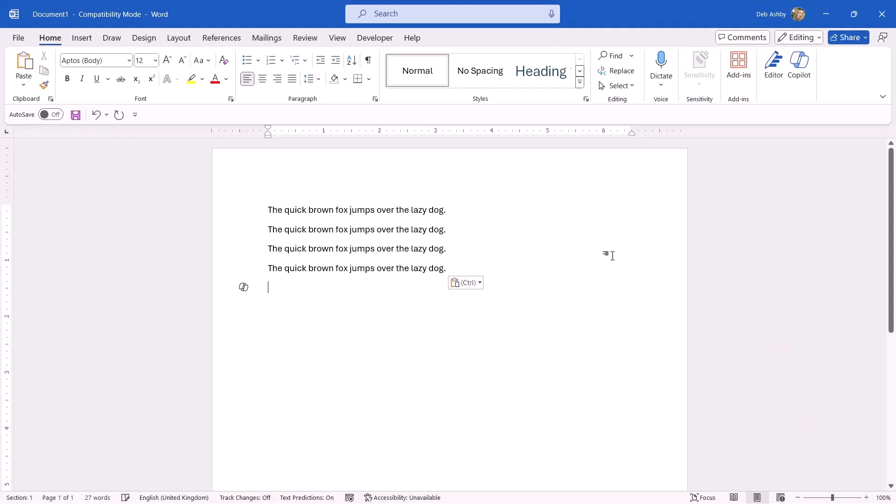
pyautogui.hotkey('ctrl', 'v')
pyautogui.hotkey('ctrl', 'v')
pyautogui.hotkey('ctrl', 'v')
pyautogui.hotkey('ctrl', 'v')
pyautogui.hotkey('ctrl', 'v')
pyautogui.hotkey('ctrl', 'v')
pyautogui.hotkey('ctrl', 'v')
pyautogui.hotkey('ctrl', 'v')
pyautogui.hotkey('ctrl', 'v')
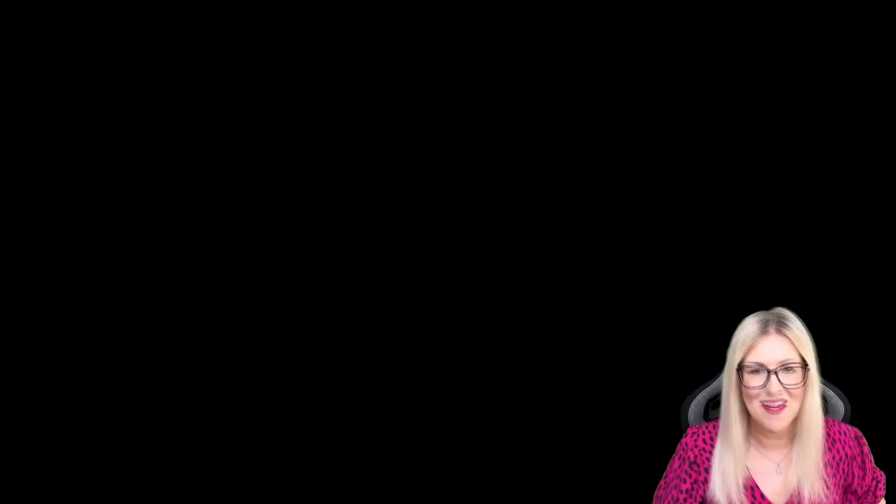
# Examine the Riverside Inn apology letter from the address block and date down to the signature.
pyautogui.scroll(-3, 435, 245)
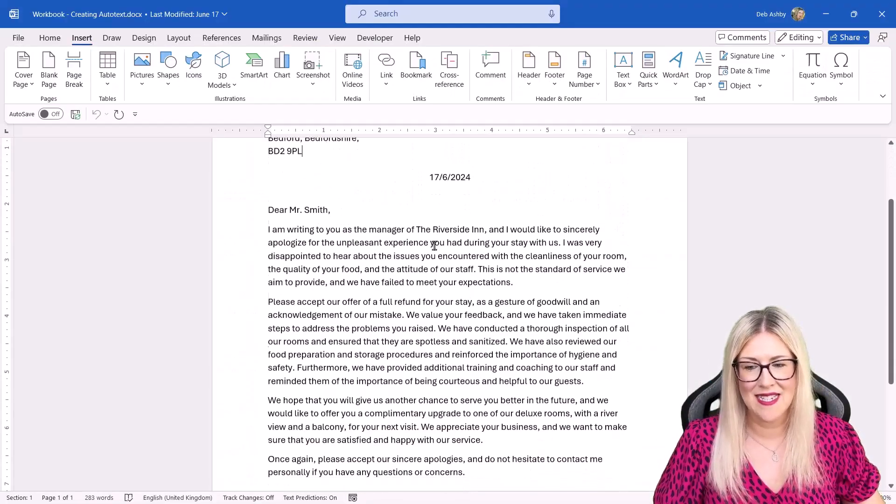
pyautogui.scroll(3, 434, 245)
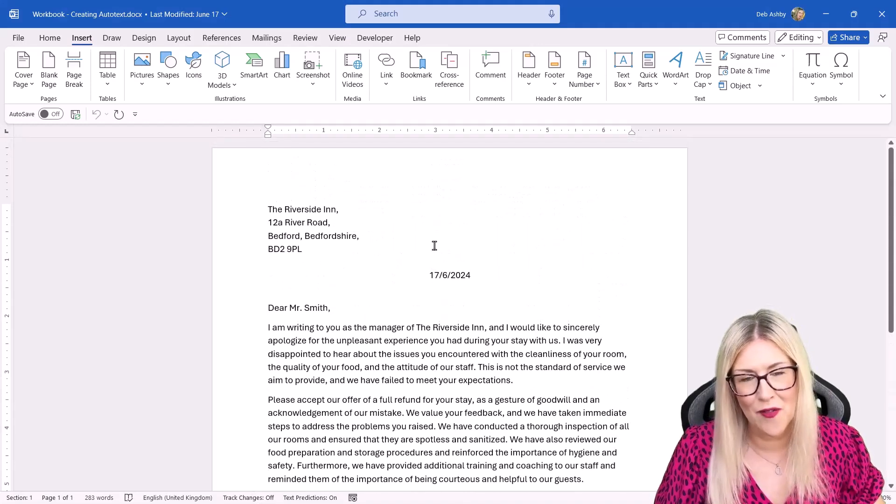
pyautogui.scroll(-2, 435, 245)
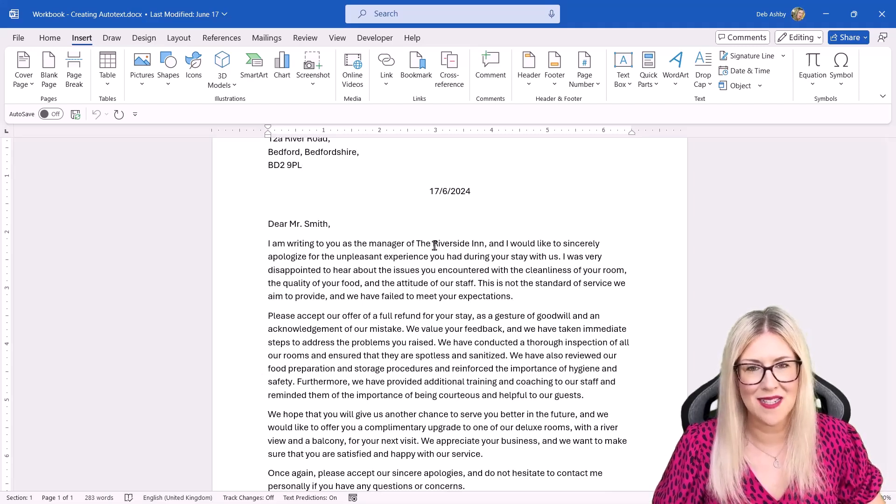
pyautogui.scroll(-3, 434, 245)
pyautogui.scroll(2, 434, 245)
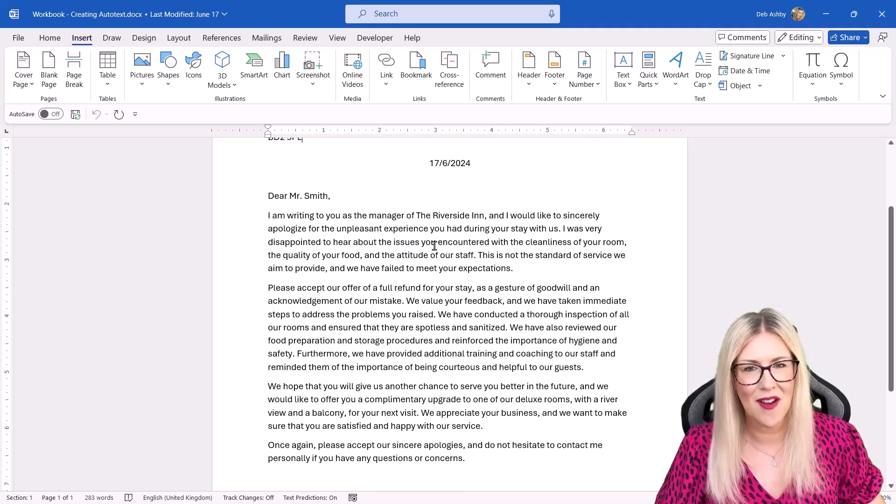
pyautogui.scroll(-3, 434, 245)
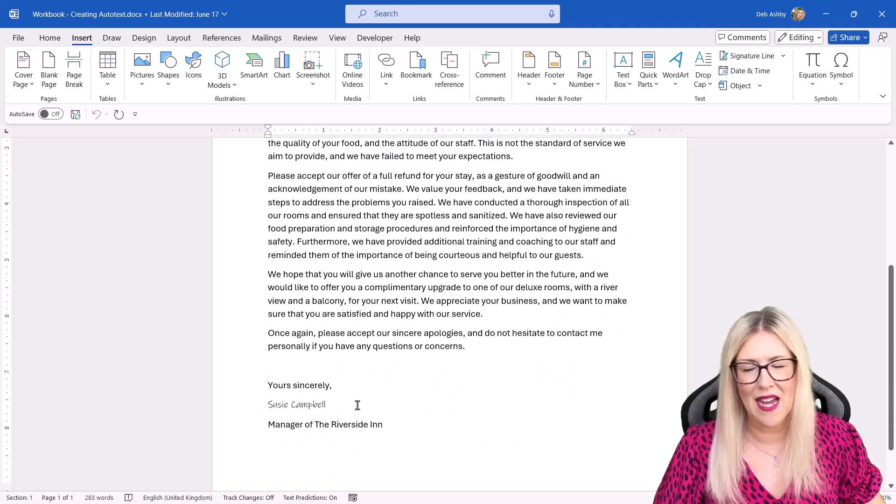
pyautogui.scroll(5, 471, 281)
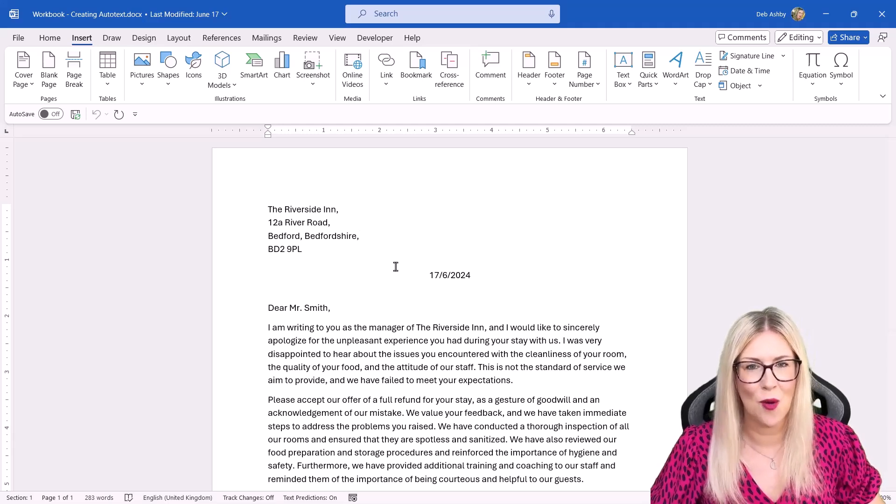
# Create a building block from the letter's address block, named Riverside Address, in the AutoText gallery.
pyautogui.moveTo(306, 250); pyautogui.dragTo(267, 208)
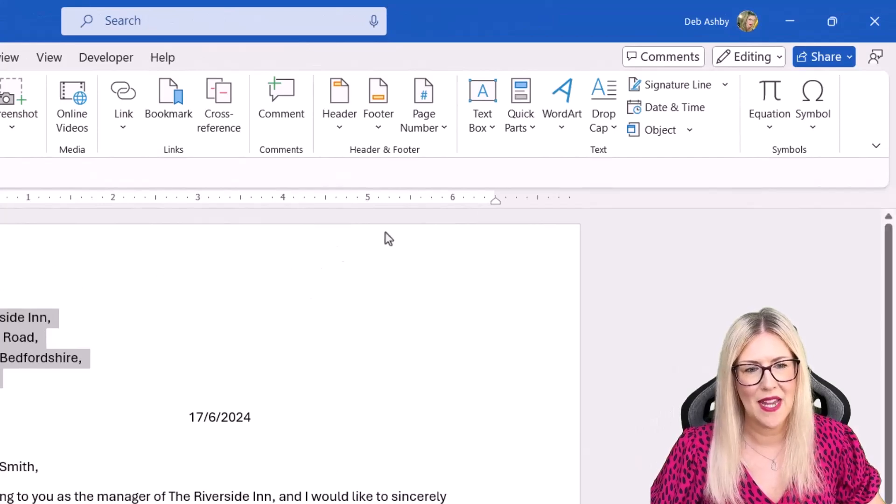
pyautogui.click(521, 130)
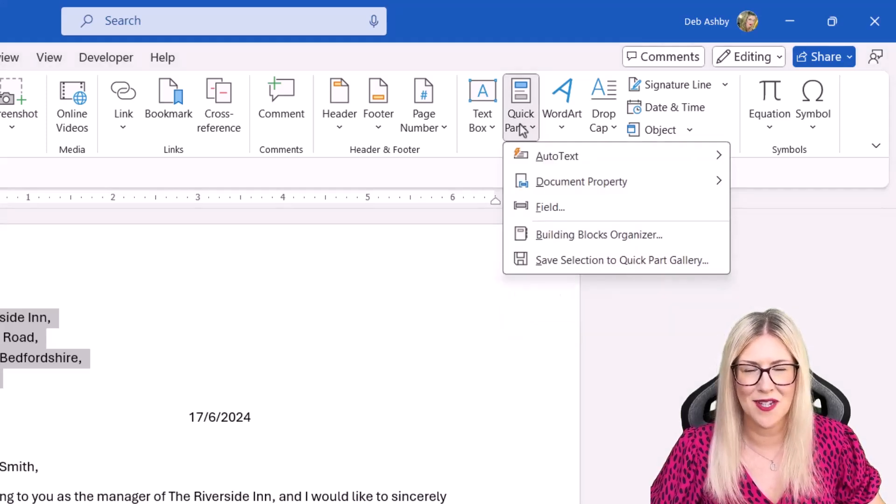
pyautogui.moveTo(544, 162)
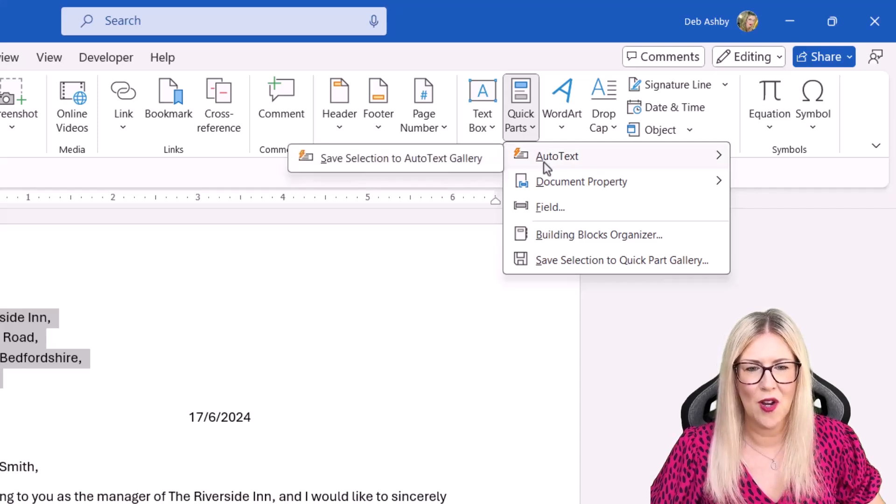
pyautogui.click(454, 168)
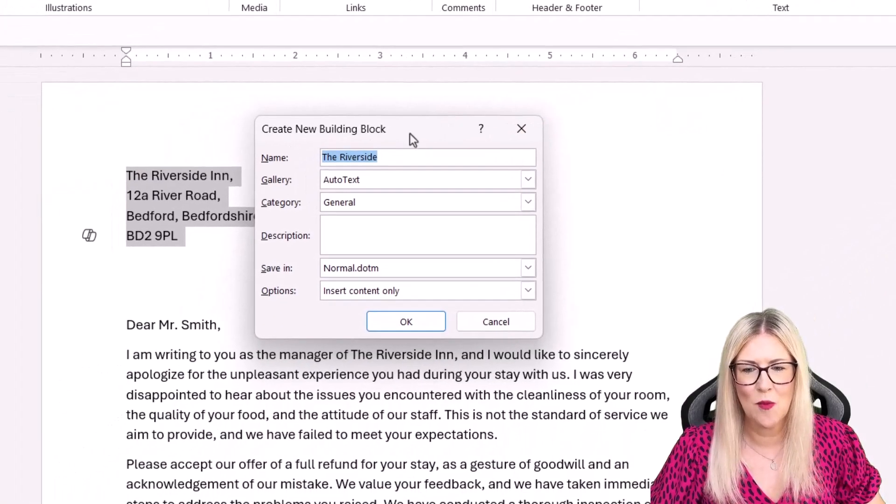
pyautogui.moveTo(359, 173); pyautogui.dragTo(475, 173)
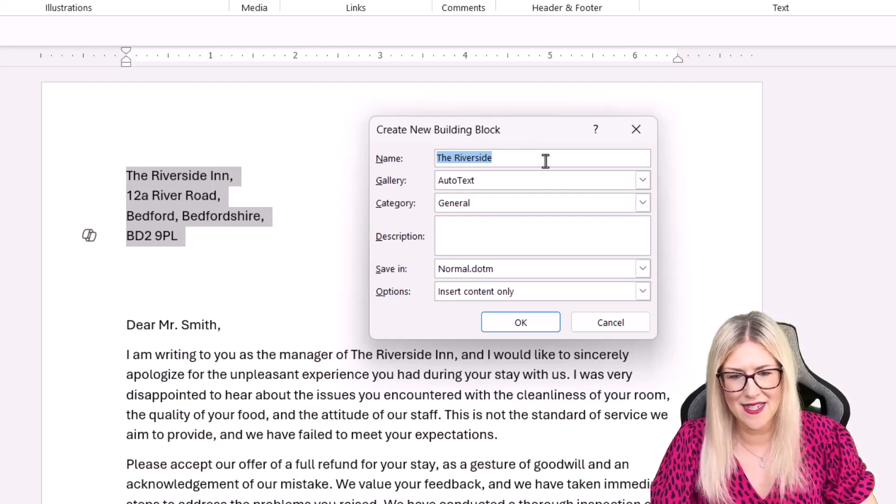
pyautogui.write('R')
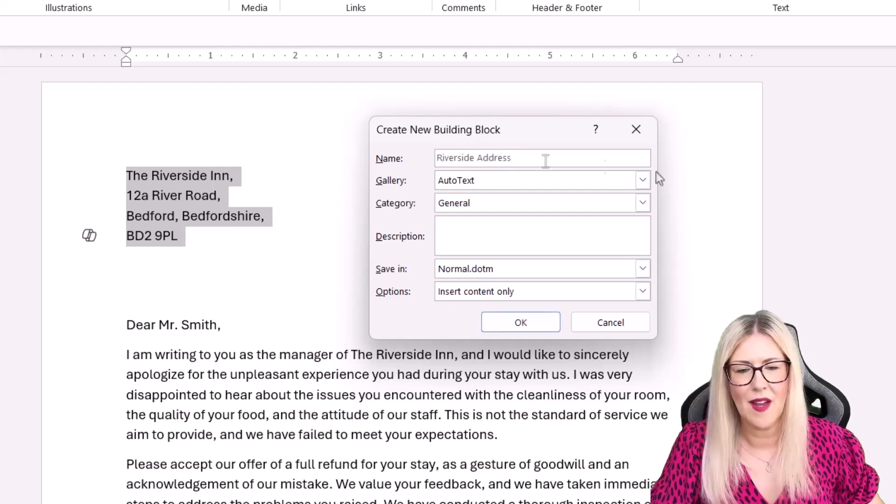
pyautogui.click(642, 181)
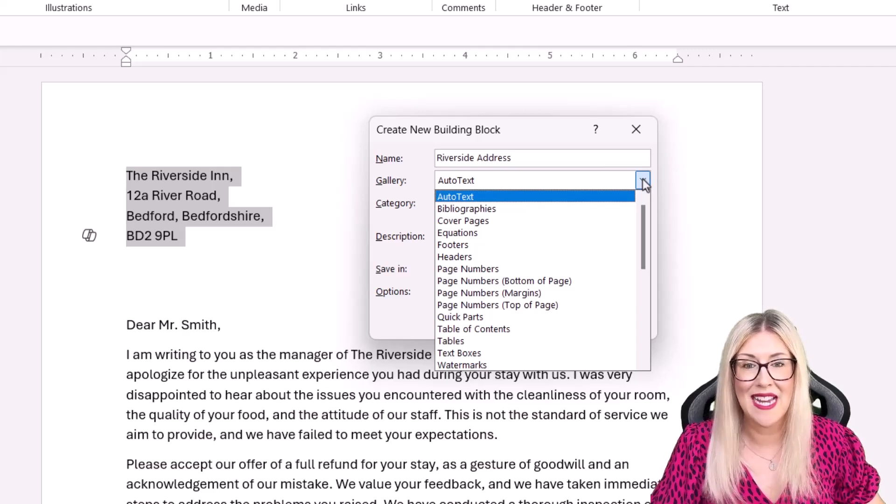
pyautogui.click(533, 202)
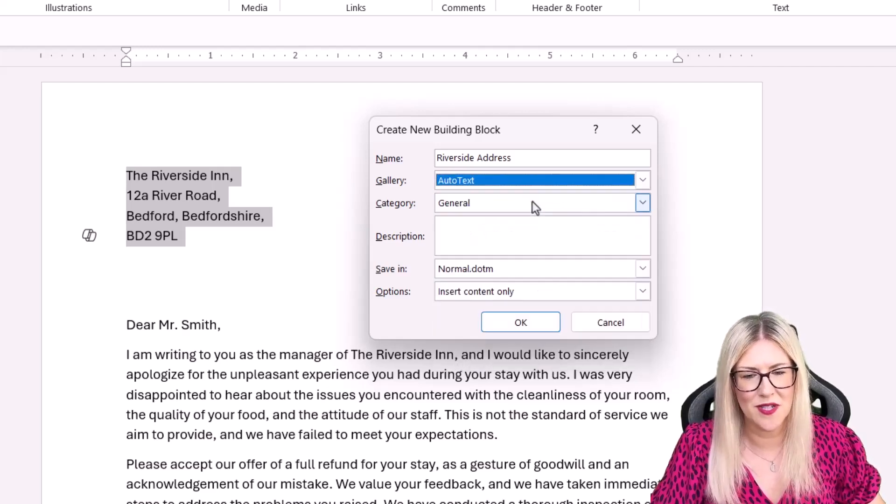
# Assign the building block to a new category, Address Details, with the description "The full address of the Riverside Inn".
pyautogui.click(583, 208)
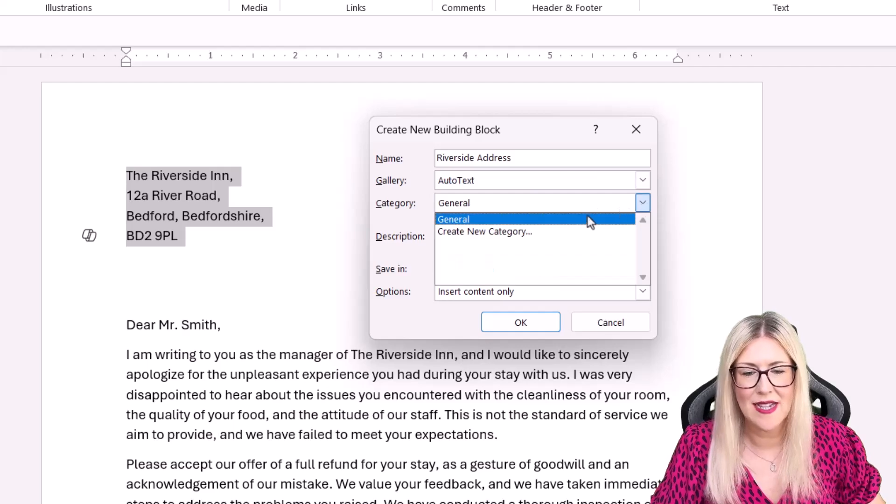
pyautogui.click(562, 243)
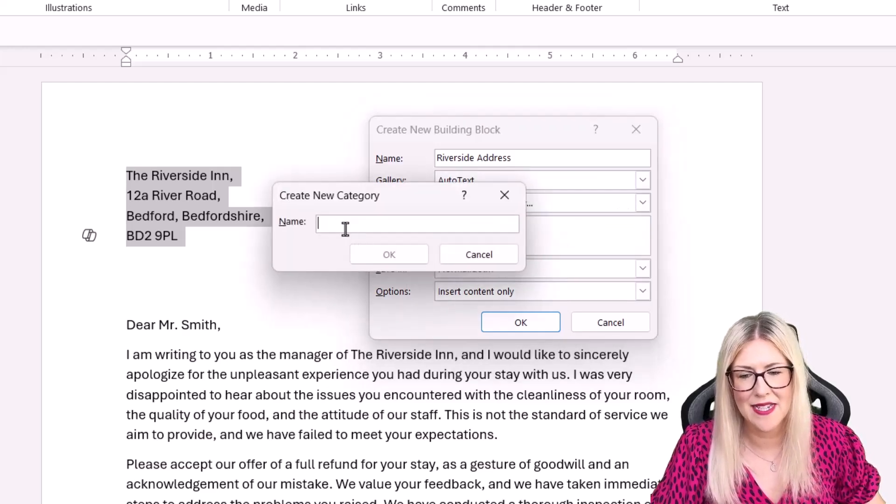
pyautogui.write('Address Details')
pyautogui.click(409, 256)
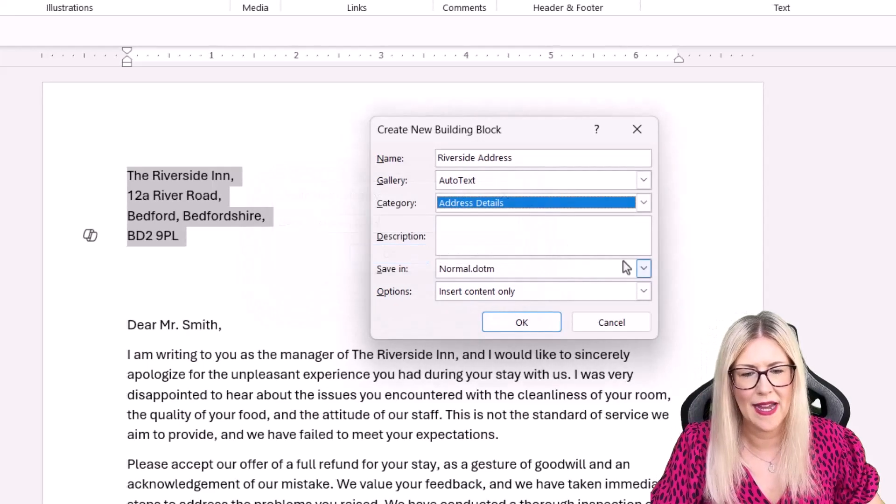
pyautogui.click(452, 223)
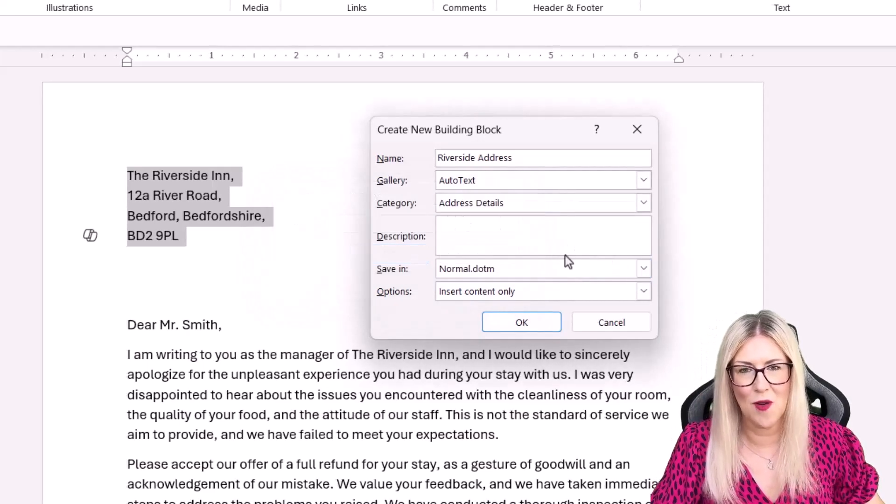
pyautogui.write('The full address of the Riverside Inn')
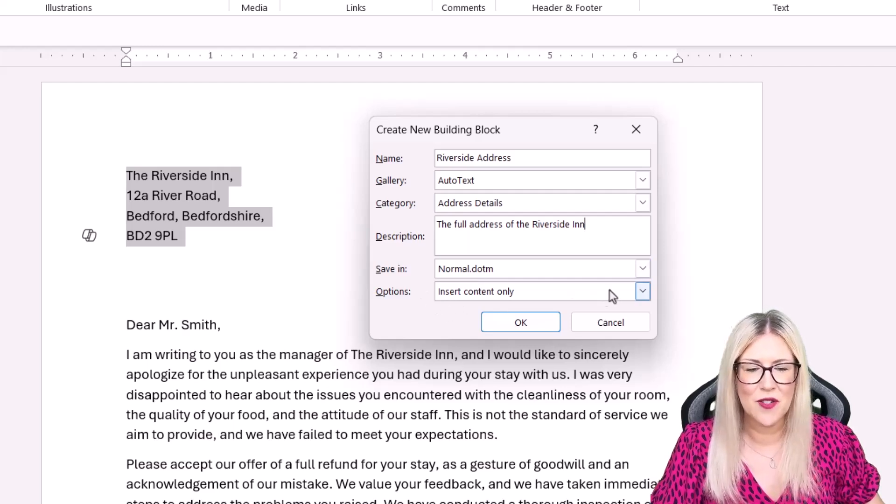
# Set the building block to insert content only, save it, and deselect the address.
pyautogui.click(643, 292)
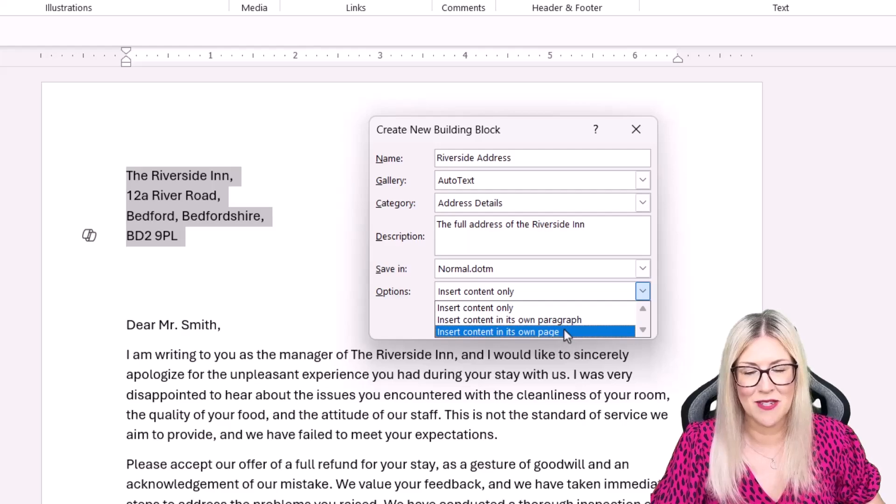
pyautogui.click(563, 307)
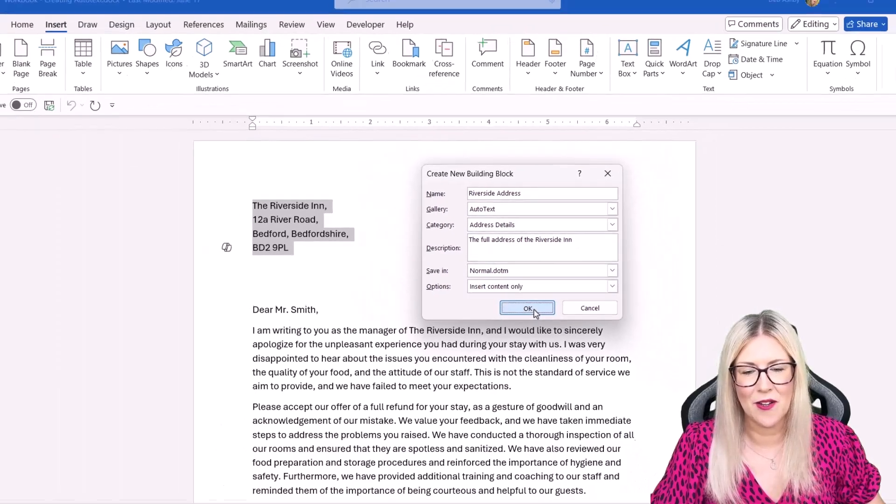
pyautogui.click(521, 322)
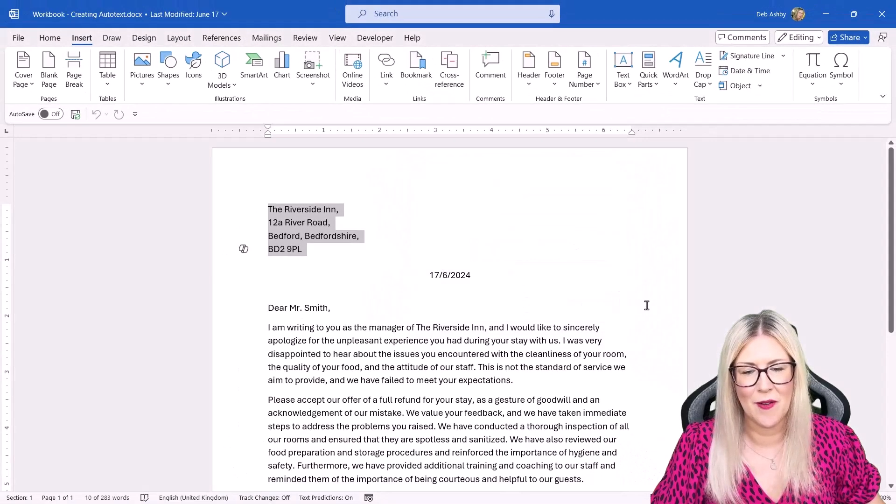
pyautogui.click(606, 262)
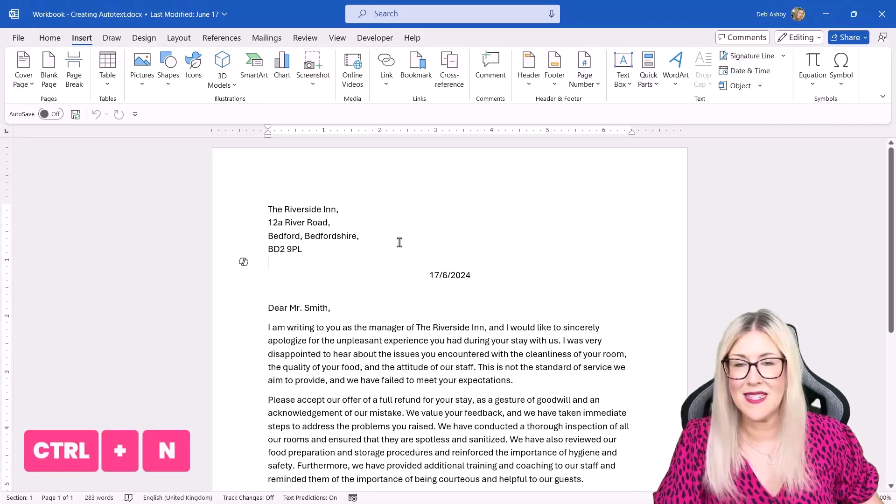
# Create a new blank document and insert the Riverside Address AutoText entry in it.
pyautogui.hotkey('ctrl', 'n')
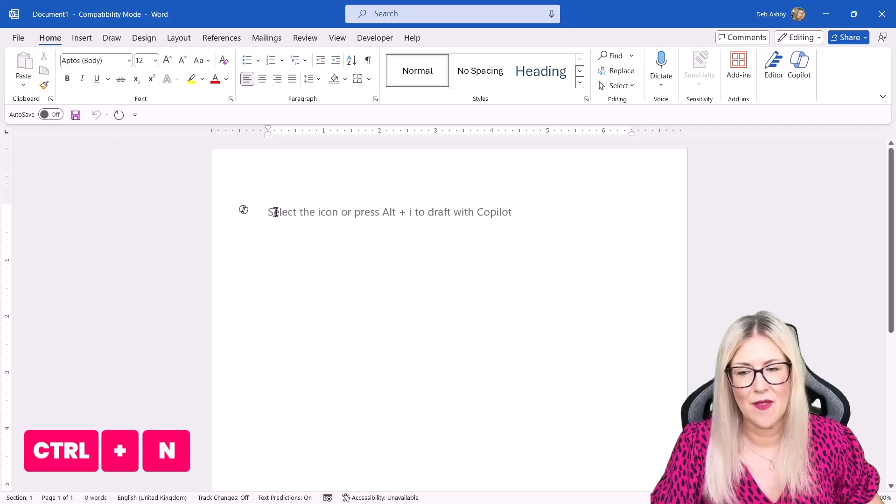
pyautogui.click(89, 38)
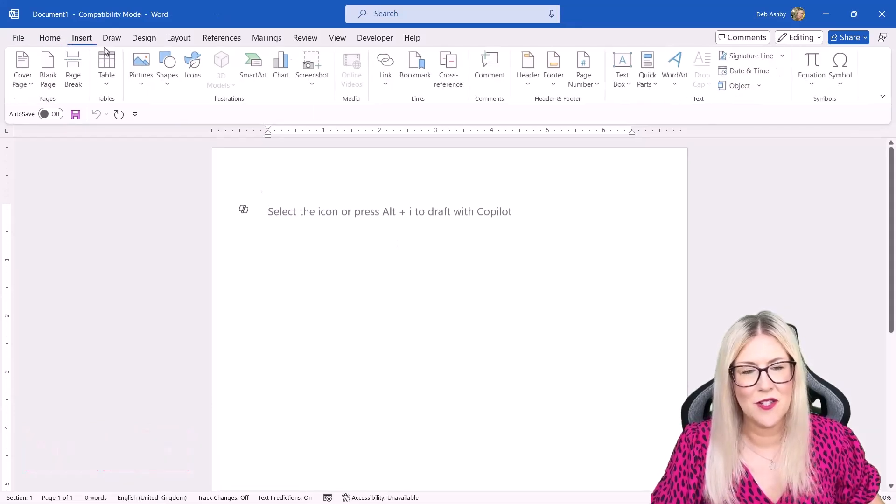
pyautogui.click(649, 77)
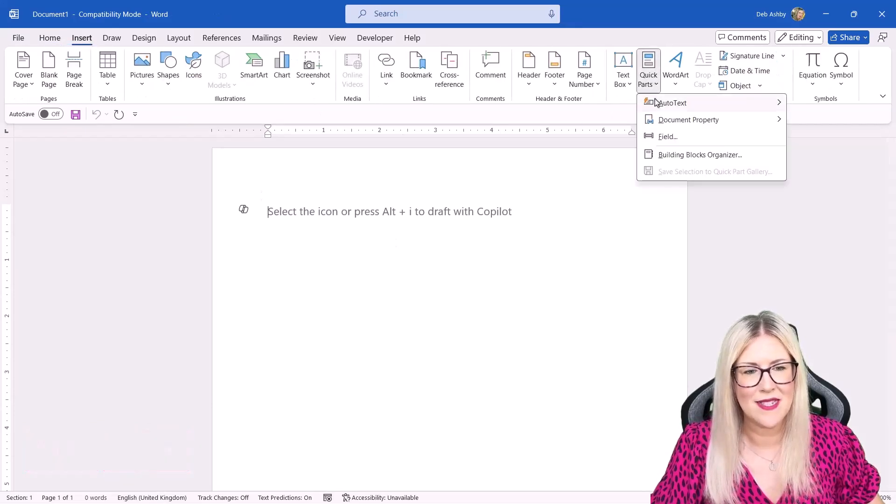
pyautogui.moveTo(657, 104)
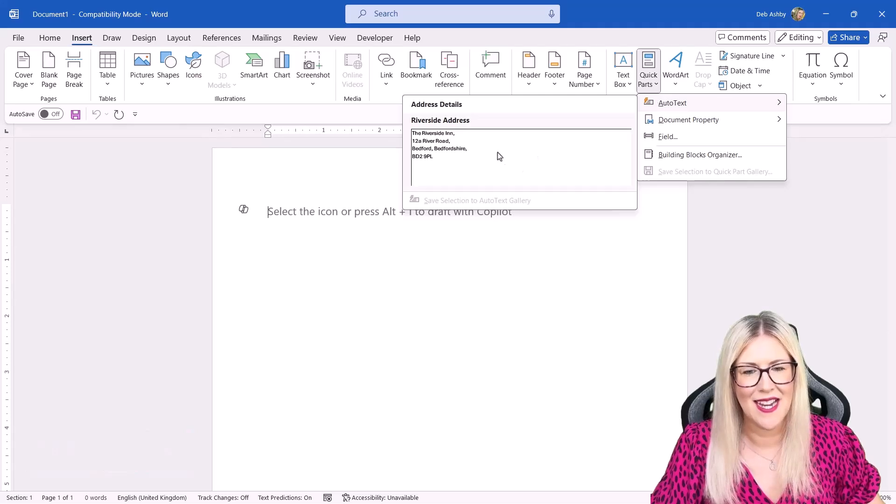
pyautogui.click(541, 159)
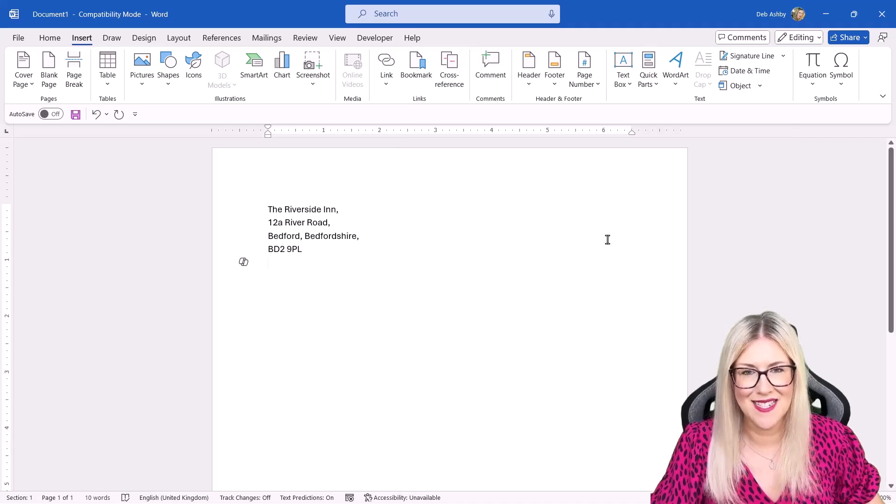
# Create a building block from the body paragraphs of the Creating Autotext workbook letter, named Standard Letter, in the AutoText gallery.
pyautogui.click(833, 12)
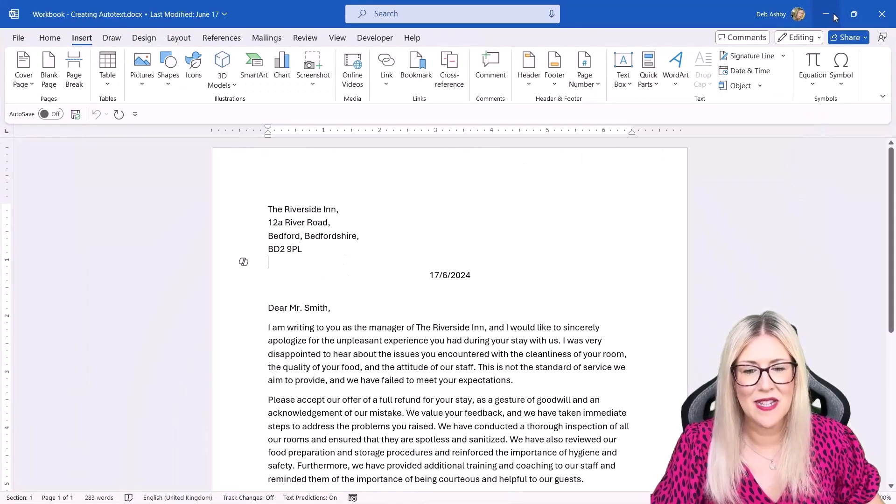
pyautogui.click(556, 200)
pyautogui.scroll(-3, 557, 200)
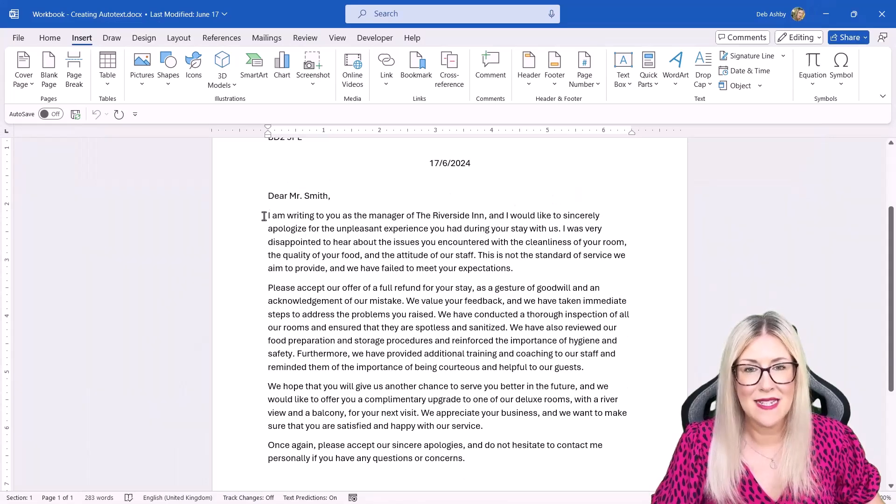
pyautogui.moveTo(264, 216); pyautogui.dragTo(243, 459)
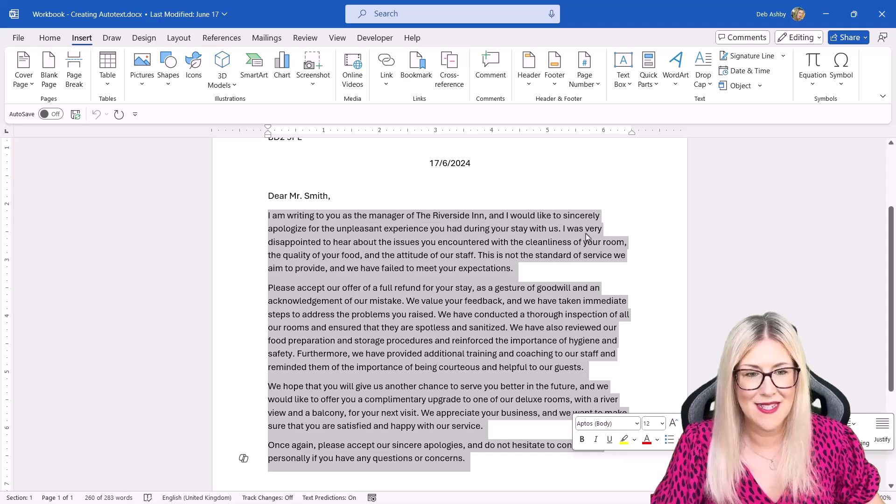
pyautogui.click(658, 81)
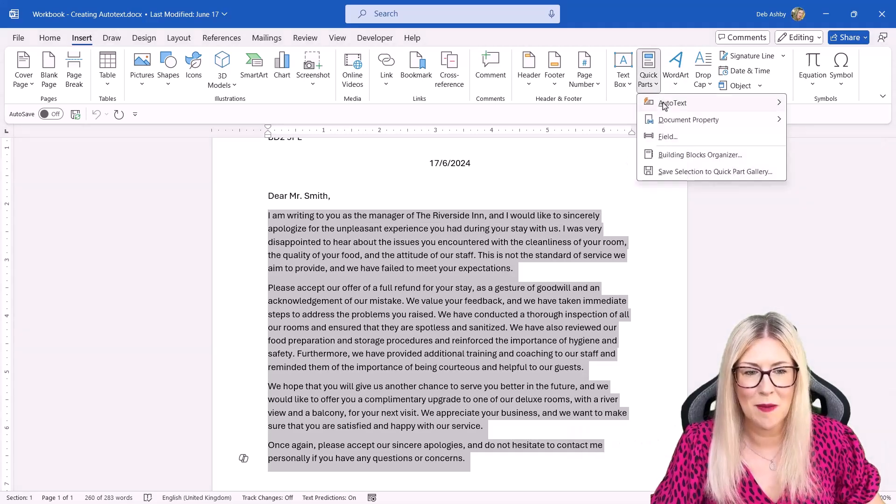
pyautogui.moveTo(665, 106)
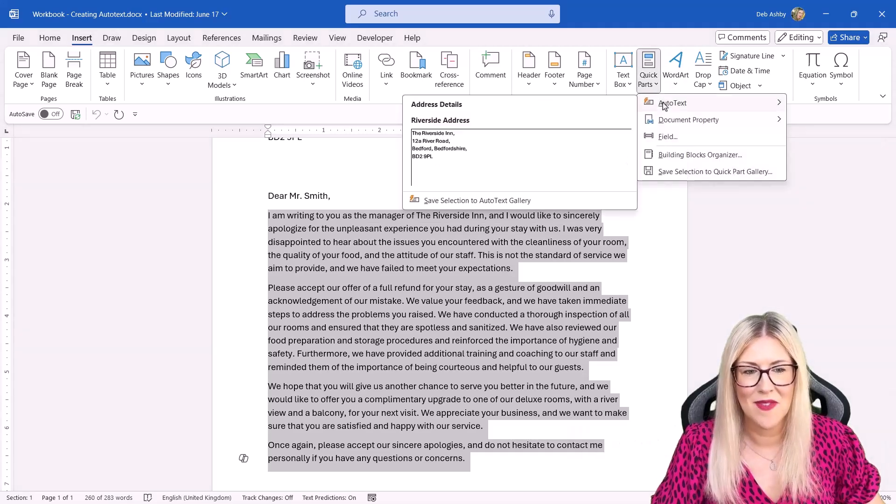
pyautogui.click(509, 200)
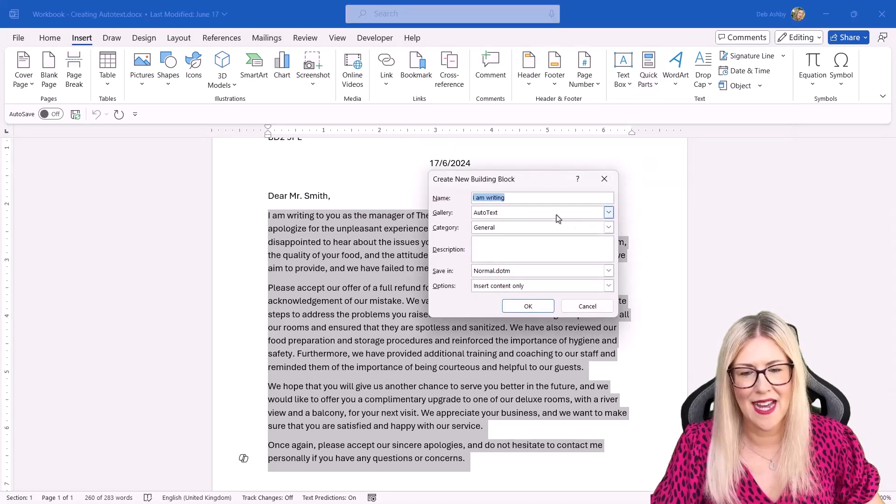
pyautogui.write('Standard')
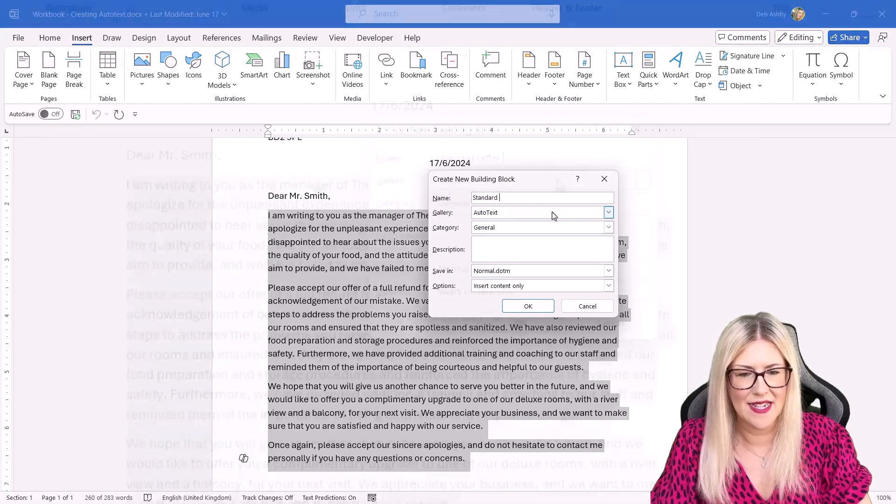
pyautogui.write(' Letter')
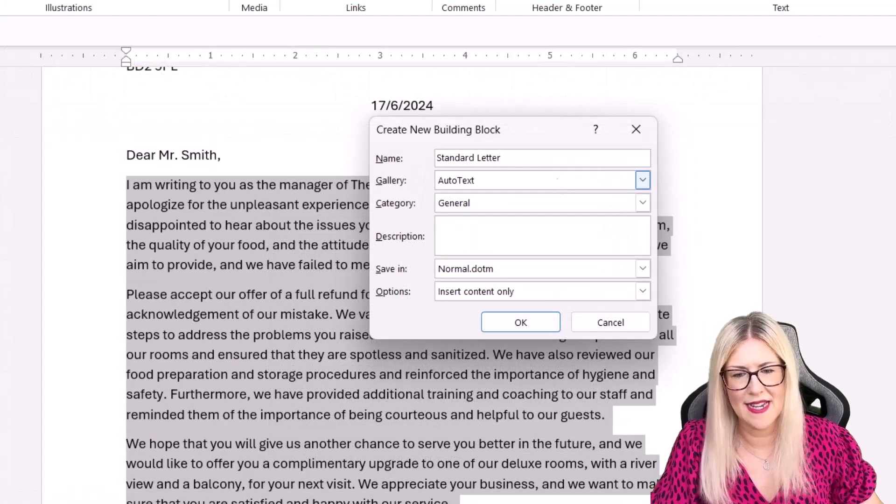
pyautogui.click(555, 181)
pyautogui.click(591, 195)
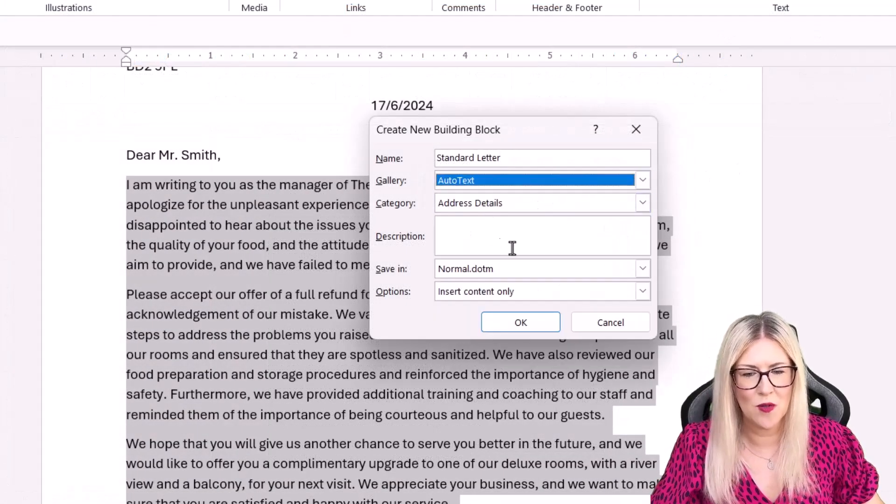
# Assign the building block to a new category, Complaints, with the description "Standard reply to any complaints", and save it.
pyautogui.click(614, 208)
pyautogui.click(511, 248)
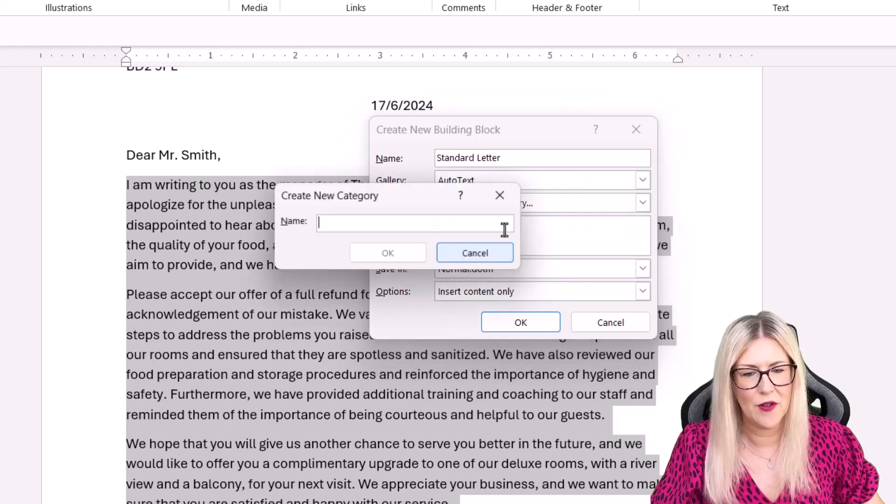
pyautogui.write('Complaints')
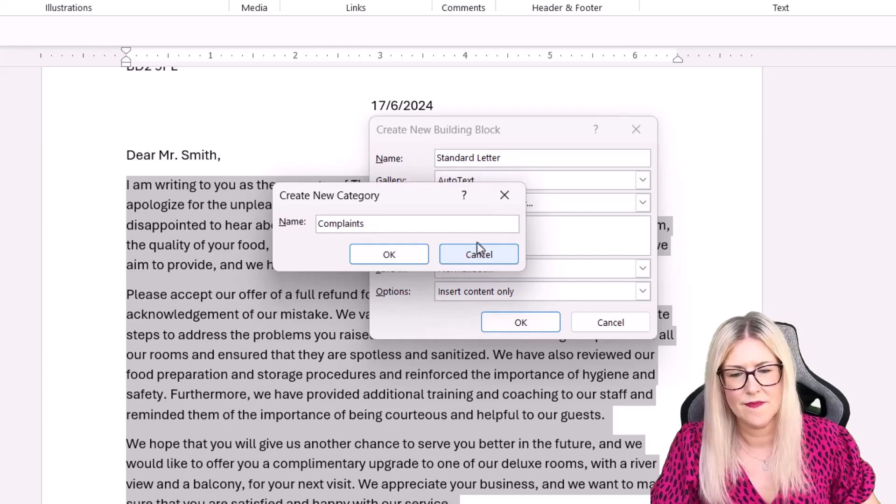
pyautogui.click(390, 260)
pyautogui.click(463, 229)
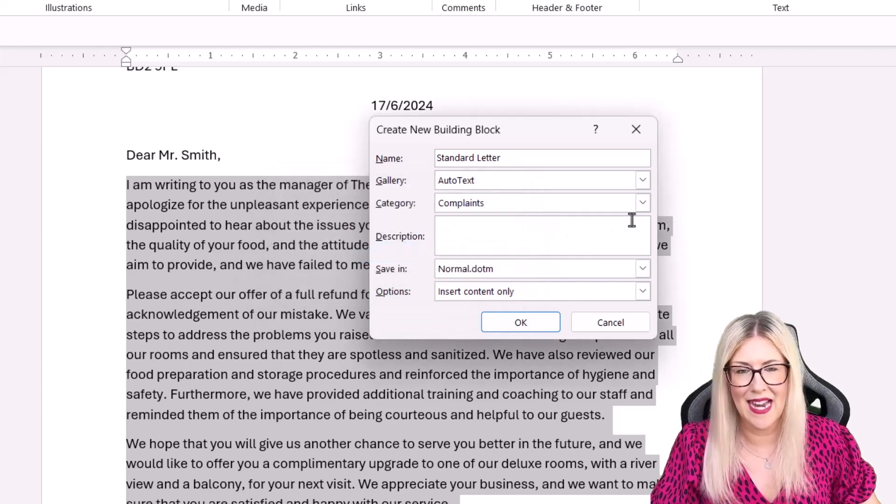
pyautogui.write('Standard reply to any complaints')
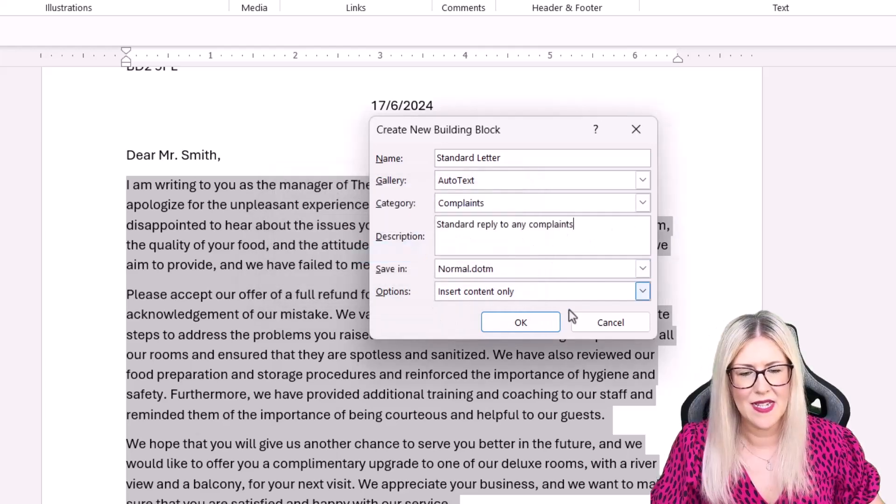
pyautogui.click(521, 322)
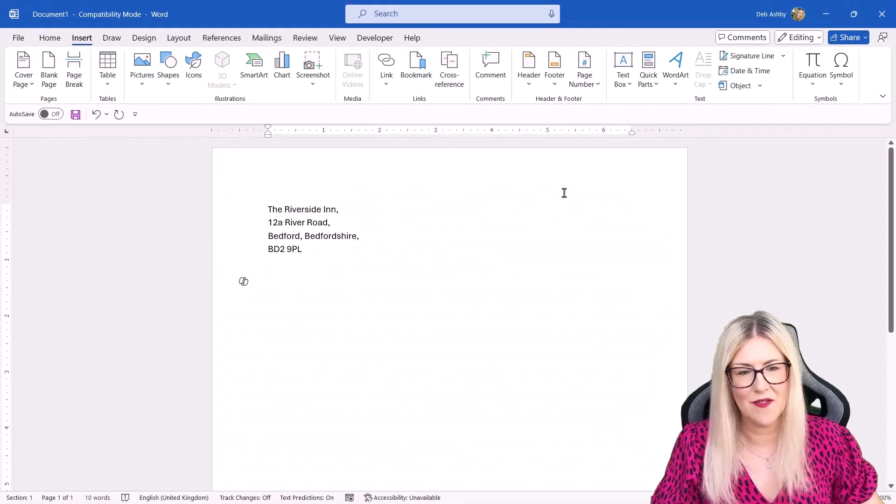
# Insert the Standard Letter AutoText entry below the address in the new document and add a blank line between them.
pyautogui.click(656, 80)
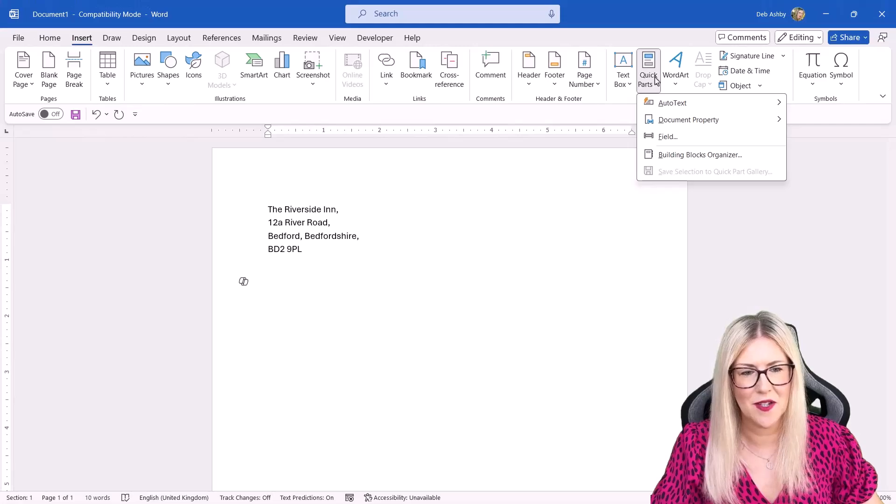
pyautogui.moveTo(668, 105)
pyautogui.click(462, 279)
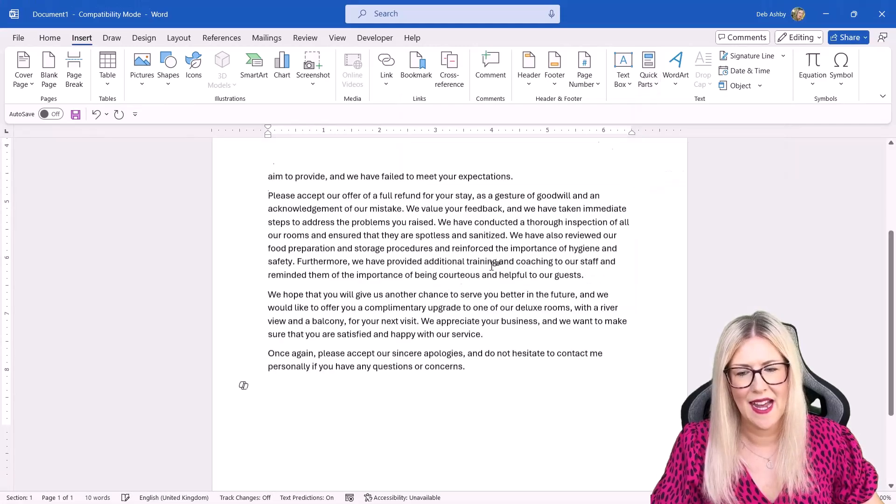
pyautogui.scroll(10, 436, 300)
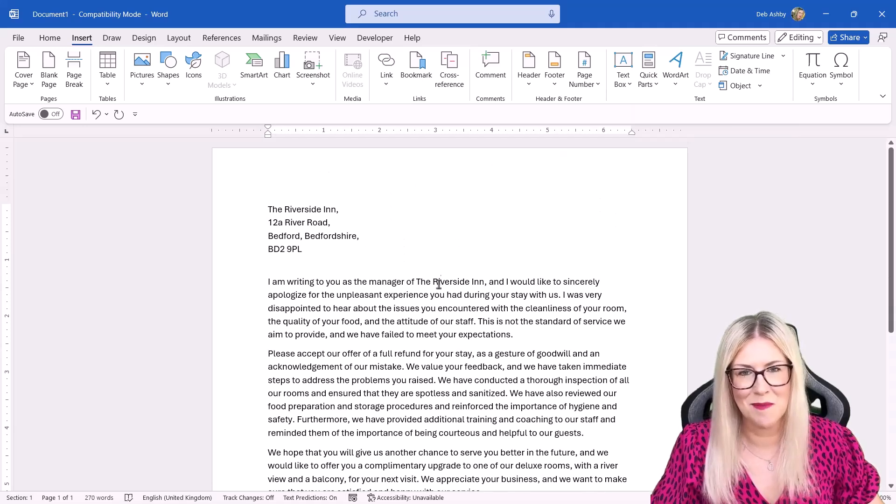
pyautogui.click(437, 251)
pyautogui.press('Return')
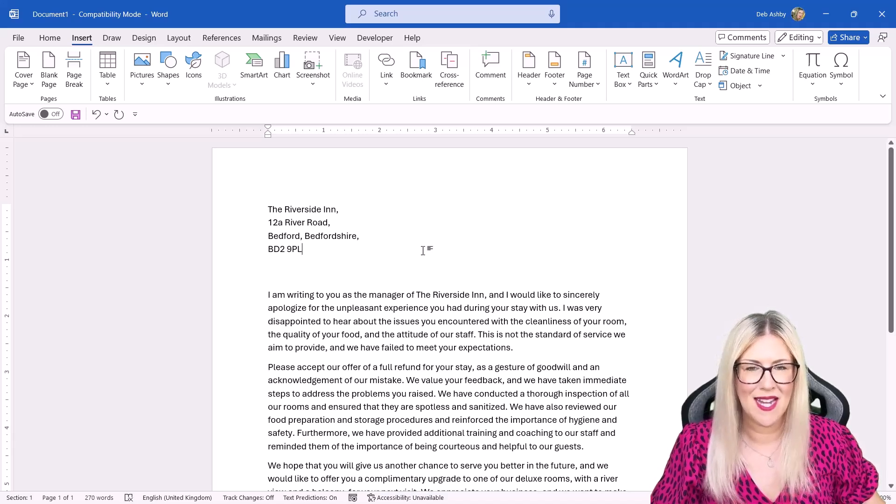
# Review the saved entries in the AutoText gallery, returning to the blank line above the letter body.
pyautogui.click(651, 80)
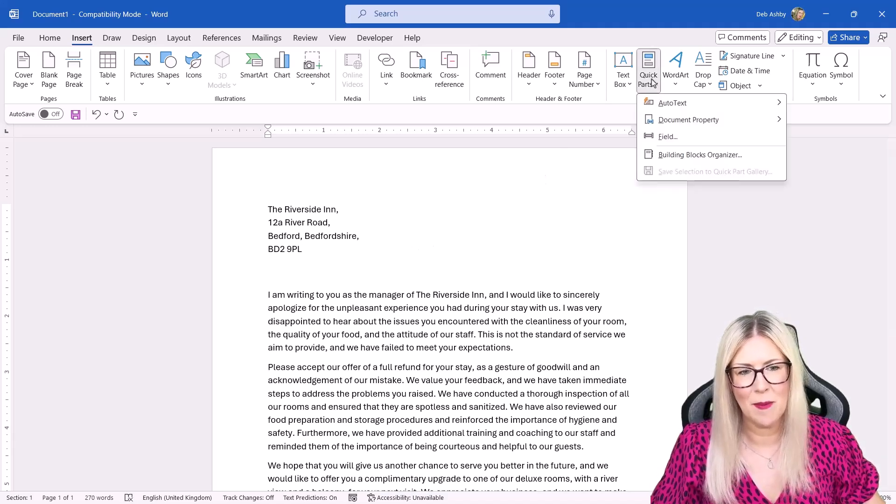
pyautogui.moveTo(658, 106)
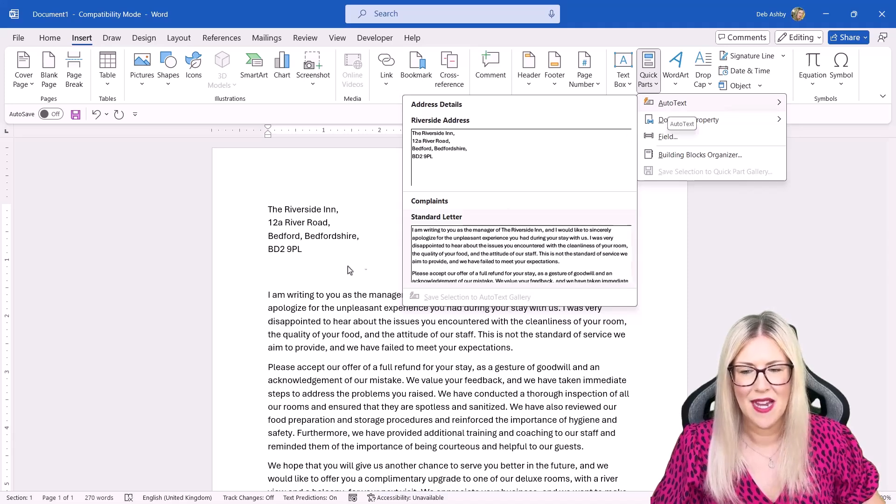
pyautogui.click(275, 276)
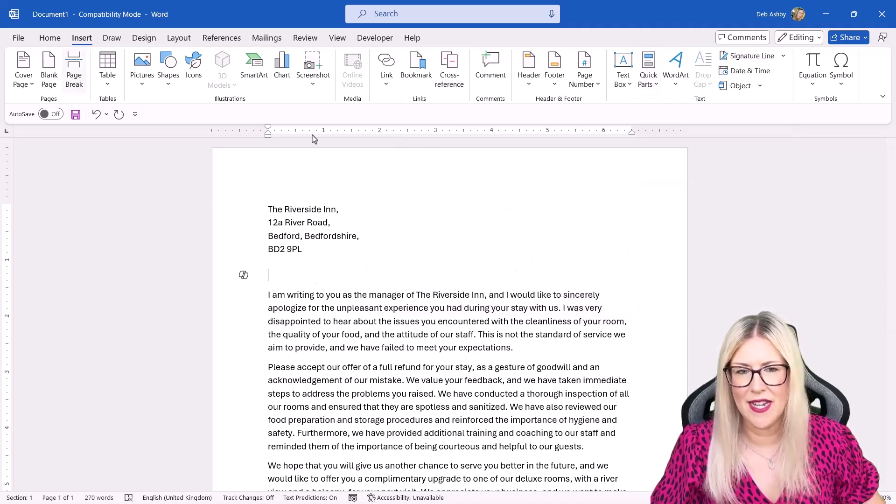
# Insert a built-in text box and move it to the left margin beside the first body paragraph.
pyautogui.click(623, 82)
pyautogui.click(650, 163)
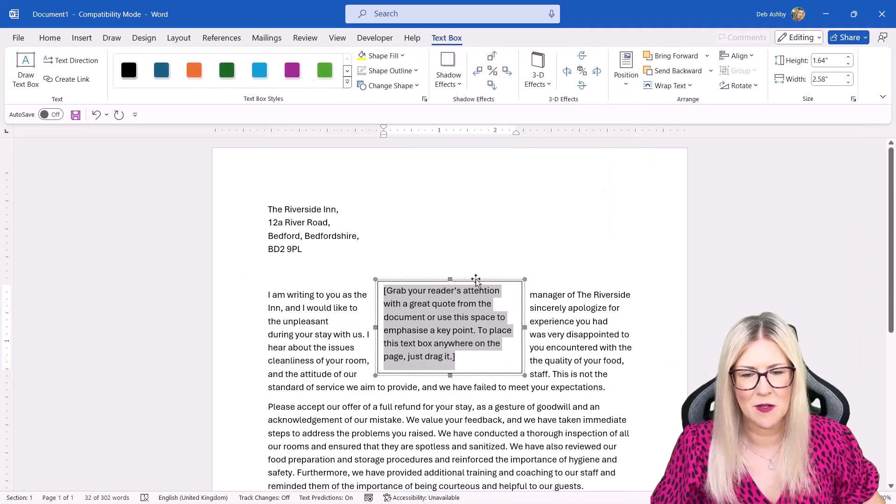
pyautogui.moveTo(474, 281); pyautogui.dragTo(360, 273)
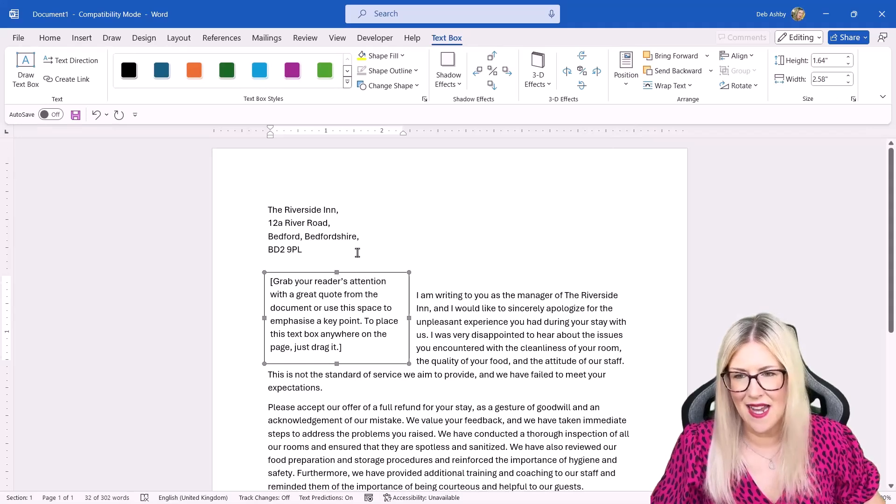
# Apply the solid purple style to the text box and make its text white.
pyautogui.click(294, 72)
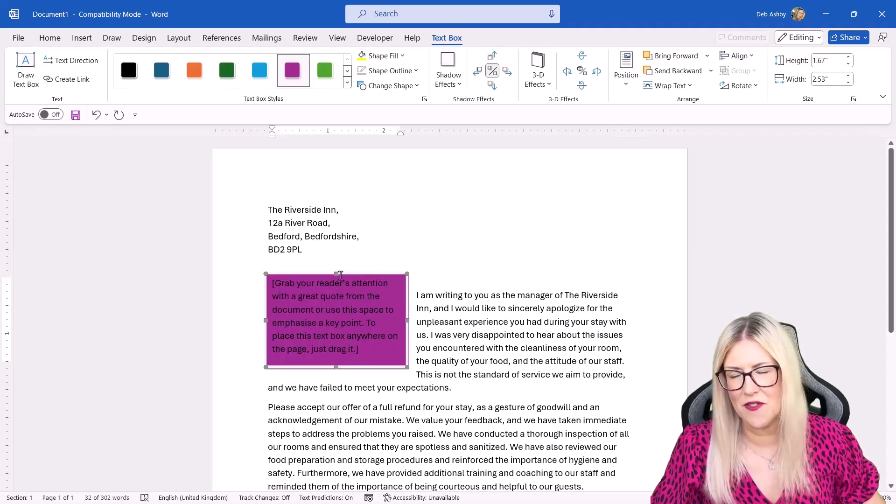
pyautogui.click(46, 39)
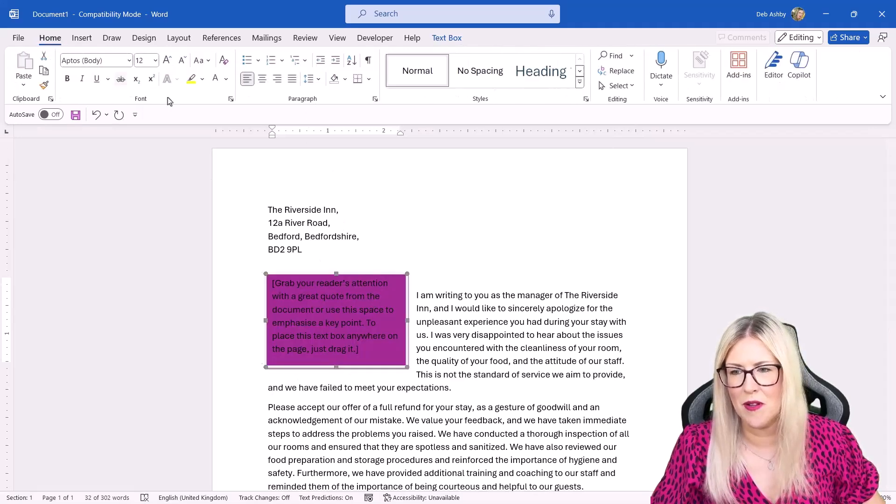
pyautogui.click(215, 78)
pyautogui.click(463, 279)
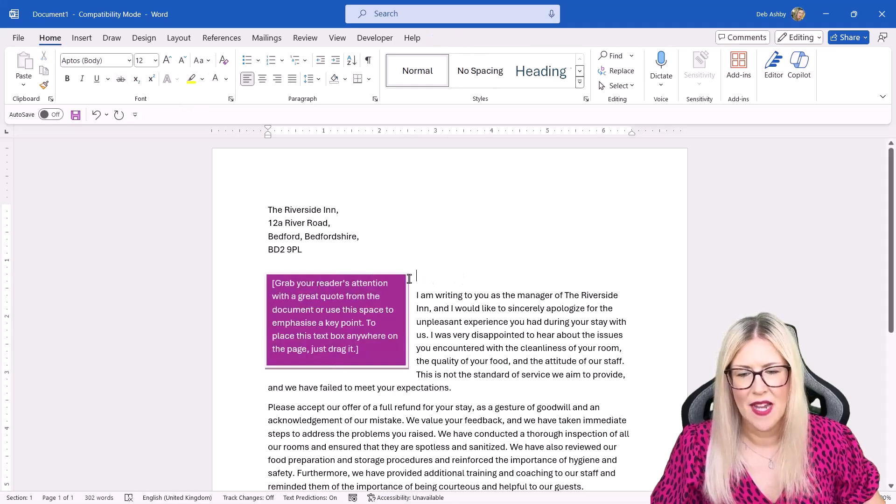
# Save the purple text box as a building block named "Standard Text box - purple" in the Quick Parts gallery, General category.
pyautogui.click(400, 276)
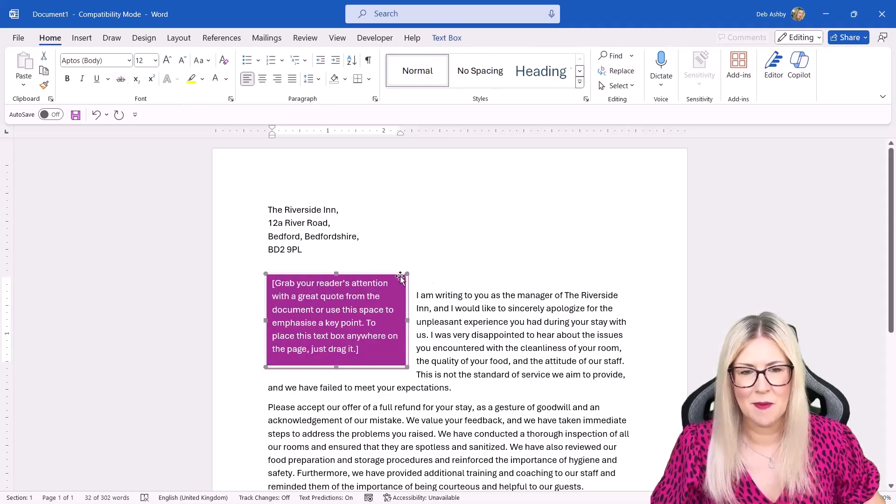
pyautogui.click(82, 38)
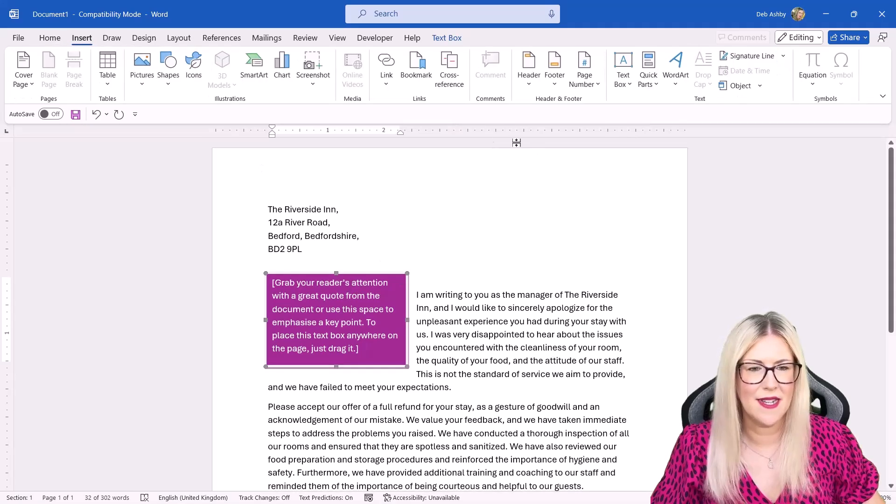
pyautogui.click(647, 88)
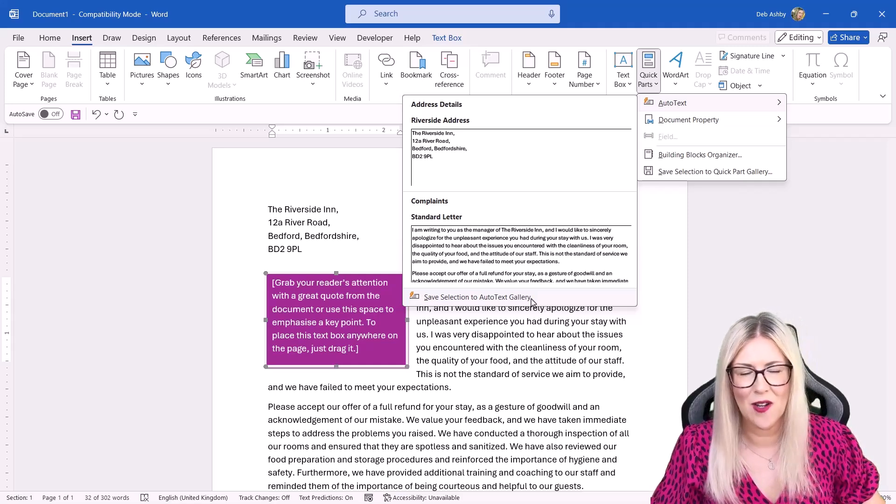
pyautogui.click(713, 175)
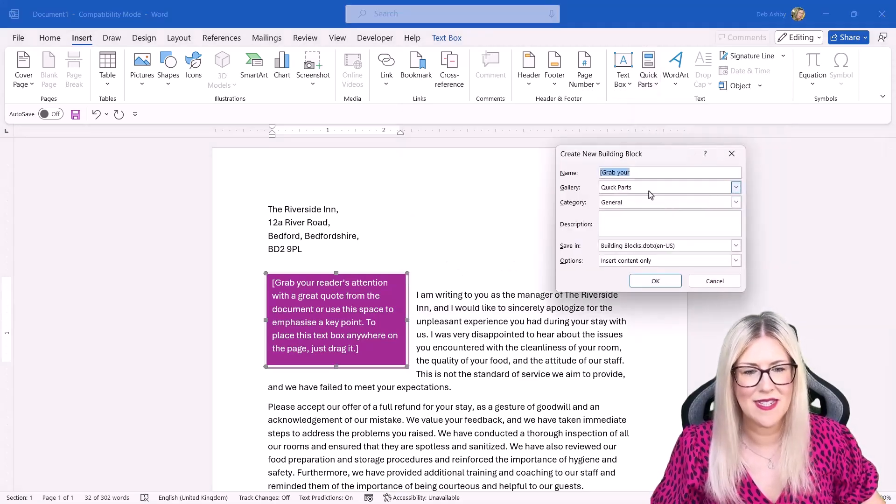
pyautogui.write('Sa')
pyautogui.write('andard Text box - purple')
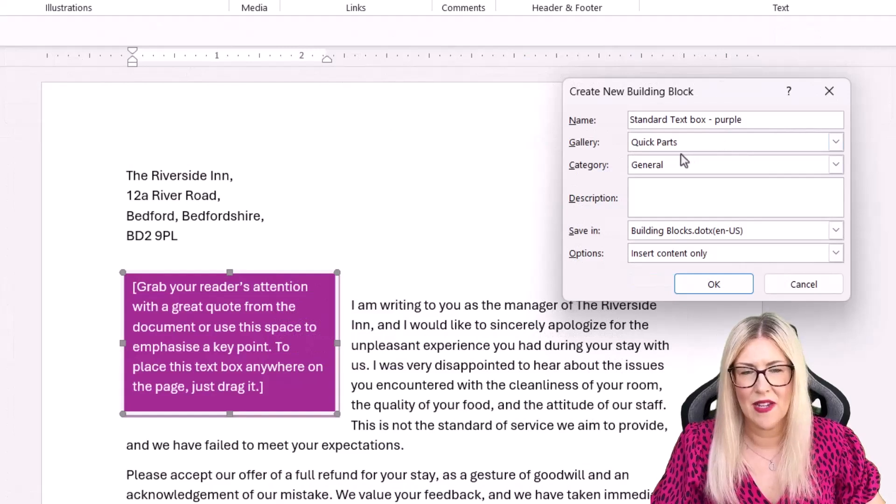
pyautogui.click(635, 197)
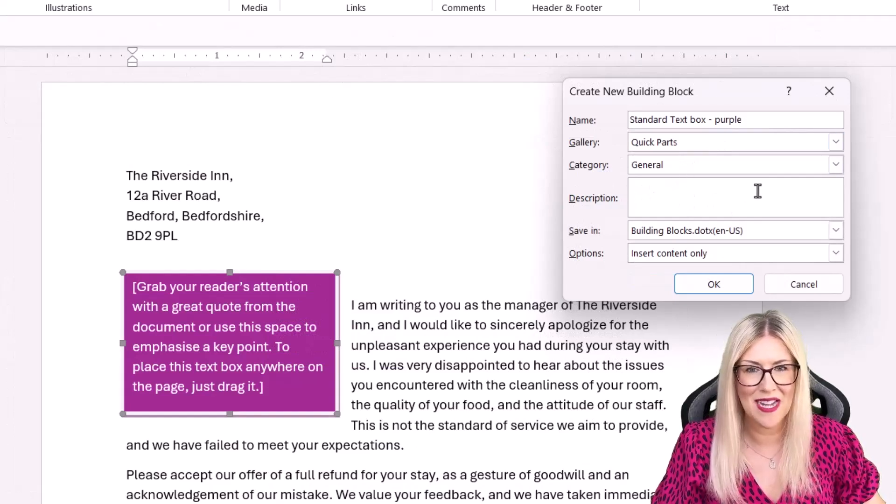
pyautogui.click(722, 286)
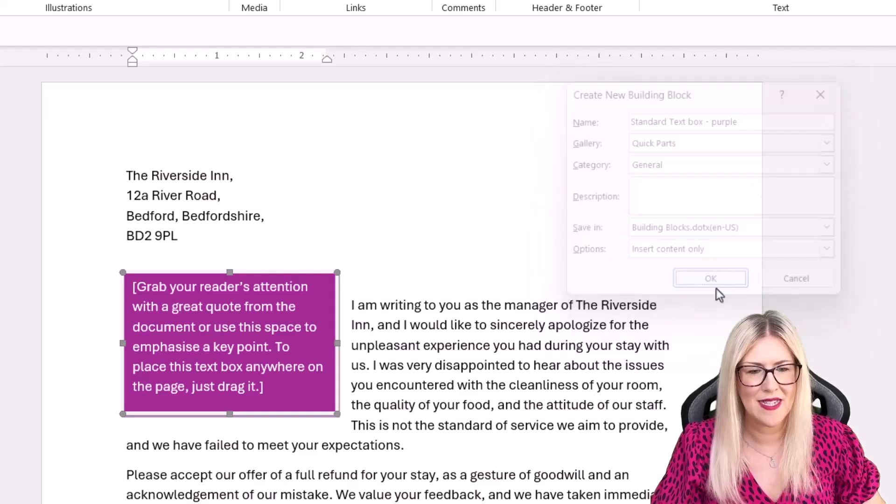
# Add a blank line below the letter's closing paragraph.
pyautogui.click(502, 306)
pyautogui.scroll(-10, 562, 282)
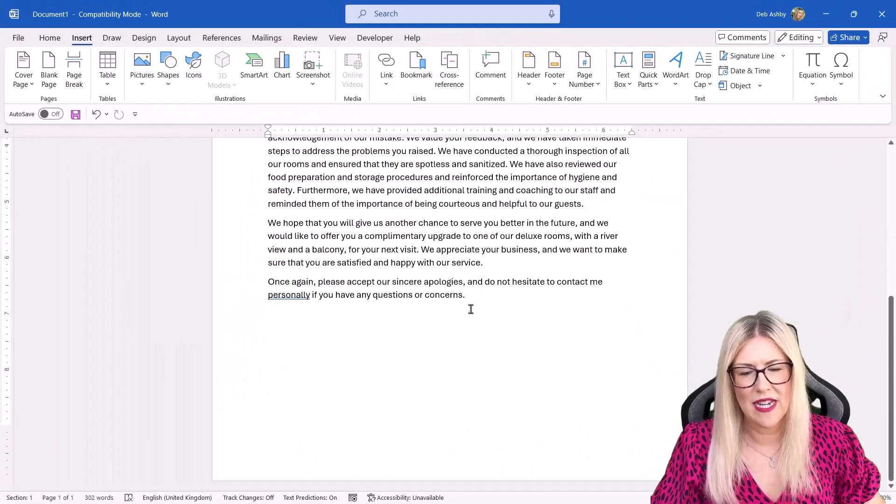
pyautogui.click(470, 309)
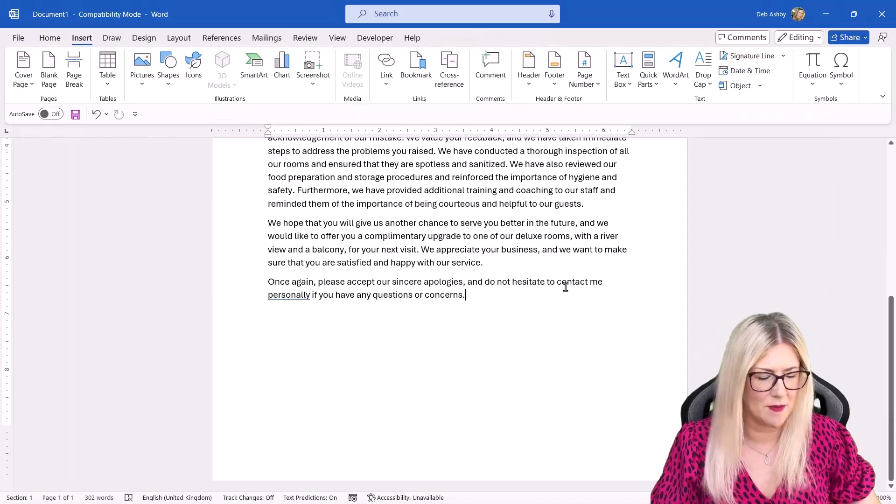
pyautogui.press('Return')
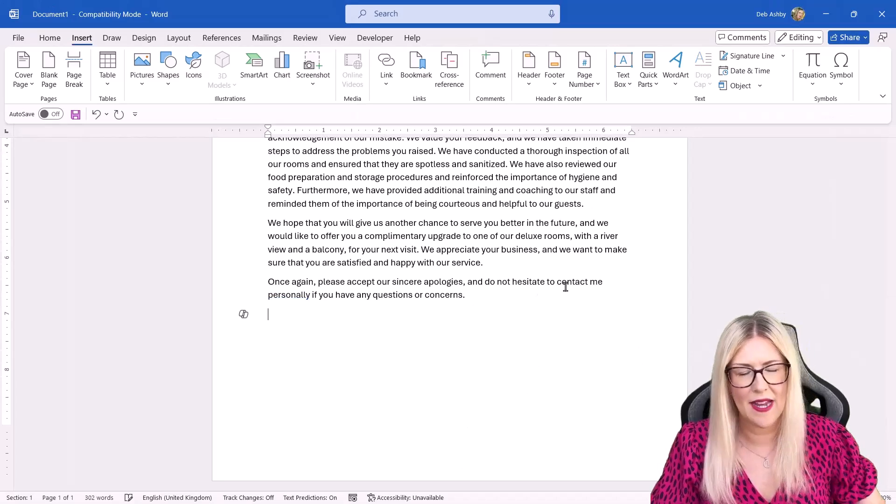
# Find "Standard Text box - purple" in the Building Blocks Organizer, widening its Gallery and Name columns, and insert it.
pyautogui.click(644, 84)
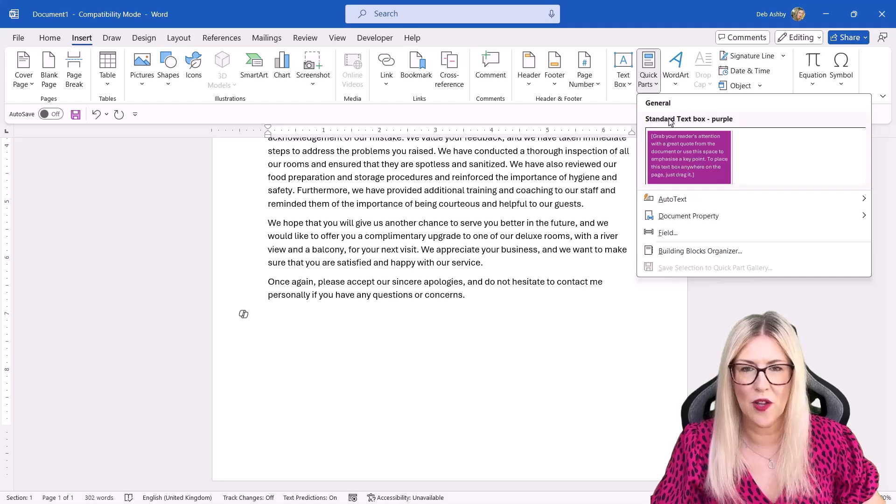
pyautogui.click(684, 251)
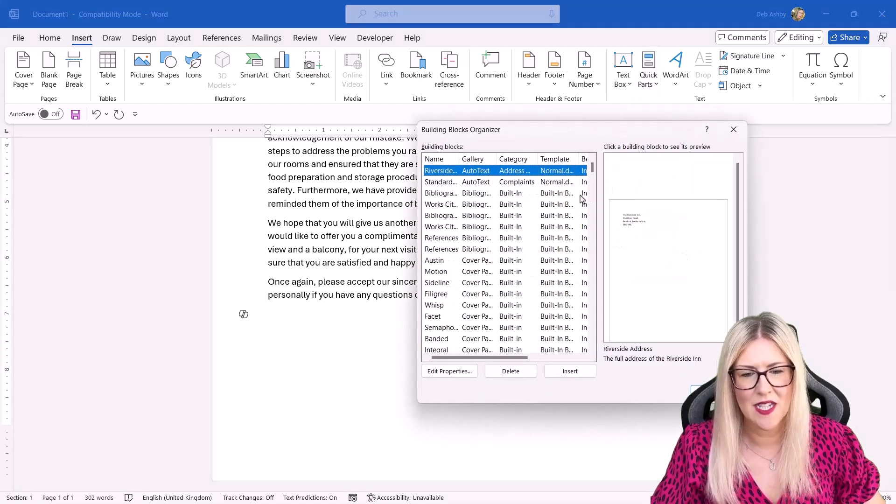
pyautogui.scroll(-8, 496, 253)
pyautogui.scroll(8, 495, 252)
pyautogui.moveTo(496, 160); pyautogui.dragTo(518, 159)
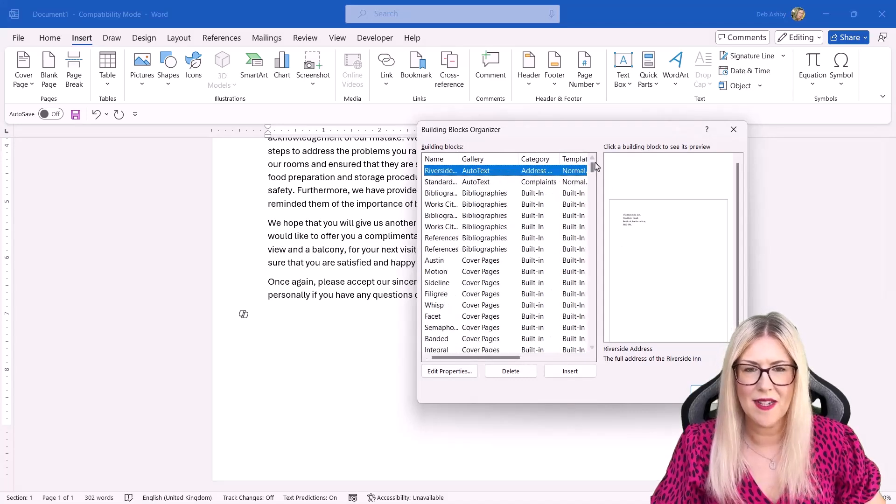
pyautogui.moveTo(593, 170); pyautogui.dragTo(592, 299)
pyautogui.click(502, 273)
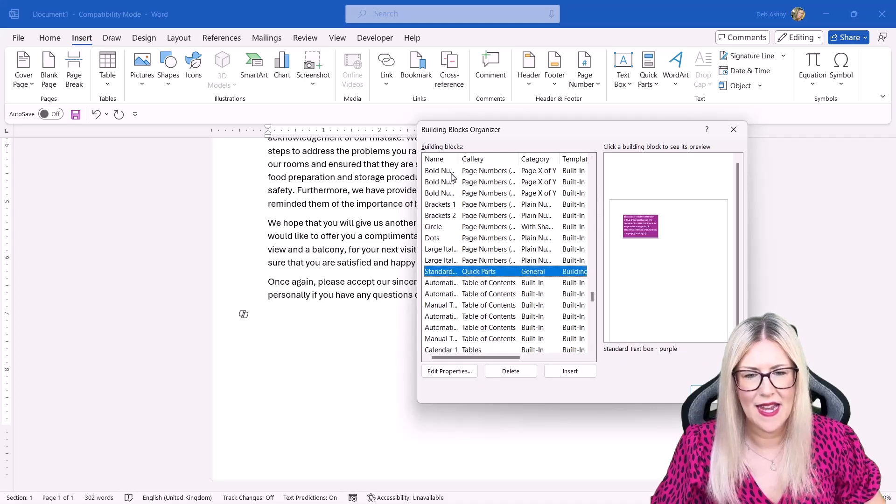
pyautogui.moveTo(459, 159); pyautogui.dragTo(505, 166)
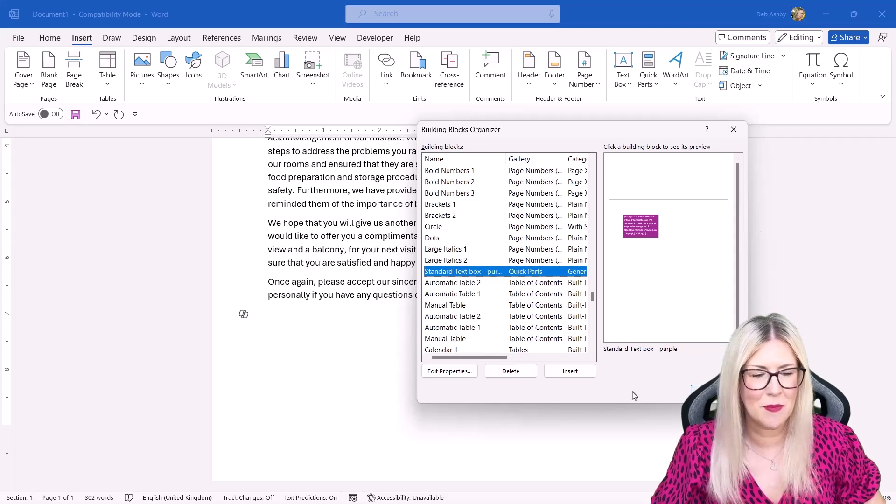
pyautogui.click(570, 372)
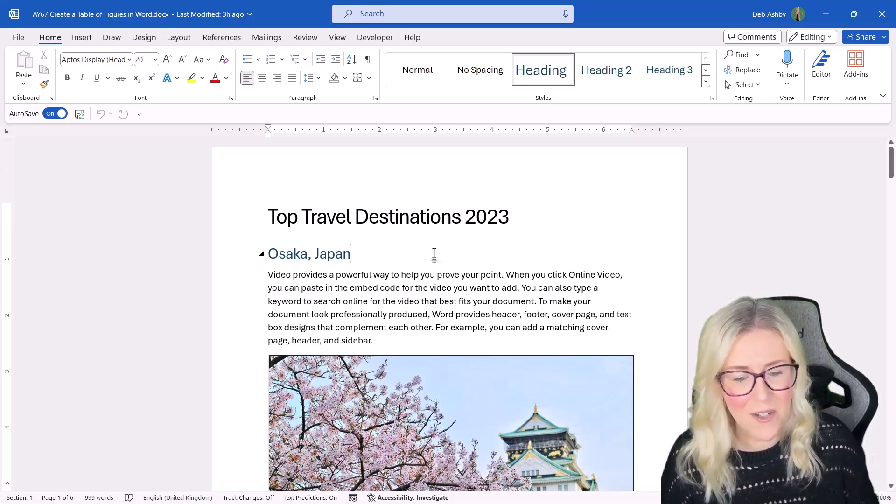
# Examine the destination headings and pictures throughout the "Top Travel Destinations 2023" document, selecting the Osaka picture on the way.
pyautogui.scroll(-2, 387, 268)
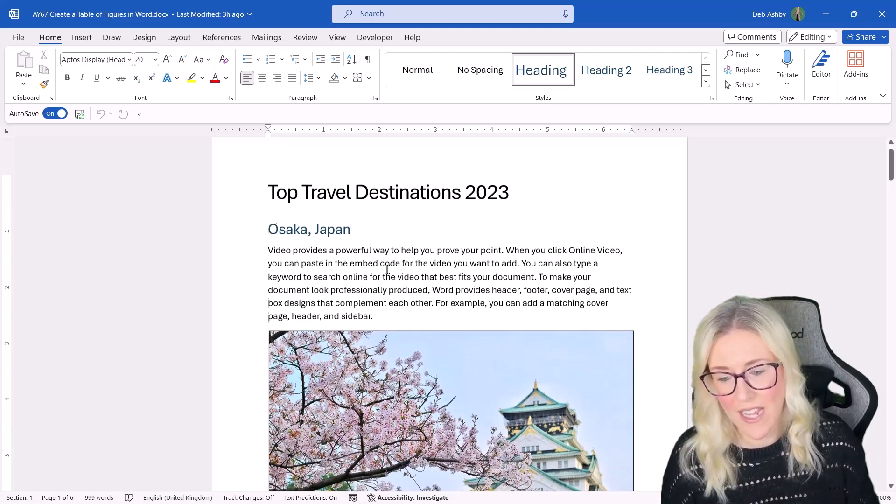
pyautogui.click(373, 232)
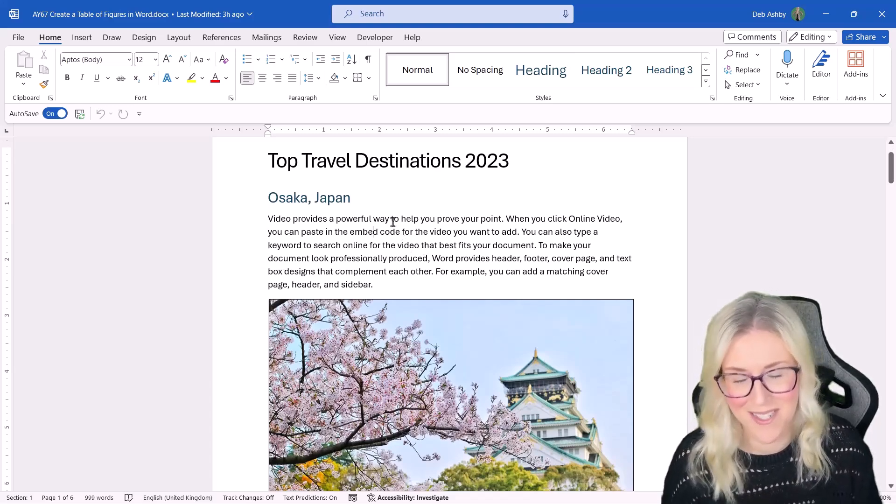
pyautogui.scroll(-5, 389, 223)
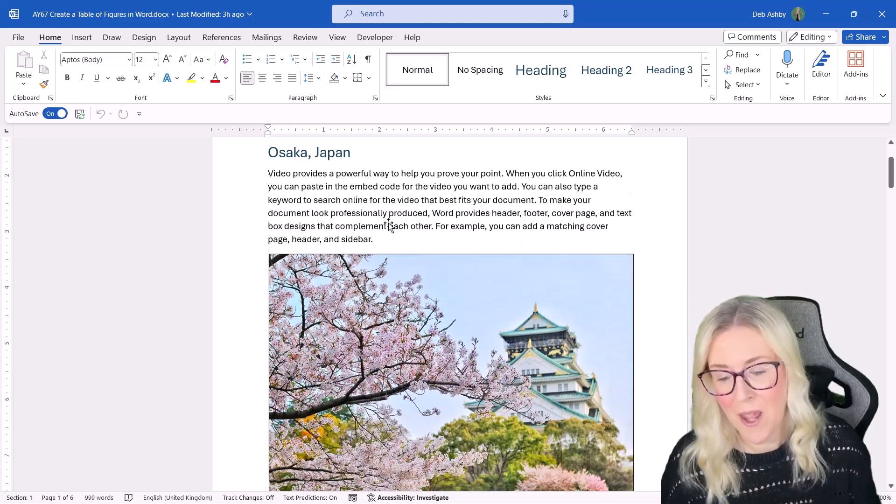
pyautogui.click(450, 240)
pyautogui.scroll(-6, 450, 240)
pyautogui.scroll(-10, 449, 240)
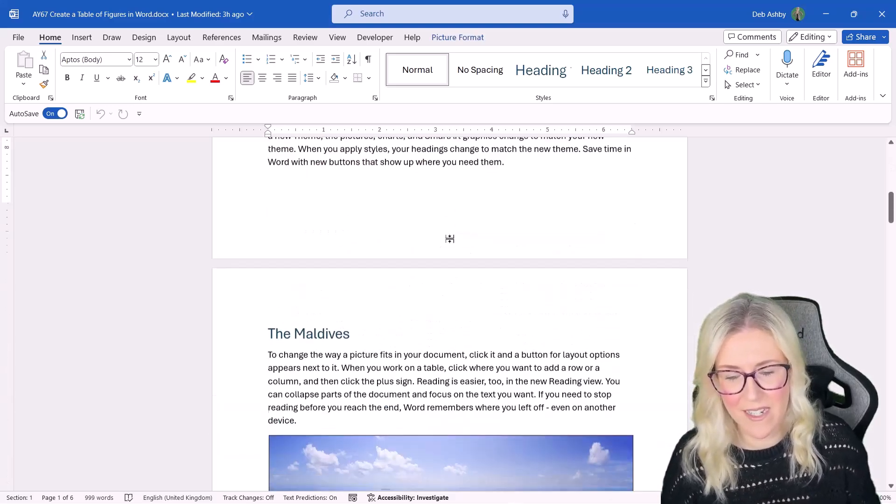
pyautogui.scroll(-15, 449, 240)
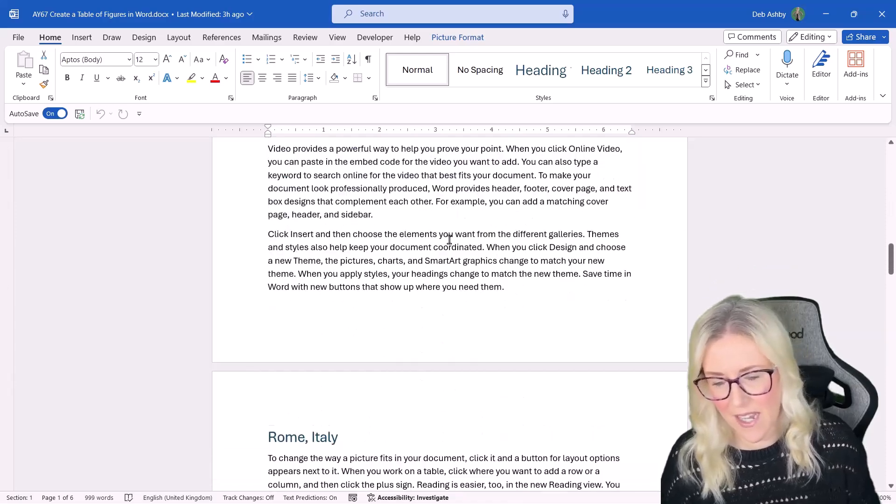
pyautogui.scroll(5, 450, 240)
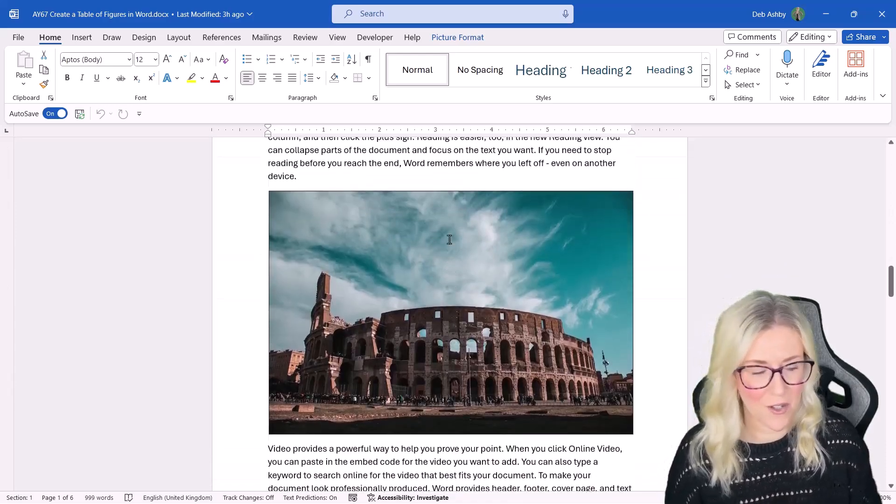
pyautogui.moveTo(890, 280); pyautogui.dragTo(890, 157)
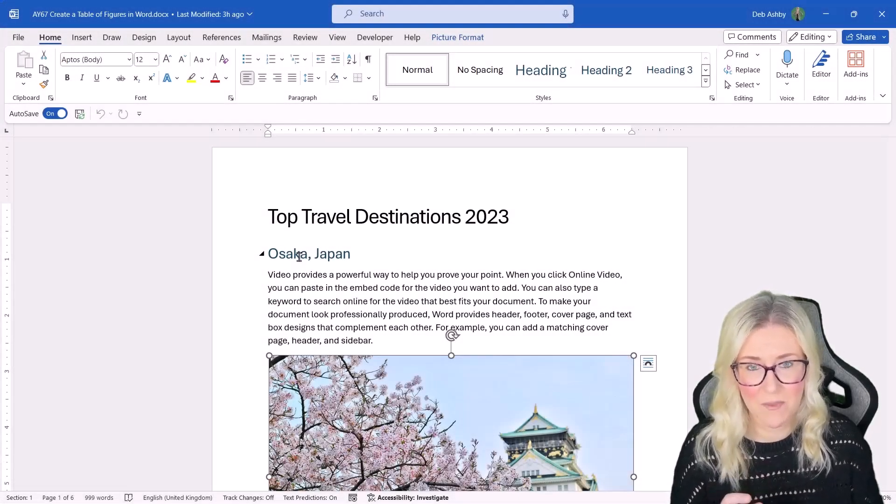
# Start a caption for the selected Osaka castle picture, using the Figure label and the text "- The beautful Osaka, Japan".
pyautogui.scroll(-2, 333, 265)
pyautogui.scroll(-1, 394, 298)
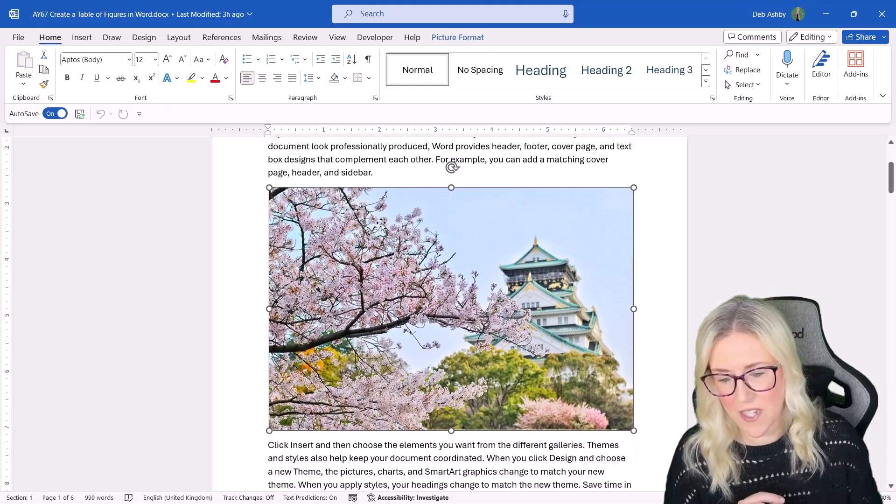
pyautogui.scroll(2, 366, 231)
pyautogui.scroll(-3, 392, 224)
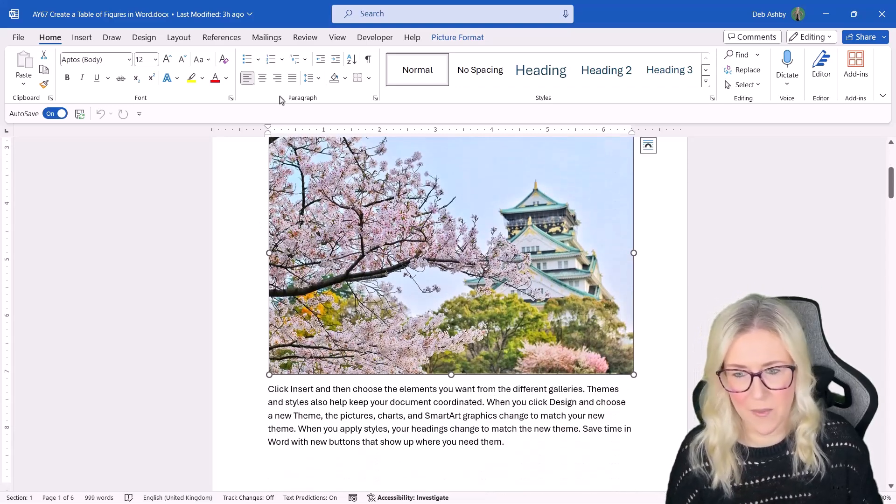
pyautogui.click(221, 38)
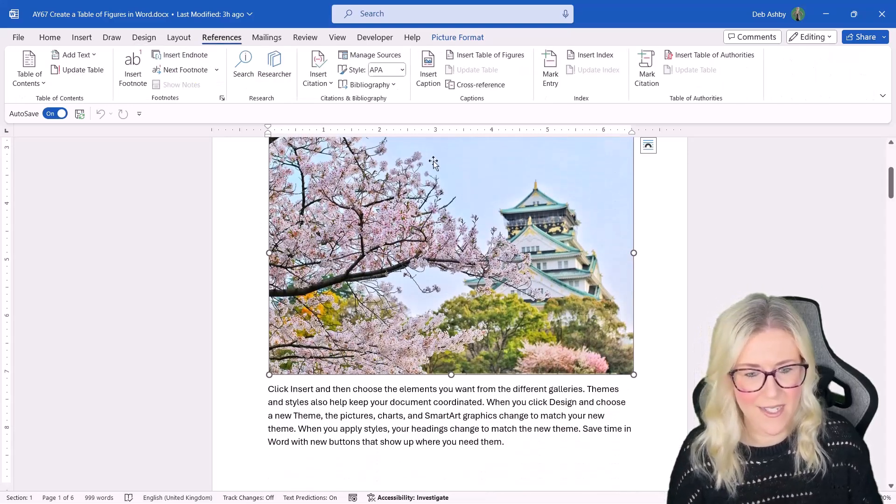
pyautogui.click(426, 77)
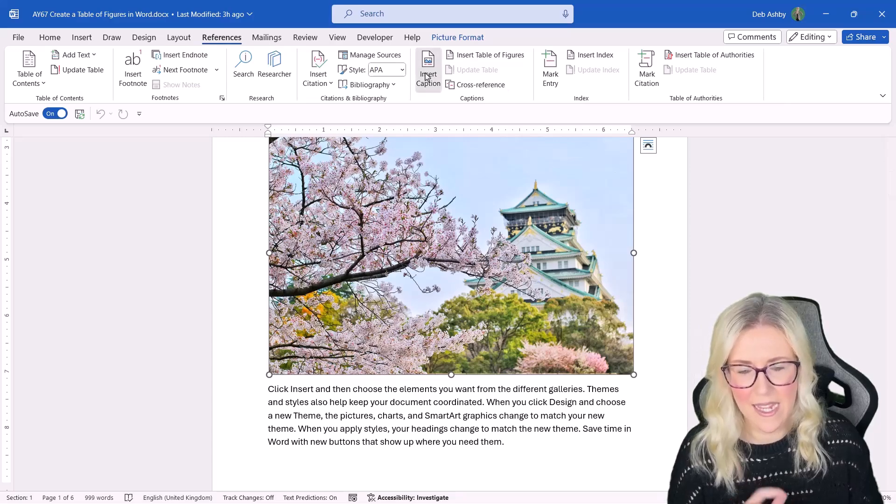
pyautogui.moveTo(419, 182); pyautogui.dragTo(198, 135)
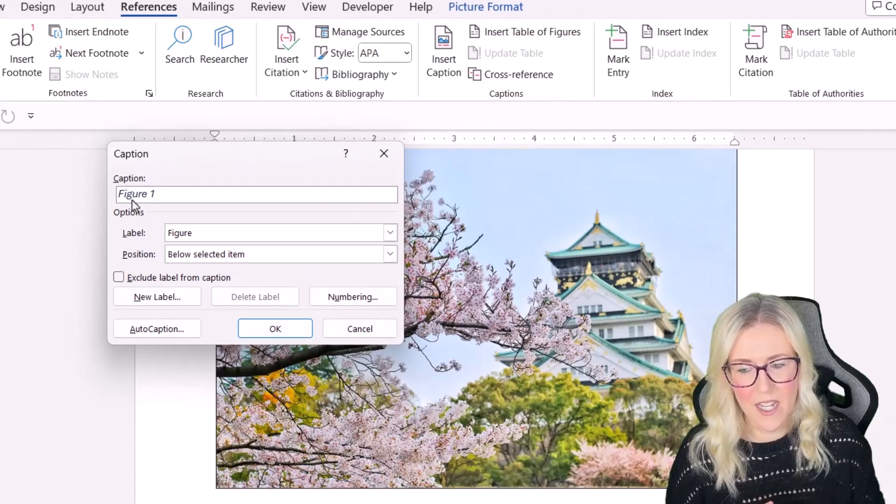
pyautogui.click(390, 232)
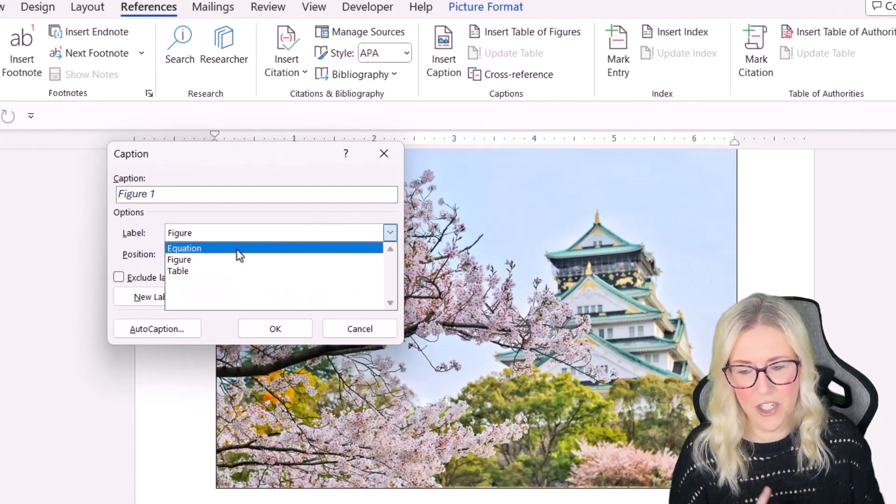
pyautogui.click(208, 261)
pyautogui.press('Tab')
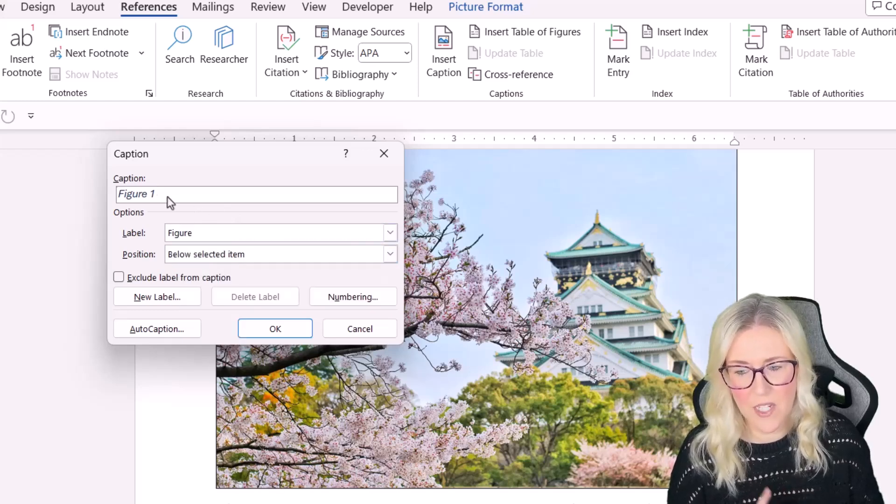
pyautogui.click(214, 193)
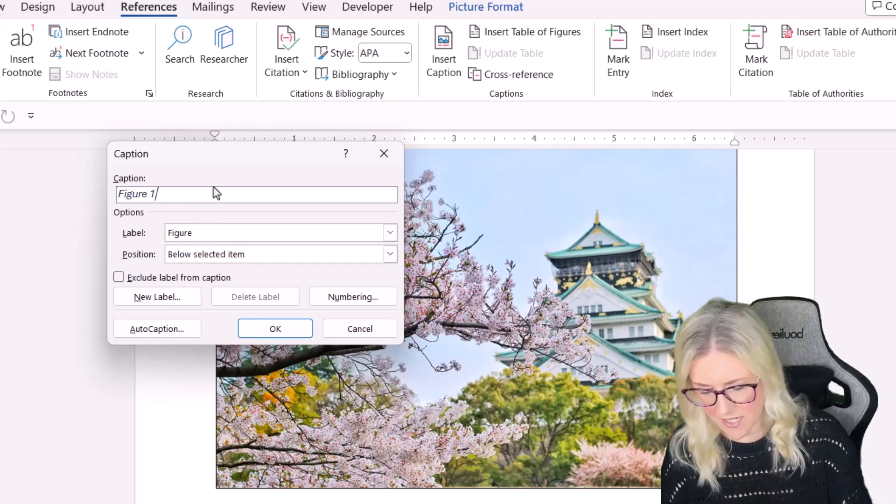
pyautogui.write('- The beautiful Osaka, Japan')
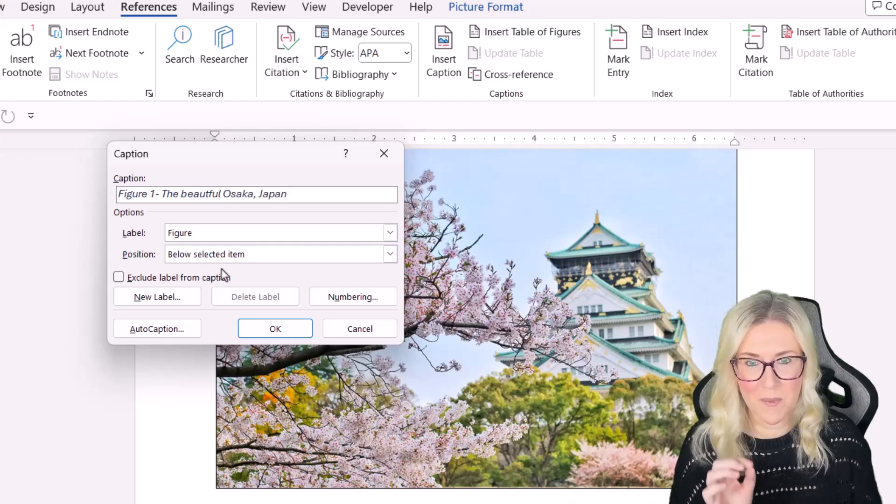
# Check the caption's position choices, keeping Below selected item, and try excluding the label from the caption.
pyautogui.click(391, 255)
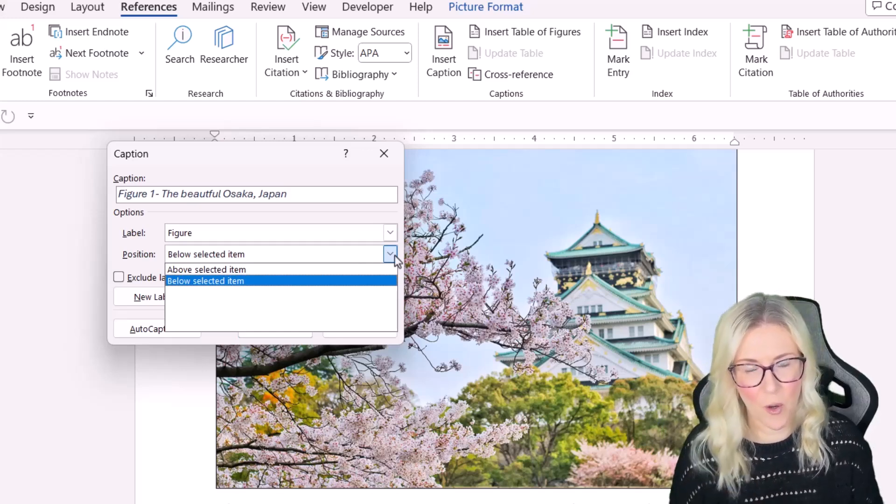
pyautogui.click(247, 282)
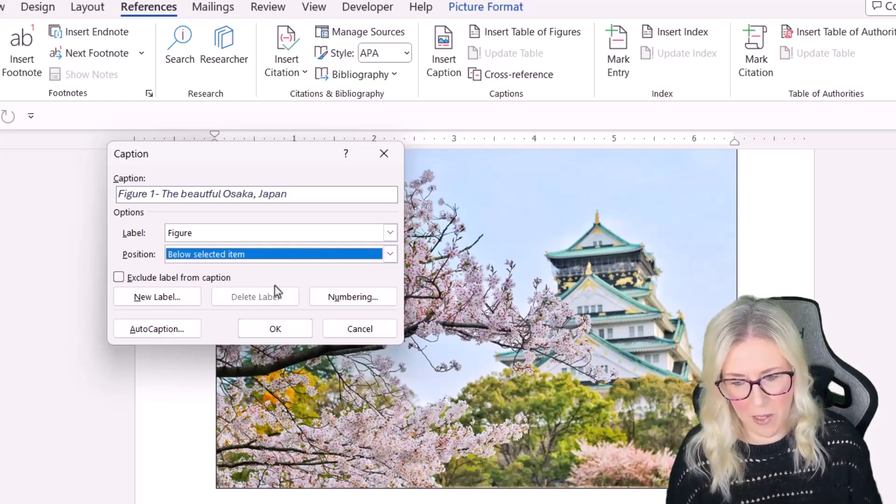
pyautogui.click(119, 278)
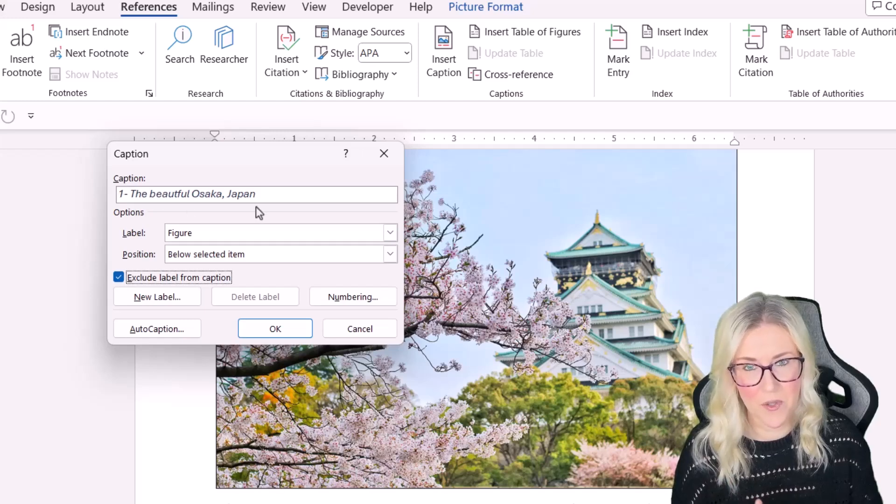
pyautogui.click(119, 277)
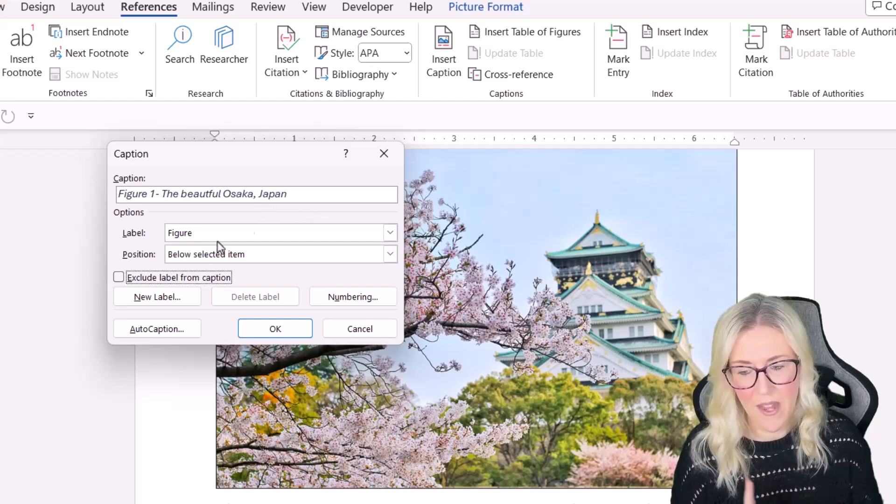
# Create a new caption label named "Picture" and keep it selected for the Osaka picture's caption.
pyautogui.click(162, 301)
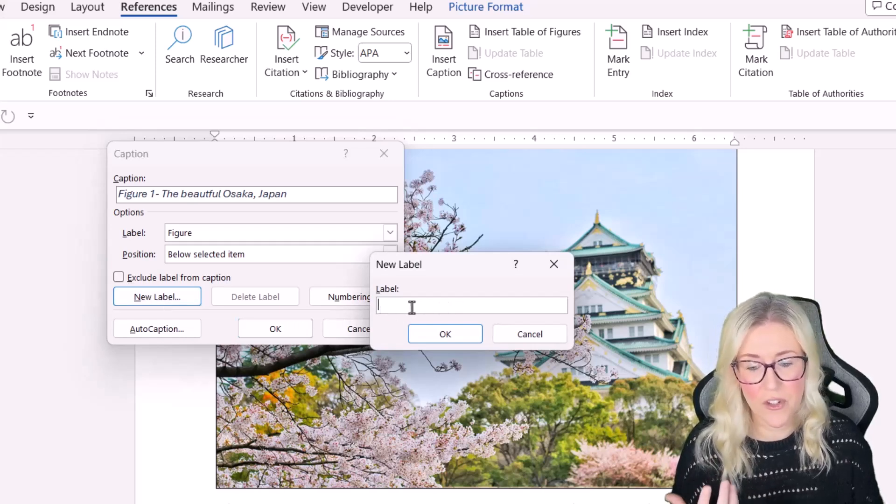
pyautogui.write('Picture')
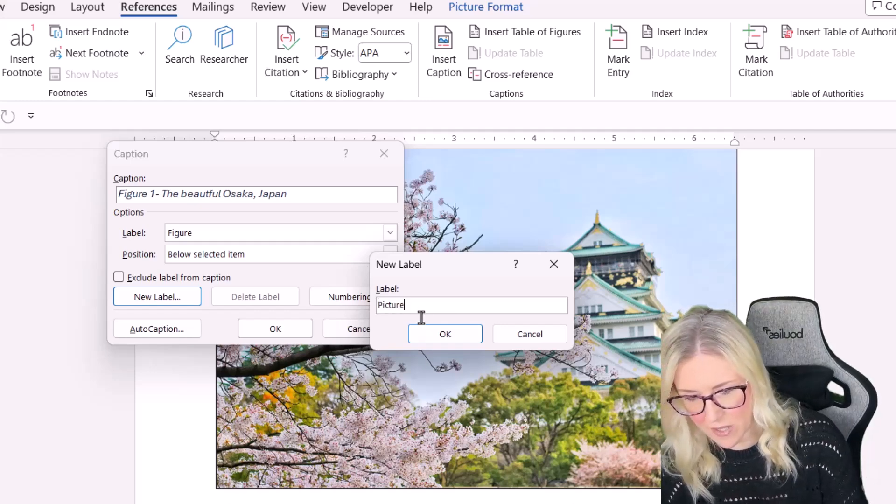
pyautogui.click(452, 341)
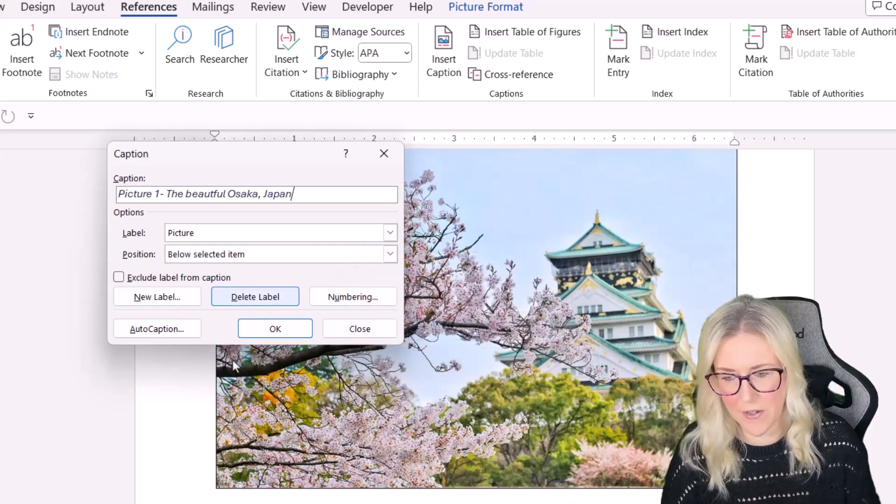
pyautogui.click(390, 232)
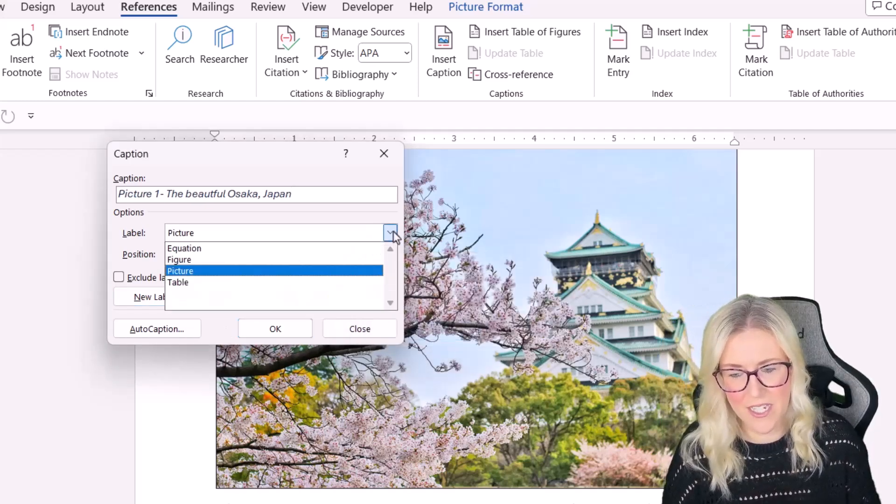
pyautogui.click(286, 217)
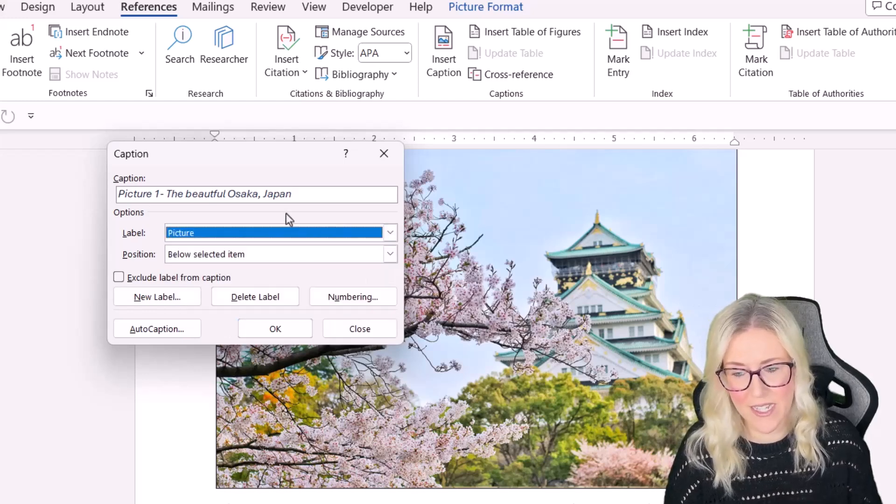
# Keep the caption numbering format as 1, 2, 3 after trying a, b, c, and insert the Osaka picture's caption.
pyautogui.click(352, 298)
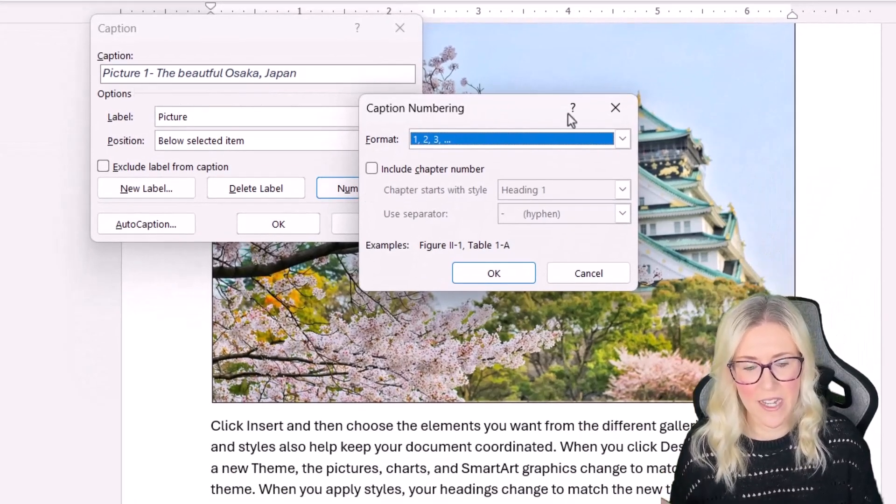
pyautogui.click(612, 140)
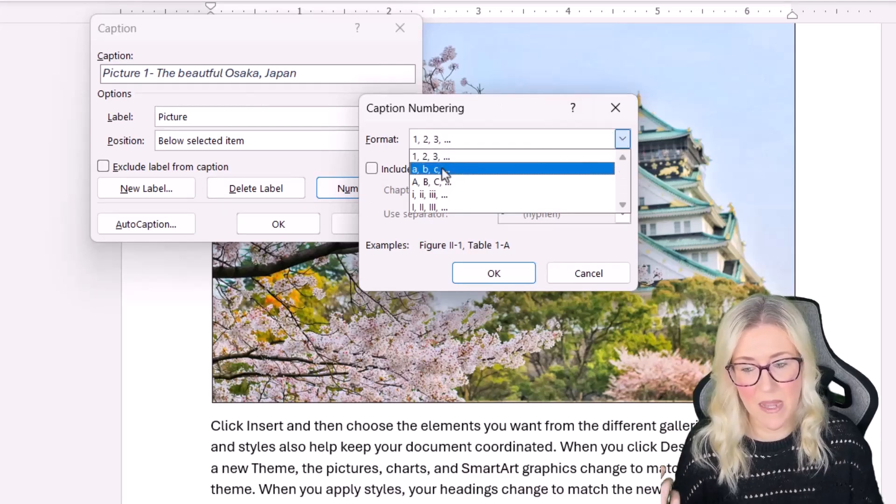
pyautogui.click(443, 171)
pyautogui.click(622, 139)
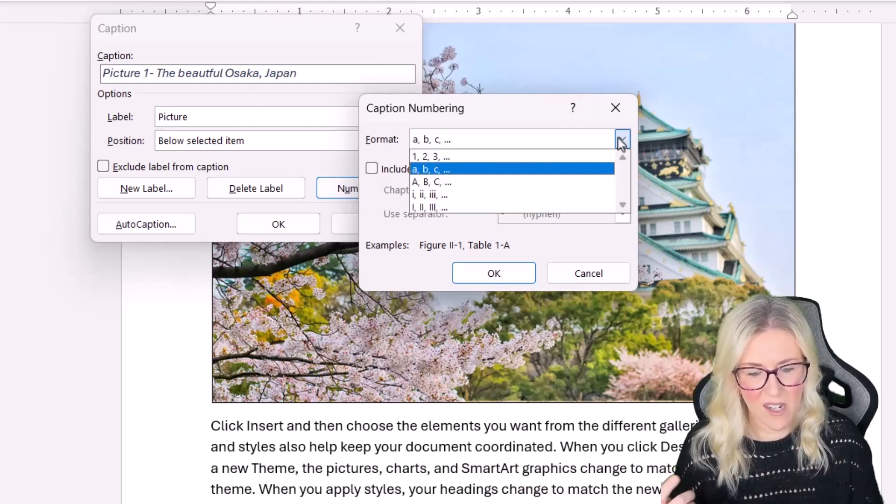
pyautogui.click(506, 154)
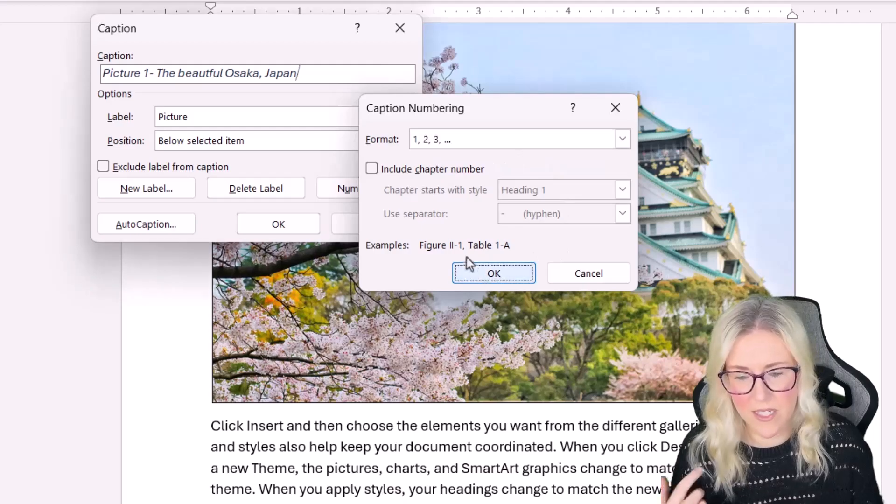
pyautogui.click(473, 268)
pyautogui.click(279, 226)
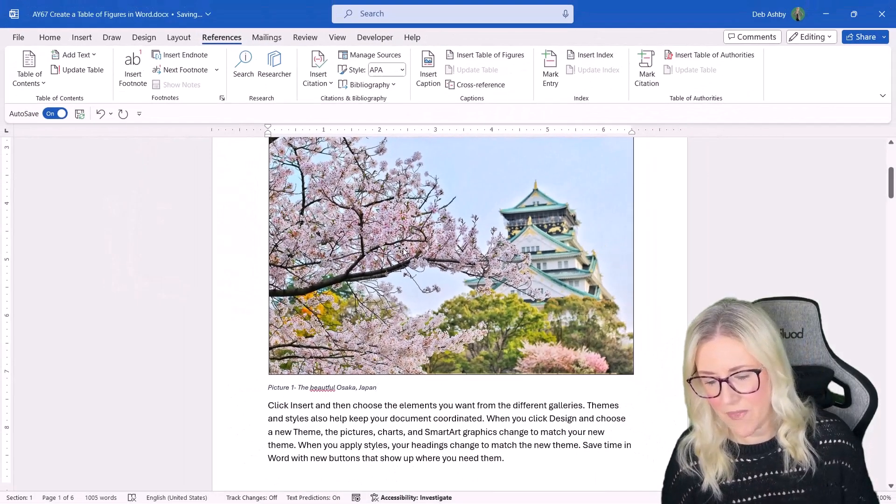
# Correct the misspelled word in the Osaka picture's caption to "beautiful".
pyautogui.scroll(-3, 402, 250)
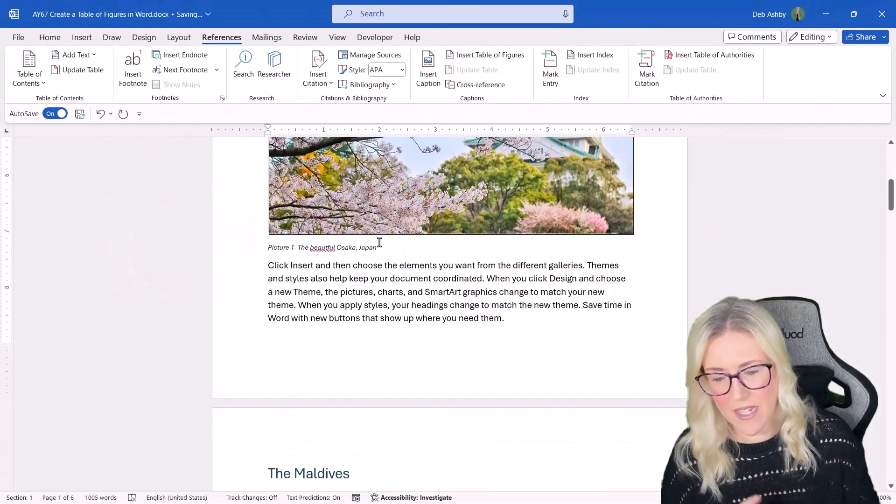
pyautogui.rightClick(316, 250)
pyautogui.moveTo(326, 260)
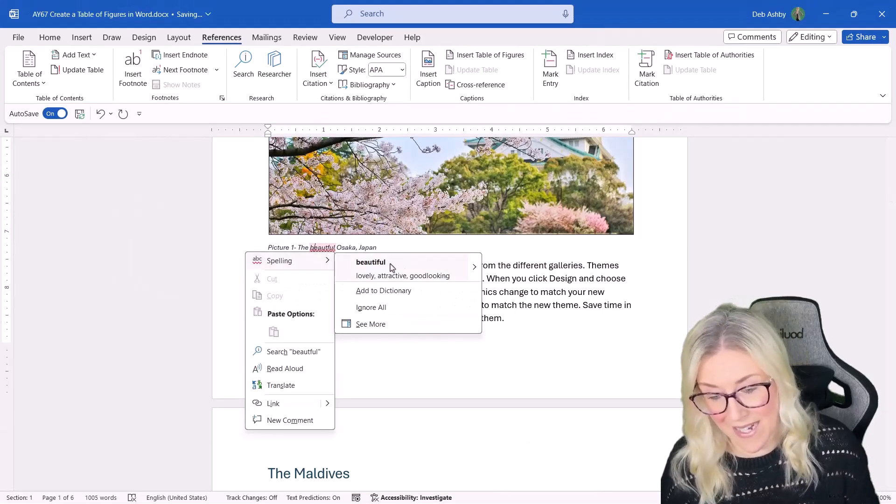
pyautogui.click(392, 262)
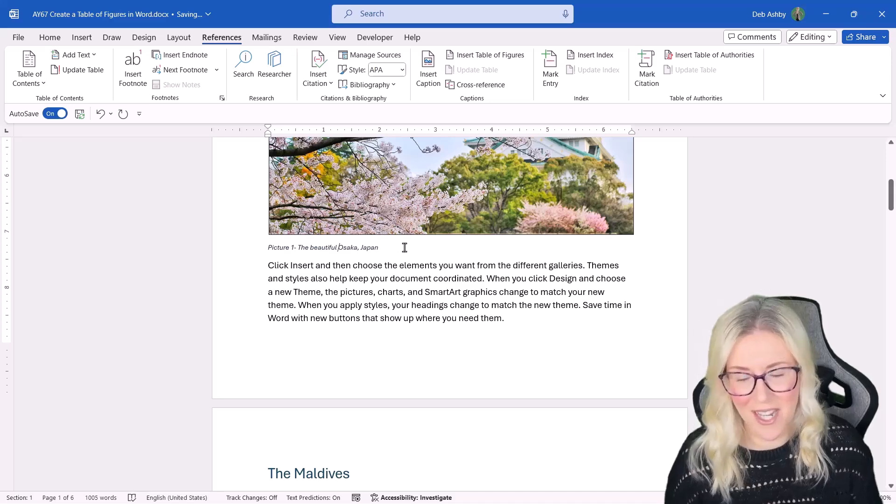
# Caption the Maldives island picture as "Picture 2 - The stunning Maldives", placed below the picture.
pyautogui.scroll(-10, 404, 248)
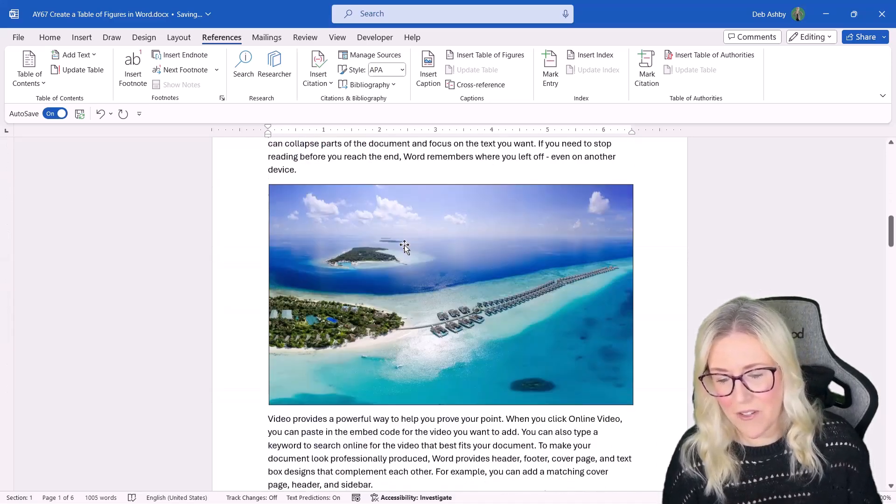
pyautogui.click(368, 219)
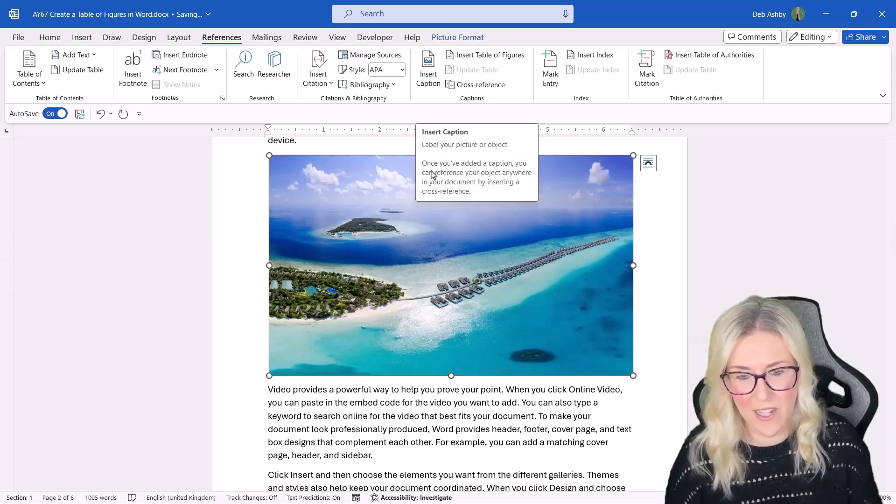
pyautogui.click(427, 77)
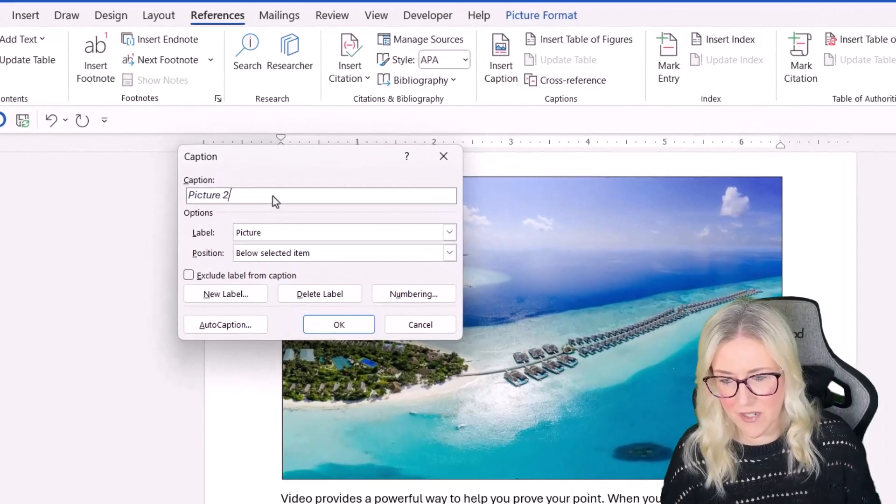
pyautogui.write('- The st')
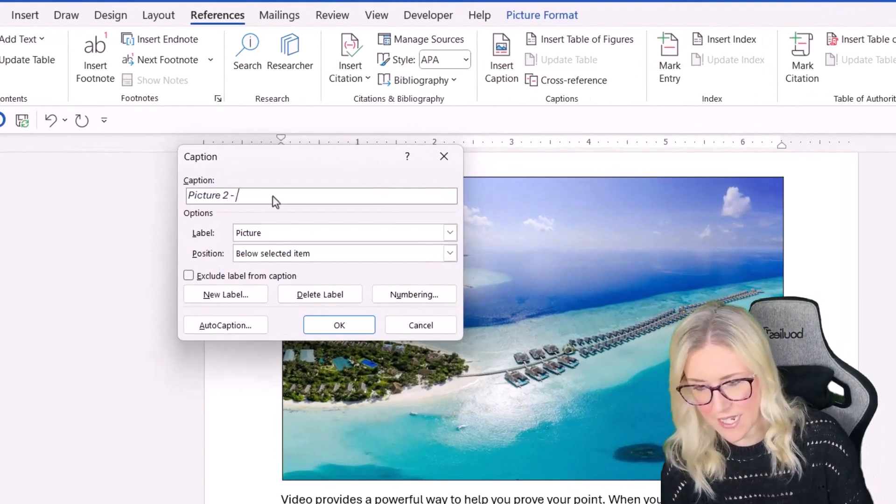
pyautogui.write('unn')
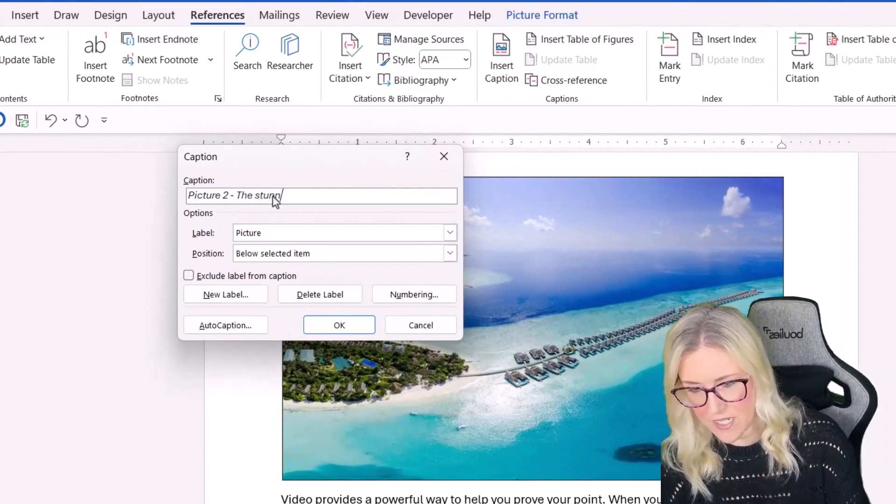
pyautogui.write('ing Maldives')
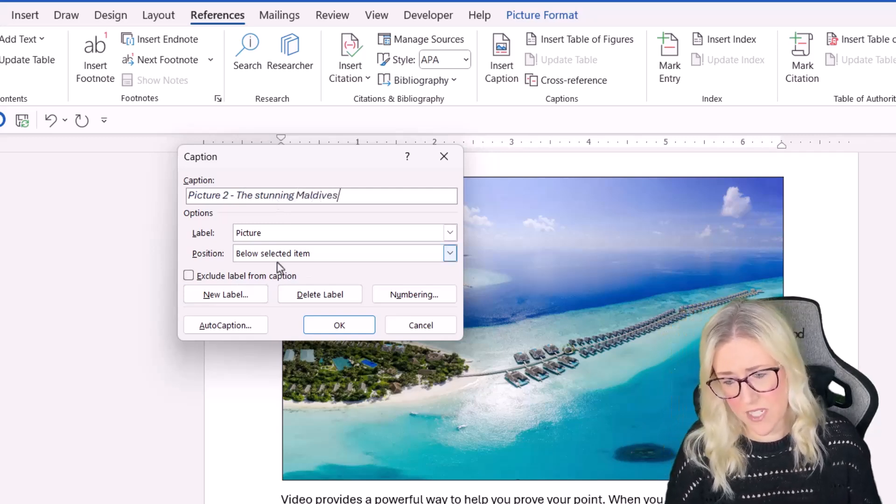
pyautogui.click(357, 325)
# Add two blank lines beneath the "Top Travel Destinations 2023" title at the start of the document.
pyautogui.scroll(-7, 467, 326)
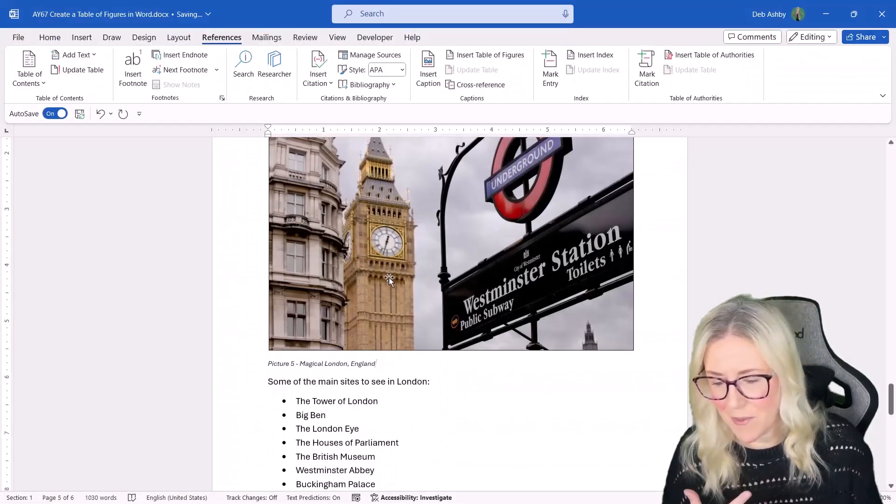
pyautogui.scroll(15, 442, 295)
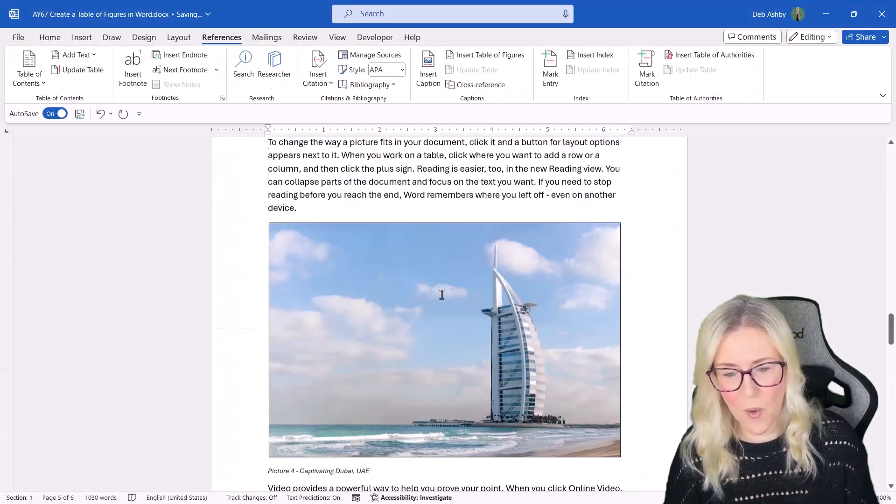
pyautogui.scroll(10, 442, 295)
pyautogui.moveTo(890, 291); pyautogui.dragTo(888, 154)
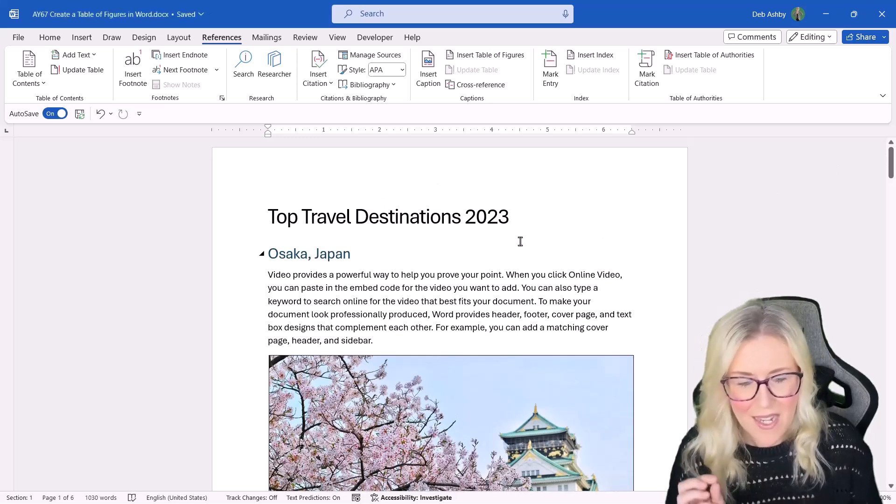
pyautogui.click(547, 217)
pyautogui.press('Return')
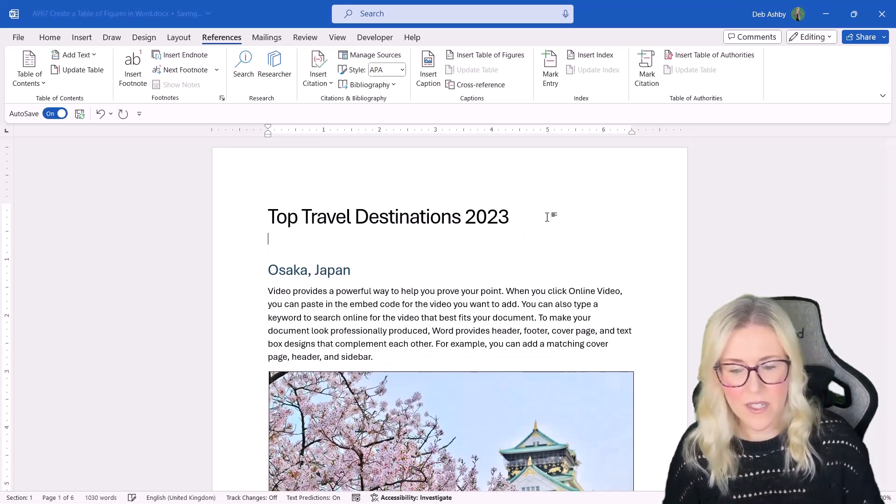
pyautogui.press('Return')
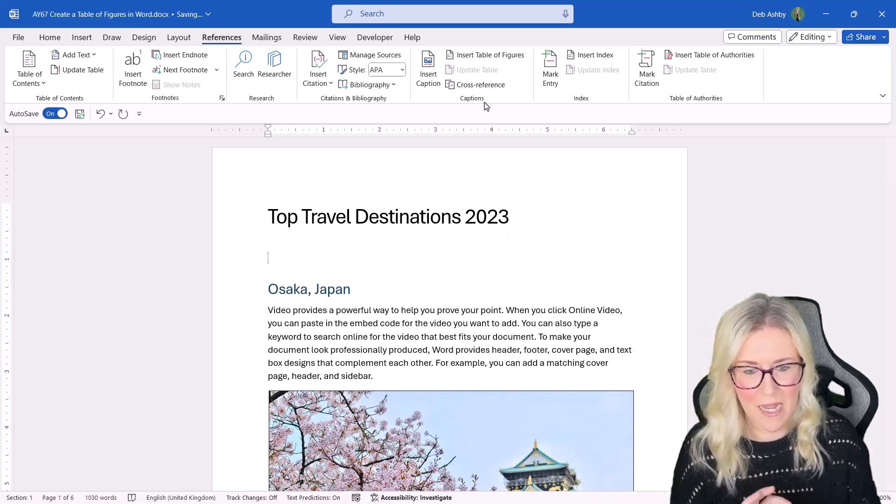
# Start a table of figures beneath the title and try it without right-aligned page numbers, keeping right alignment on.
pyautogui.click(477, 56)
pyautogui.moveTo(506, 128); pyautogui.dragTo(256, 95)
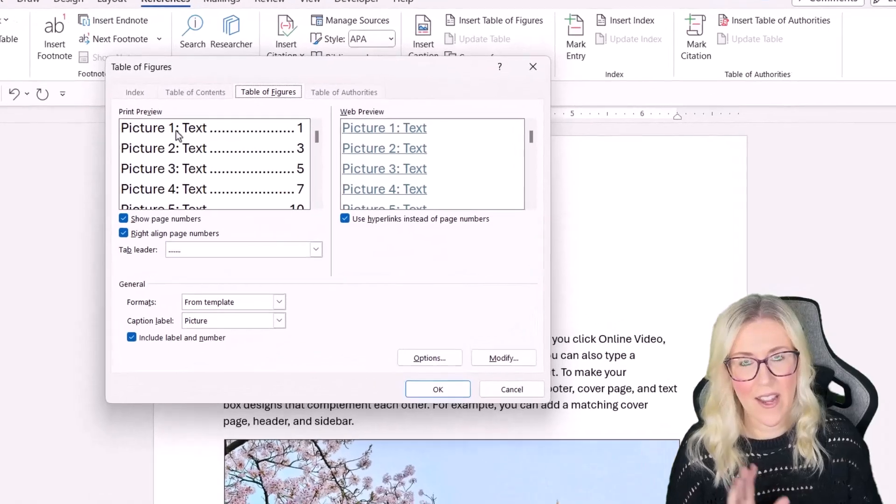
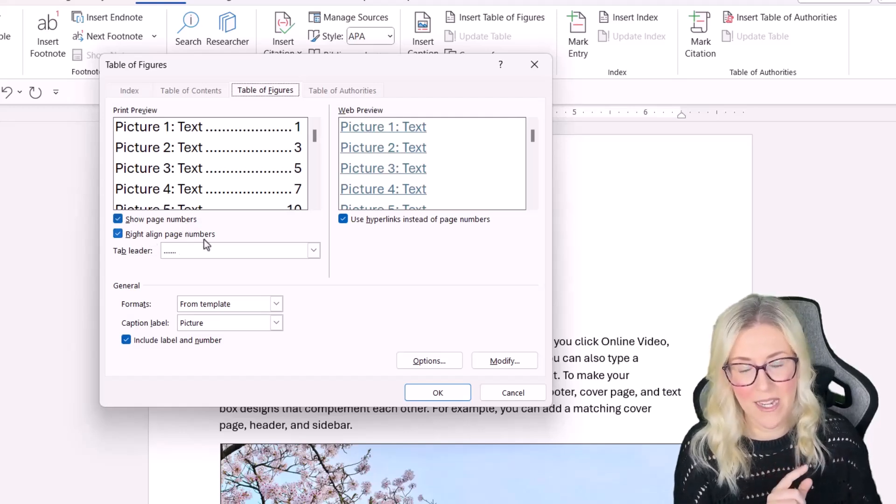
pyautogui.click(118, 234)
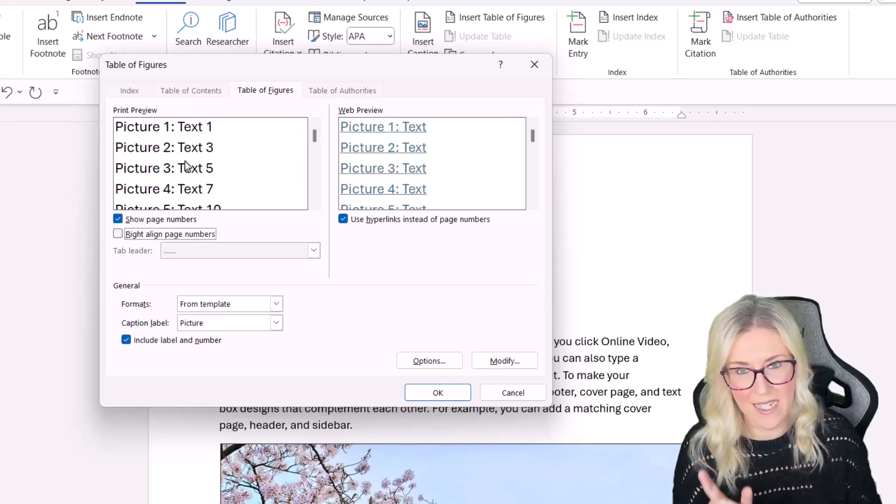
pyautogui.click(117, 234)
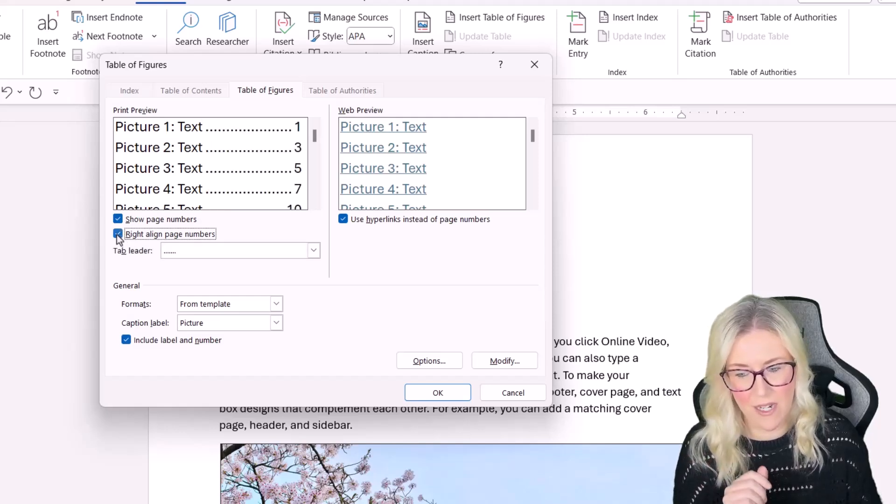
# Try the dashed and solid-line tab leaders for the table of figures, returning to the dotted leader.
pyautogui.click(314, 251)
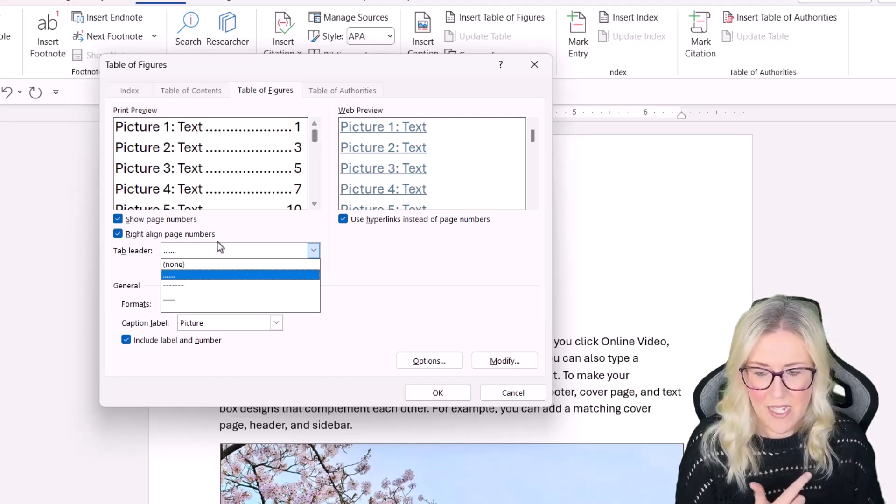
pyautogui.click(204, 287)
pyautogui.click(312, 249)
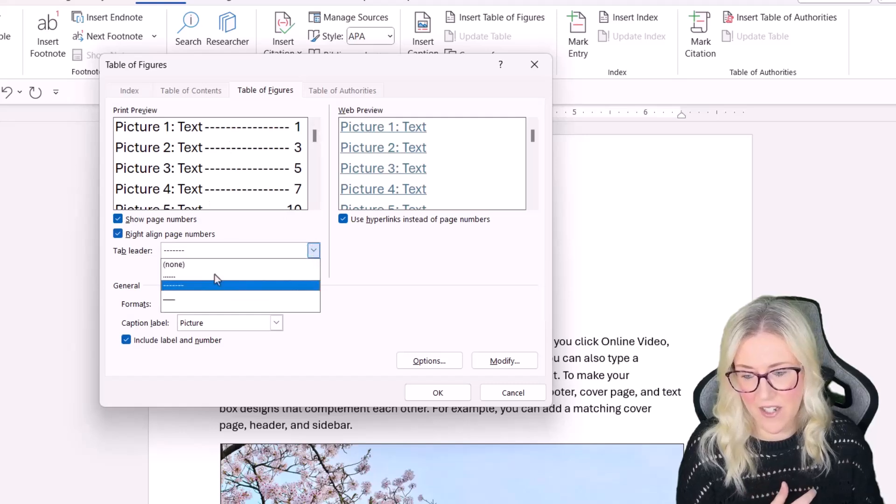
pyautogui.click(178, 307)
pyautogui.click(314, 250)
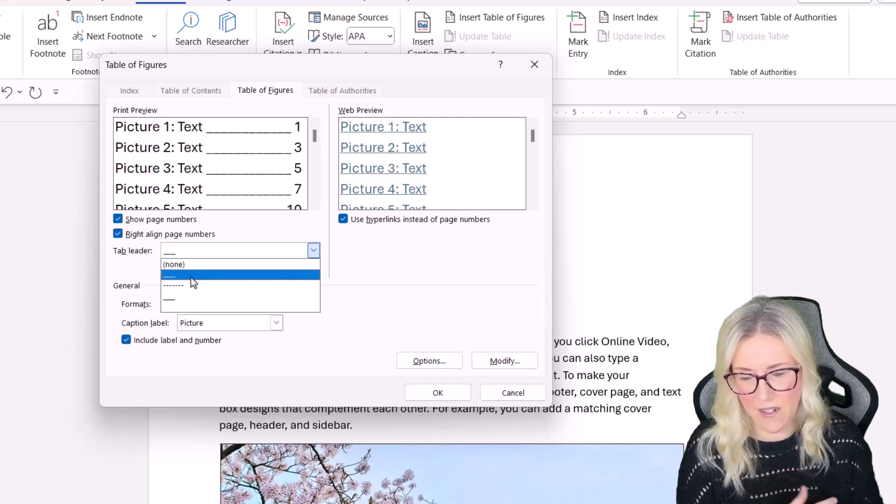
pyautogui.click(191, 277)
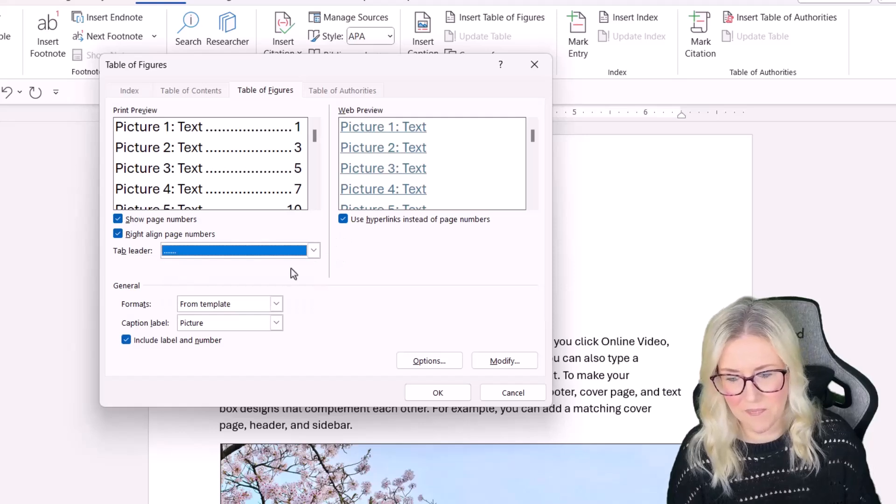
# Preview the Classic, Distinctive, Centered, Formal and Simple formats for the table of figures, returning to From template.
pyautogui.click(276, 303)
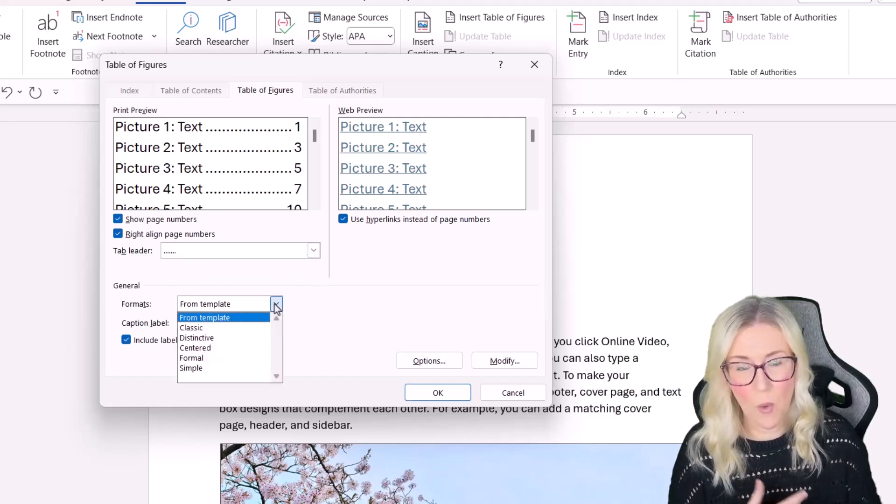
pyautogui.click(194, 327)
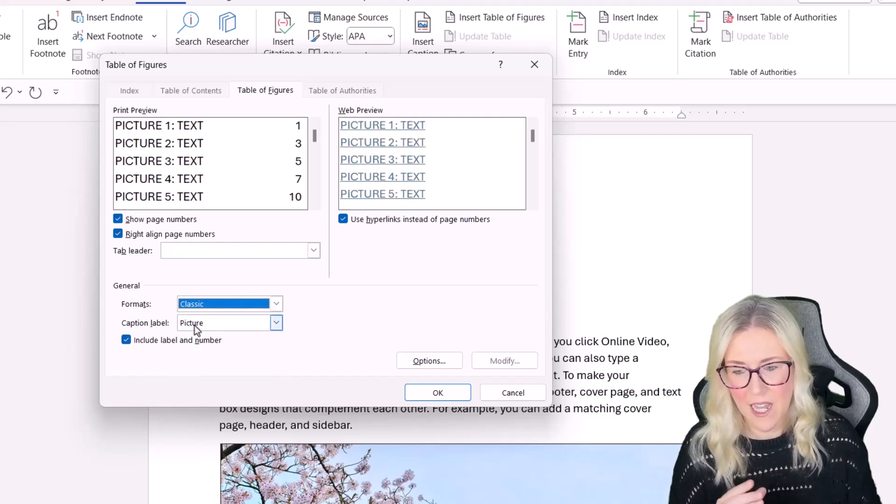
pyautogui.click(276, 303)
pyautogui.click(232, 338)
pyautogui.click(276, 306)
pyautogui.click(218, 348)
pyautogui.click(276, 306)
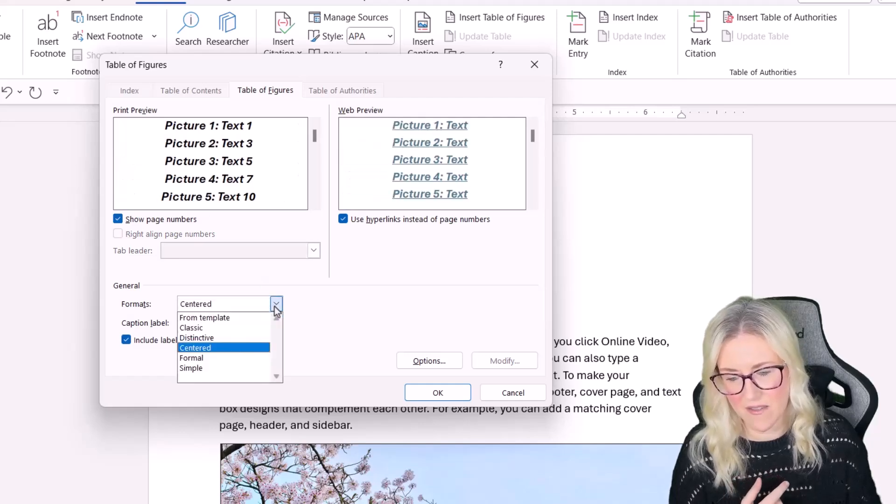
pyautogui.click(217, 358)
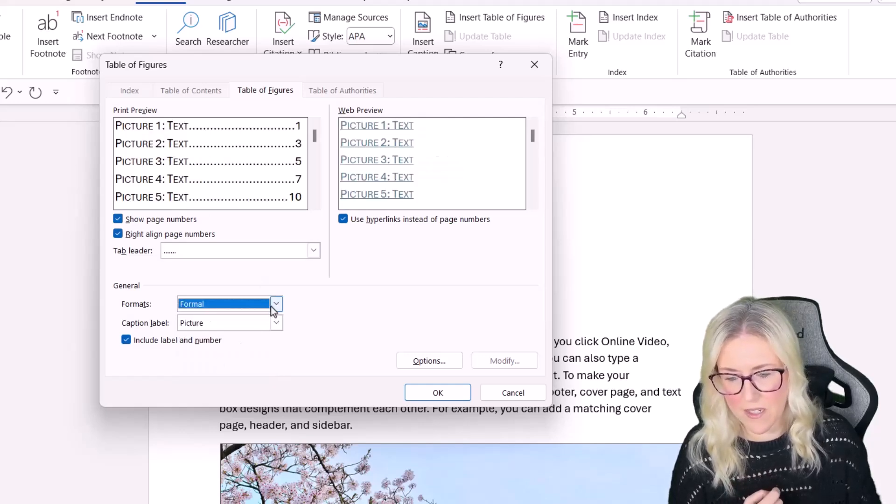
pyautogui.click(271, 306)
pyautogui.click(229, 369)
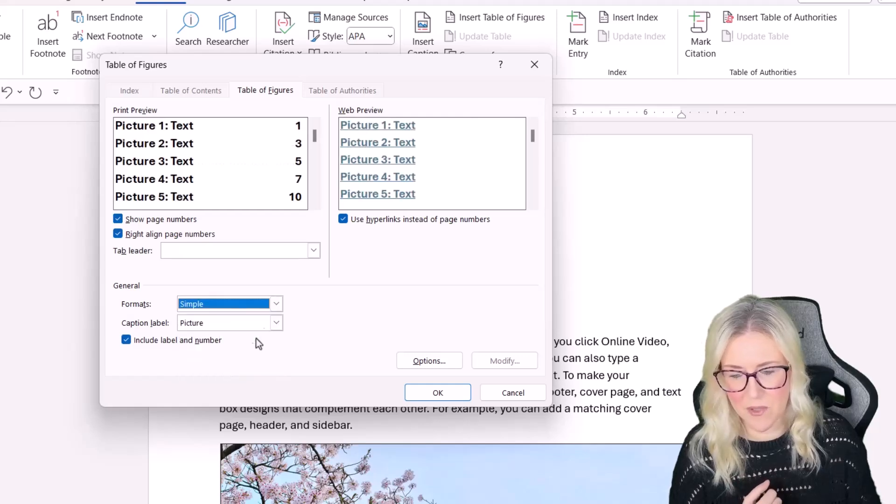
pyautogui.click(277, 306)
pyautogui.click(230, 315)
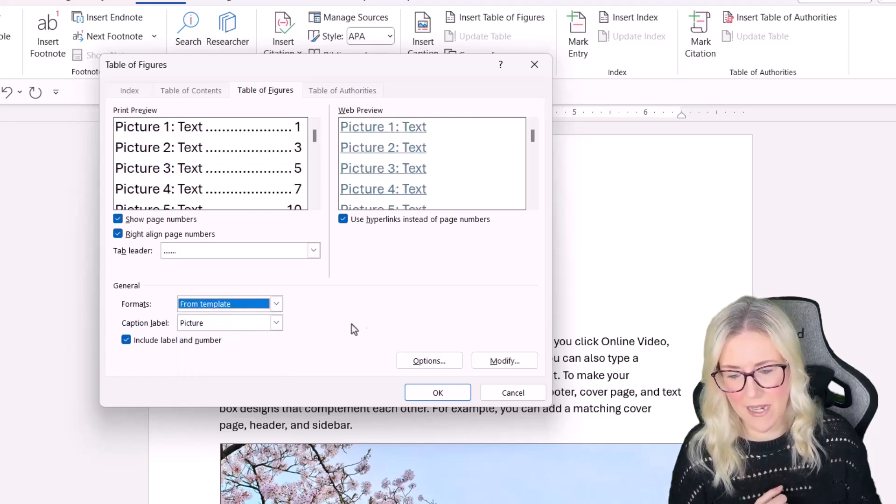
# Preview the Figure caption label, return to Picture, and insert the table of figures beneath the title.
pyautogui.click(277, 322)
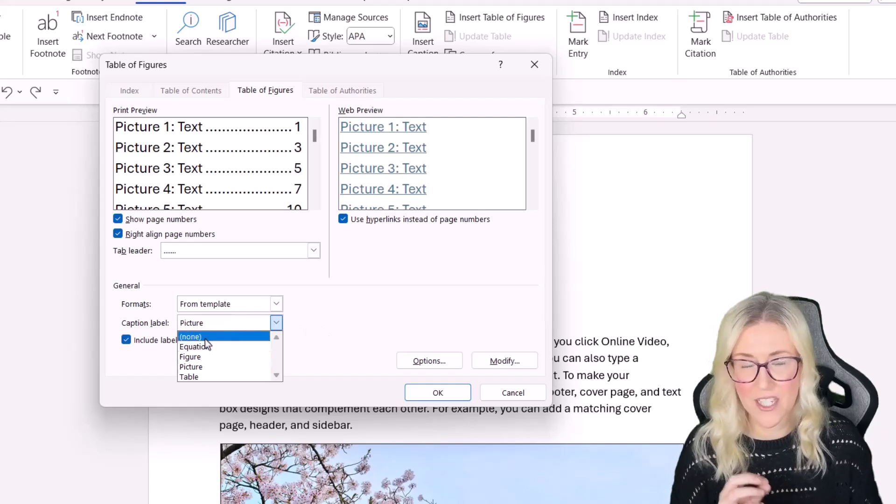
pyautogui.click(204, 367)
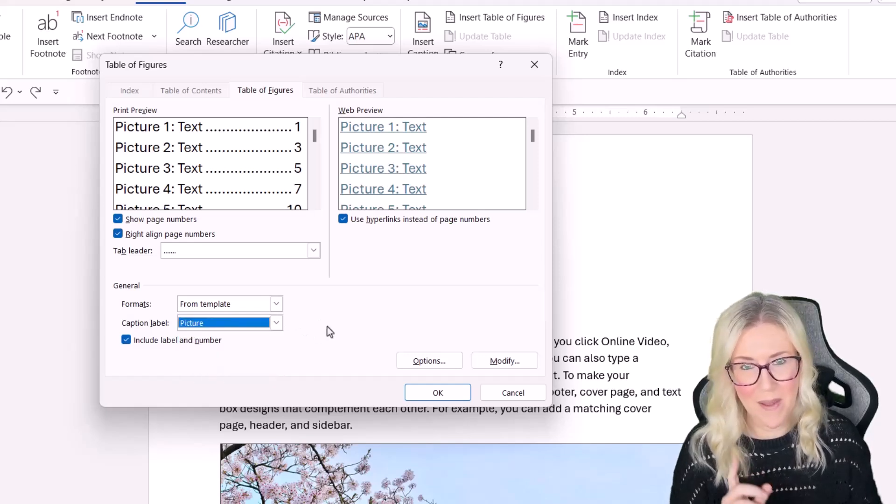
pyautogui.click(276, 323)
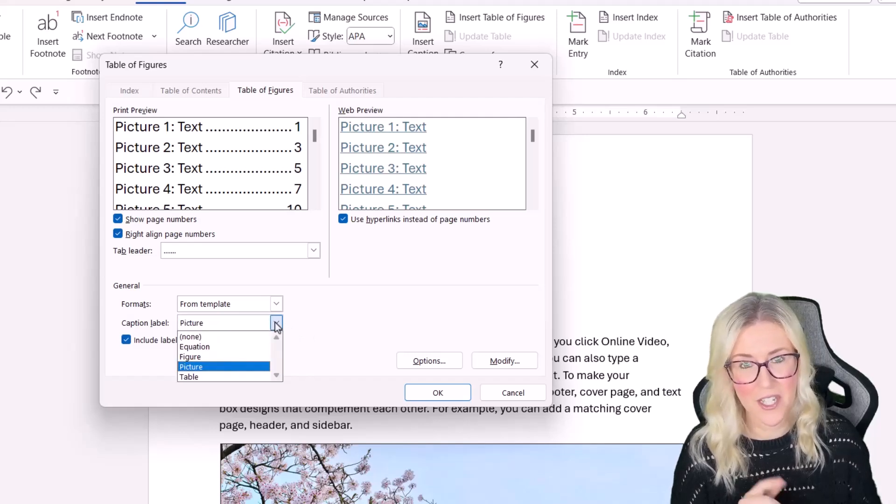
pyautogui.click(208, 356)
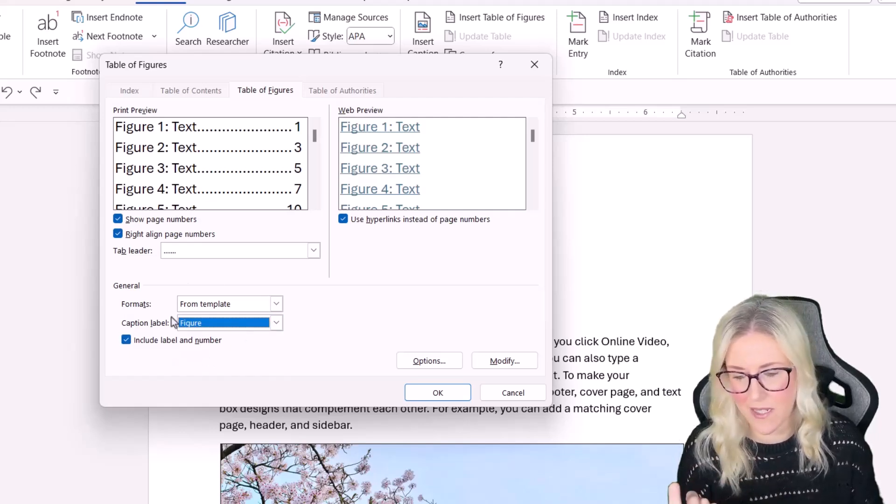
pyautogui.click(277, 322)
pyautogui.click(212, 367)
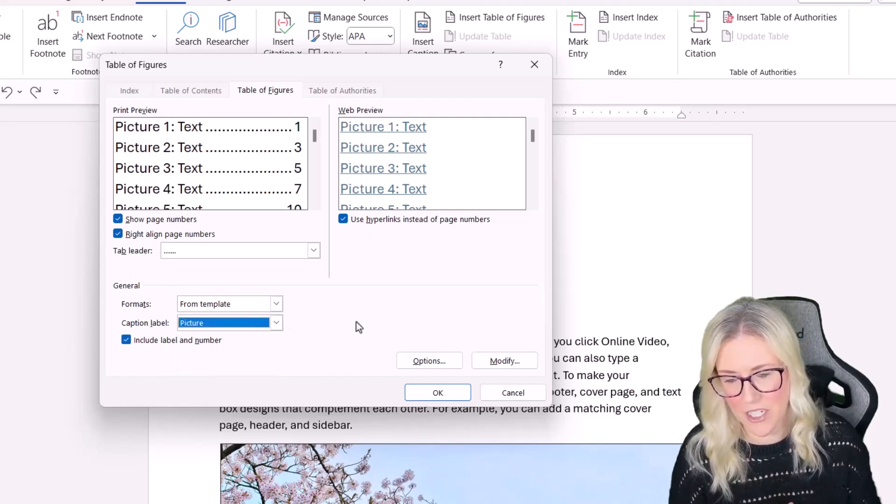
pyautogui.click(437, 393)
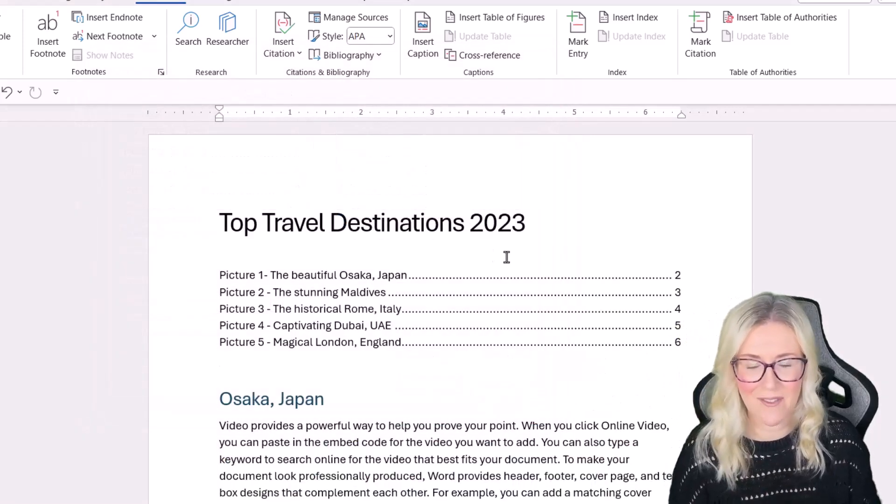
# Follow the Picture 3 link in the table of figures to its caption and return to the start of the document.
pyautogui.scroll(-1, 328, 277)
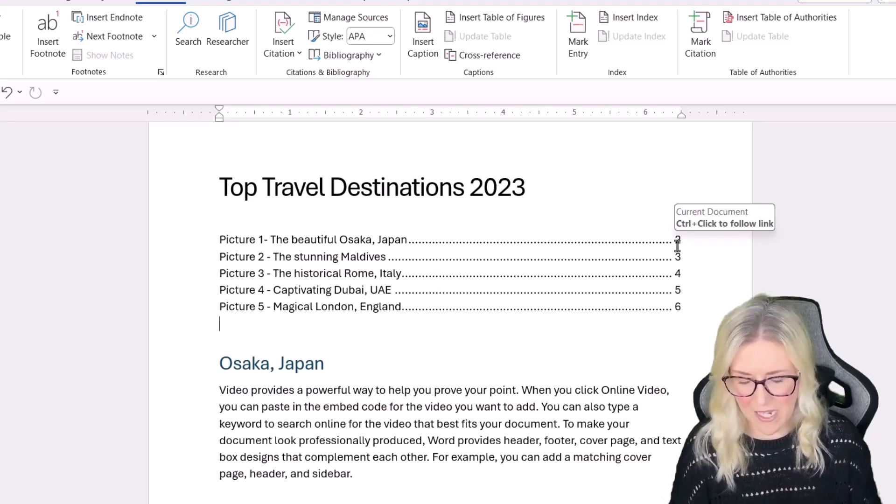
pyautogui.keyDown('ctrl'); pyautogui.click(679, 279); pyautogui.keyUp('ctrl')
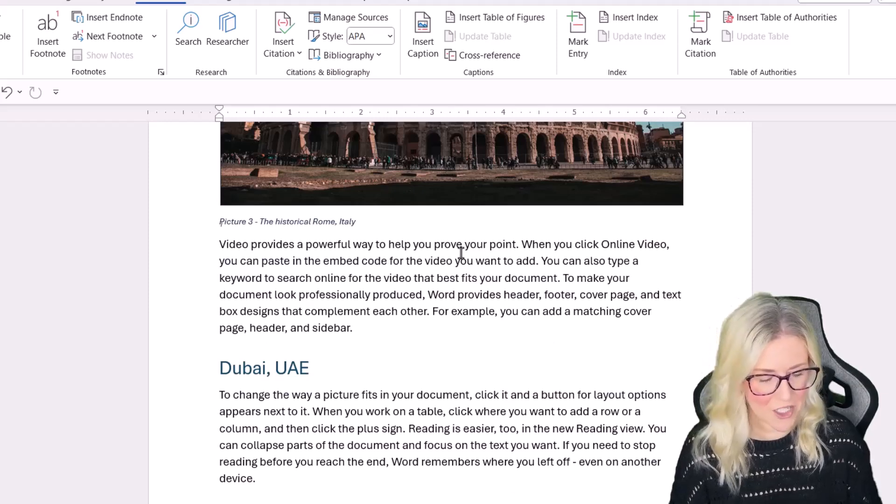
pyautogui.hotkey('ctrl', 'Home')
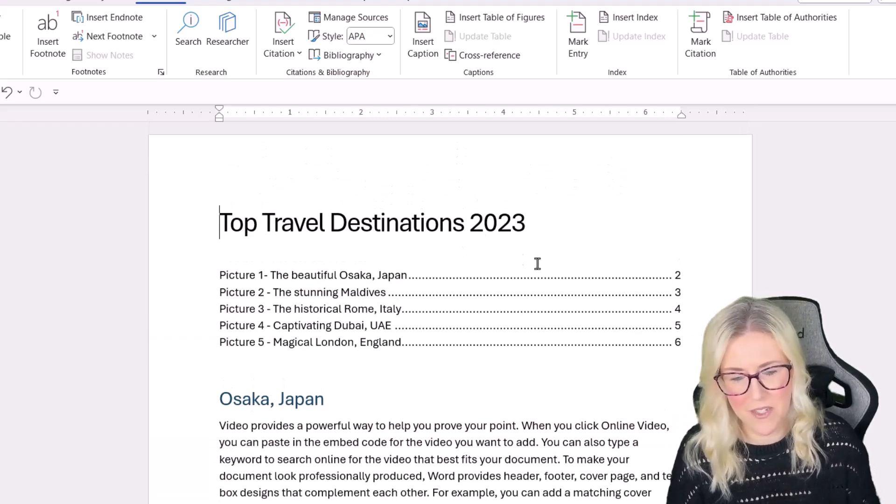
# Add the heading line "Table of Figures" directly above the first entry of the table of figures.
pyautogui.click(220, 273)
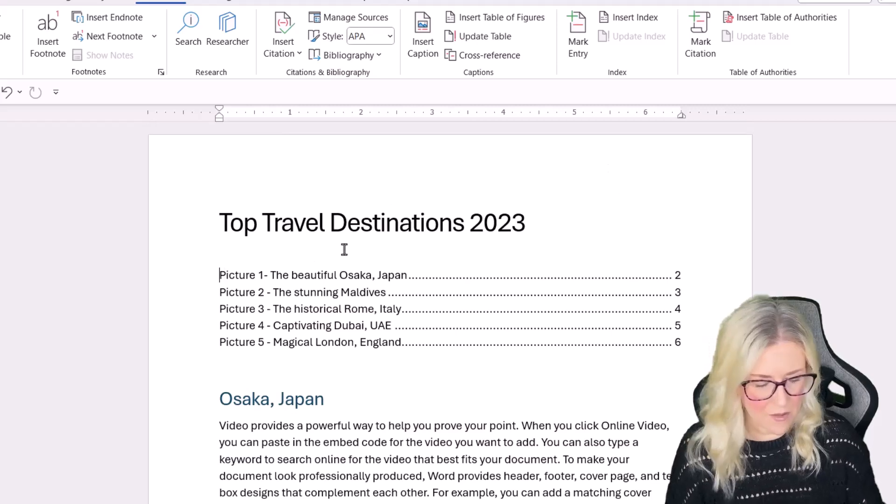
pyautogui.press('Return')
pyautogui.hotkey('ctrl', 'z')
pyautogui.write('Table of Fi')
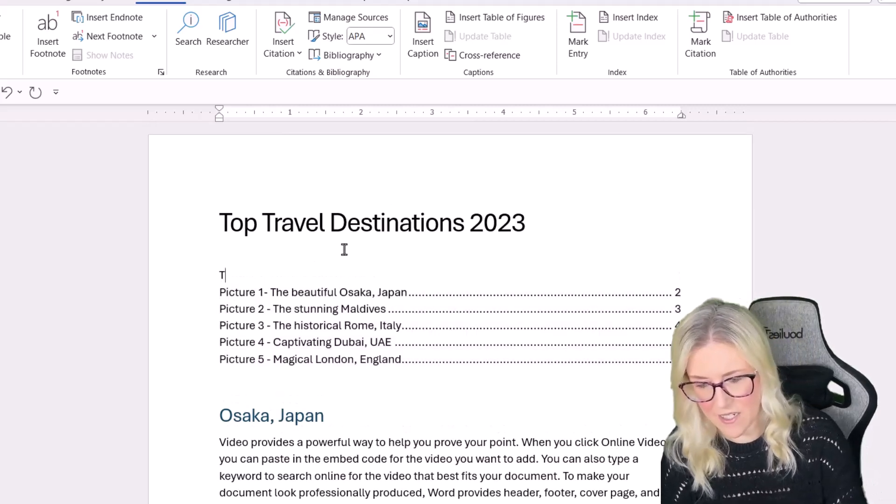
pyautogui.write('gures')
# Make the "Table of Figures" heading bold and increase its font size by three steps.
pyautogui.hotkey('shift', 'Left')
pyautogui.hotkey('shift', 'Left')
pyautogui.hotkey('shift', 'Left')
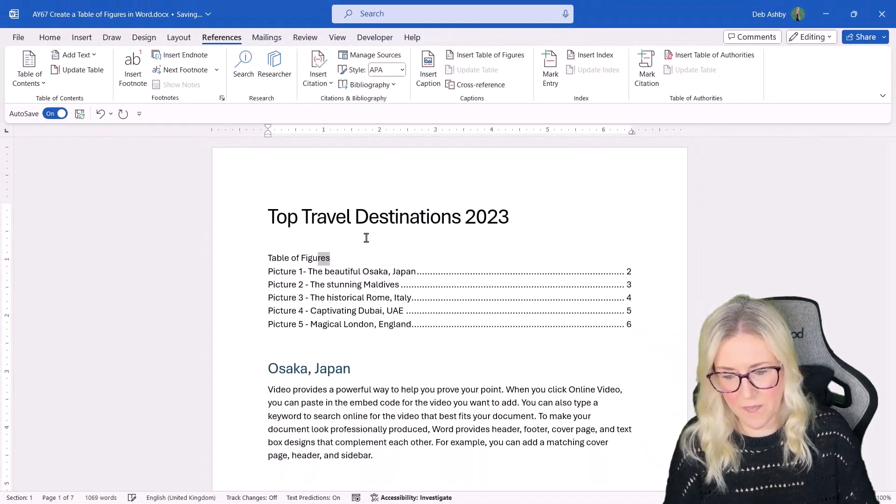
pyautogui.hotkey('shift', 'Home')
pyautogui.hotkey('ctrl', 'b')
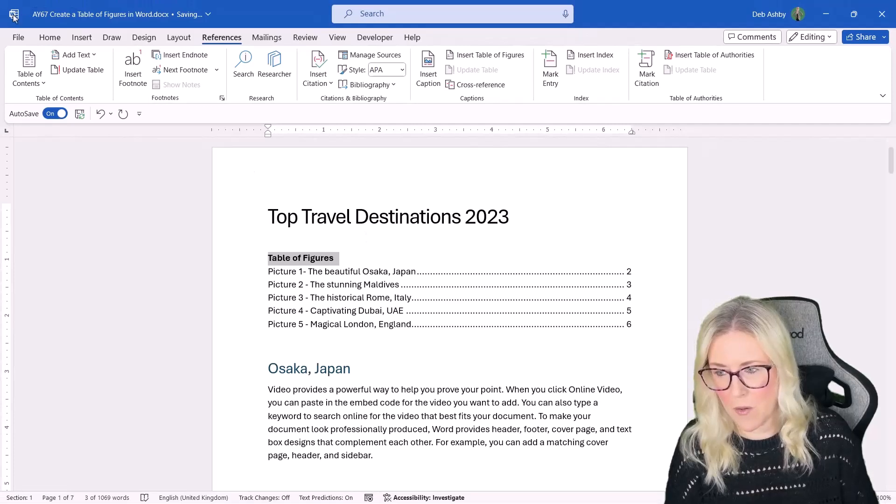
pyautogui.click(50, 37)
pyautogui.click(171, 60)
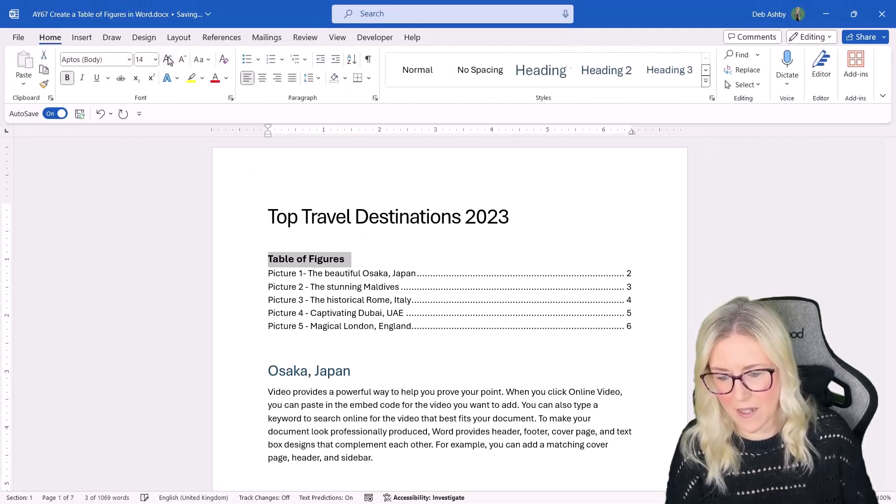
pyautogui.click(171, 59)
pyautogui.click(171, 59)
pyautogui.click(610, 210)
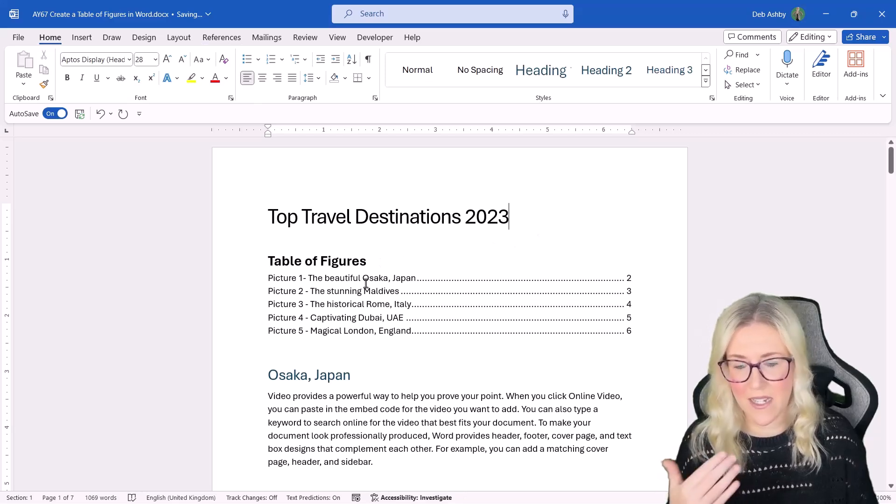
pyautogui.scroll(-3, 402, 302)
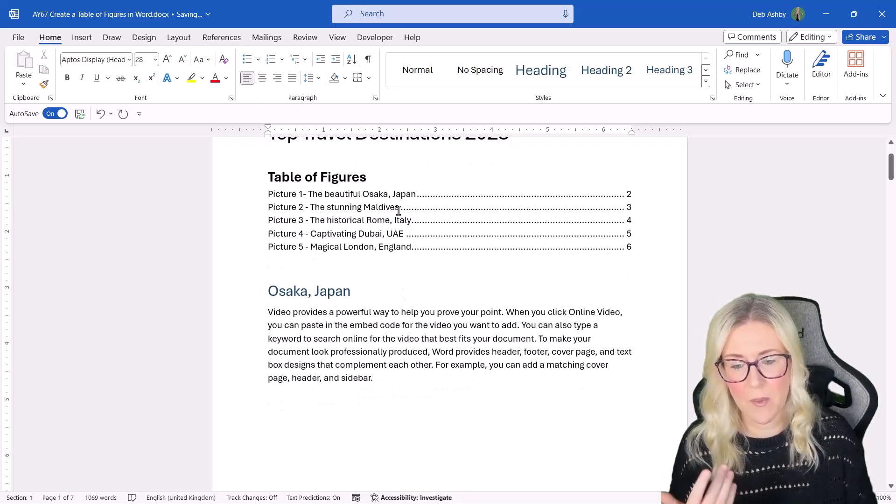
pyautogui.click(380, 195)
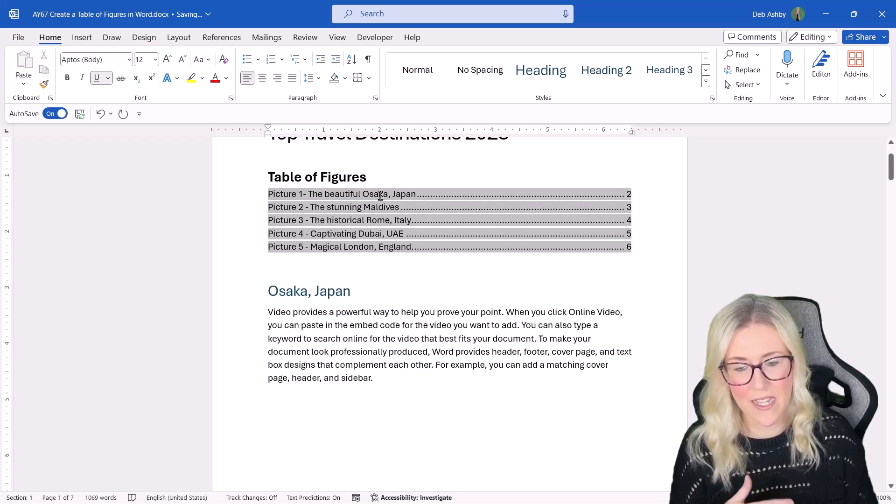
pyautogui.rightClick(380, 195)
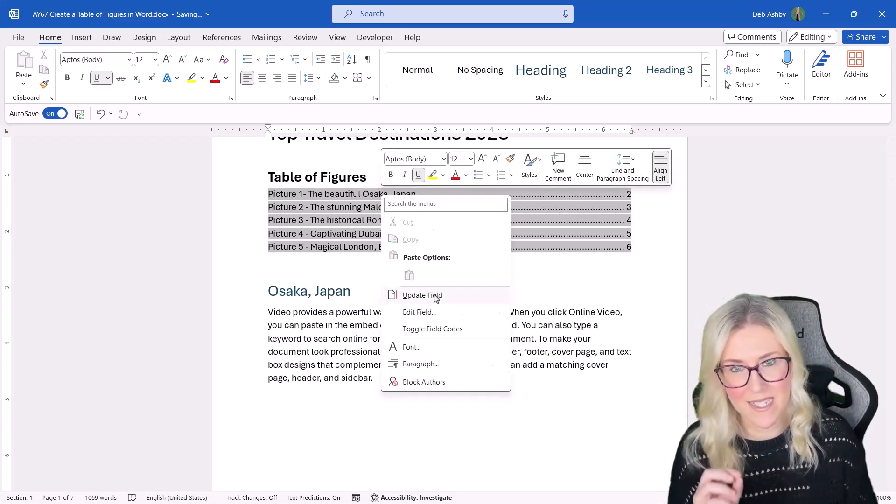
pyautogui.click(539, 291)
# Replace "beautiful" with "absolutely gorgeous" in the Picture 1 caption beneath the Osaka photo.
pyautogui.scroll(-7, 476, 272)
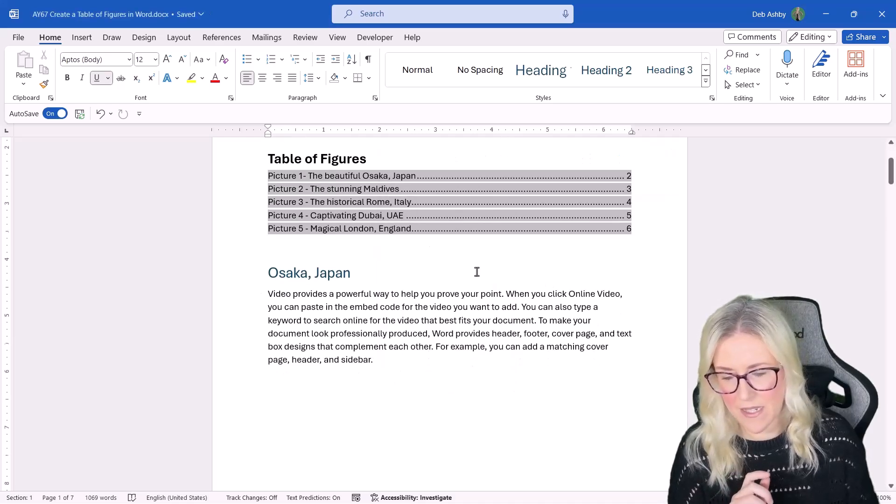
pyautogui.scroll(-5, 460, 260)
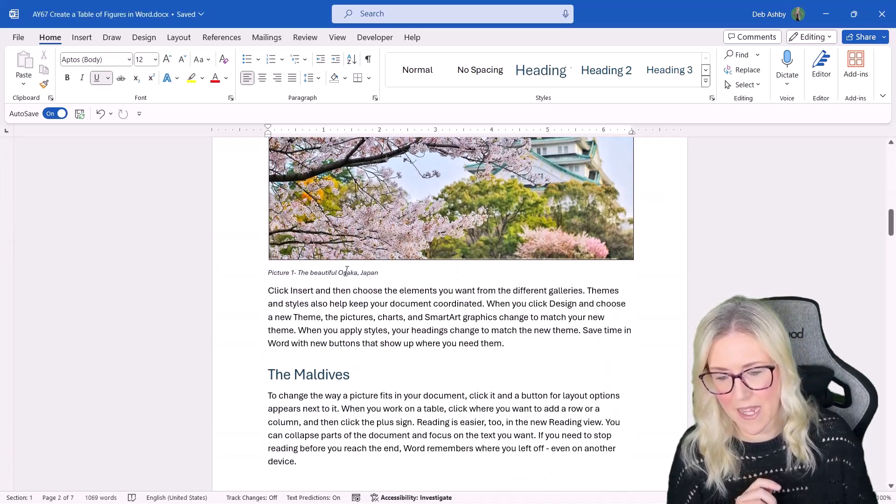
pyautogui.click(329, 274)
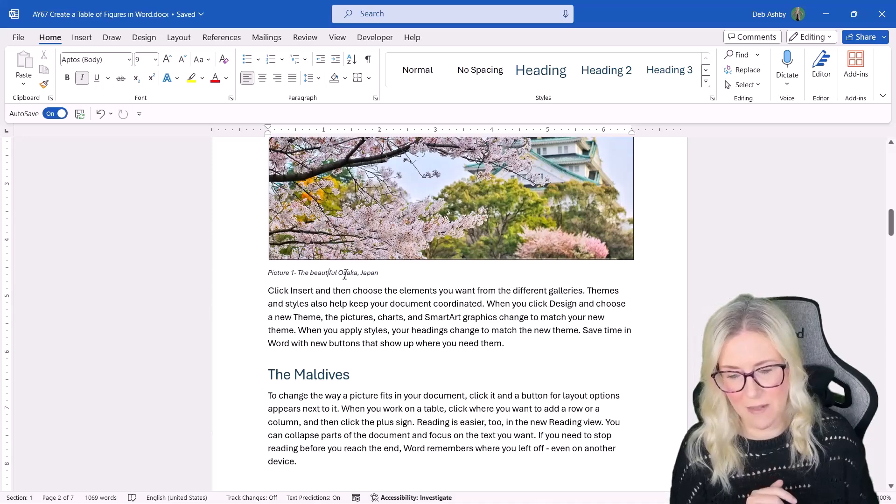
pyautogui.doubleClick(325, 275)
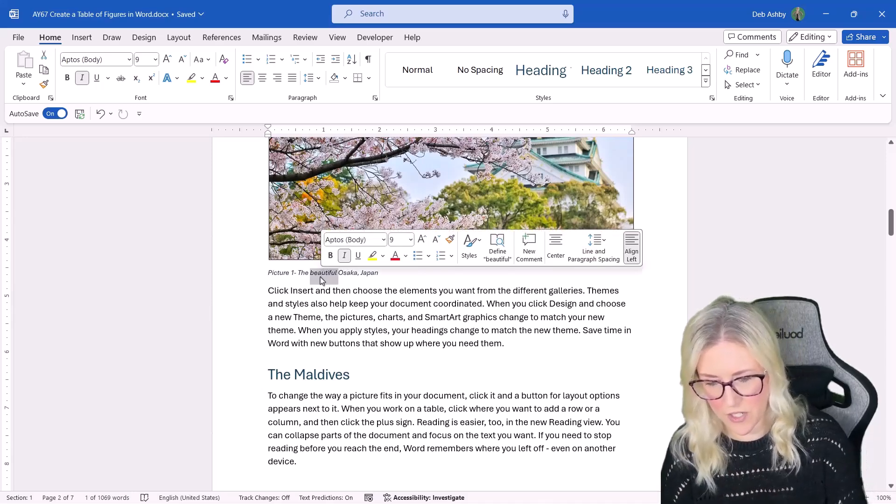
pyautogui.write('abs')
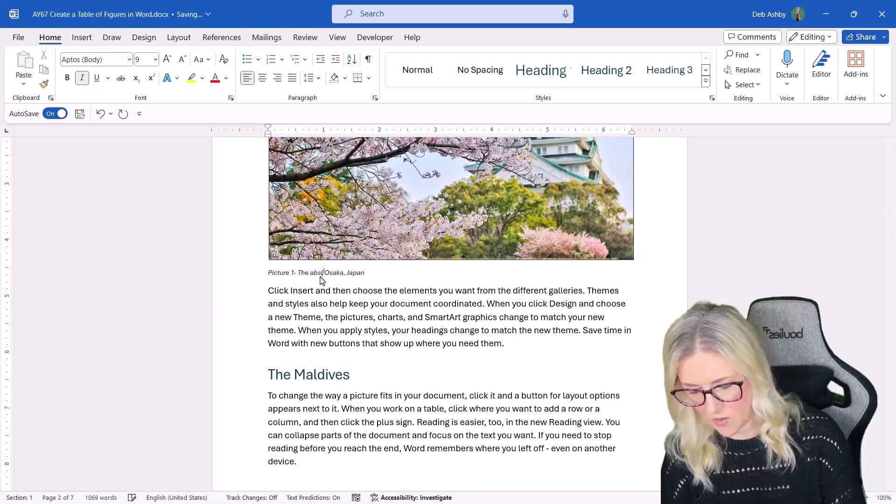
pyautogui.write('olutely')
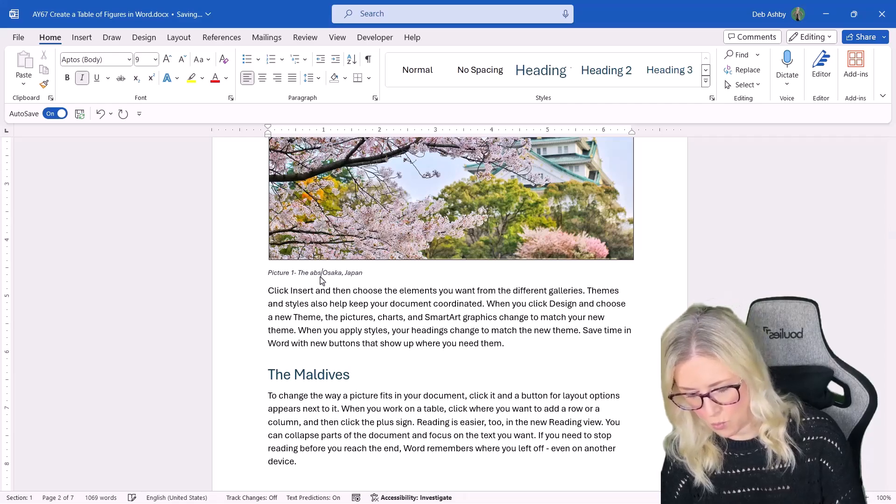
pyautogui.write(' go')
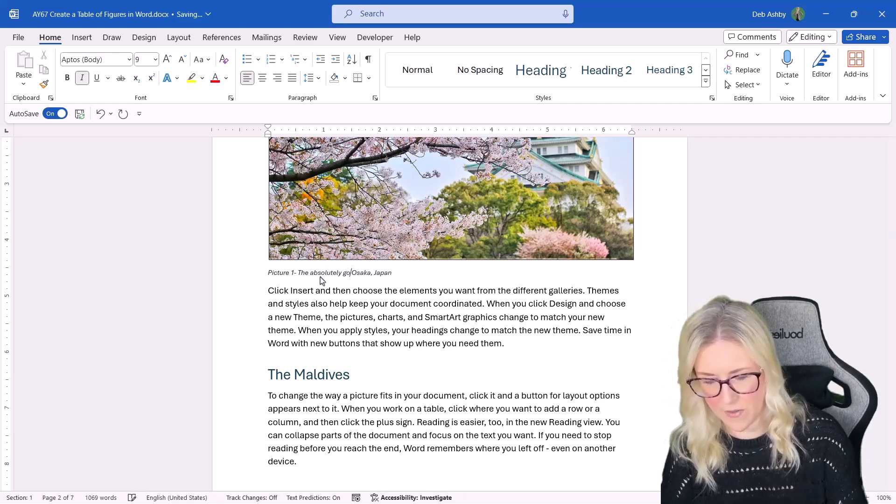
pyautogui.write('rgeous')
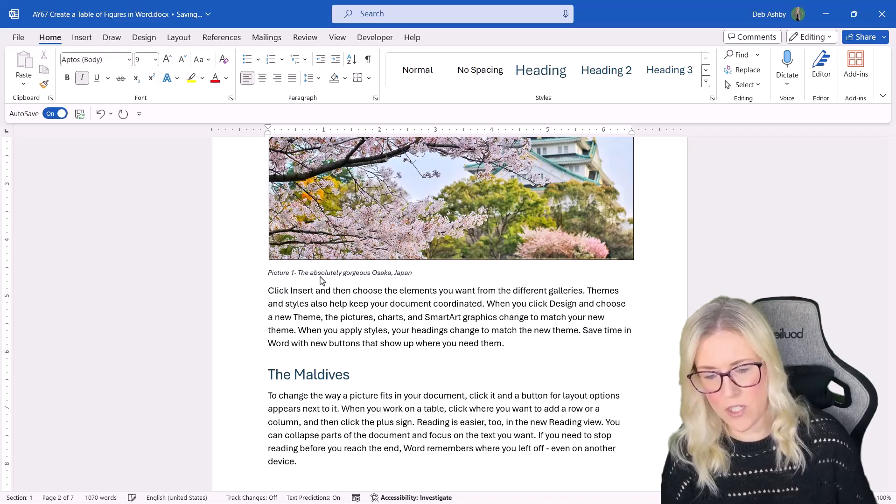
pyautogui.click(464, 309)
pyautogui.hotkey('ctrl', 'z')
# Update the entire table of figures, including the caption texts, to reflect the edited Picture 1 caption.
pyautogui.scroll(10, 440, 295)
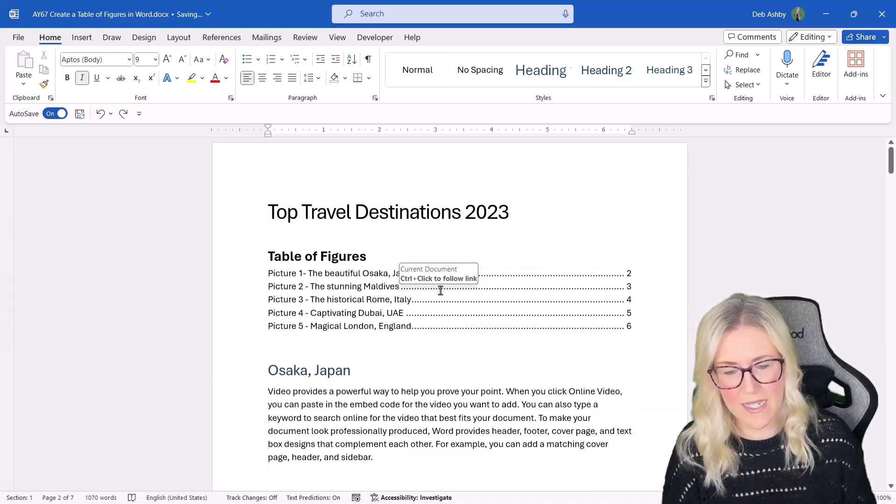
pyautogui.click(546, 216)
pyautogui.scroll(-2, 546, 217)
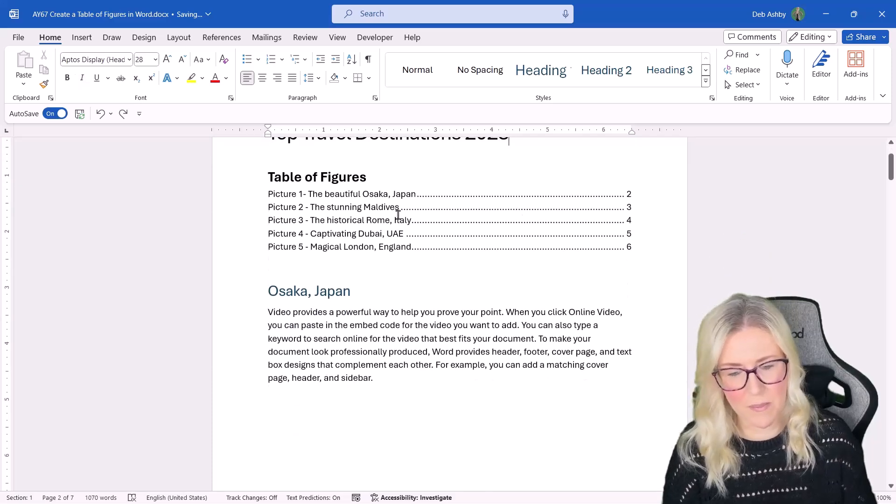
pyautogui.moveTo(240, 202); pyautogui.dragTo(240, 255)
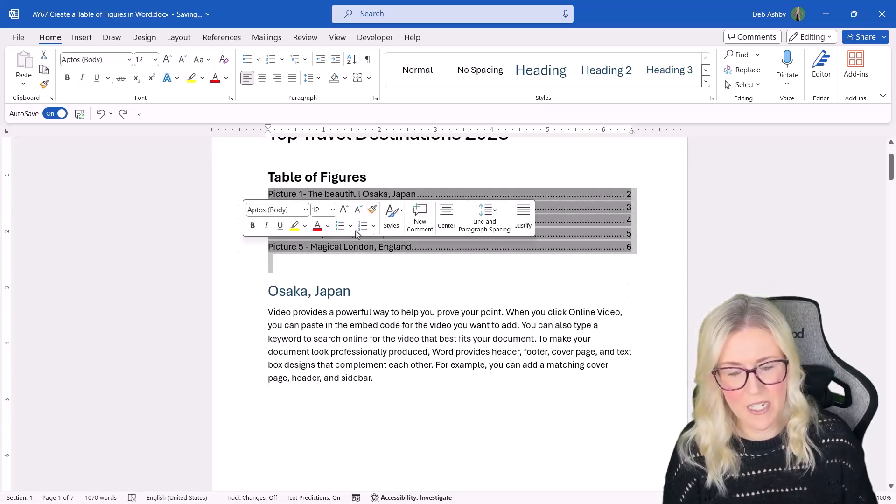
pyautogui.rightClick(566, 204)
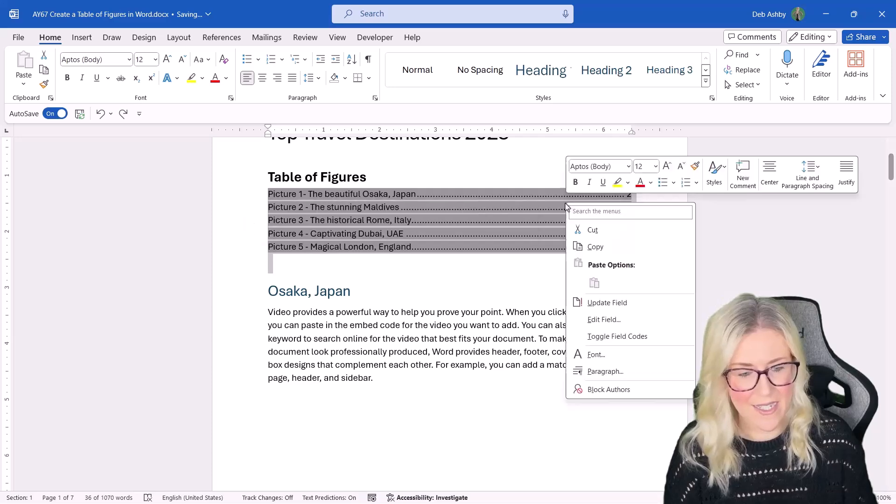
pyautogui.click(606, 304)
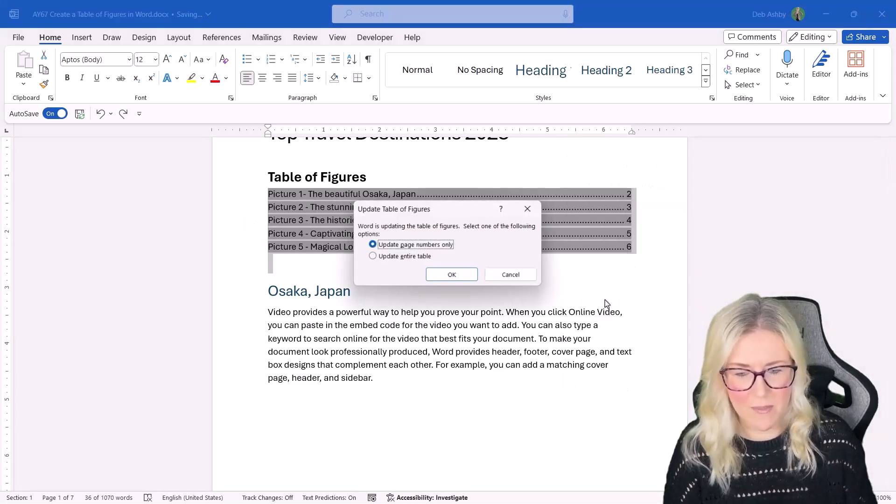
pyautogui.click(387, 258)
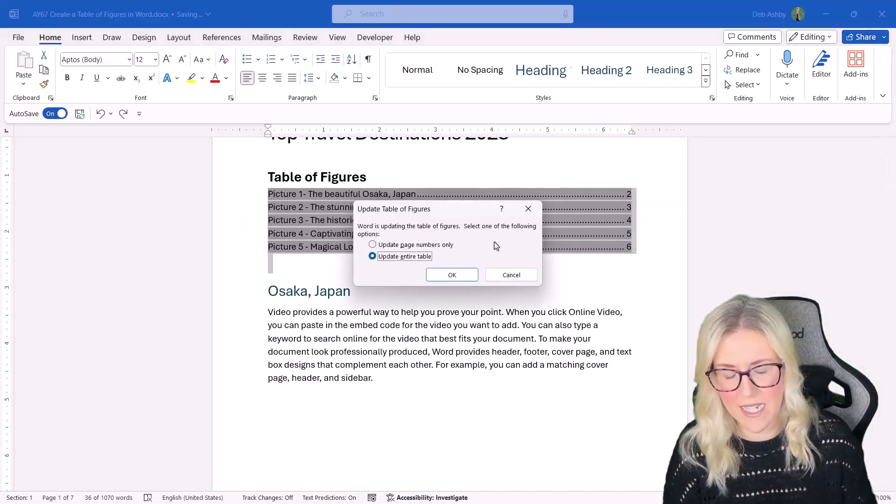
pyautogui.click(454, 275)
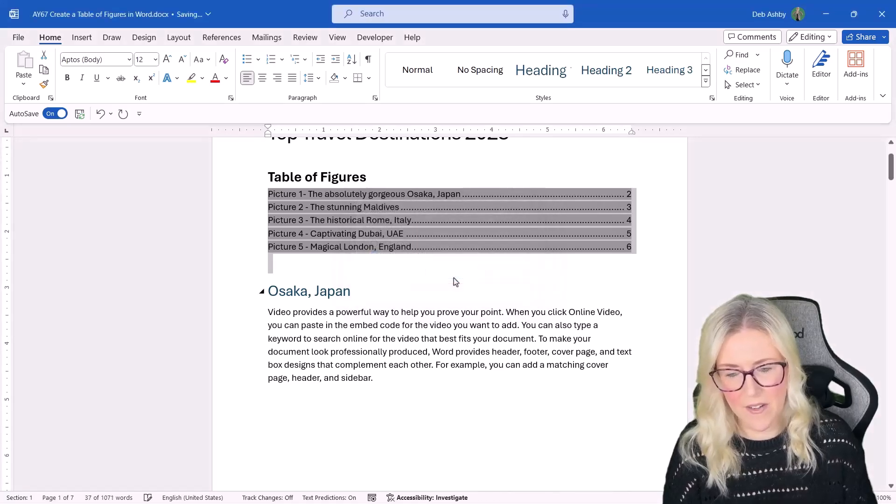
pyautogui.click(368, 274)
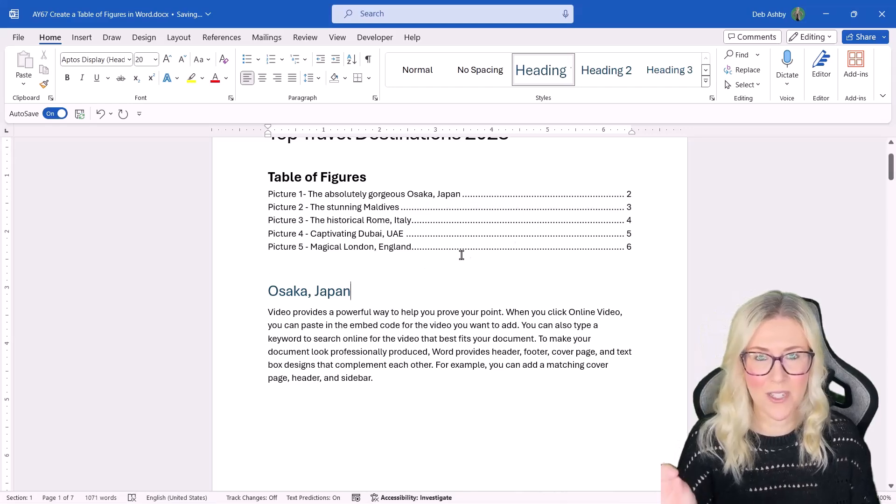
pyautogui.scroll(3, 479, 260)
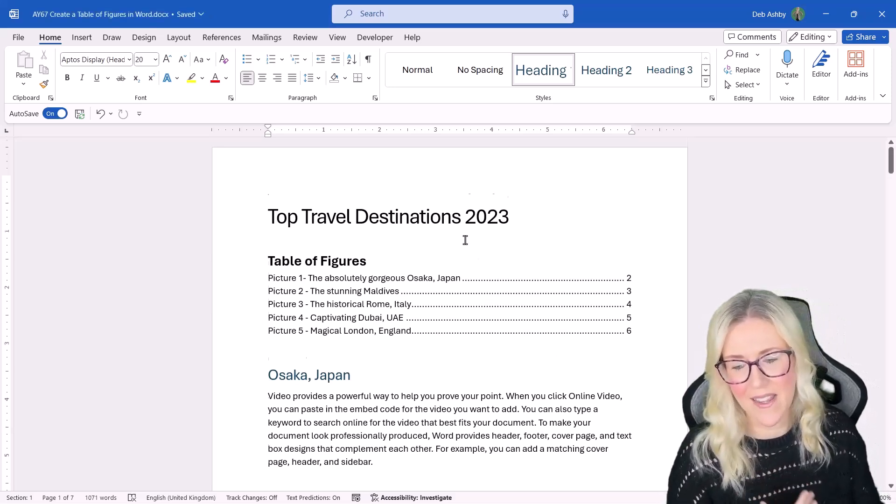
pyautogui.scroll(-2, 465, 241)
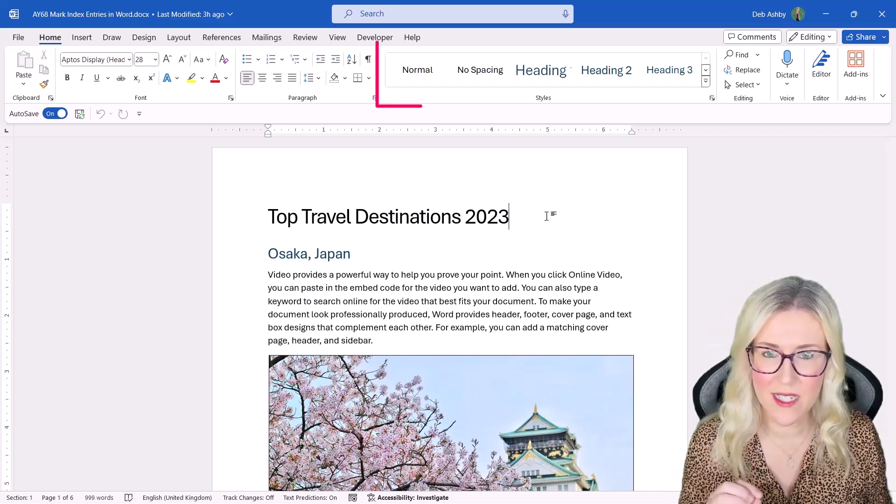
pyautogui.click(336, 255)
pyautogui.scroll(-4, 412, 256)
pyautogui.scroll(-4, 413, 258)
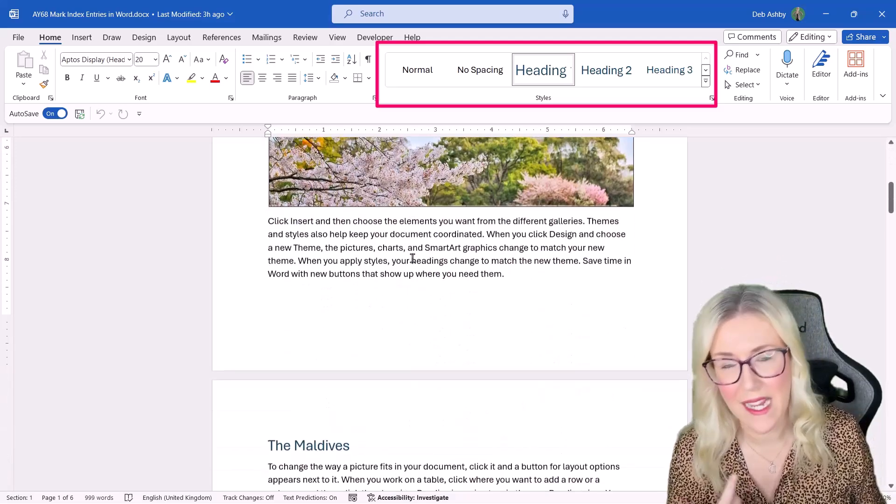
pyautogui.scroll(7, 413, 258)
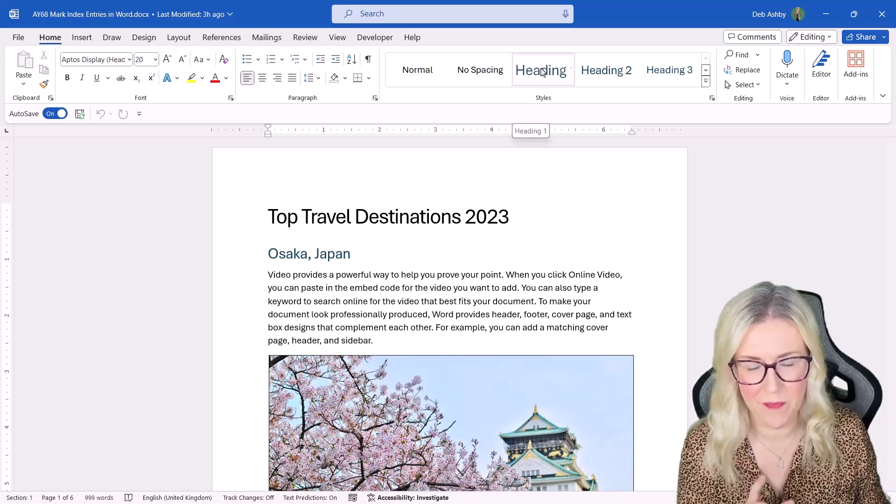
pyautogui.click(349, 257)
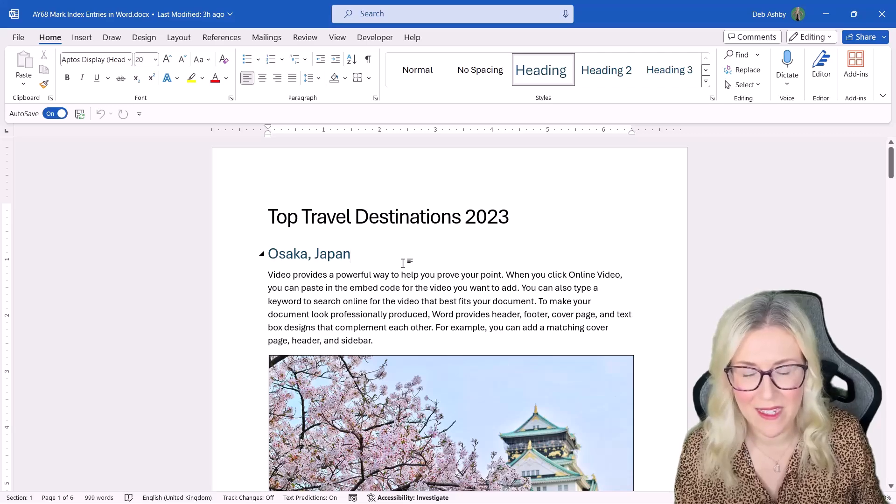
# Mark the heading "Osaka, Japan" as a main index entry for the current page.
pyautogui.scroll(-1, 403, 262)
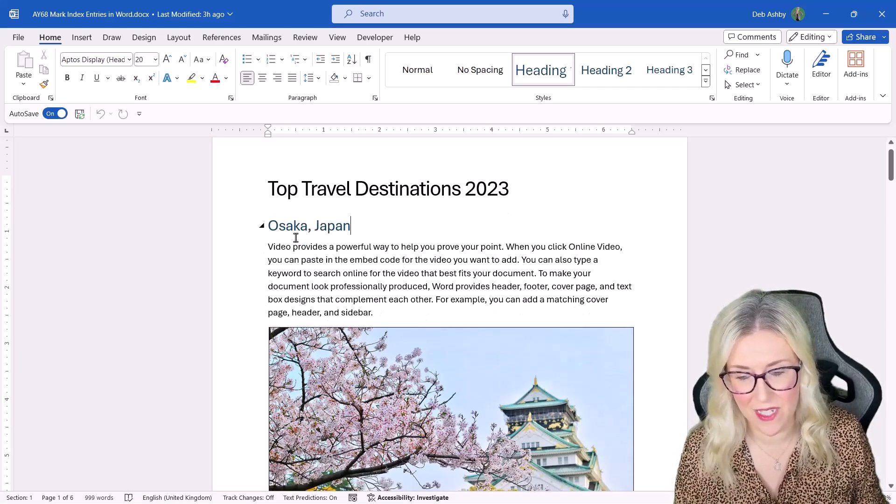
pyautogui.click(231, 235)
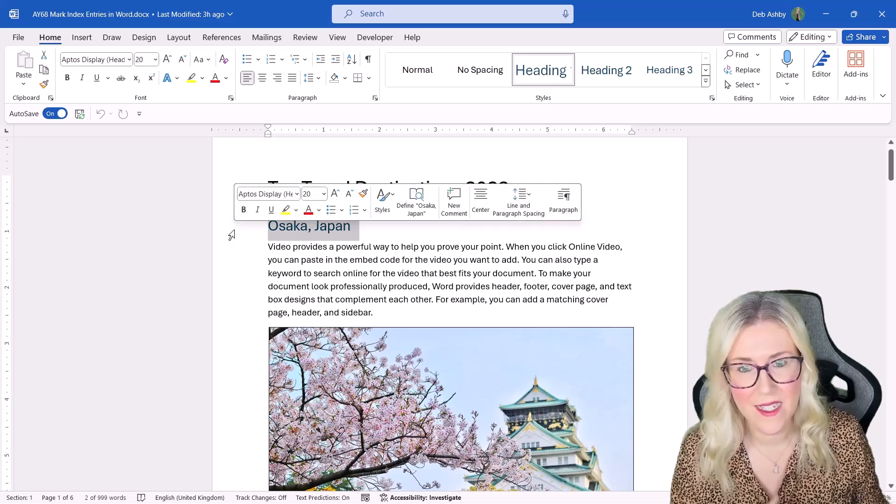
pyautogui.click(222, 39)
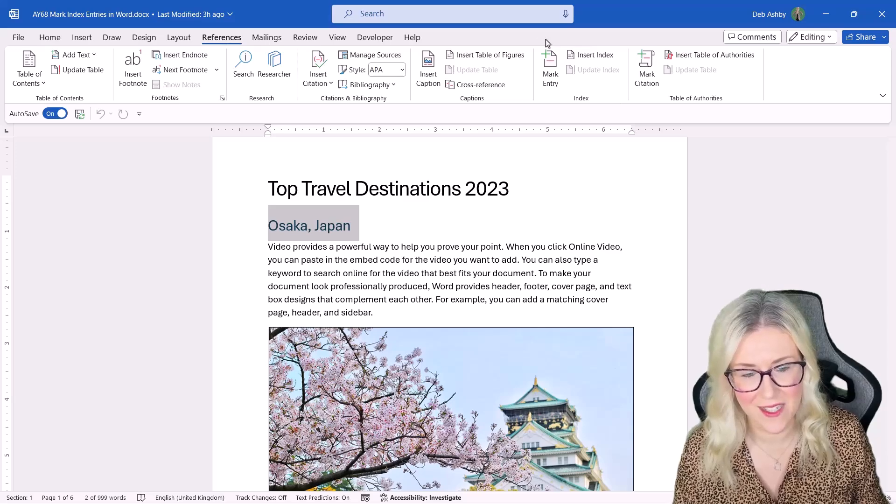
pyautogui.click(552, 70)
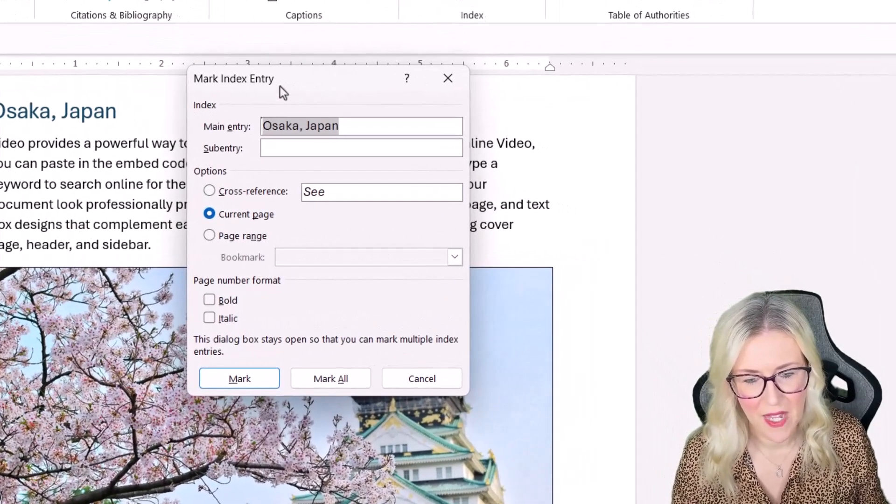
pyautogui.moveTo(300, 94); pyautogui.dragTo(243, 43)
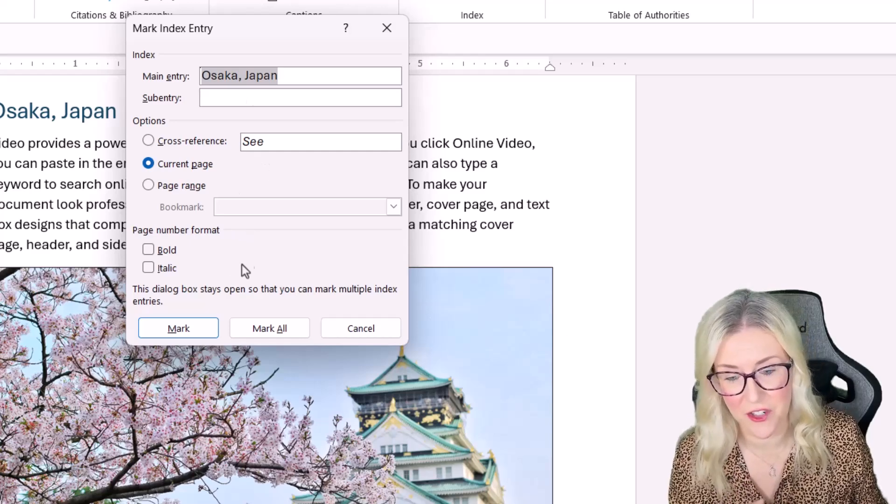
pyautogui.click(184, 333)
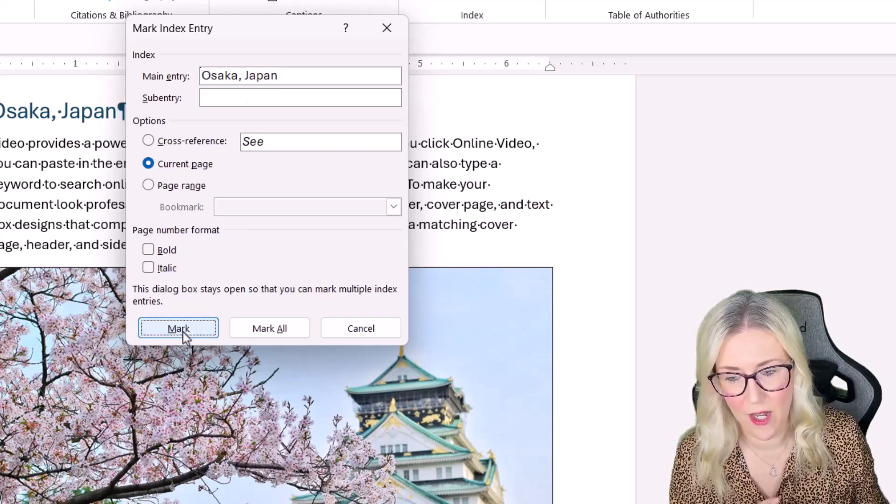
# Move the Mark Index Entry dialog clear of the text and mark the heading "The Maldives" as a main index entry.
pyautogui.moveTo(244, 40); pyautogui.dragTo(469, 38)
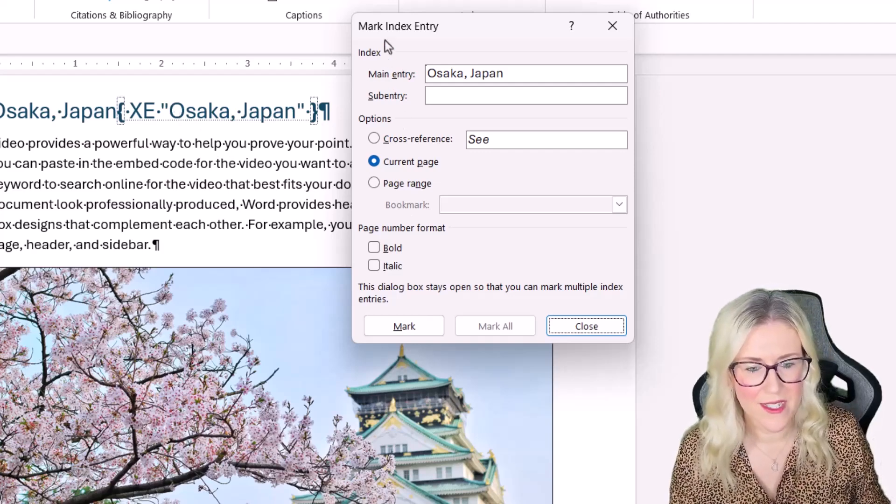
pyautogui.moveTo(387, 30)
pyautogui.mouseDown()
pyautogui.moveTo(298, 58)
pyautogui.moveTo(382, 43)
pyautogui.mouseUp()
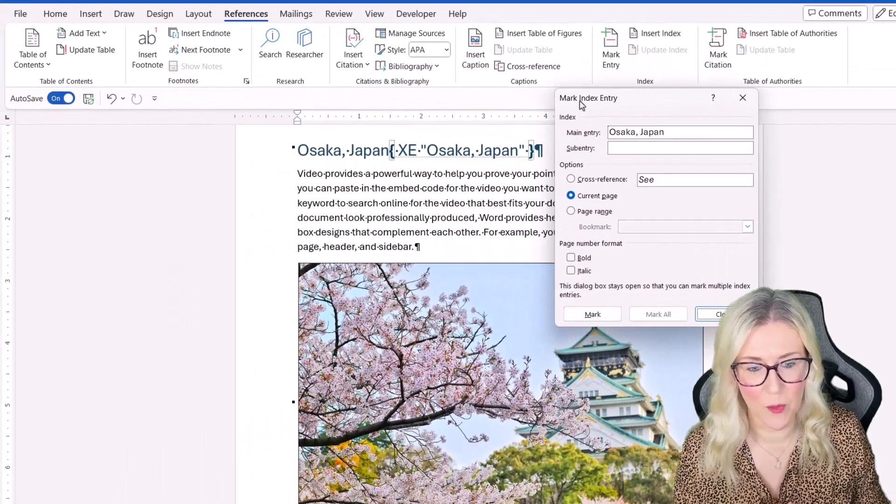
pyautogui.moveTo(580, 101); pyautogui.dragTo(591, 104)
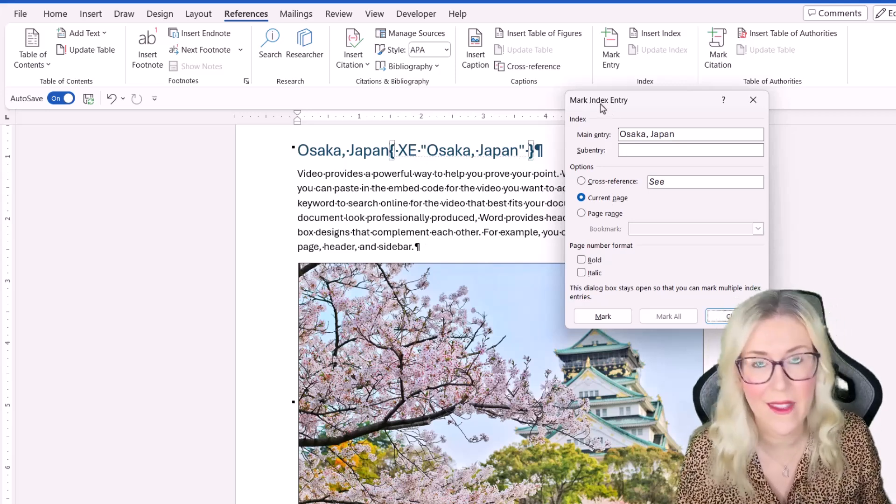
pyautogui.moveTo(602, 105); pyautogui.dragTo(104, 112)
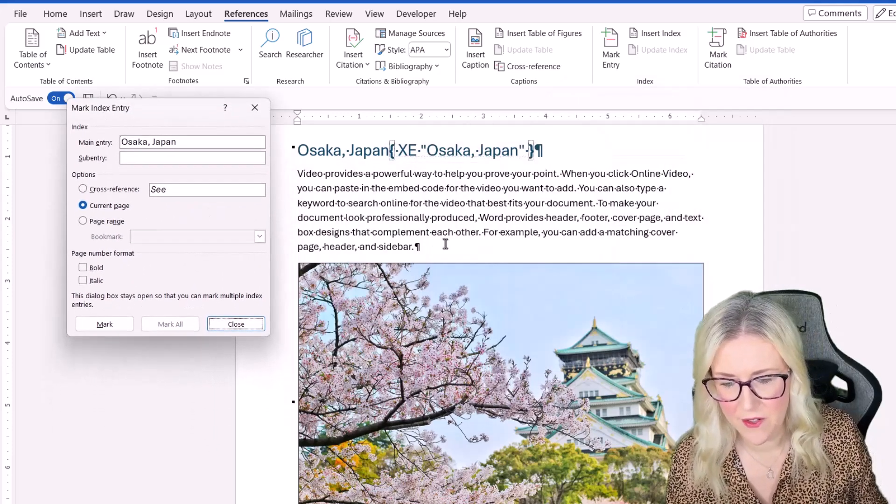
pyautogui.scroll(-10, 445, 244)
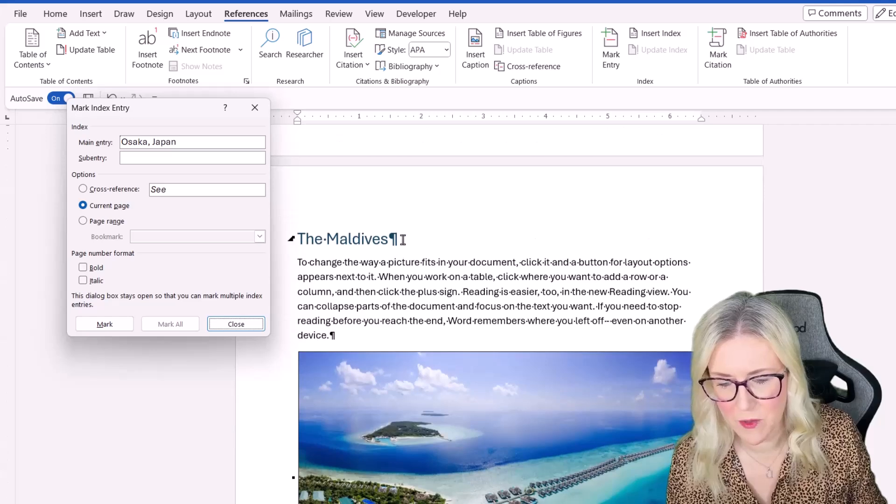
pyautogui.click(403, 239)
pyautogui.moveTo(301, 239); pyautogui.dragTo(410, 240)
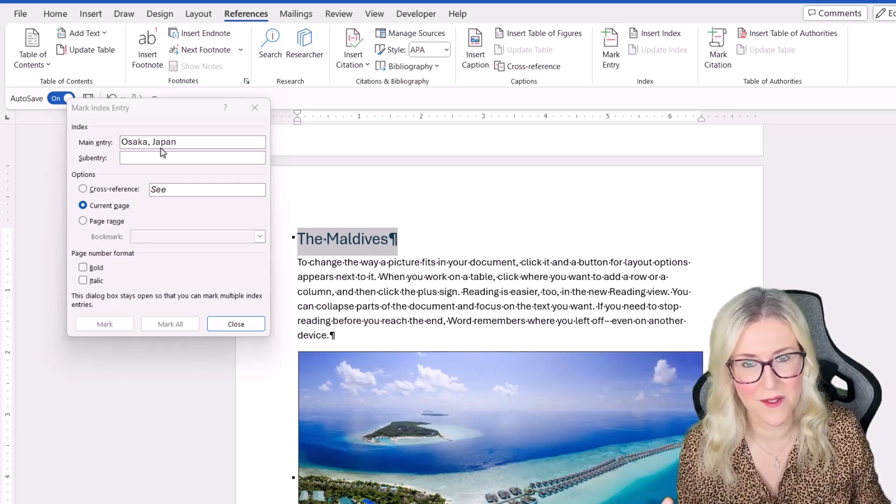
pyautogui.click(168, 114)
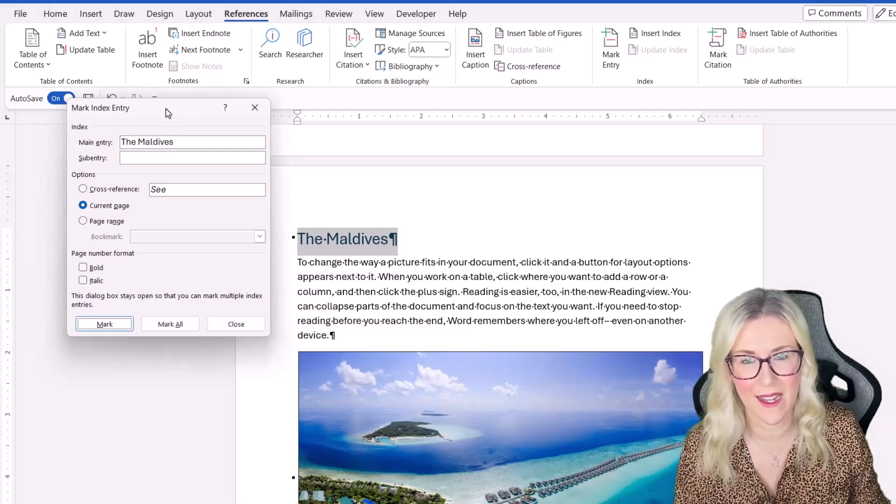
pyautogui.click(104, 324)
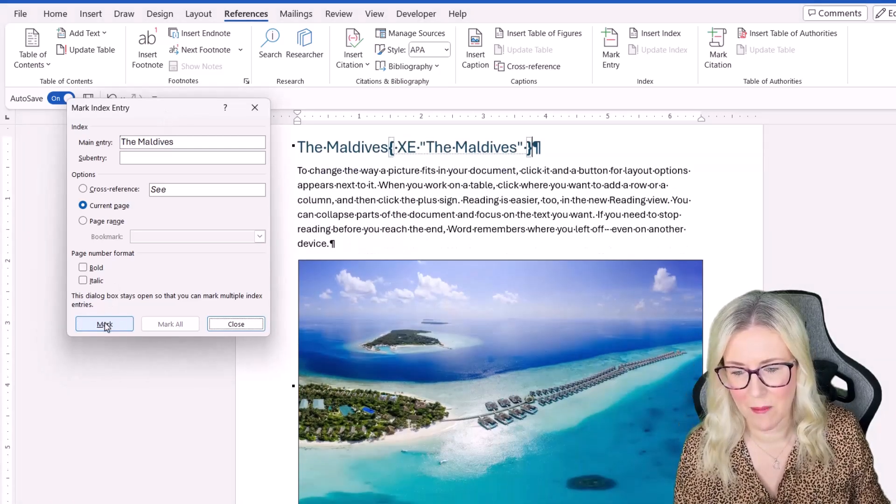
# Mark the heading "Rome, Italy" as a main index entry for the current page.
pyautogui.scroll(-15, 472, 286)
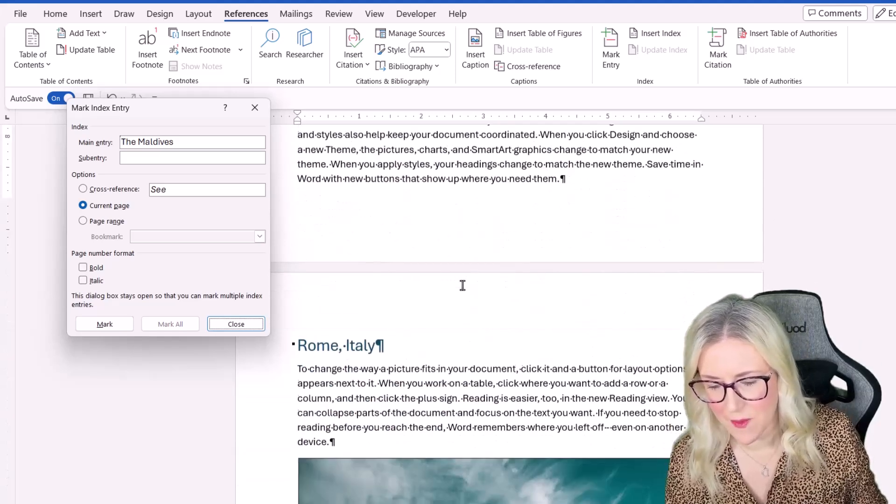
pyautogui.moveTo(393, 286); pyautogui.dragTo(294, 282)
pyautogui.click(206, 266)
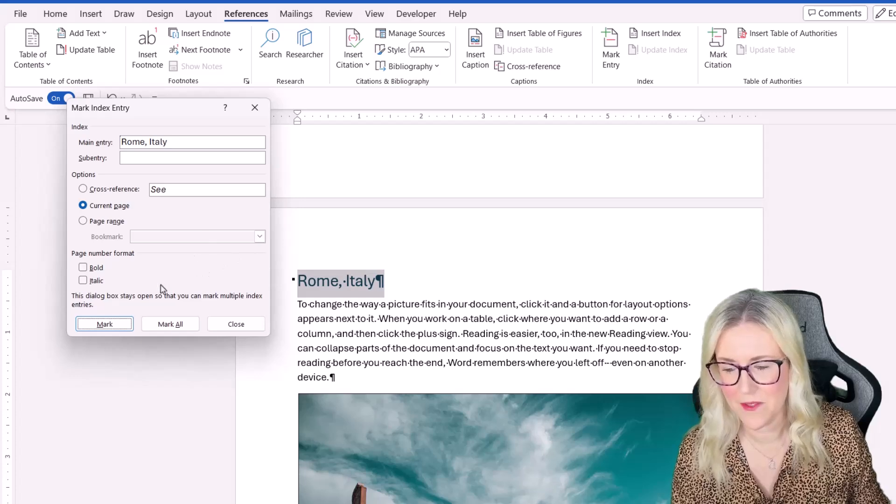
pyautogui.click(110, 325)
# Mark the heading "Dubai, UAE" as a main index entry for the current page.
pyautogui.scroll(-10, 395, 321)
pyautogui.click(395, 321)
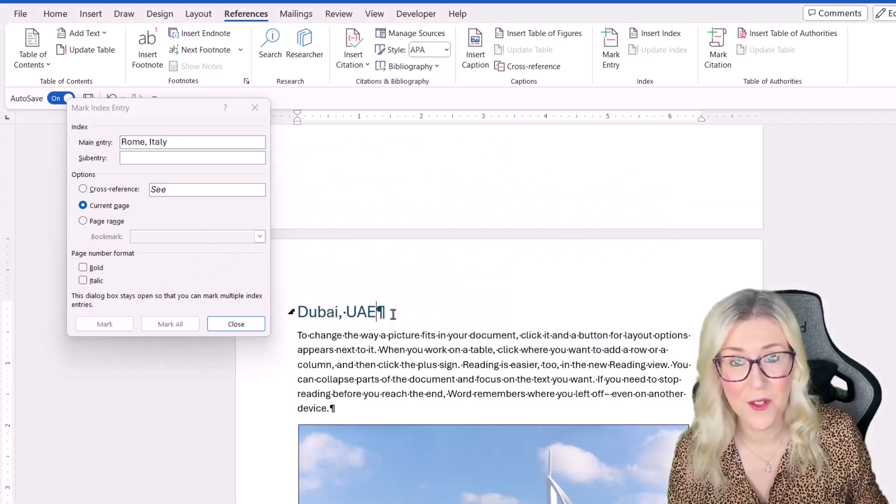
pyautogui.moveTo(392, 312); pyautogui.dragTo(295, 312)
pyautogui.click(152, 280)
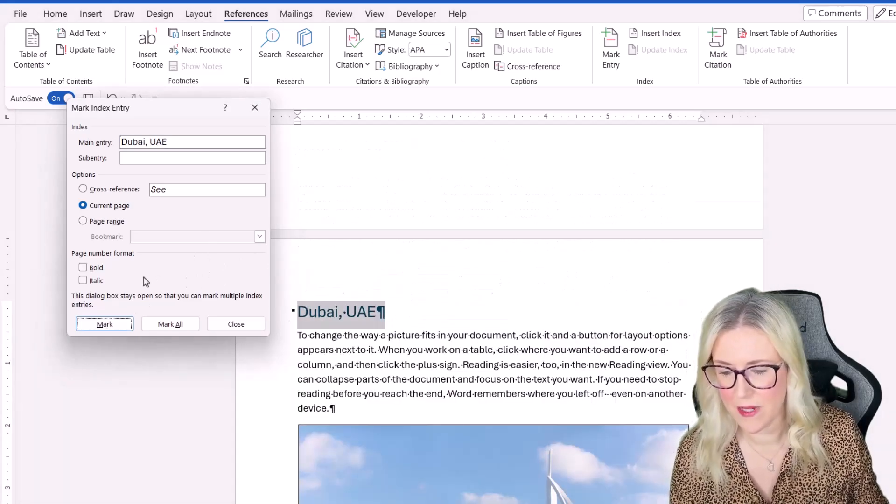
pyautogui.click(94, 322)
# Mark the heading "London, England" as a main index entry and close the Mark Index Entry dialog.
pyautogui.scroll(-10, 410, 296)
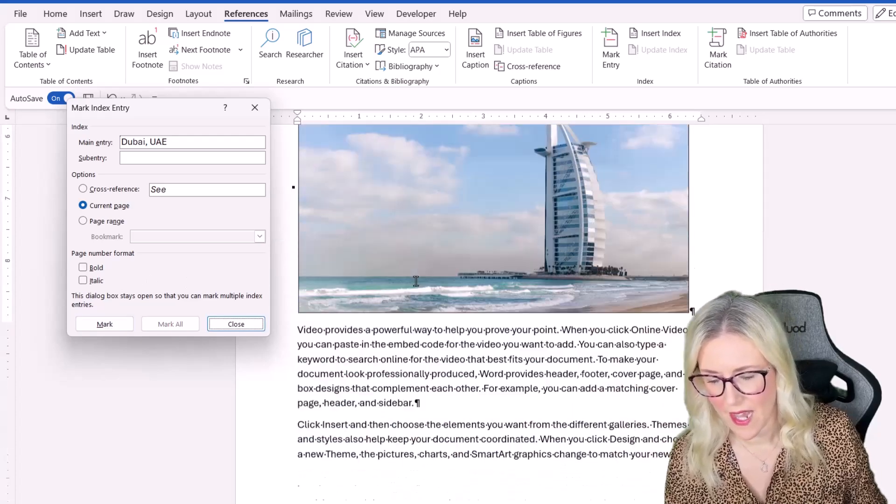
pyautogui.scroll(-5, 416, 279)
pyautogui.scroll(4, 415, 279)
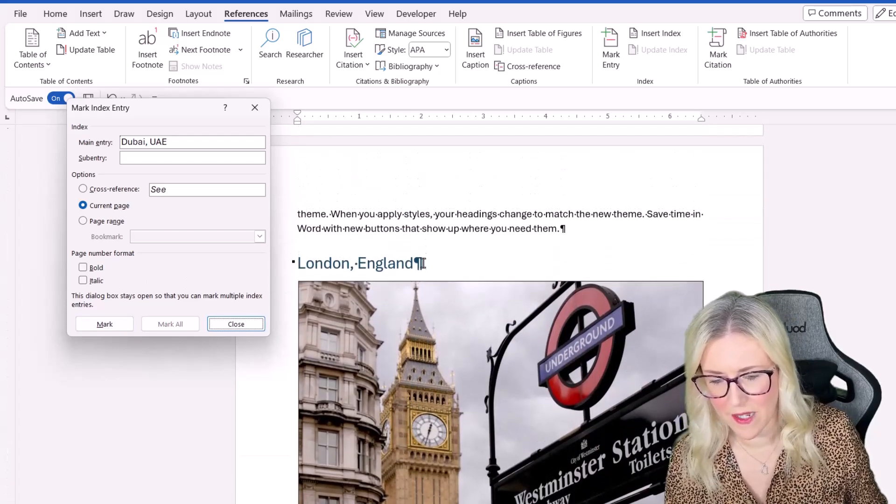
pyautogui.click(431, 268)
pyautogui.moveTo(426, 264); pyautogui.dragTo(301, 272)
pyautogui.click(219, 279)
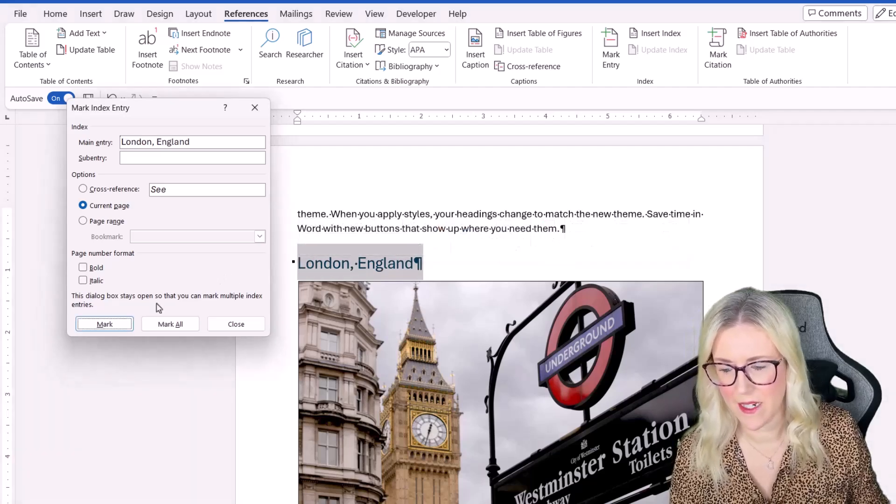
pyautogui.click(111, 326)
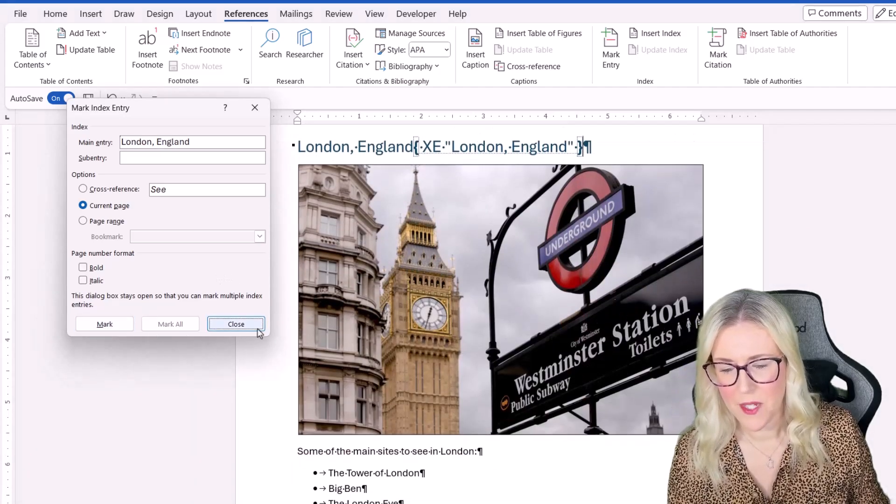
pyautogui.click(256, 329)
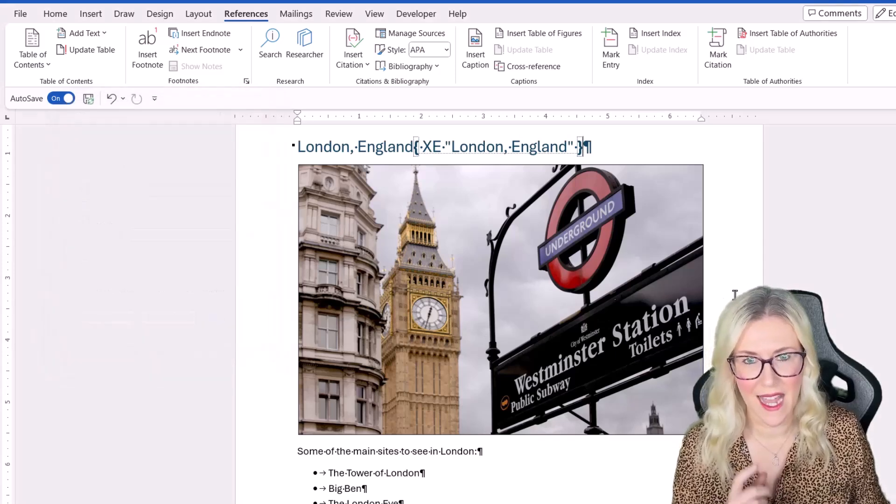
# Mark "The Tower of London" in the bulleted list of London sites as a main index entry.
pyautogui.scroll(-3, 742, 284)
pyautogui.scroll(-2, 742, 283)
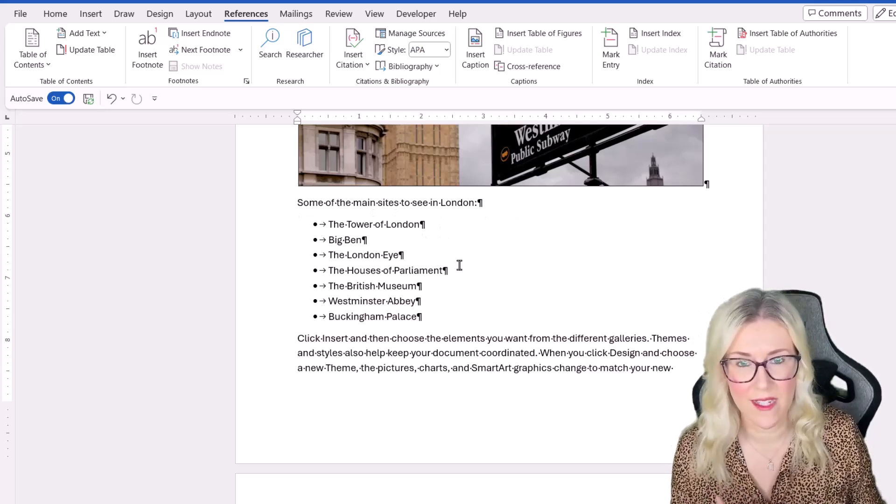
pyautogui.click(329, 224)
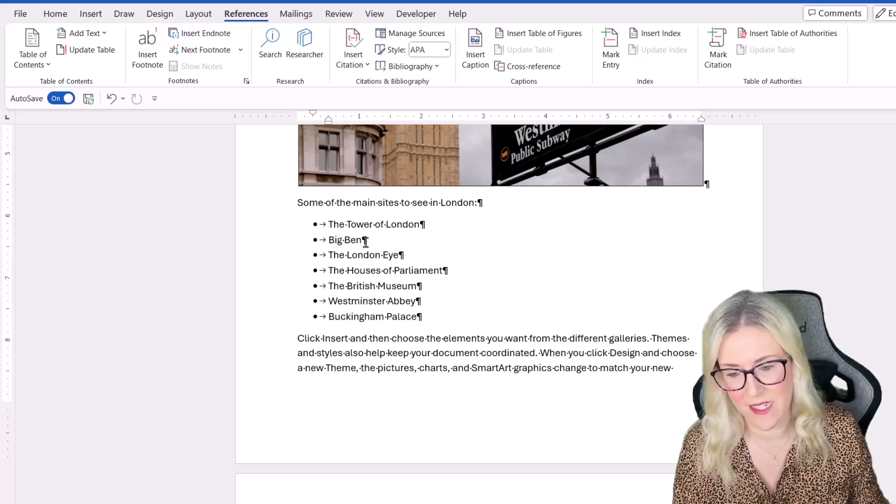
pyautogui.click(355, 226)
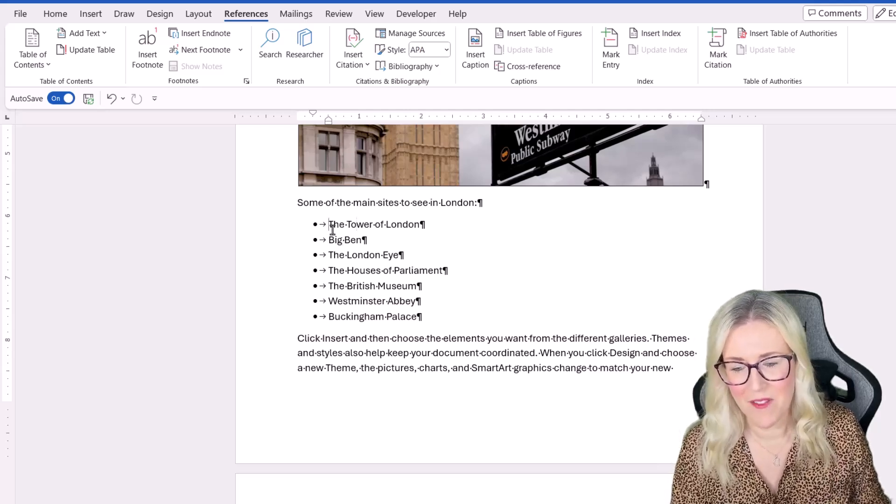
pyautogui.moveTo(330, 225); pyautogui.dragTo(425, 226)
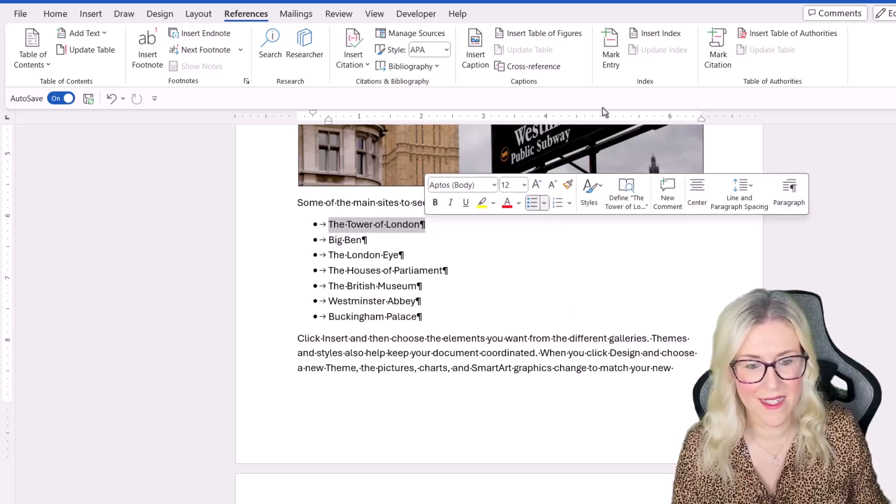
pyautogui.click(610, 53)
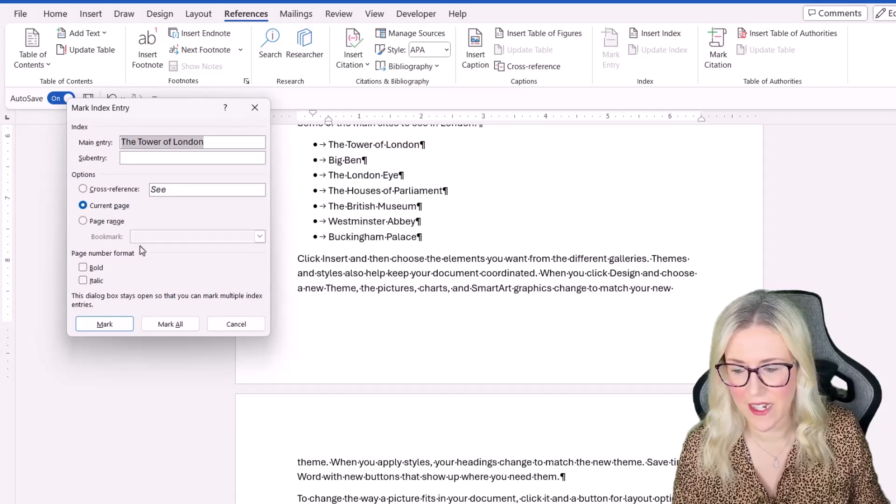
pyautogui.click(115, 333)
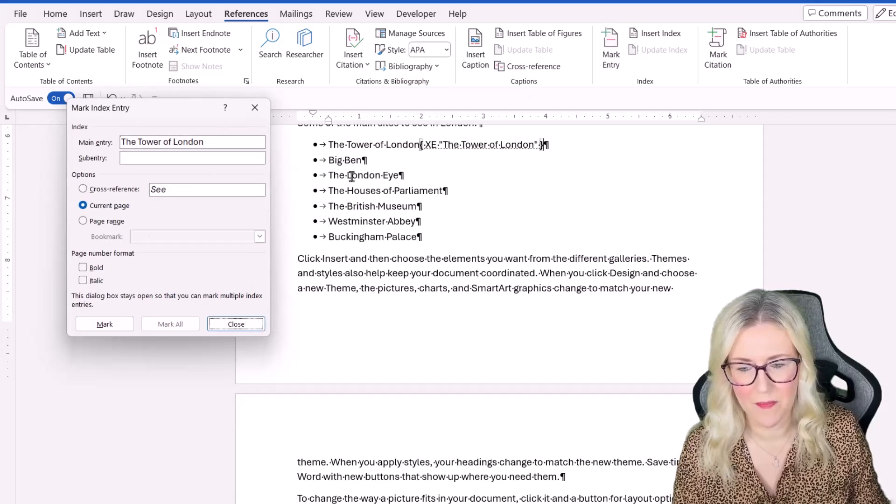
# Mark "Big Ben" and the remaining London sites in the bulleted list as main index entries, and close the Mark Index Entry dialog.
pyautogui.click(354, 162)
pyautogui.moveTo(367, 162); pyautogui.dragTo(328, 161)
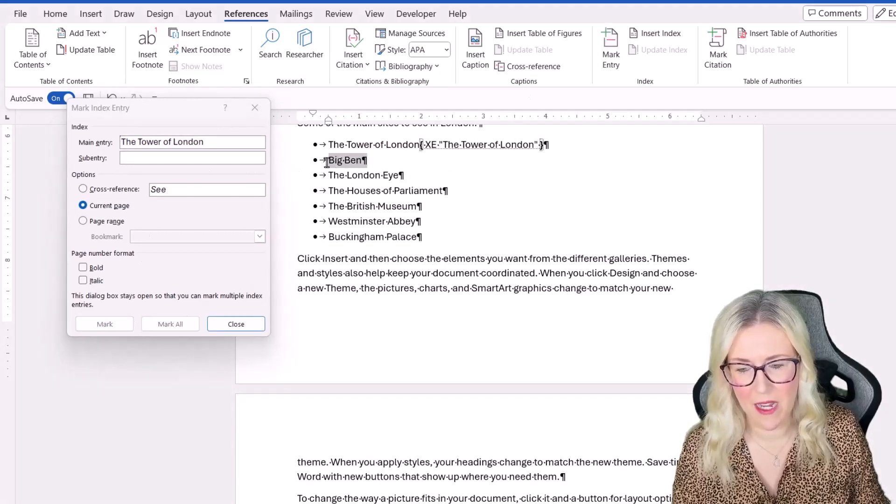
pyautogui.click(115, 322)
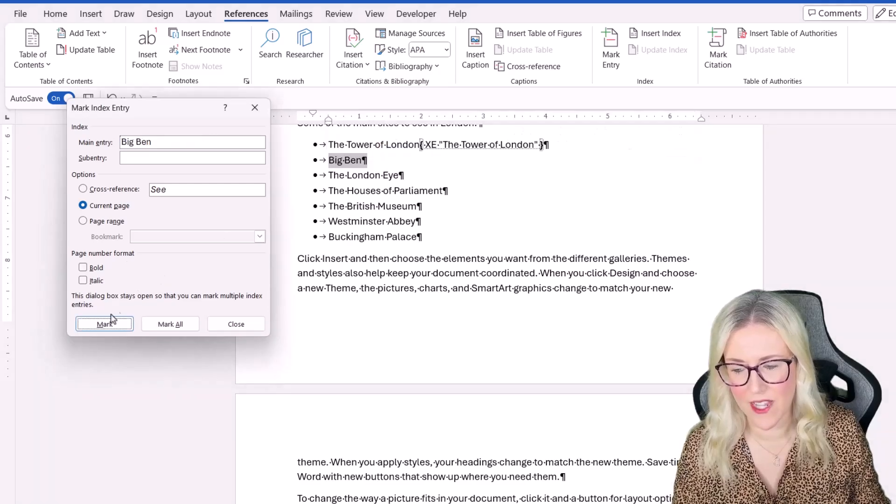
pyautogui.click(107, 321)
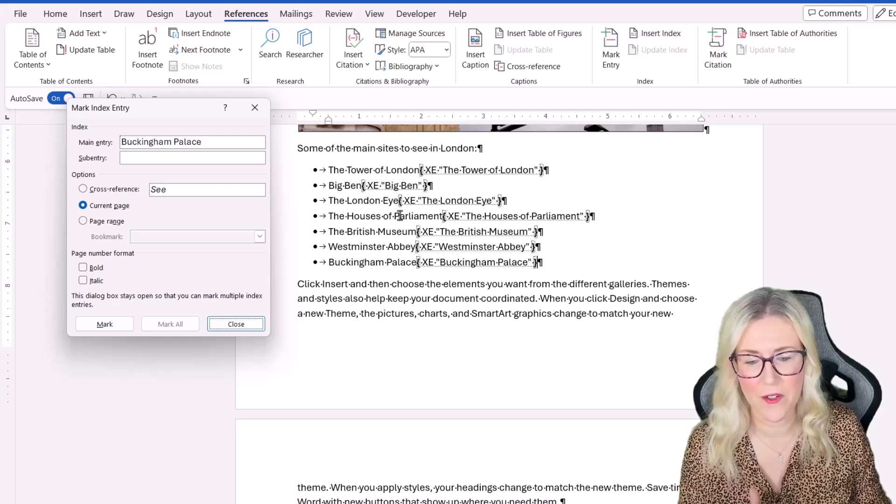
pyautogui.click(238, 324)
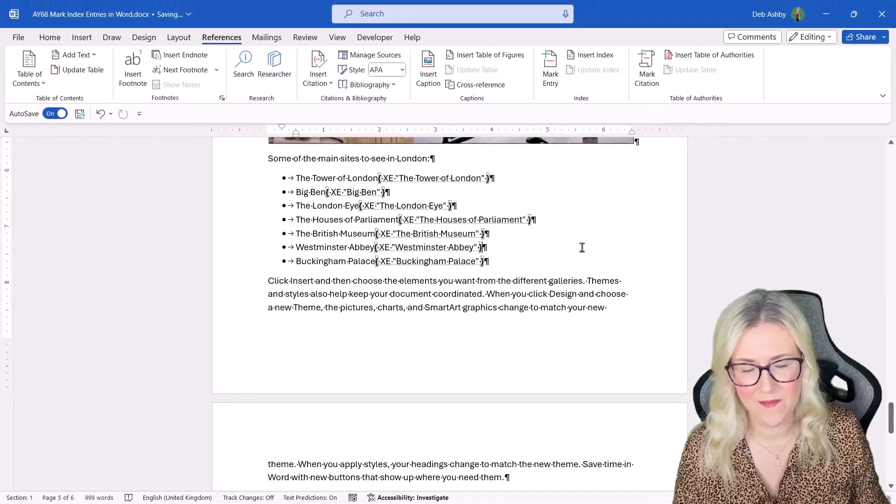
# Enter the title "Index" in the empty paragraph at the end of the document.
pyautogui.scroll(-8, 582, 248)
pyautogui.click(282, 222)
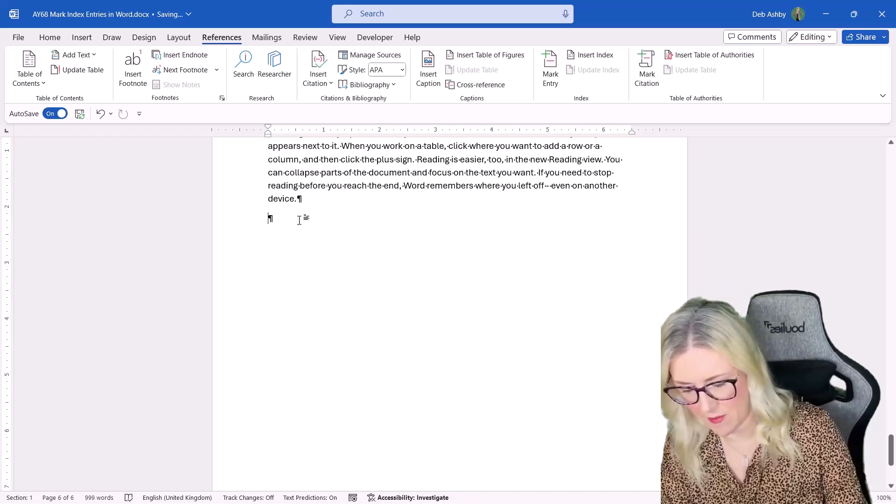
pyautogui.write('Index')
# Format the "Index" title at the end of the document as bold, 18 pt text.
pyautogui.click(236, 223)
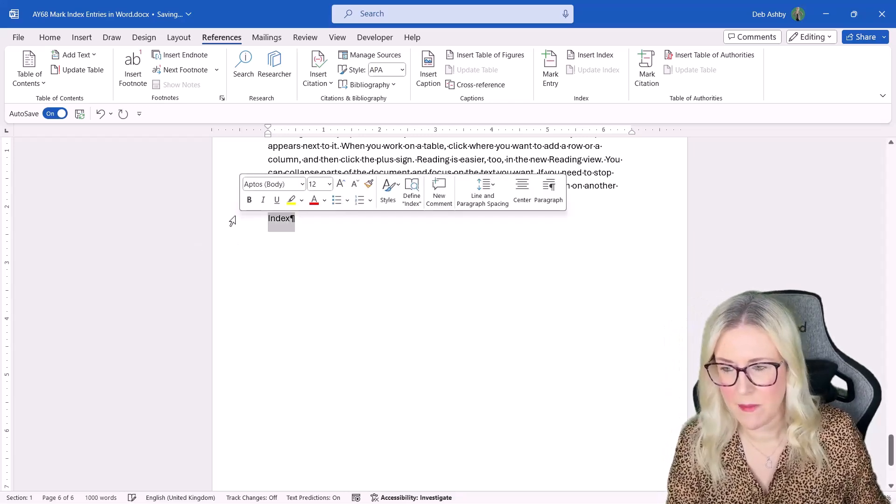
pyautogui.click(50, 37)
pyautogui.click(167, 60)
pyautogui.click(167, 59)
pyautogui.click(167, 59)
pyautogui.click(66, 78)
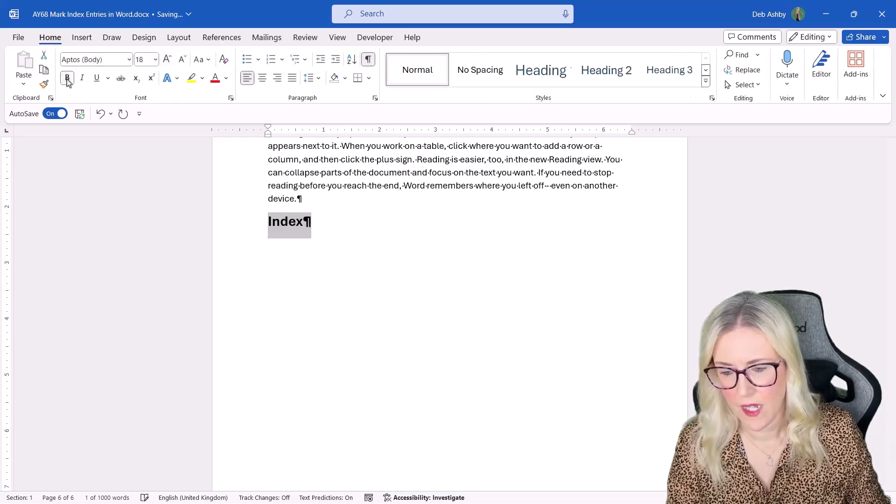
# Add a new paragraph below the "Index" title and set it to non-bold 12 pt text.
pyautogui.click(327, 228)
pyautogui.press('Return')
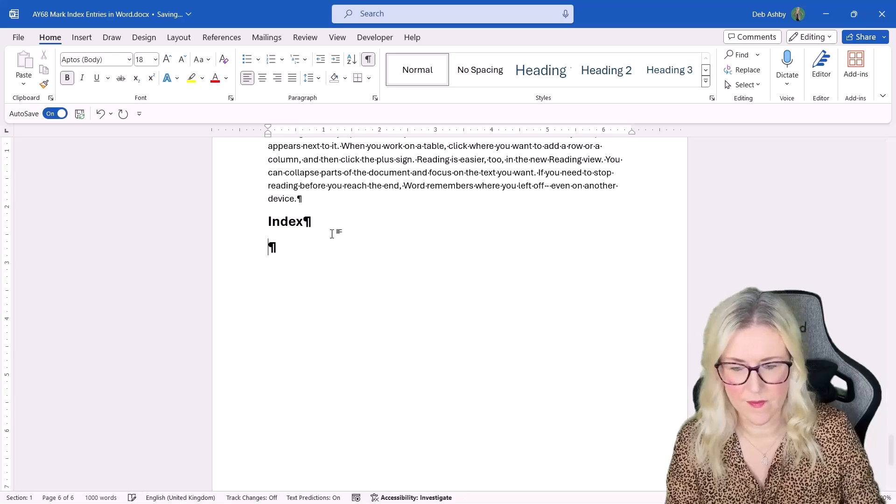
pyautogui.click(155, 60)
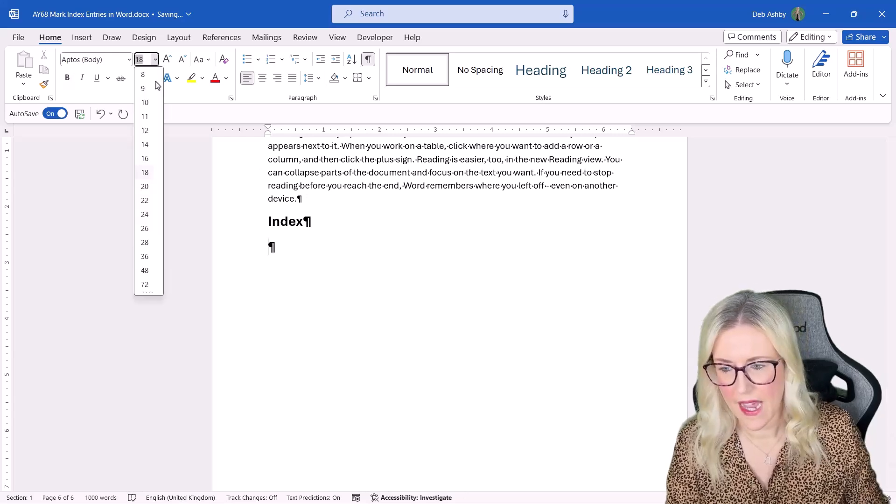
pyautogui.click(145, 130)
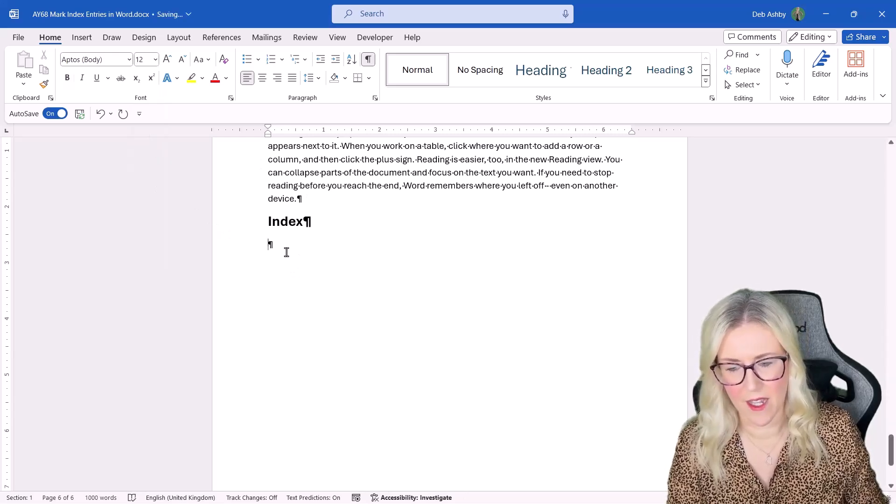
# Start inserting an index in the empty paragraph below the title and set its format to Classic.
pyautogui.click(223, 39)
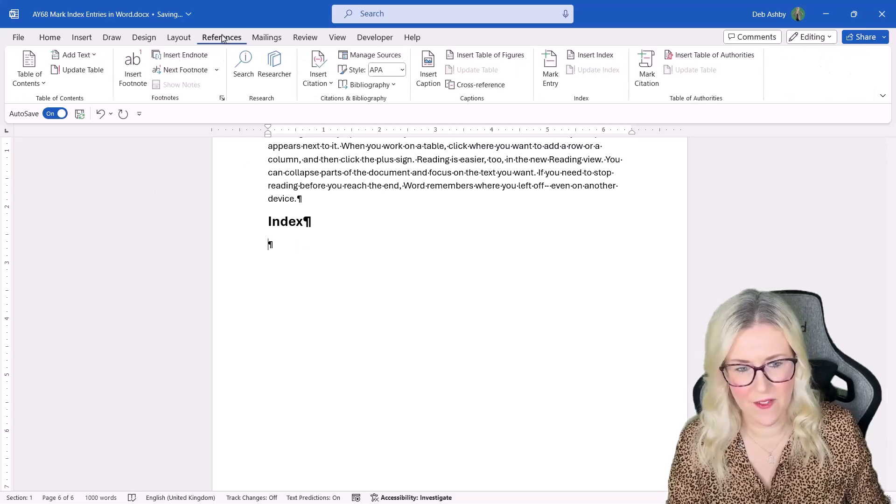
pyautogui.click(594, 56)
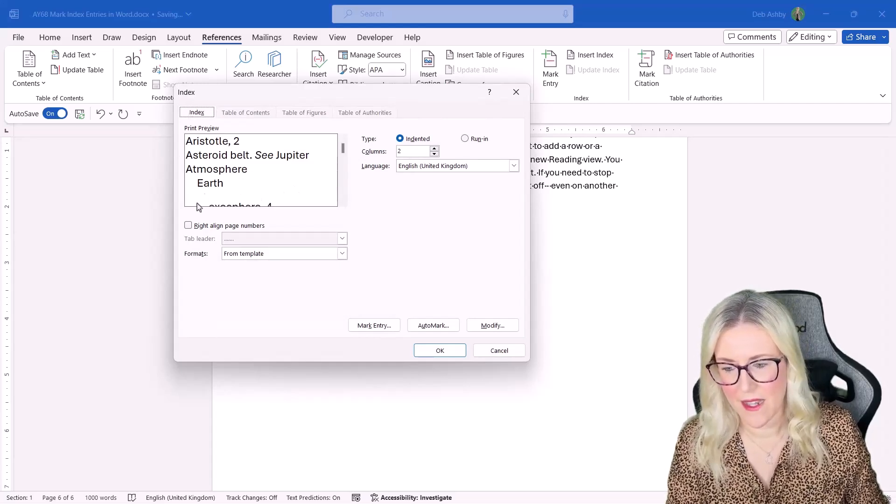
pyautogui.click(188, 226)
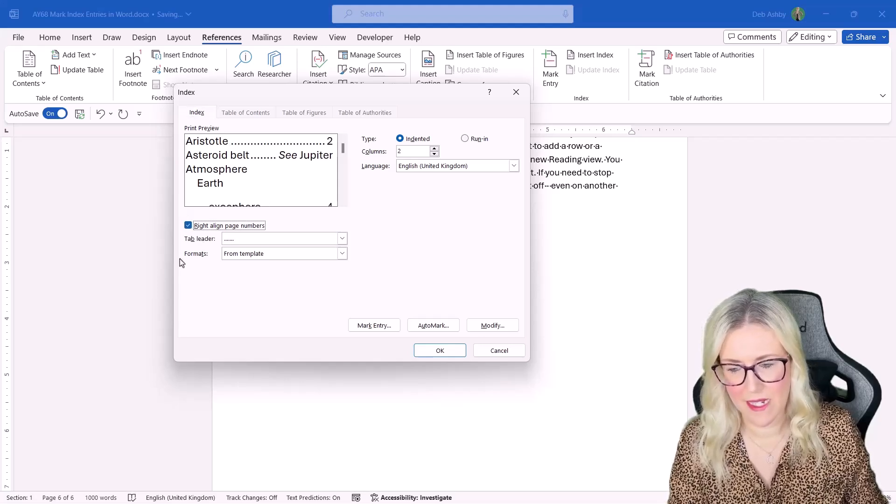
pyautogui.click(342, 253)
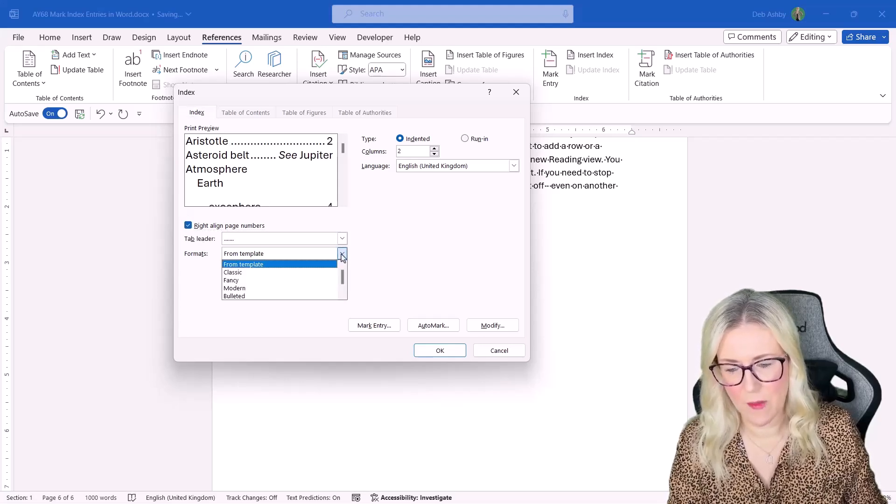
pyautogui.click(245, 273)
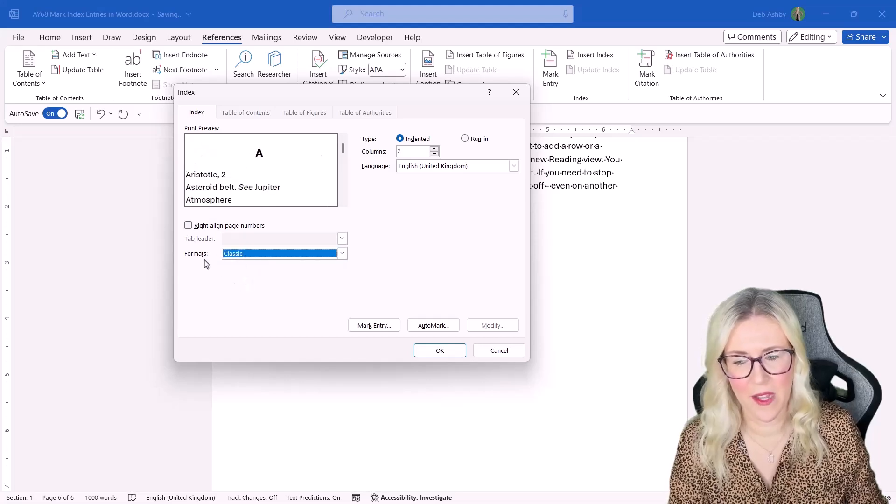
# Right-align the index page numbers with a dotted tab leader, set one column, and insert the index.
pyautogui.click(188, 226)
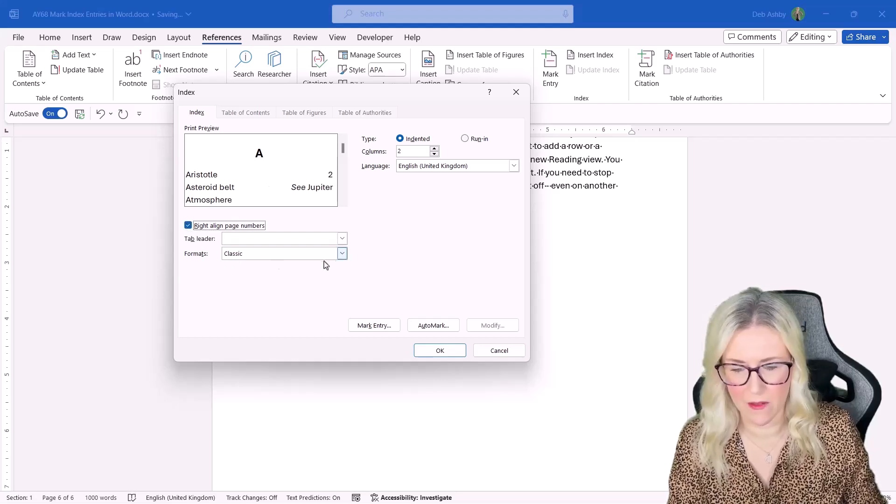
pyautogui.click(342, 238)
pyautogui.click(246, 259)
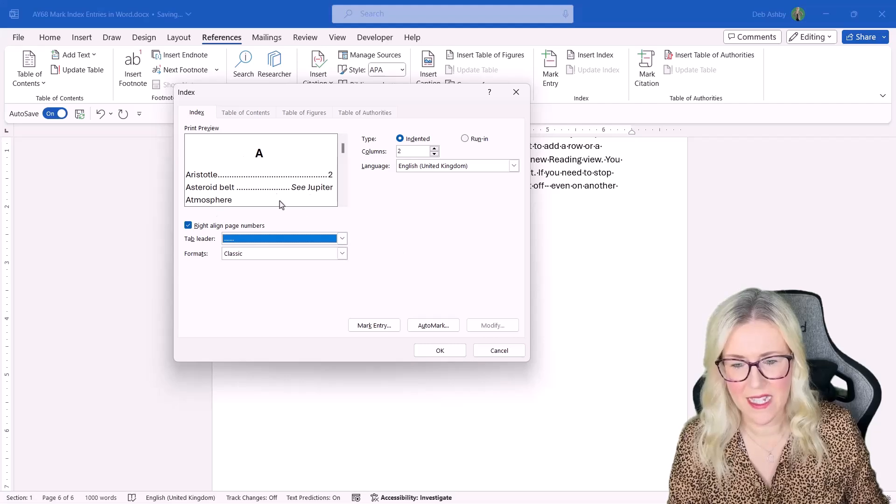
pyautogui.click(434, 154)
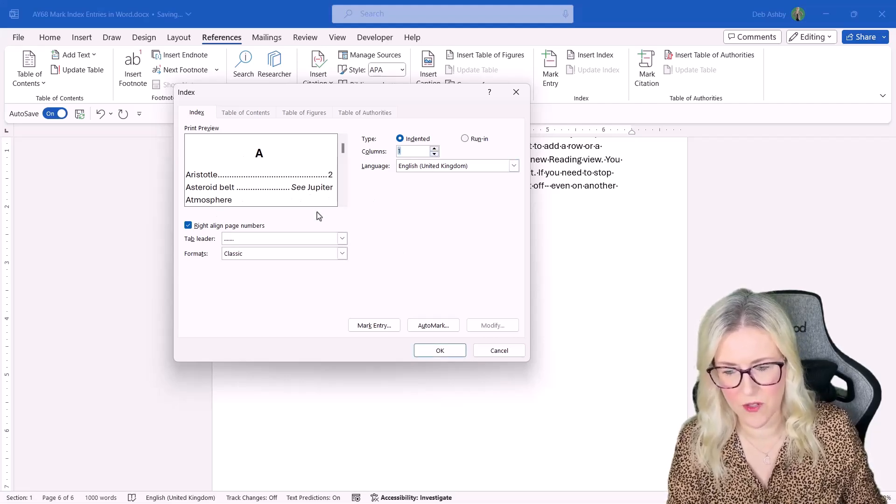
pyautogui.click(434, 355)
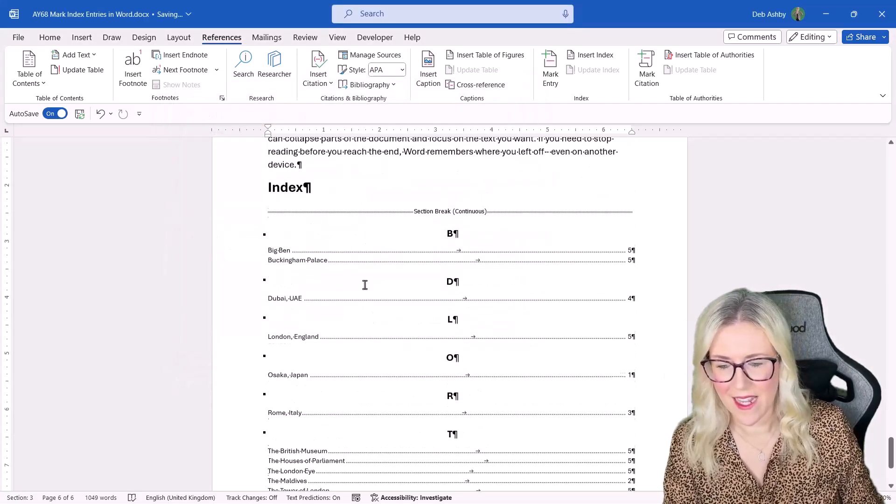
# Hide the paragraph marks and index field codes in the document.
pyautogui.scroll(2, 365, 284)
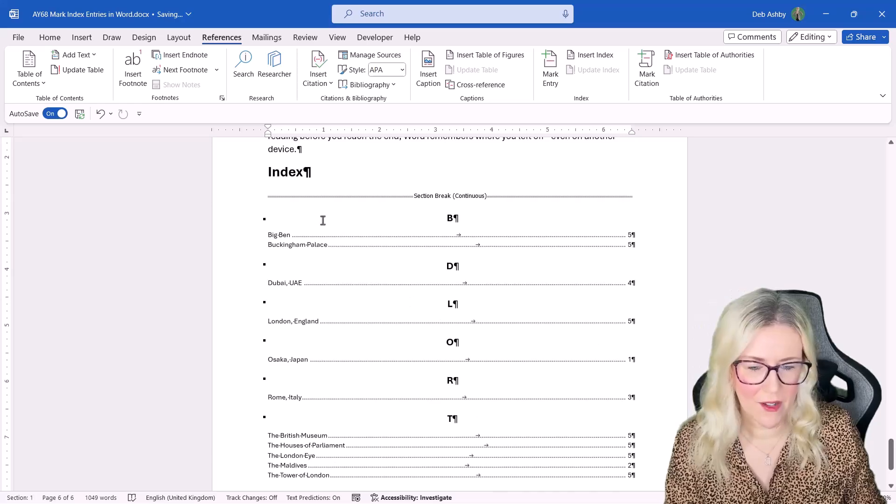
pyautogui.scroll(3, 513, 264)
pyautogui.scroll(-3, 574, 274)
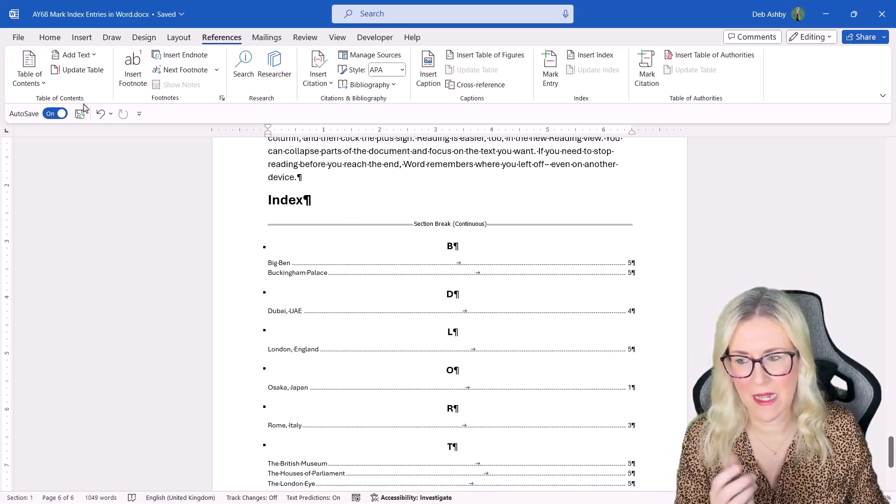
pyautogui.click(51, 39)
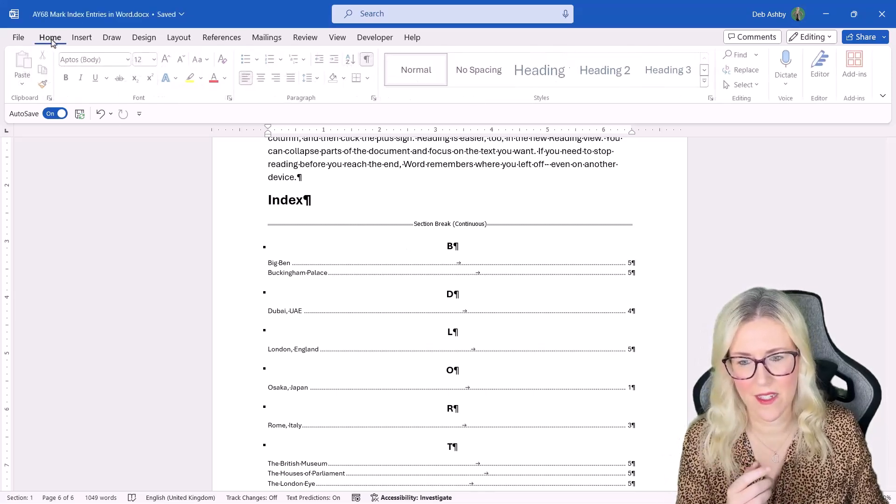
pyautogui.click(367, 60)
# Examine the inserted index, checking its letter groups, entries and page numbers.
pyautogui.scroll(-3, 372, 203)
pyautogui.scroll(3, 372, 202)
pyautogui.scroll(-3, 372, 202)
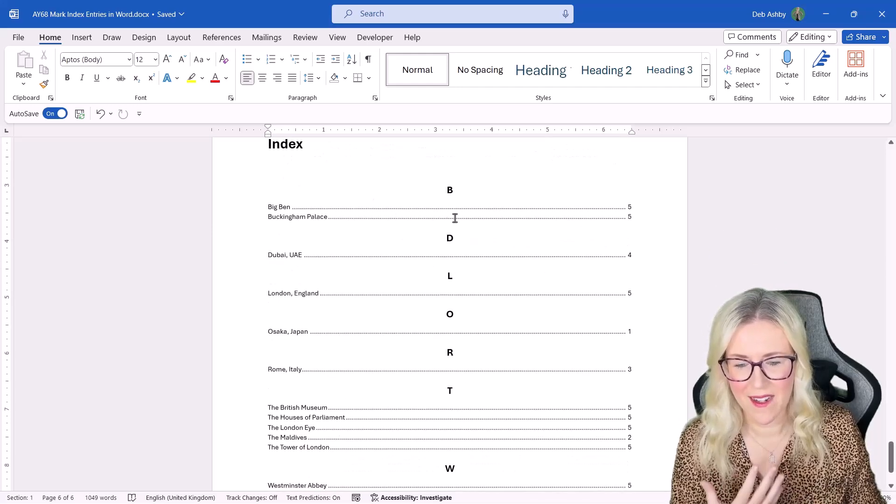
pyautogui.scroll(-5, 294, 208)
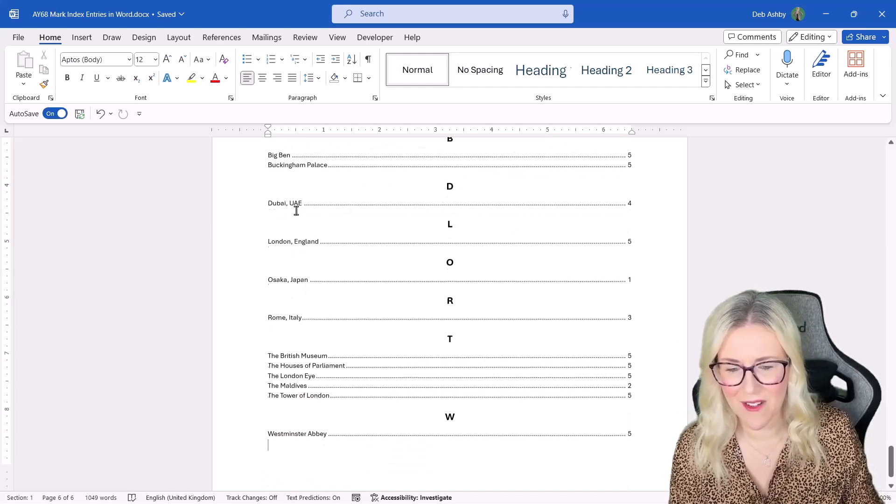
pyautogui.scroll(5, 296, 210)
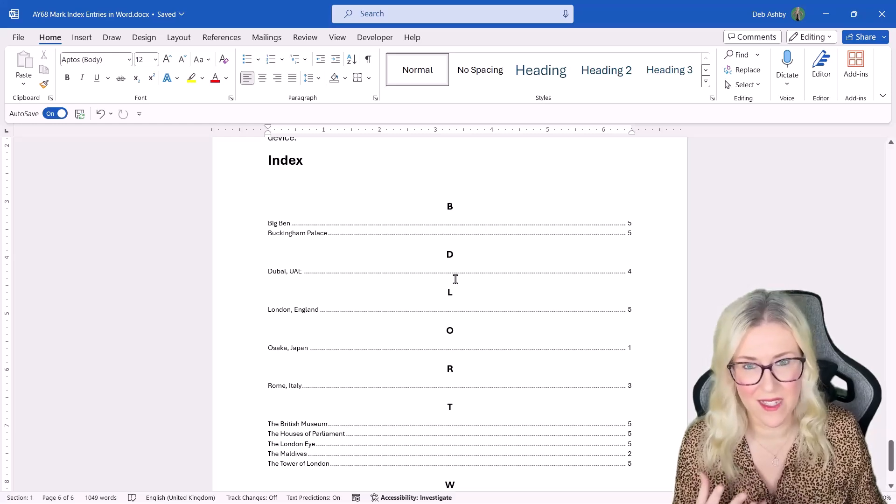
pyautogui.scroll(-3, 409, 234)
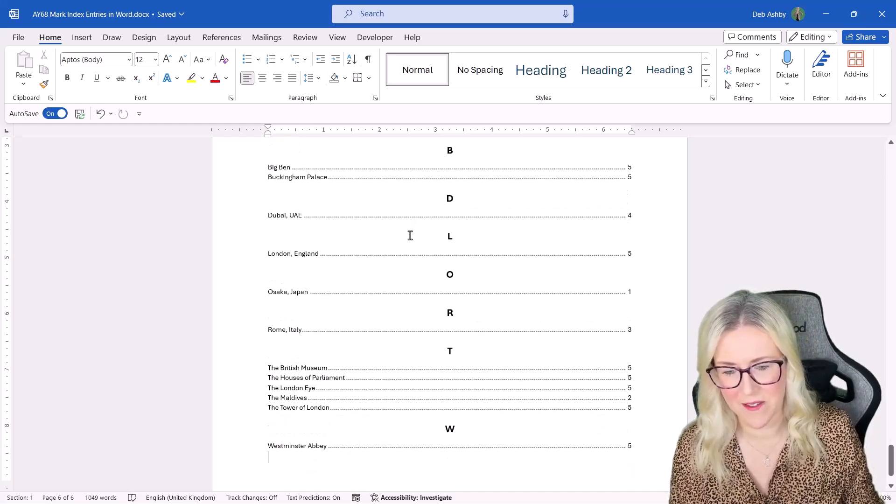
pyautogui.scroll(-2, 409, 234)
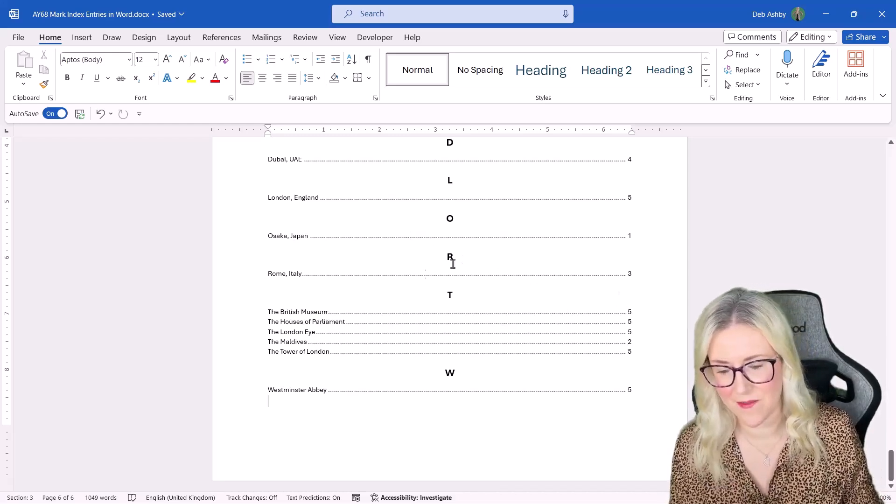
pyautogui.scroll(2, 578, 211)
pyautogui.scroll(3, 578, 212)
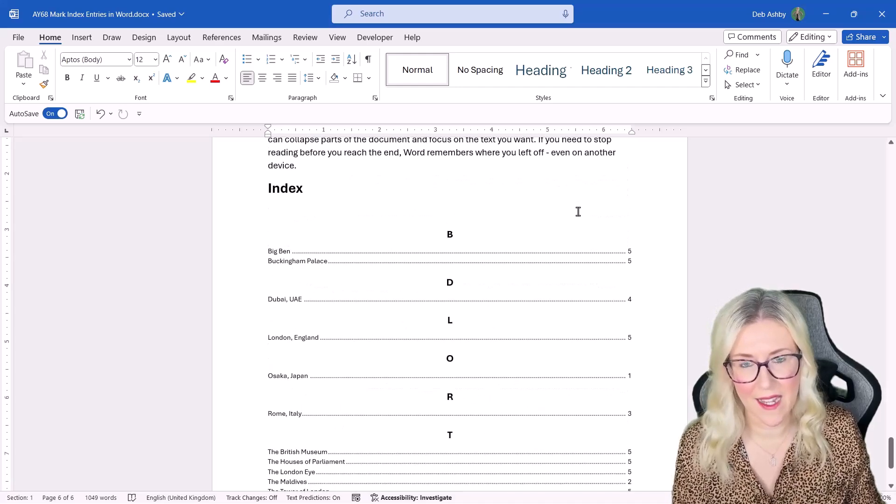
# Add "Hyde Park" as a new bullet after "Buckingham Palace" in the list of London sites.
pyautogui.scroll(12, 579, 212)
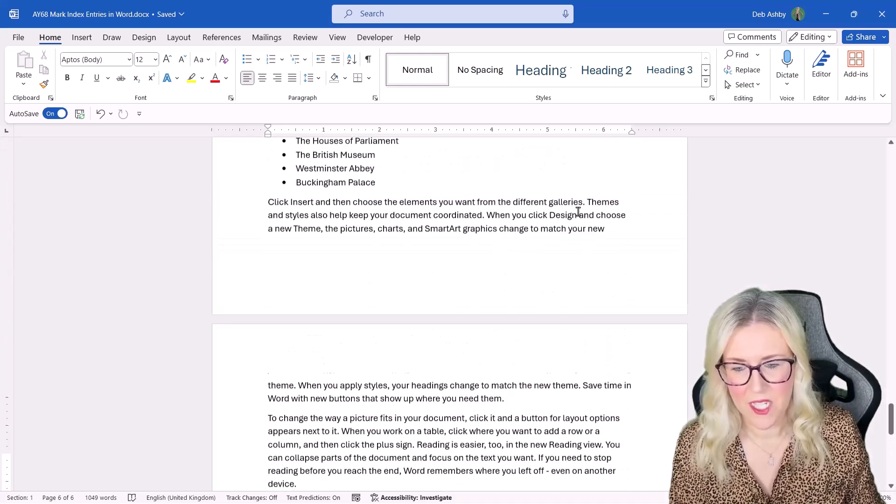
pyautogui.scroll(-3, 579, 211)
pyautogui.click(425, 233)
pyautogui.press('Return')
pyautogui.write('Hyde Park')
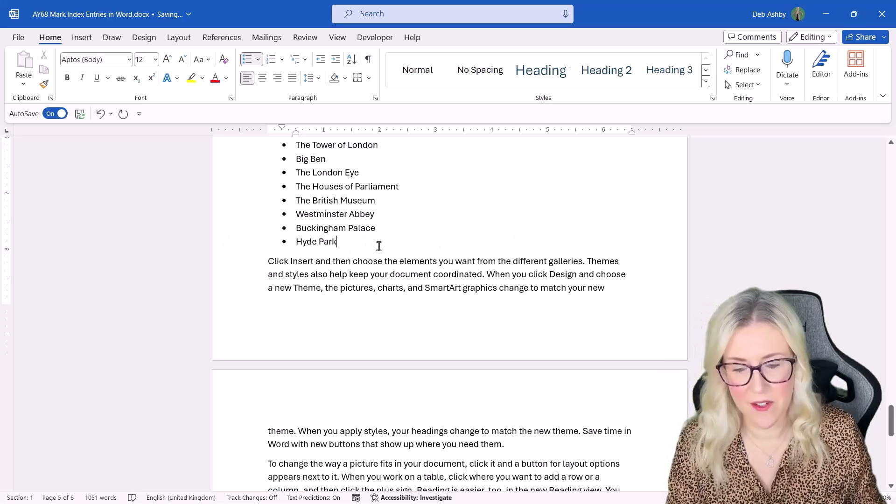
# Mark "Hyde Park" as a main index entry for the current page and close the Mark Index Entry dialog.
pyautogui.tripleClick(299, 242)
pyautogui.click(221, 37)
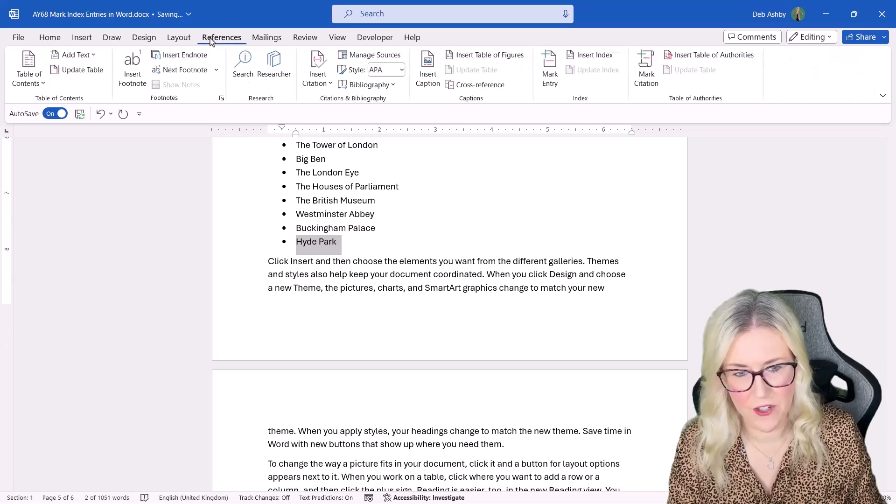
pyautogui.click(538, 72)
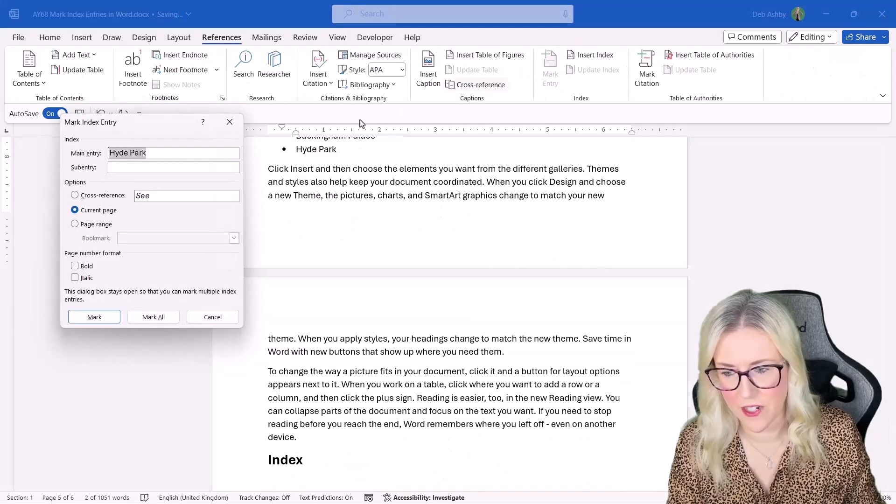
pyautogui.click(107, 318)
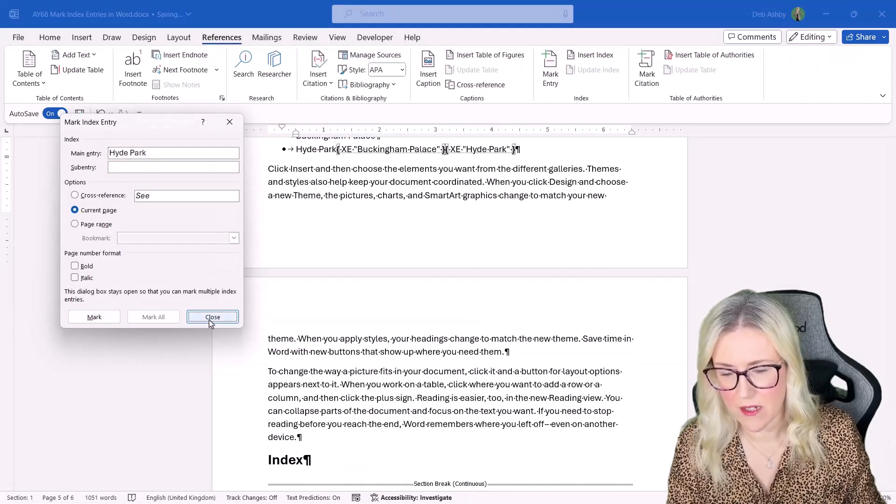
pyautogui.click(212, 317)
# Update the index at the end of the document to include the newly marked Hyde Park entry.
pyautogui.scroll(-8, 421, 338)
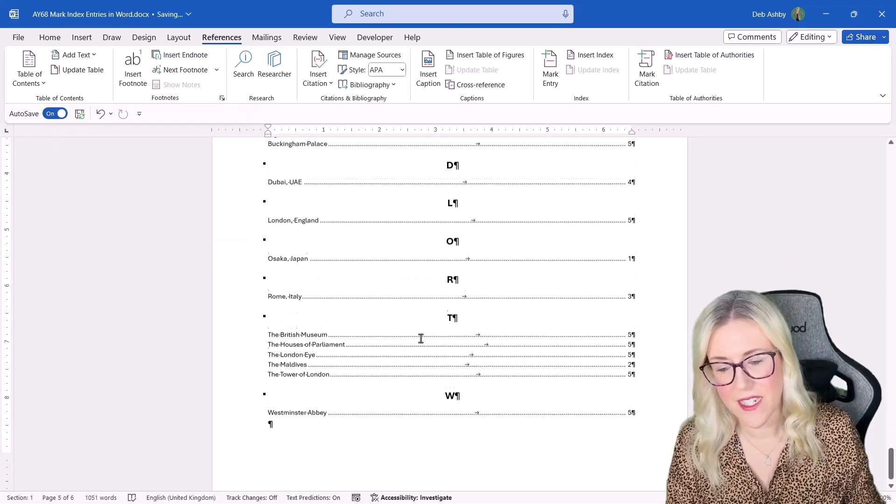
pyautogui.click(287, 342)
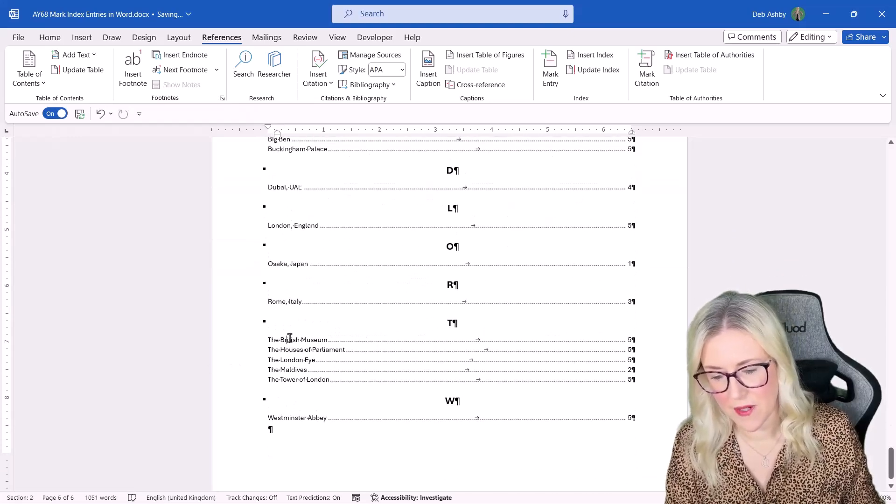
pyautogui.rightClick(289, 338)
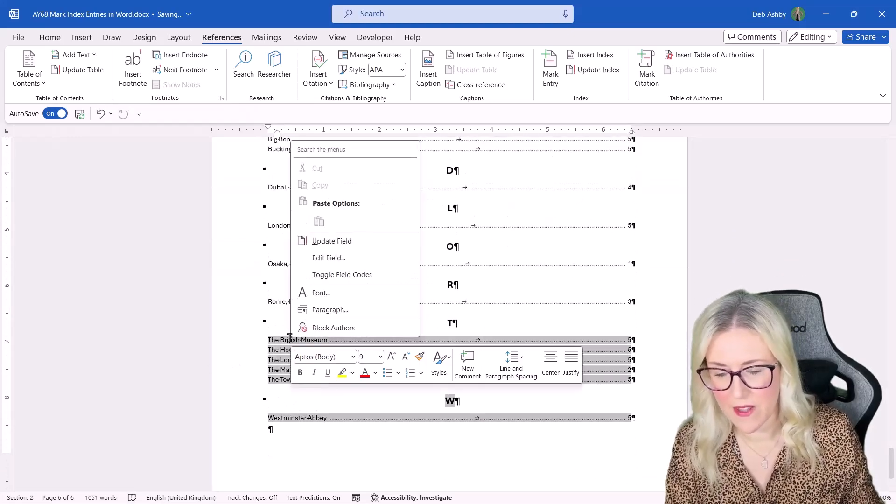
pyautogui.click(325, 248)
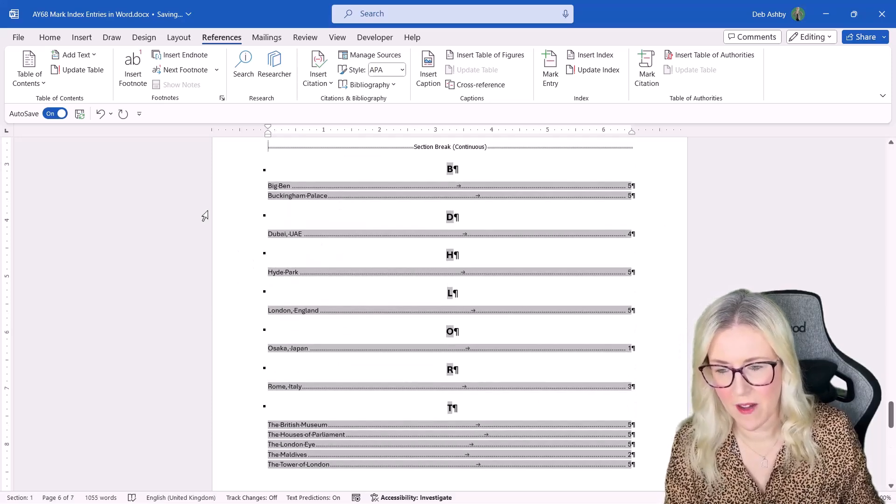
# Hide the paragraph marks and other formatting symbols in the travel document.
pyautogui.click(50, 38)
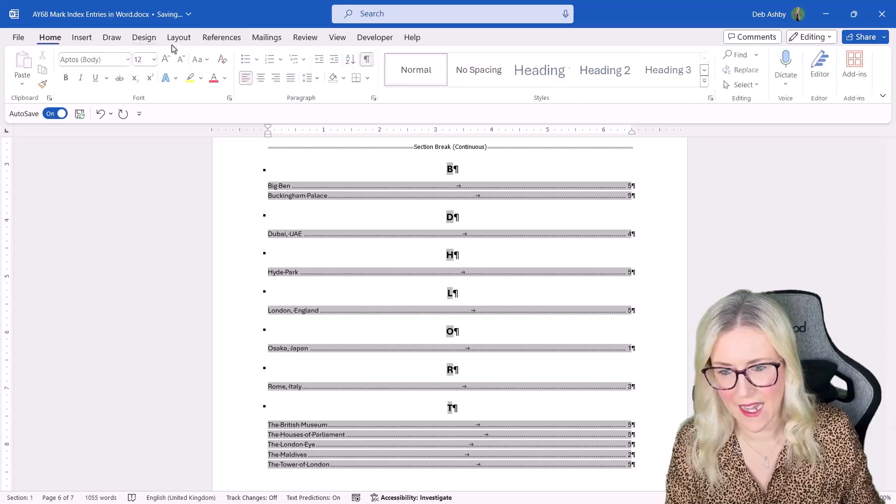
pyautogui.click(368, 59)
pyautogui.scroll(-2, 520, 187)
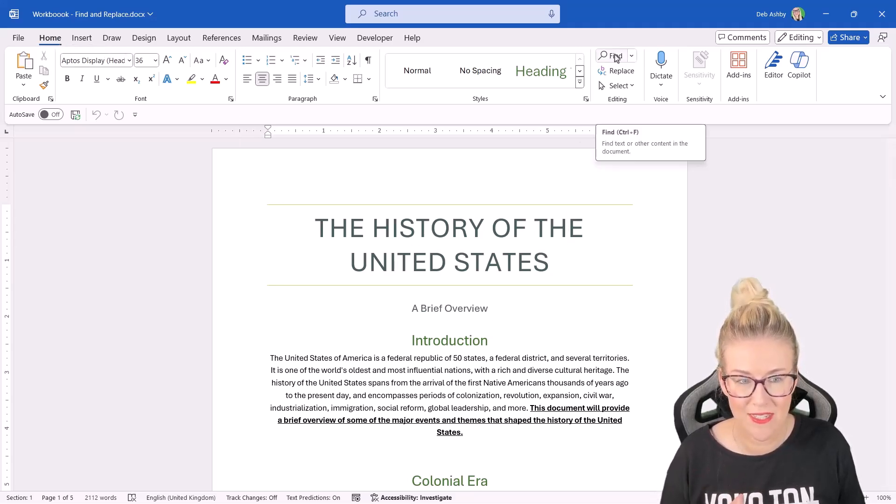
# Open document navigation in the United States history document and browse by heading through Colonial Era, Civil War and Reconstruction, and Progressivism and Reform.
pyautogui.click(484, 311)
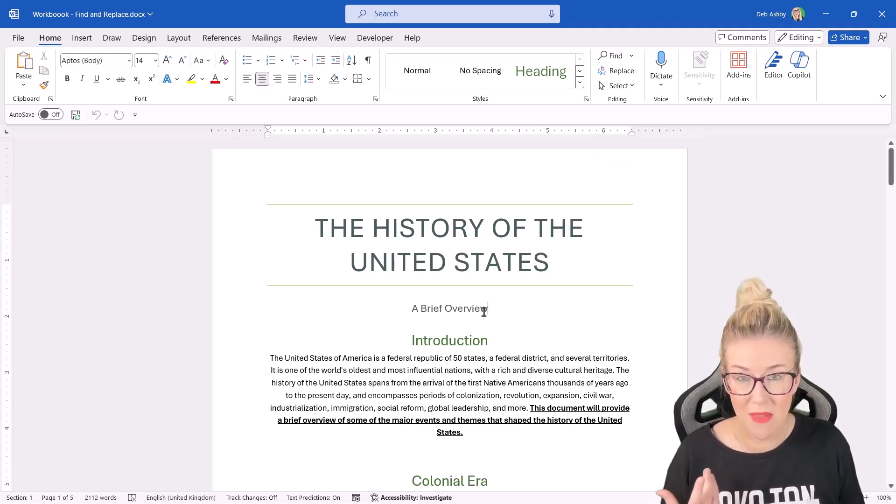
pyautogui.hotkey('ctrl', 'f')
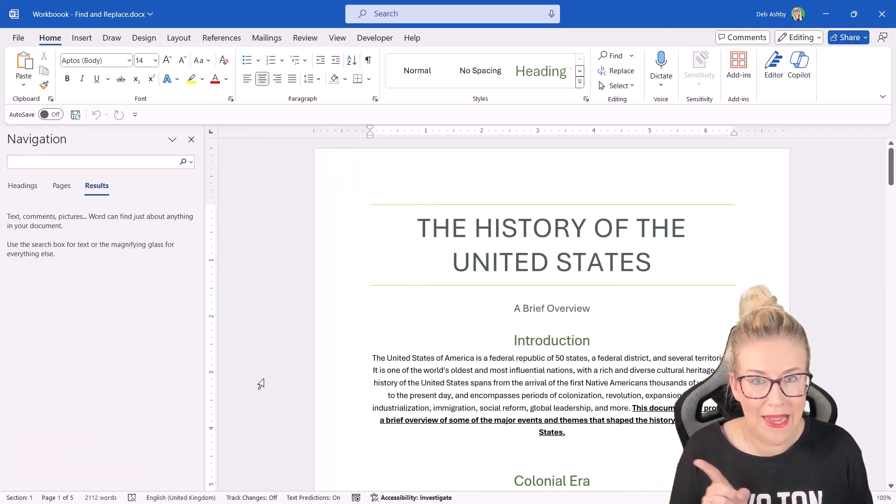
pyautogui.click(100, 194)
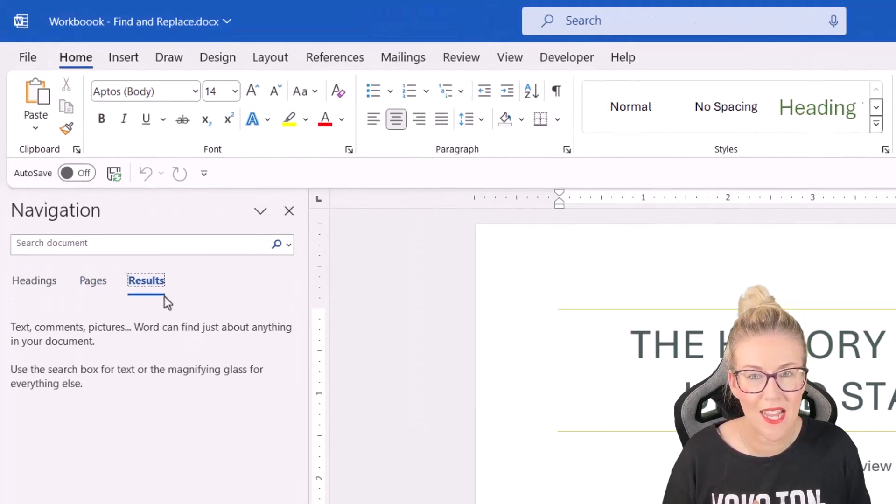
pyautogui.click(37, 283)
pyautogui.click(70, 347)
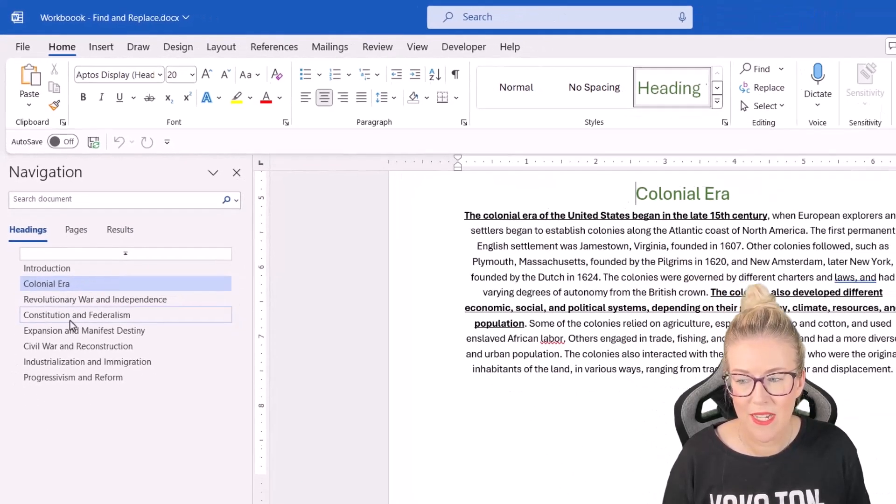
pyautogui.click(89, 382)
pyautogui.click(87, 419)
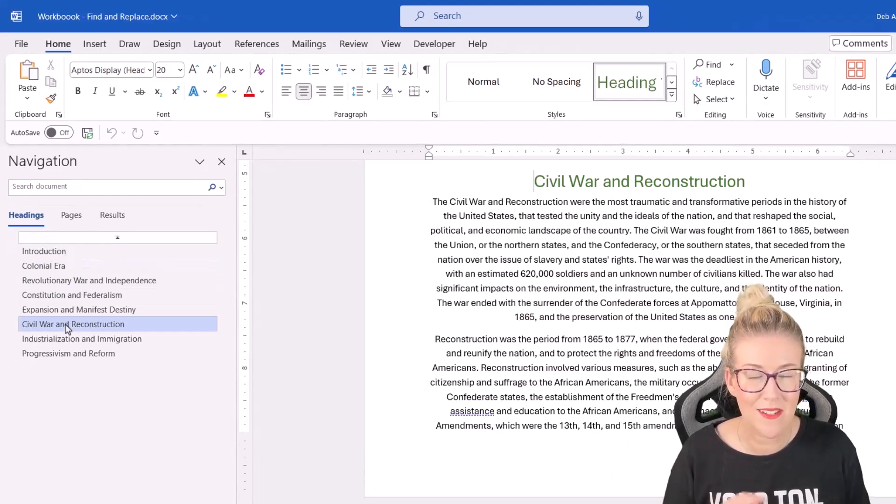
pyautogui.click(68, 340)
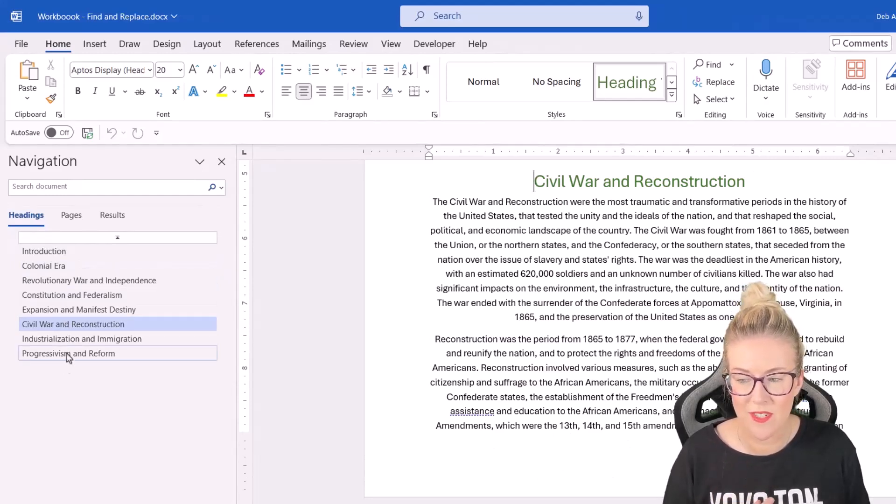
pyautogui.click(68, 355)
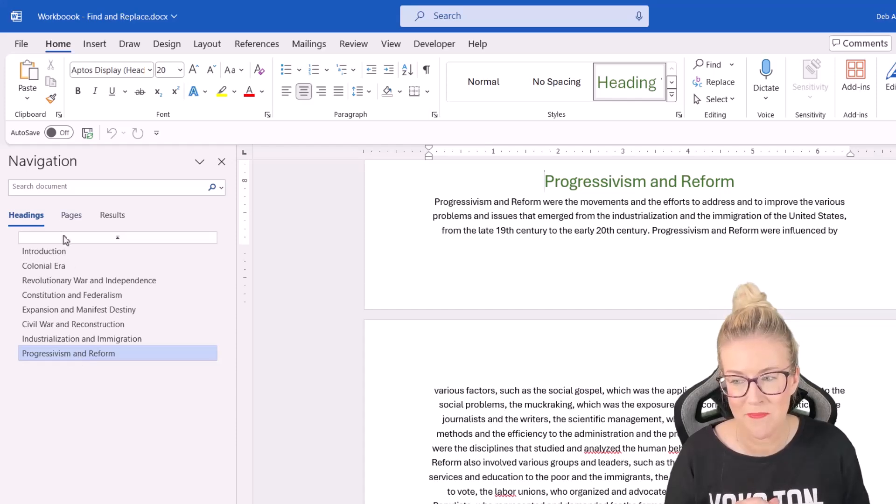
# Browse the document by page thumbnails, visiting pages 2, 1, 3 and 4.
pyautogui.click(69, 217)
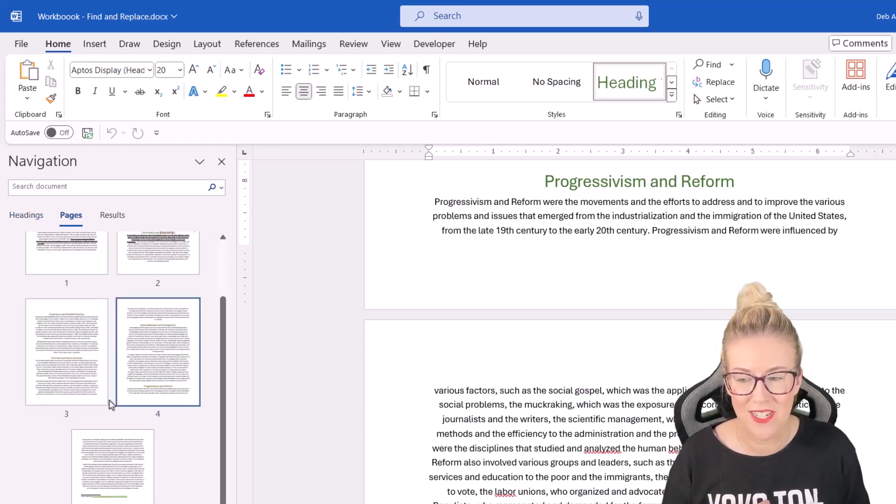
pyautogui.scroll(1, 107, 400)
pyautogui.click(156, 317)
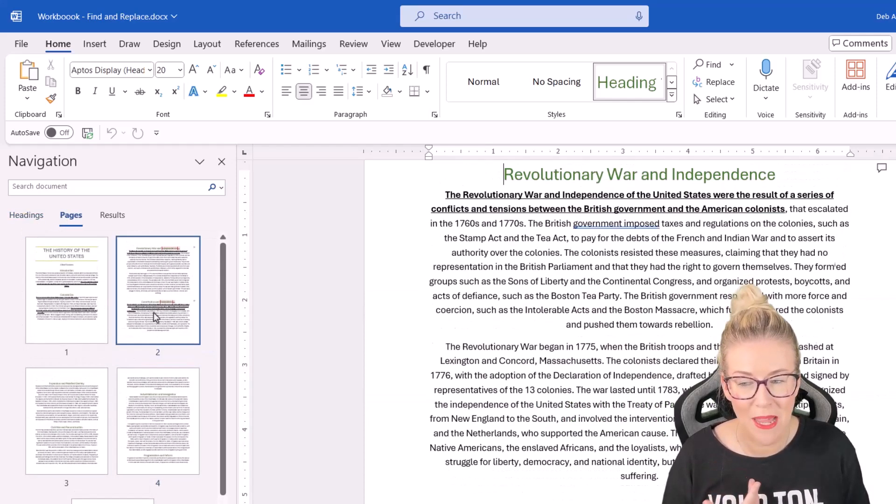
pyautogui.click(84, 308)
pyautogui.click(81, 428)
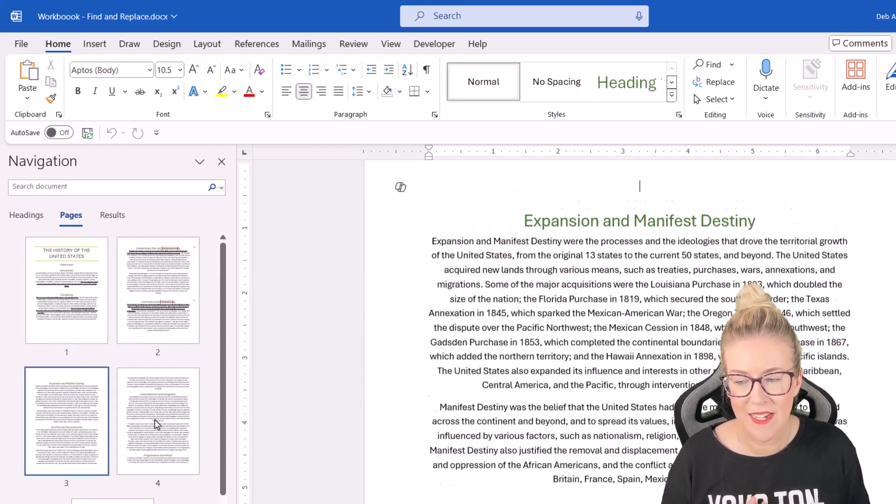
pyautogui.click(159, 423)
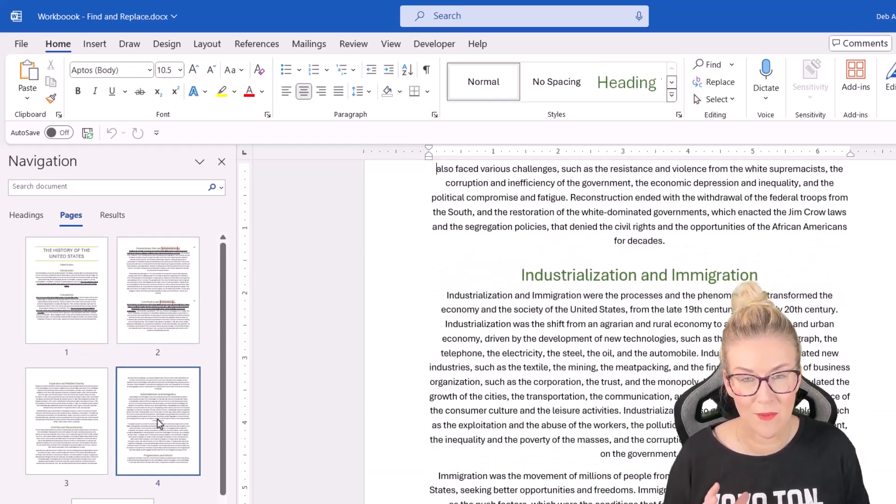
# Search the document for "United States" and look over the highlighted matches in the text.
pyautogui.click(112, 215)
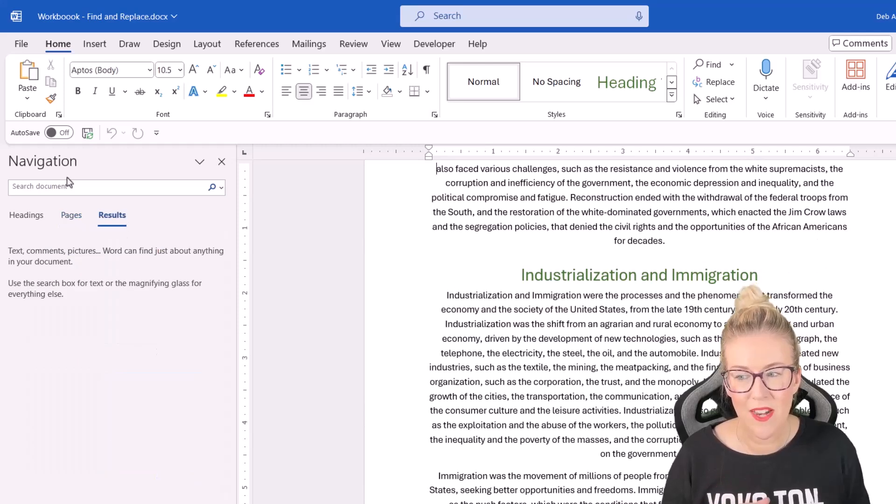
pyautogui.click(34, 187)
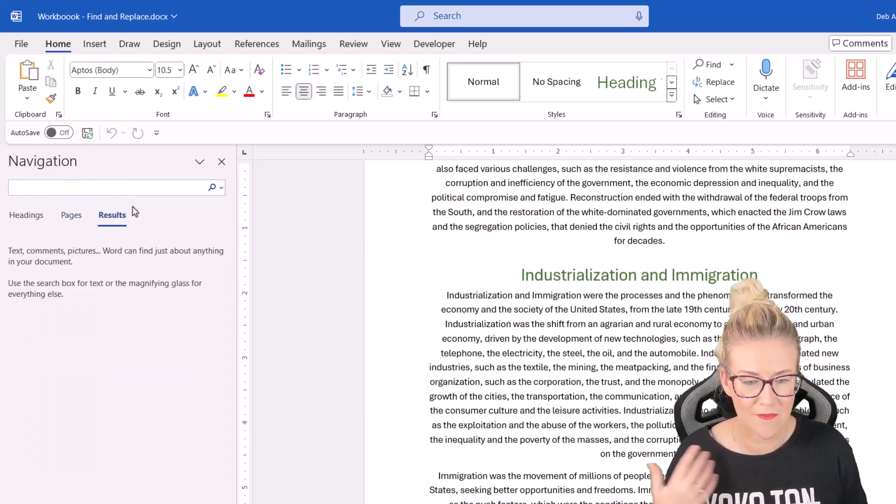
pyautogui.write('United States')
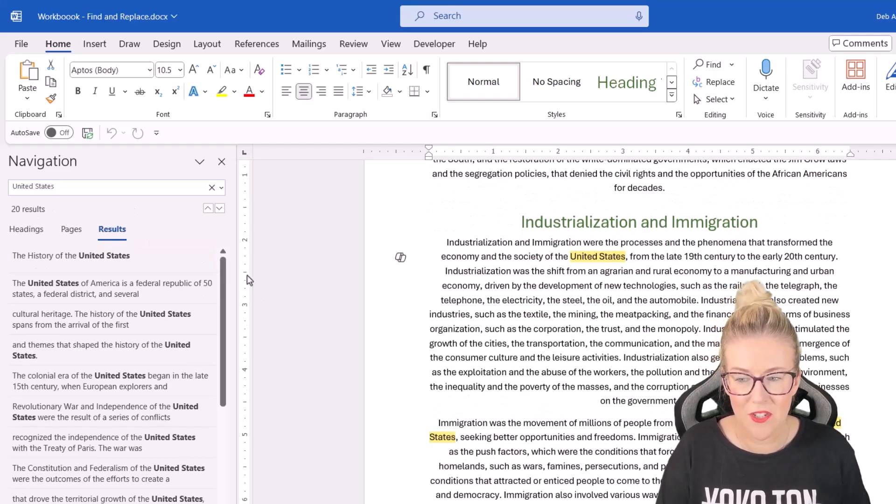
pyautogui.moveTo(224, 269); pyautogui.dragTo(242, 266)
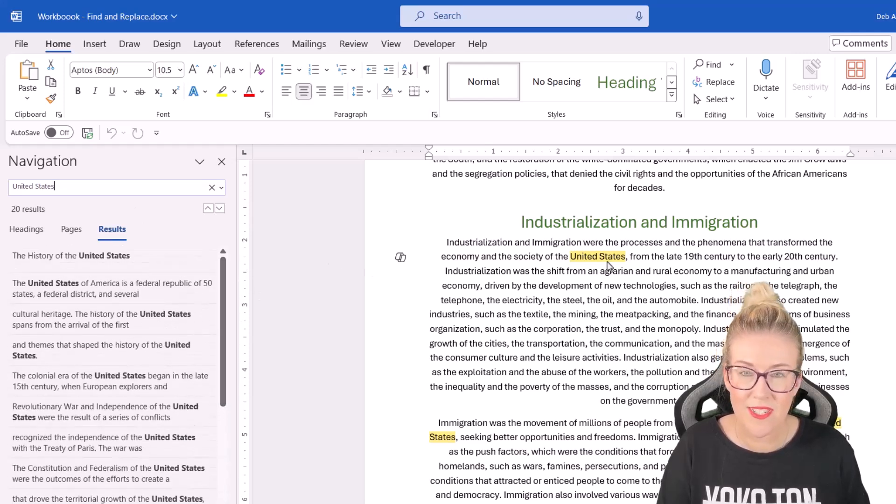
pyautogui.scroll(-5, 641, 269)
pyautogui.scroll(4, 650, 277)
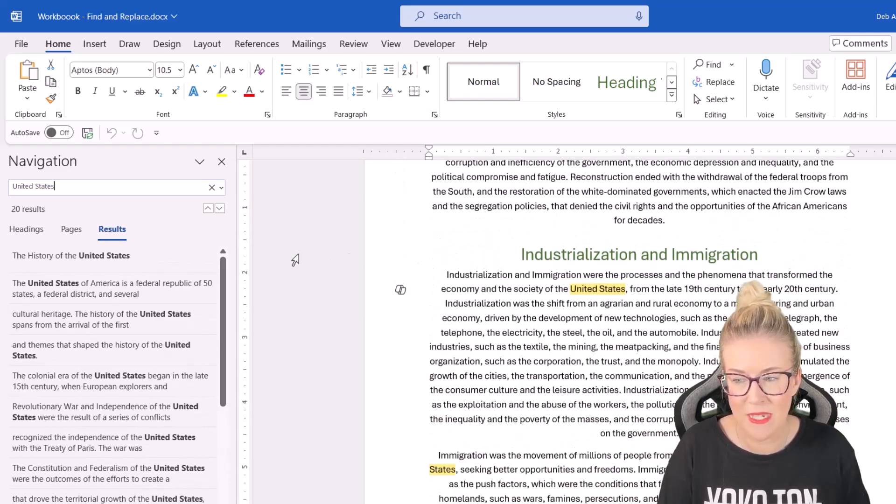
# Jump between several "United States" search results, ending on the match in the Introduction's first sentence.
pyautogui.click(112, 289)
pyautogui.click(124, 326)
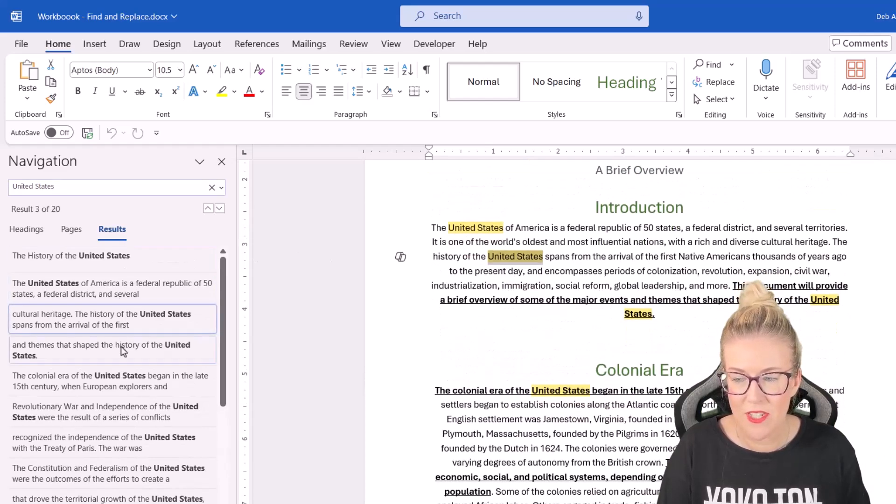
pyautogui.click(122, 348)
pyautogui.click(120, 442)
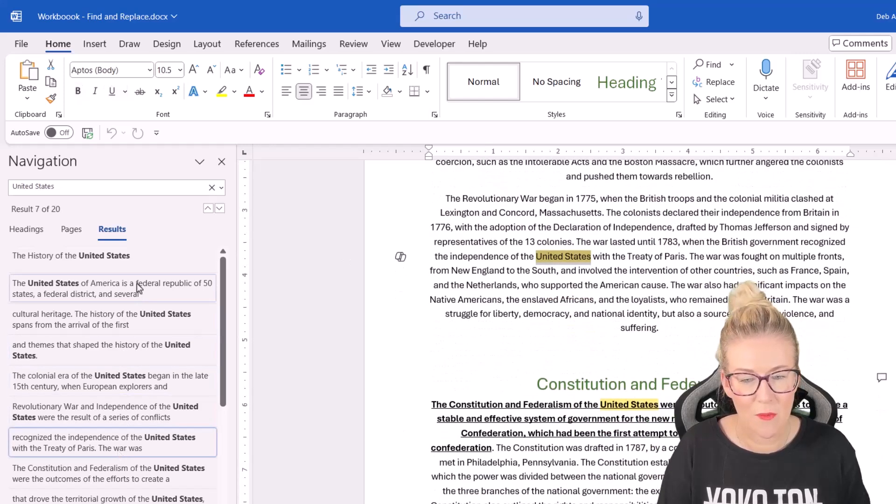
pyautogui.click(139, 288)
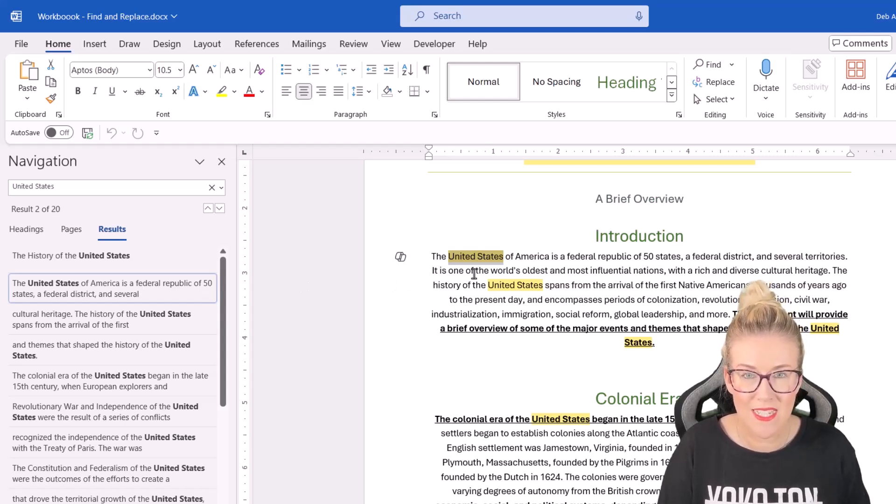
# Close the document navigation and open Find and Replace, placing the dialog below the Introduction heading.
pyautogui.click(222, 161)
pyautogui.click(471, 256)
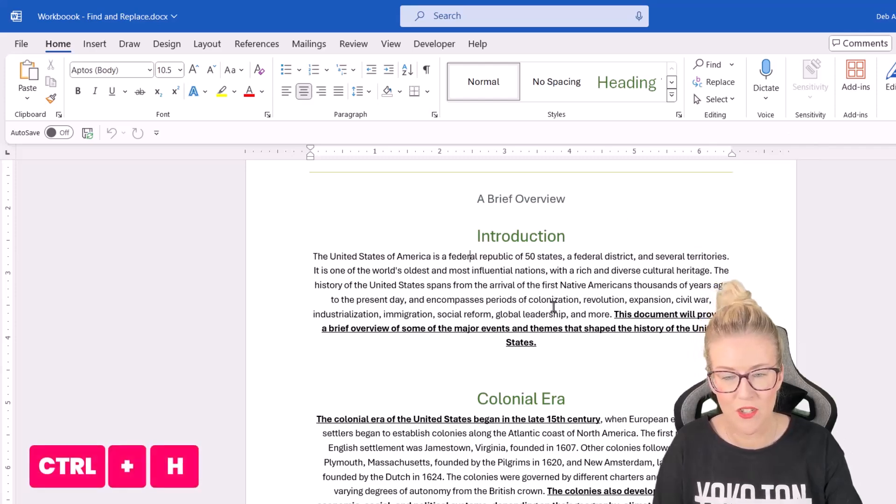
pyautogui.hotkey('ctrl', 'h')
pyautogui.moveTo(685, 92); pyautogui.dragTo(602, 285)
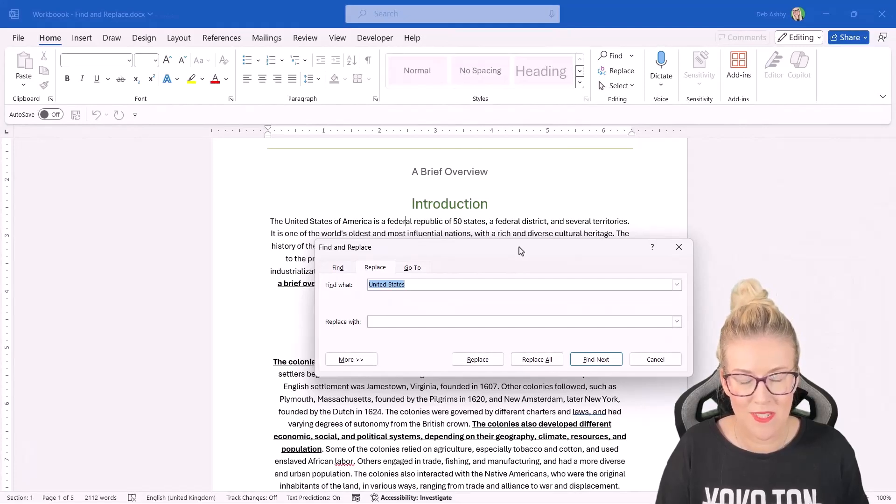
pyautogui.click(338, 269)
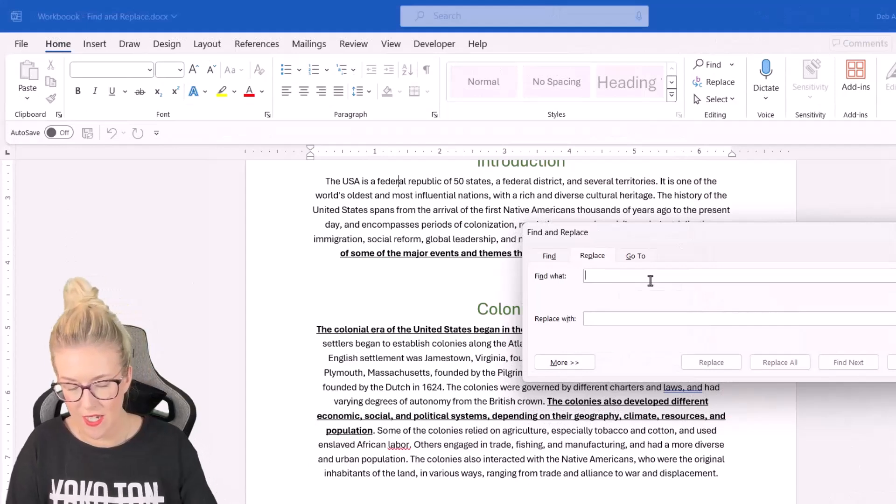
# Replace all occurrences of "United States" with "USA" and close the Find and Replace dialog.
pyautogui.write('United')
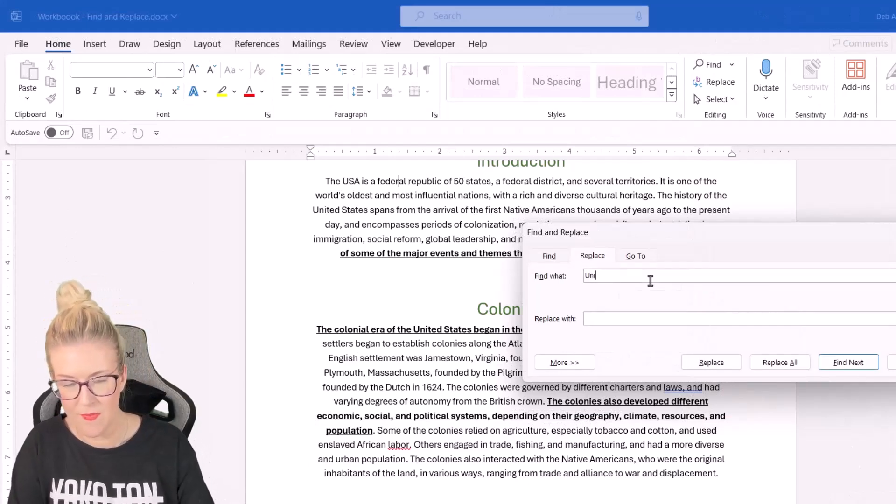
pyautogui.write(' States')
pyautogui.press('Tab')
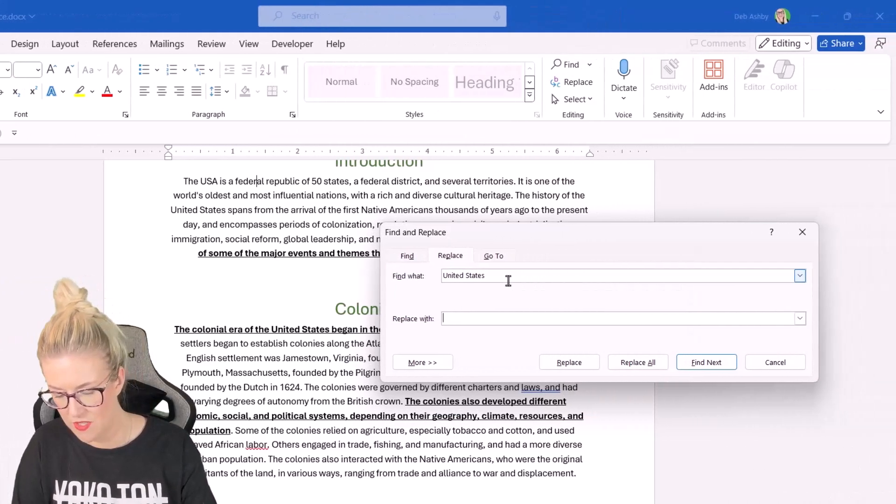
pyautogui.write('USA')
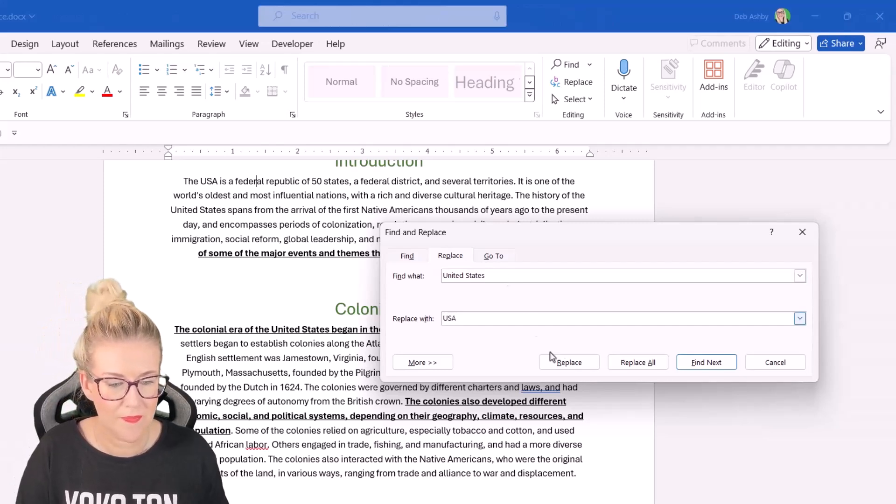
pyautogui.click(633, 363)
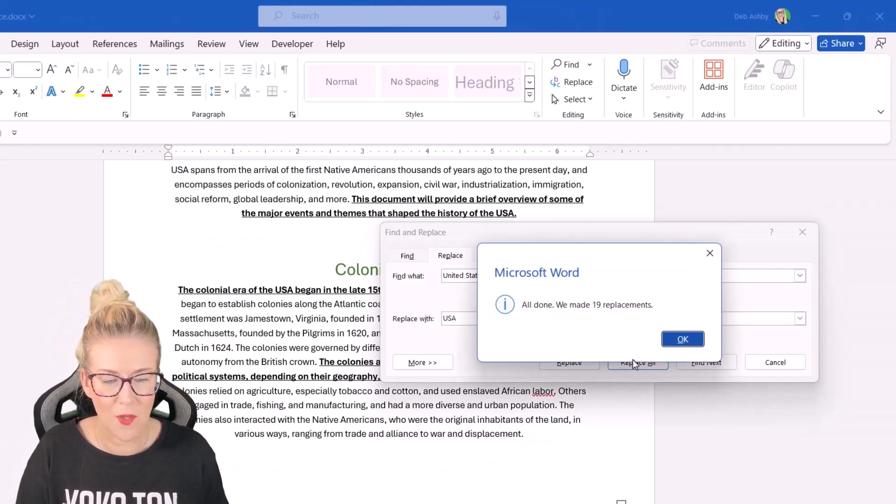
pyautogui.click(679, 345)
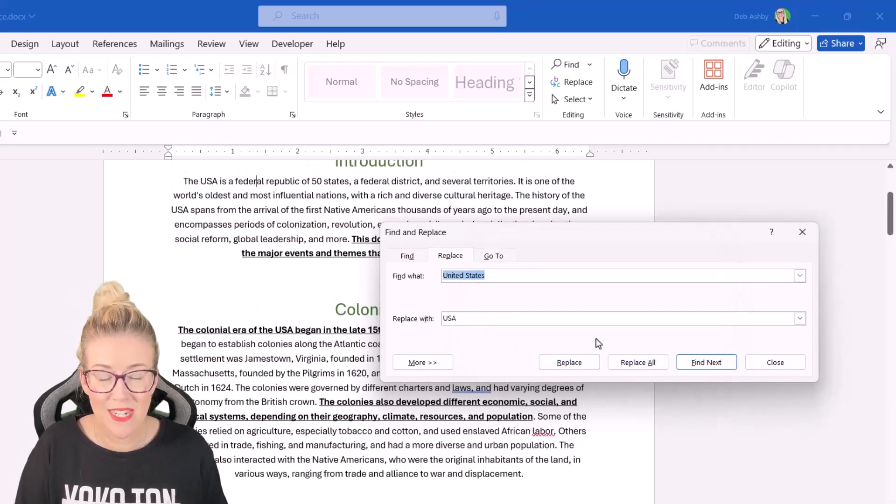
pyautogui.press('Escape')
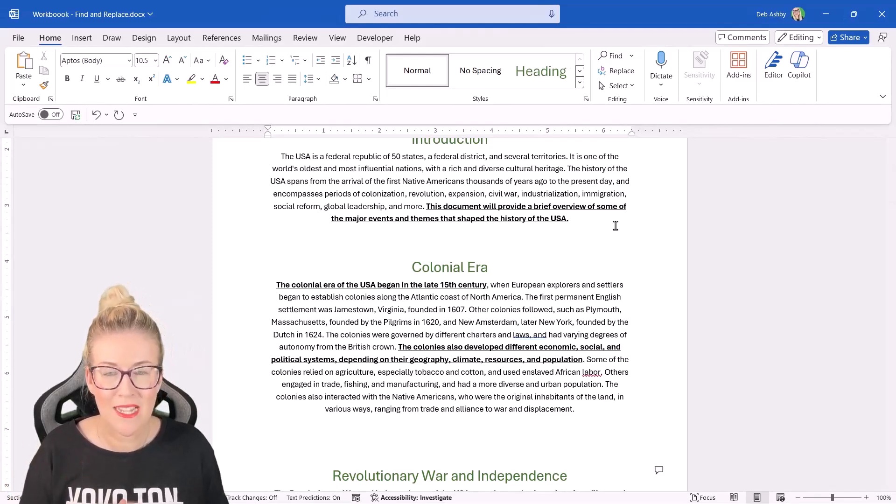
pyautogui.click(526, 231)
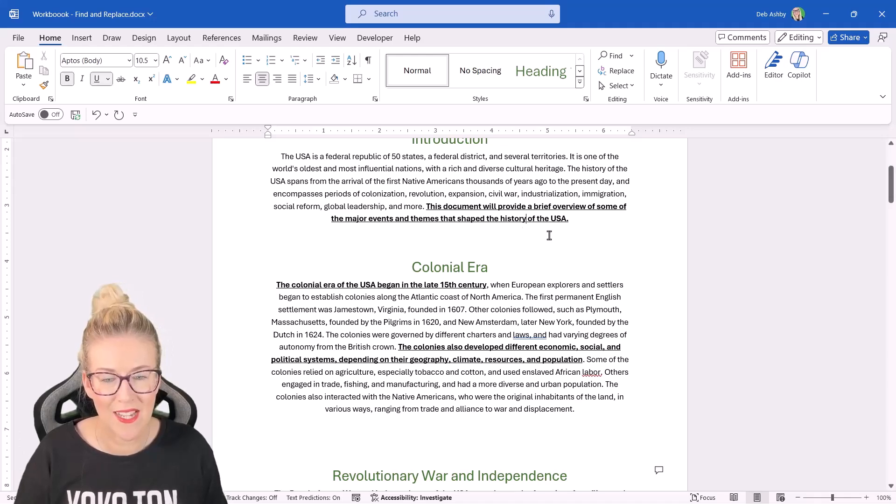
# Look over the bold, underlined text in the Introduction and Colonial Era sections, briefly selecting the Introduction's last sentence.
pyautogui.scroll(2, 542, 235)
pyautogui.scroll(-1, 541, 237)
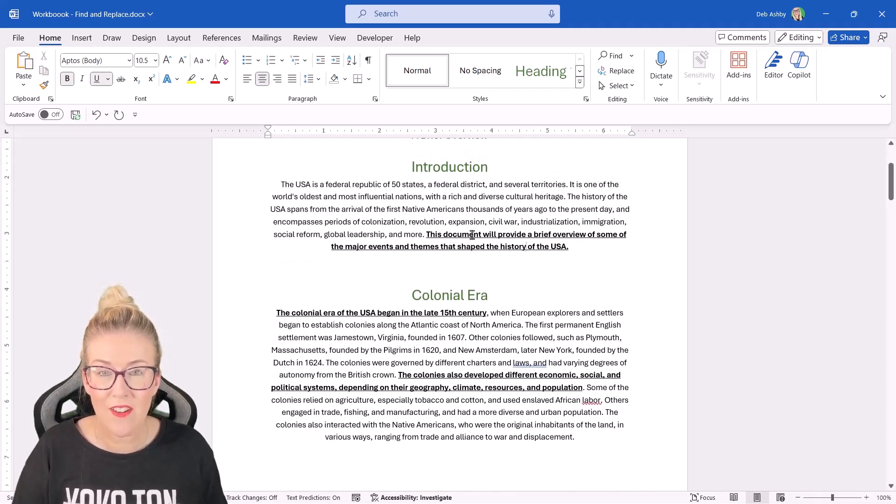
pyautogui.click(451, 237)
pyautogui.moveTo(424, 235); pyautogui.dragTo(576, 250)
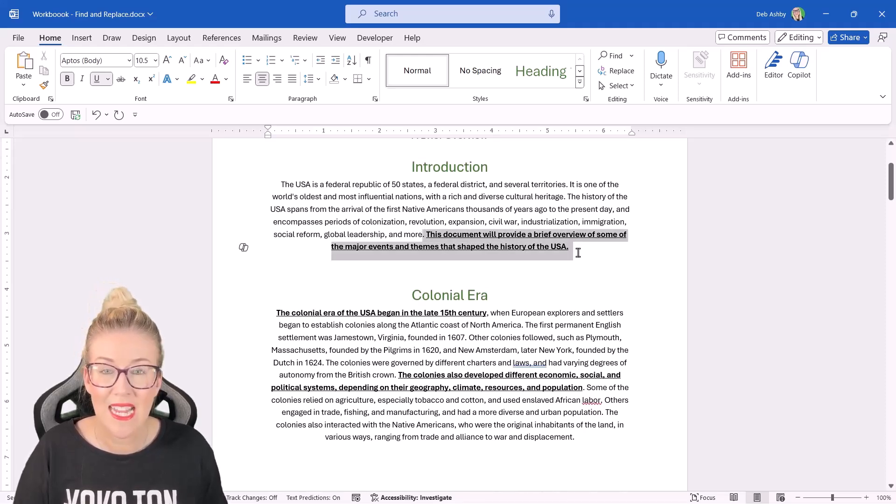
pyautogui.click(581, 265)
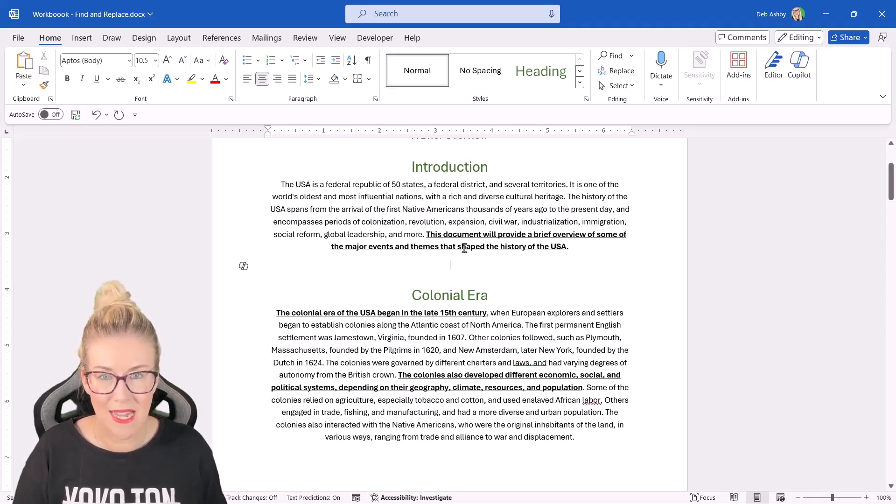
# Open Find and Replace and clear both the search text and the replacement text.
pyautogui.hotkey('ctrl', 'h')
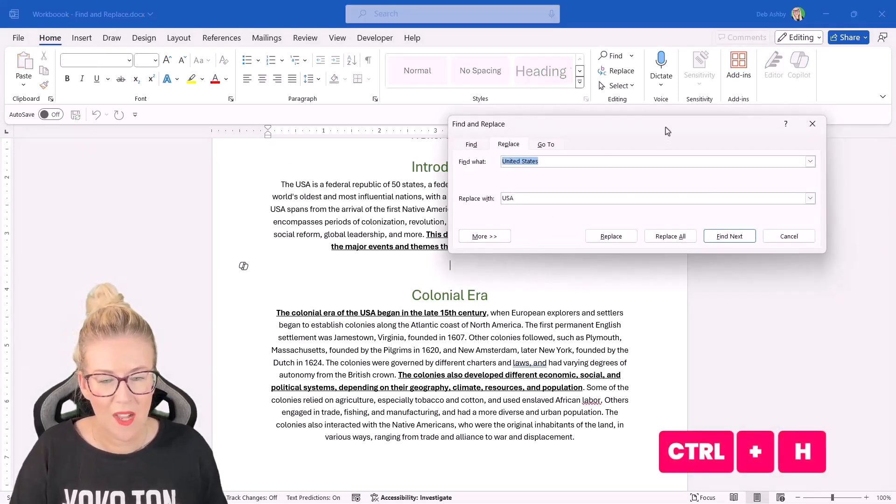
pyautogui.moveTo(666, 128); pyautogui.dragTo(592, 208)
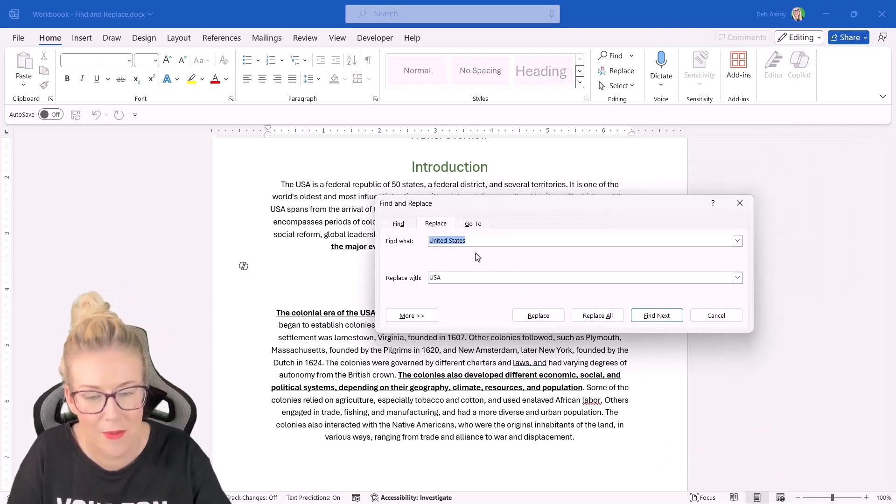
pyautogui.press('BackSpace')
pyautogui.moveTo(459, 276); pyautogui.dragTo(413, 278)
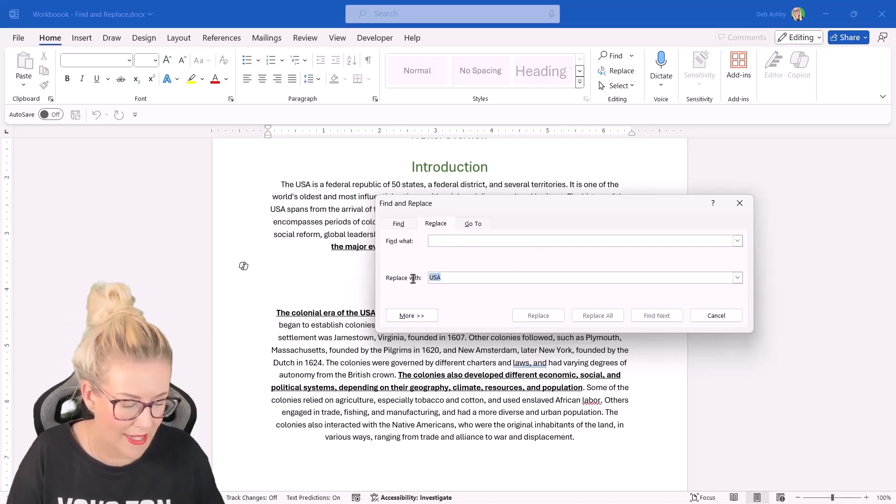
pyautogui.press('BackSpace')
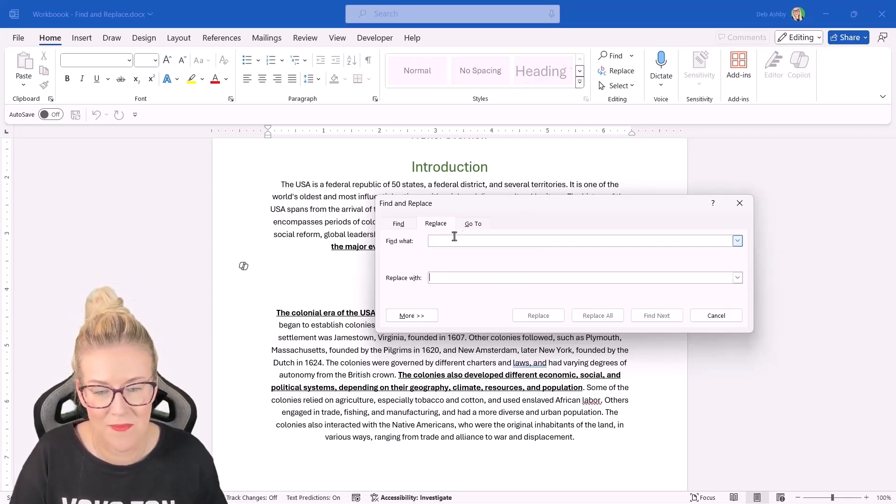
pyautogui.moveTo(533, 211); pyautogui.dragTo(581, 195)
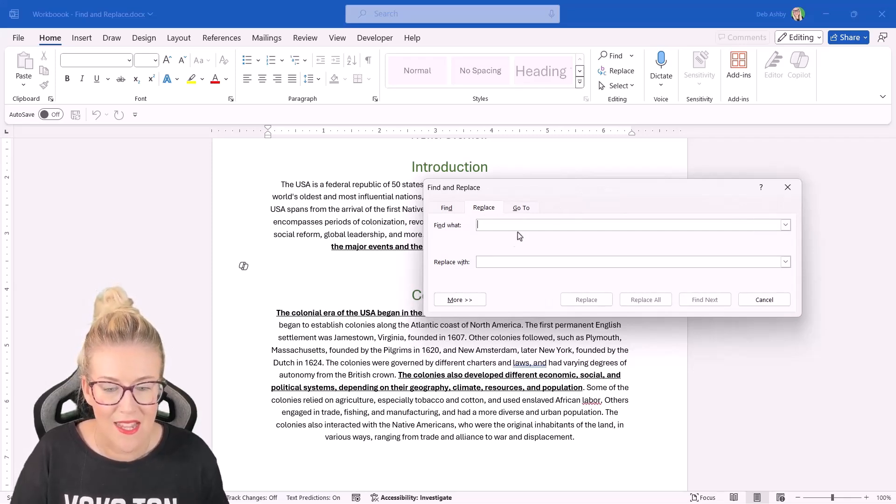
# Expand the search options and set the find format to a bold font with a single underline.
pyautogui.click(461, 300)
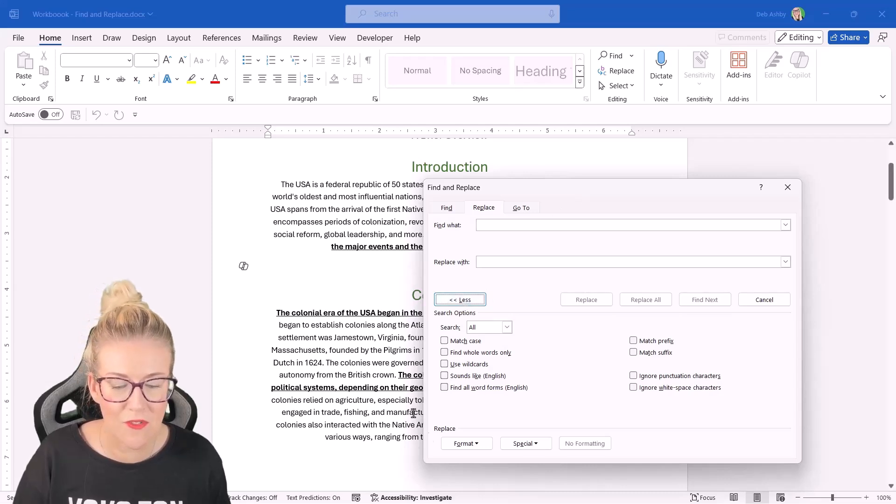
pyautogui.click(480, 447)
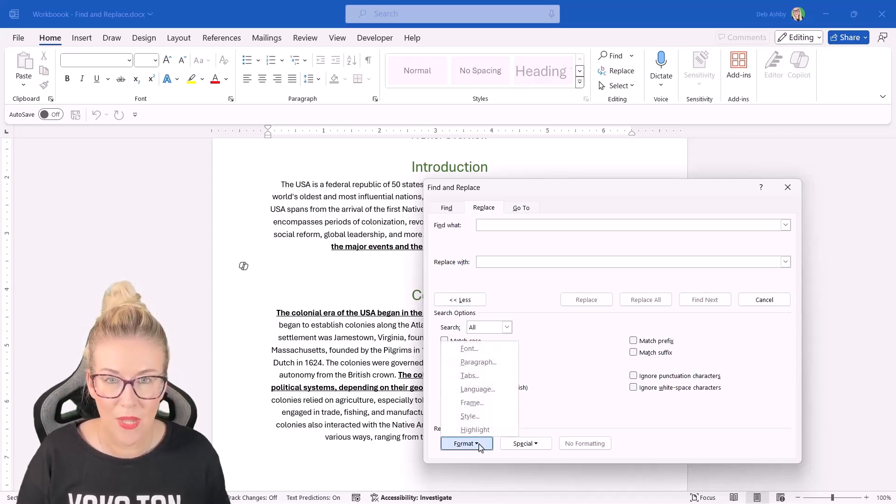
pyautogui.click(486, 353)
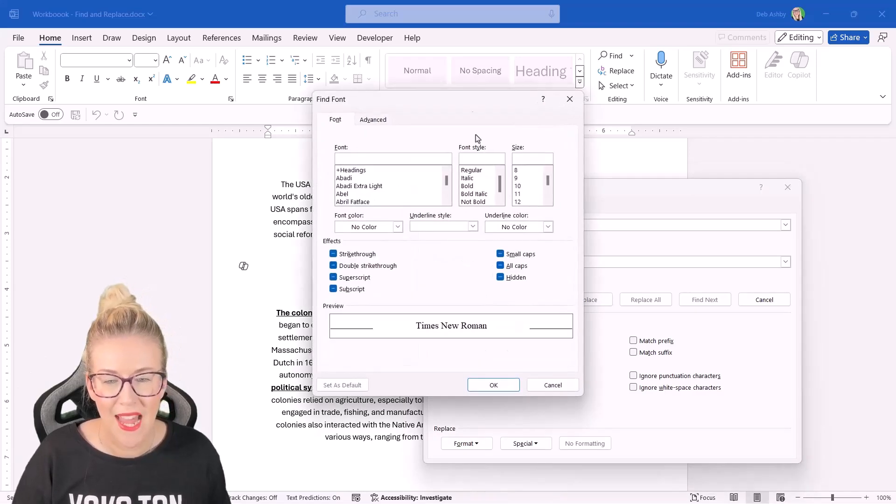
pyautogui.moveTo(471, 103); pyautogui.dragTo(259, 131)
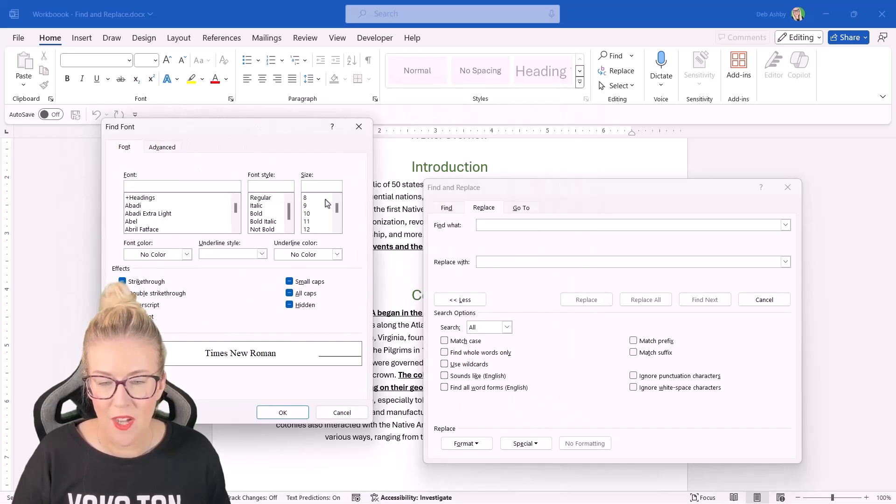
pyautogui.click(254, 214)
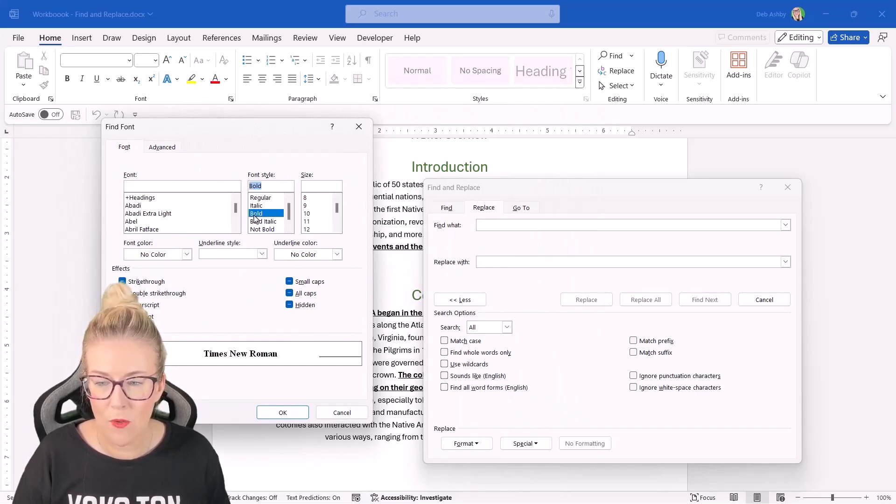
pyautogui.click(261, 254)
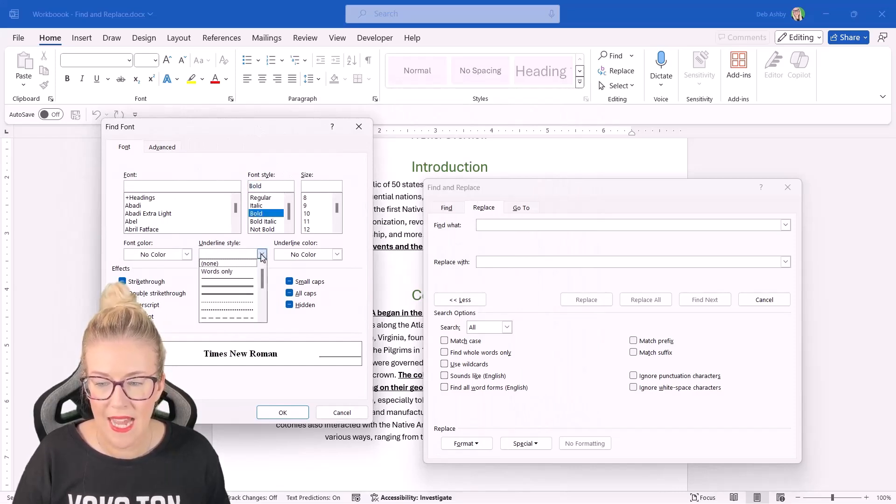
pyautogui.click(232, 280)
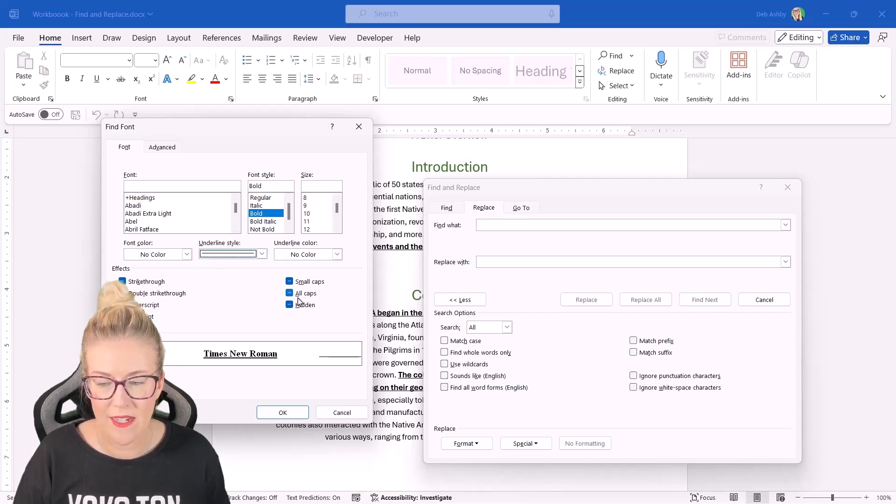
pyautogui.click(283, 413)
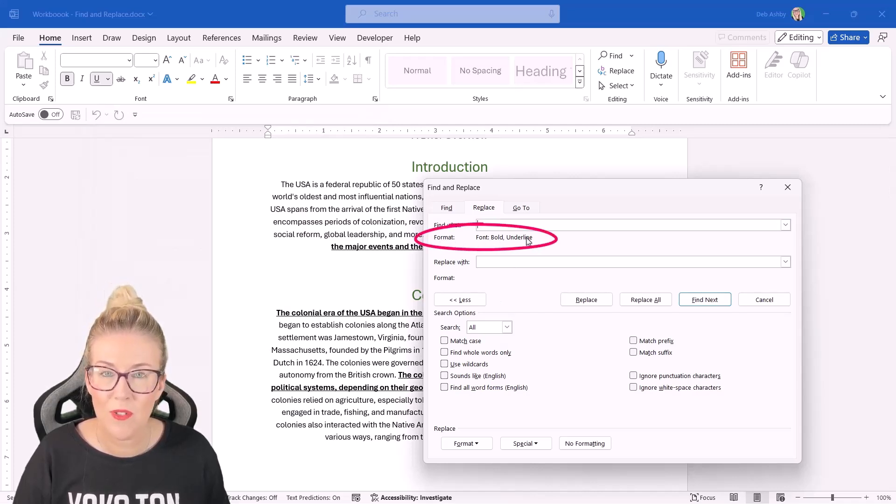
# Set the replacement format to an italic font with underline style (none).
pyautogui.click(485, 262)
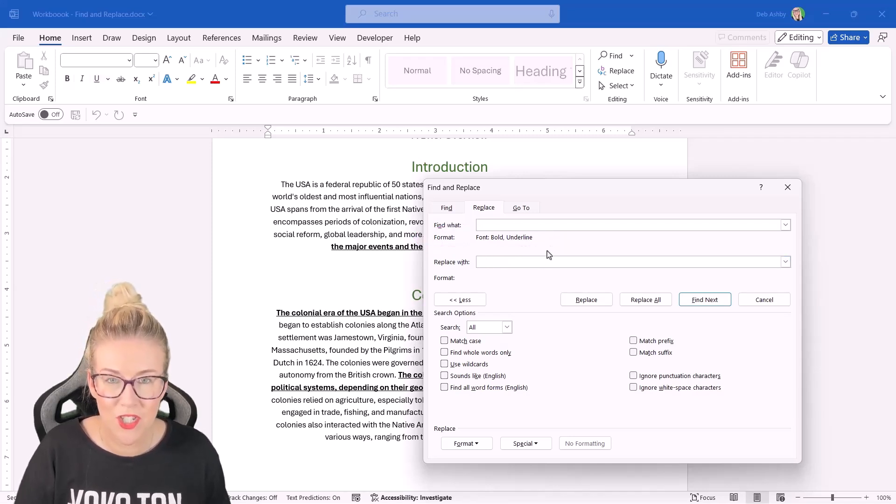
pyautogui.click(467, 443)
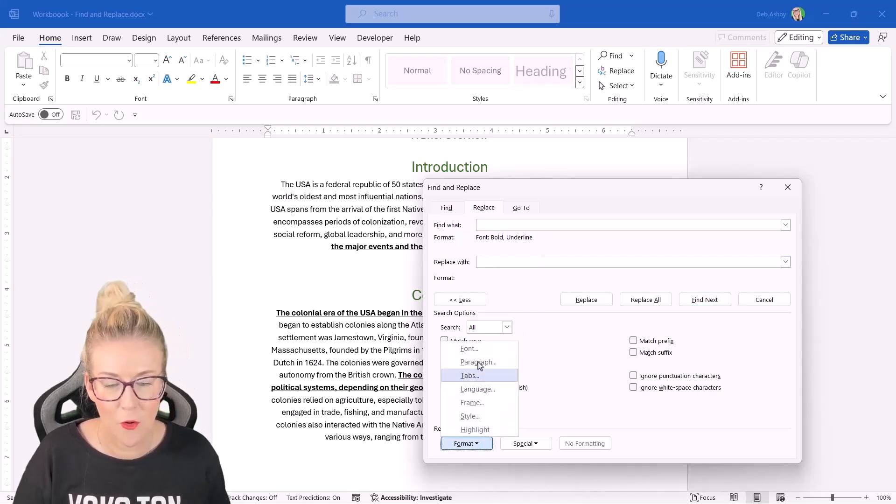
pyautogui.click(466, 349)
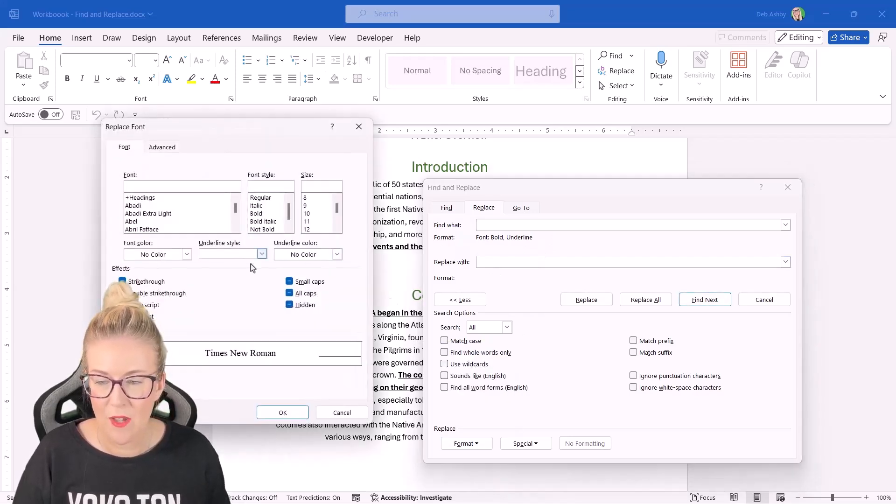
pyautogui.click(262, 254)
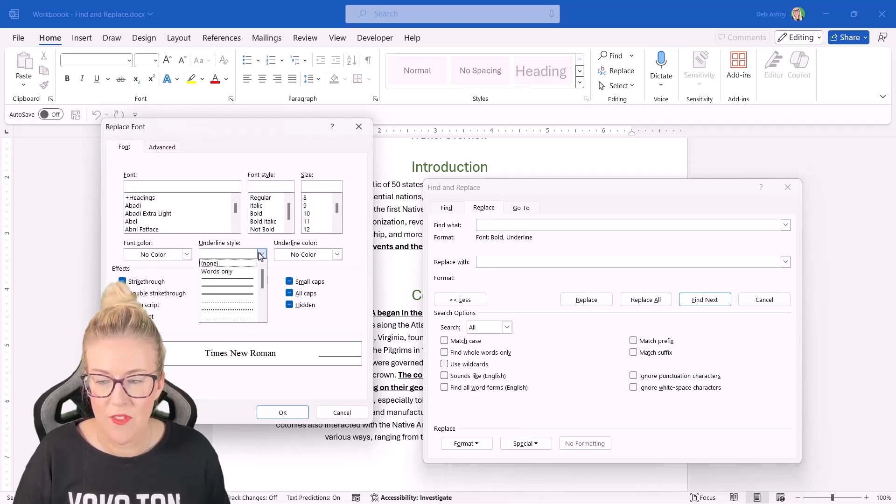
pyautogui.click(226, 264)
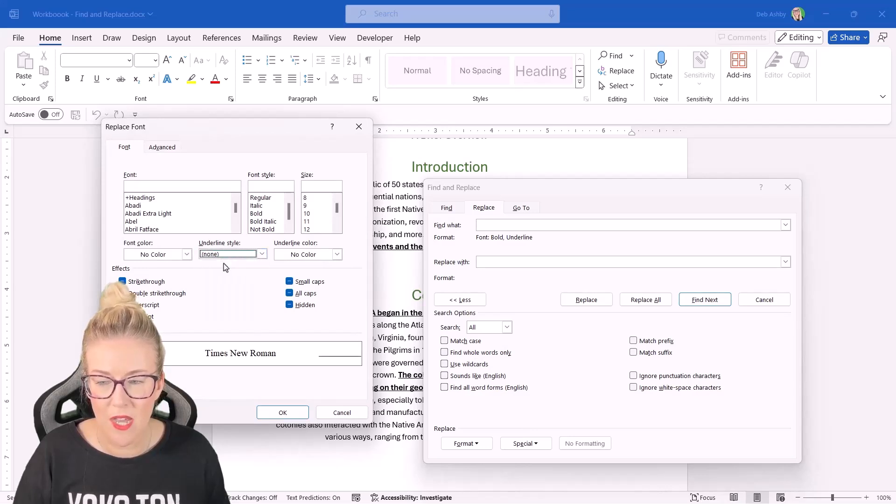
pyautogui.click(256, 205)
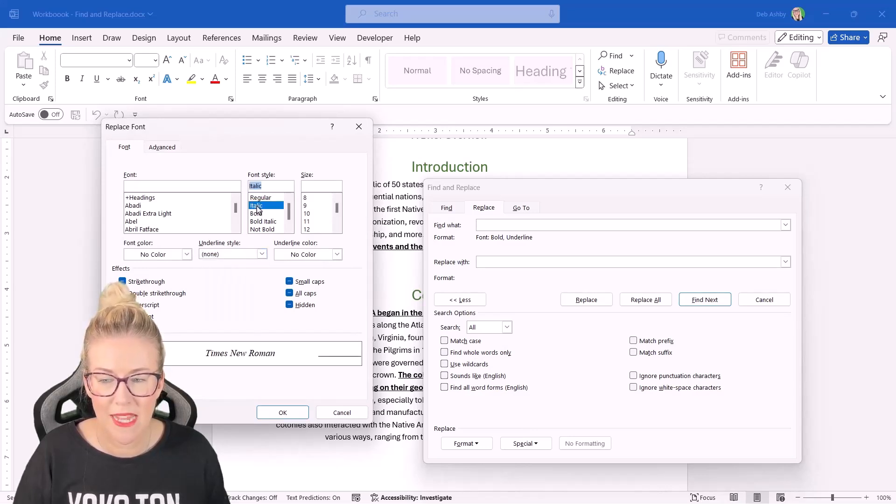
pyautogui.click(282, 412)
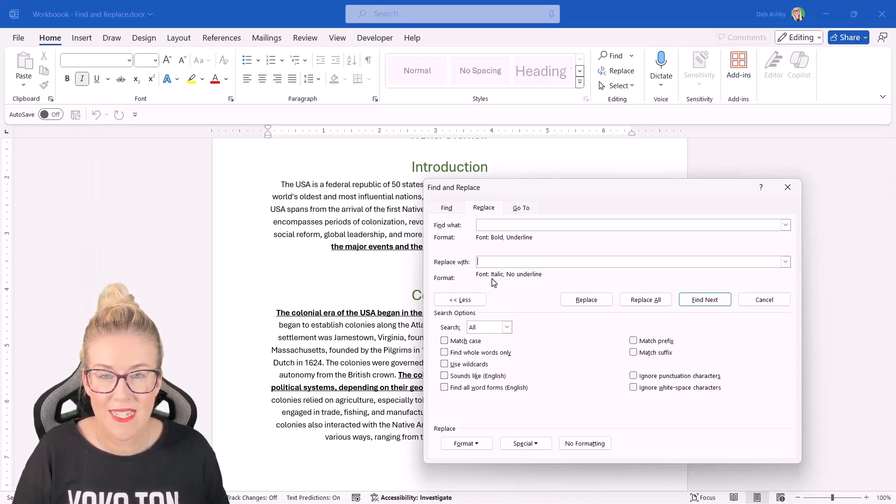
# Replace the formatting of all matching text and move the dialog aside to review the changed sentences.
pyautogui.click(646, 300)
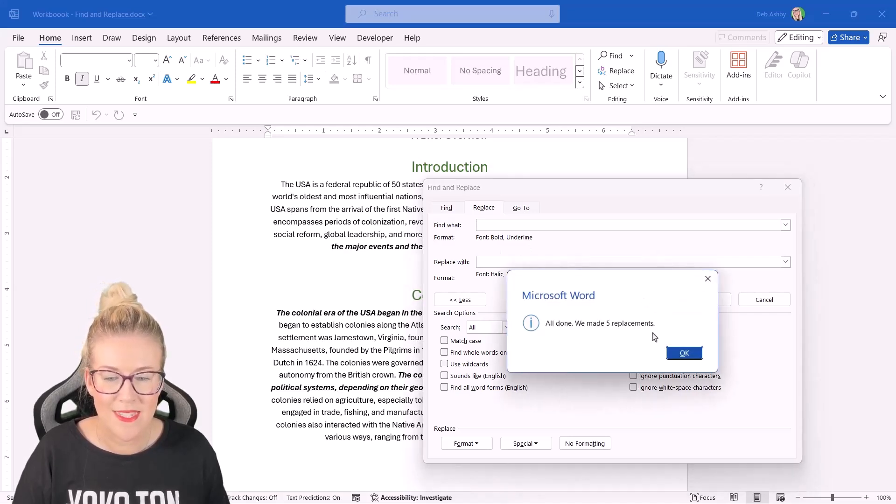
pyautogui.click(684, 354)
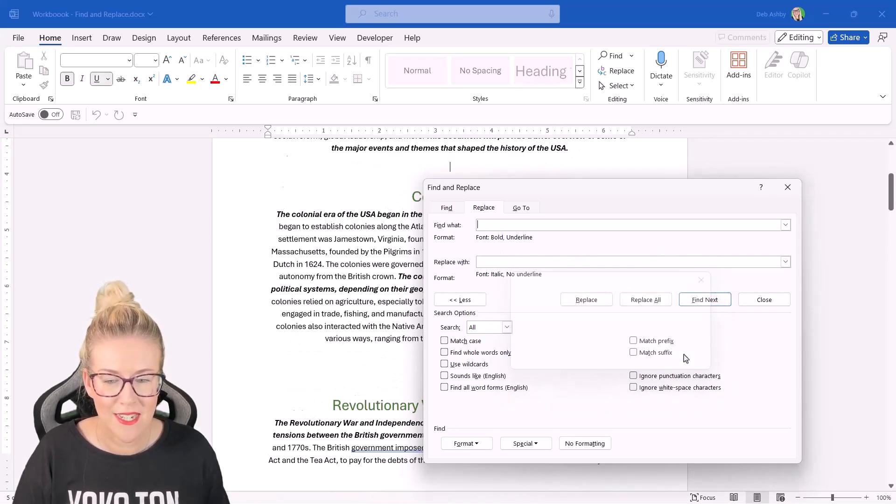
pyautogui.moveTo(562, 188); pyautogui.dragTo(634, 202)
pyautogui.scroll(1, 359, 251)
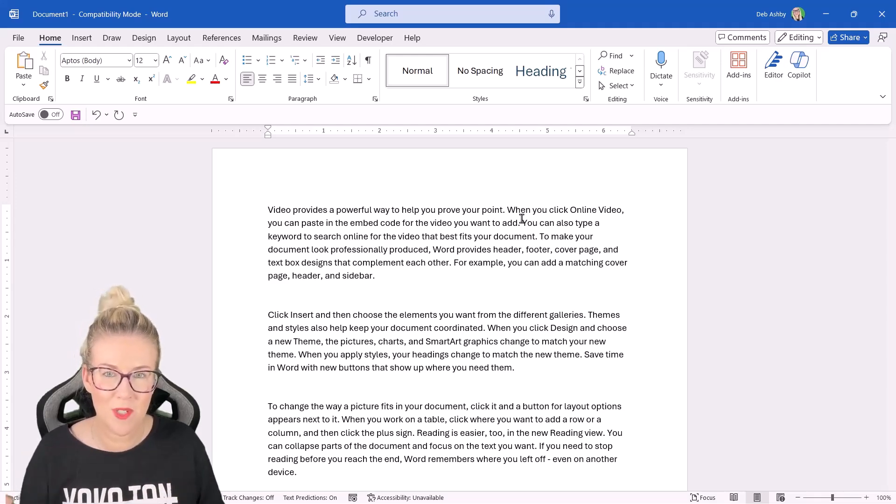
# Show the formatting marks in Document1 and look through the empty paragraphs between the text blocks.
pyautogui.scroll(-2, 522, 218)
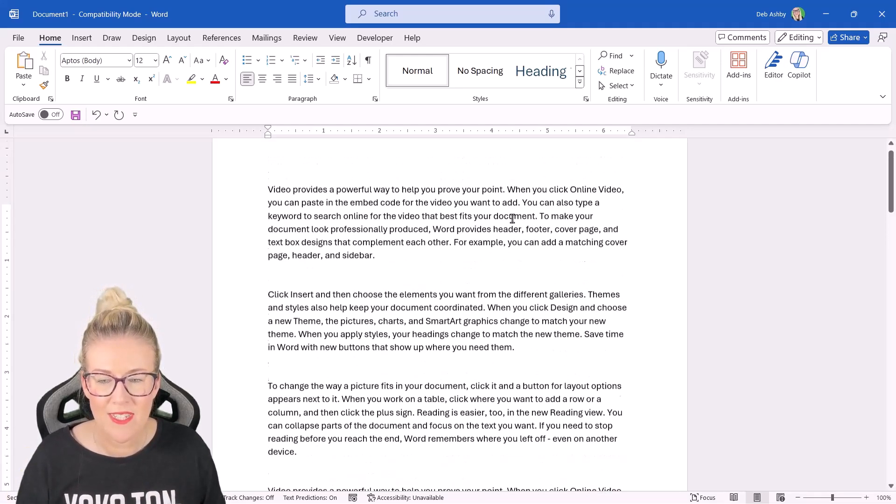
pyautogui.scroll(2, 516, 222)
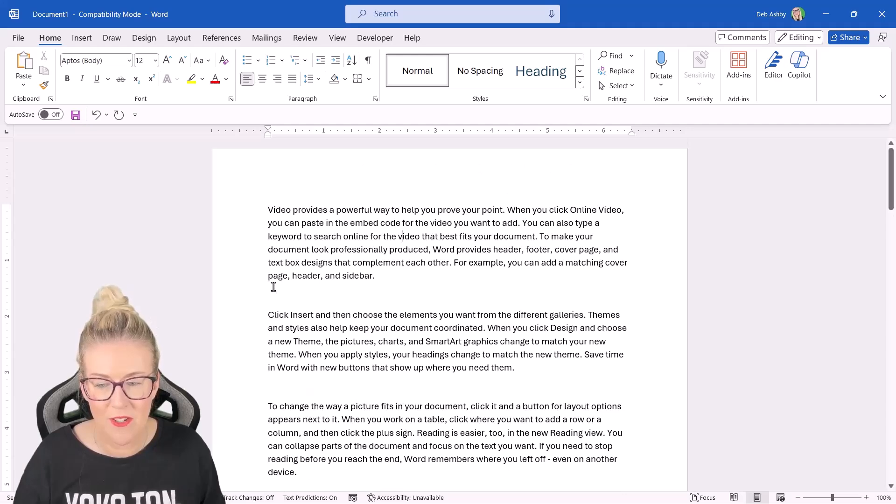
pyautogui.click(248, 293)
pyautogui.click(297, 296)
pyautogui.scroll(-3, 297, 296)
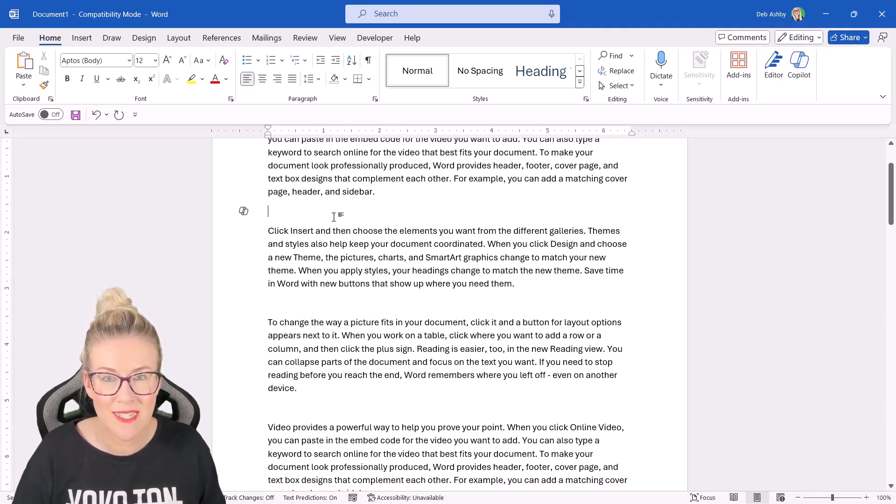
pyautogui.scroll(2, 392, 224)
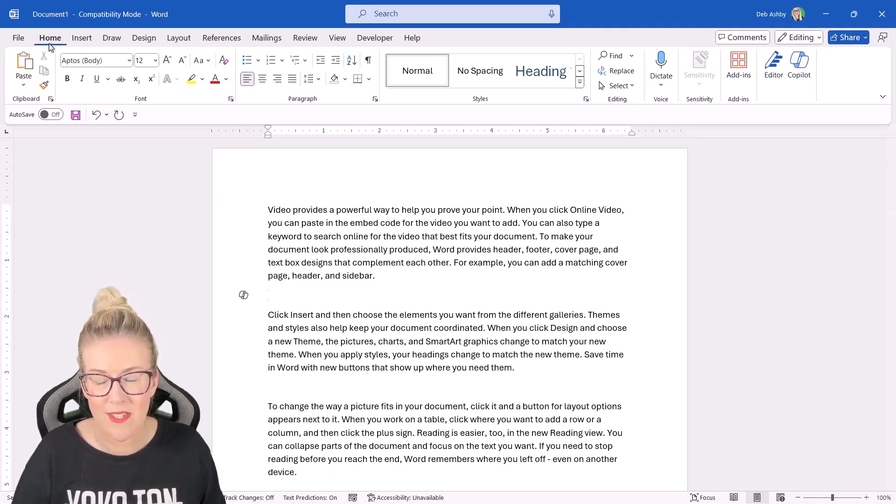
pyautogui.click(368, 60)
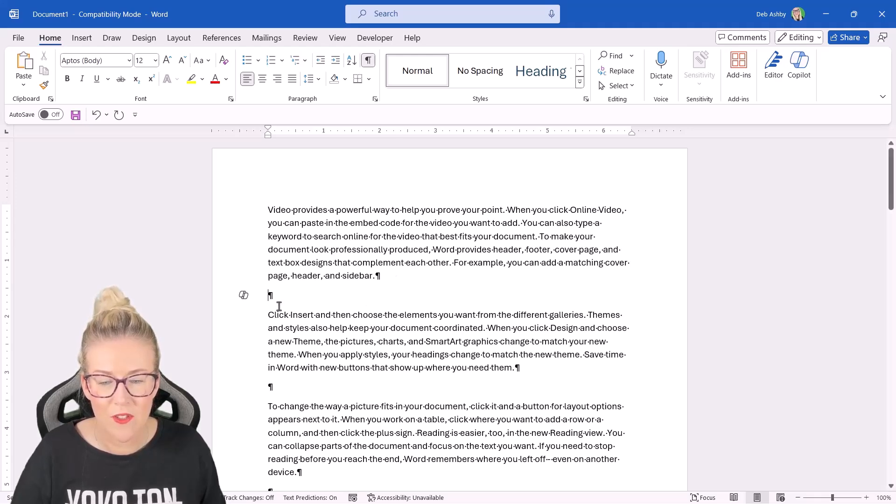
pyautogui.scroll(-2, 391, 336)
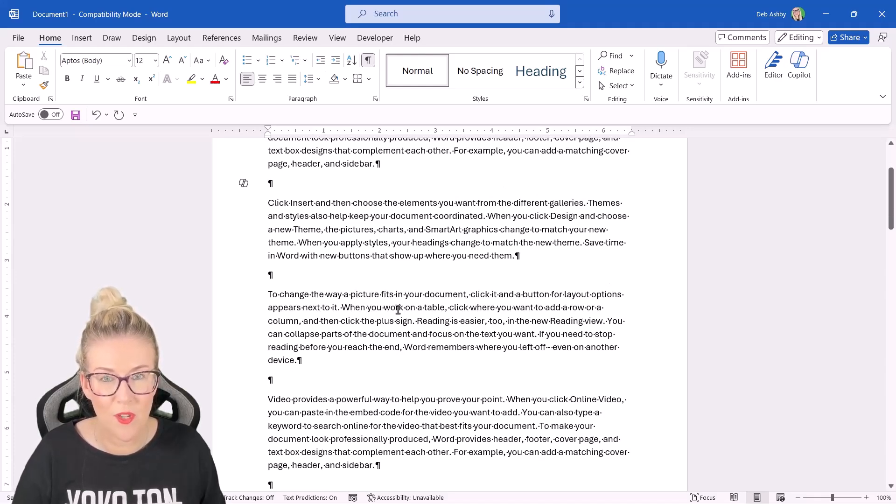
pyautogui.scroll(3, 352, 234)
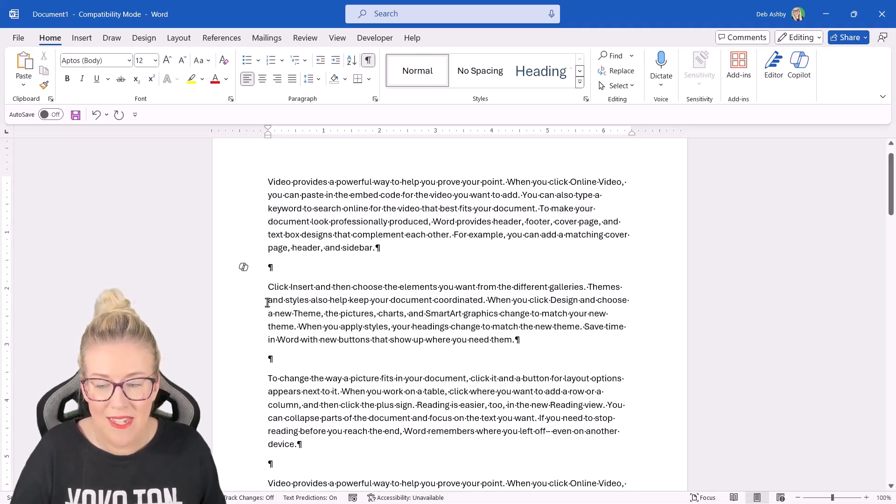
pyautogui.scroll(-4, 348, 374)
pyautogui.scroll(5, 332, 366)
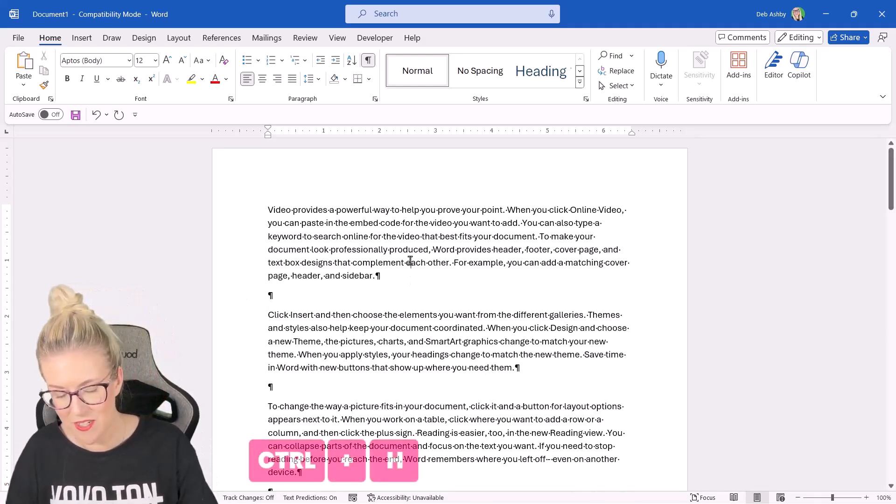
# Open Find and Replace and clear the leftover formatting from both the search and the replacement criteria.
pyautogui.hotkey('ctrl', 'h')
pyautogui.moveTo(607, 209); pyautogui.dragTo(447, 198)
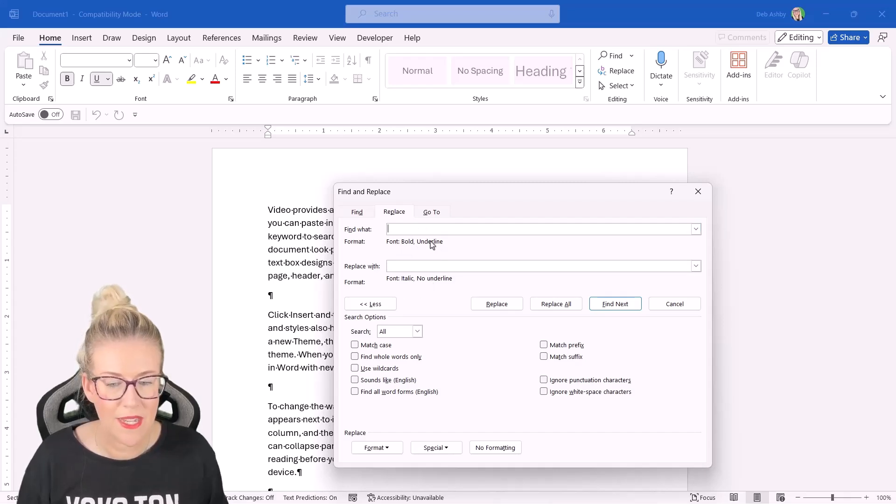
pyautogui.click(495, 448)
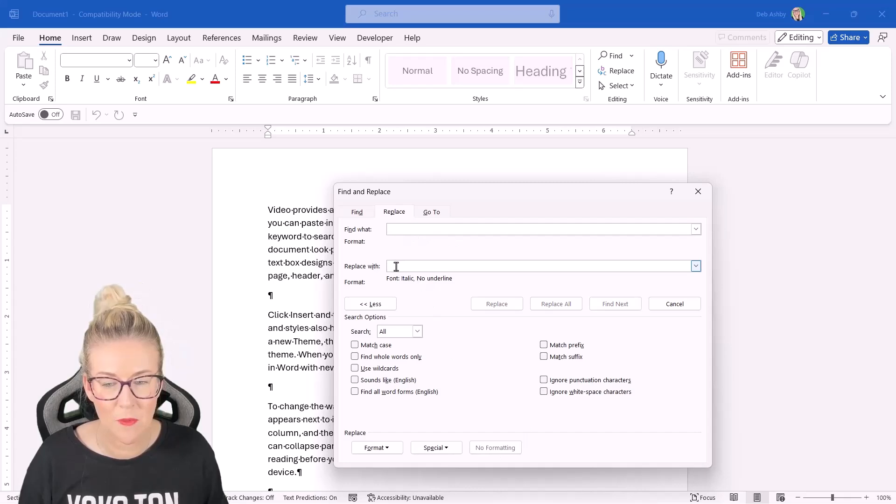
pyautogui.click(396, 267)
pyautogui.click(514, 447)
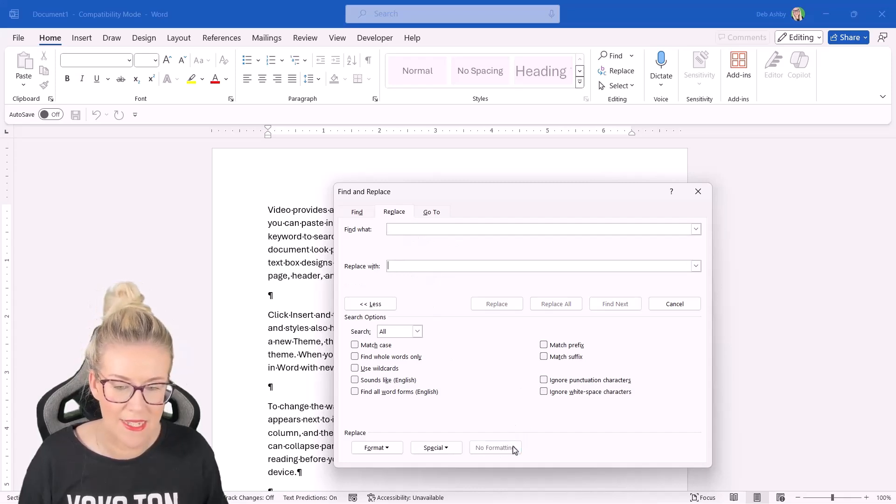
# Set the search criteria to two consecutive paragraph marks (^p^p) using the special characters.
pyautogui.click(403, 229)
pyautogui.moveTo(471, 195); pyautogui.dragTo(535, 179)
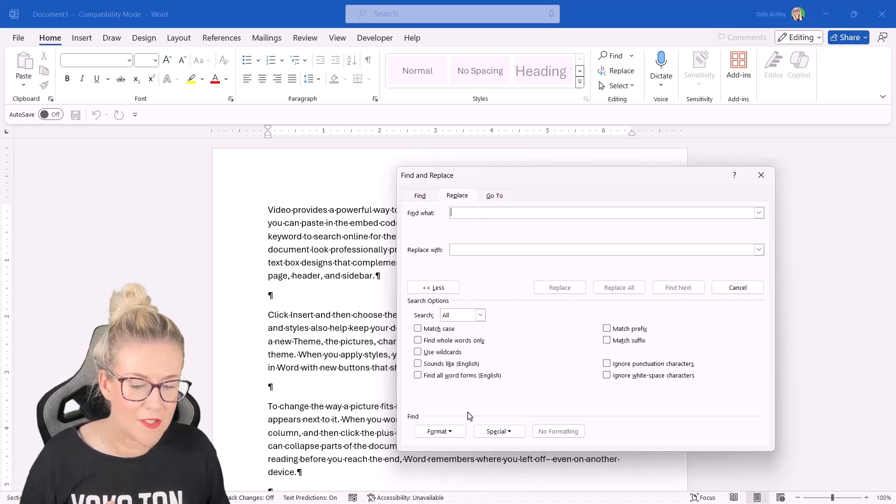
pyautogui.click(510, 435)
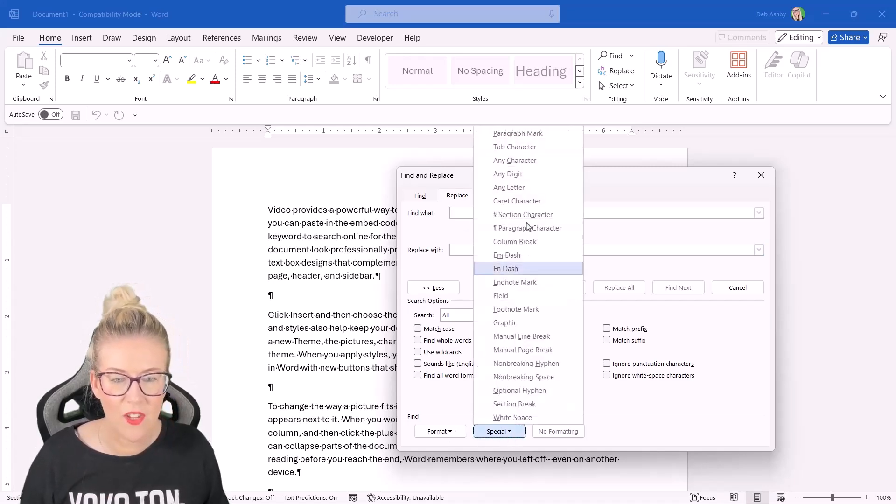
pyautogui.click(533, 134)
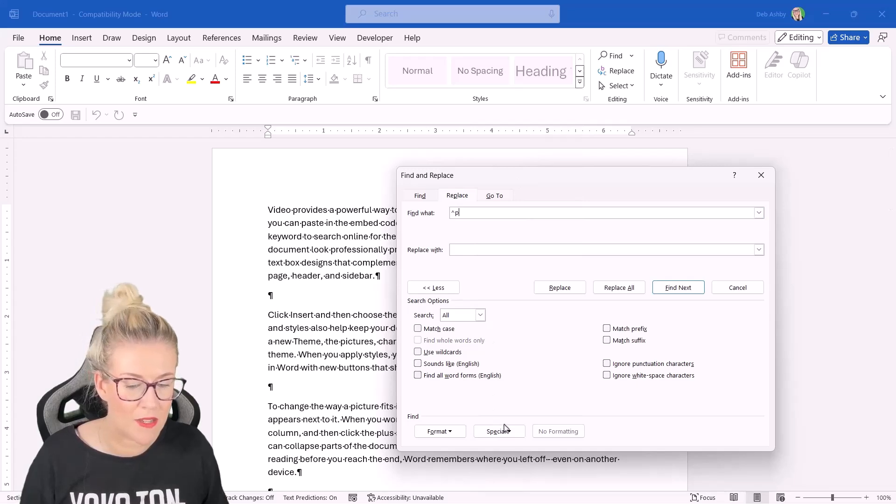
pyautogui.click(512, 432)
pyautogui.click(515, 134)
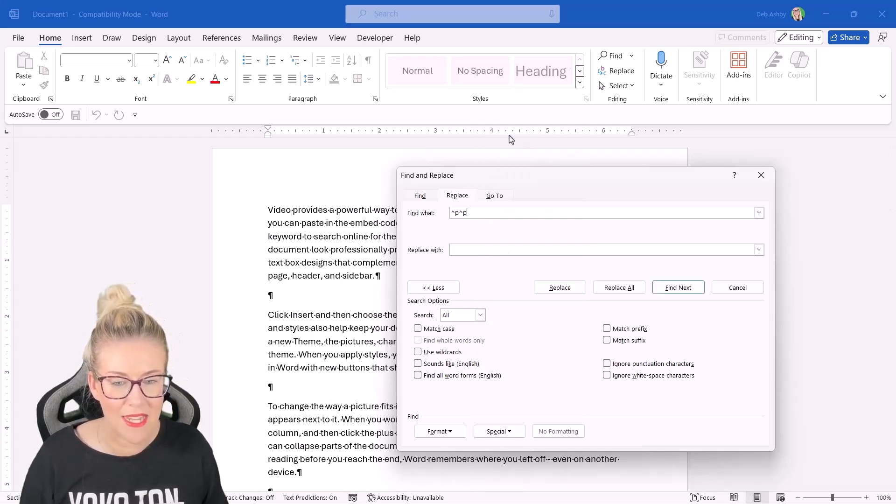
# Set the replacement to a single paragraph mark (^p) using the special characters.
pyautogui.click(460, 250)
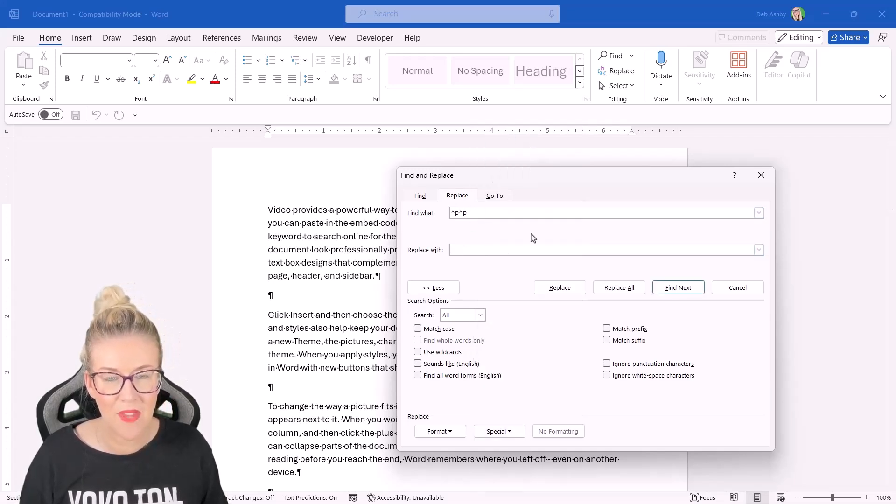
pyautogui.click(513, 432)
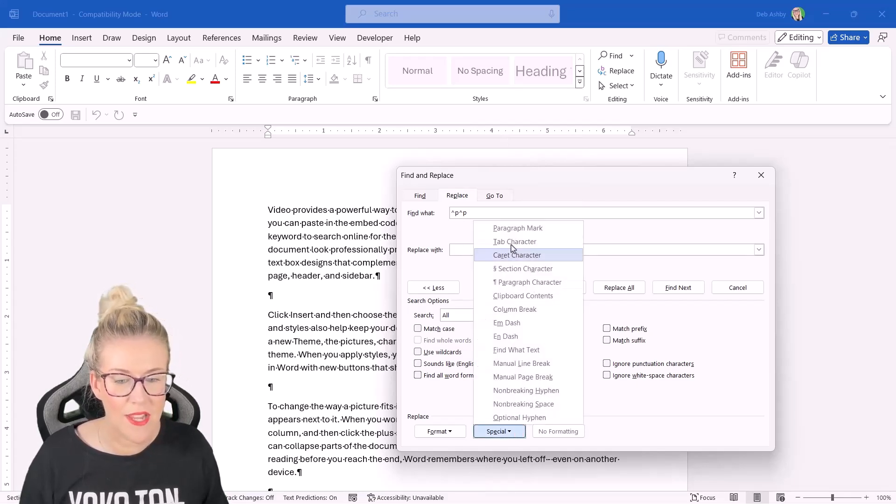
pyautogui.click(511, 227)
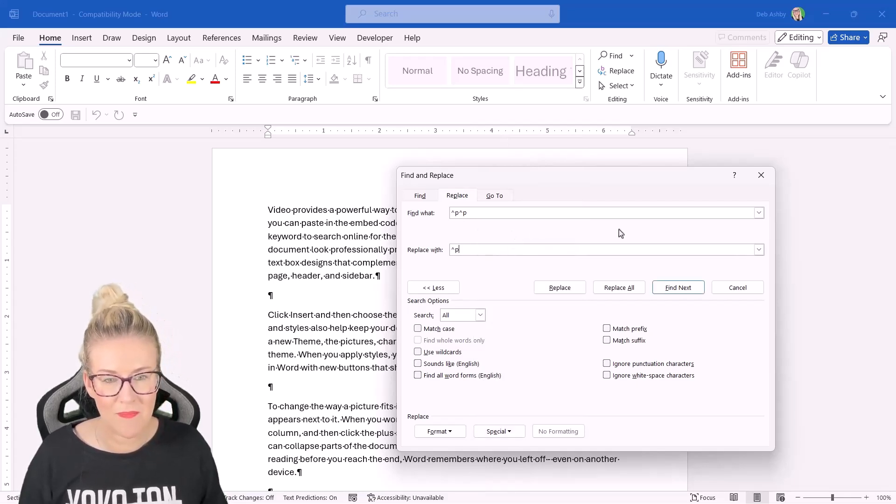
# Replace all double paragraph marks in Document1, close the dialog and review the paragraph spacing.
pyautogui.click(621, 288)
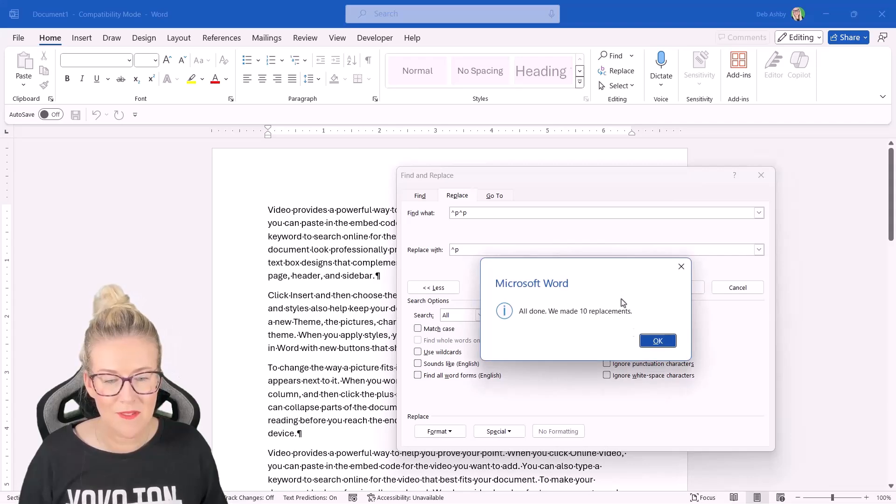
pyautogui.click(658, 341)
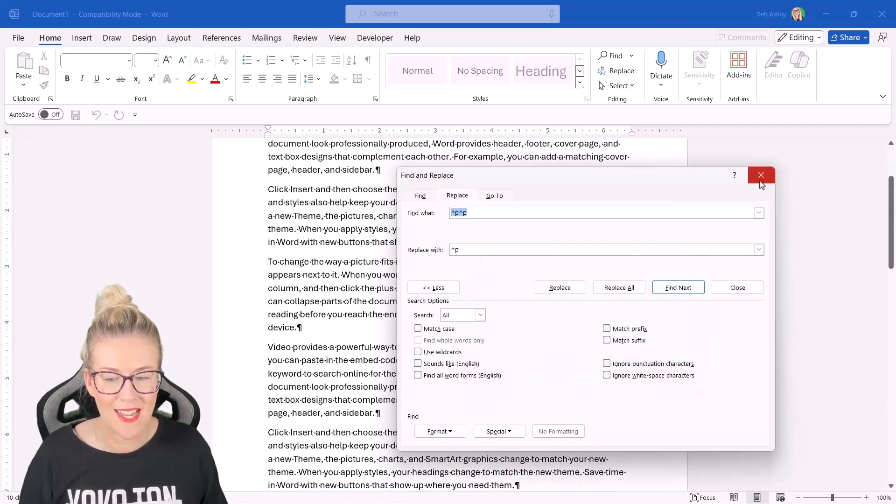
pyautogui.click(762, 175)
pyautogui.scroll(3, 453, 293)
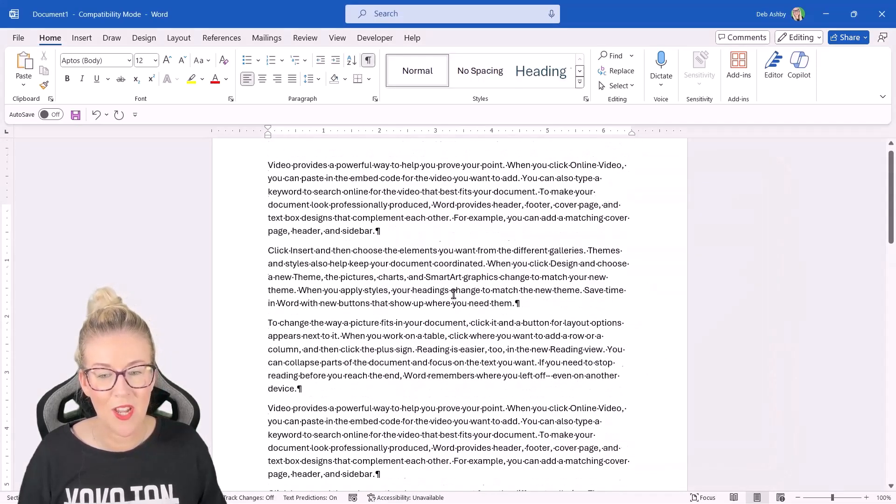
pyautogui.scroll(-7, 453, 294)
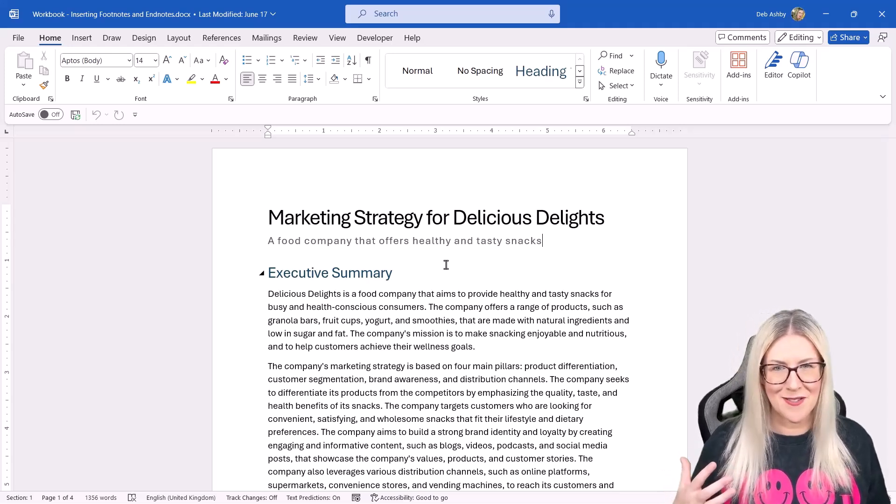
# Insert a footnote after "smoothies" in the first Executive Summary paragraph of the Inserting Footnotes and Endnotes workbook.
pyautogui.click(507, 280)
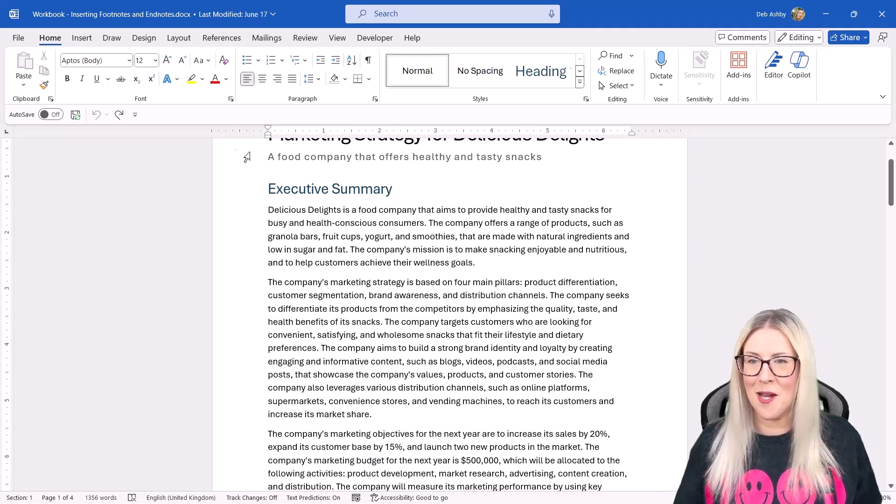
pyautogui.click(218, 40)
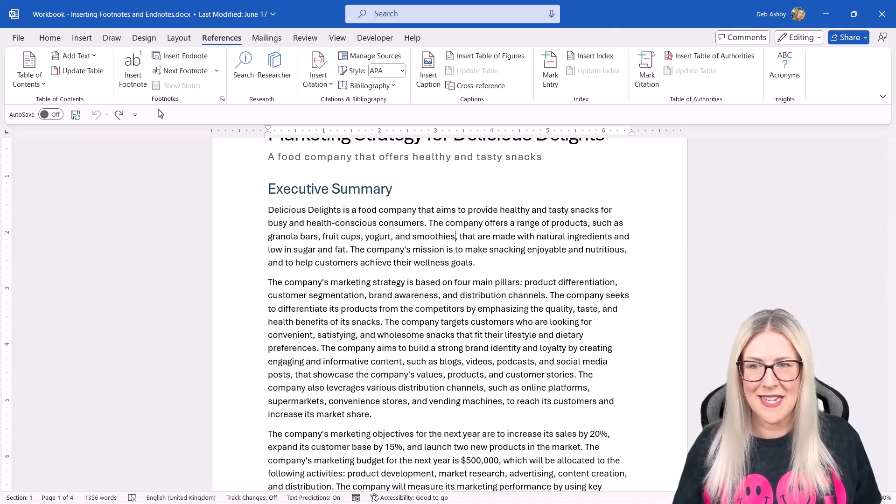
pyautogui.click(133, 70)
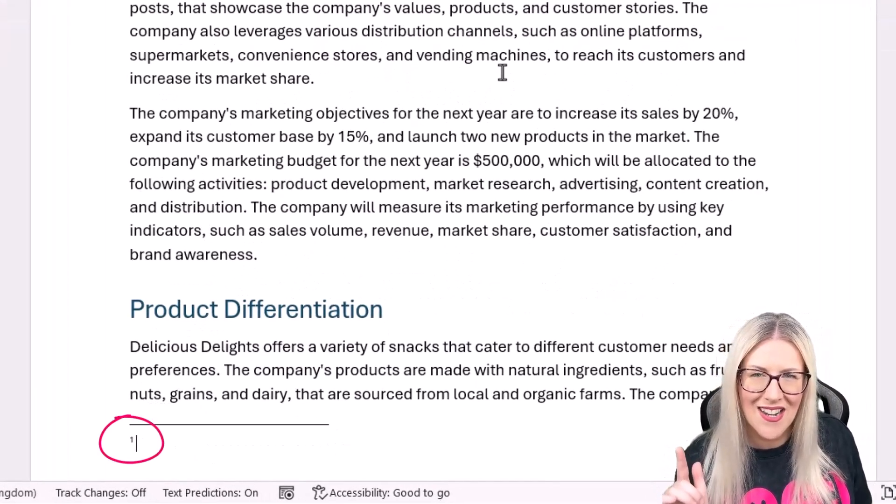
pyautogui.scroll(4, 503, 72)
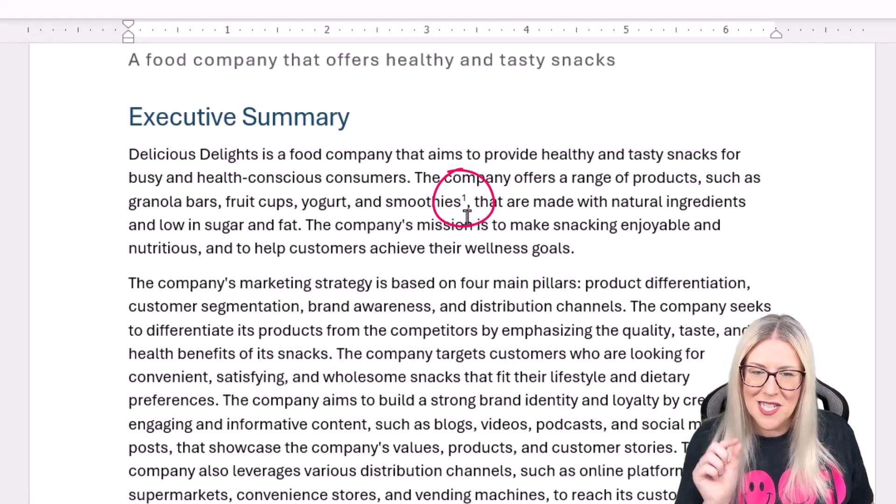
pyautogui.scroll(-5, 467, 217)
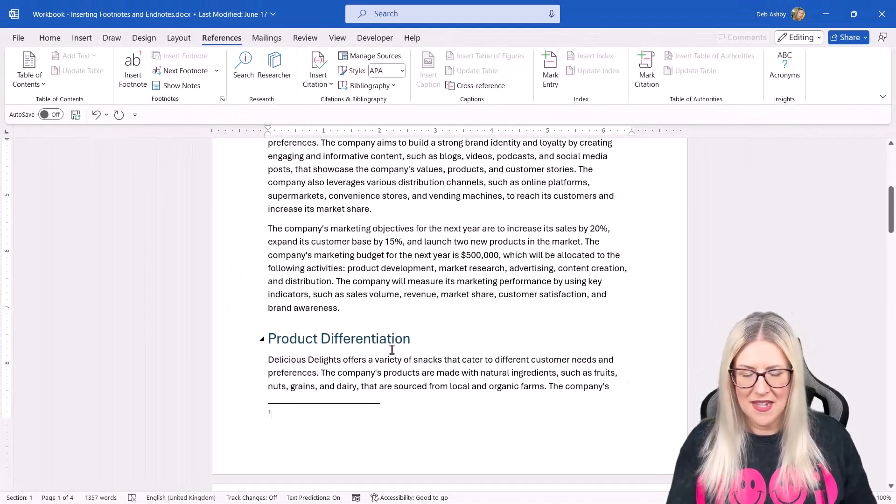
# Write the first footnote's text as "Sample of products. More products available.".
pyautogui.write('Sam')
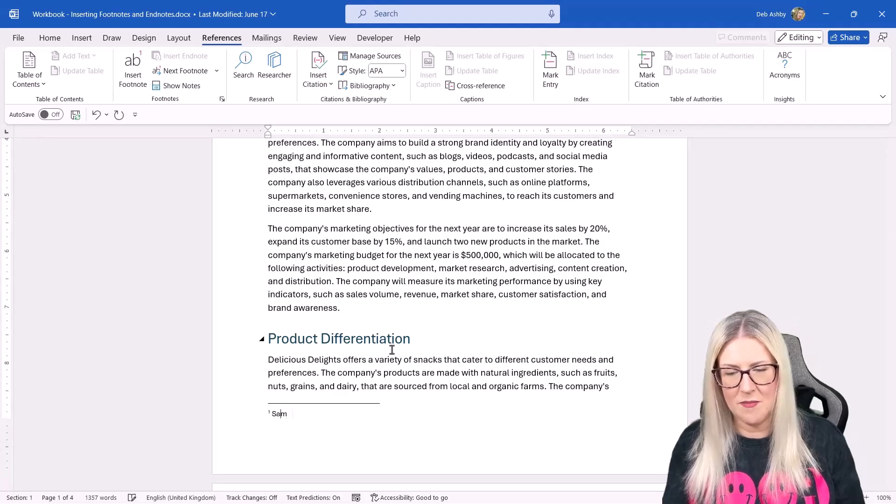
pyautogui.write('ple of products. ')
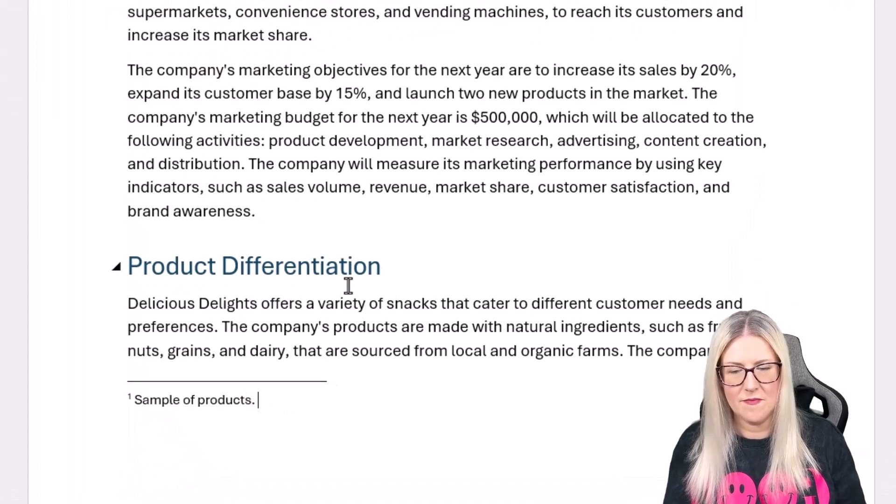
pyautogui.write('More procu')
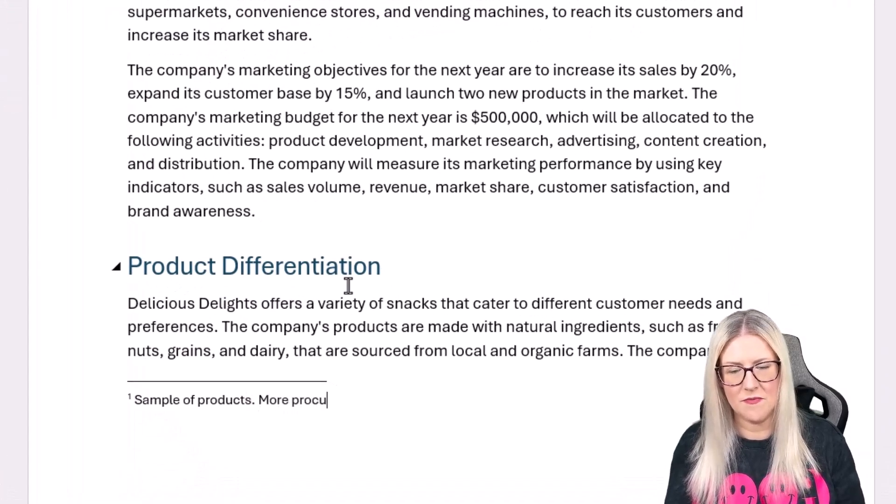
pyautogui.press('BackSpace')
pyautogui.press('BackSpace')
pyautogui.write('ducts ava')
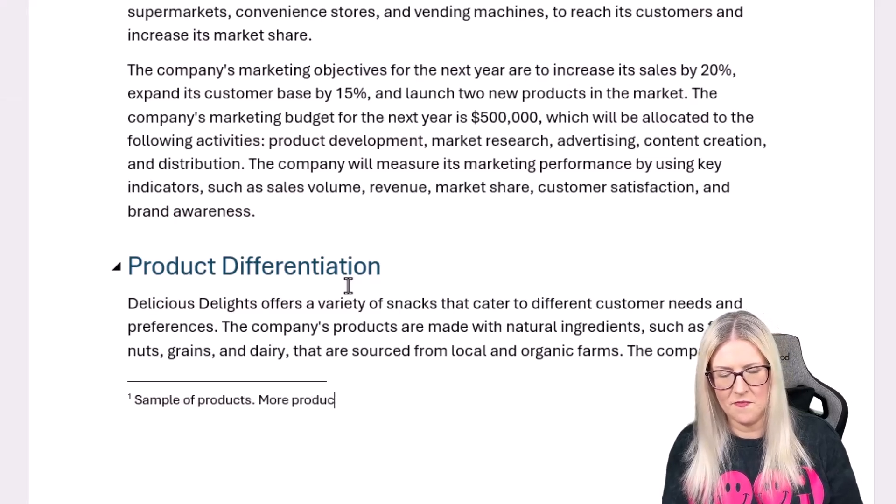
pyautogui.write('ilable.')
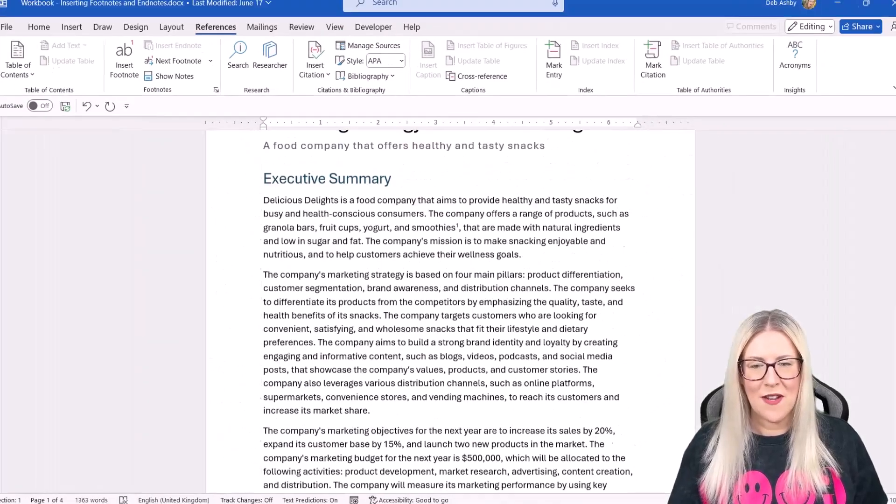
# Return to the Executive Summary and preview the footnote text at the reference mark after "smoothies".
pyautogui.scroll(5, 399, 358)
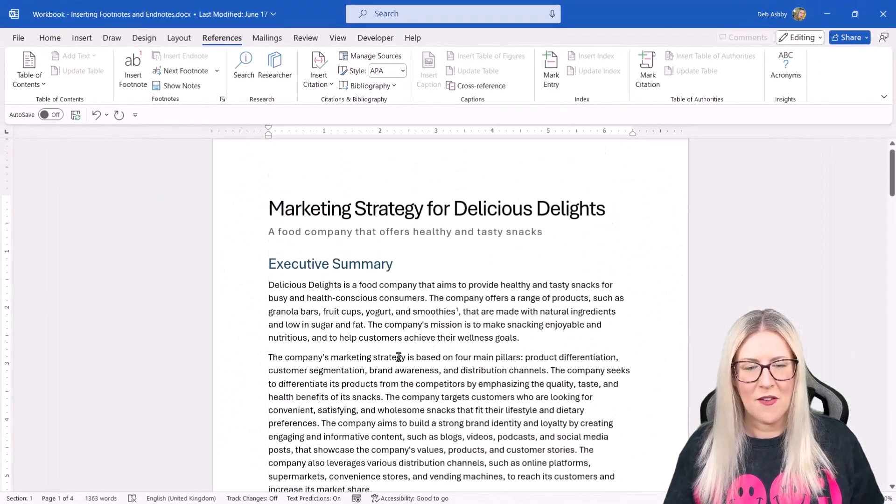
pyautogui.click(398, 358)
pyautogui.moveTo(460, 308)
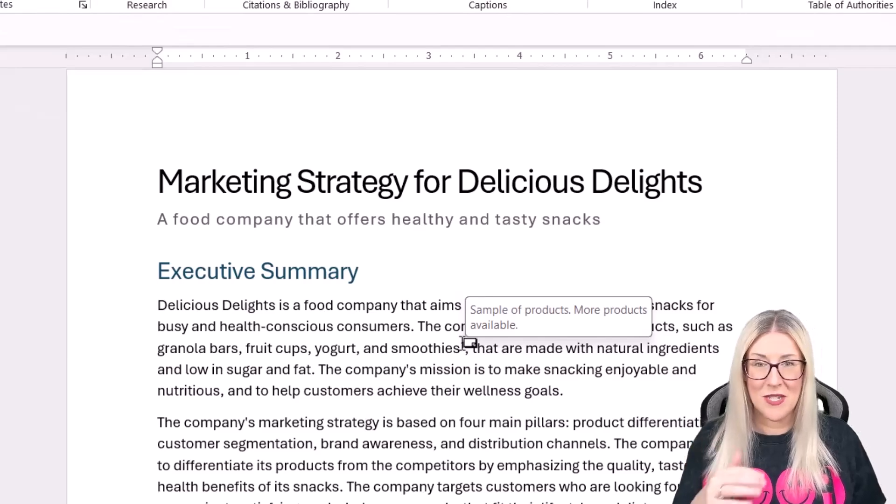
pyautogui.click(415, 344)
# Insert a second footnote after "20%" in the paragraph on next year's marketing objectives.
pyautogui.scroll(-2, 418, 343)
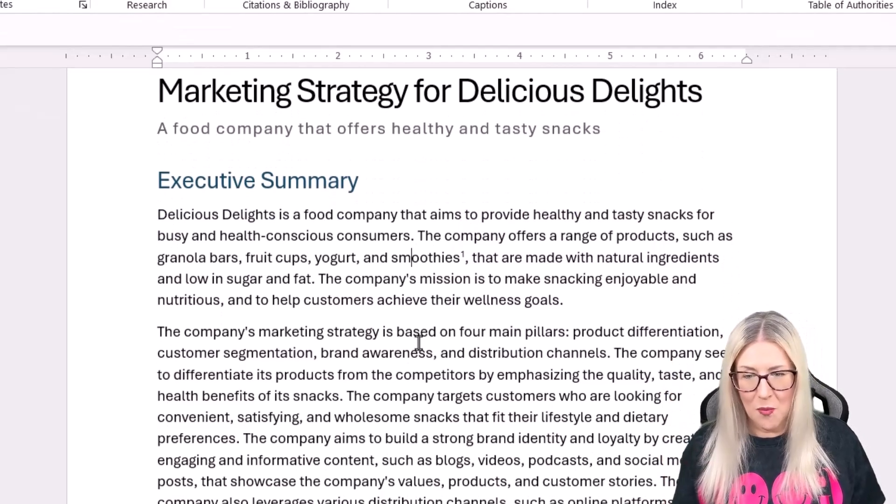
pyautogui.scroll(-5, 385, 350)
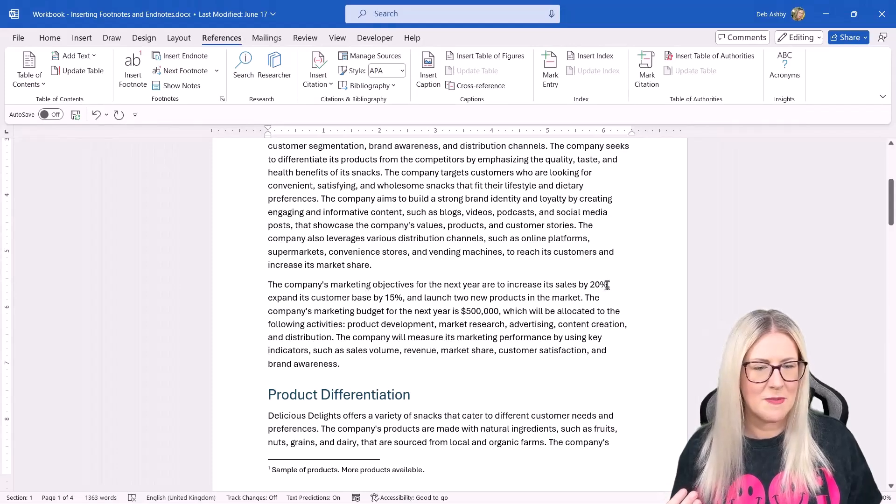
pyautogui.click(608, 285)
pyautogui.click(133, 70)
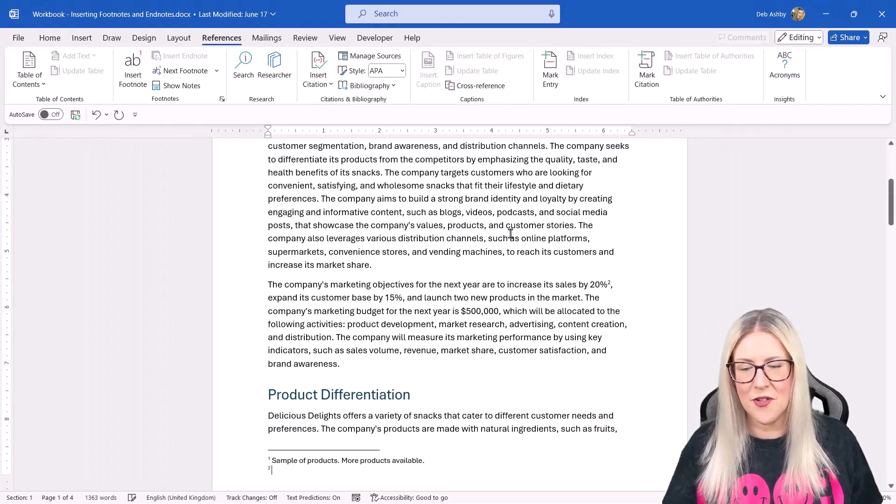
# Write the second footnote's text as "Figures are all estimated." and return to the body text.
pyautogui.scroll(-2, 362, 408)
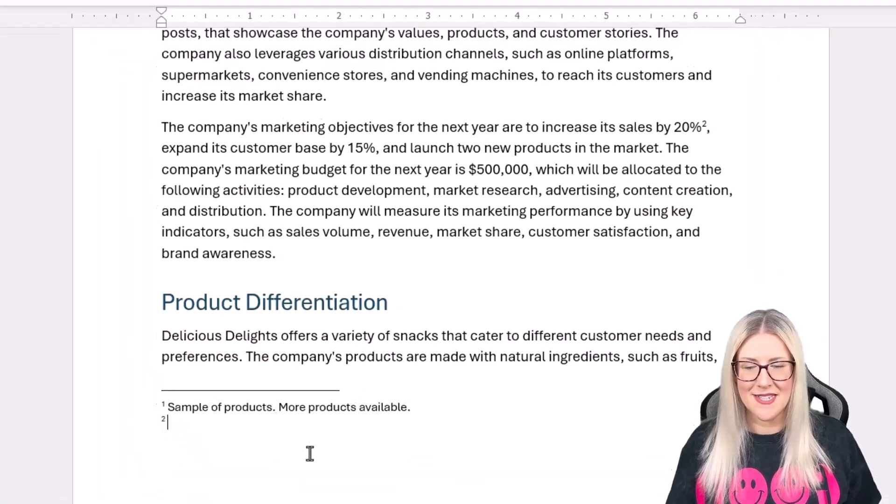
pyautogui.write('Figu')
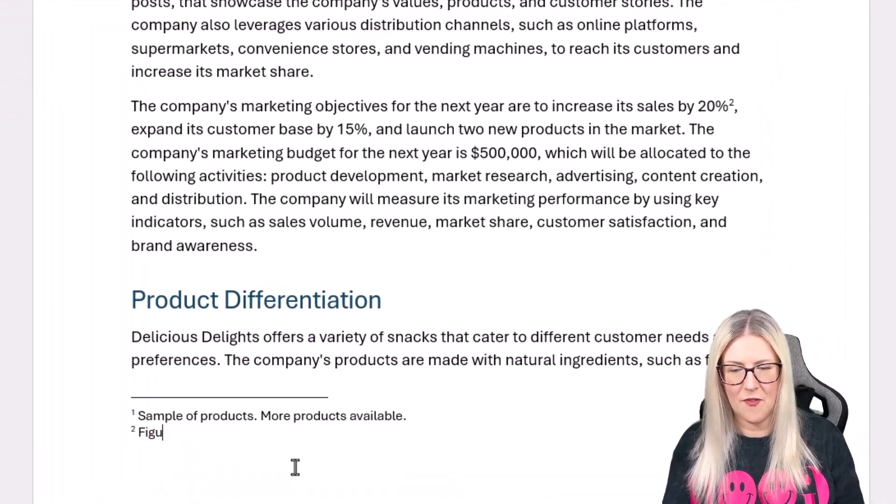
pyautogui.write('res are all estimates')
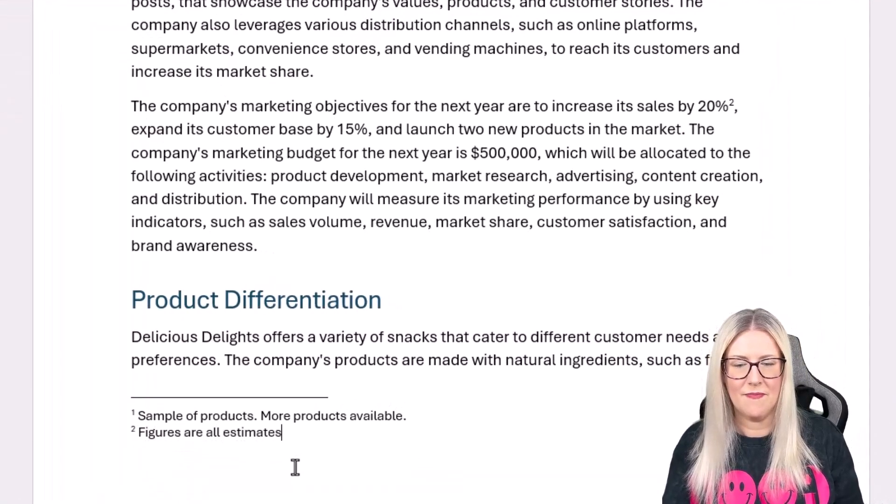
pyautogui.press('BackSpace')
pyautogui.write('d.')
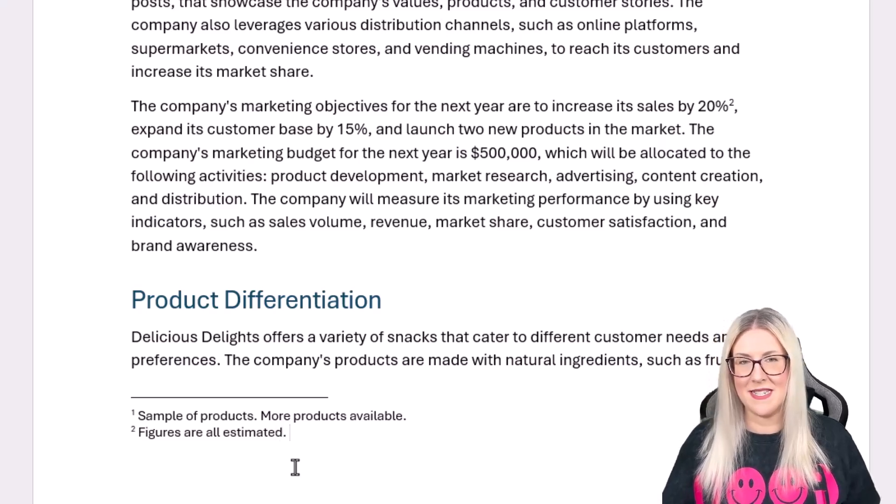
pyautogui.click(447, 208)
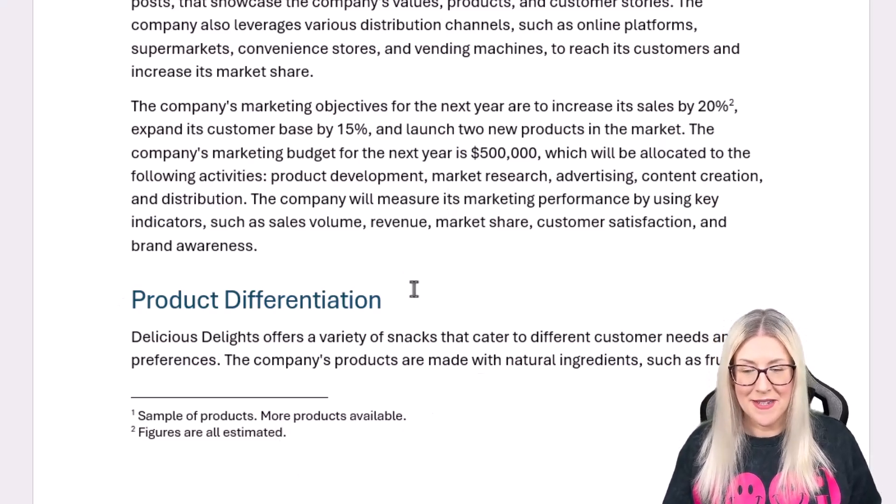
pyautogui.scroll(-2, 429, 270)
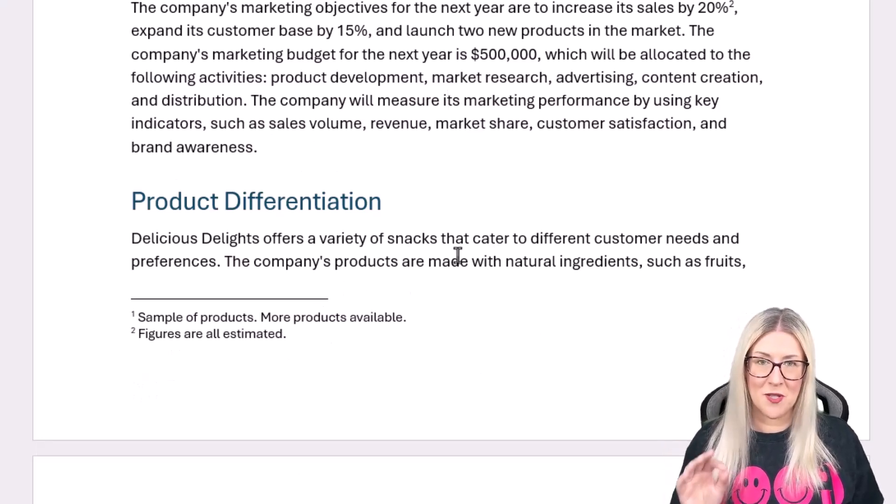
# Look through the pages from the second footnote to the Customer Segmentation section and return to the footnotes on page 1.
pyautogui.scroll(-5, 424, 278)
pyautogui.scroll(-20, 424, 279)
pyautogui.scroll(2, 425, 279)
pyautogui.scroll(5, 425, 279)
pyautogui.scroll(-3, 424, 280)
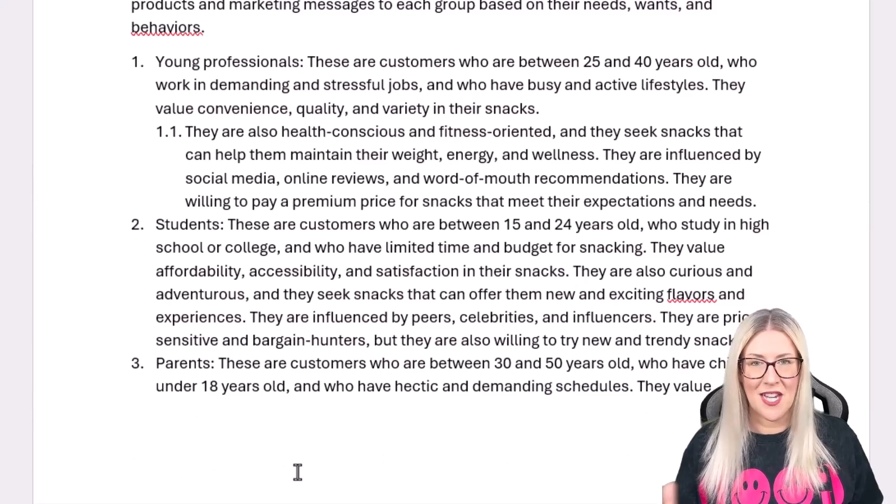
pyautogui.scroll(4, 439, 152)
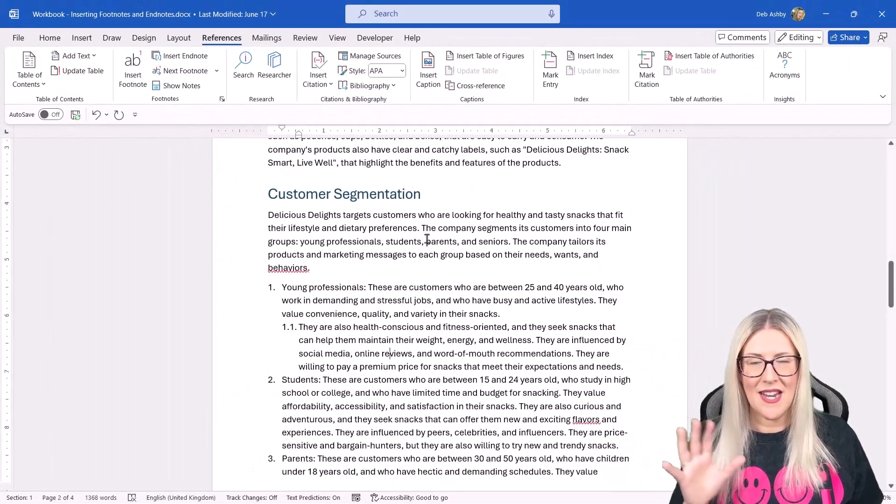
pyautogui.scroll(5, 427, 239)
pyautogui.scroll(5, 432, 239)
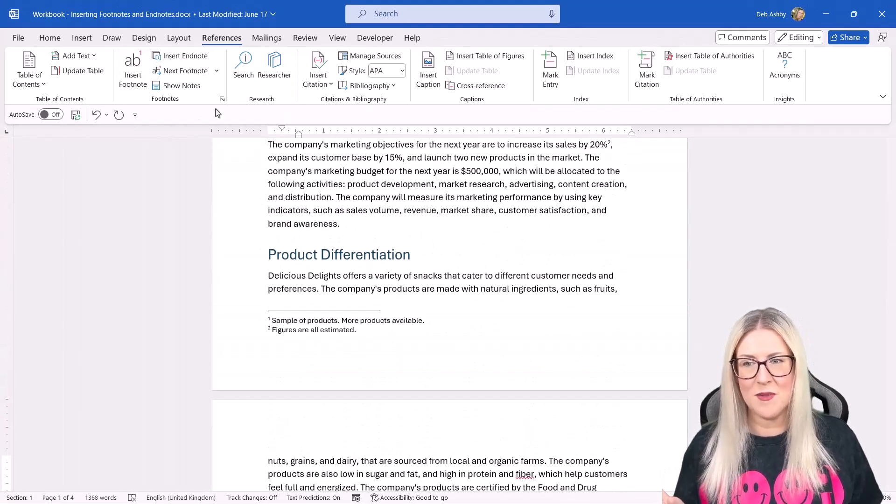
# Change the footnote number format to i, ii, iii for the whole document and check the footnote marks.
pyautogui.click(222, 99)
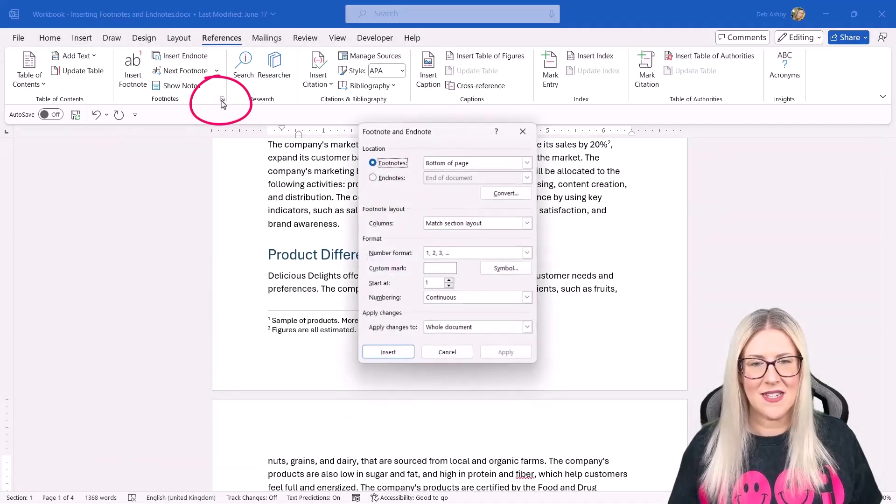
pyautogui.click(373, 164)
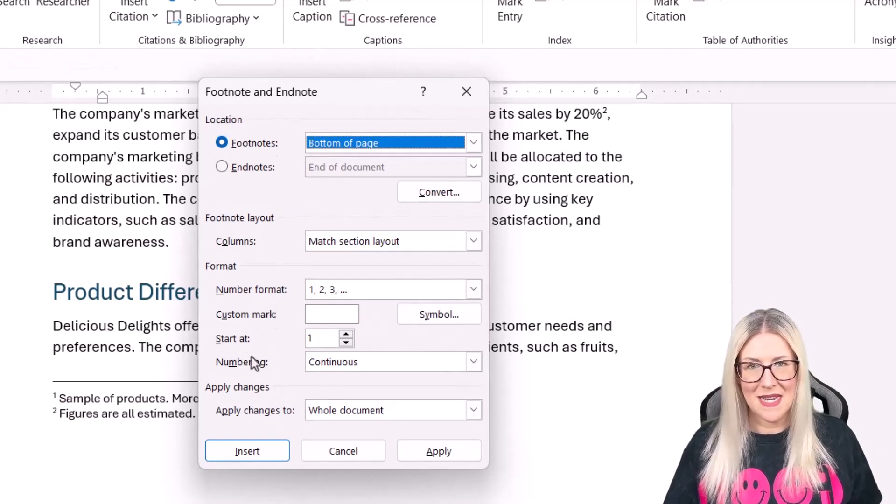
pyautogui.click(473, 290)
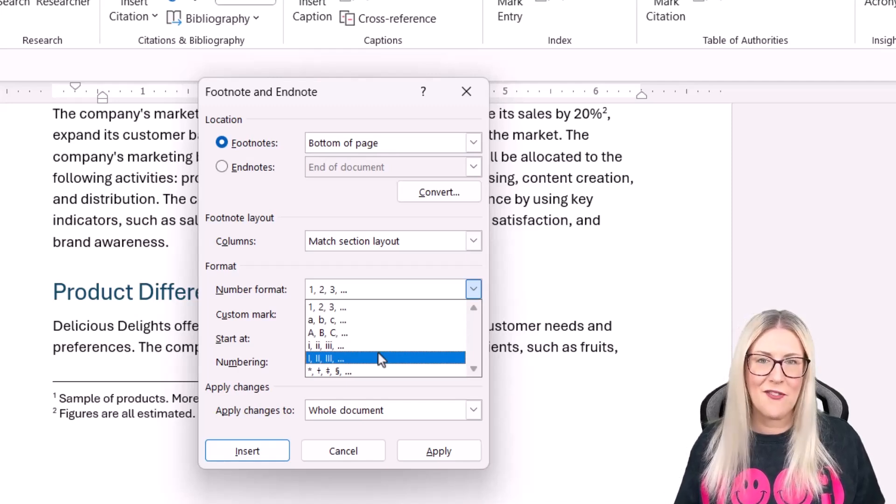
pyautogui.click(301, 292)
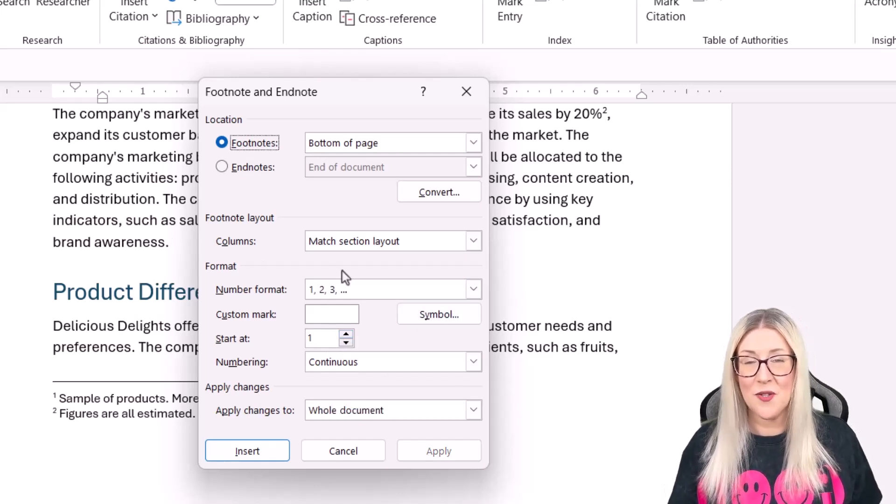
pyautogui.click(472, 289)
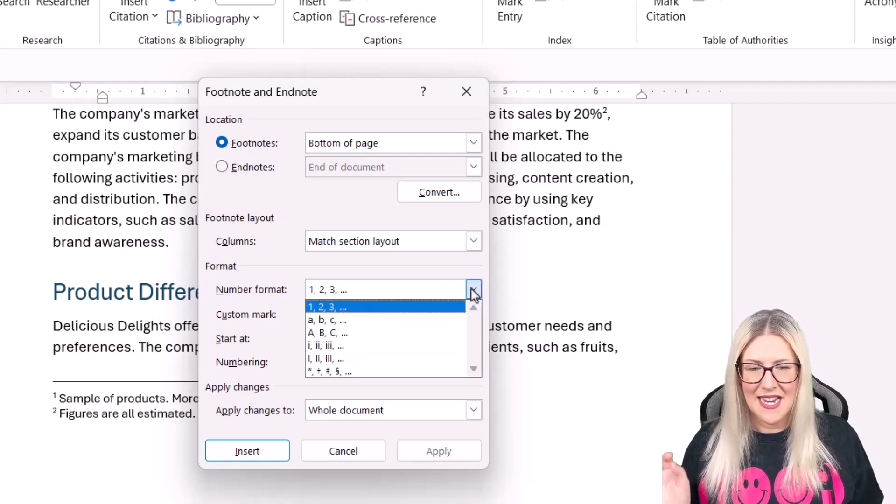
pyautogui.click(339, 346)
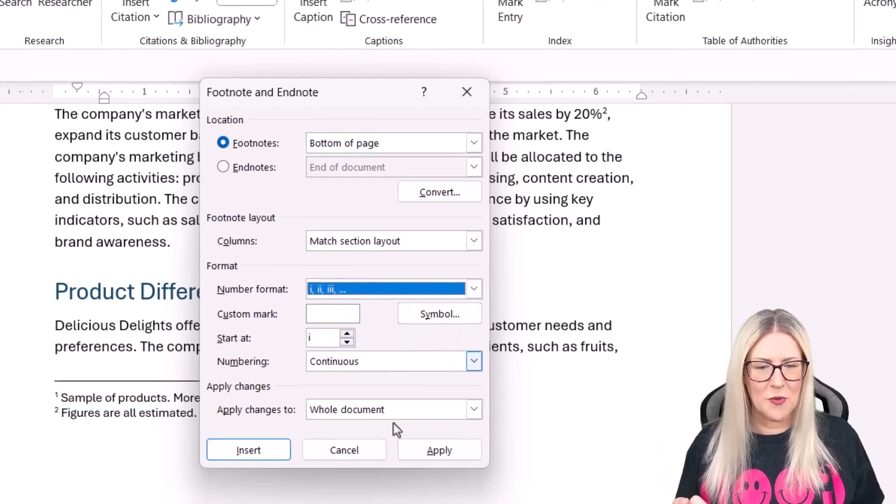
pyautogui.click(439, 451)
pyautogui.scroll(-1, 387, 357)
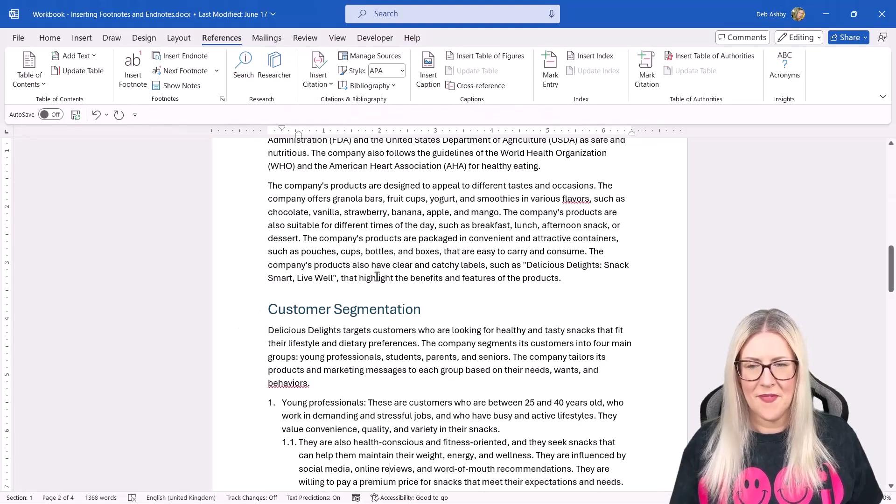
pyautogui.scroll(10, 377, 275)
pyautogui.scroll(-3, 377, 271)
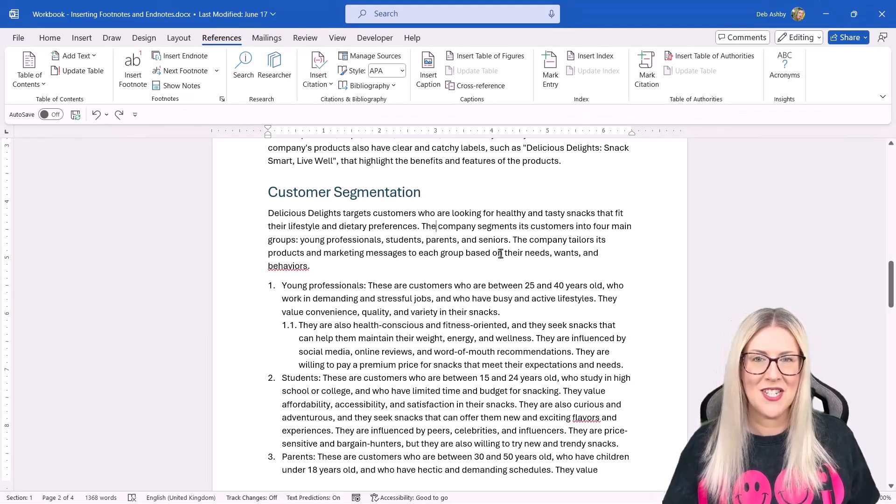
# Insert an endnote in the Customer Segmentation section reading "Young professionals should be considered adults between 18 and 24." and return to the body text.
pyautogui.scroll(-1, 467, 241)
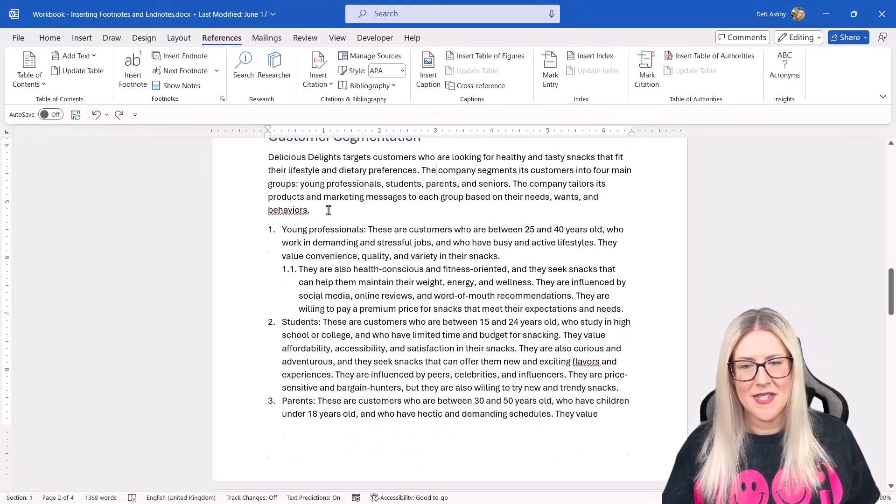
pyautogui.moveTo(282, 229); pyautogui.dragTo(367, 229)
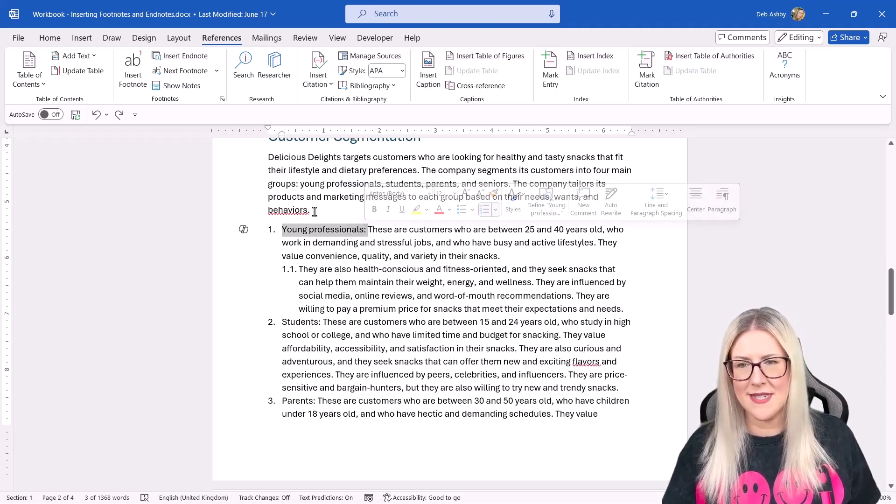
pyautogui.click(188, 57)
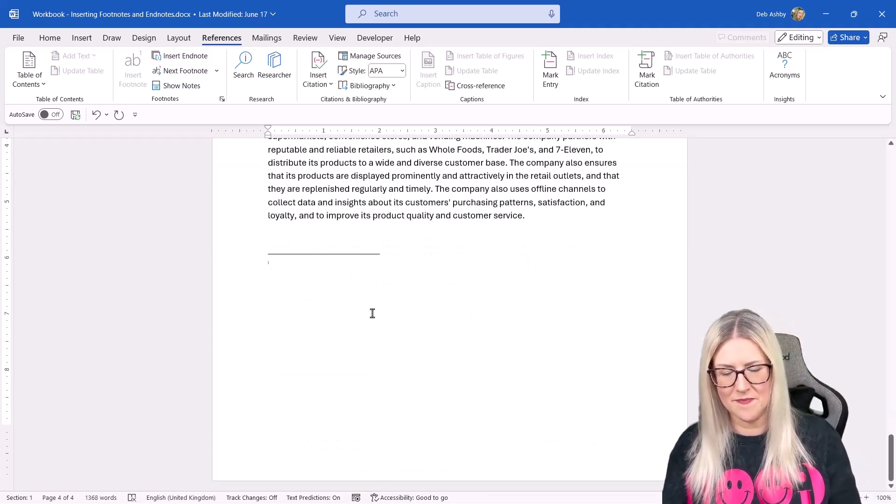
pyautogui.write('Young professionals should be considered adults between 18 and 24.')
pyautogui.click(449, 216)
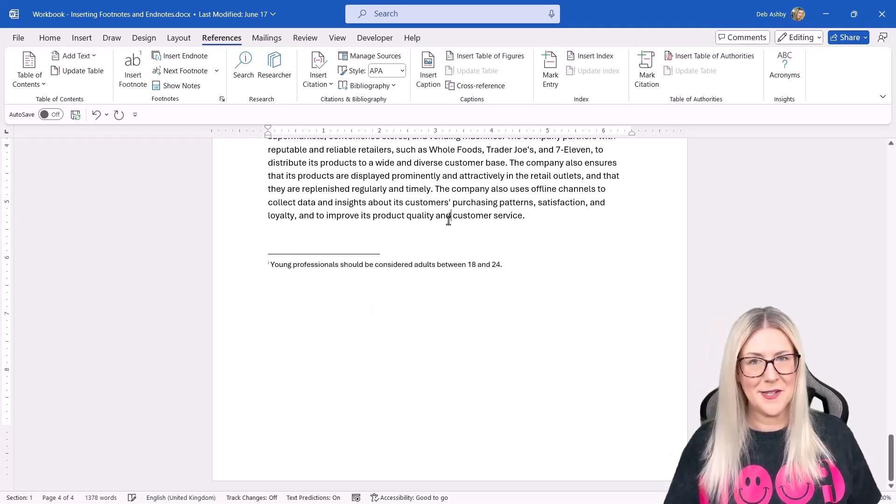
# Return to the start of the document and use Show Notes to view the endnote area.
pyautogui.hotkey('ctrl', 'Home')
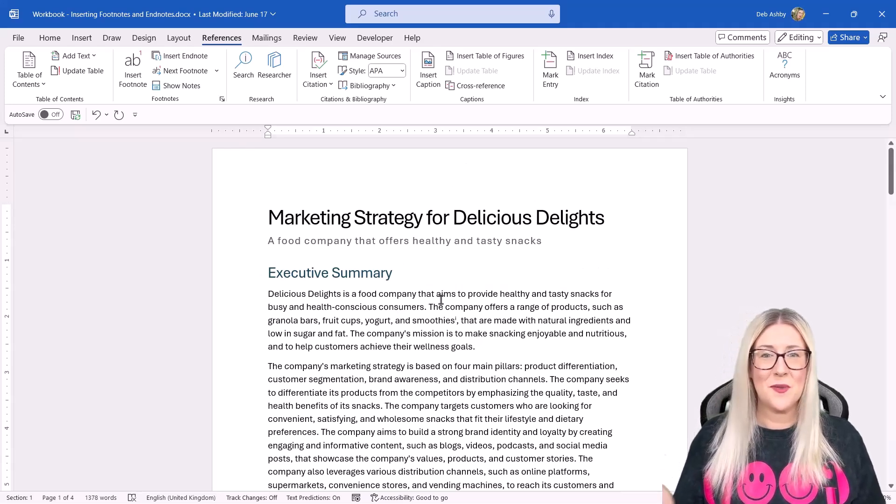
pyautogui.click(441, 295)
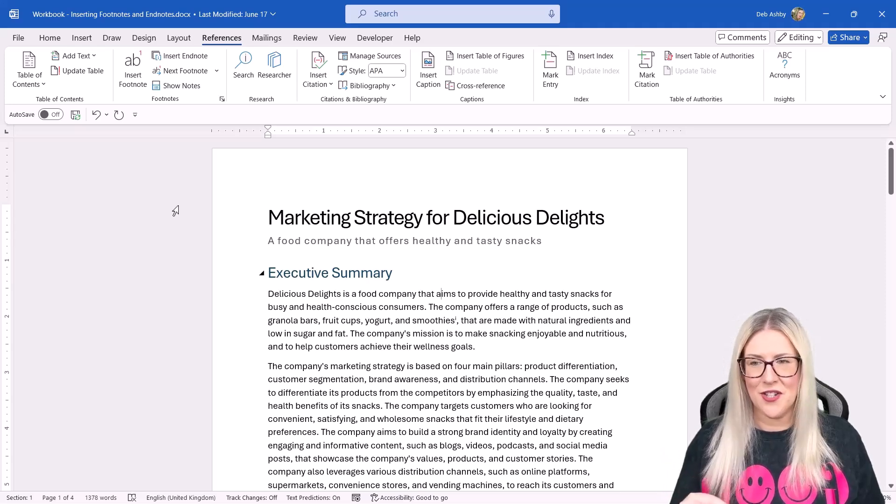
pyautogui.click(183, 88)
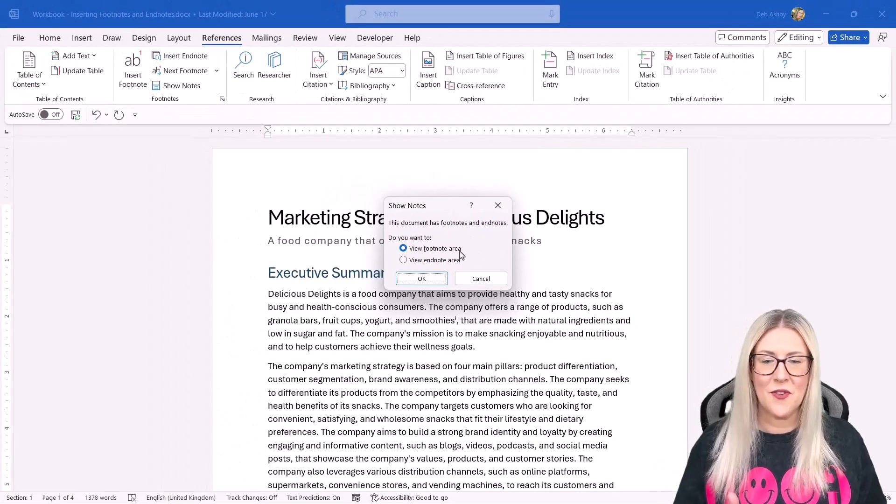
pyautogui.click(403, 260)
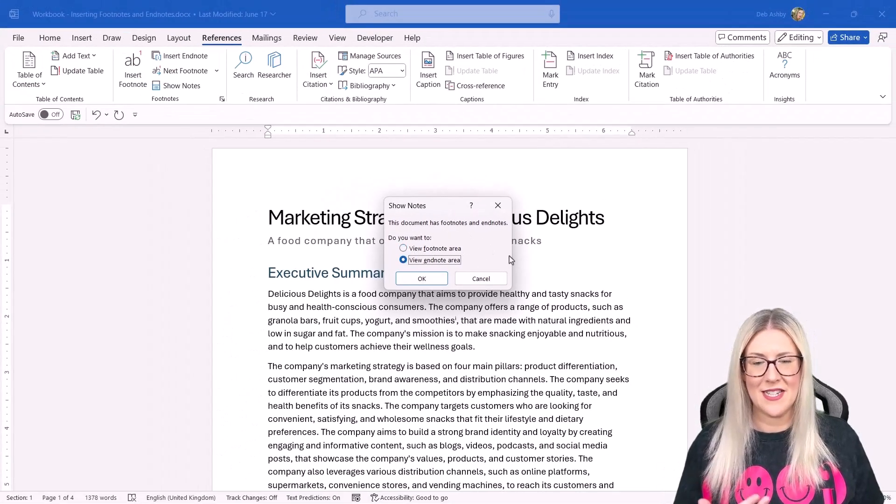
pyautogui.click(421, 279)
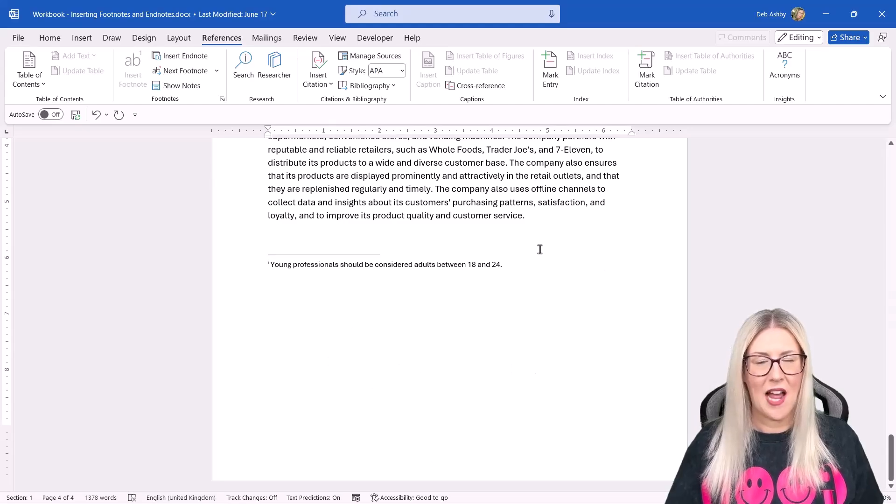
pyautogui.click(467, 255)
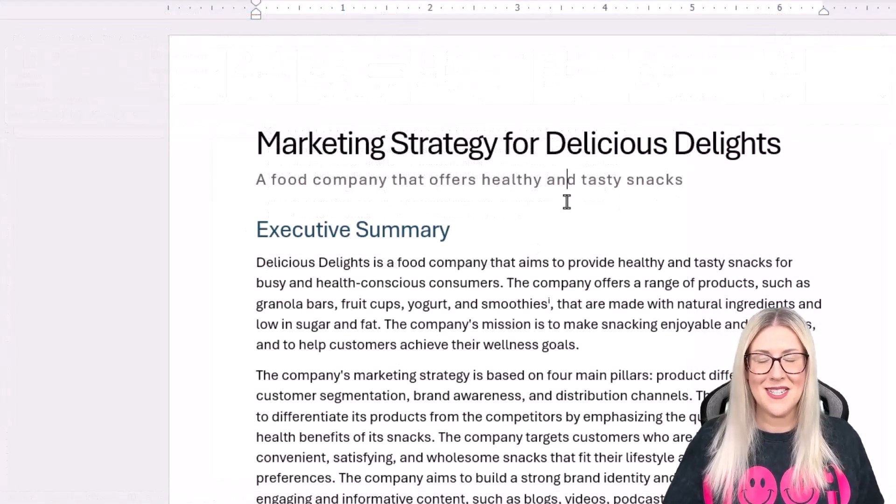
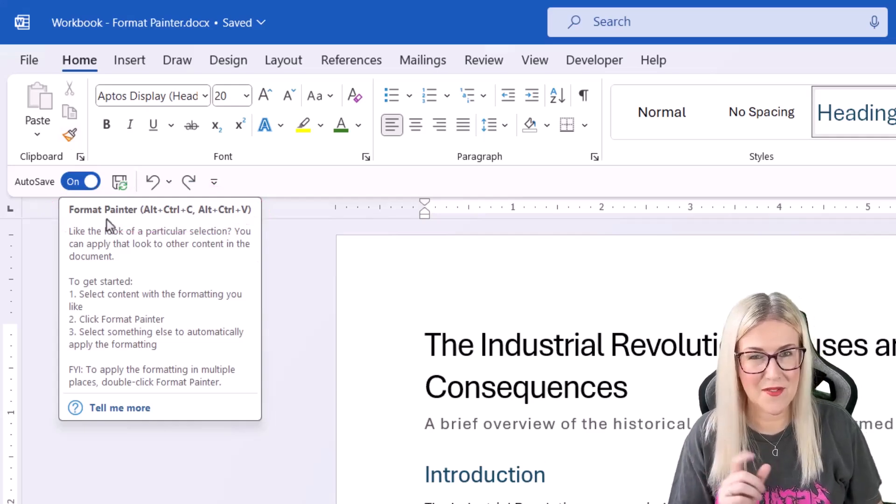
pyautogui.click(72, 138)
pyautogui.click(511, 350)
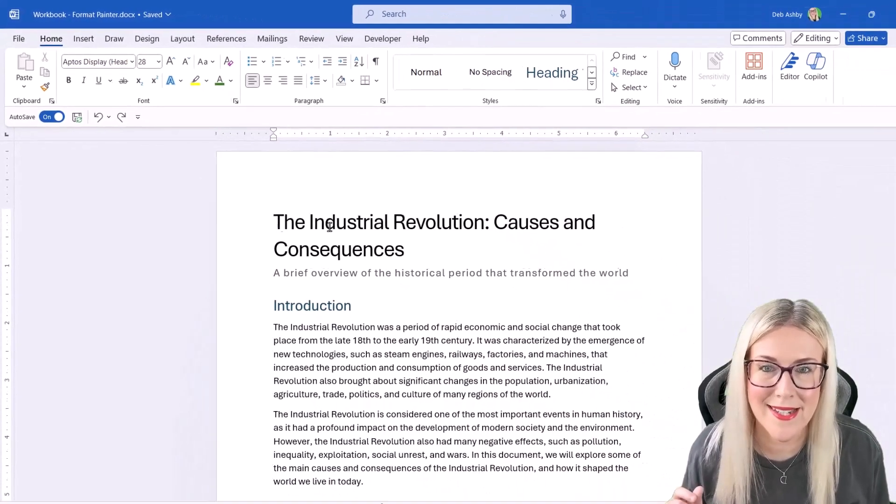
pyautogui.click(421, 256)
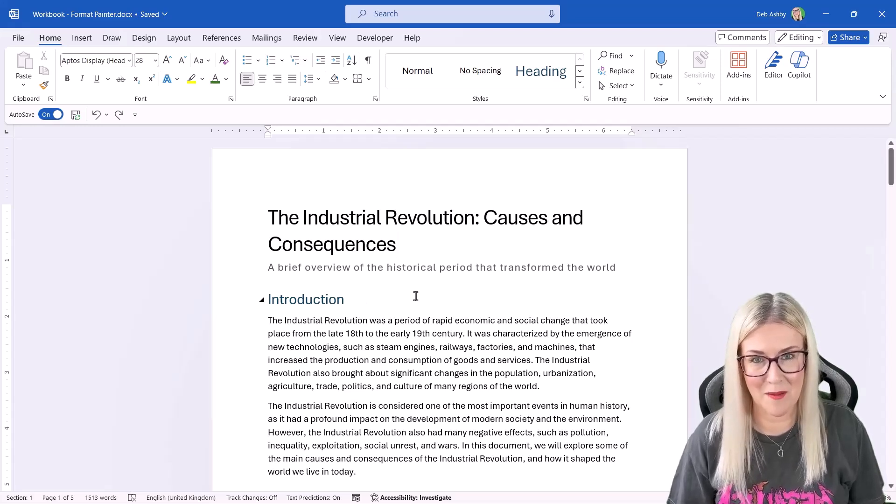
# Compare the formatting of the "Introduction" heading with that of the "Causes of the Industrial Revolution" heading.
pyautogui.scroll(-1, 415, 296)
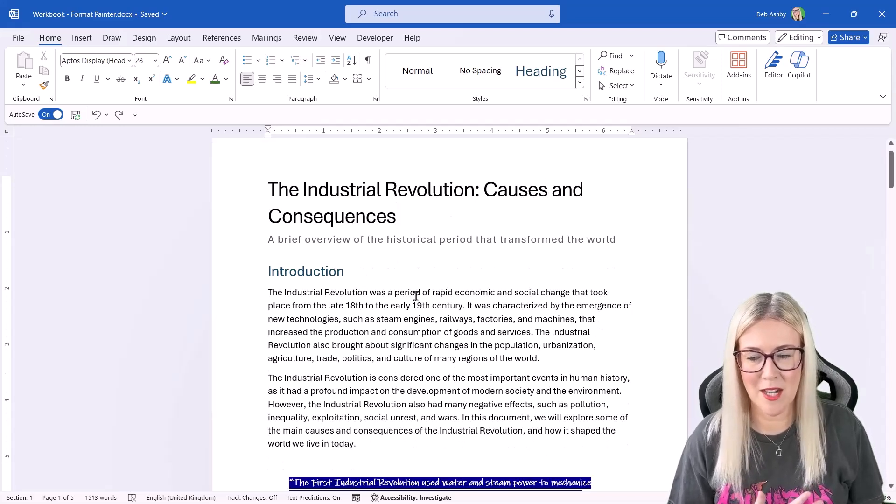
pyautogui.click(306, 273)
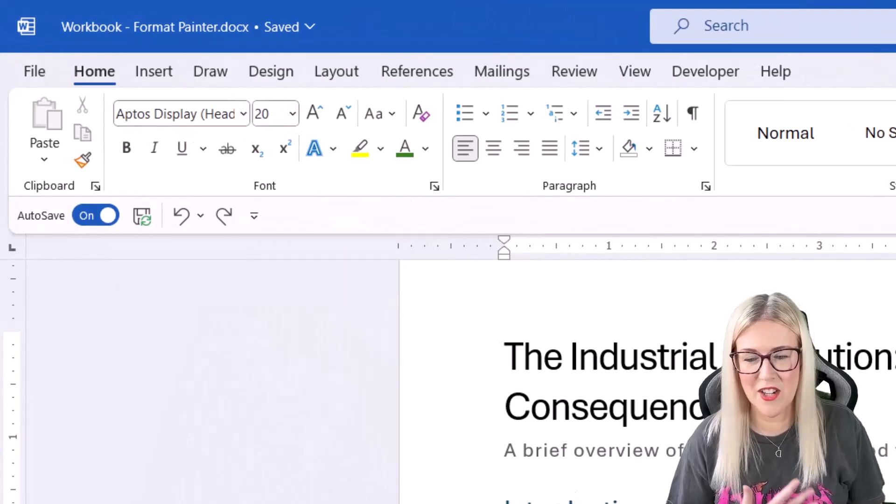
pyautogui.scroll(-3, 349, 309)
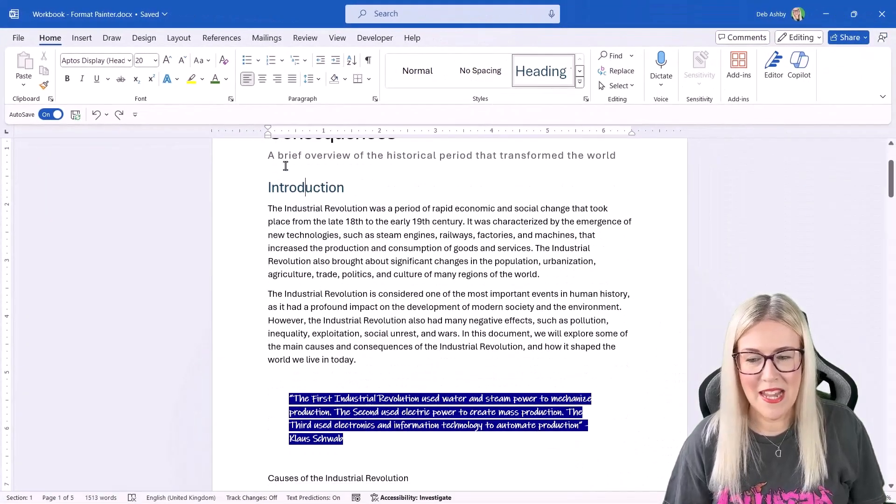
pyautogui.moveTo(353, 192); pyautogui.dragTo(262, 188)
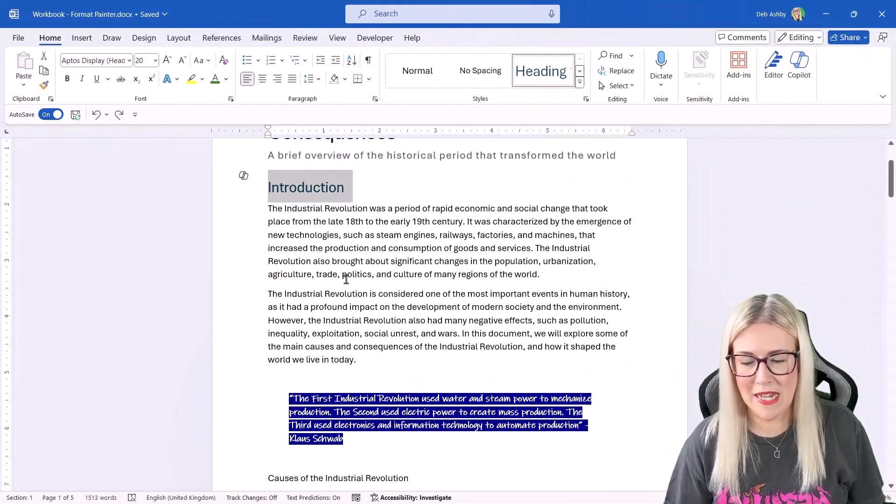
pyautogui.scroll(-3, 346, 279)
pyautogui.scroll(-1, 346, 279)
pyautogui.moveTo(410, 340); pyautogui.dragTo(262, 339)
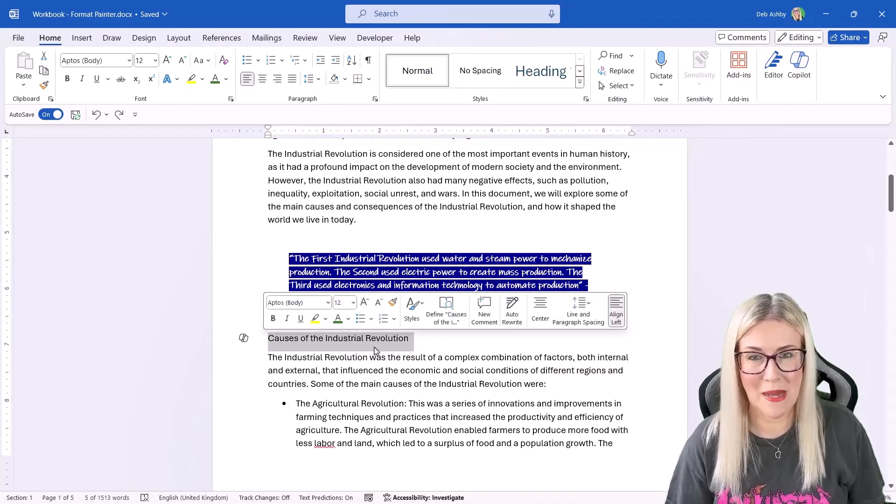
pyautogui.click(393, 207)
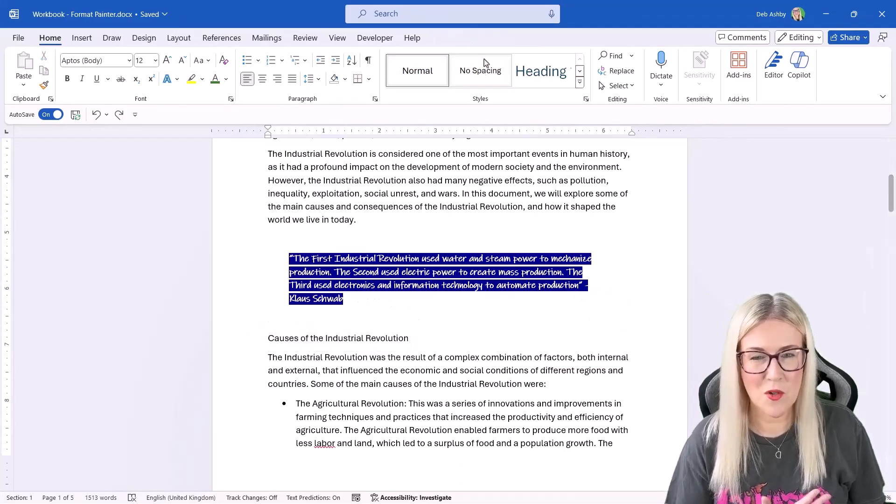
pyautogui.scroll(4, 384, 194)
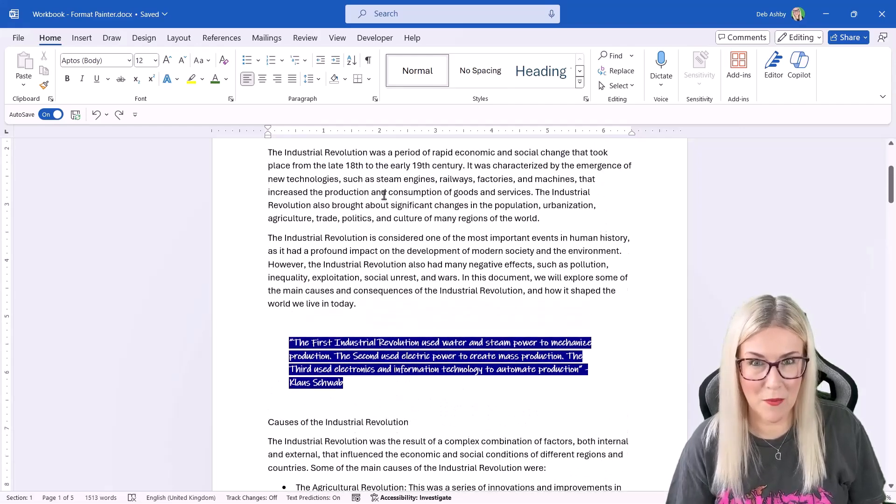
# Copy the "Introduction" heading's formatting to the "Causes of the Industrial Revolution" heading with Format Painter.
pyautogui.moveTo(350, 215); pyautogui.dragTo(267, 217)
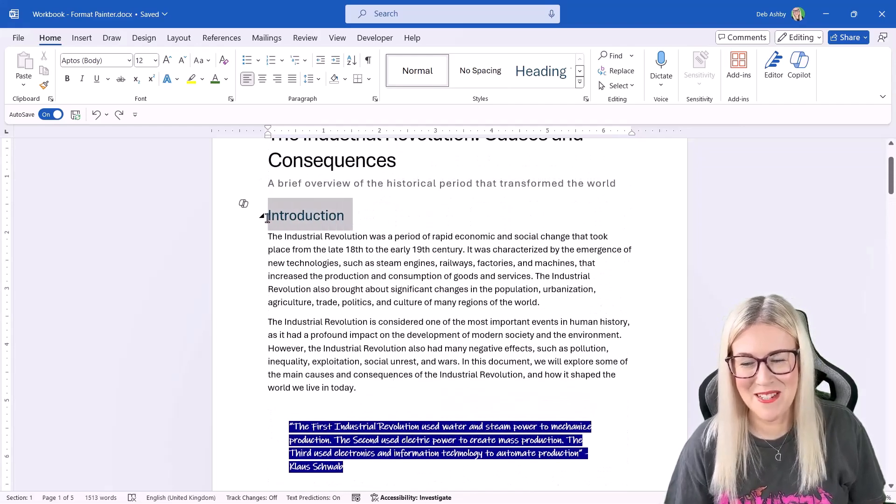
pyautogui.click(44, 85)
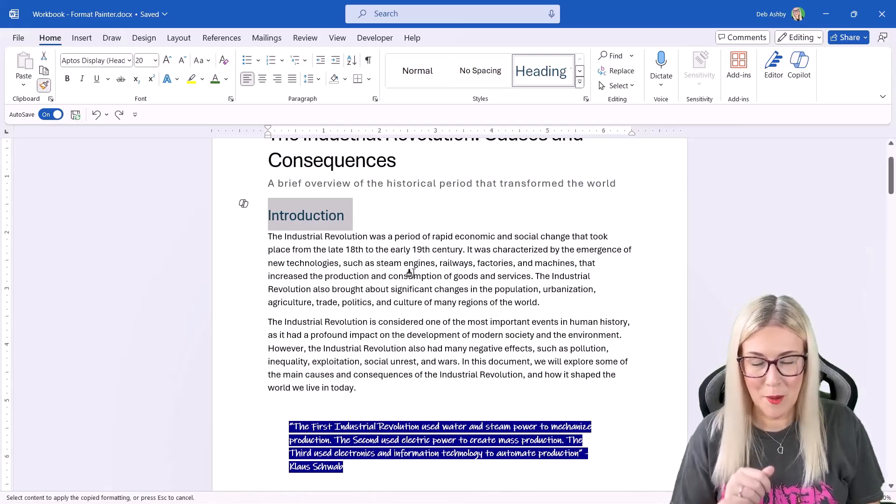
pyautogui.scroll(-5, 411, 273)
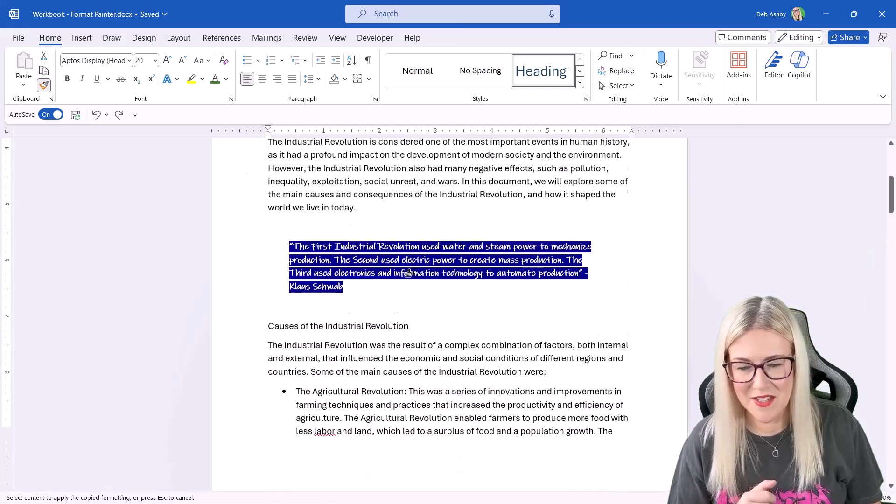
pyautogui.scroll(-1, 411, 273)
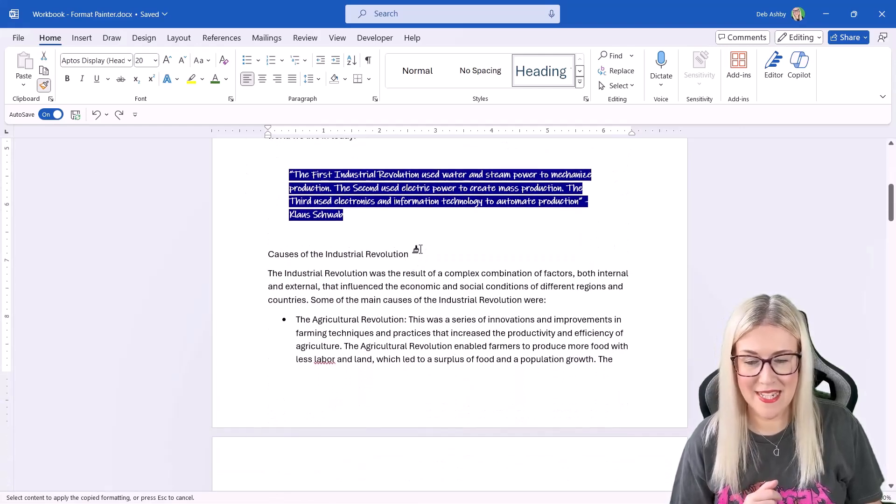
pyautogui.moveTo(417, 252); pyautogui.dragTo(262, 255)
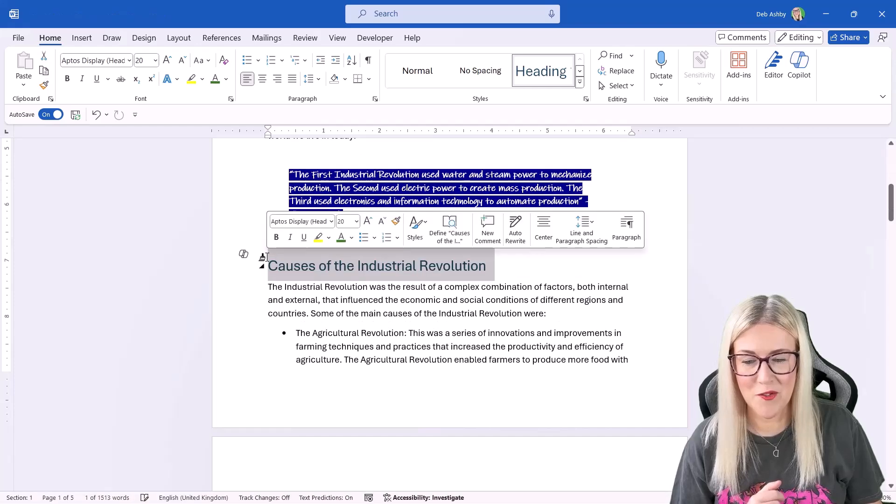
pyautogui.click(419, 287)
# Italicize the first paragraph under the "Introduction" heading.
pyautogui.scroll(6, 531, 285)
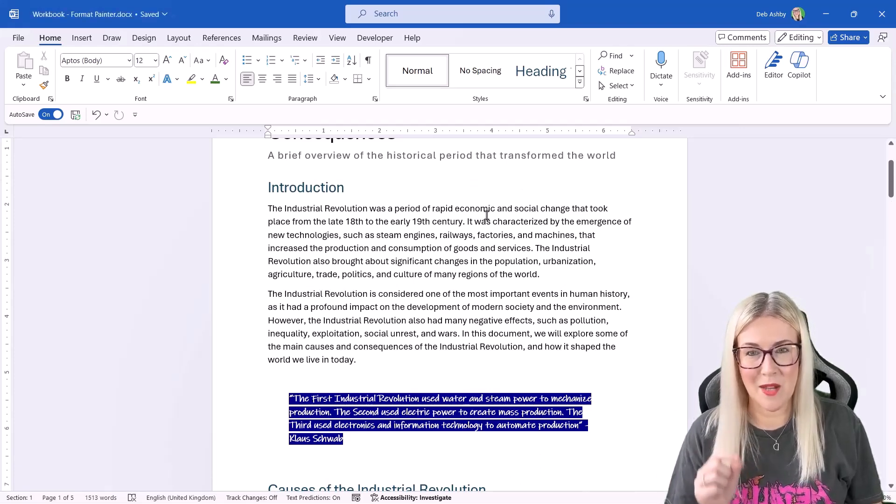
pyautogui.scroll(-5, 509, 264)
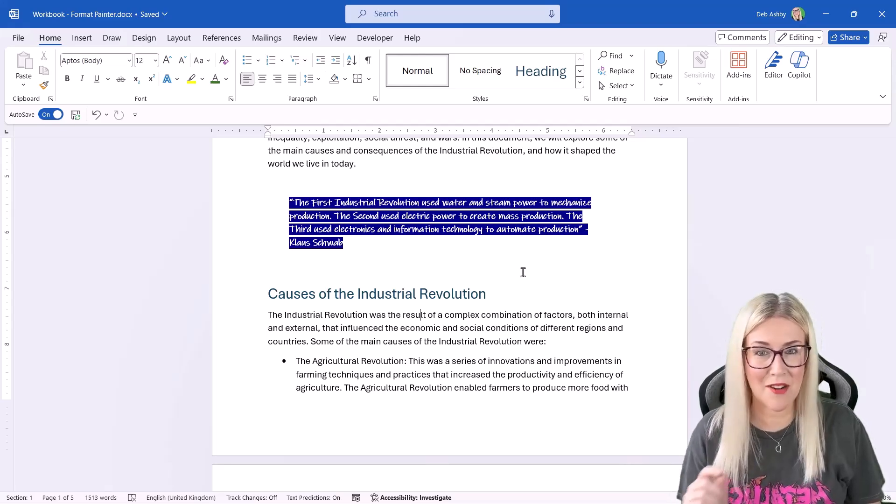
pyautogui.scroll(6, 523, 272)
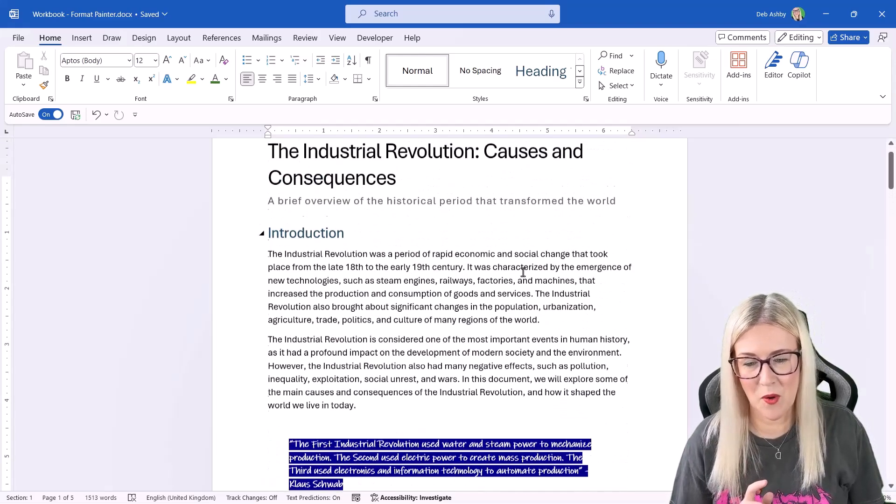
pyautogui.moveTo(532, 358); pyautogui.dragTo(250, 300)
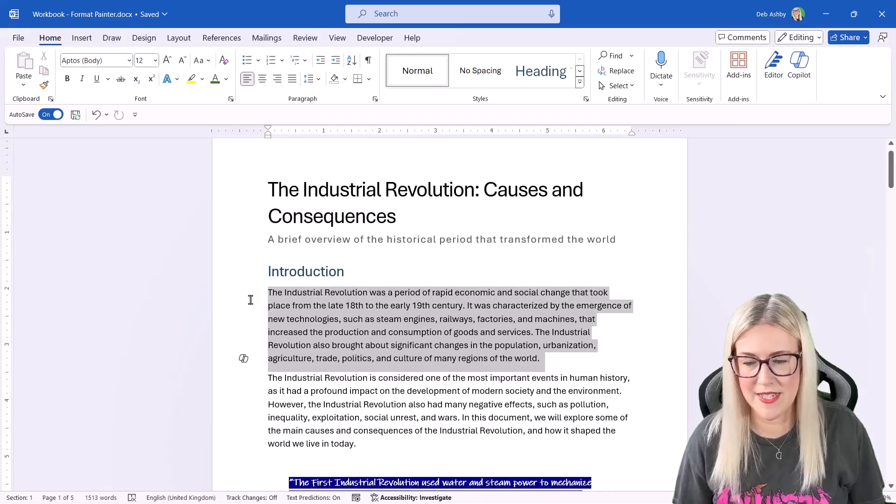
pyautogui.click(81, 81)
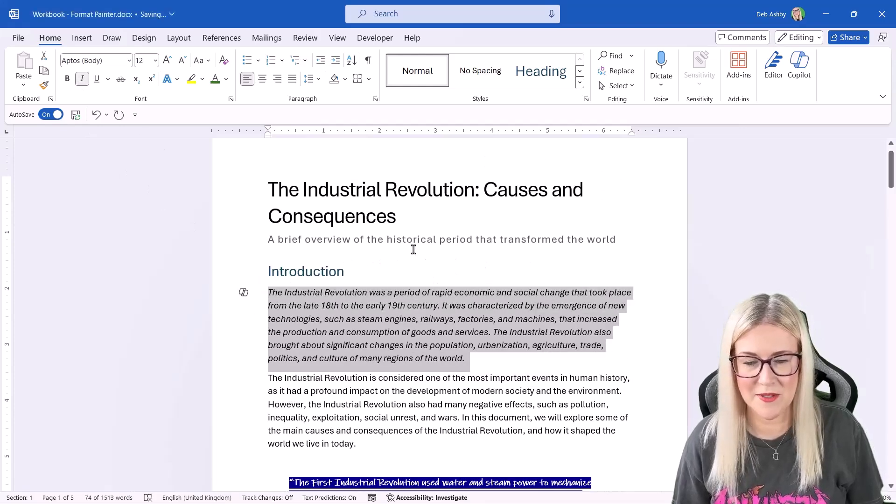
pyautogui.click(413, 246)
# Keep Format Painter active with the italic formatting and apply it to the second Introduction paragraph and the opening paragraph of the Causes section.
pyautogui.scroll(-3, 430, 249)
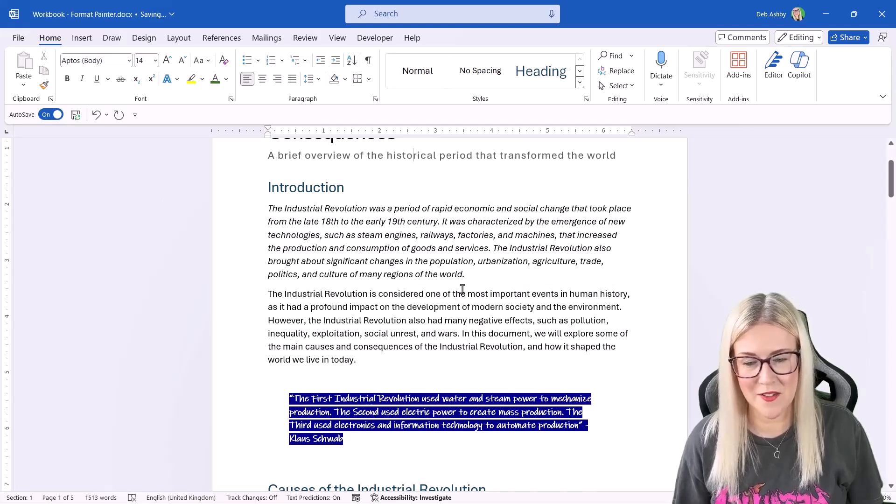
pyautogui.moveTo(469, 275); pyautogui.dragTo(401, 254)
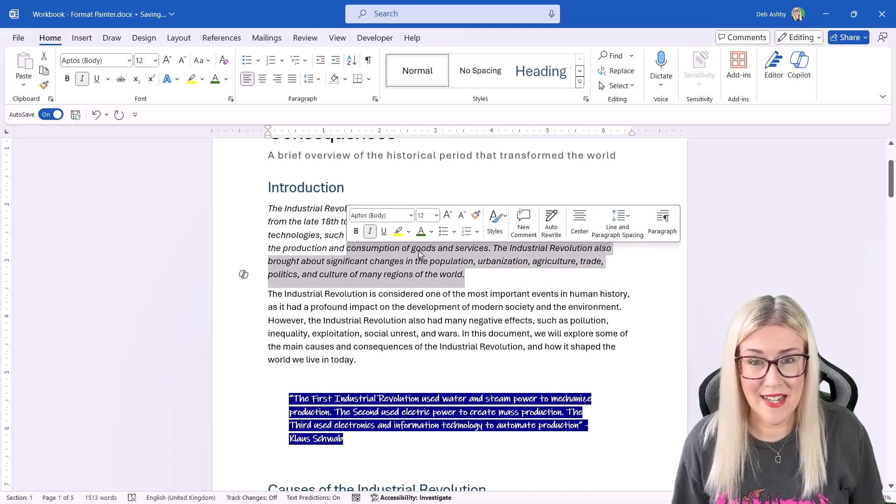
pyautogui.click(447, 275)
pyautogui.doubleClick(457, 274)
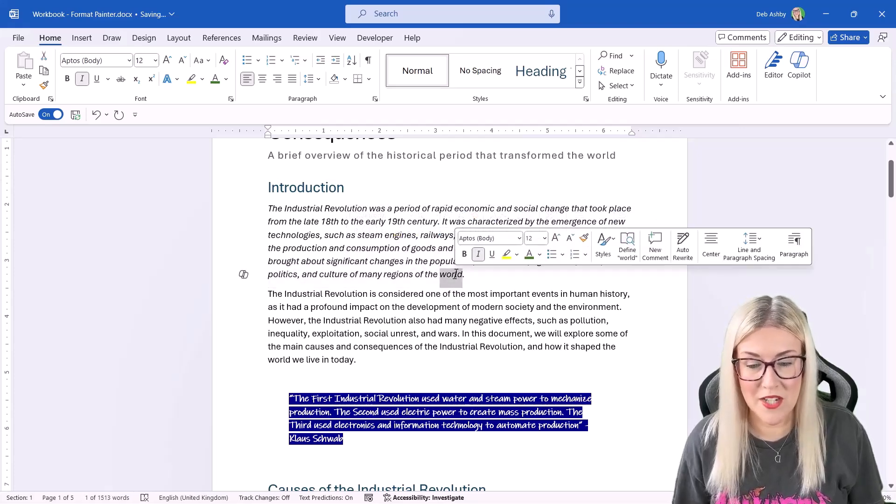
pyautogui.click(44, 86)
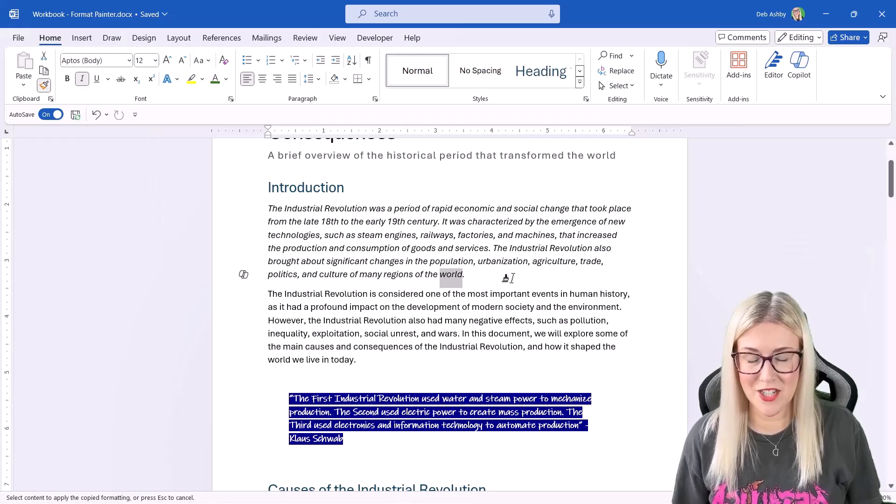
pyautogui.scroll(-2, 467, 277)
pyautogui.moveTo(362, 302)
pyautogui.mouseDown()
pyautogui.moveTo(291, 292)
pyautogui.moveTo(242, 237)
pyautogui.mouseUp()
pyautogui.scroll(-6, 242, 223)
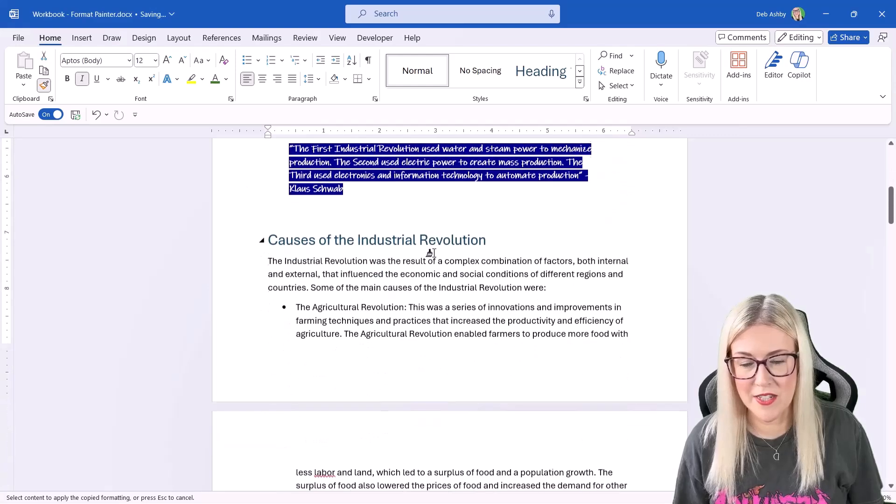
pyautogui.moveTo(553, 285)
pyautogui.mouseDown()
pyautogui.moveTo(258, 278)
pyautogui.moveTo(250, 262)
pyautogui.mouseUp()
# Apply the copied italic formatting to the opening paragraph under "Consequences of the Industrial Revolution" and turn off Format Painter.
pyautogui.scroll(-8, 468, 310)
pyautogui.scroll(-20, 466, 309)
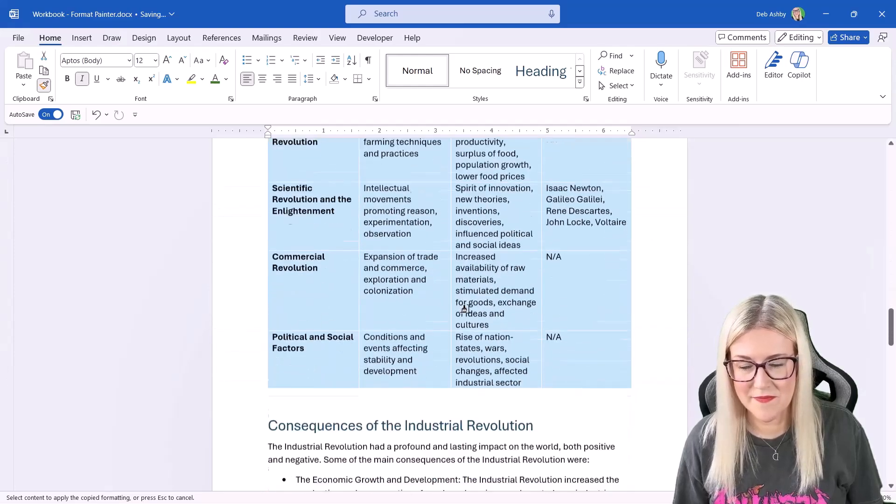
pyautogui.scroll(-7, 464, 309)
pyautogui.moveTo(591, 218); pyautogui.dragTo(268, 206)
pyautogui.scroll(-3, 425, 256)
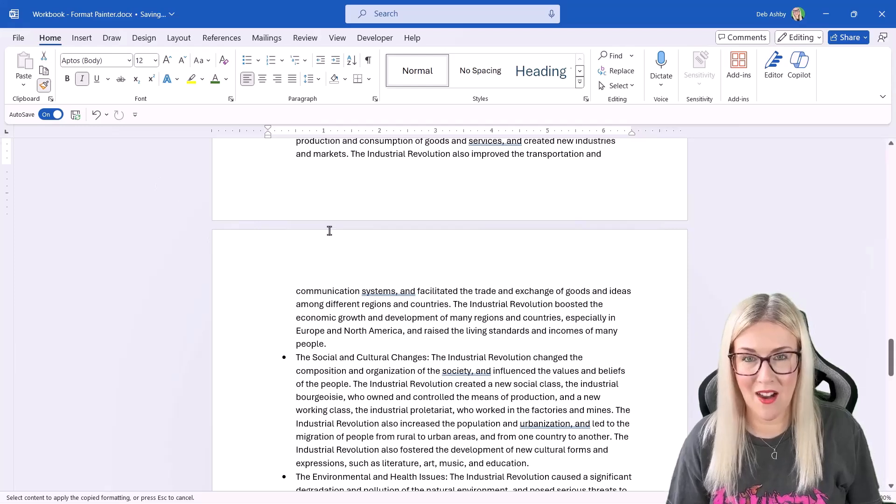
pyautogui.press('Escape')
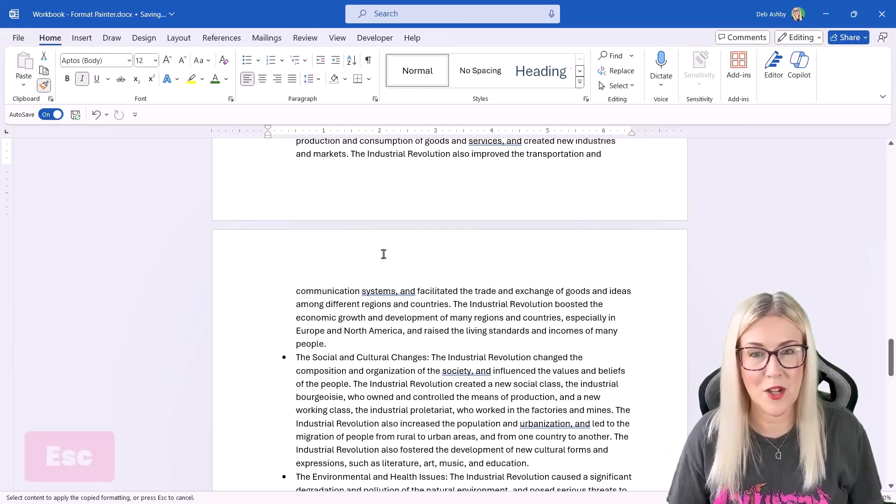
pyautogui.click(471, 292)
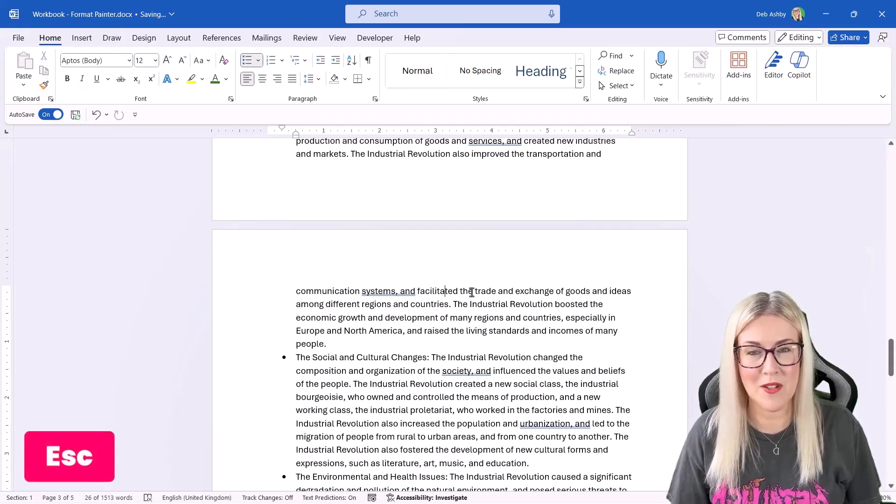
# Copy the formatting of the blue-shaded quote above the Causes heading to the second Introduction paragraph with Format Painter.
pyautogui.scroll(7, 472, 291)
pyautogui.scroll(14, 472, 292)
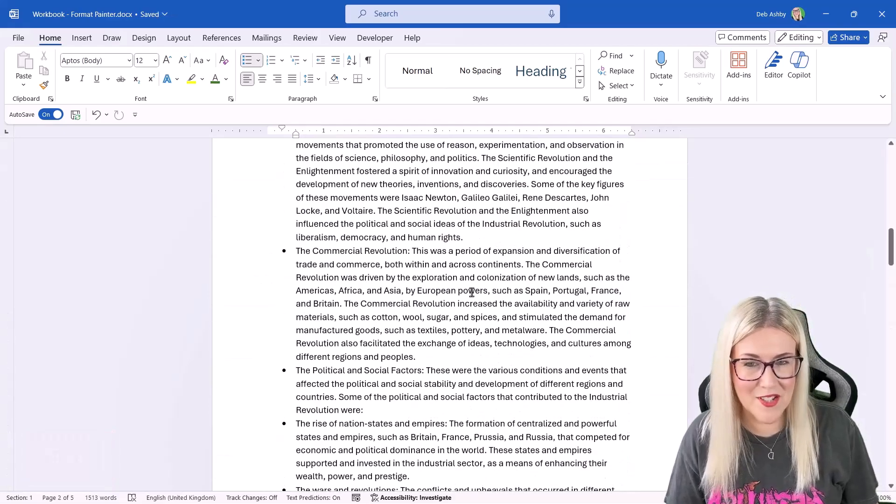
pyautogui.scroll(12, 471, 293)
pyautogui.scroll(-3, 461, 266)
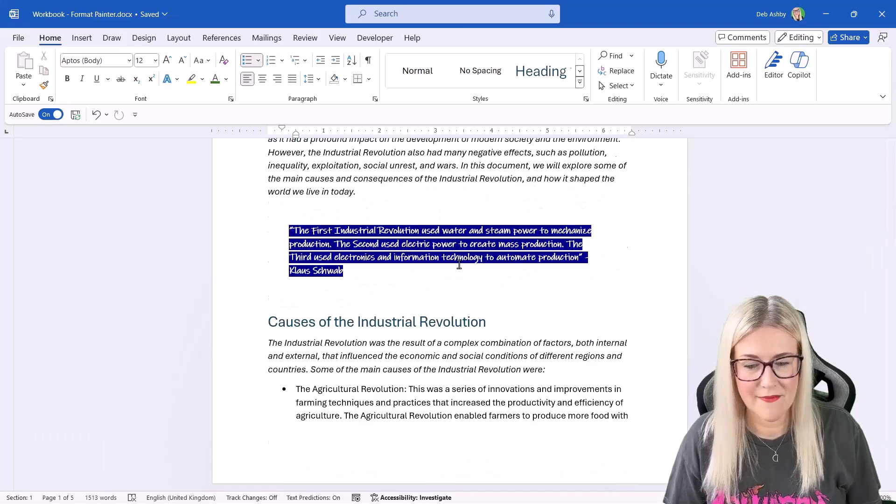
pyautogui.moveTo(344, 272); pyautogui.dragTo(281, 229)
pyautogui.click(403, 247)
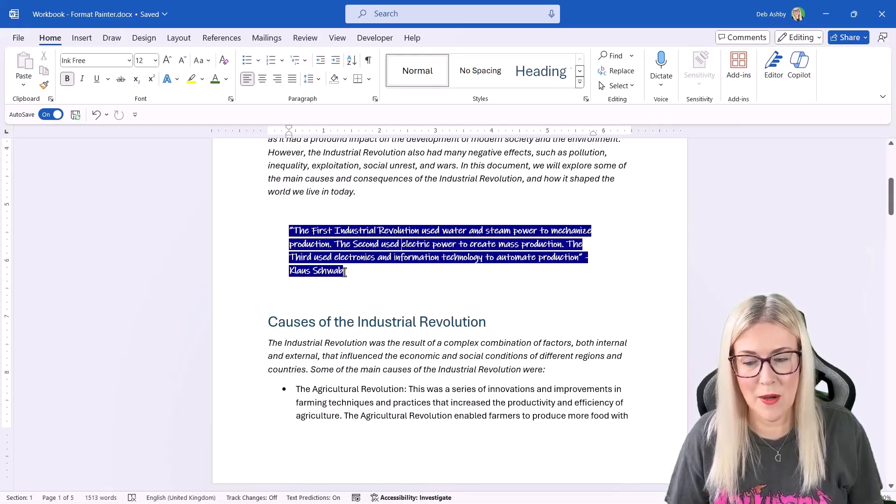
pyautogui.moveTo(344, 272); pyautogui.dragTo(271, 238)
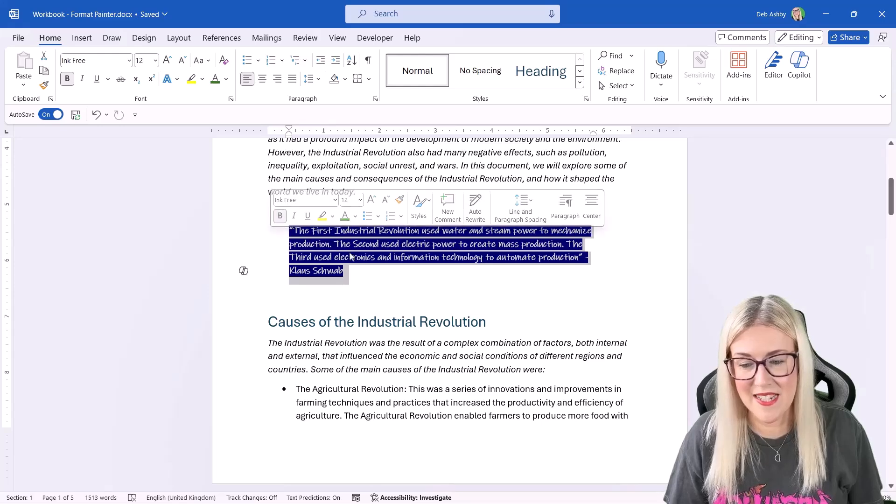
pyautogui.click(44, 84)
pyautogui.scroll(2, 276, 173)
pyautogui.moveTo(360, 276); pyautogui.dragTo(240, 210)
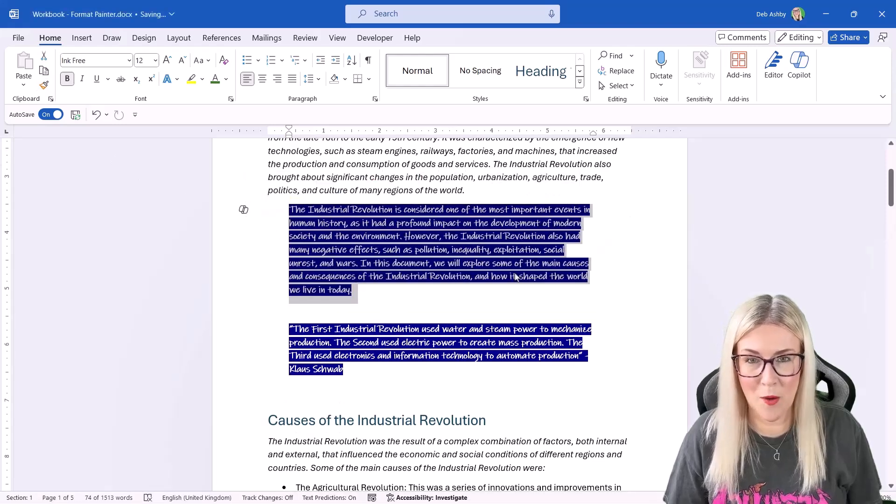
pyautogui.click(626, 253)
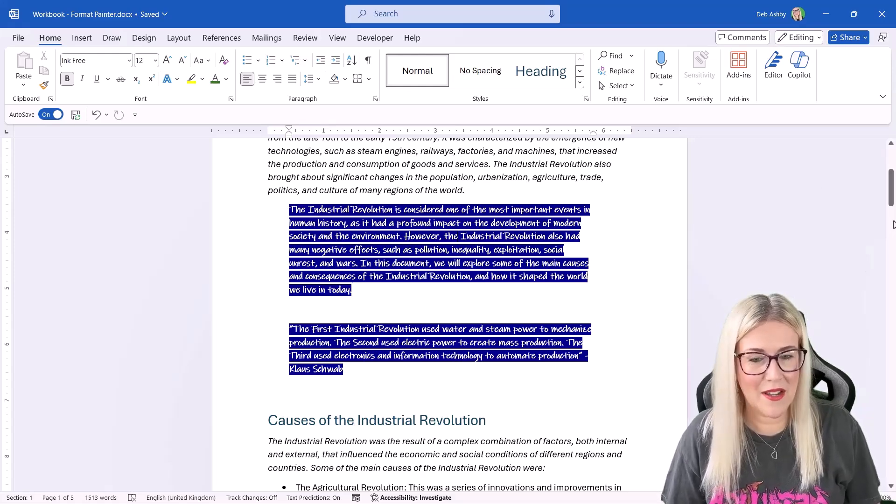
# Examine the fill, outline and glow settings of the orange square at the end of the document.
pyautogui.moveTo(891, 182); pyautogui.dragTo(892, 463)
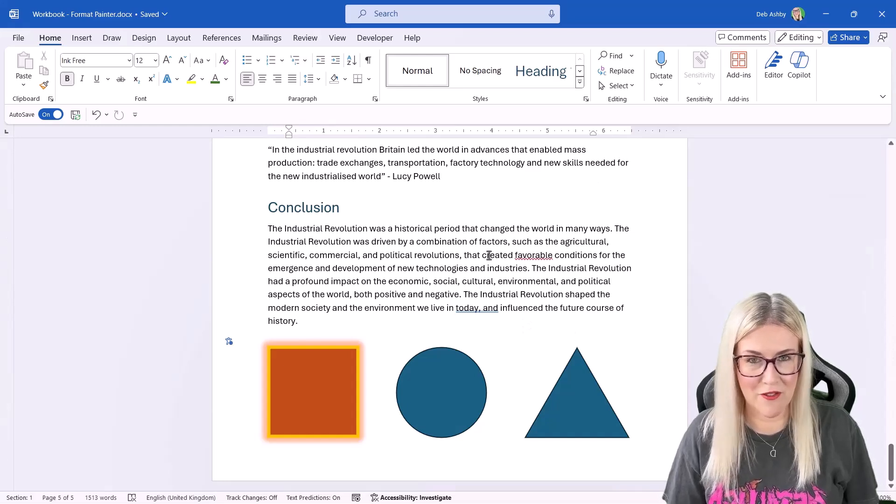
pyautogui.click(304, 371)
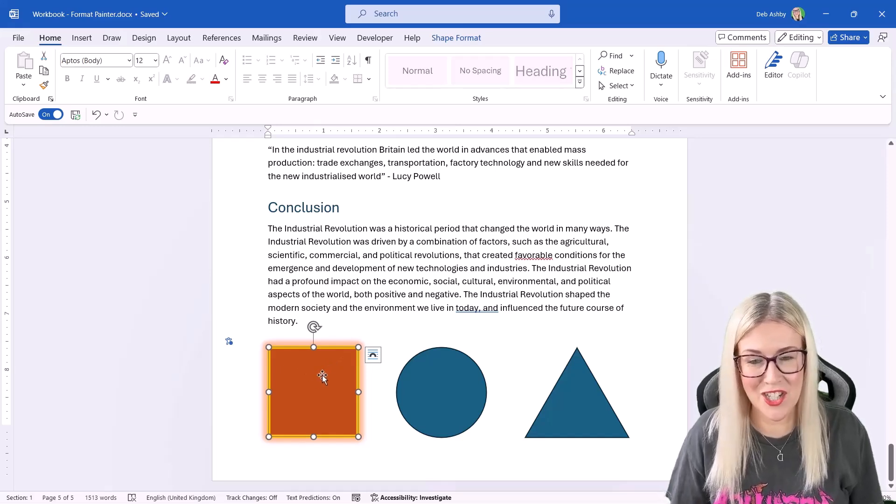
pyautogui.click(457, 39)
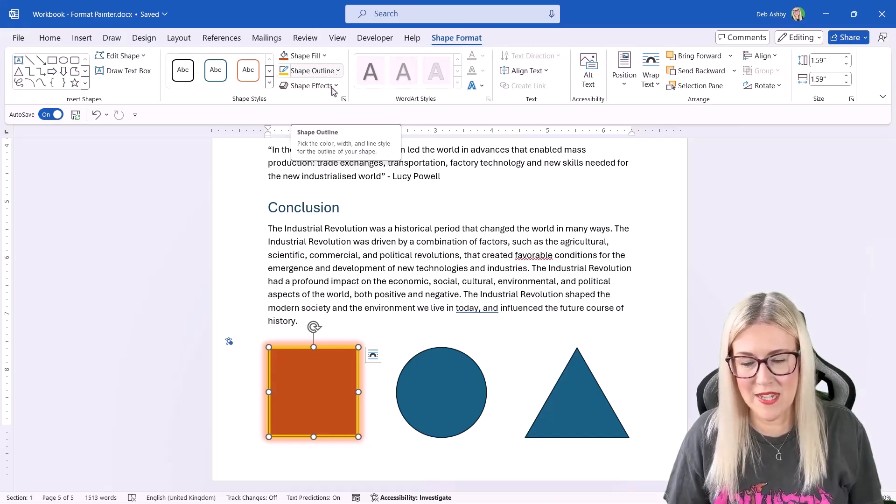
pyautogui.click(339, 299)
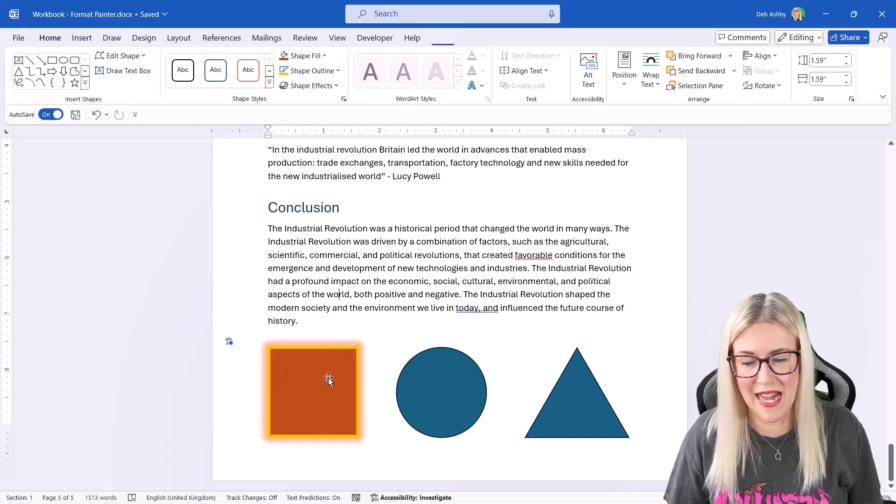
pyautogui.click(320, 379)
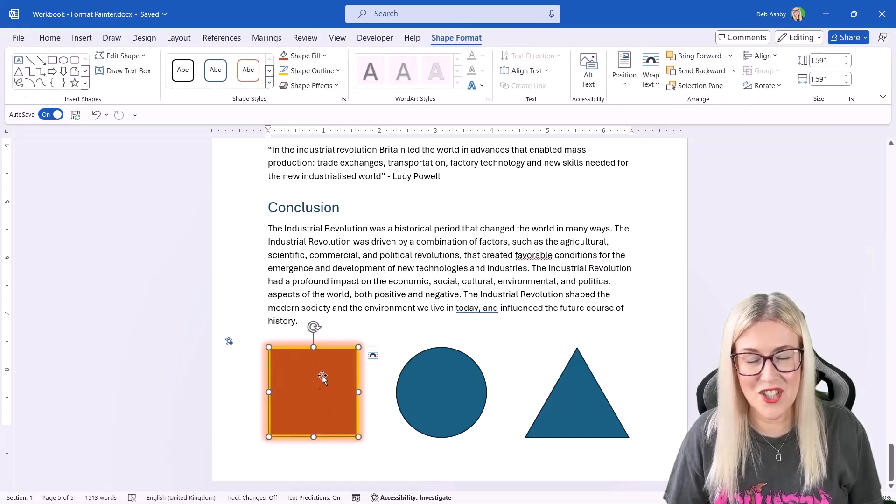
pyautogui.click(334, 86)
pyautogui.moveTo(332, 185)
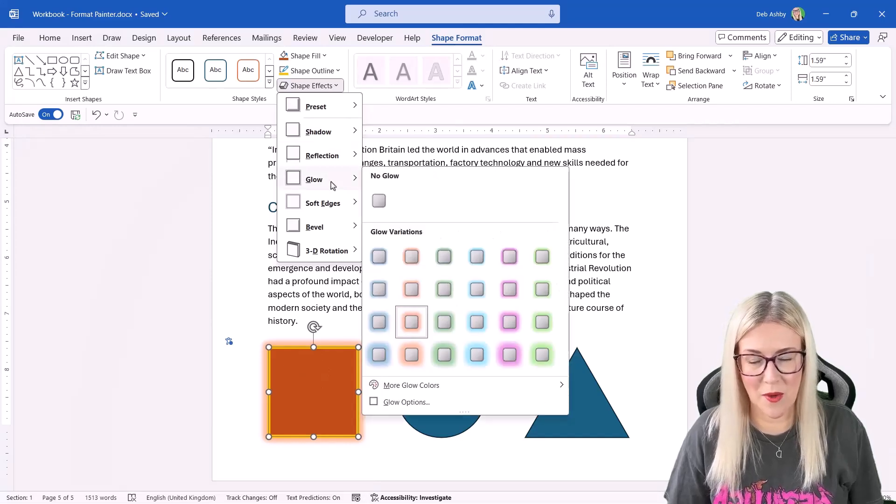
pyautogui.click(342, 443)
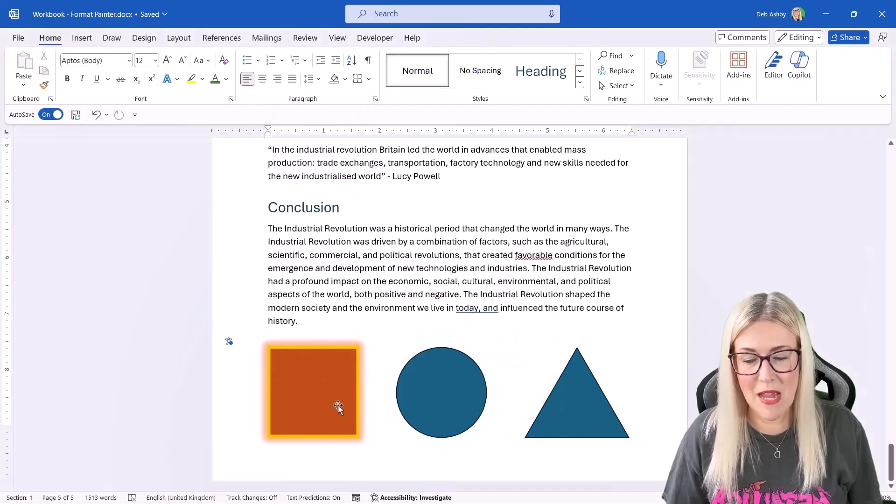
# Copy the orange square's fill, outline and glow to the circle and the triangle with Format Painter, and turn Format Painter off.
pyautogui.click(310, 376)
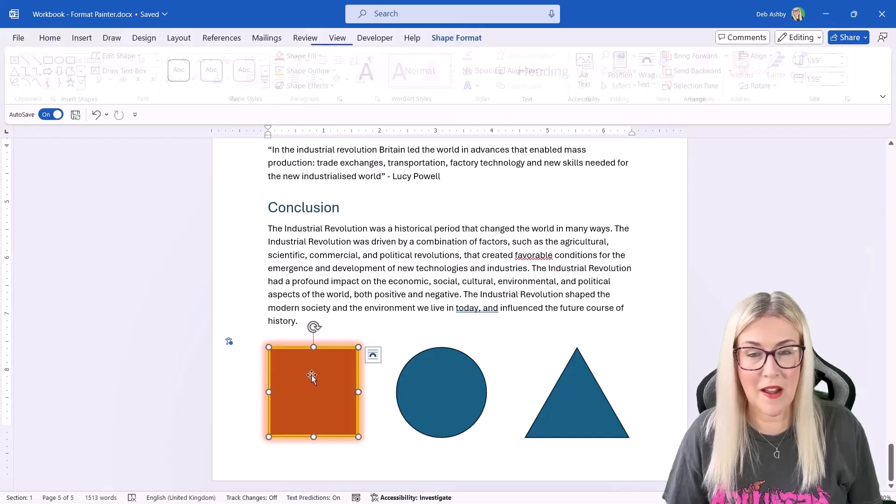
pyautogui.click(436, 392)
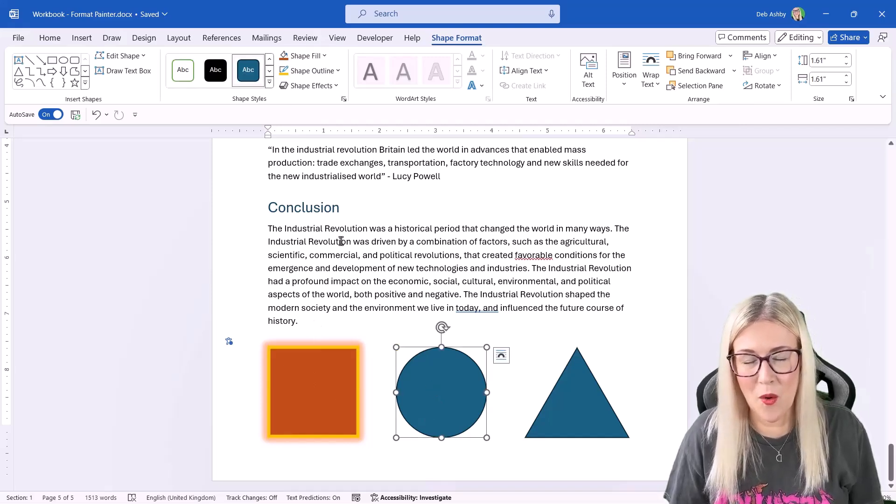
pyautogui.click(323, 374)
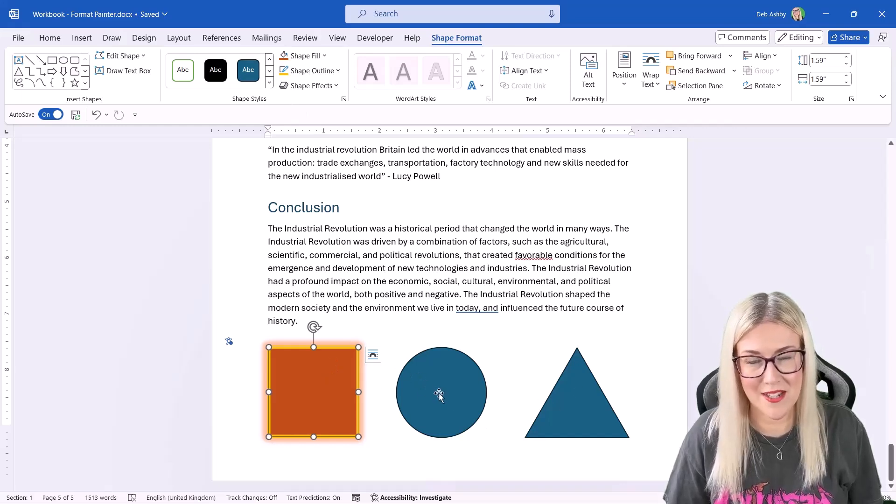
pyautogui.click(48, 38)
pyautogui.click(44, 85)
pyautogui.click(440, 369)
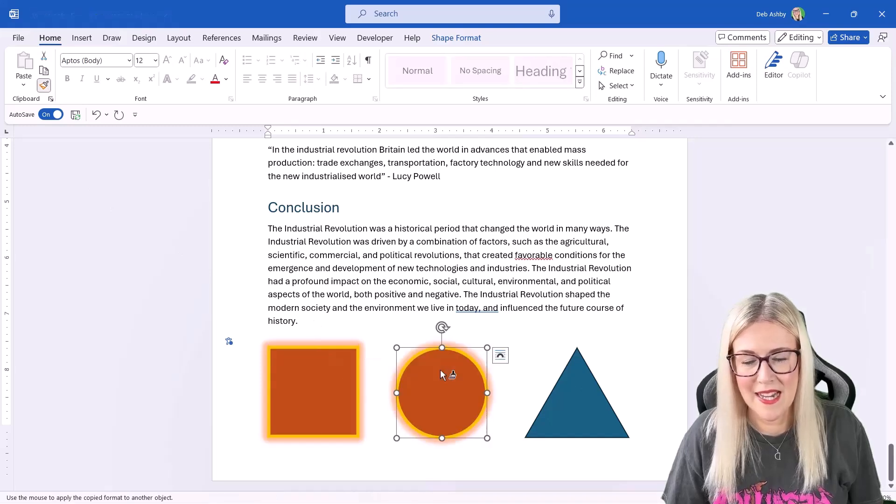
pyautogui.click(572, 396)
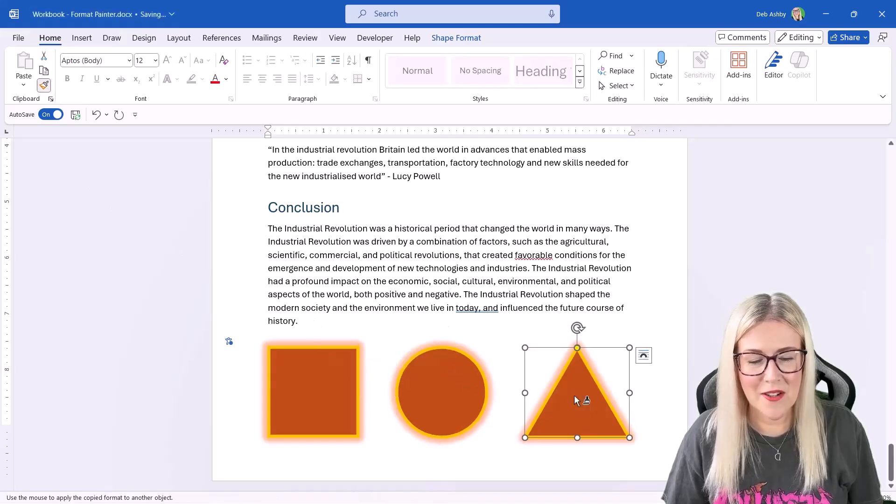
pyautogui.click(537, 329)
# Check which table style the Event table above the "Consequences of the Industrial Revolution" heading uses and select the whole table.
pyautogui.scroll(1, 519, 257)
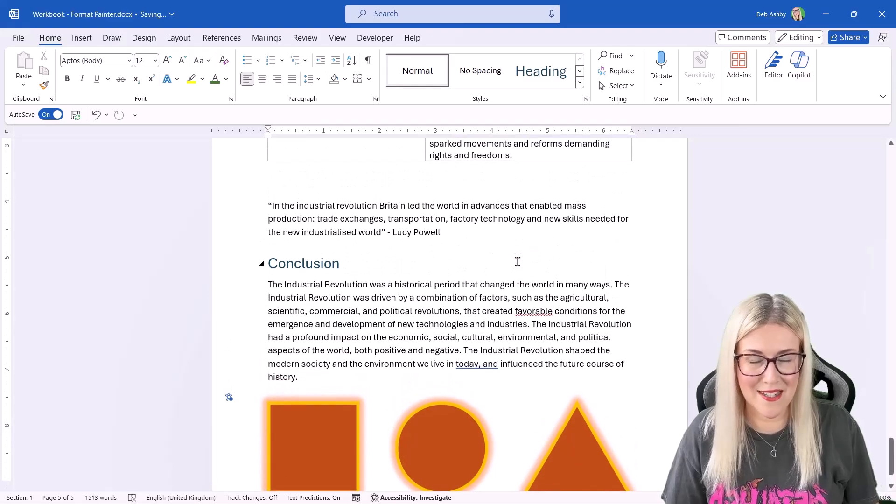
pyautogui.scroll(10, 517, 261)
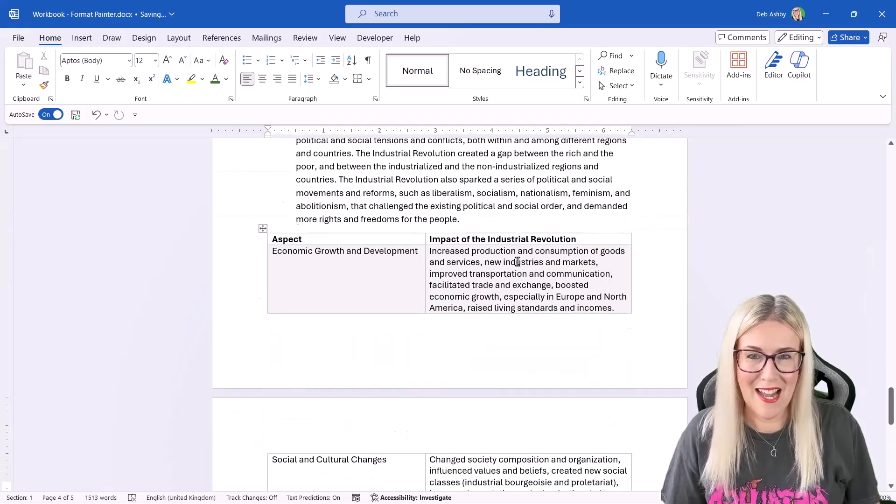
pyautogui.scroll(15, 518, 261)
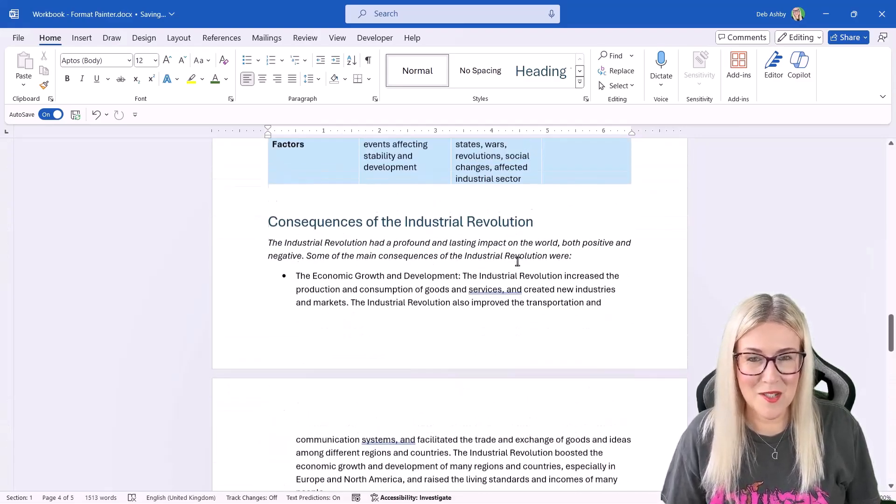
pyautogui.scroll(2, 517, 261)
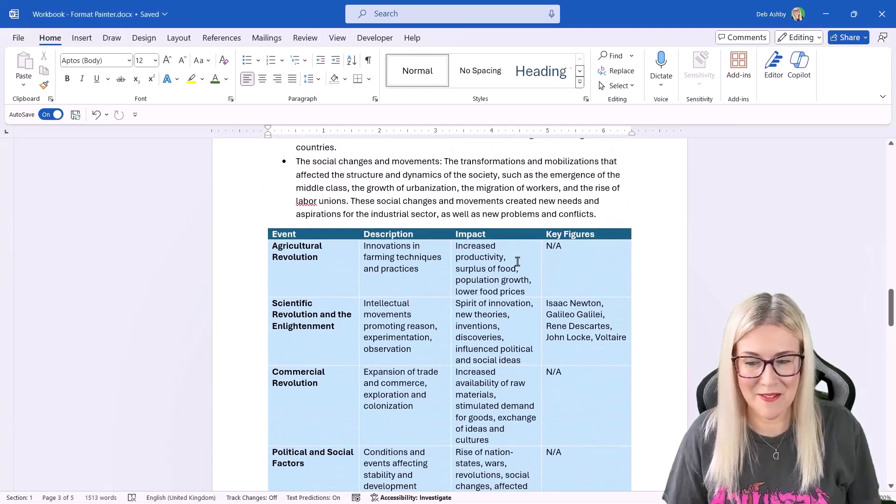
pyautogui.scroll(-1, 499, 298)
pyautogui.click(430, 242)
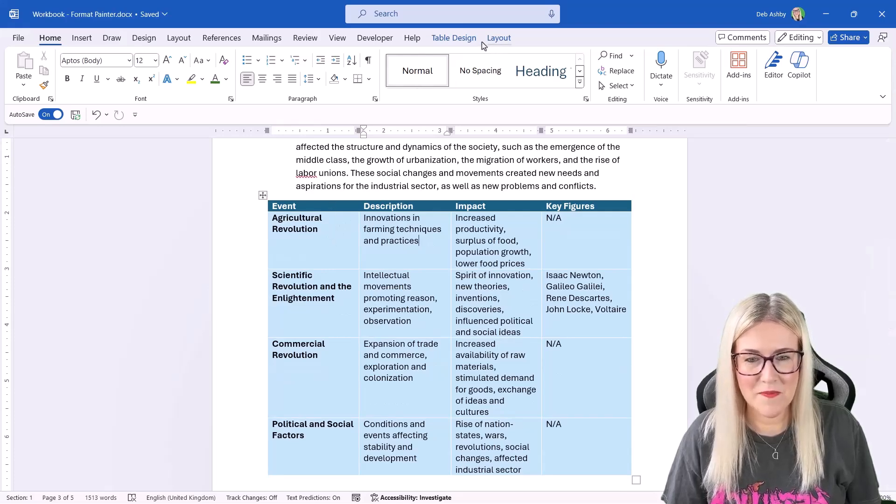
pyautogui.click(454, 38)
pyautogui.click(449, 82)
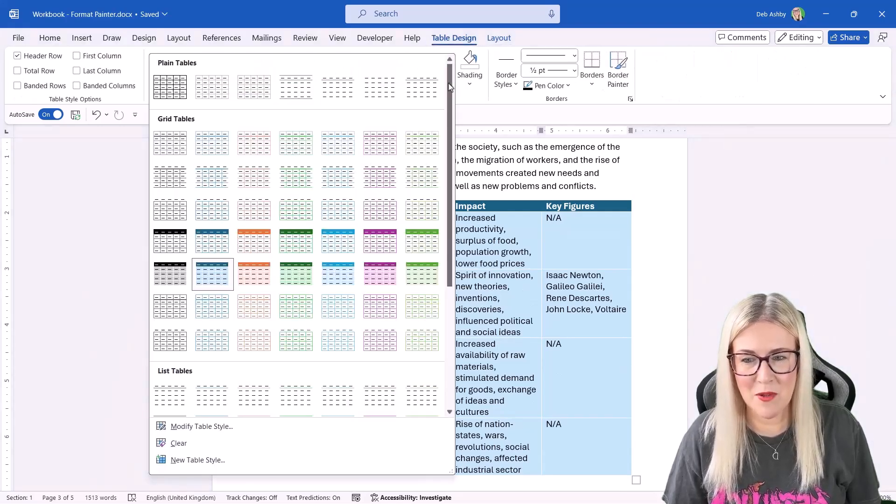
pyautogui.click(209, 276)
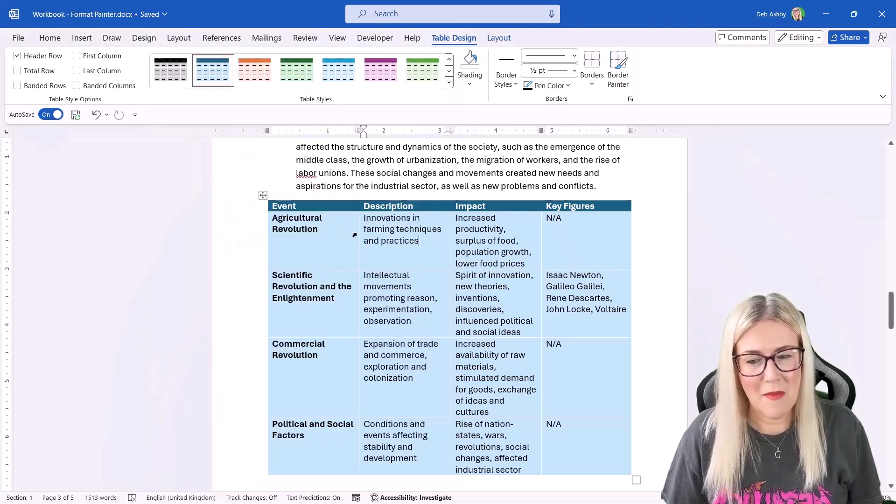
pyautogui.click(263, 195)
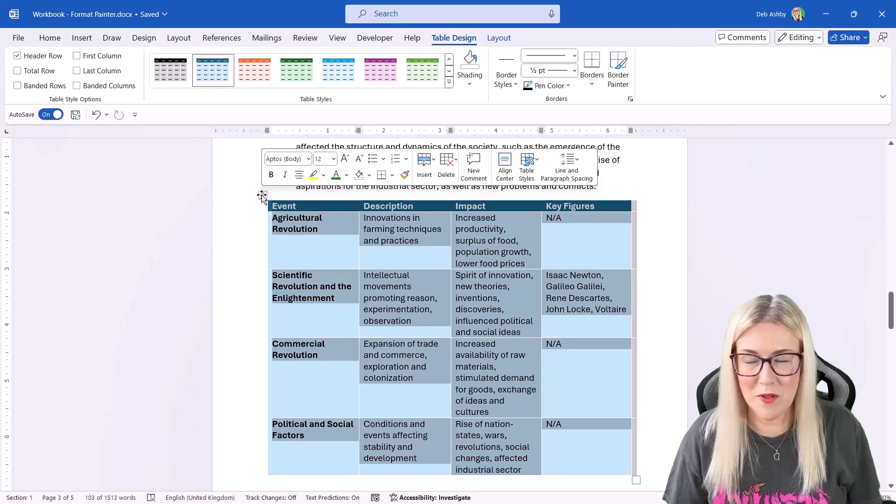
# Apply a blue grid table style with a dark header row to the whole Aspect table above the Conclusion section.
pyautogui.scroll(-10, 484, 304)
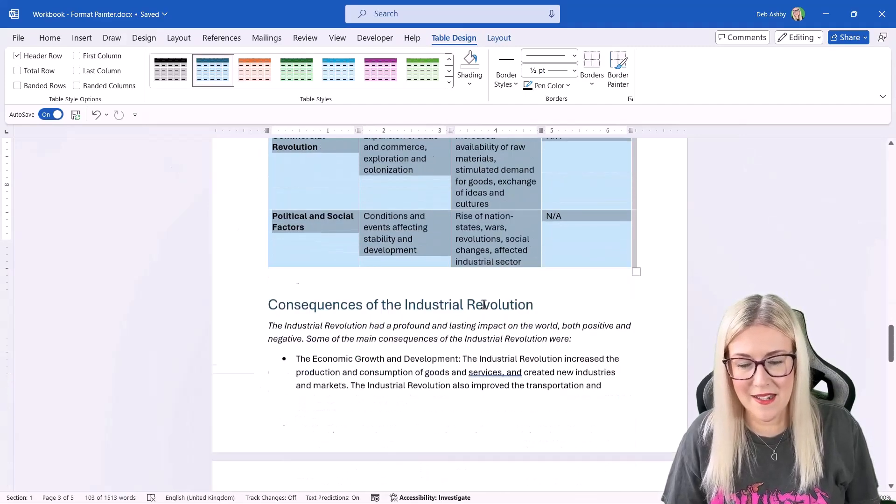
pyautogui.scroll(-10, 484, 304)
pyautogui.scroll(3, 482, 304)
pyautogui.click(330, 252)
pyautogui.click(263, 228)
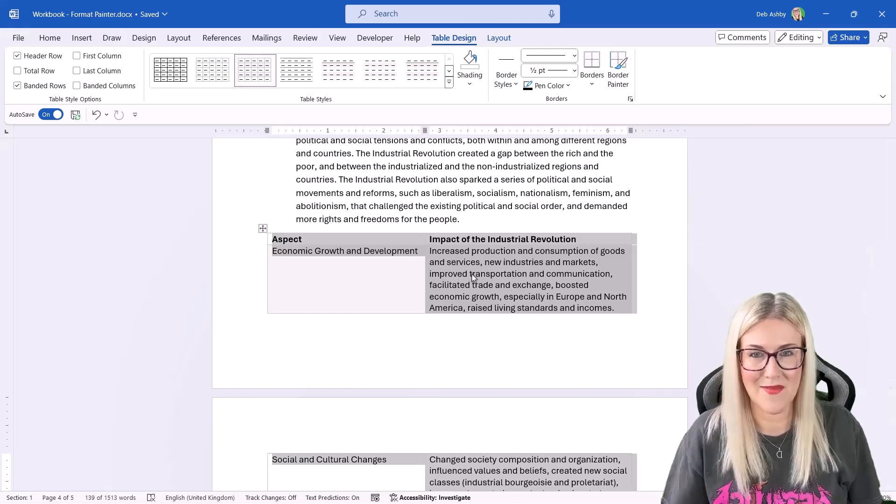
pyautogui.click(465, 219)
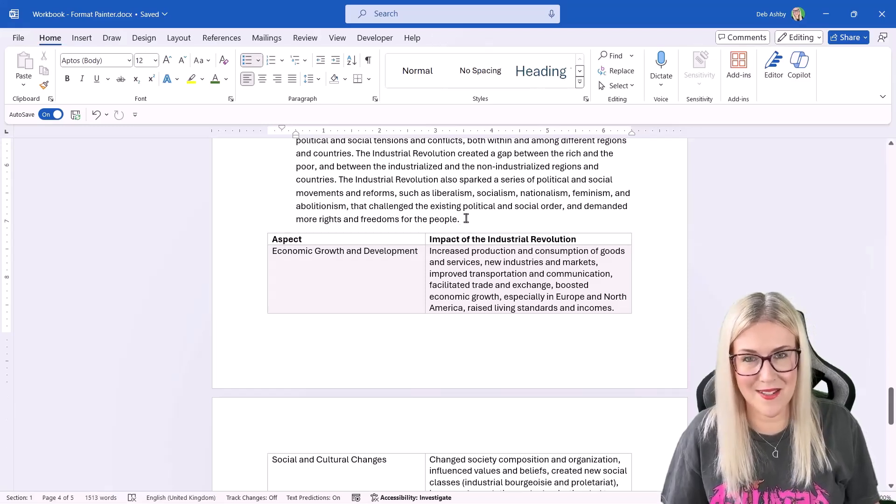
pyautogui.click(471, 256)
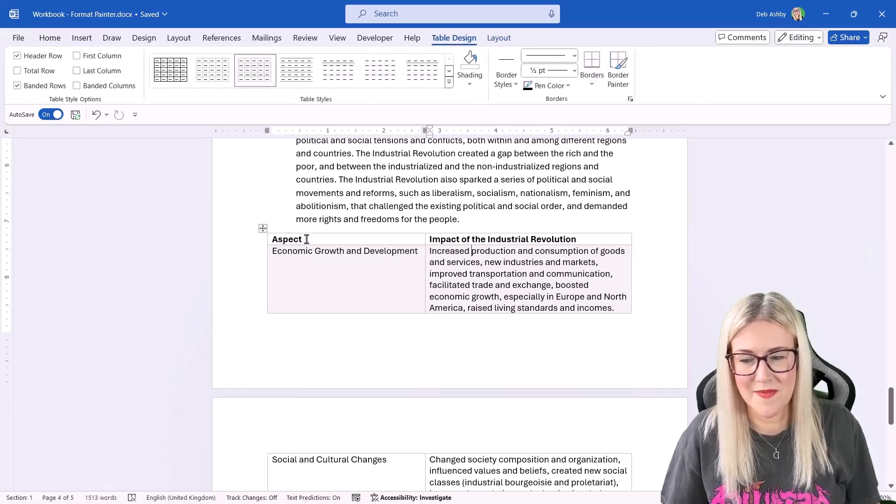
pyautogui.click(263, 228)
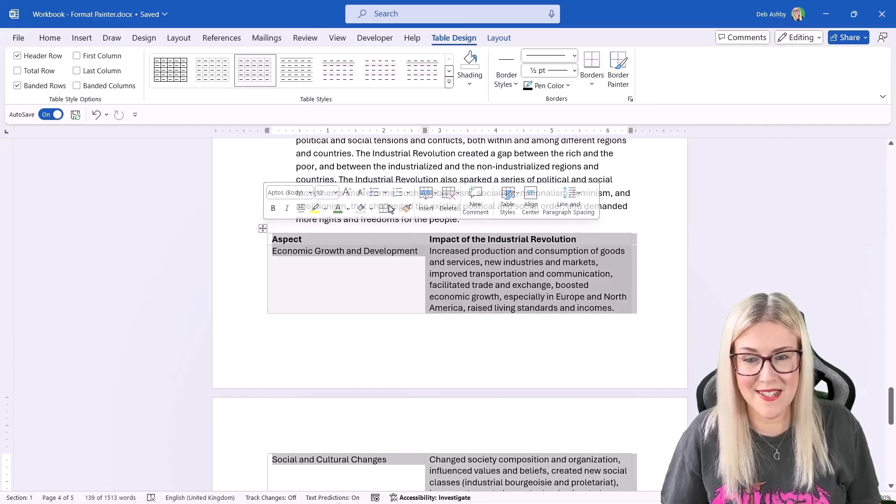
pyautogui.click(449, 82)
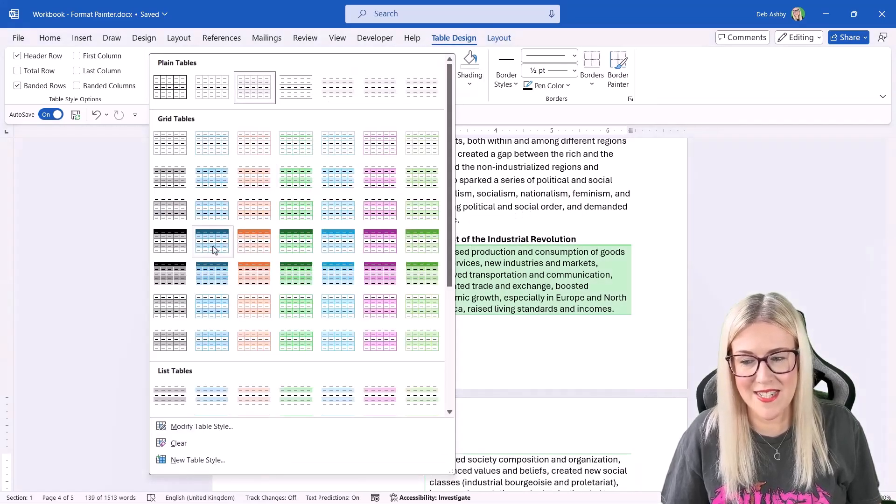
pyautogui.click(214, 250)
pyautogui.click(494, 274)
pyautogui.scroll(8, 496, 274)
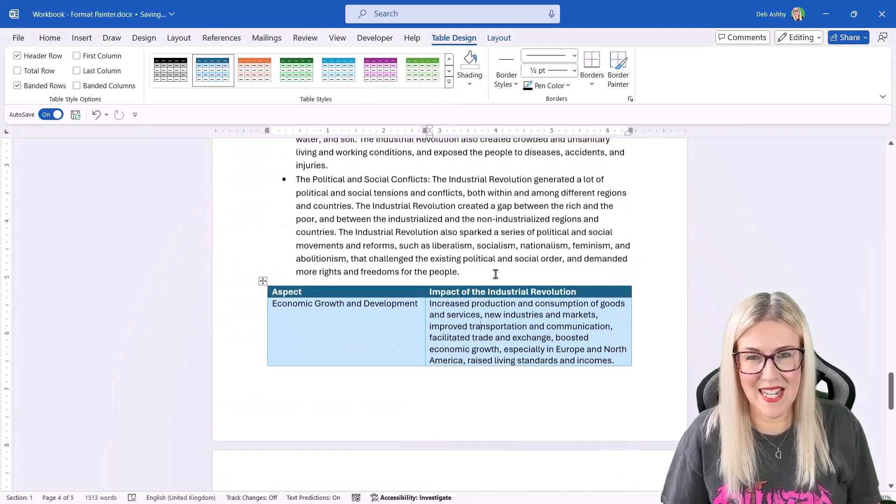
pyautogui.scroll(10, 495, 274)
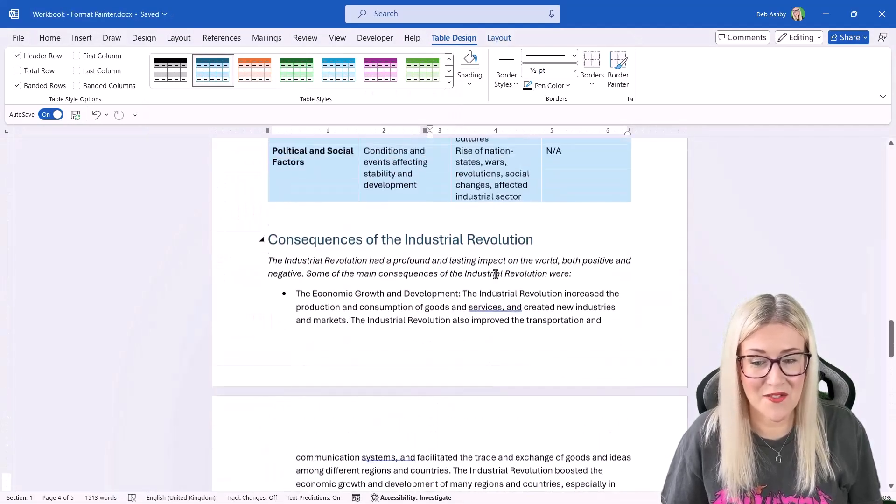
pyautogui.scroll(9, 496, 274)
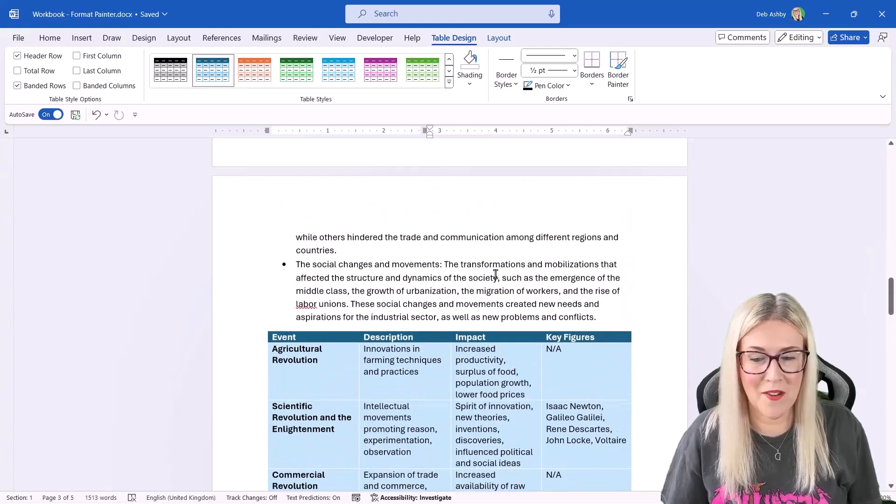
pyautogui.scroll(15, 496, 274)
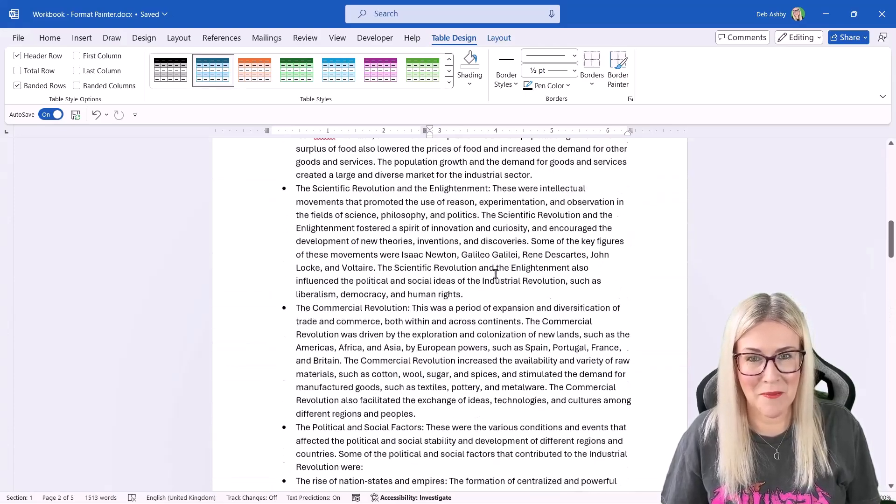
pyautogui.scroll(7, 495, 274)
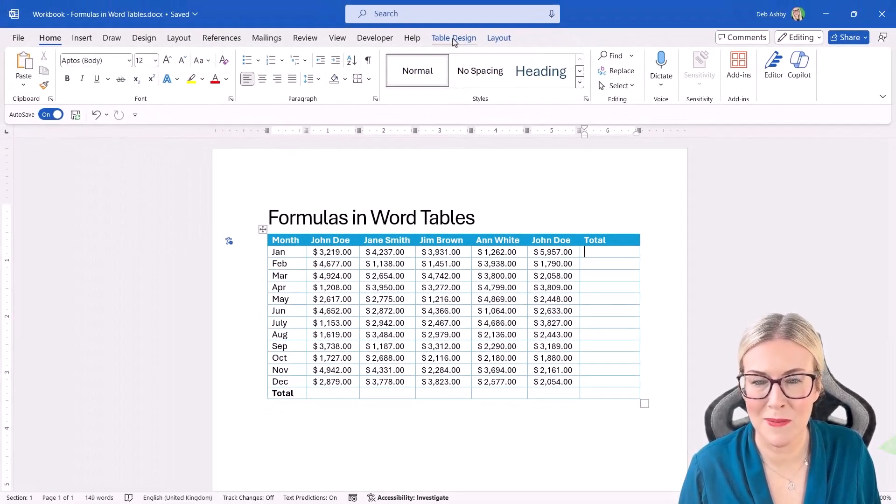
# Open the Formula dialog for the January Total cell and move it clear of the January row.
pyautogui.click(453, 40)
pyautogui.click(499, 40)
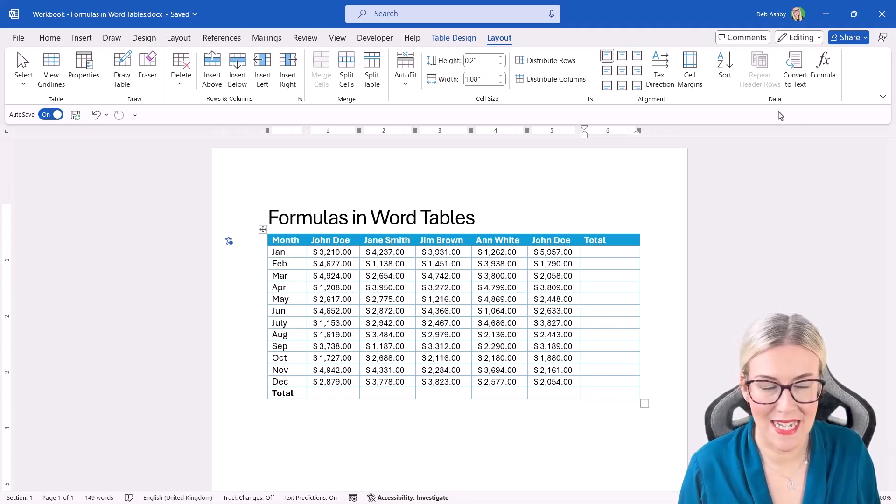
pyautogui.click(824, 70)
pyautogui.moveTo(239, 278); pyautogui.dragTo(328, 189)
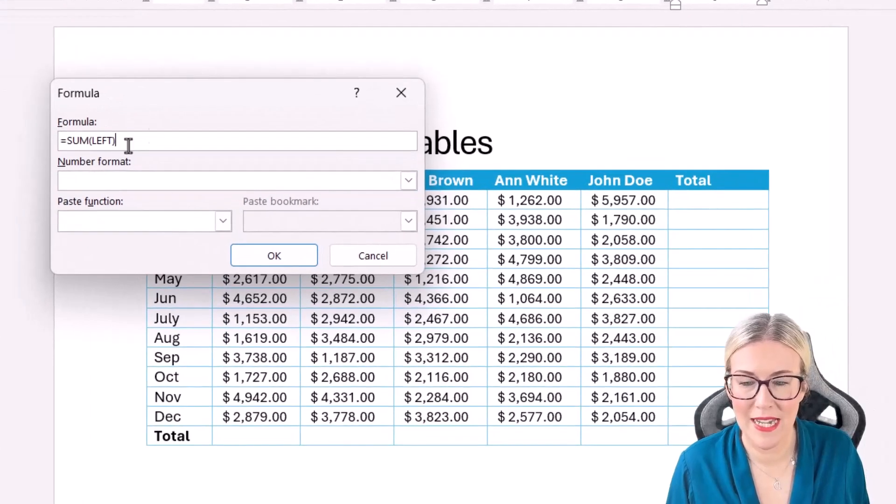
pyautogui.moveTo(220, 106); pyautogui.dragTo(200, 260)
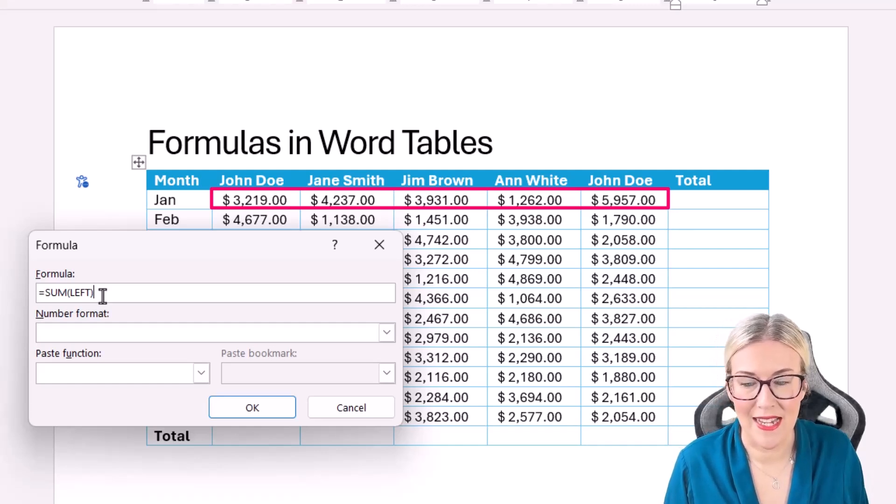
# Review the available number formats and paste functions for the formula without choosing any of them.
pyautogui.click(387, 333)
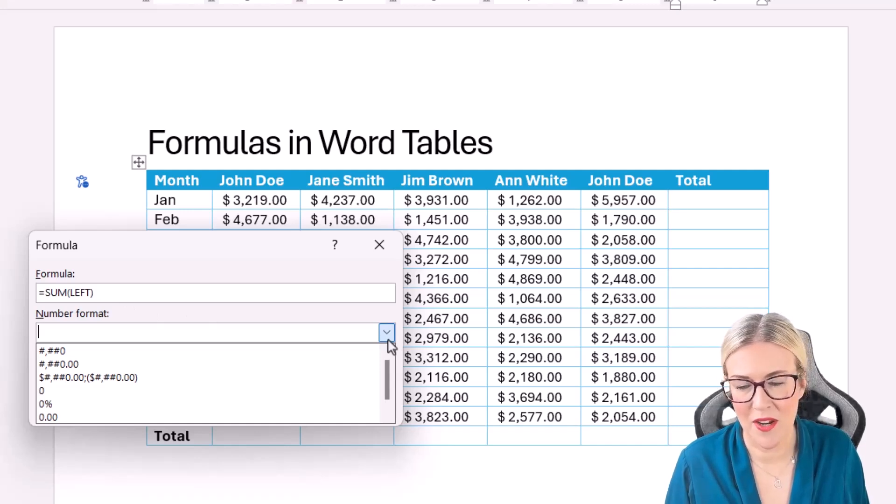
pyautogui.click(269, 255)
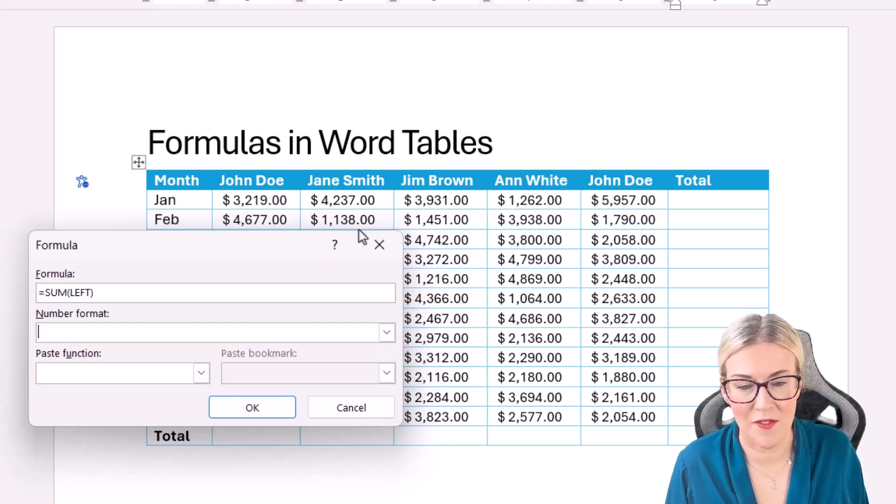
pyautogui.click(387, 333)
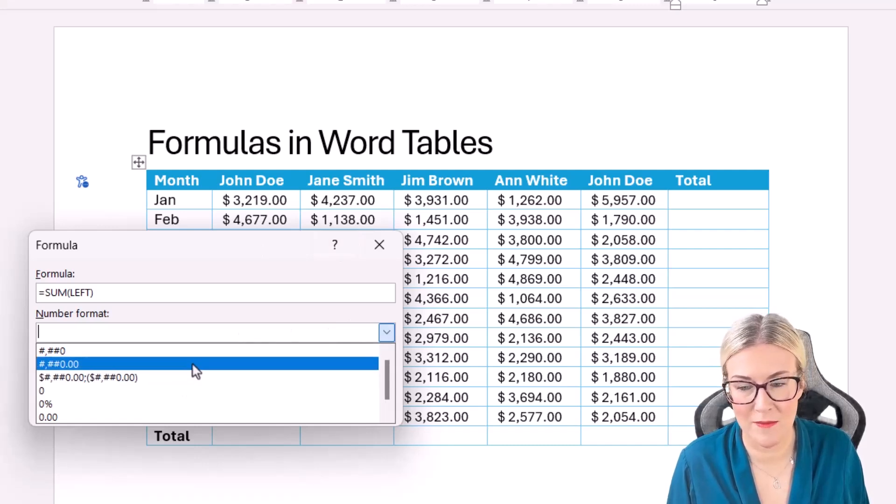
pyautogui.click(229, 252)
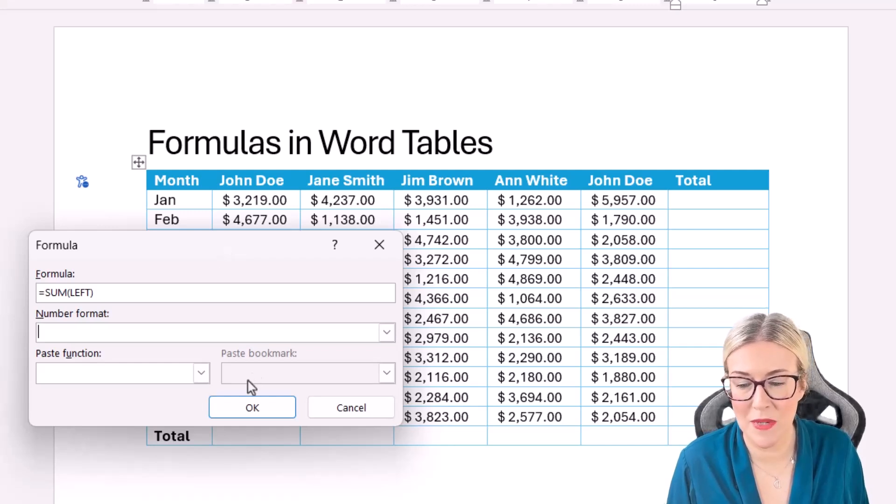
pyautogui.click(200, 374)
pyautogui.moveTo(203, 403); pyautogui.dragTo(202, 444)
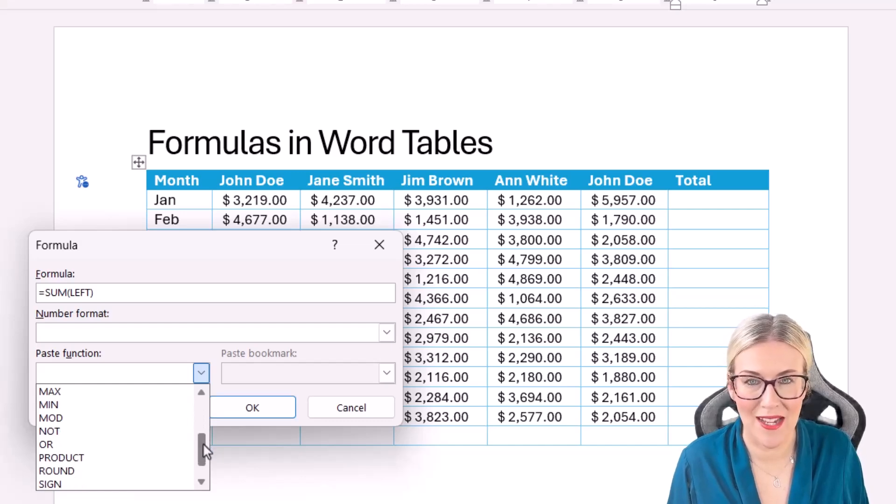
pyautogui.click(238, 258)
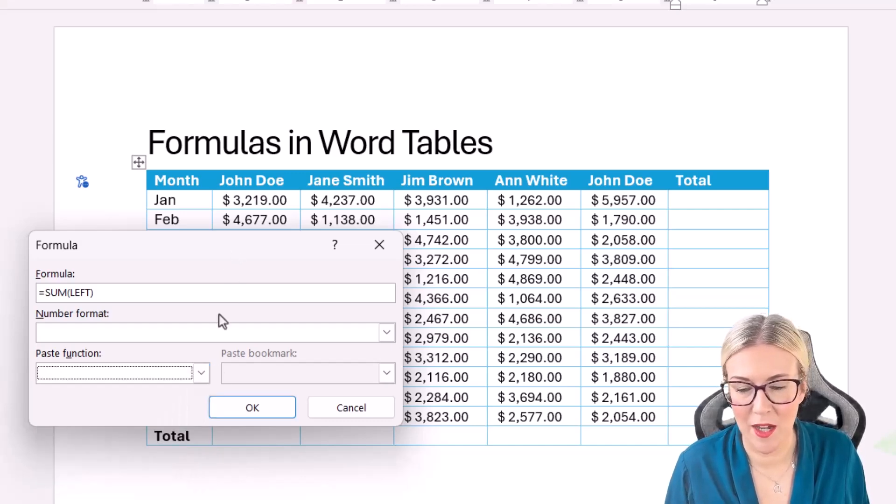
# Insert the =SUM(LEFT) formula in the January Total cell and place the cursor in its result.
pyautogui.click(261, 410)
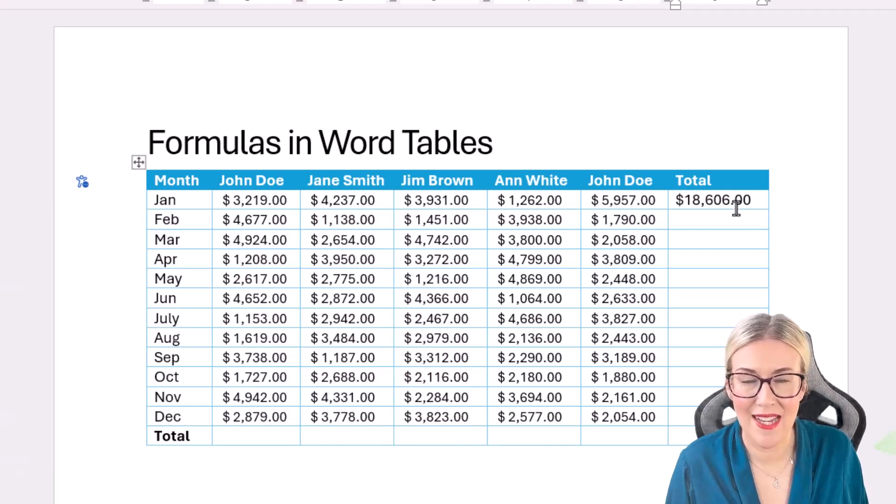
pyautogui.click(709, 201)
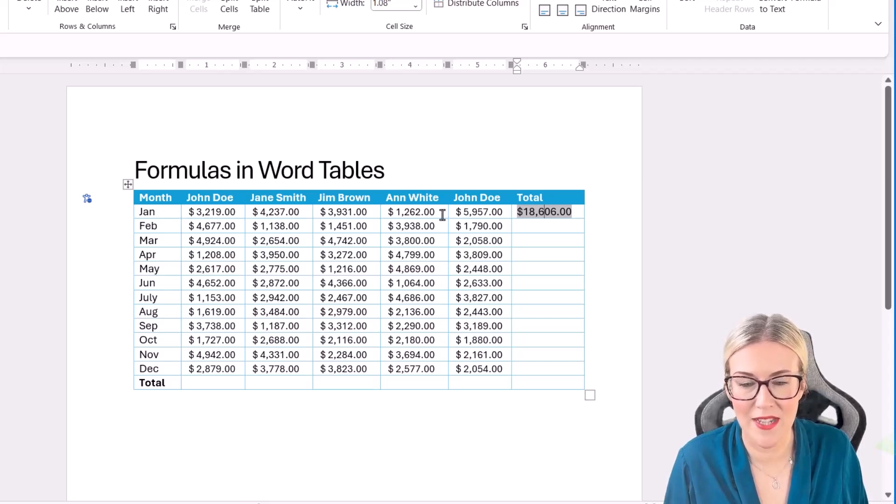
# Change the January amount in the table's fifth column to $10,262.00.
pyautogui.click(397, 212)
pyautogui.doubleClick(397, 213)
pyautogui.click(402, 217)
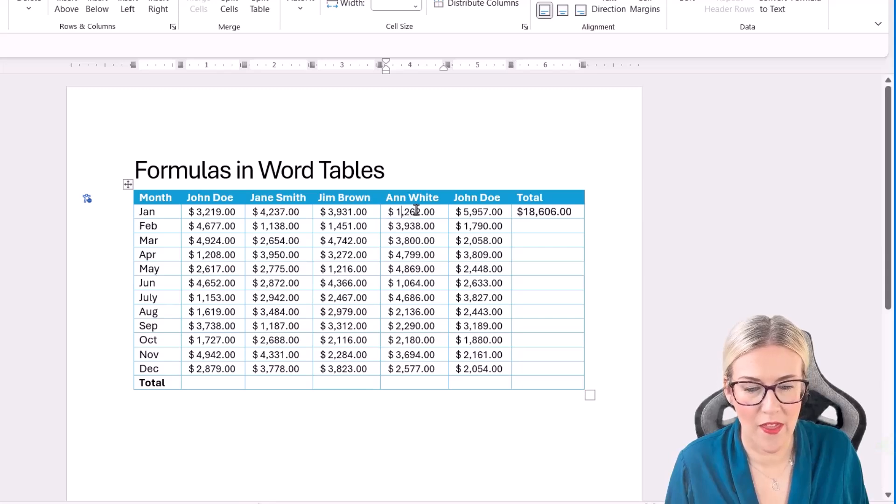
pyautogui.write('0')
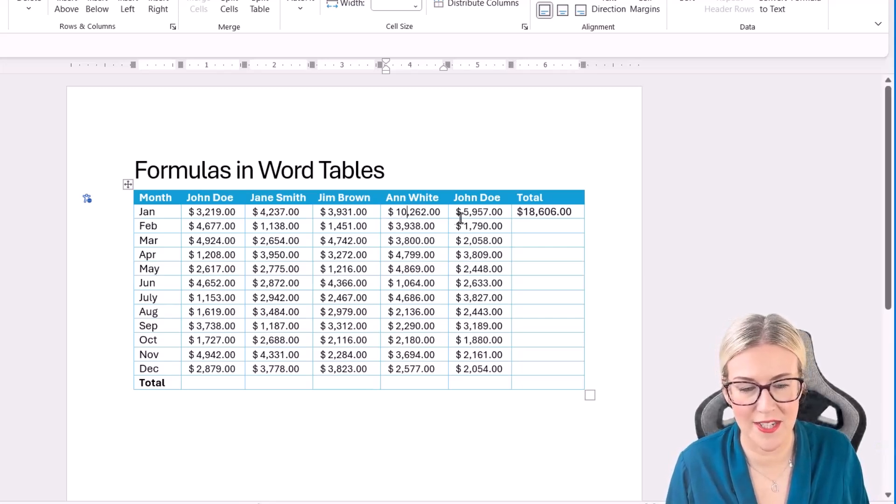
# Update the formula field in the January Total cell, then select the whole table.
pyautogui.click(536, 214)
pyautogui.press('Down')
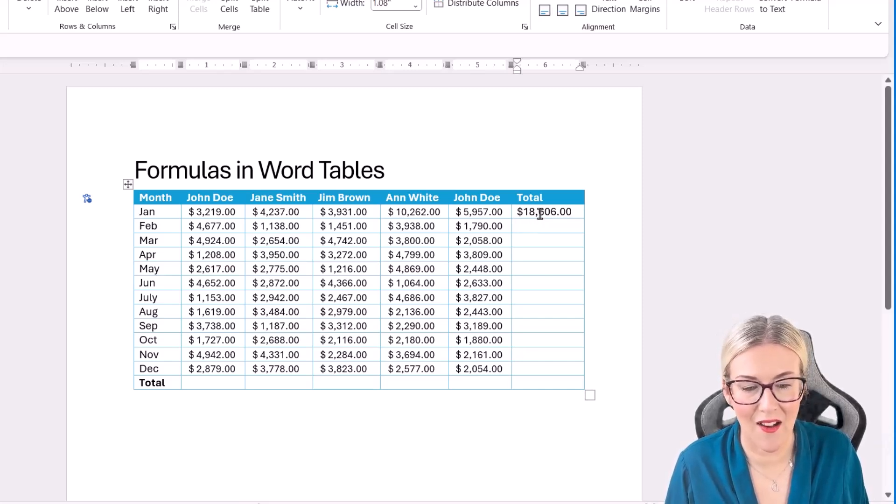
pyautogui.click(540, 213)
pyautogui.rightClick(540, 213)
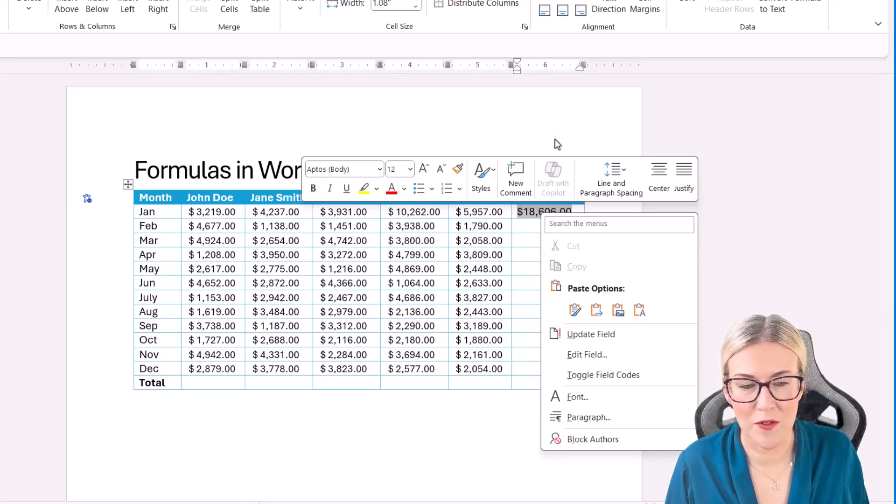
pyautogui.press('F9')
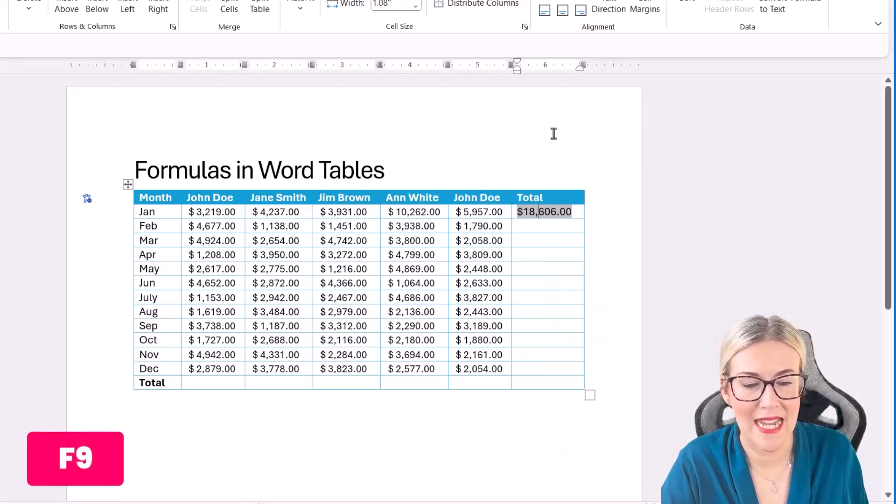
pyautogui.press('F9')
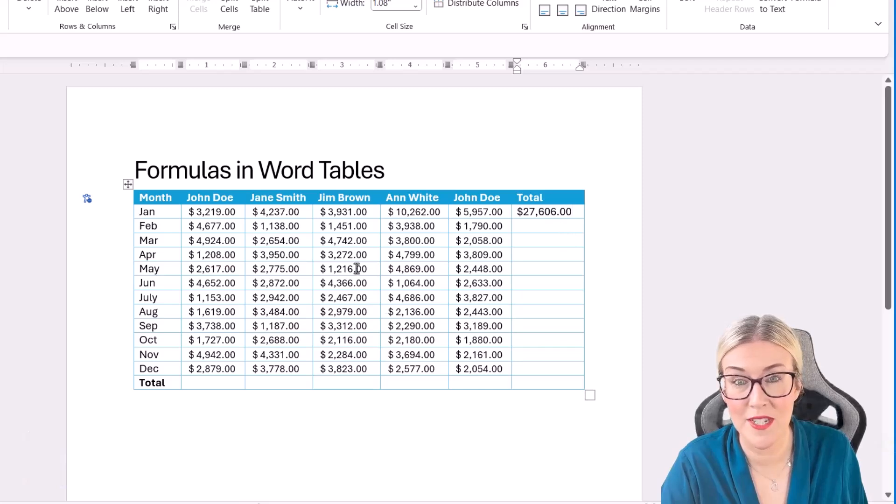
pyautogui.click(127, 183)
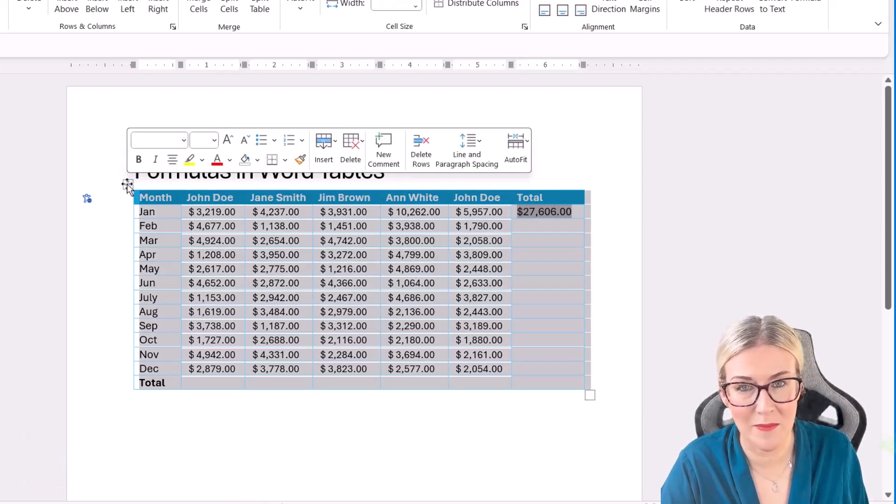
# Copy the January Total formula into the February to December Total cells and update the pasted fields.
pyautogui.click(533, 226)
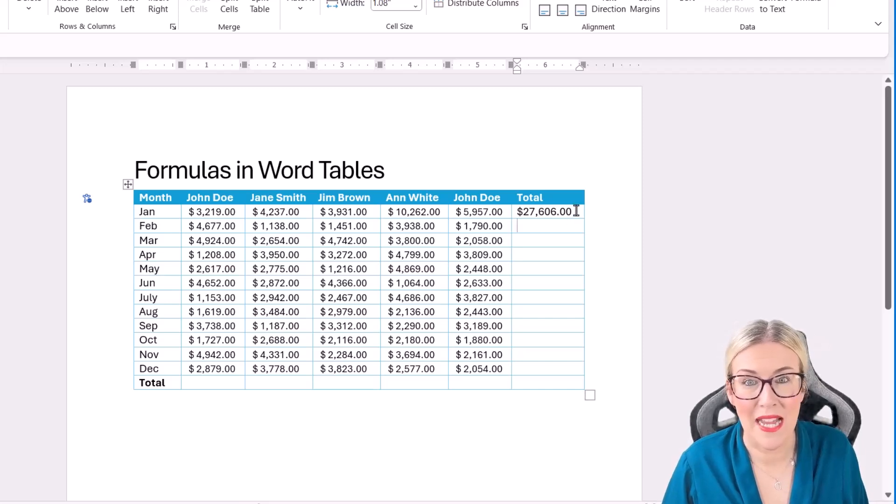
pyautogui.moveTo(577, 211); pyautogui.dragTo(514, 211)
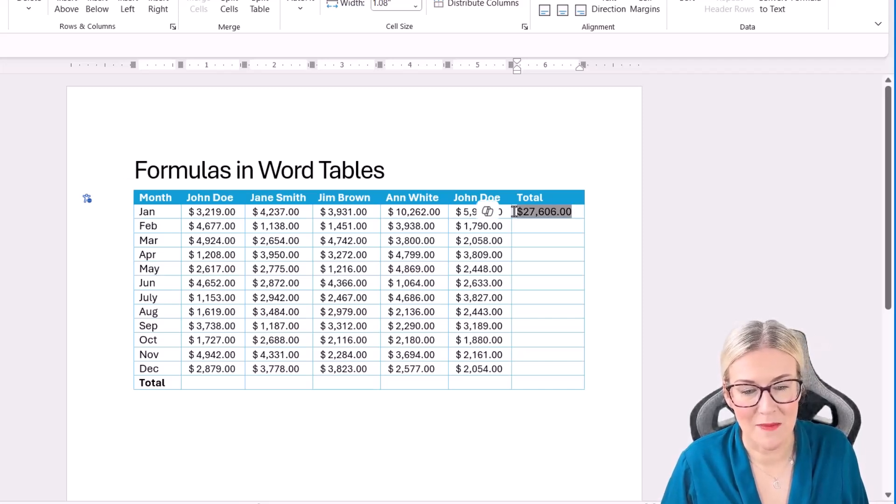
pyautogui.hotkey('ctrl', 'c')
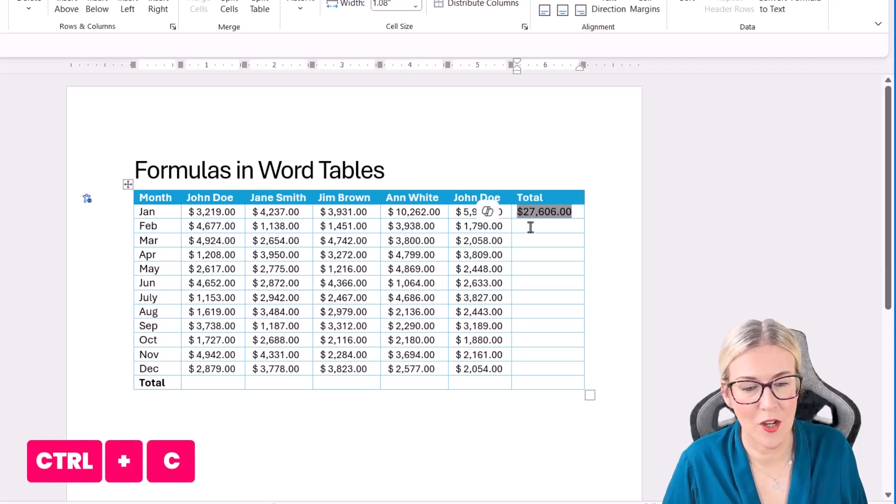
pyautogui.moveTo(519, 227); pyautogui.dragTo(566, 370)
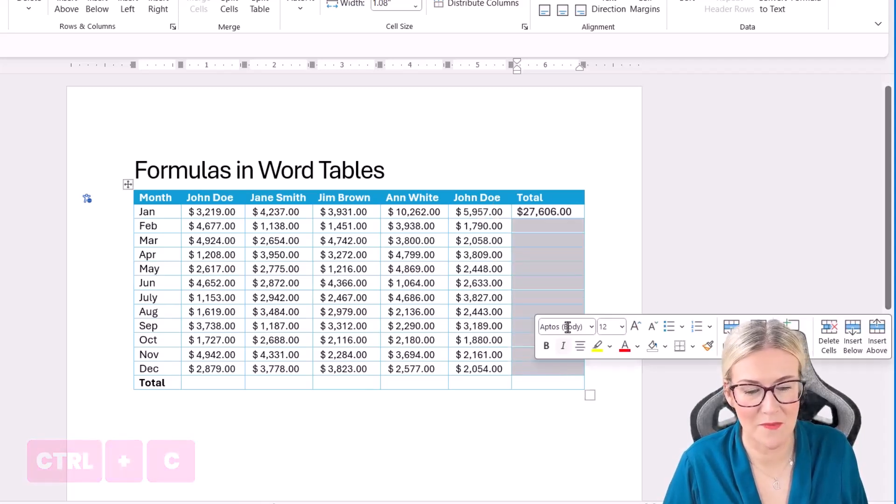
pyautogui.hotkey('ctrl', 'v')
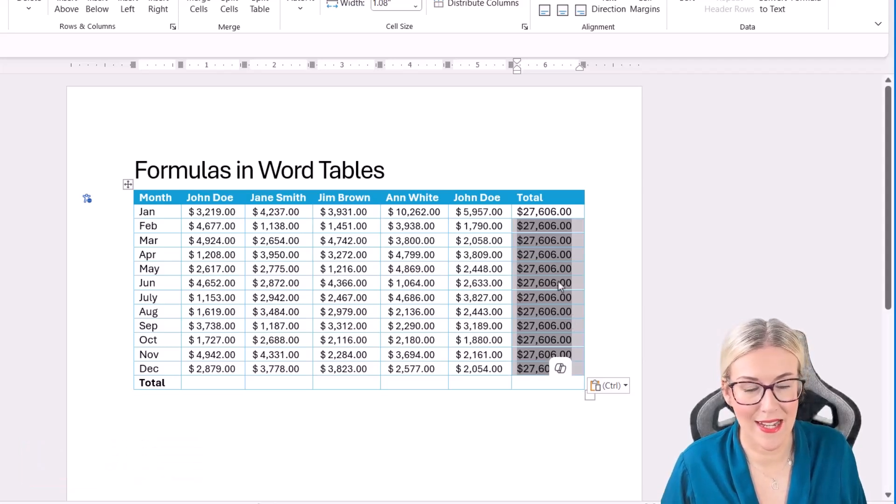
pyautogui.press('F9')
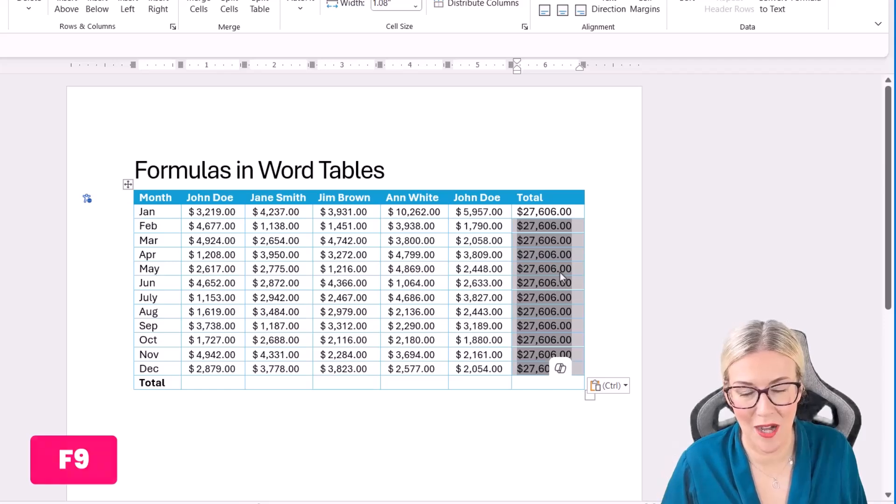
pyautogui.click(554, 160)
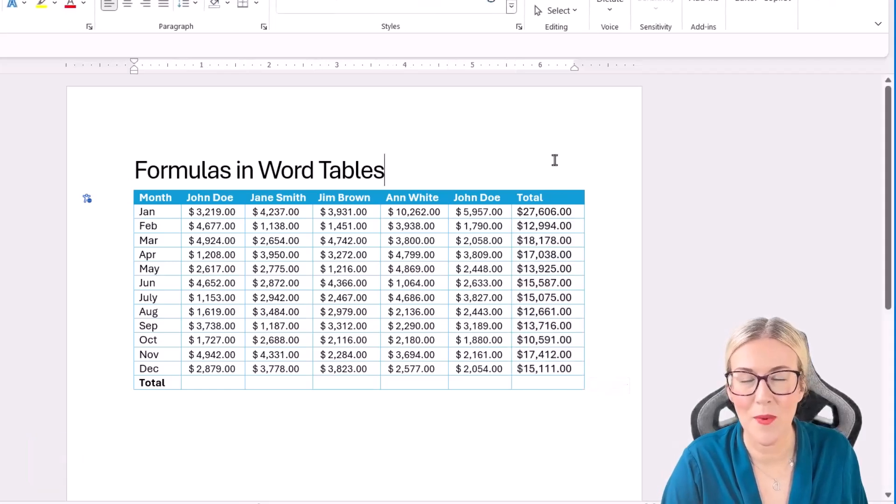
# Insert the =SUM(ABOVE) formula in the Total row's cell under the first name column.
pyautogui.scroll(-1, 482, 105)
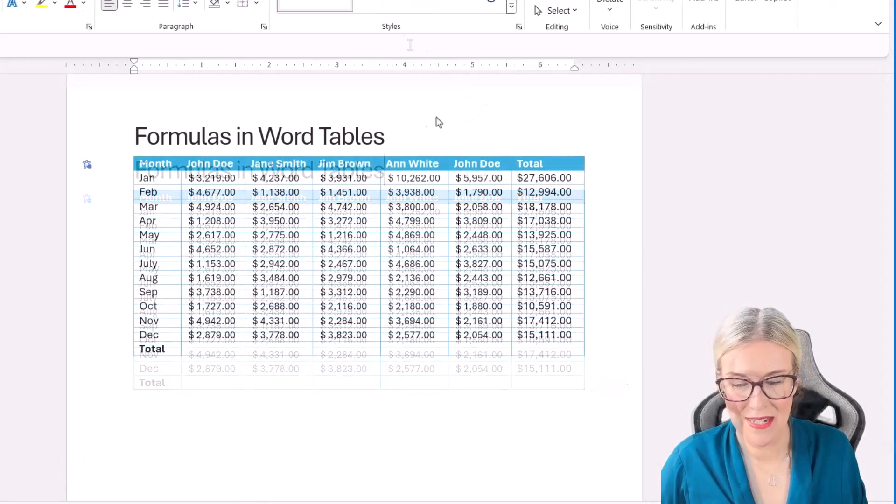
pyautogui.click(197, 351)
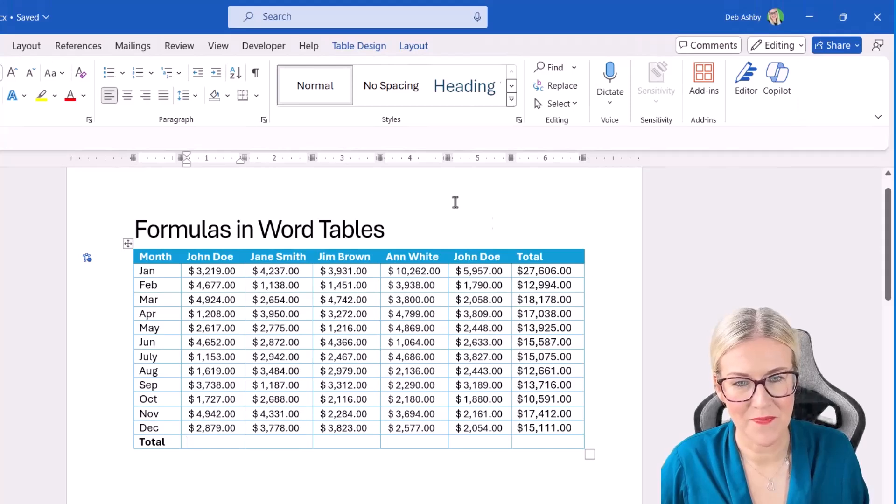
pyautogui.click(413, 46)
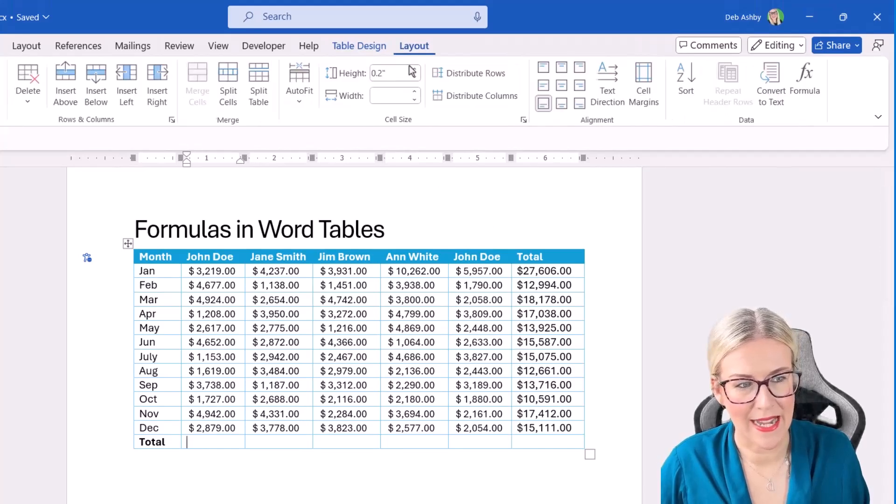
pyautogui.click(807, 84)
pyautogui.moveTo(216, 419); pyautogui.dragTo(476, 230)
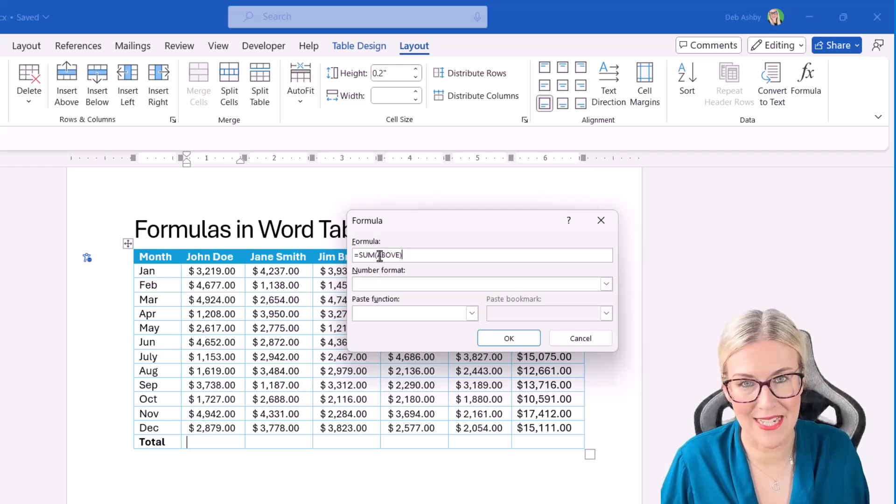
pyautogui.click(511, 339)
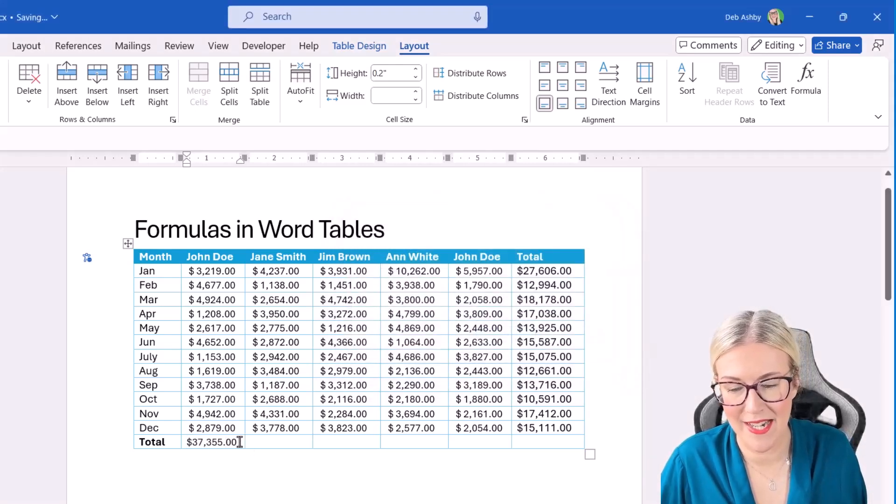
# Copy the first column total formula into the Total row cells of the other four name columns and update the pasted fields.
pyautogui.moveTo(234, 442); pyautogui.dragTo(183, 443)
pyautogui.hotkey('ctrl', 'c')
pyautogui.moveTo(253, 441); pyautogui.dragTo(481, 444)
pyautogui.hotkey('ctrl', 'v')
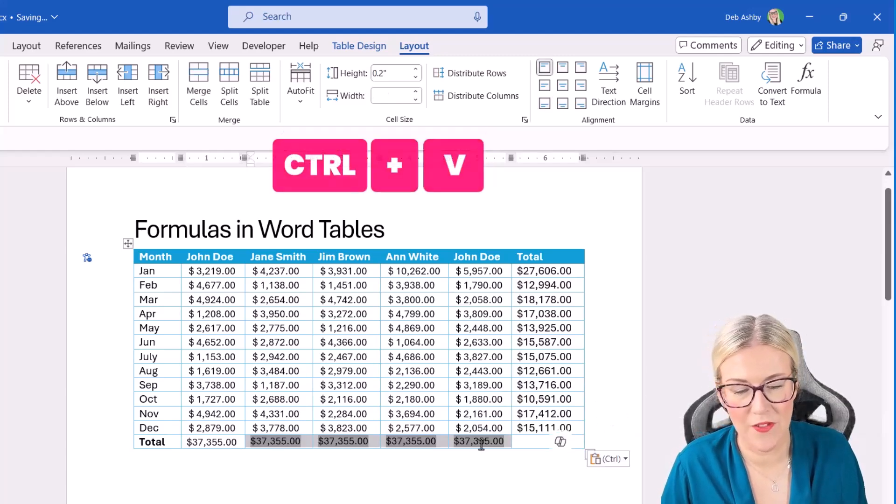
pyautogui.press('F9')
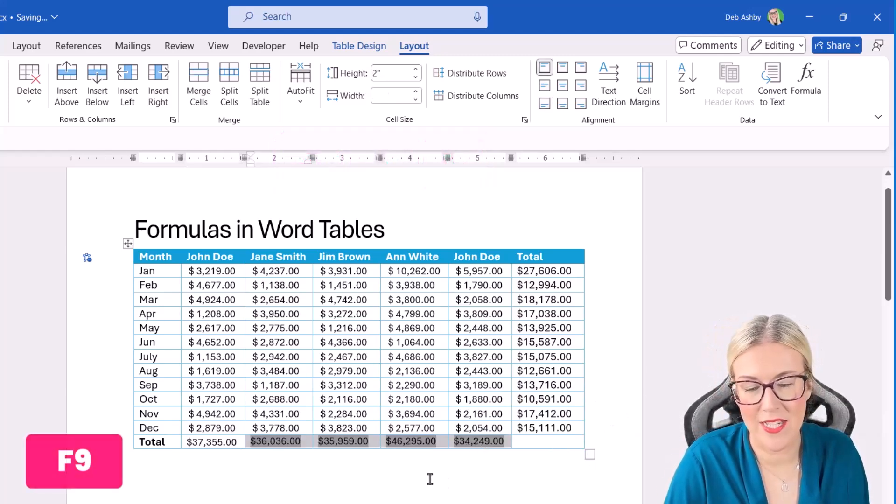
pyautogui.click(428, 478)
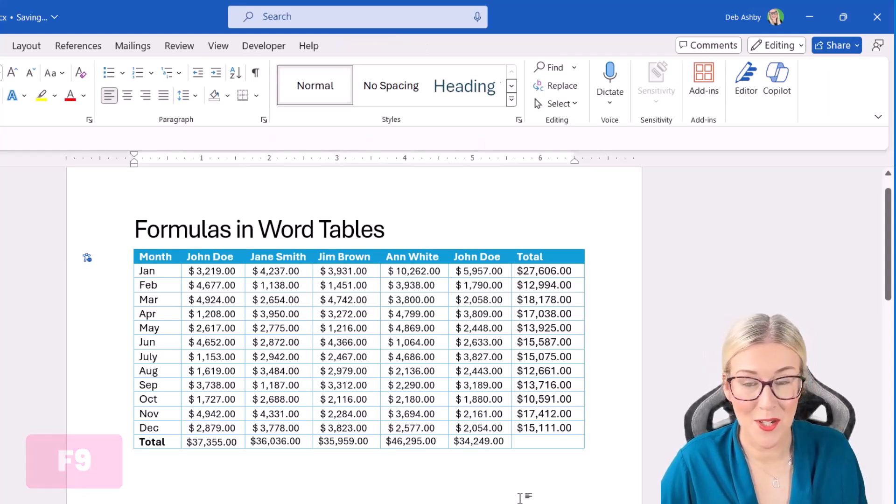
# Insert the grand total formula =SUM(LEFT,ABOVE) in the cell where the Total row and Total column meet.
pyautogui.click(527, 443)
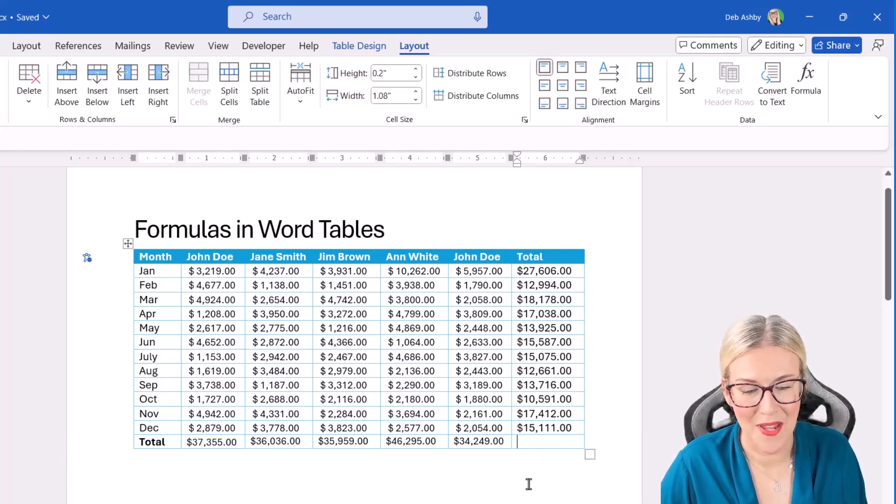
pyautogui.click(816, 85)
pyautogui.moveTo(473, 292); pyautogui.dragTo(196, 251)
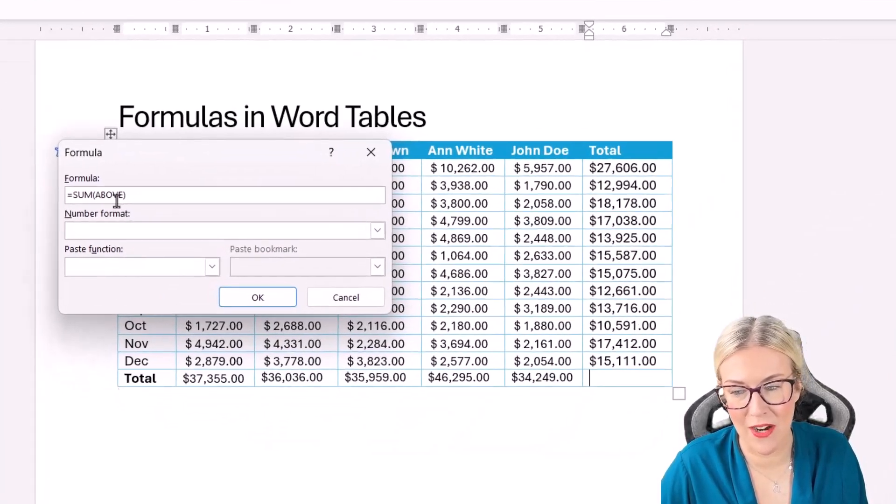
pyautogui.click(114, 292)
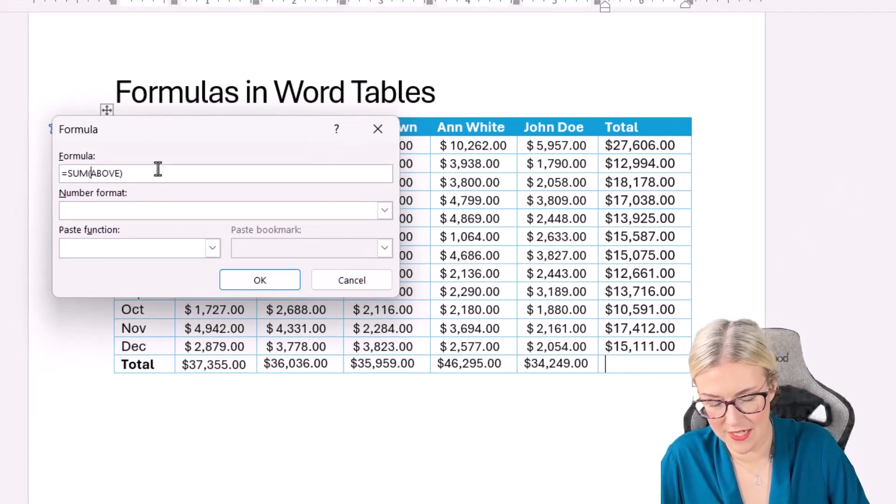
pyautogui.write('LEFT,')
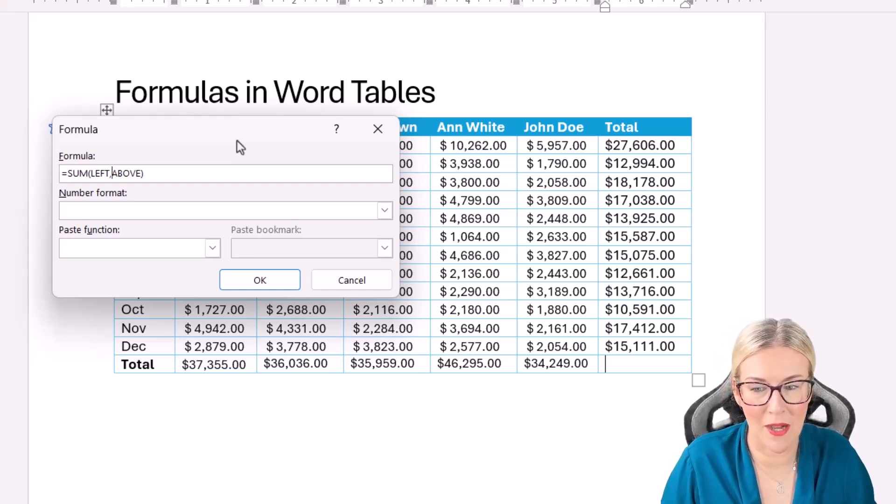
pyautogui.click(261, 287)
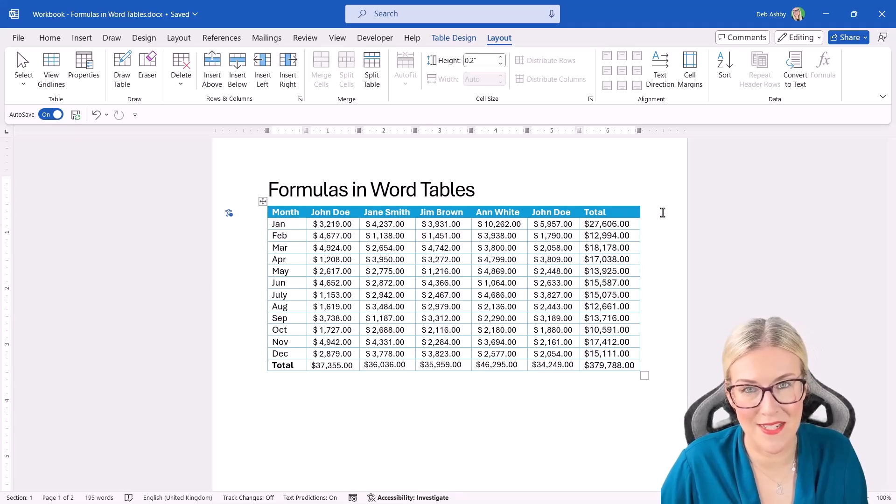
# Clear the January to December Total cells and insert the cell-reference formula =SUM(B2:F2) in the January Total cell.
pyautogui.moveTo(584, 224); pyautogui.dragTo(627, 349)
pyautogui.press('Delete')
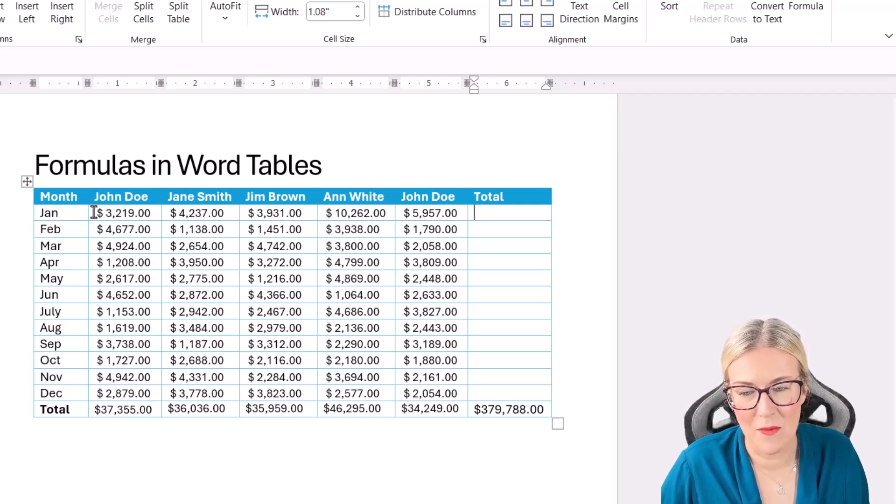
pyautogui.moveTo(91, 214); pyautogui.dragTo(425, 218)
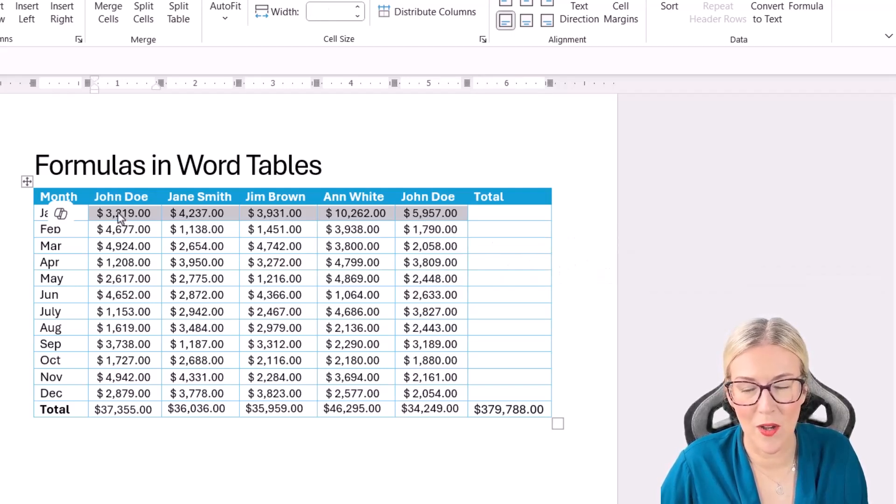
pyautogui.click(495, 213)
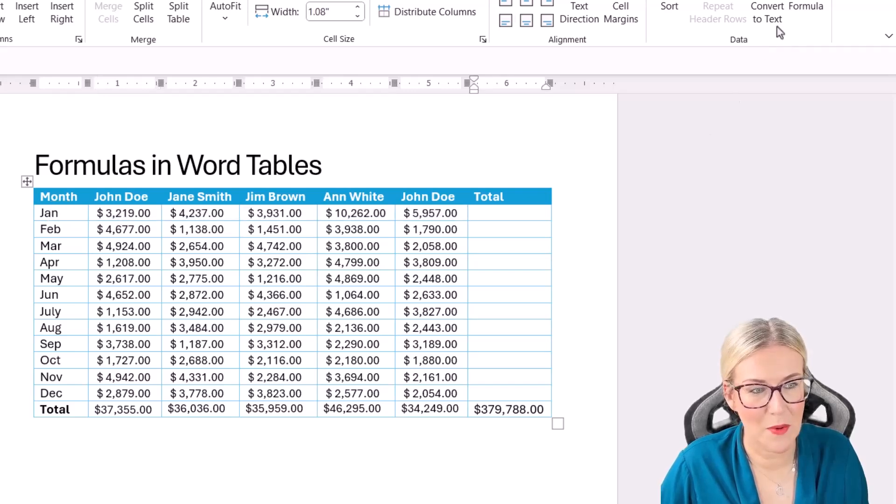
pyautogui.click(789, 12)
pyautogui.moveTo(66, 204); pyautogui.dragTo(203, 295)
pyautogui.moveTo(150, 328); pyautogui.dragTo(183, 328)
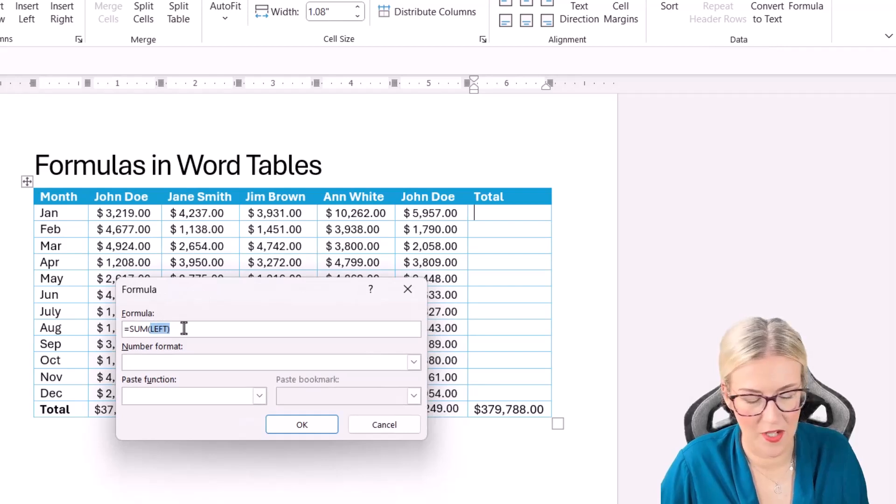
pyautogui.write('B2:')
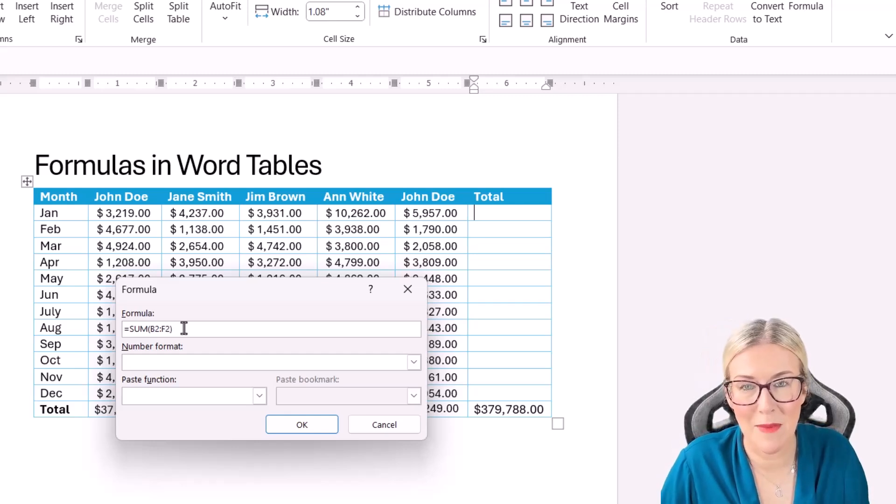
pyautogui.click(303, 426)
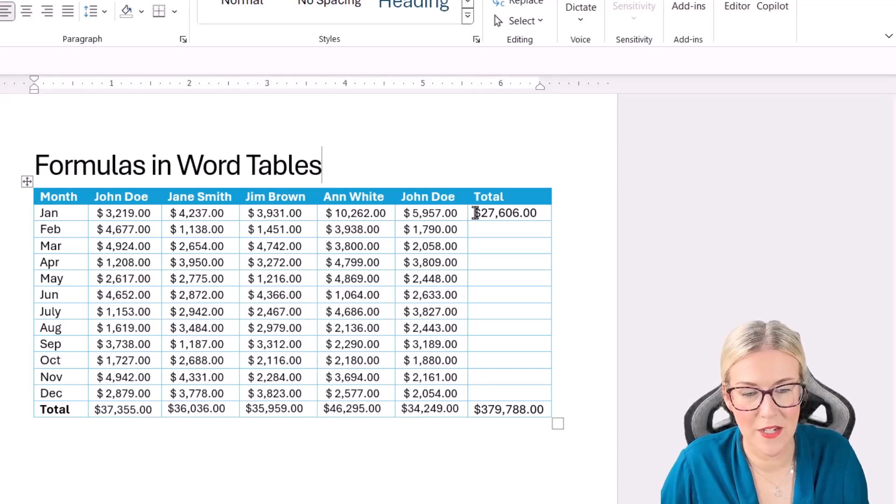
# Copy the January cell-reference formula into the February to December Total cells.
pyautogui.moveTo(476, 213); pyautogui.dragTo(534, 212)
pyautogui.moveTo(485, 229); pyautogui.dragTo(518, 393)
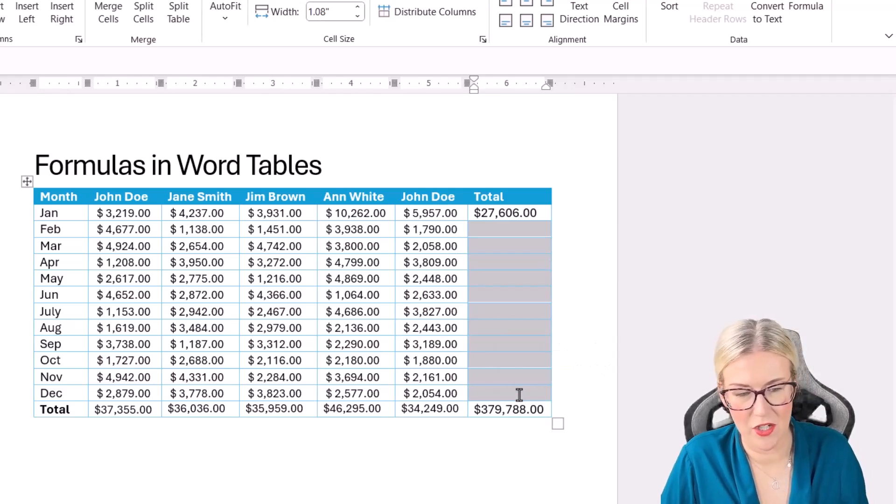
pyautogui.write('$27,606.00 $27,606.00 $27,606.00 $27,606.00 $27,606.00 $27,606.00 $27,606.00 $27,606.00 $27,606.00 $27,606.00 $27,606.00')
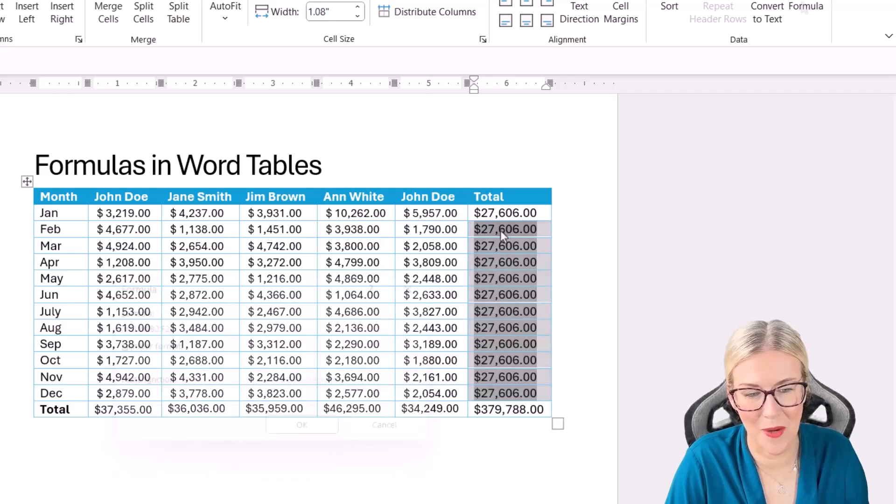
# Open the Formula dialog for the February Total cell.
pyautogui.click(500, 231)
pyautogui.click(806, 6)
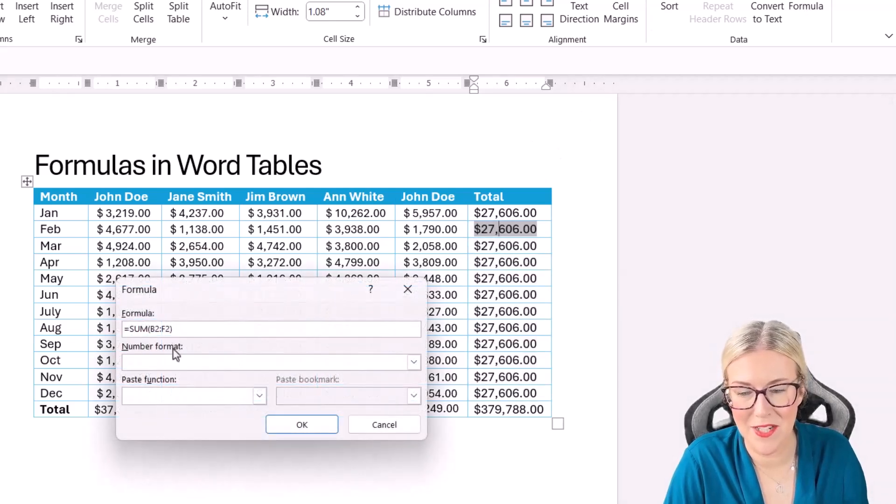
# Close the February total's formula without changing it and move to the January total.
pyautogui.click(391, 426)
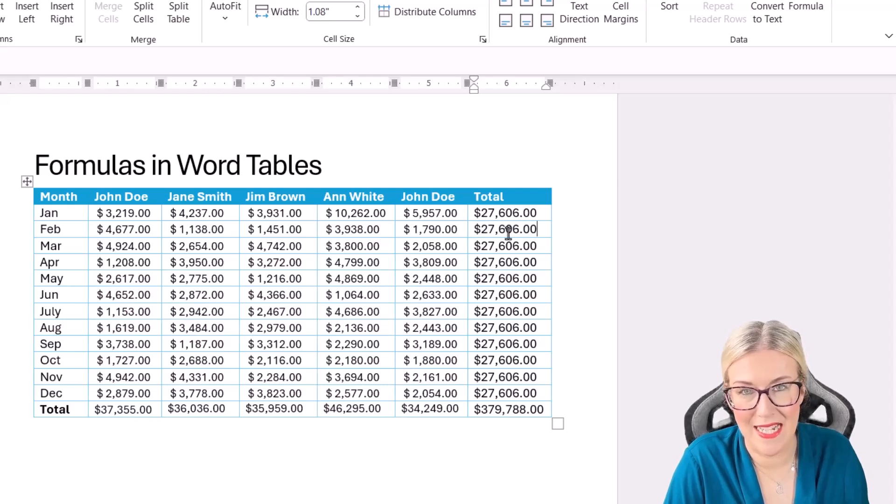
pyautogui.click(477, 215)
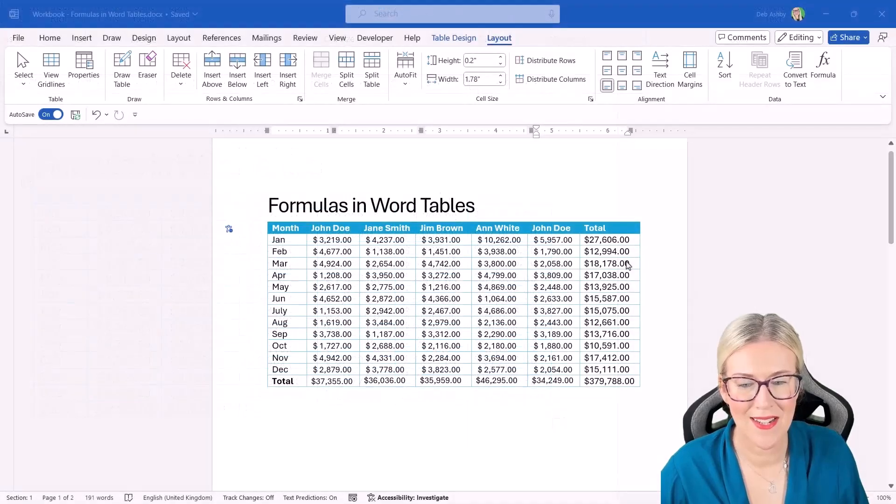
# Examine the product table on page 2, including its price and quantity totals and the empty Sub-Total column.
pyautogui.scroll(-10, 628, 261)
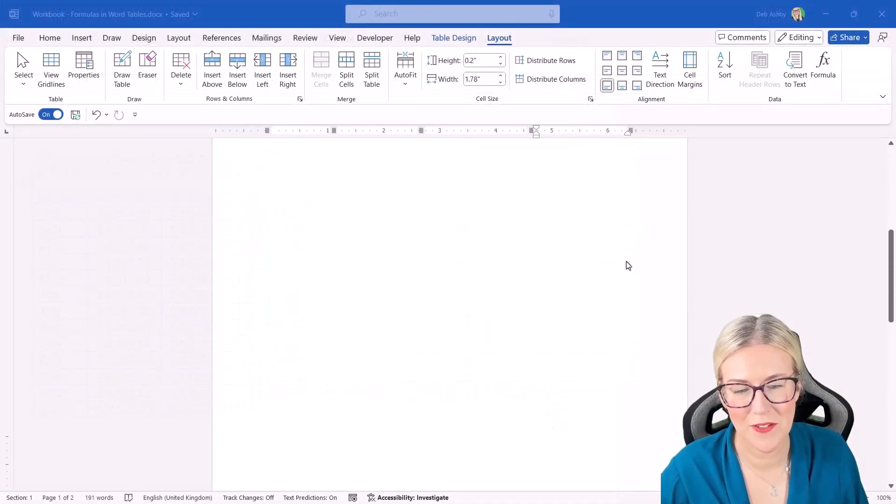
pyautogui.scroll(-4, 629, 265)
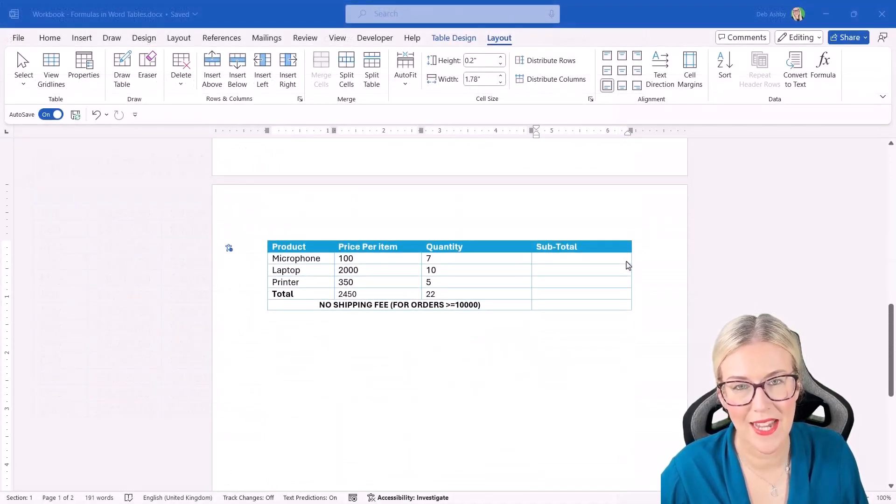
pyautogui.click(553, 258)
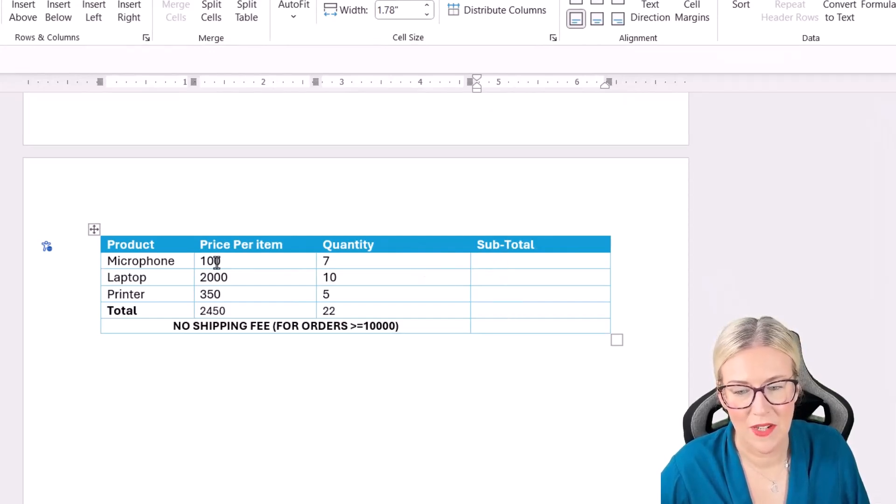
pyautogui.click(93, 229)
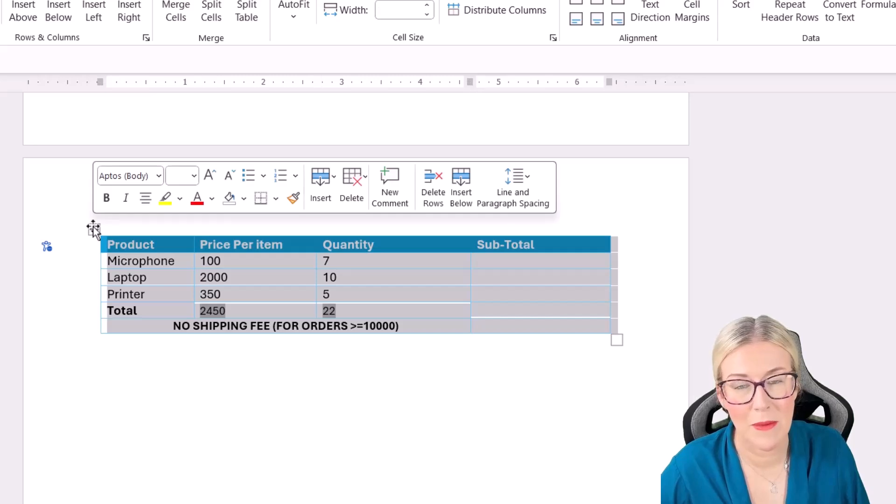
pyautogui.click(295, 402)
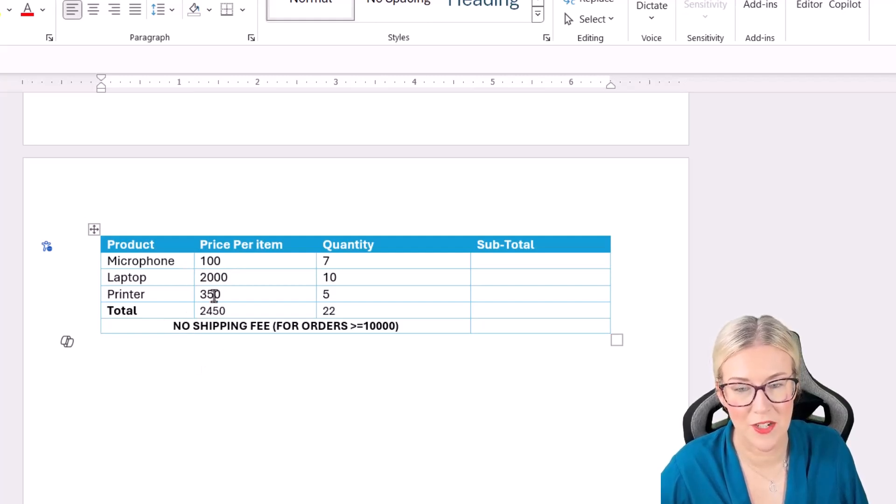
pyautogui.doubleClick(218, 310)
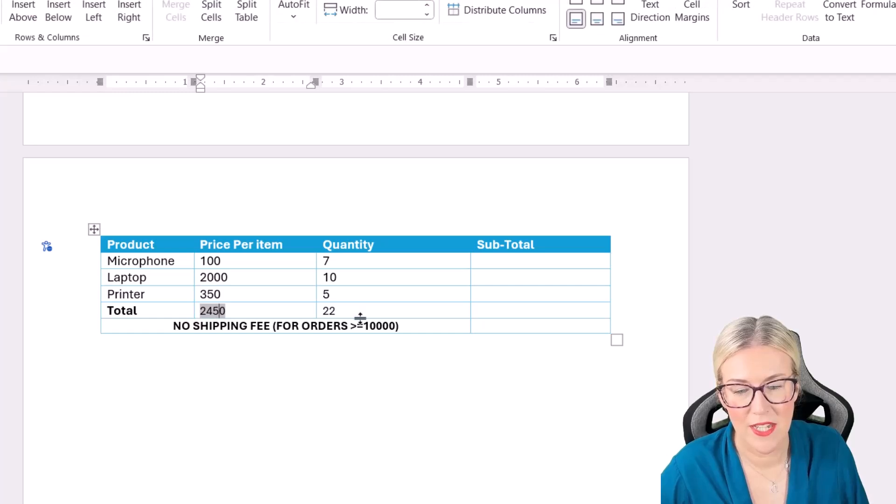
pyautogui.doubleClick(328, 312)
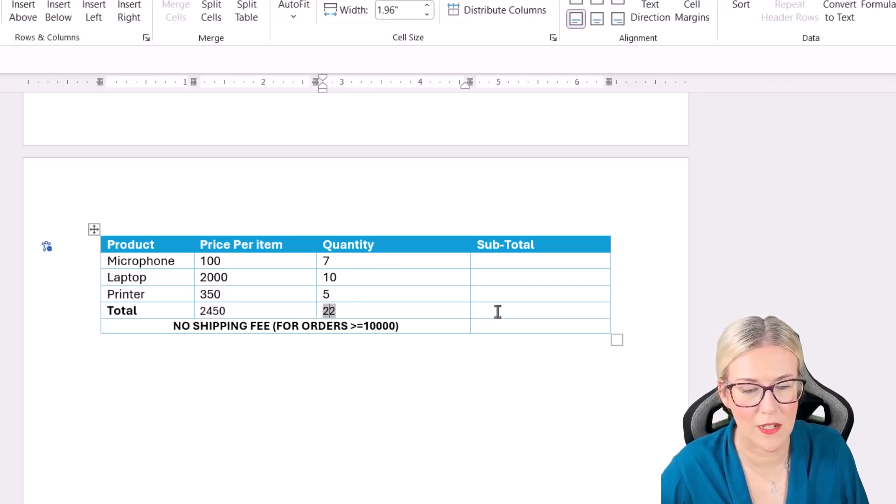
# Insert the formula =R2C2*R2C3 in the Microphone row's Sub-Total cell to multiply price by quantity.
pyautogui.click(491, 260)
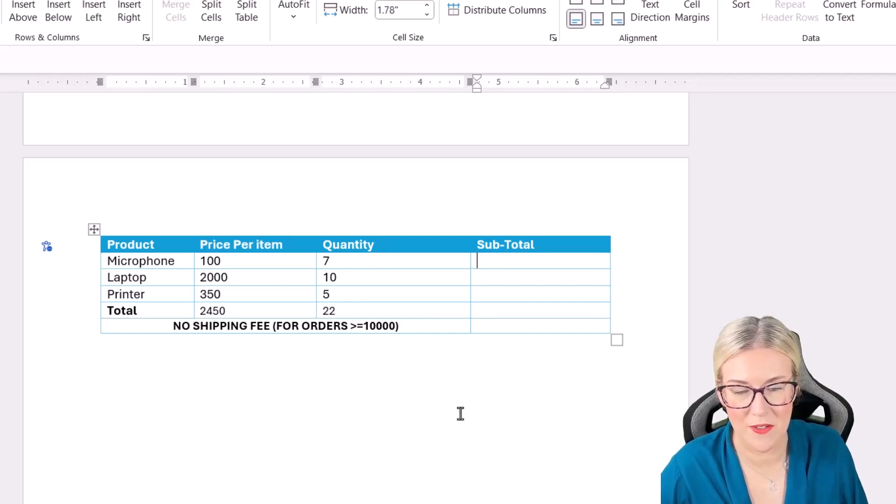
pyautogui.click(882, 12)
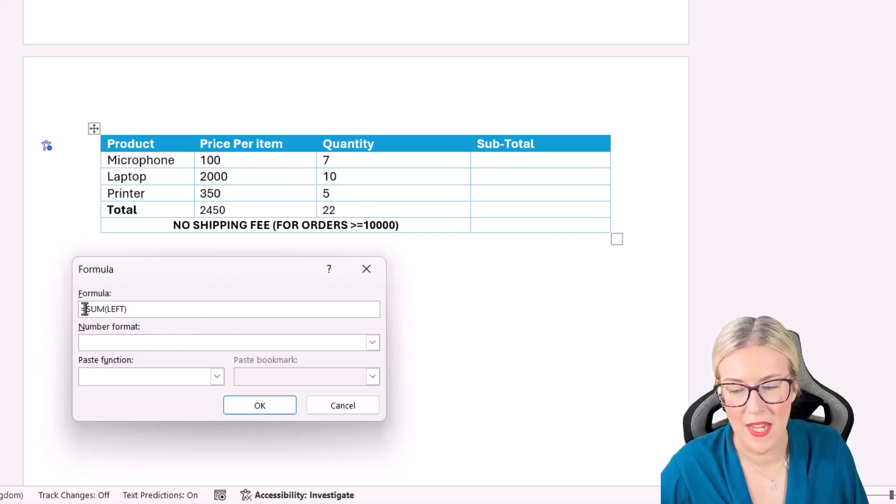
pyautogui.moveTo(86, 309); pyautogui.dragTo(172, 318)
pyautogui.press('BackSpace')
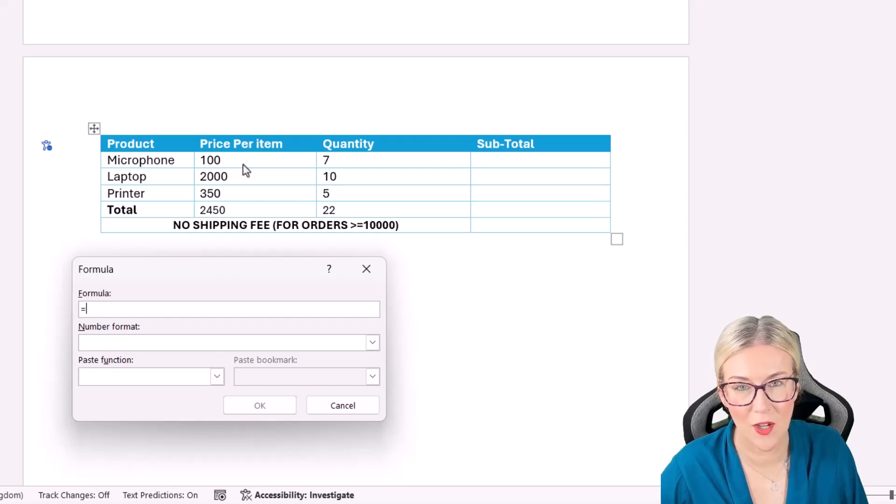
pyautogui.write('R2C2*')
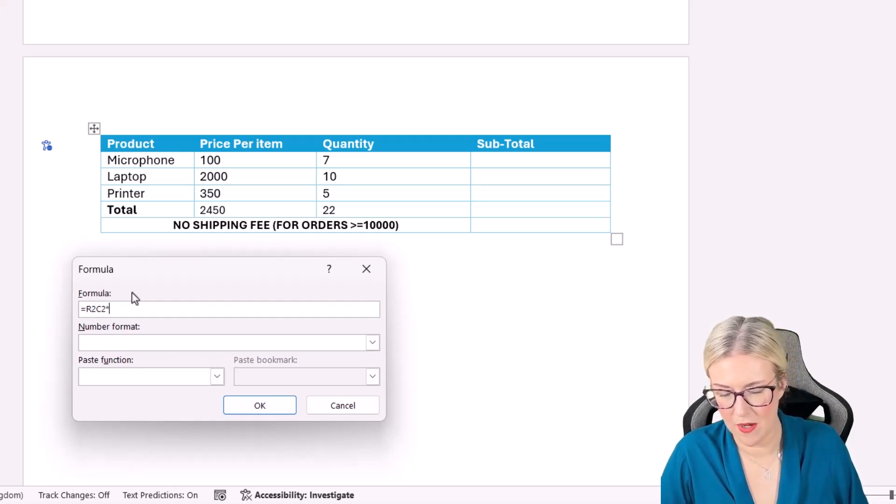
pyautogui.write('R2C3')
pyautogui.click(268, 404)
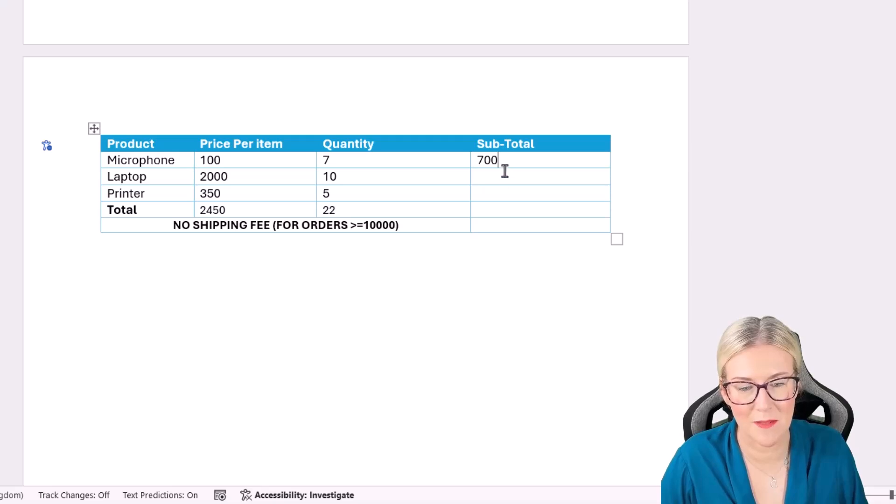
pyautogui.press('Down')
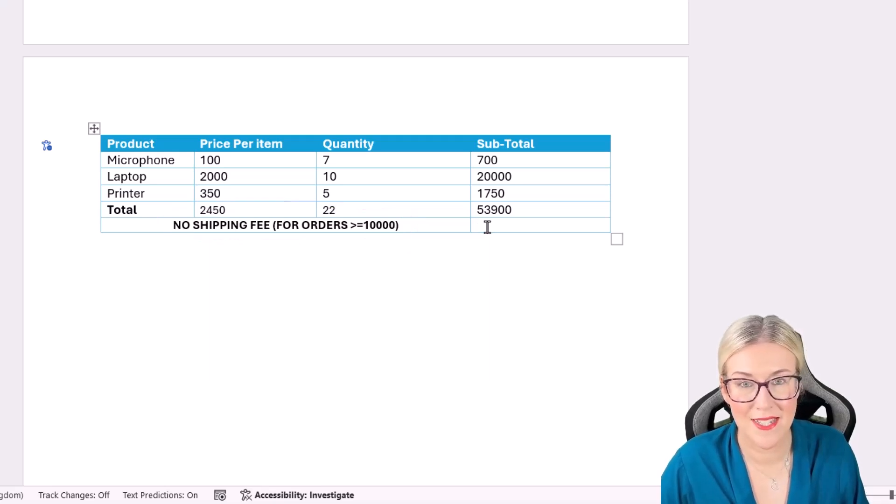
# Insert the formula =IF(R5C4>=10000,0,50) in the Sub-Total cell of the shipping fee row.
pyautogui.click(488, 227)
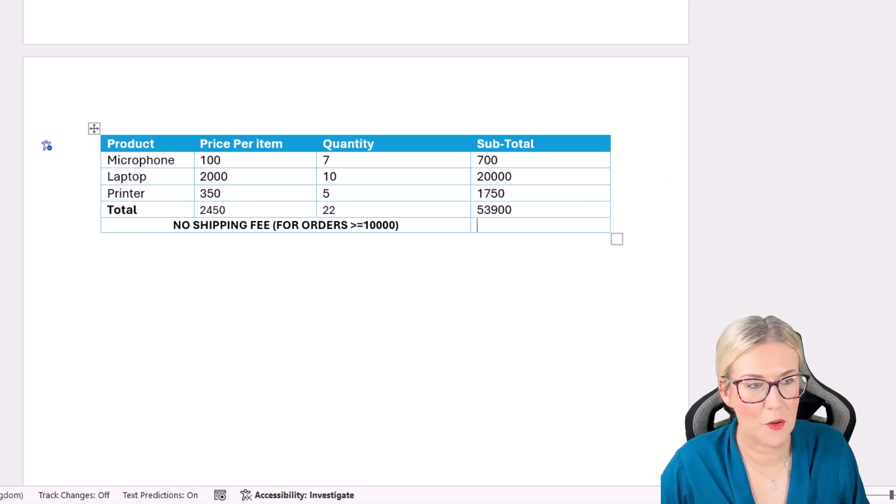
pyautogui.moveTo(138, 310); pyautogui.dragTo(44, 313)
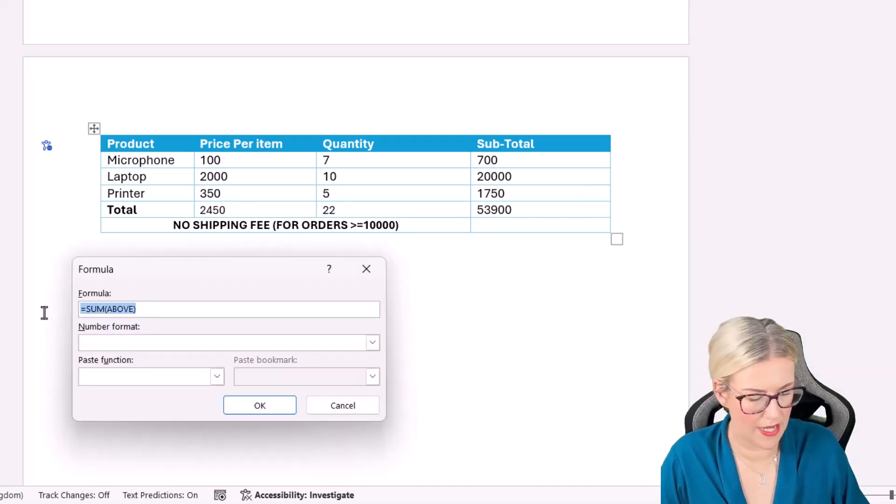
pyautogui.press('BackSpace')
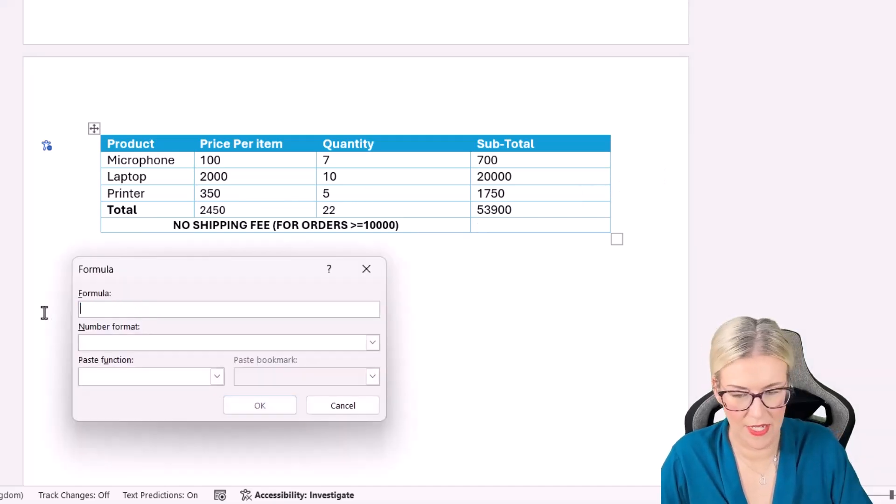
pyautogui.write('=IF(')
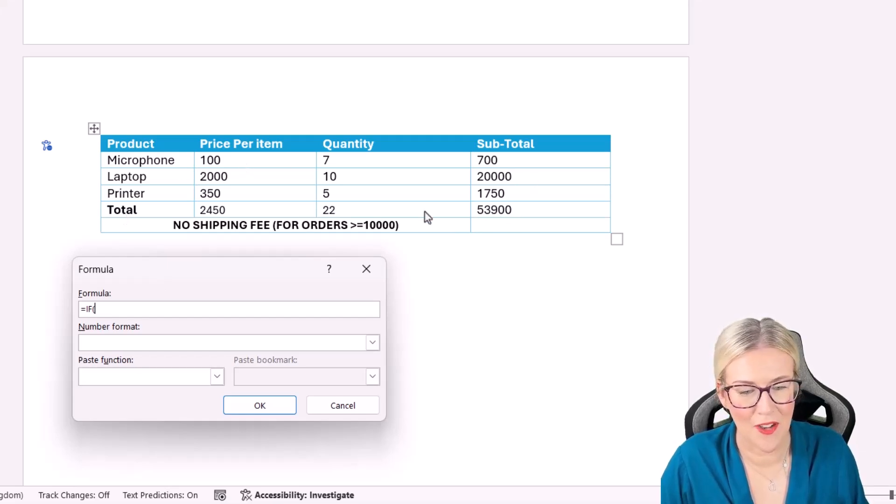
pyautogui.write('R')
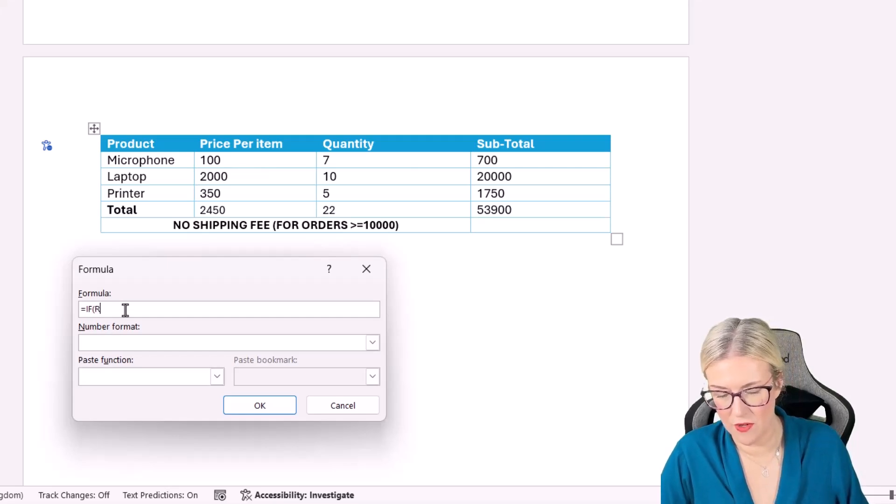
pyautogui.write('5C4')
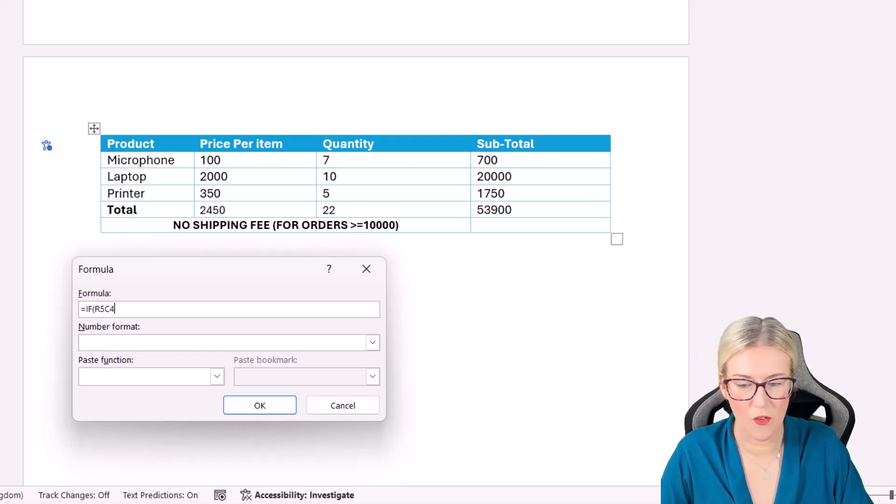
pyautogui.write('>=10000,')
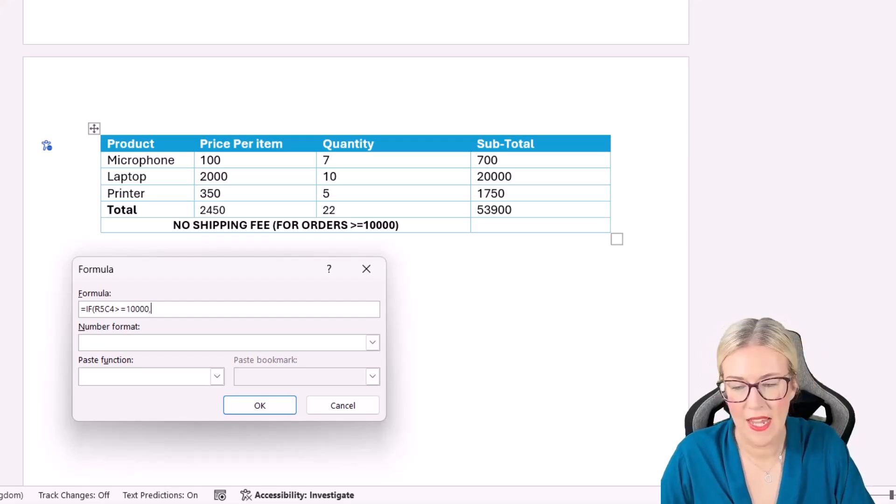
pyautogui.write('0')
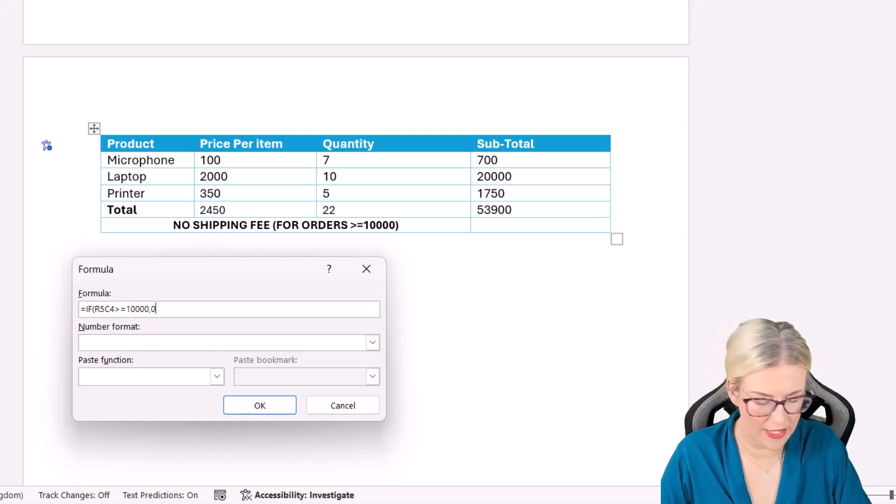
pyautogui.write(',50')
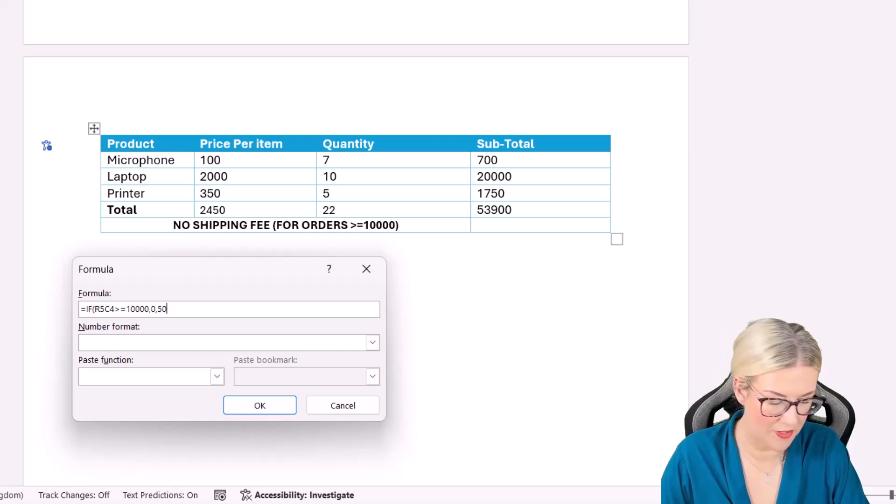
pyautogui.write(')')
pyautogui.click(260, 405)
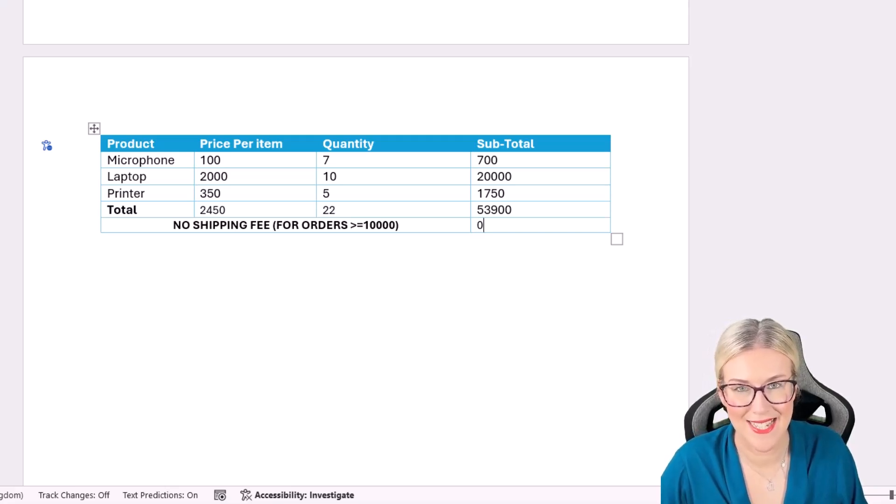
pyautogui.scroll(10, 354, 252)
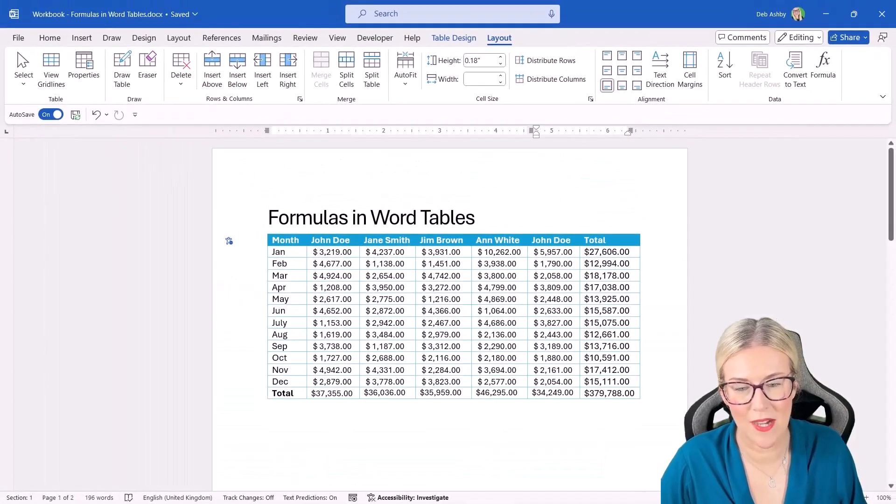
pyautogui.click(488, 275)
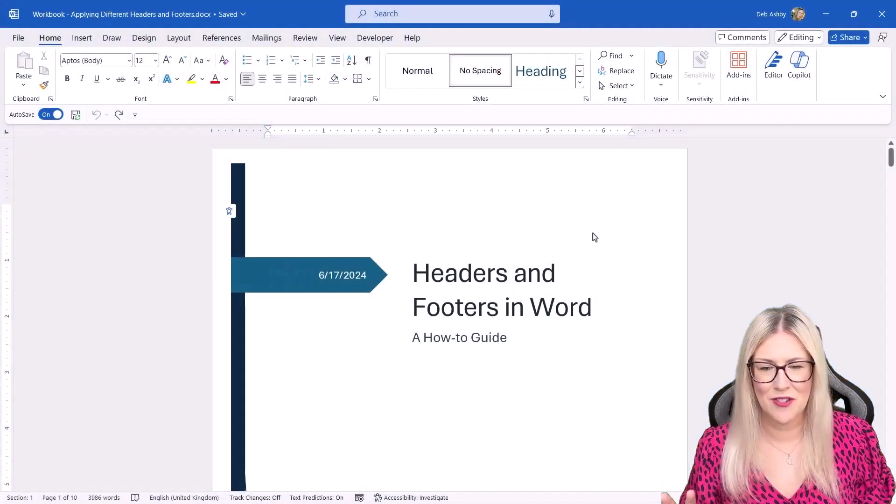
# Look through the cover and body pages of the headers and footers workbook and return to the cover page.
pyautogui.scroll(-8, 593, 234)
pyautogui.scroll(-15, 593, 232)
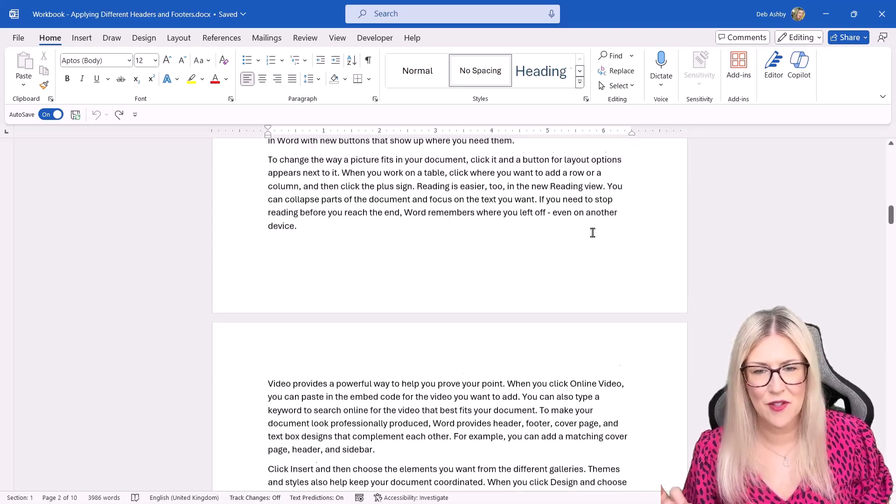
pyautogui.hotkey('ctrl', 'Home')
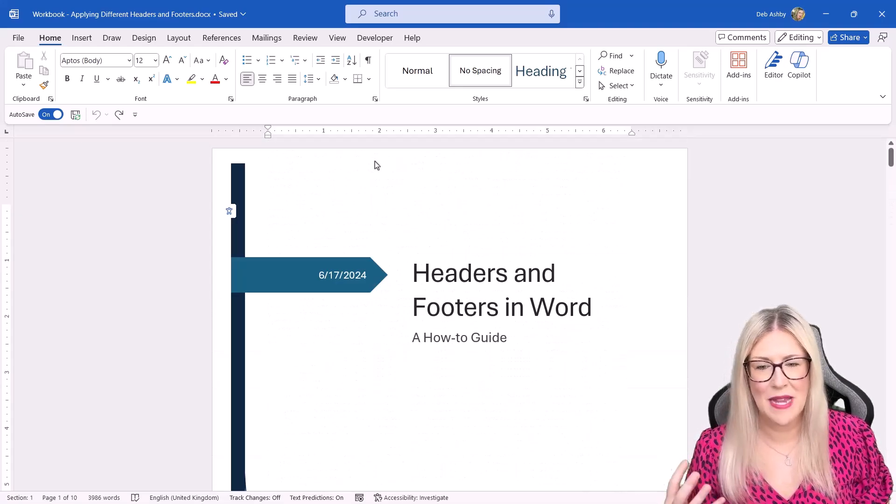
pyautogui.scroll(-8, 533, 176)
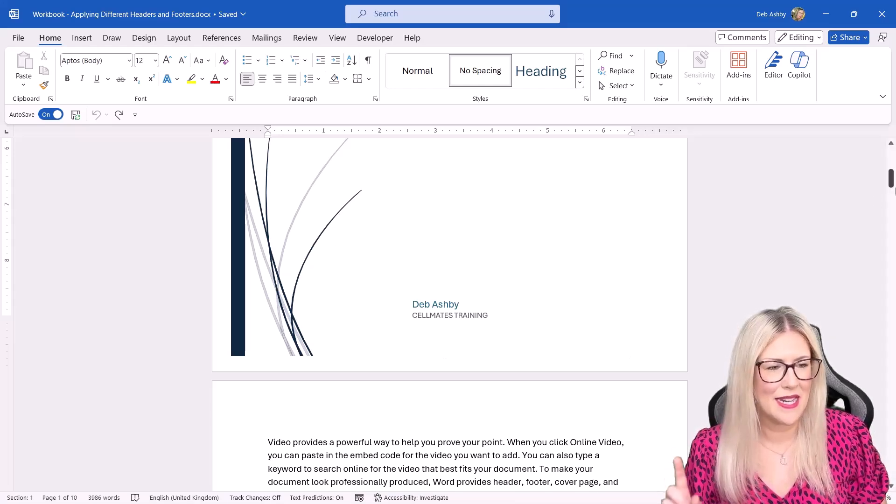
pyautogui.moveTo(891, 180); pyautogui.dragTo(891, 157)
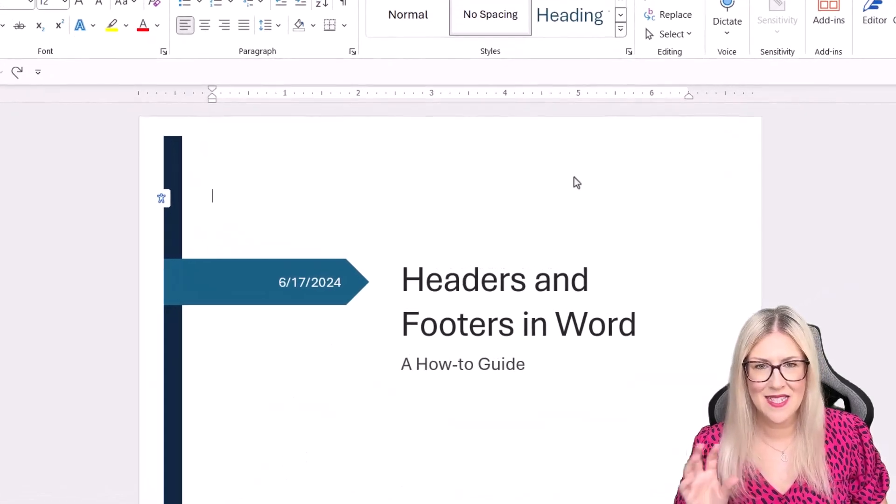
# Add a Blank header to the cover page and replace its placeholder with the document's File Name field.
pyautogui.doubleClick(443, 136)
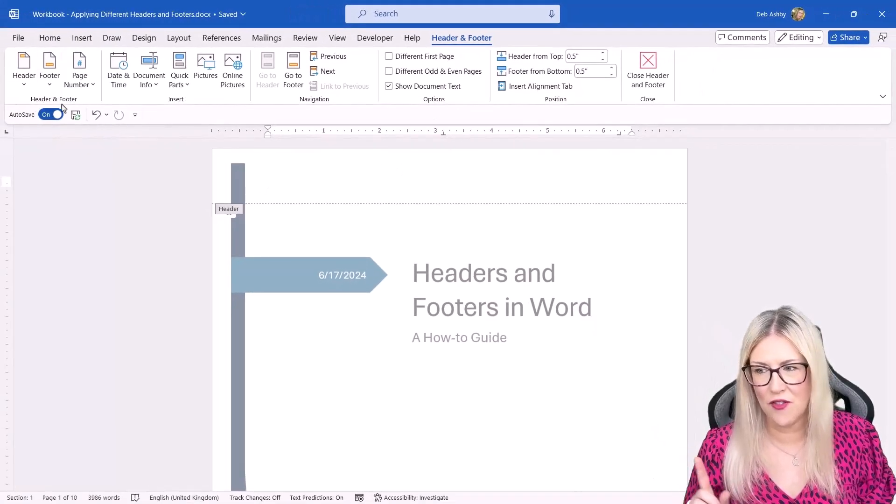
pyautogui.click(26, 83)
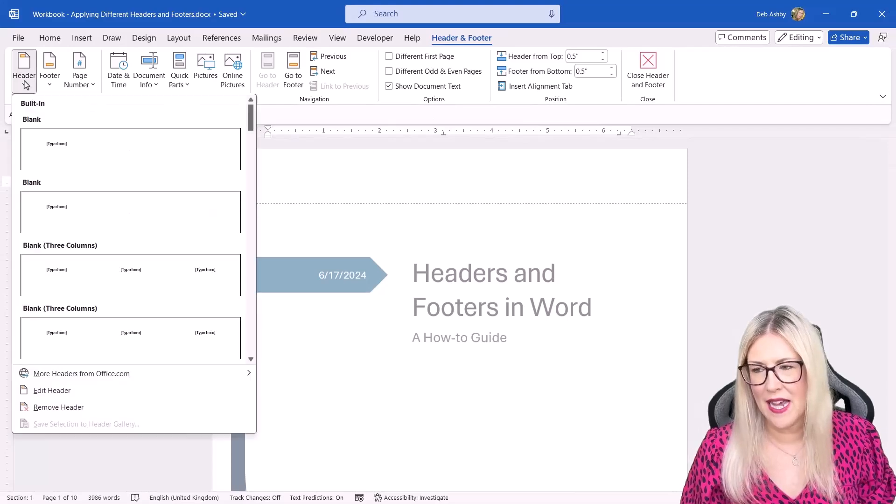
pyautogui.click(70, 160)
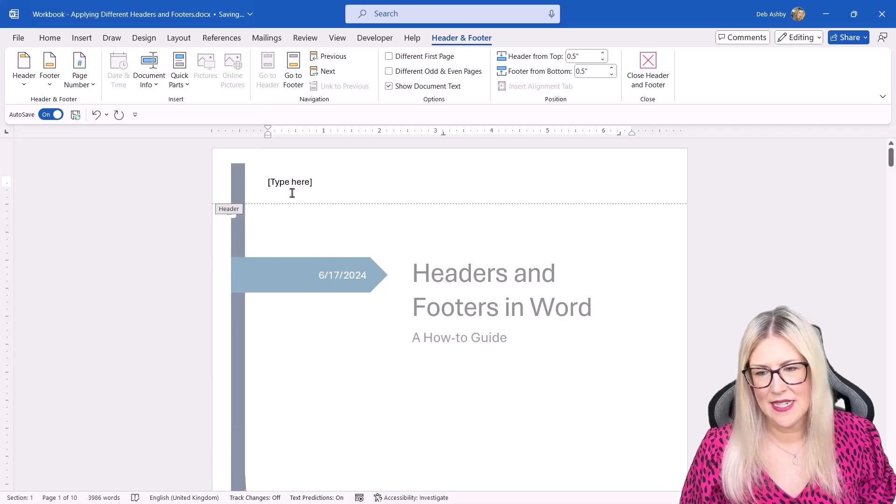
pyautogui.click(311, 182)
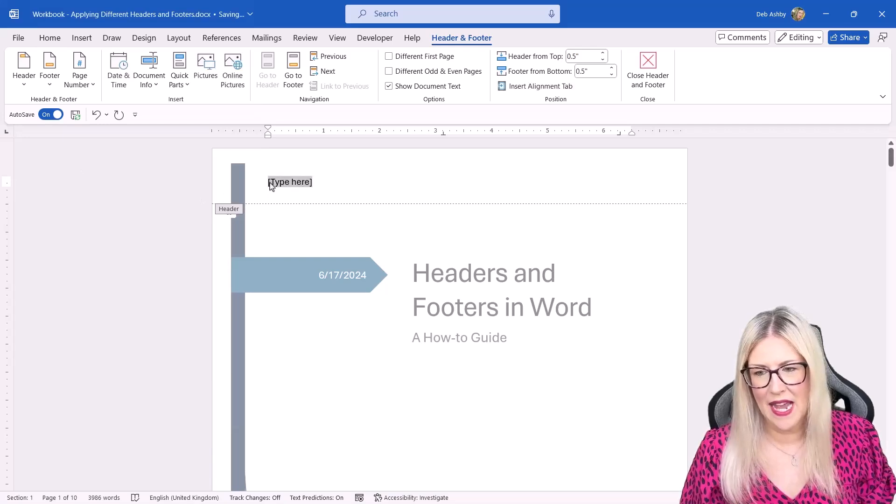
pyautogui.click(153, 83)
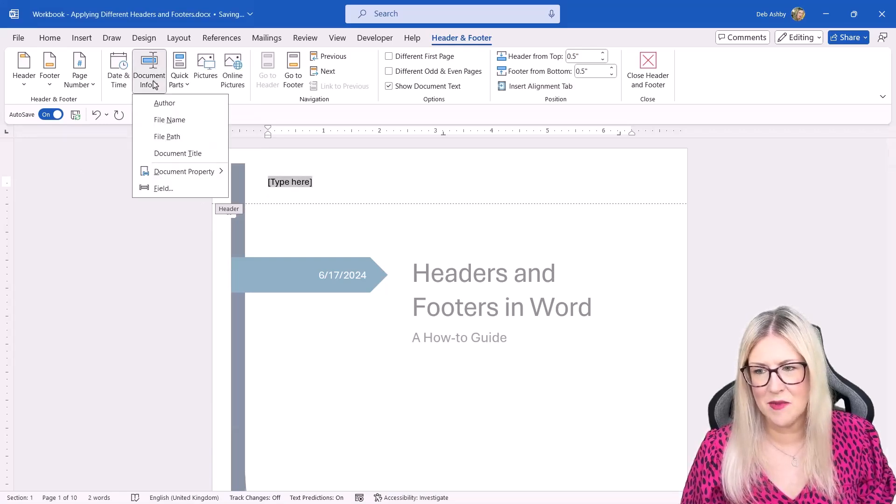
pyautogui.click(164, 120)
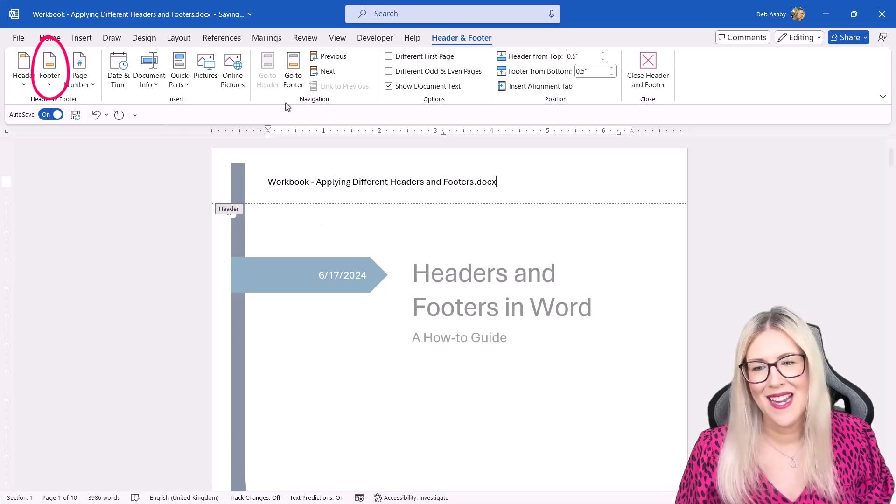
# Insert a centred Plain Number 2 page number at the bottom of the page in the footer and finish header and footer editing.
pyautogui.click(293, 74)
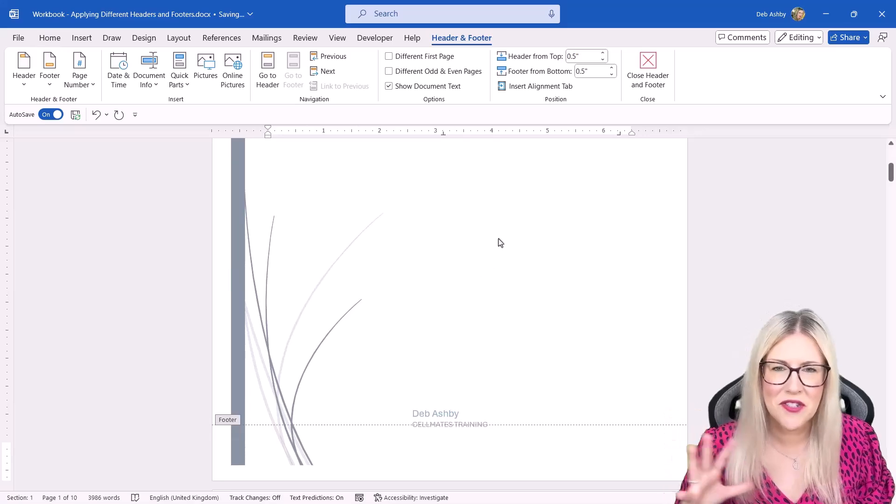
pyautogui.scroll(-2, 501, 242)
pyautogui.scroll(-1, 500, 242)
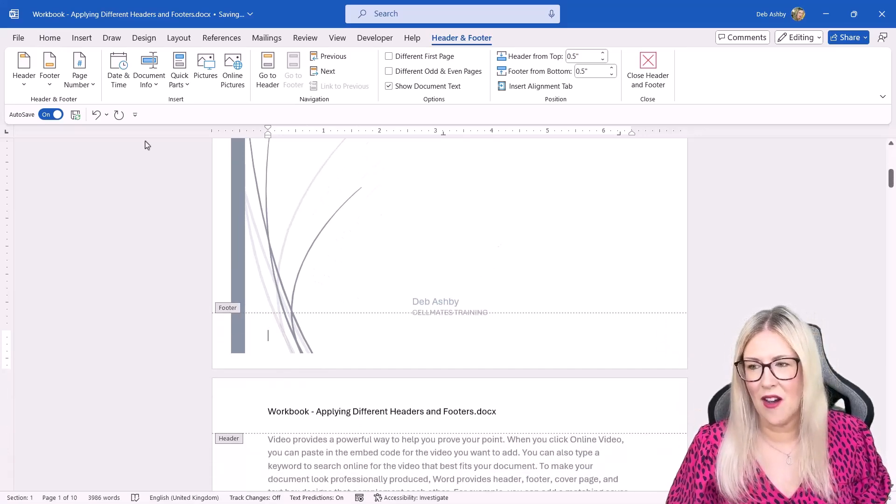
pyautogui.click(89, 86)
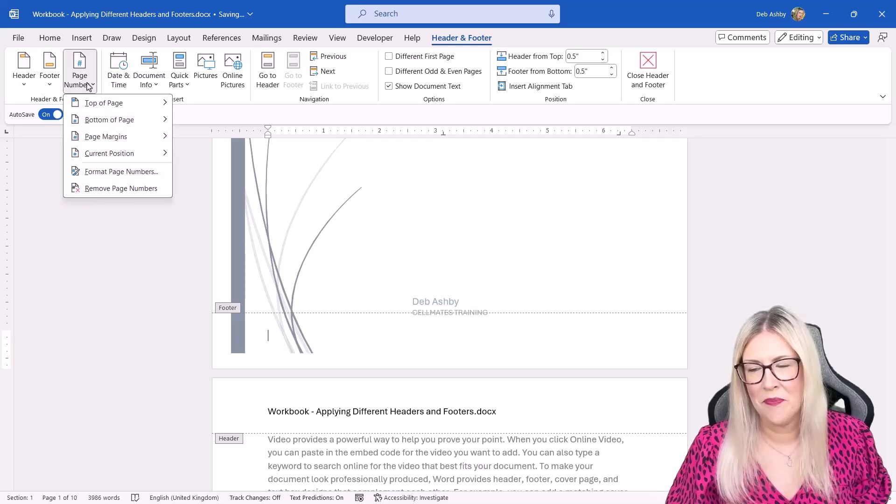
pyautogui.moveTo(105, 122)
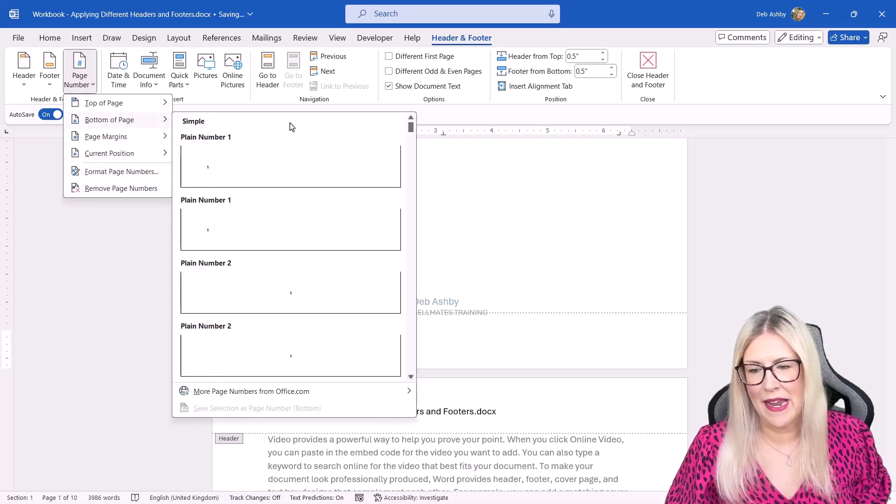
pyautogui.click(319, 284)
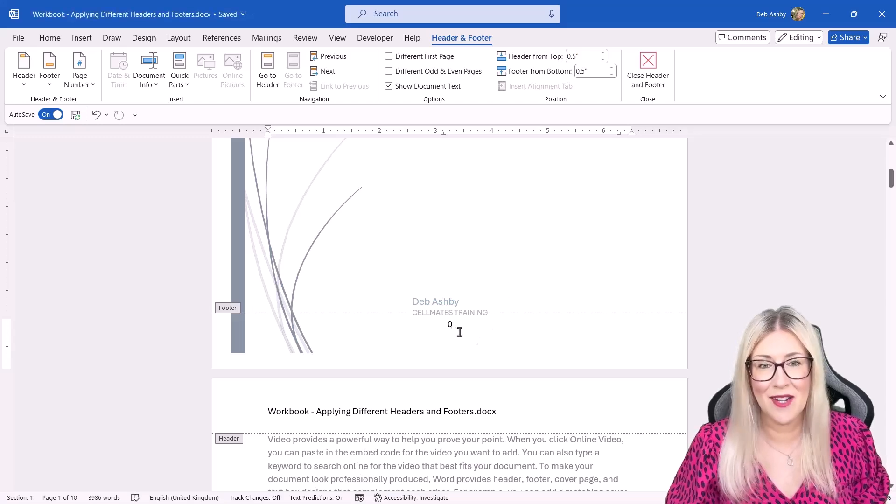
pyautogui.click(648, 70)
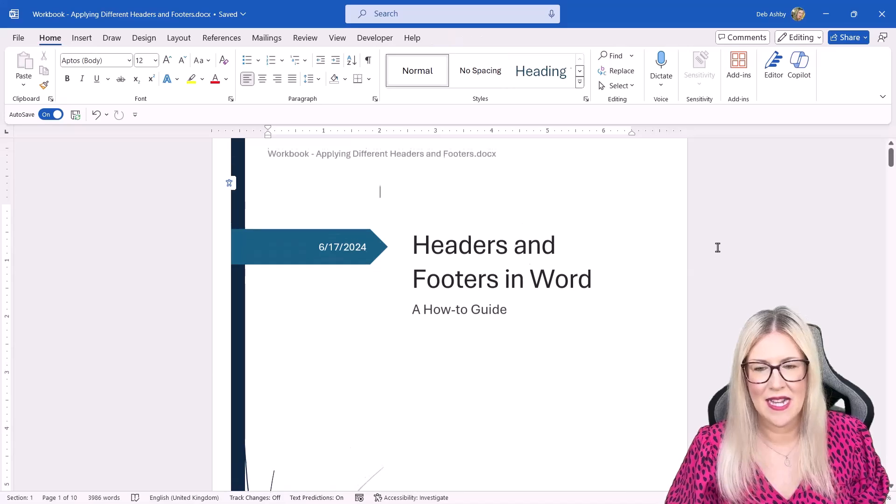
# Examine the file name header and page number footer on the cover page and the following pages, and return to the cover.
pyautogui.scroll(-9, 714, 249)
pyautogui.scroll(1, 718, 248)
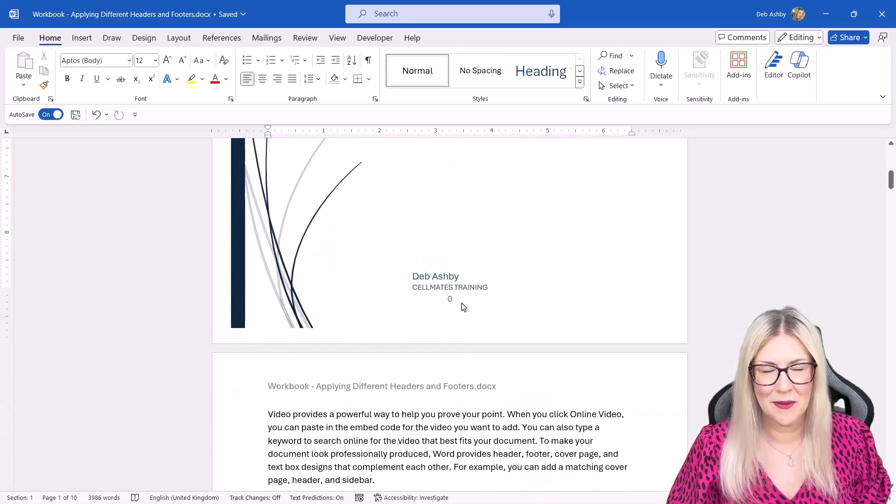
pyautogui.scroll(8, 513, 215)
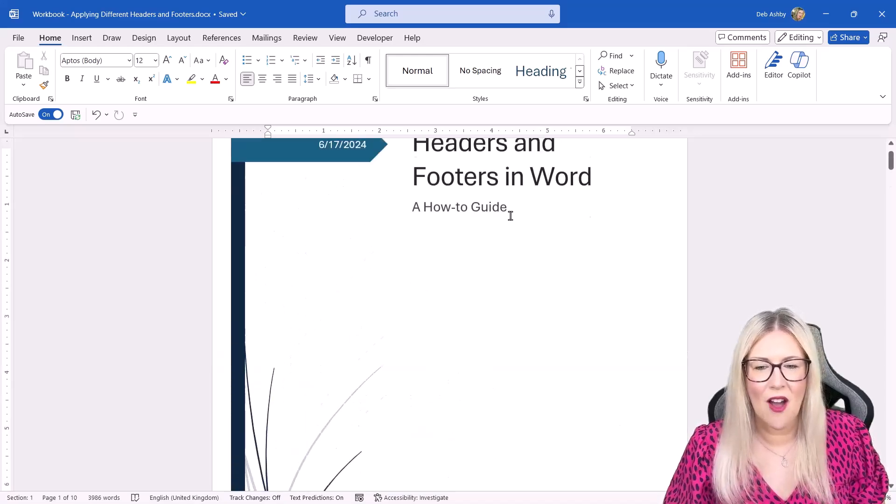
pyautogui.scroll(1, 510, 216)
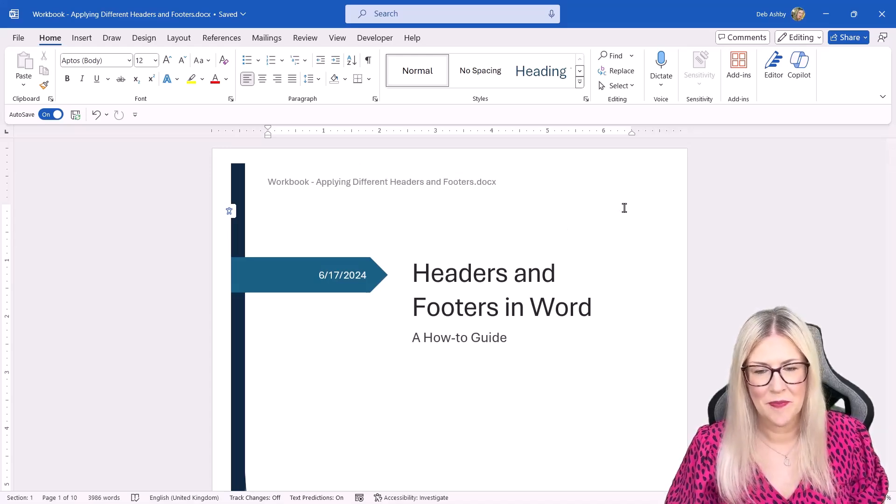
pyautogui.scroll(-5, 625, 208)
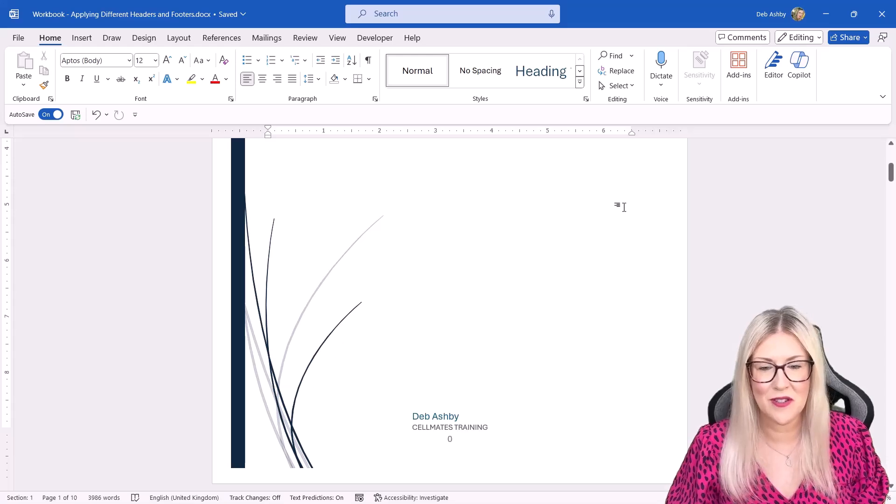
pyautogui.scroll(-3, 624, 207)
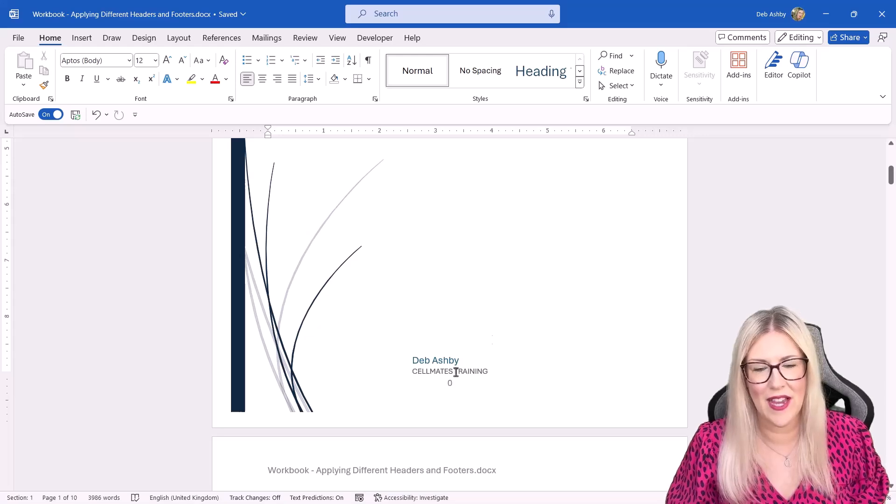
pyautogui.scroll(-5, 521, 313)
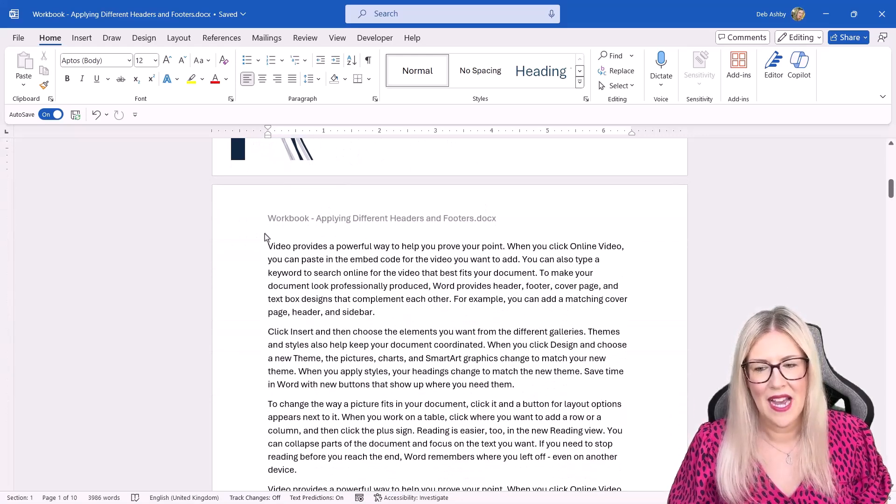
pyautogui.scroll(-1, 420, 224)
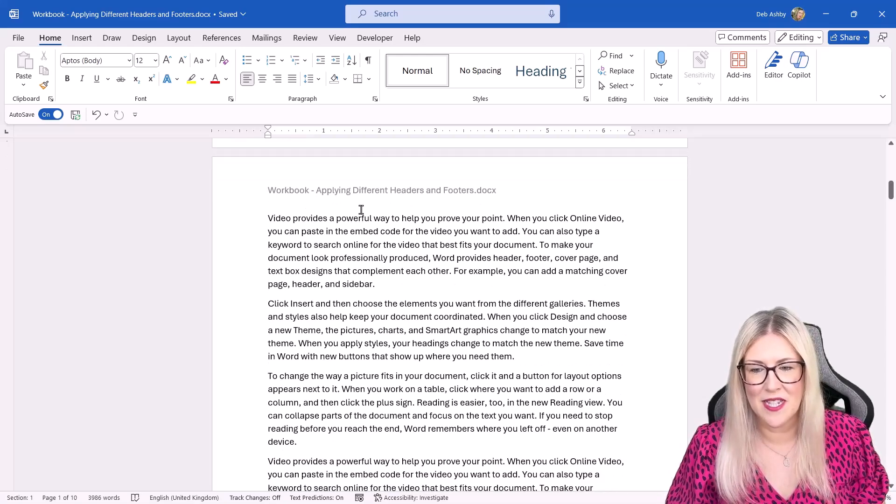
pyautogui.scroll(-4, 470, 280)
pyautogui.scroll(-4, 472, 301)
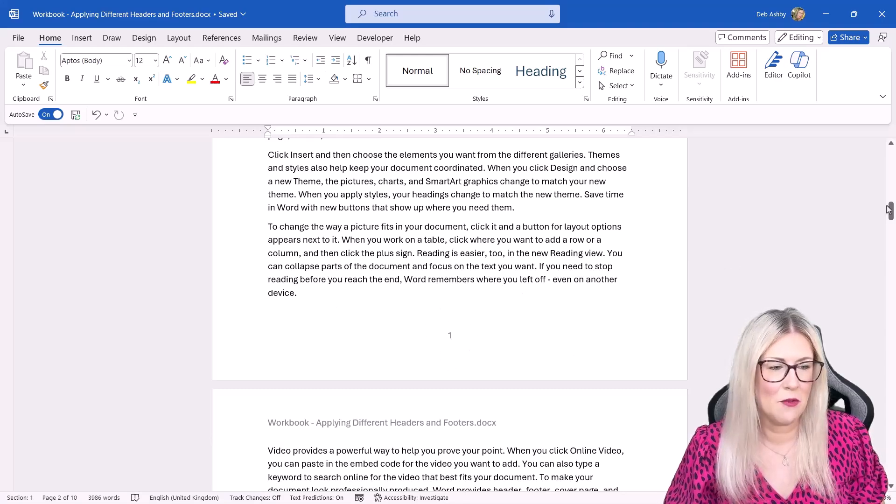
pyautogui.moveTo(891, 214); pyautogui.dragTo(891, 154)
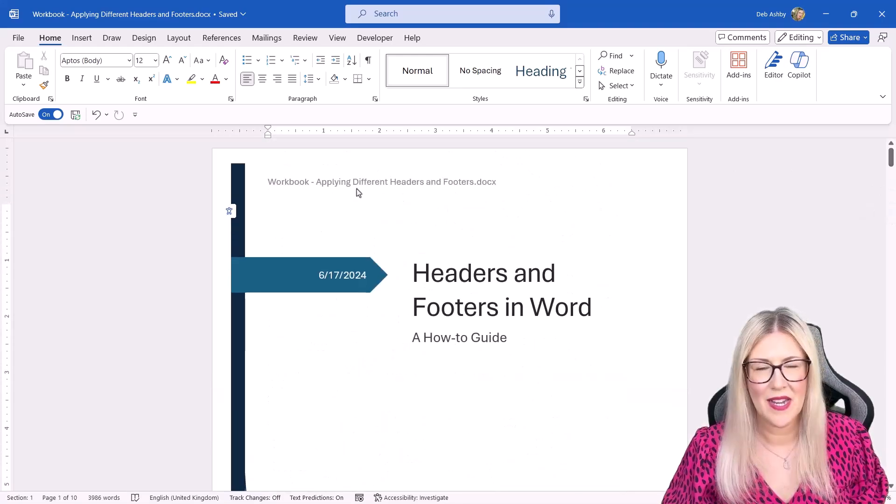
# Enable Different First Page for the header and footer from the cover page, check the pages, and close header and footer editing.
pyautogui.doubleClick(399, 192)
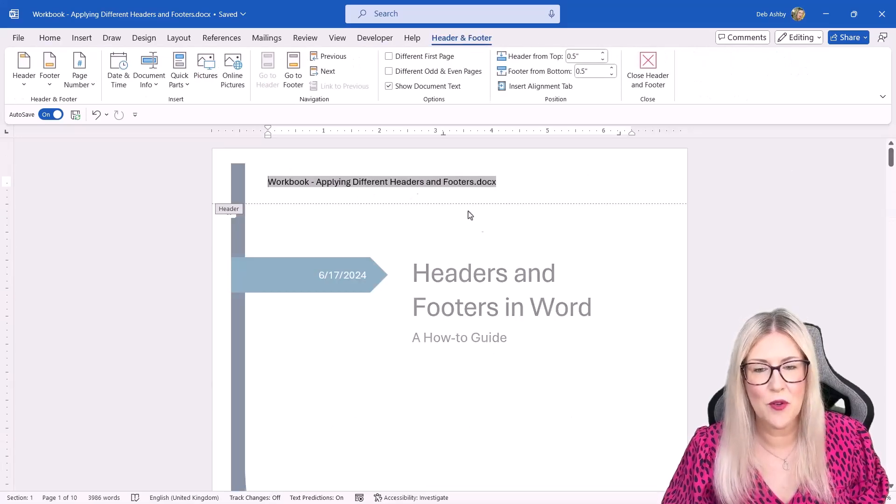
pyautogui.scroll(-7, 487, 240)
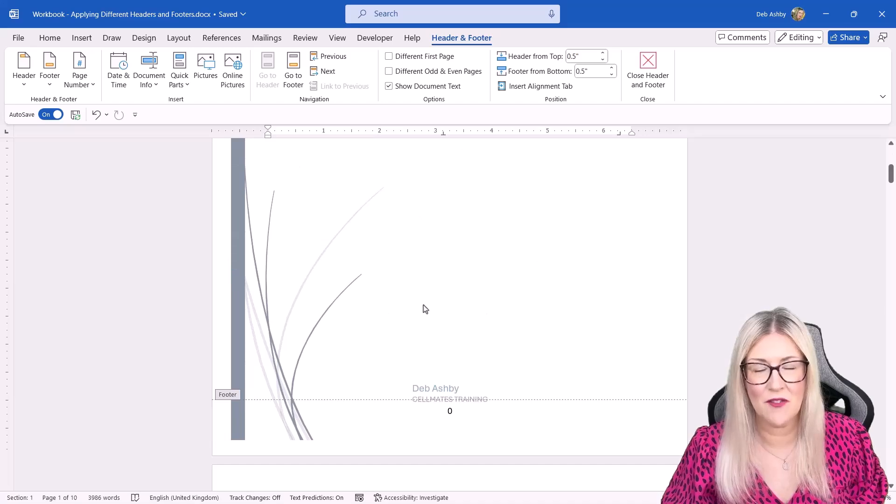
pyautogui.scroll(-6, 425, 309)
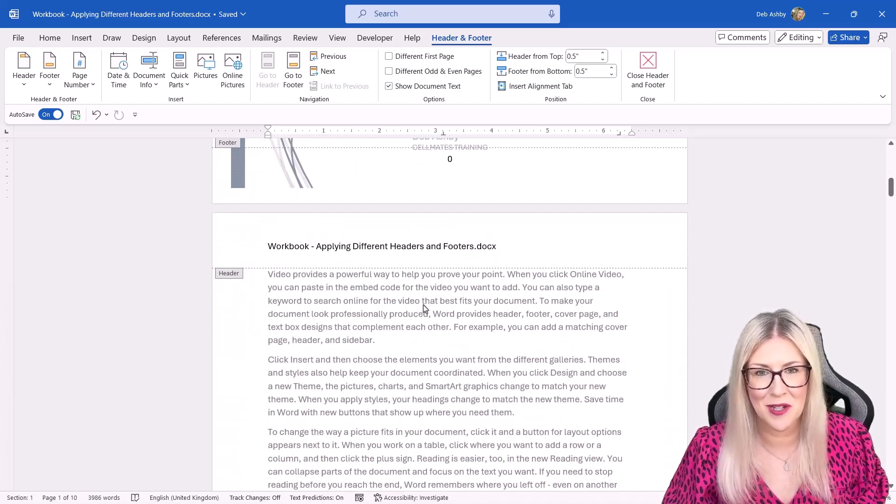
pyautogui.scroll(9, 424, 308)
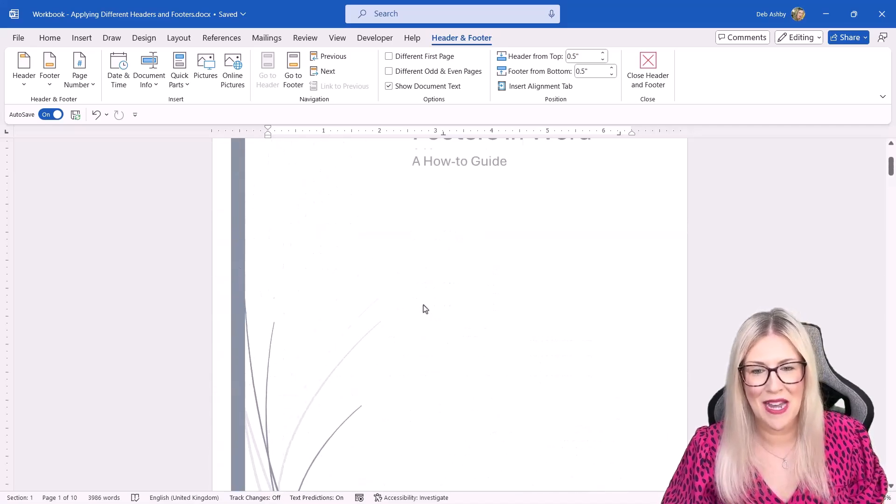
pyautogui.scroll(4, 424, 308)
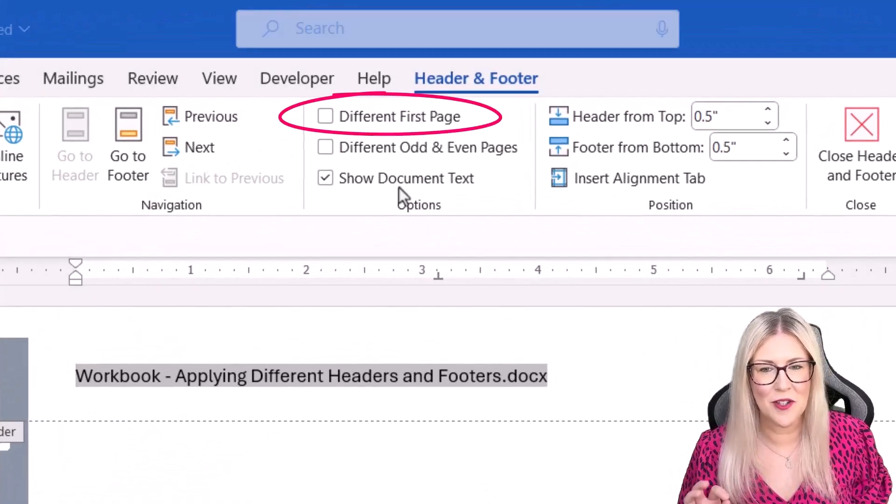
pyautogui.click(325, 116)
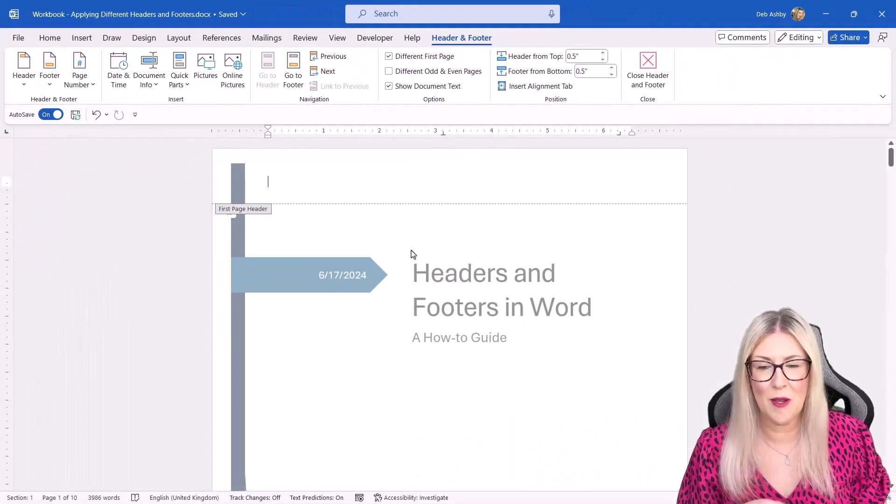
pyautogui.scroll(-8, 413, 255)
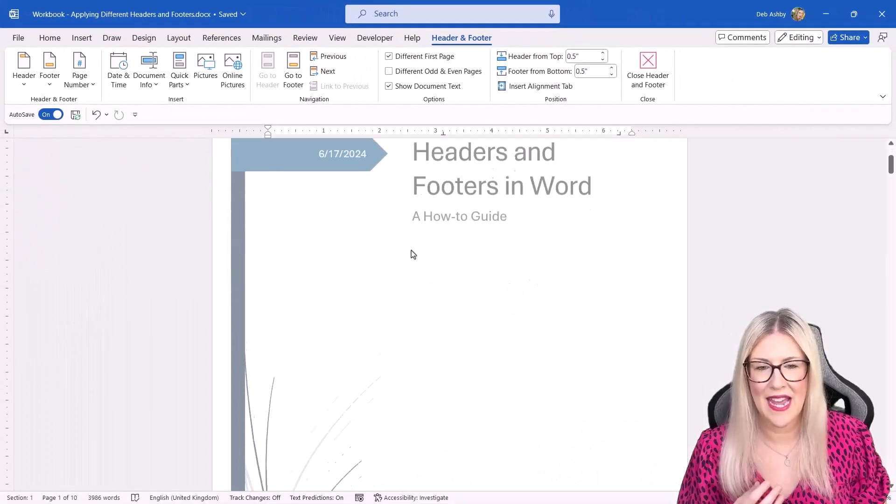
pyautogui.scroll(-10, 413, 255)
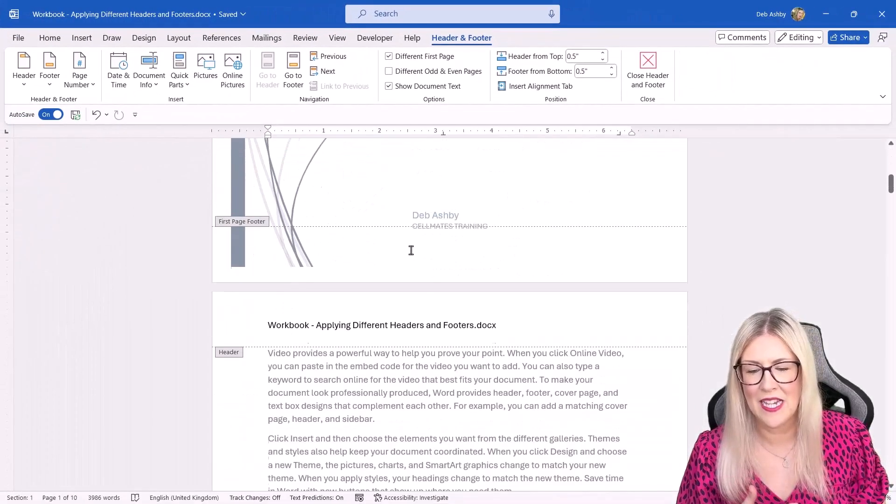
pyautogui.scroll(-6, 413, 254)
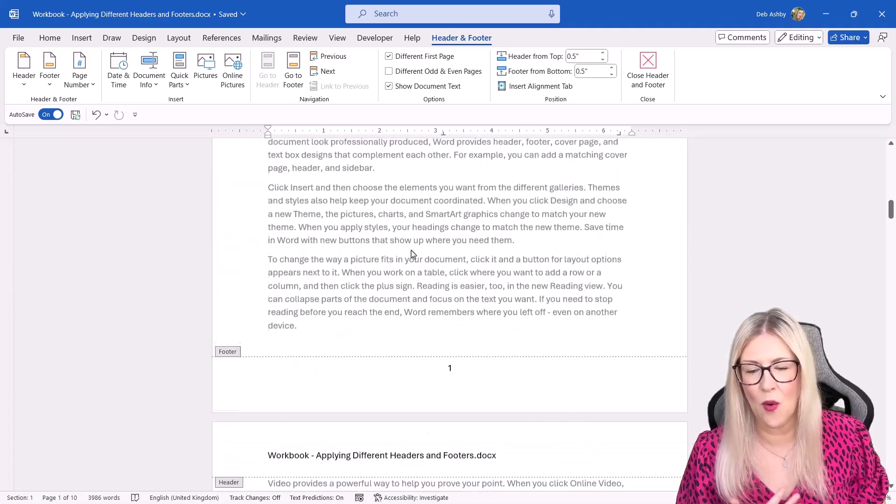
pyautogui.hotkey('ctrl', 'Home')
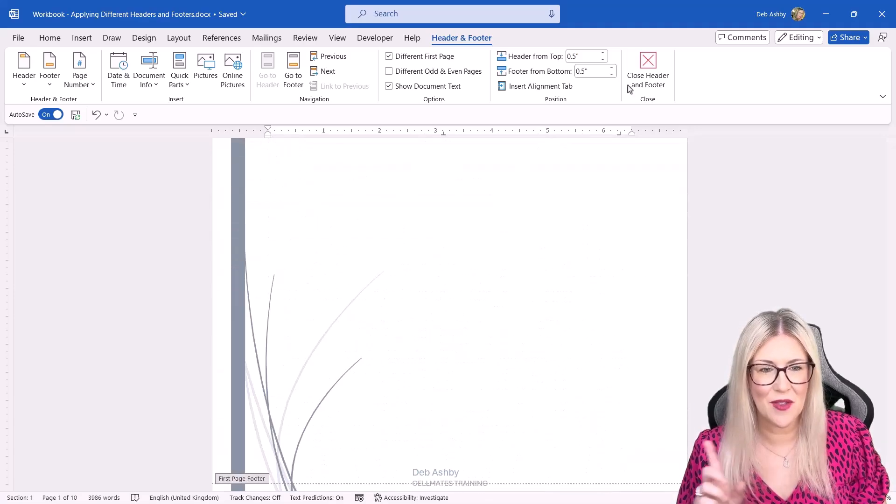
pyautogui.click(647, 77)
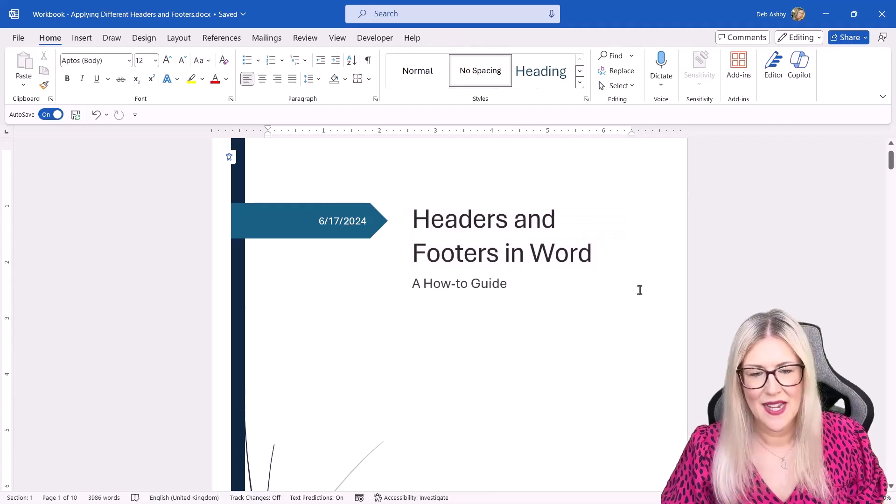
# Check the header and page number on the body page that follows the cover page.
pyautogui.scroll(-10, 640, 289)
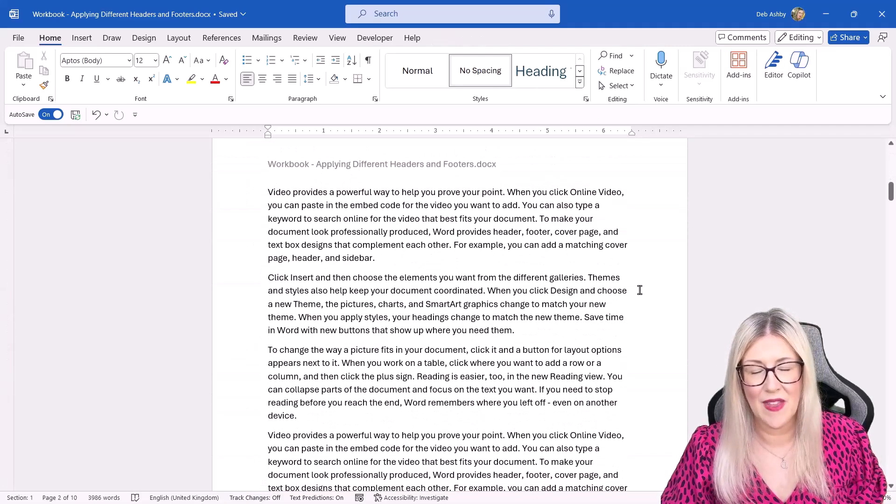
pyautogui.scroll(-8, 640, 290)
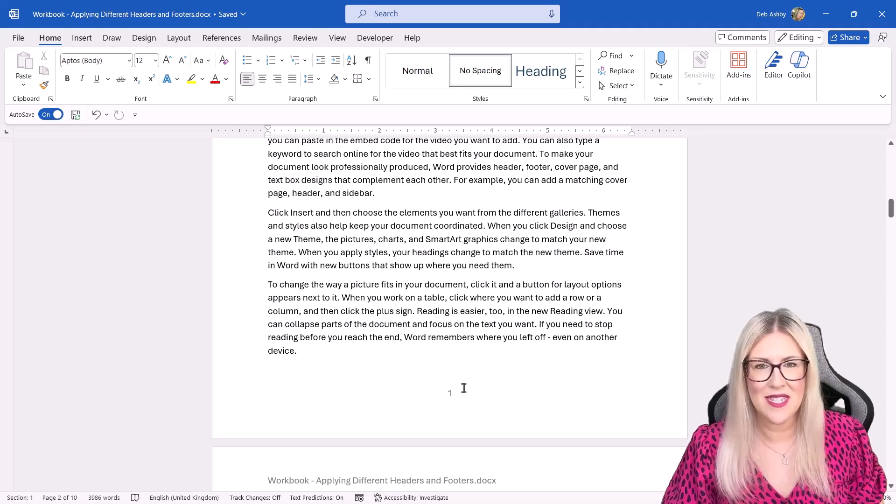
pyautogui.scroll(-2, 468, 389)
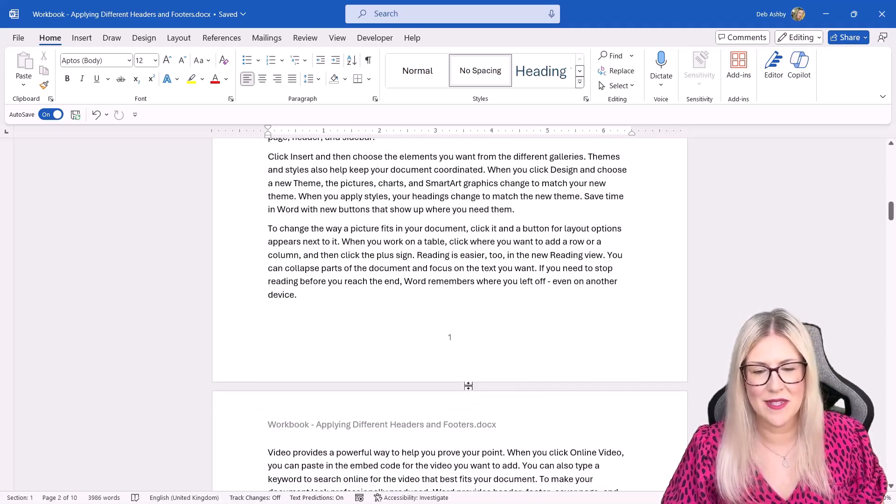
# Set the footer's page numbering to start at 2, check the numbers on the following pages, and finish footer editing.
pyautogui.doubleClick(457, 343)
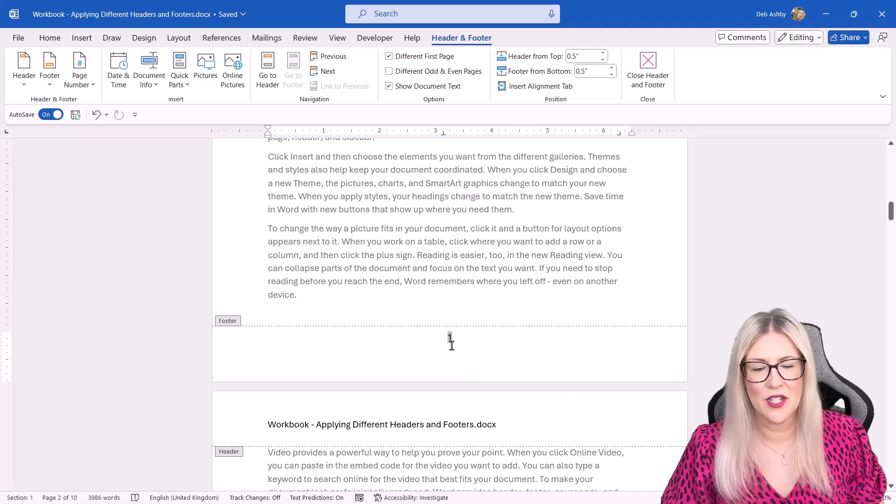
pyautogui.rightClick(448, 337)
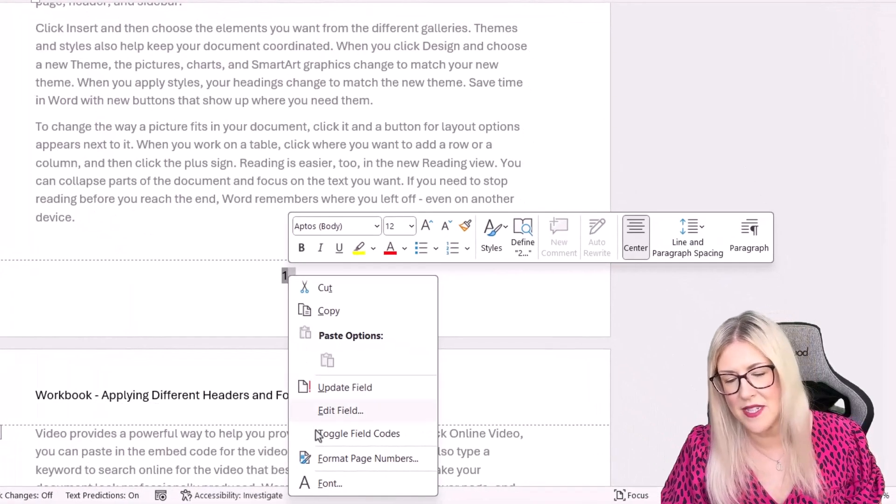
pyautogui.click(434, 468)
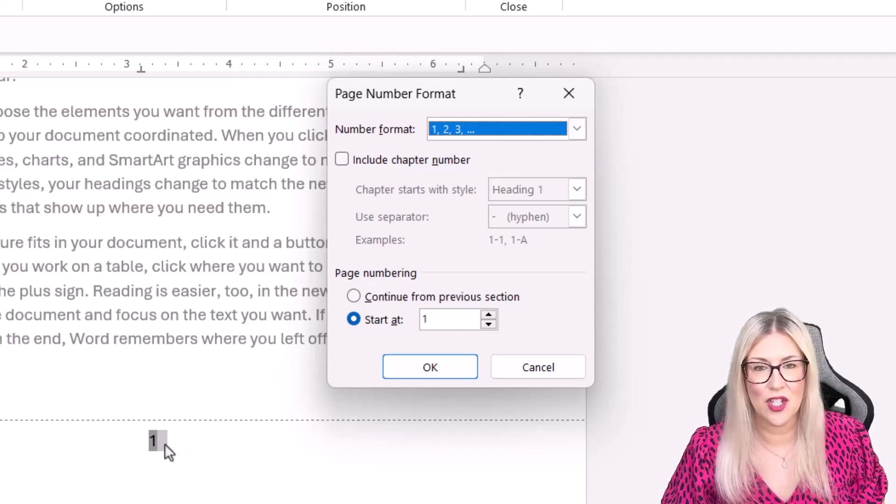
pyautogui.click(488, 313)
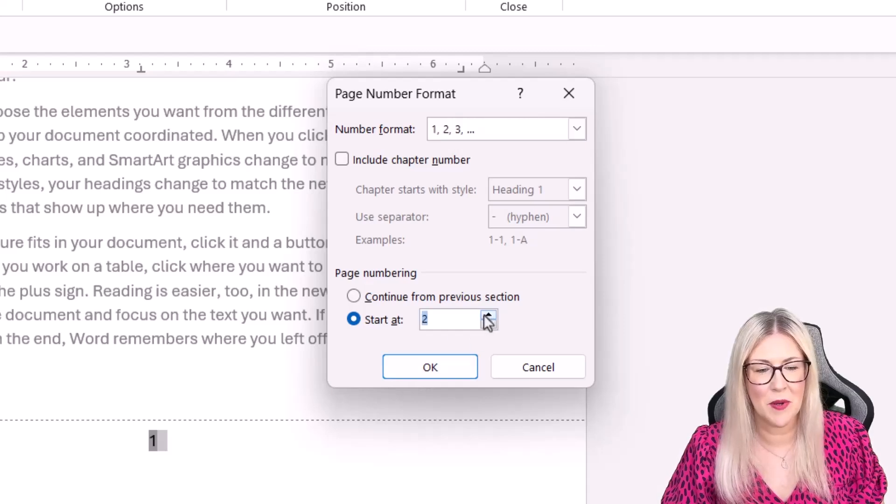
pyautogui.click(429, 367)
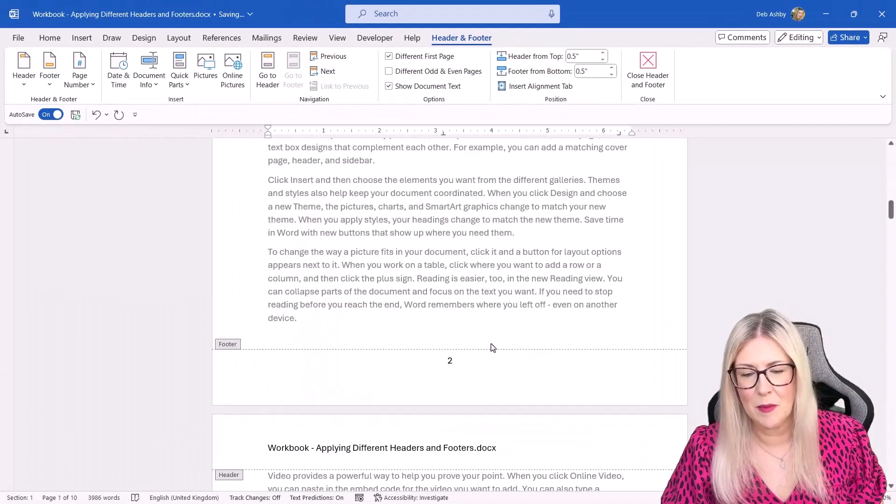
pyautogui.scroll(-5, 463, 374)
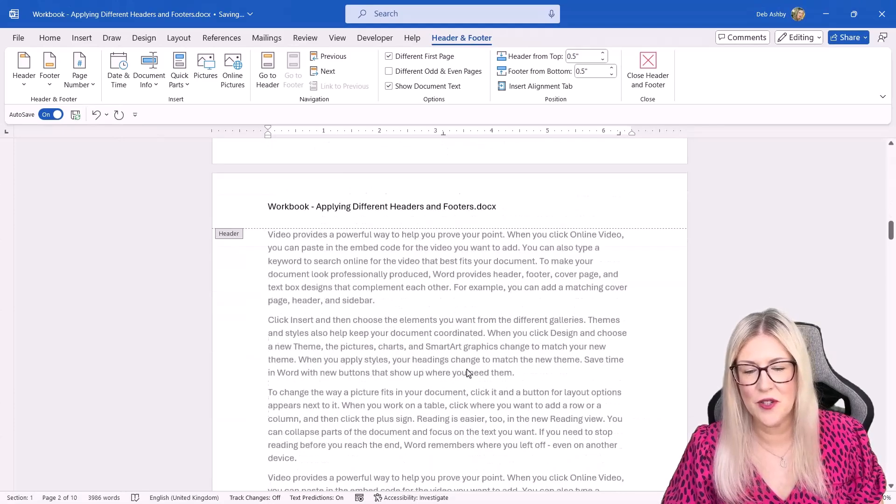
pyautogui.scroll(-8, 465, 370)
pyautogui.scroll(5, 466, 368)
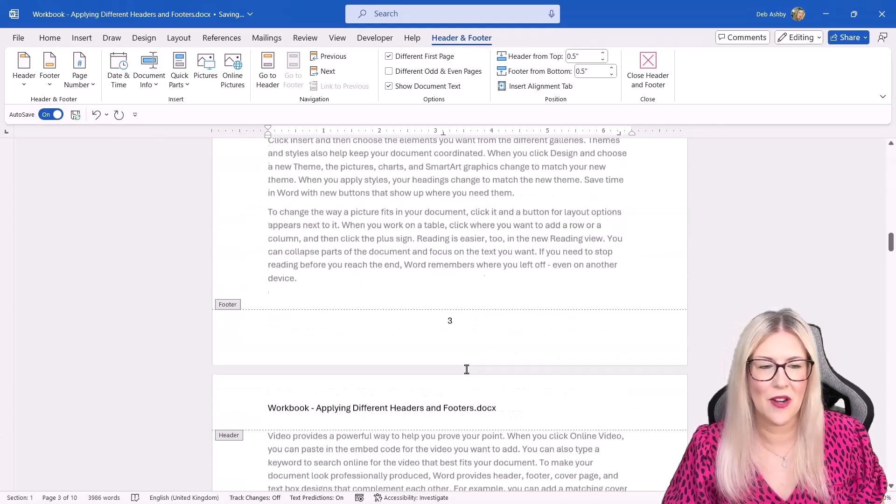
pyautogui.doubleClick(529, 258)
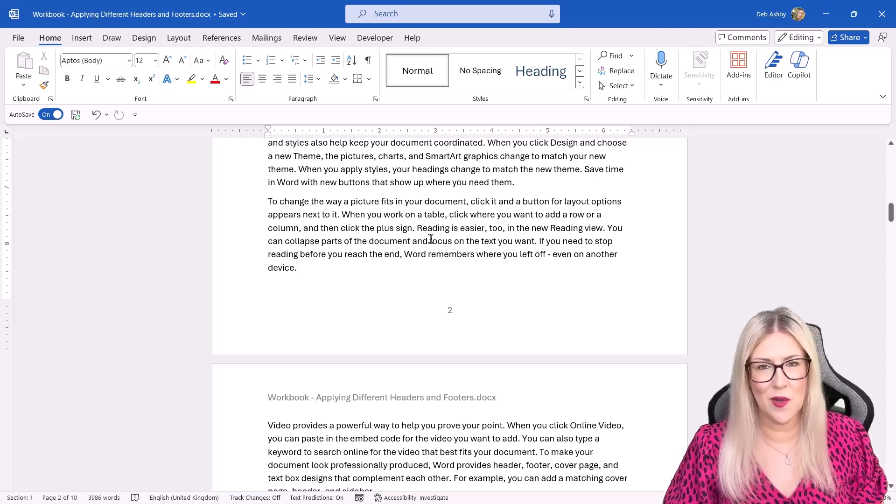
# Insert a Next Page section break after the second paragraph of the third page.
pyautogui.scroll(-12, 430, 238)
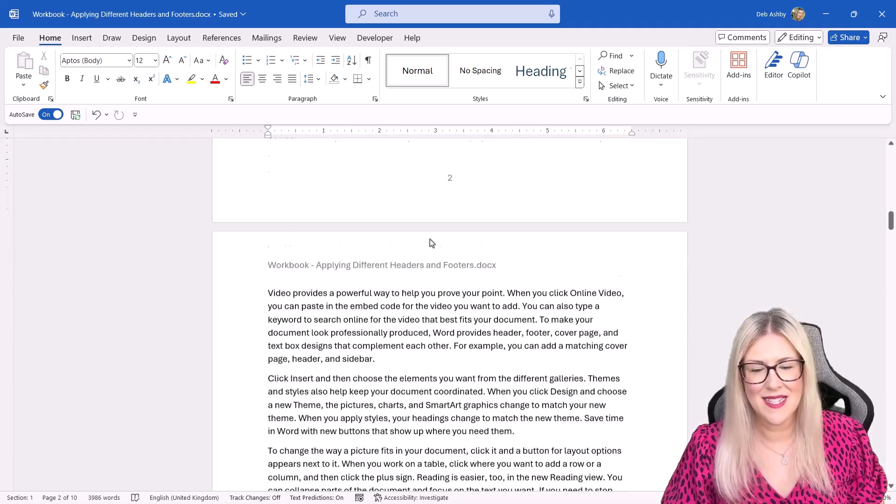
pyautogui.scroll(-4, 429, 239)
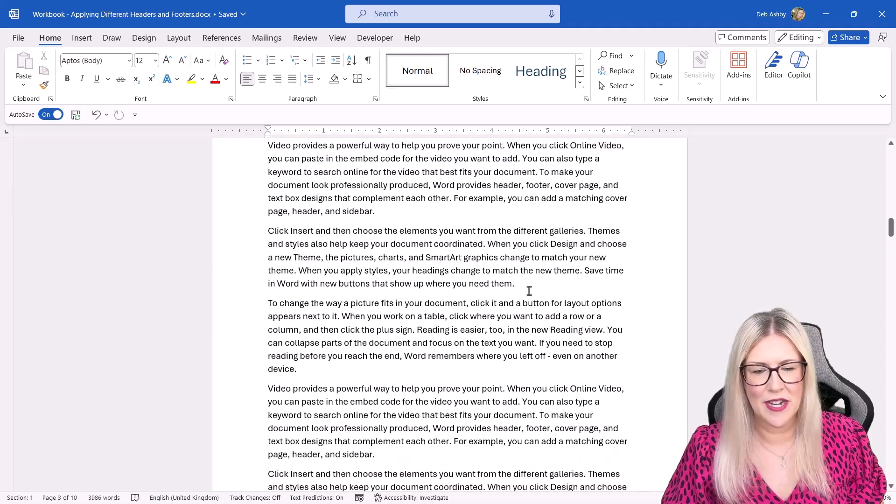
pyautogui.click(179, 38)
pyautogui.click(163, 56)
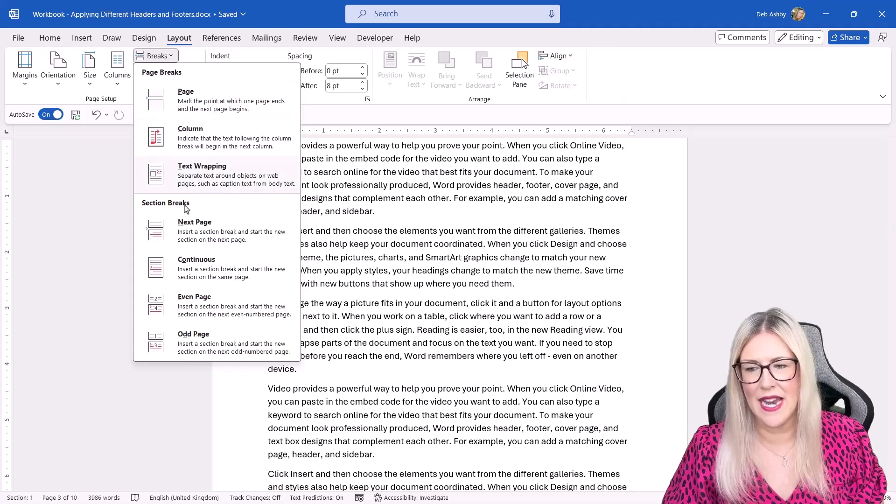
pyautogui.click(188, 241)
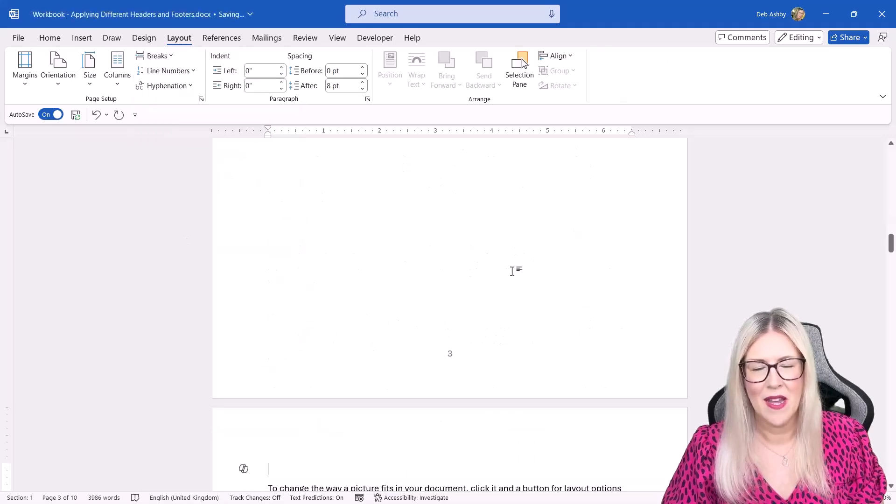
# Examine the headers and page numbers on the pages before and after the new section break.
pyautogui.scroll(3, 526, 265)
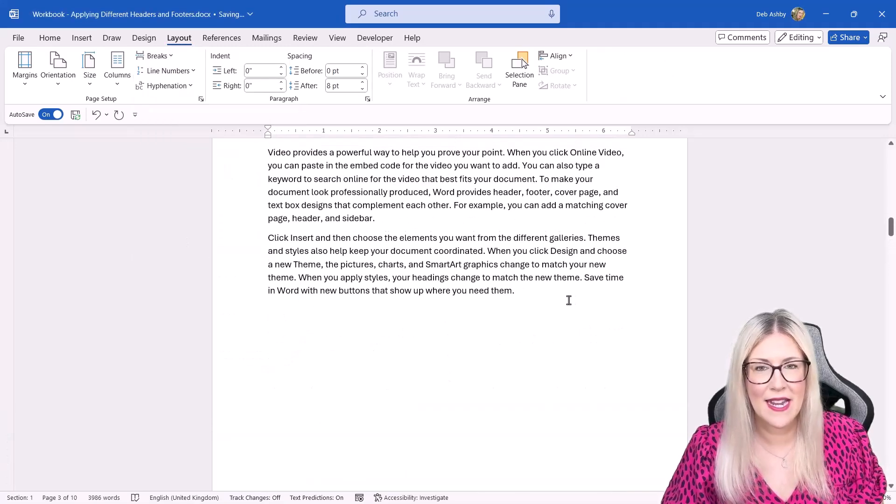
pyautogui.scroll(-5, 467, 327)
pyautogui.scroll(-1, 466, 324)
pyautogui.click(466, 323)
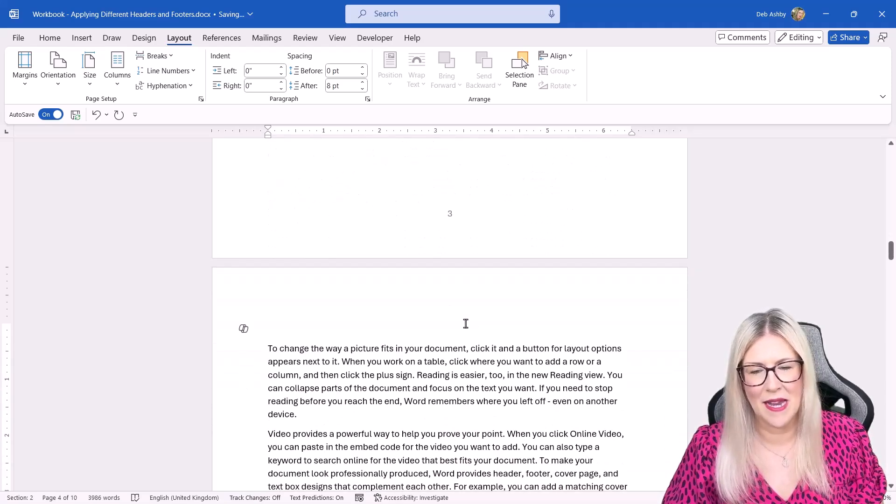
pyautogui.scroll(-5, 453, 219)
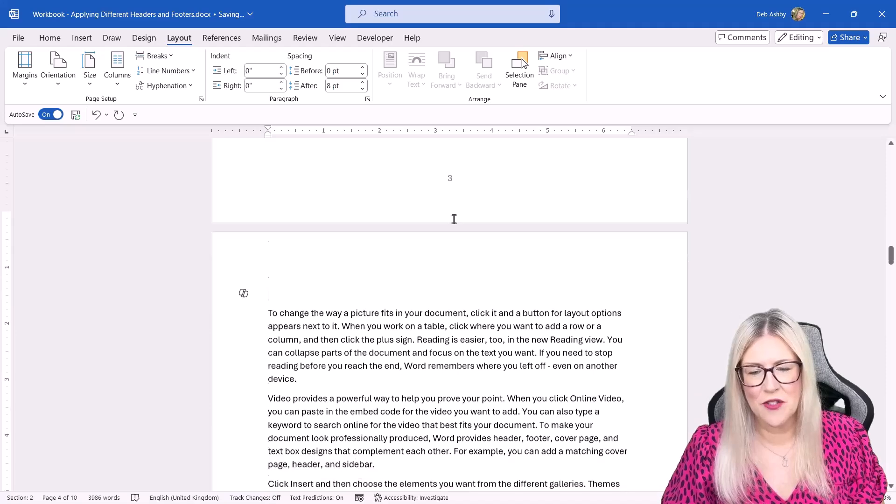
pyautogui.scroll(-2, 453, 219)
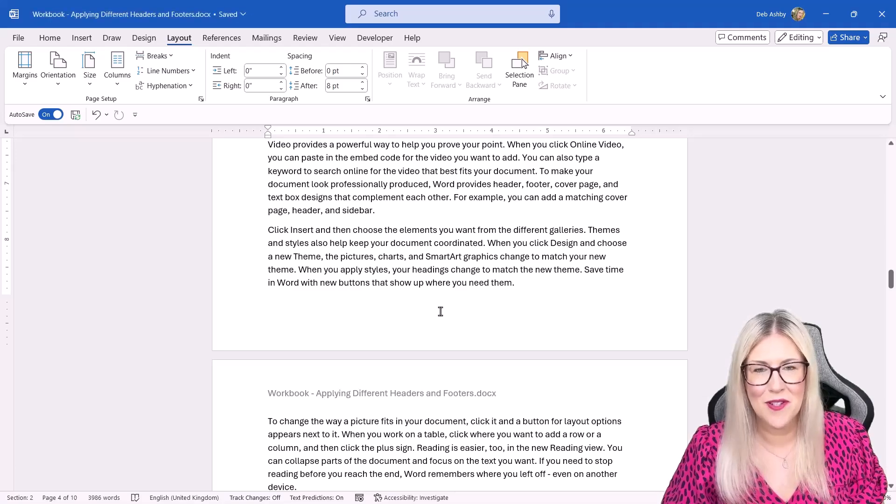
pyautogui.scroll(-12, 440, 311)
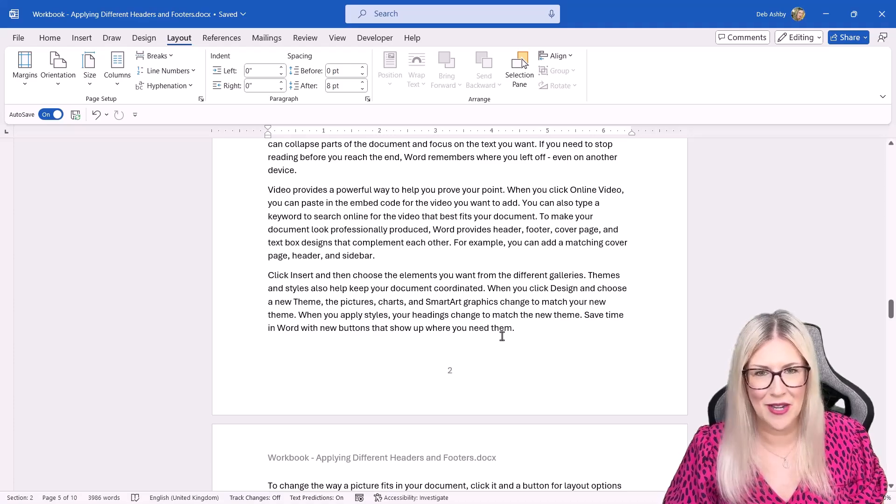
pyautogui.scroll(-10, 503, 336)
pyautogui.scroll(14, 502, 336)
pyautogui.scroll(-15, 503, 336)
pyautogui.scroll(12, 503, 336)
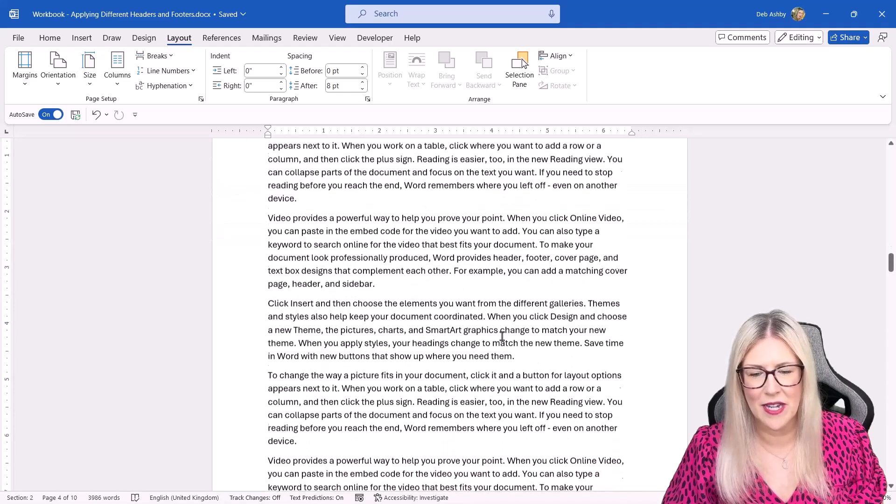
pyautogui.scroll(-5, 503, 336)
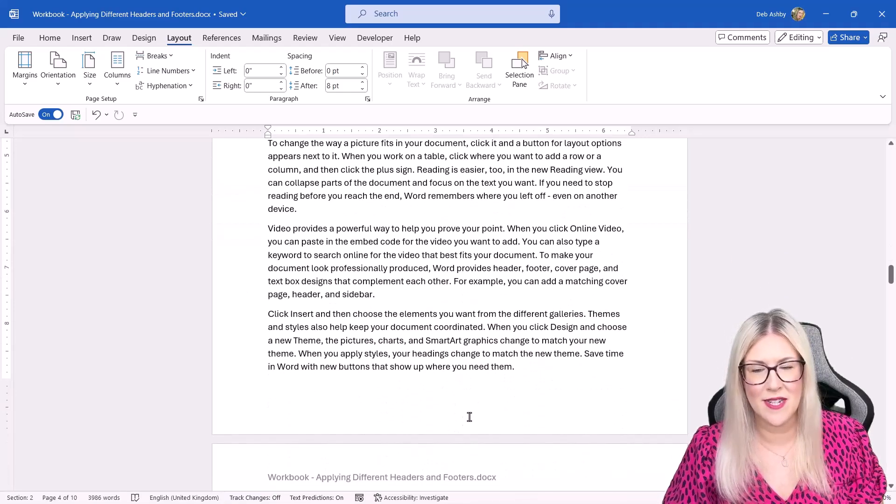
pyautogui.scroll(10, 438, 348)
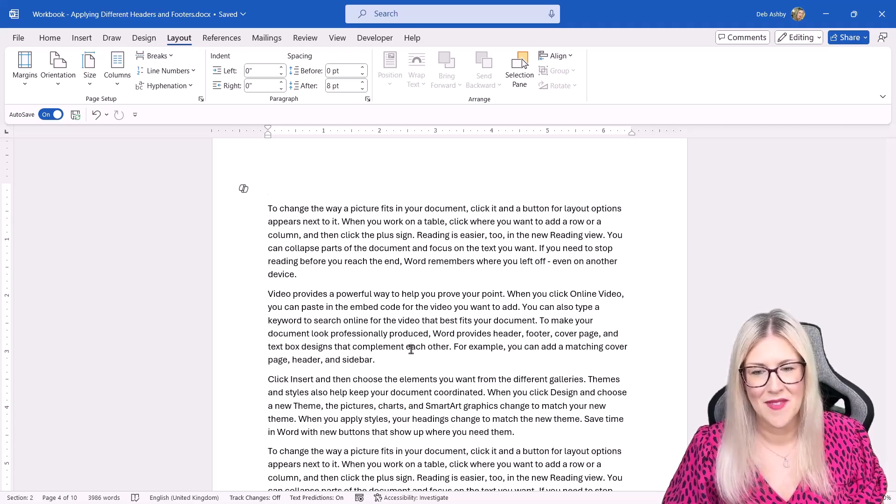
# Turn off Different First Page for section 2, finish header editing, and check the section's first page.
pyautogui.doubleClick(447, 169)
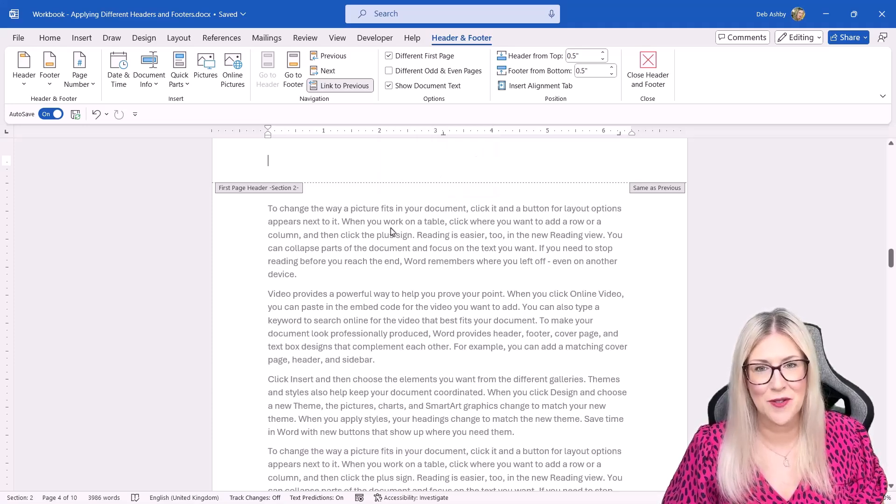
pyautogui.click(389, 57)
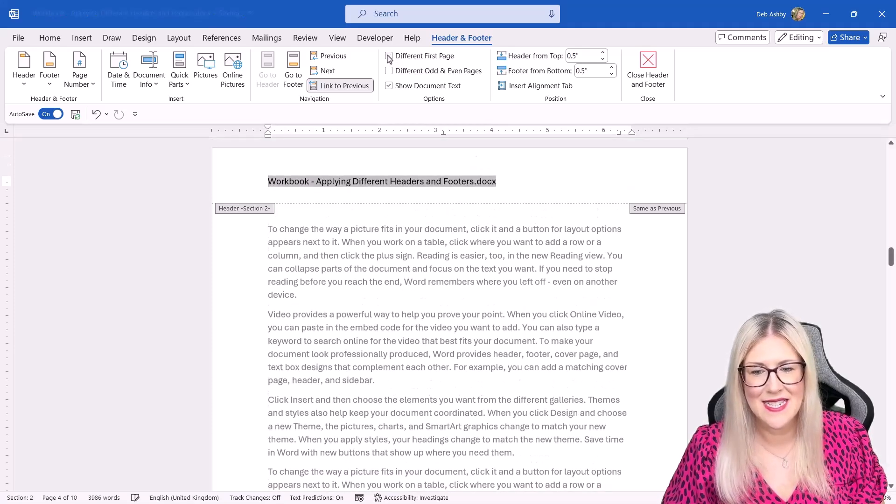
pyautogui.click(641, 75)
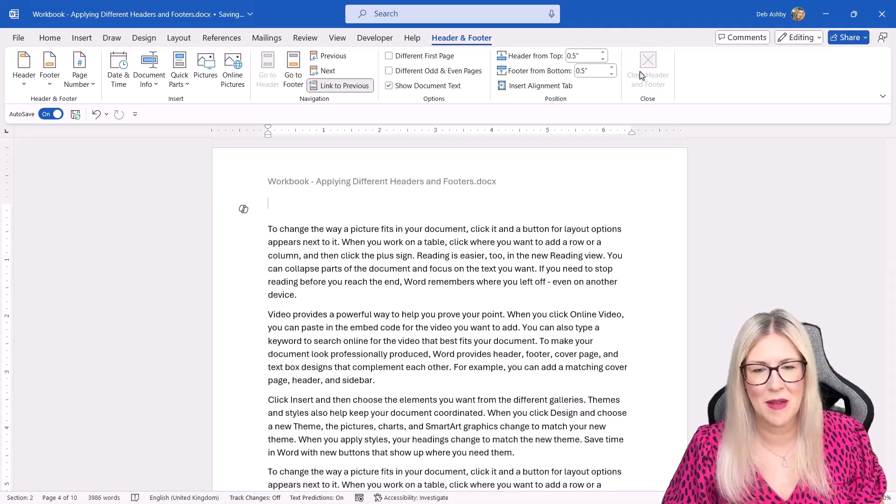
pyautogui.scroll(4, 466, 275)
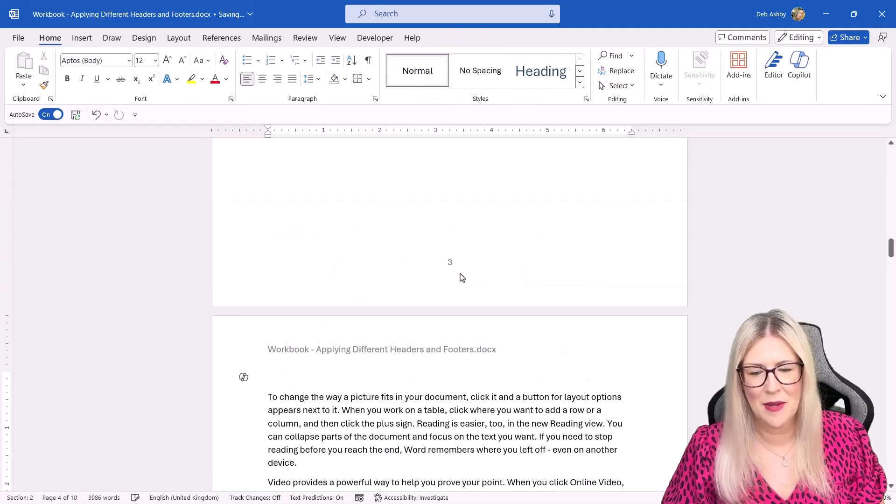
pyautogui.scroll(-8, 466, 277)
pyautogui.scroll(-6, 461, 279)
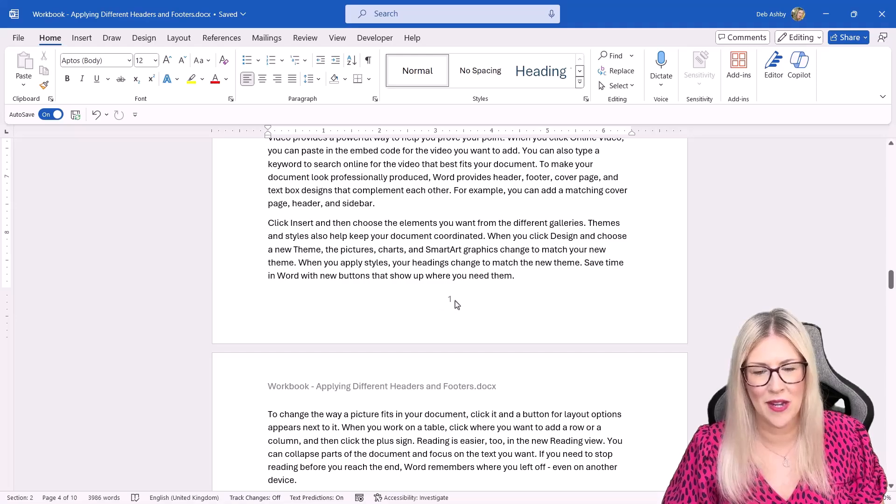
# Set section 2's footer page numbering to continue from the previous section and finish footer editing.
pyautogui.scroll(10, 464, 289)
pyautogui.scroll(-8, 464, 289)
pyautogui.scroll(-4, 457, 318)
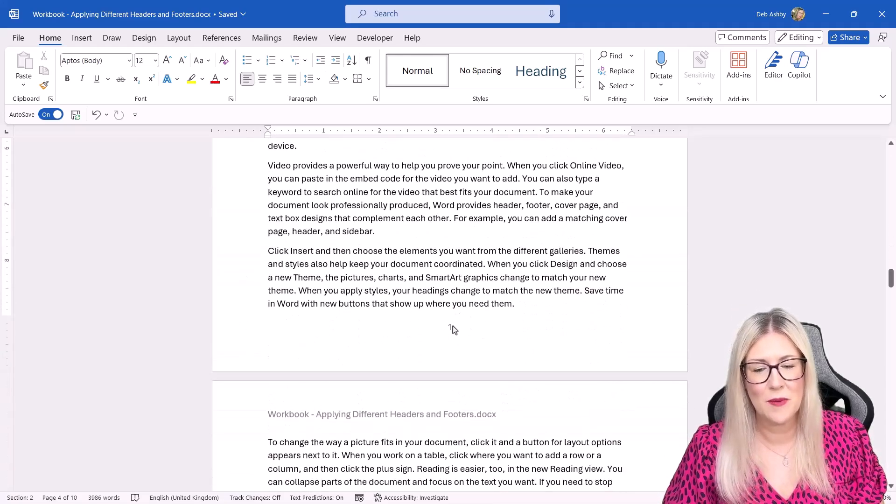
pyautogui.doubleClick(452, 328)
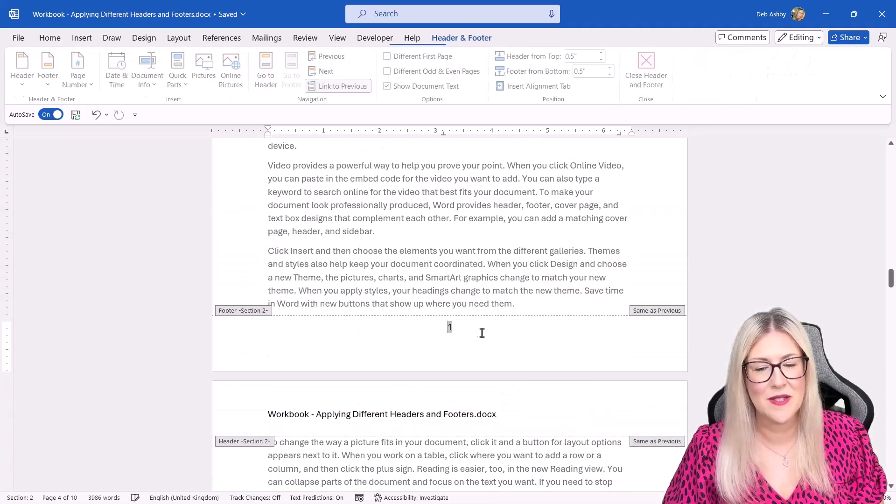
pyautogui.doubleClick(450, 327)
pyautogui.rightClick(451, 328)
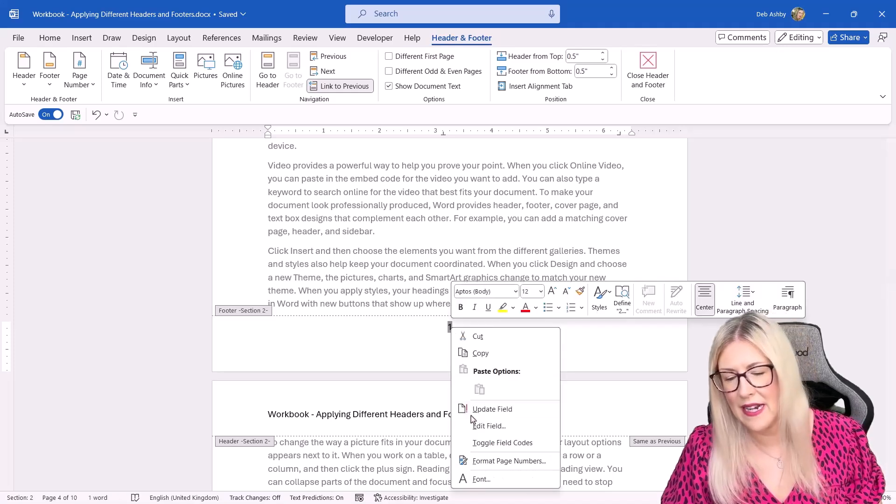
pyautogui.click(495, 461)
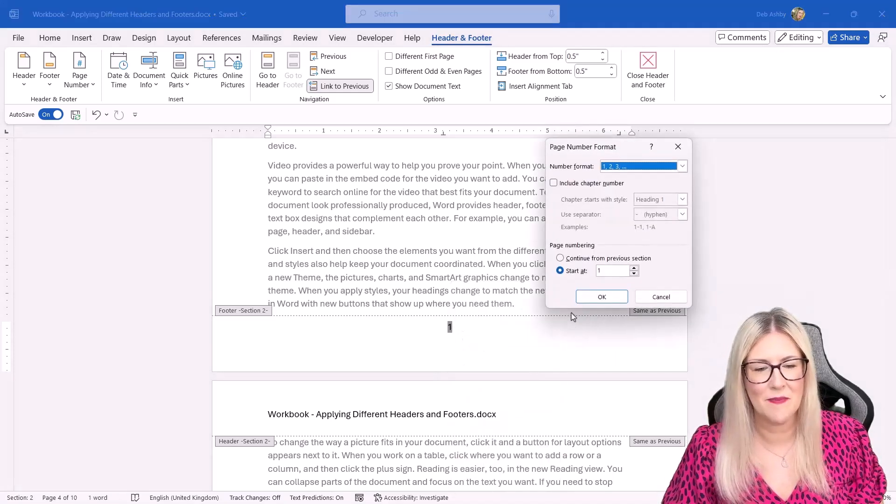
pyautogui.click(563, 260)
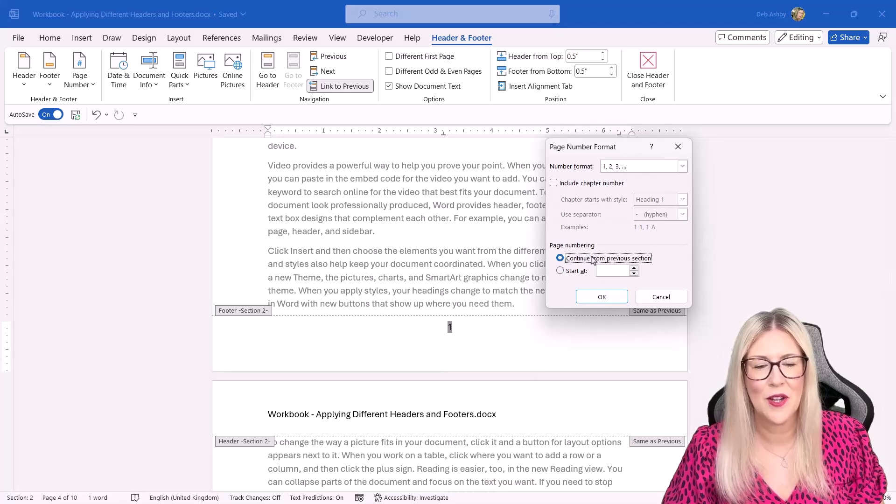
pyautogui.click(608, 298)
pyautogui.click(647, 73)
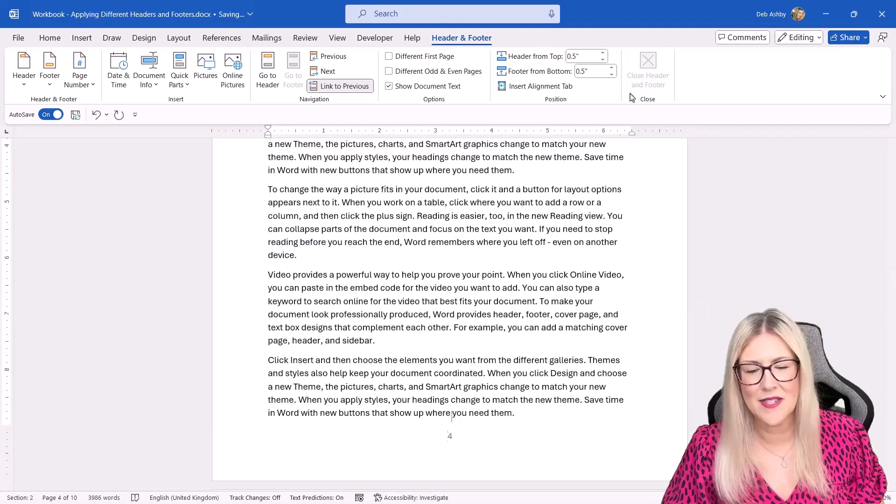
# Examine the headers and page numbers from the cover page through page 5 for continuous numbering across the section break.
pyautogui.scroll(12, 511, 293)
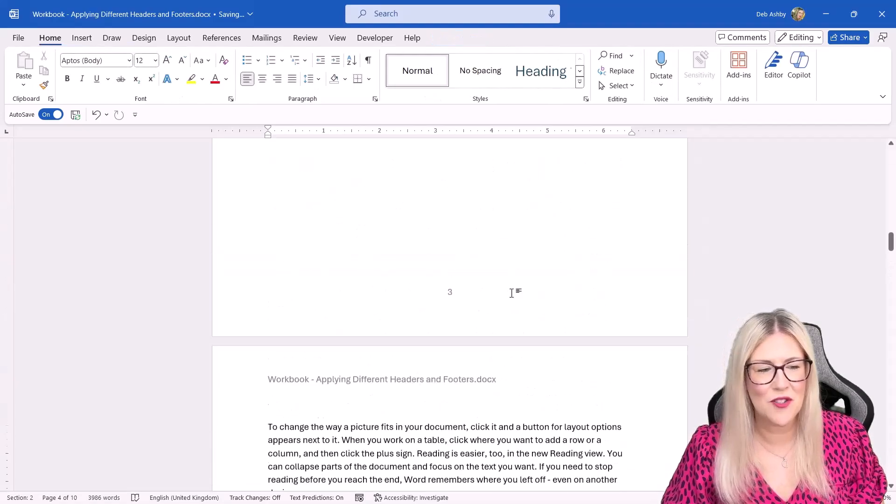
pyautogui.moveTo(891, 240); pyautogui.dragTo(892, 153)
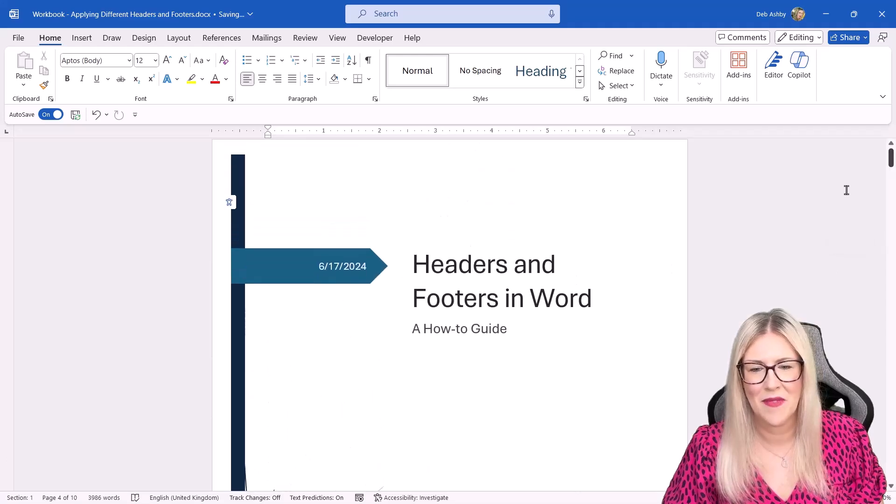
pyautogui.scroll(-10, 581, 293)
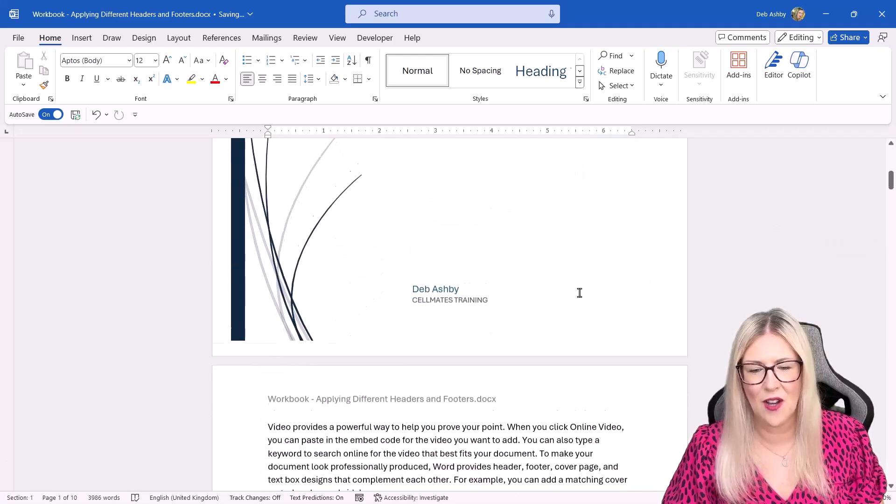
pyautogui.scroll(-7, 580, 292)
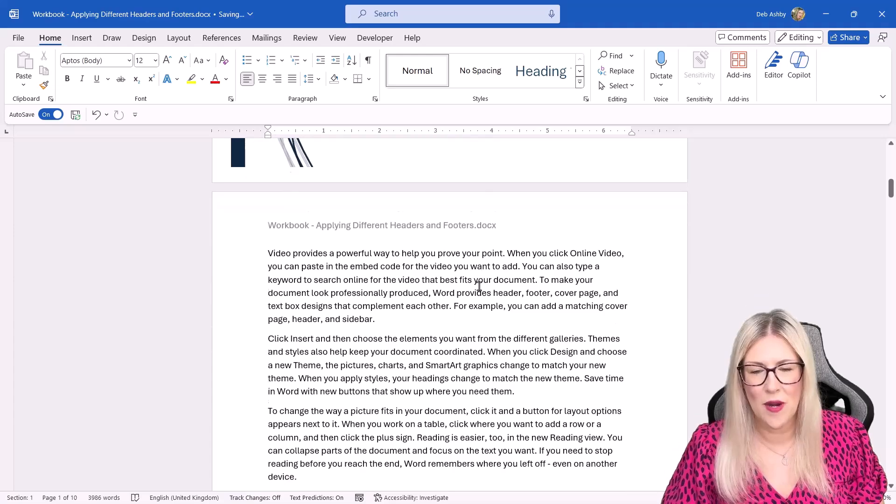
pyautogui.scroll(-6, 480, 286)
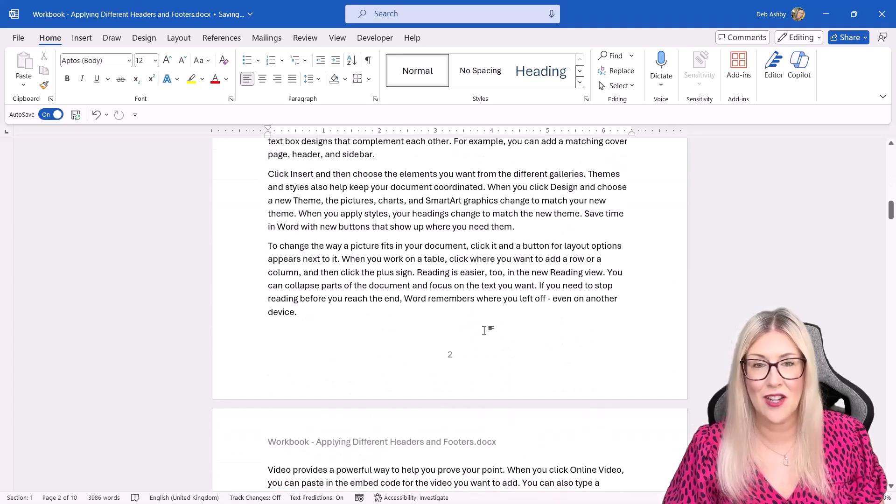
pyautogui.scroll(-1, 490, 330)
pyautogui.scroll(-20, 490, 331)
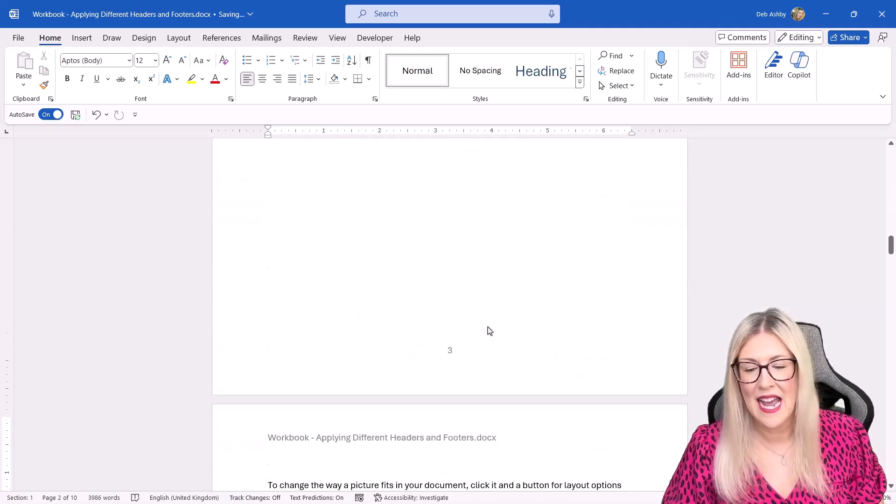
pyautogui.scroll(-20, 489, 330)
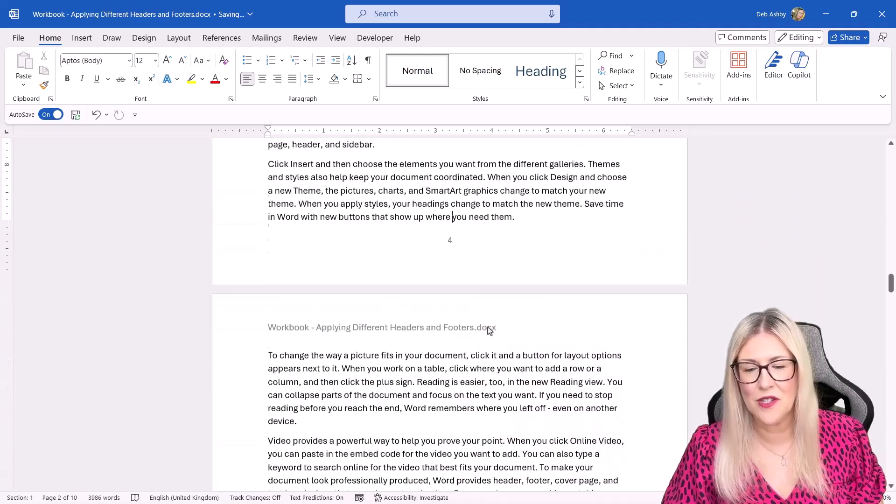
pyautogui.scroll(-10, 487, 327)
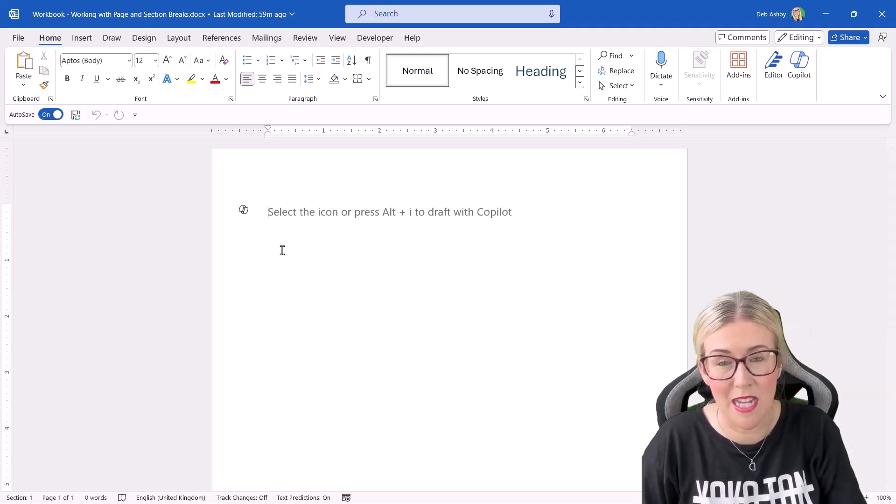
# Fill the blank Page and Section Breaks workbook with placeholder text using =rand(50,5) and return to the document's beginning.
pyautogui.write('=')
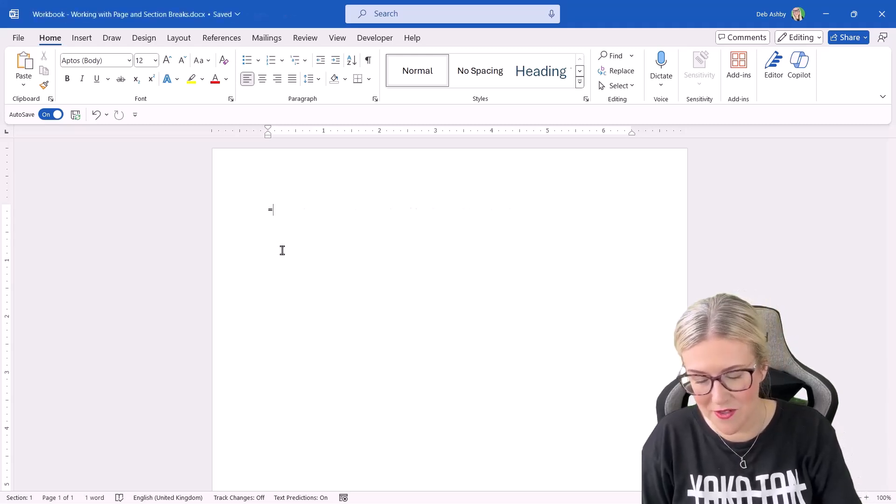
pyautogui.write('rand')
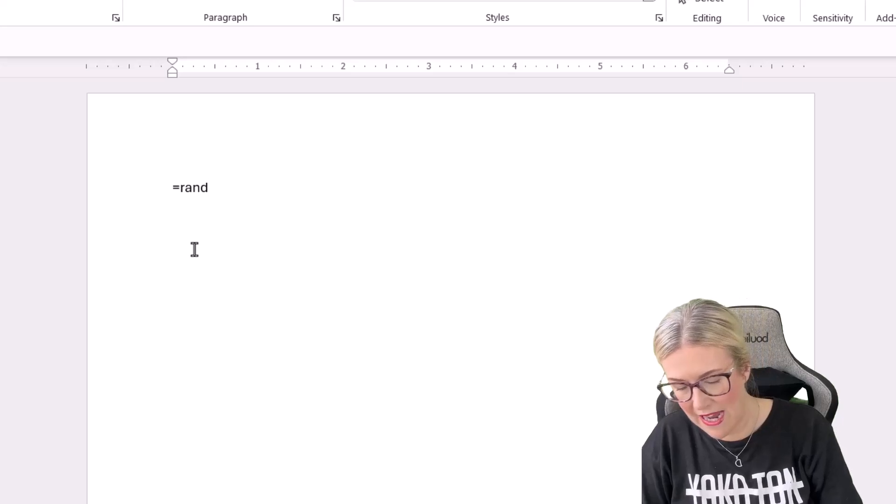
pyautogui.write('(')
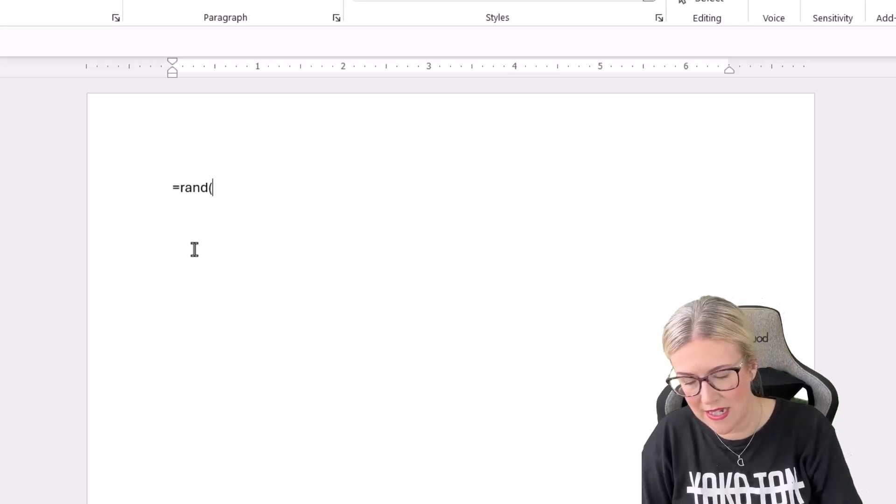
pyautogui.write('50')
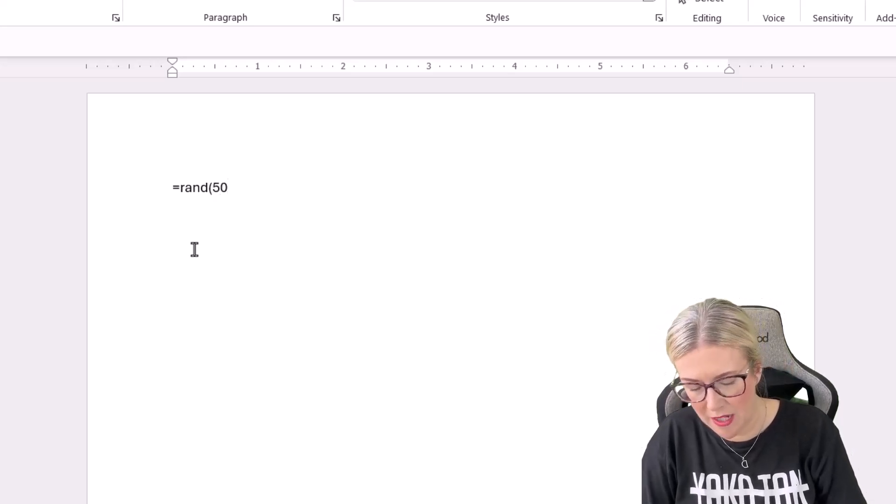
pyautogui.write(',5)')
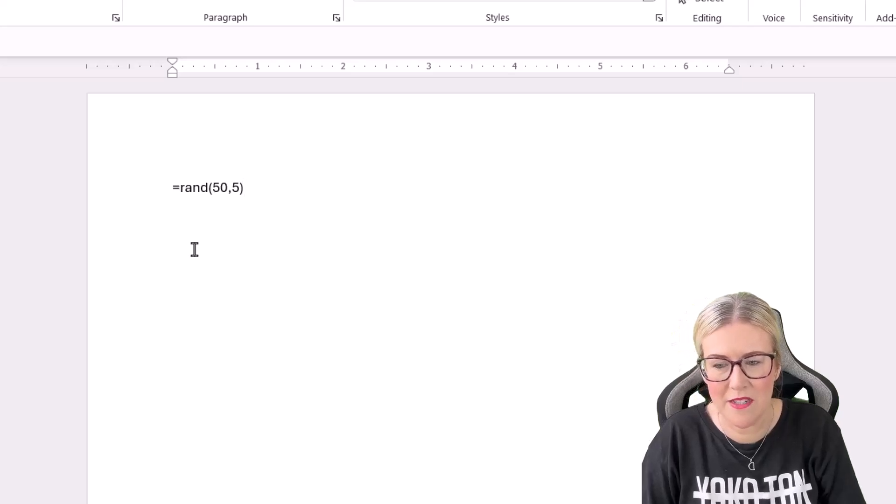
pyautogui.press('Return')
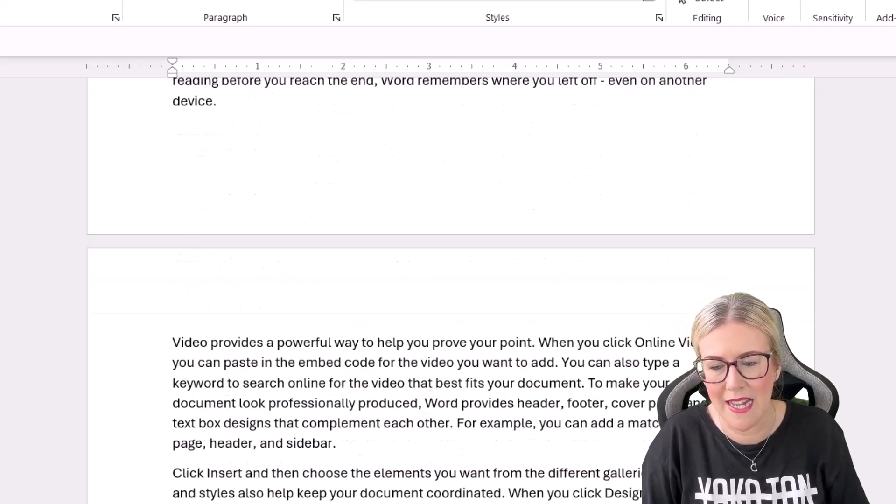
pyautogui.hotkey('ctrl', 'Home')
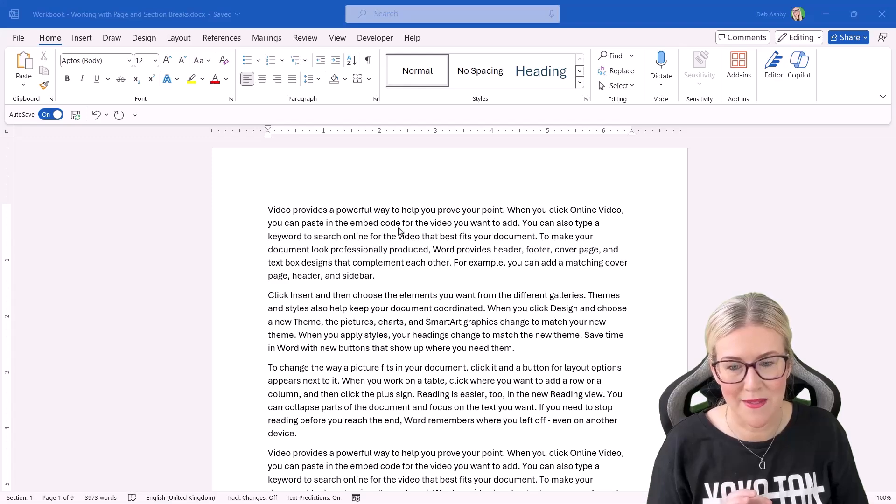
pyautogui.scroll(-6, 386, 225)
pyautogui.hotkey('ctrl', 'Return')
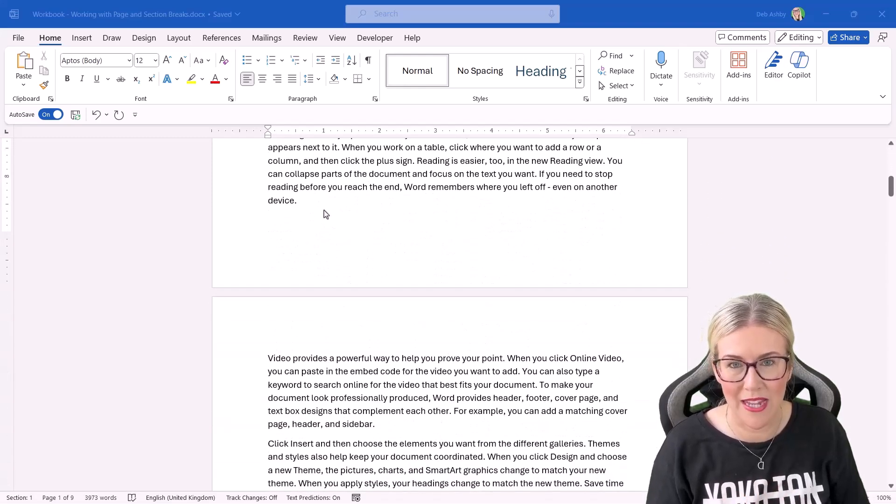
pyautogui.scroll(6, 326, 214)
pyautogui.hotkey('ctrl', 'z')
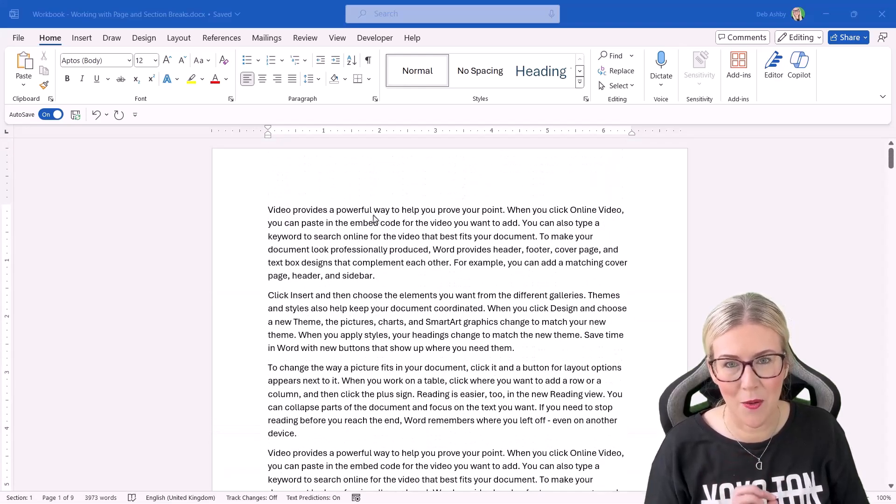
# Try to push the text after the first page's second paragraph down with empty lines, and undo it.
pyautogui.scroll(-2, 386, 218)
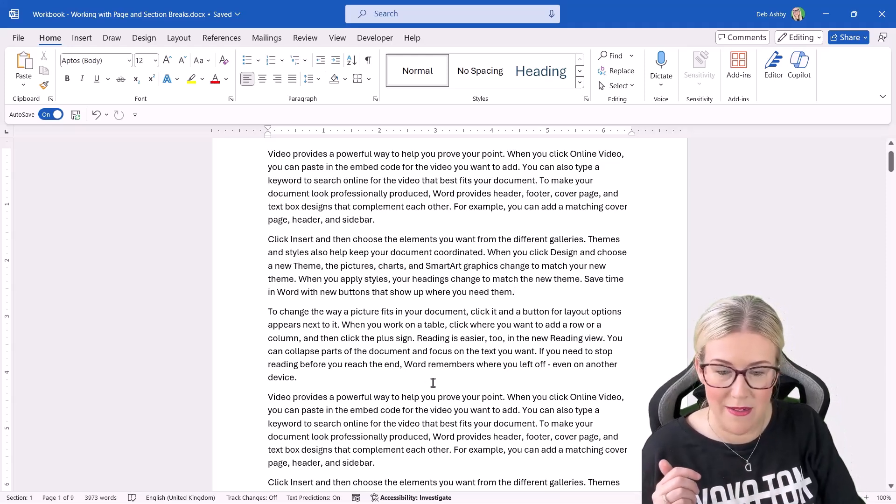
pyautogui.hotkey('ctrl', 'Return')
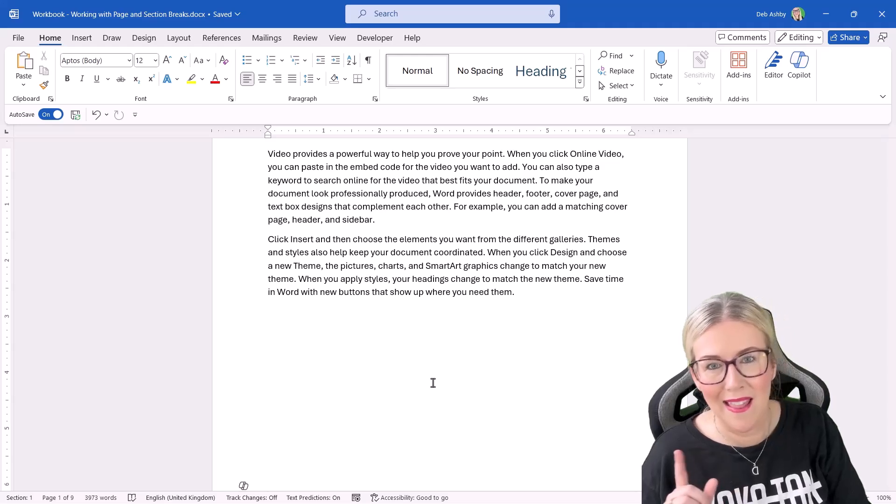
pyautogui.hotkey('ctrl', 'z')
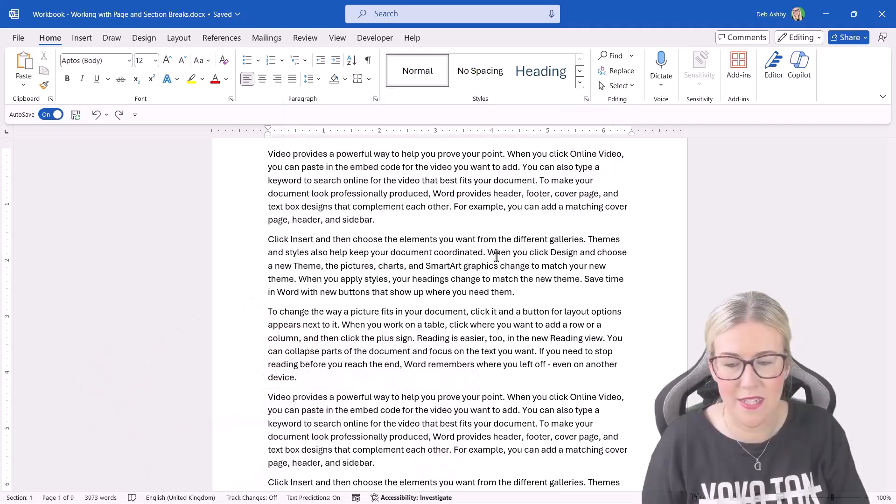
# Insert a page break on a new line after the first page's second paragraph and remove the blank line starting page 2.
pyautogui.press('Return')
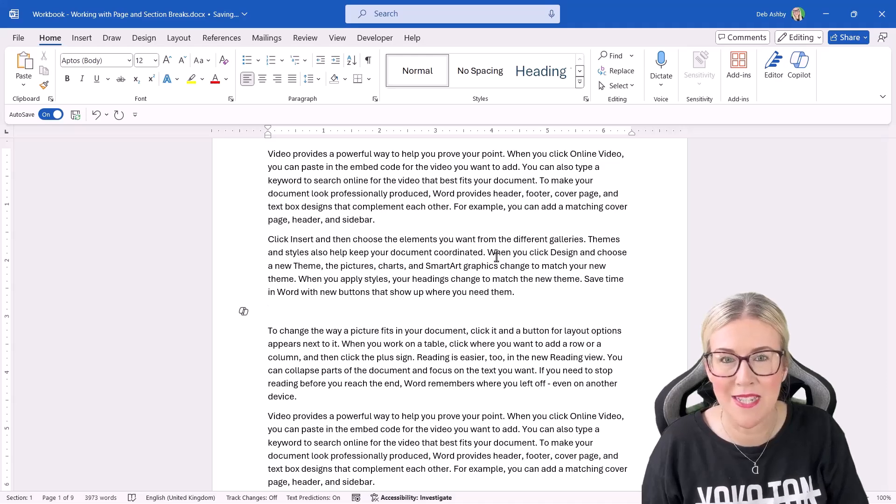
pyautogui.hotkey('ctrl', 'Return')
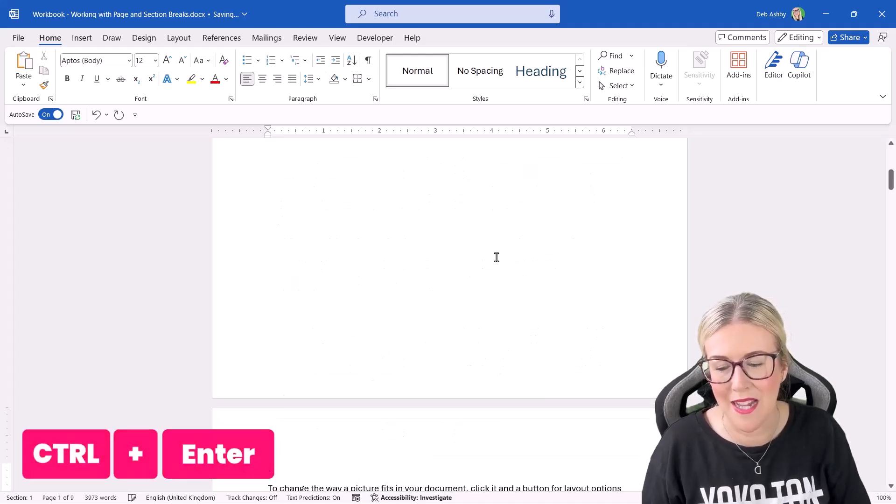
pyautogui.scroll(-5, 496, 257)
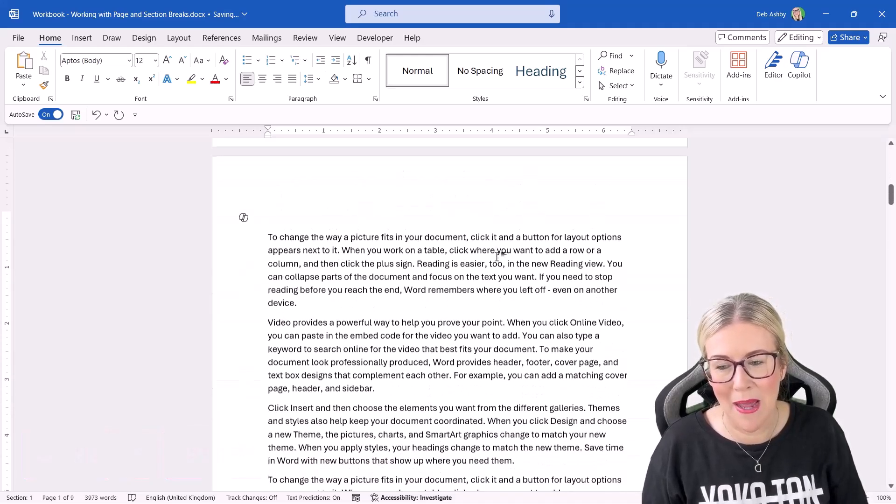
pyautogui.press('Delete')
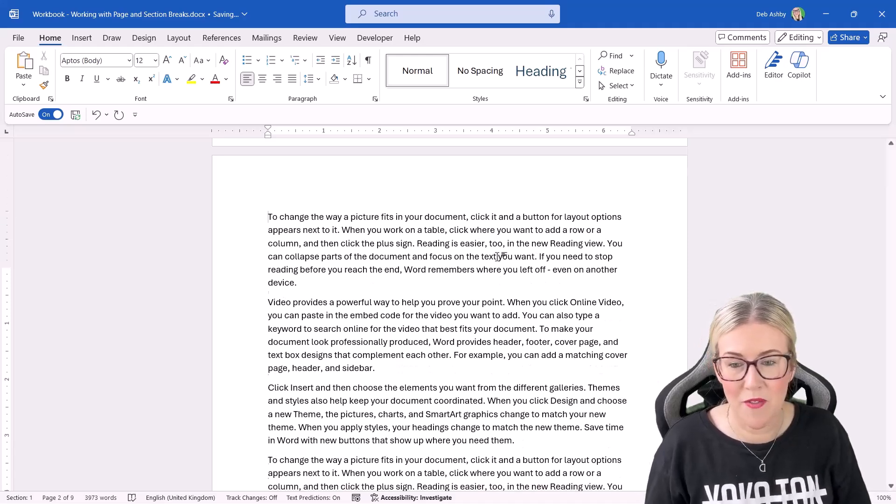
# Show the hidden formatting marks and delete the page break below the first page's second paragraph.
pyautogui.scroll(12, 498, 257)
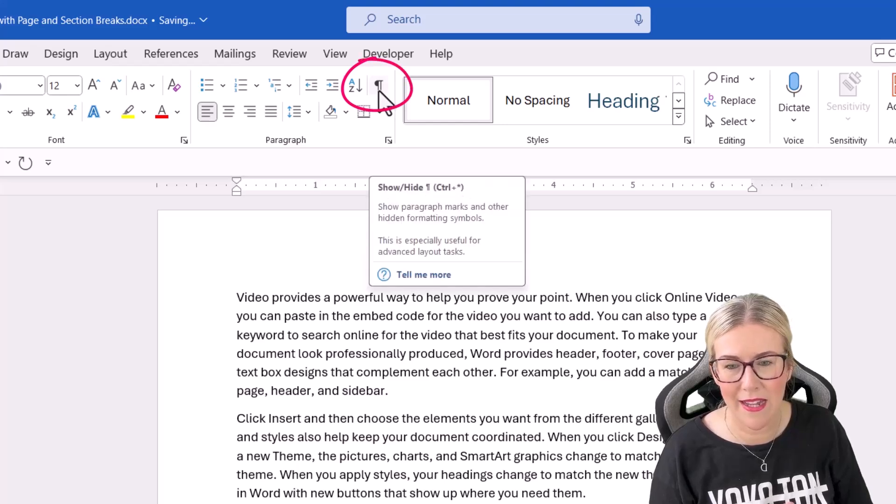
pyautogui.click(379, 85)
pyautogui.scroll(-3, 432, 295)
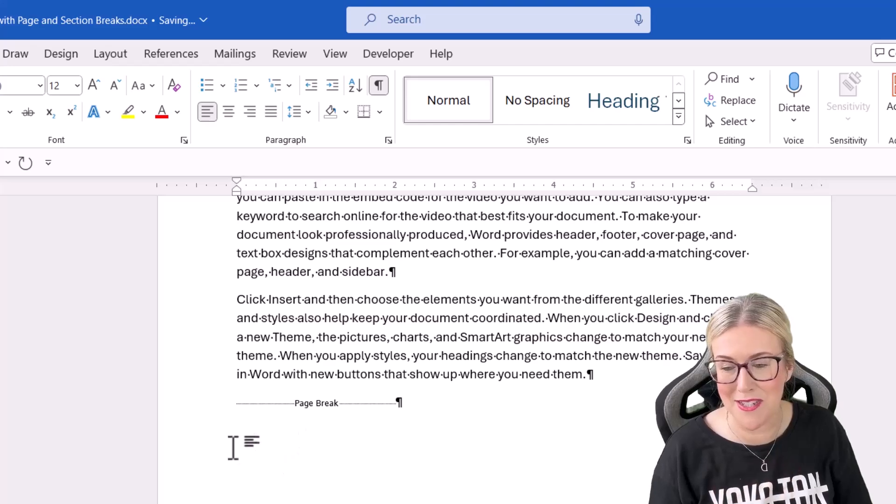
pyautogui.click(217, 405)
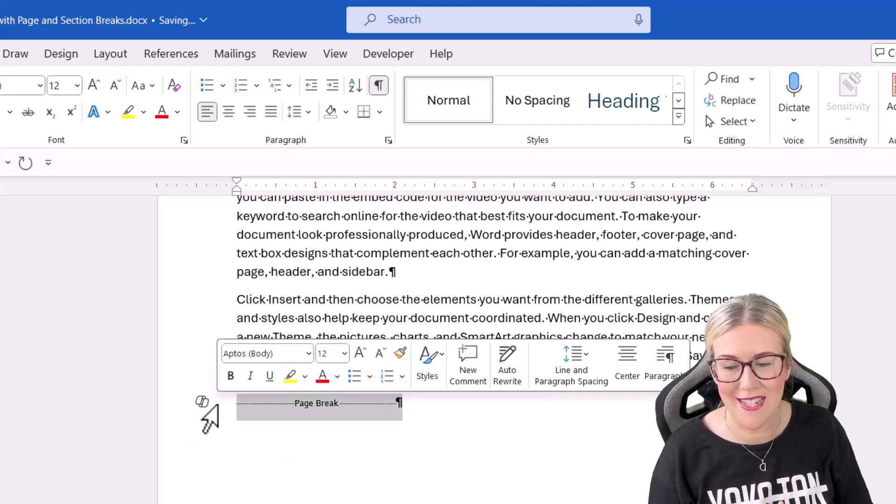
pyautogui.press('Delete')
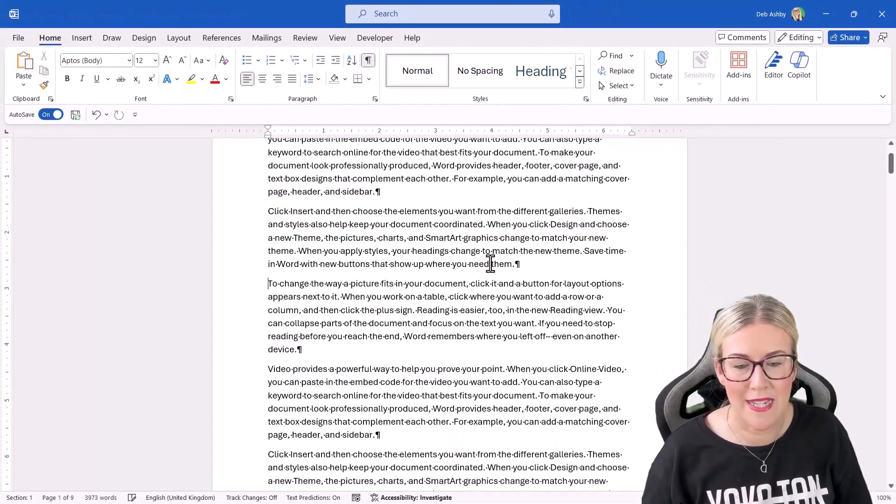
# Add an empty paragraph after the first page's second paragraph and insert a Page break there.
pyautogui.click(531, 264)
pyautogui.press('Return')
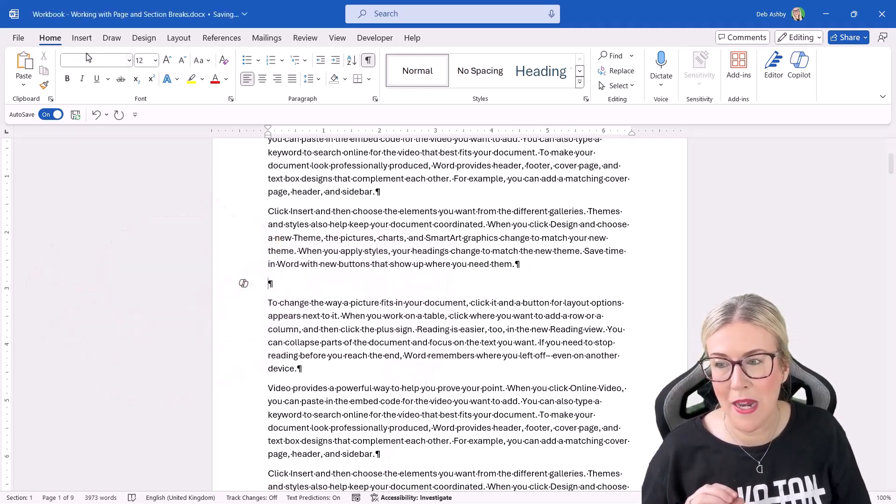
pyautogui.click(82, 38)
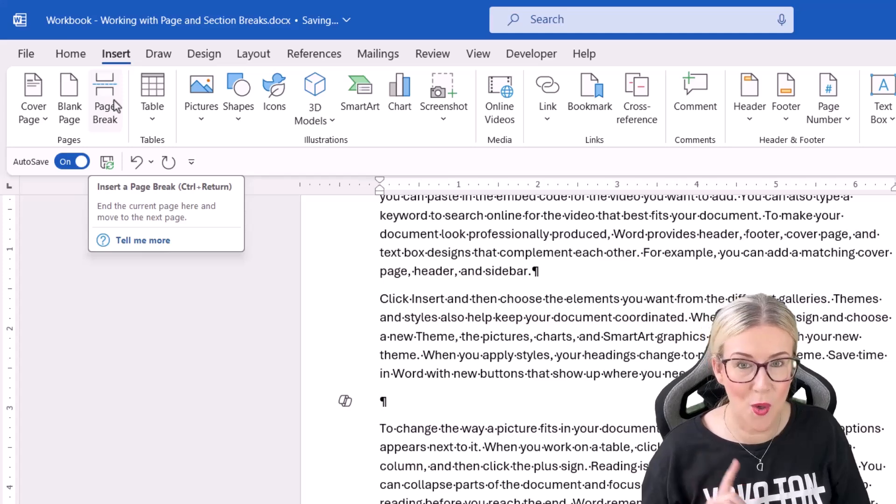
pyautogui.click(251, 55)
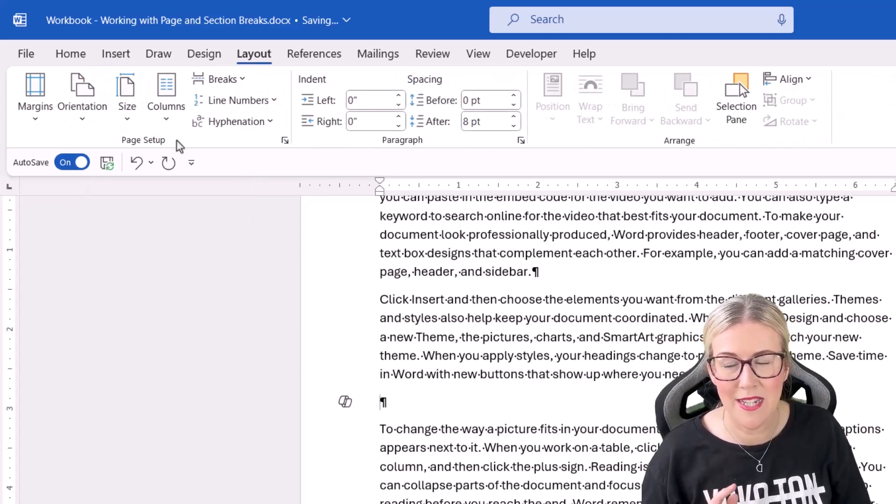
pyautogui.click(242, 81)
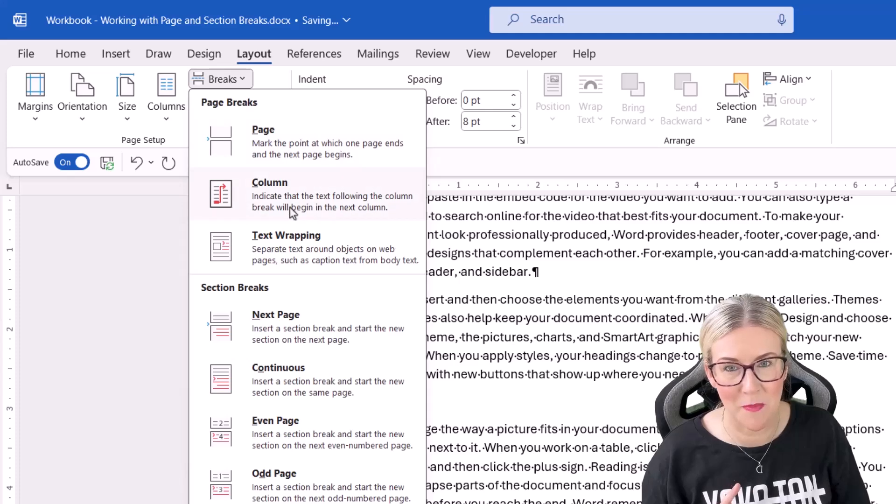
pyautogui.click(283, 152)
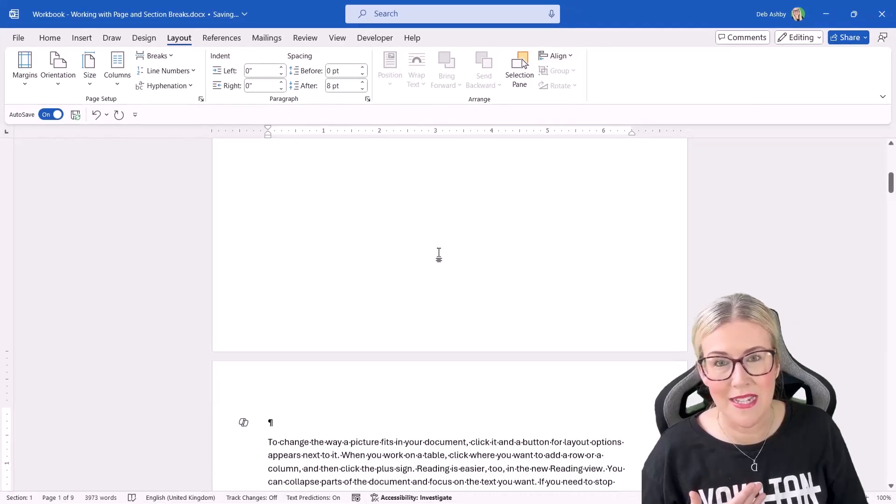
# Delete the reinserted page break on the first page.
pyautogui.scroll(10, 439, 256)
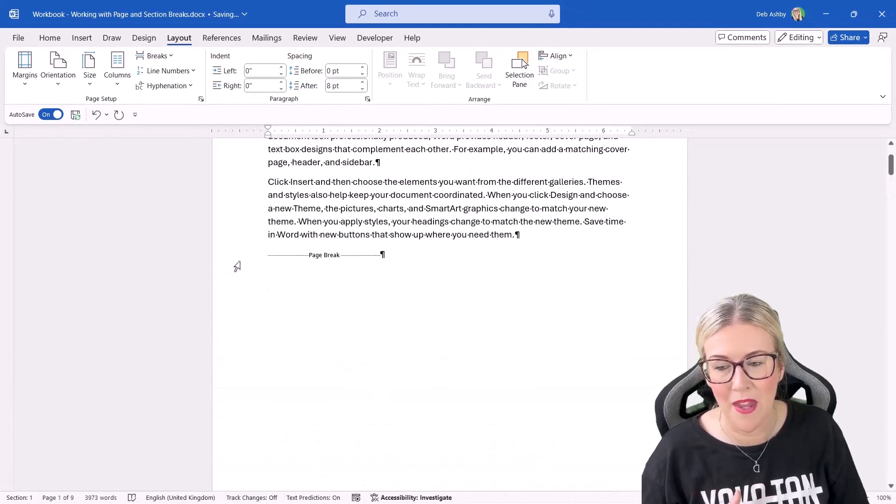
pyautogui.click(236, 262)
pyautogui.press('Delete')
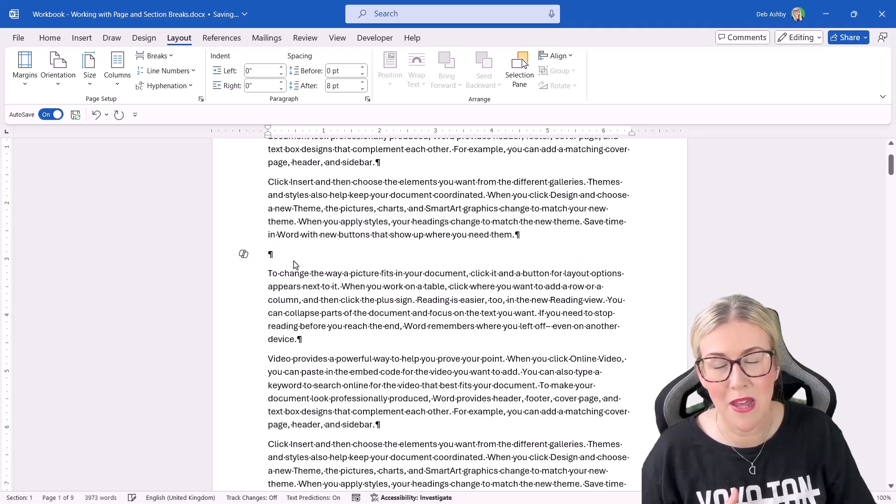
# Delete the empty paragraph below the first page's second paragraph.
pyautogui.press('Delete')
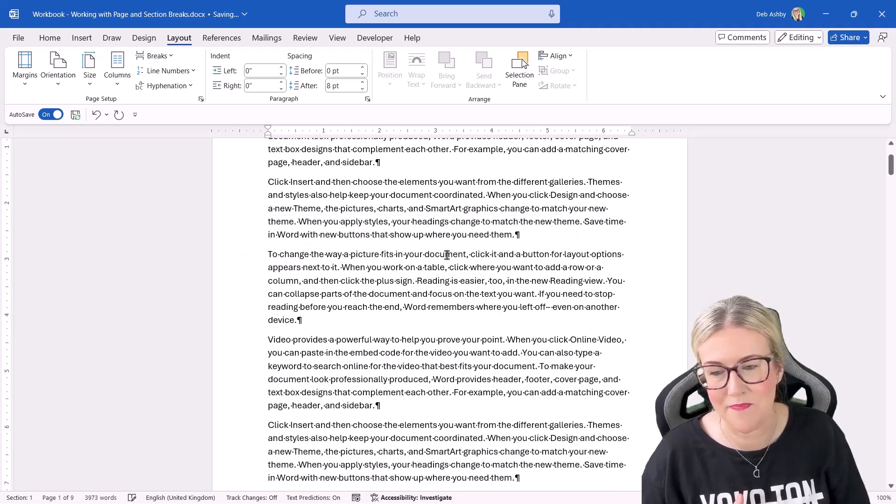
pyautogui.scroll(2, 439, 252)
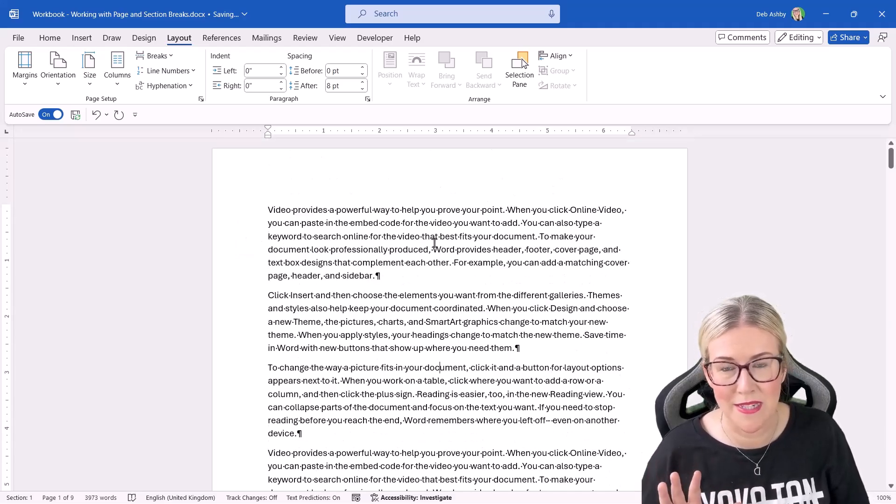
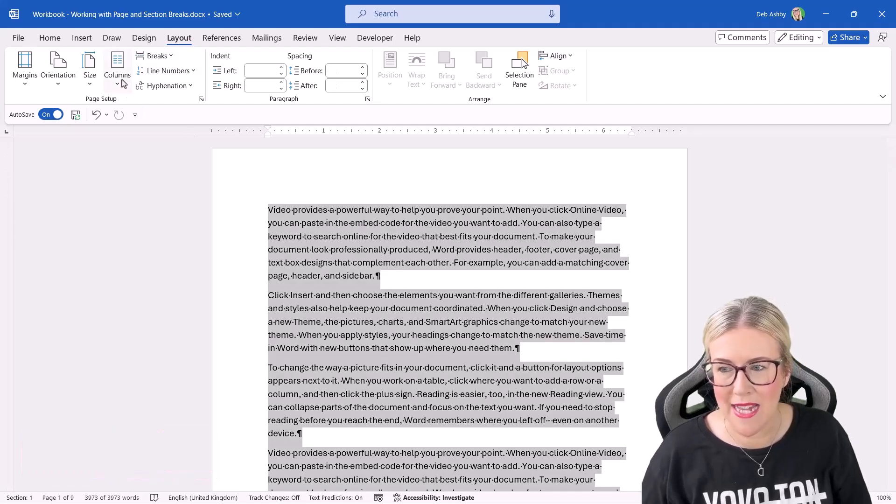
# Select all of the document's text, lay it out in two columns, and review the result.
pyautogui.click(122, 83)
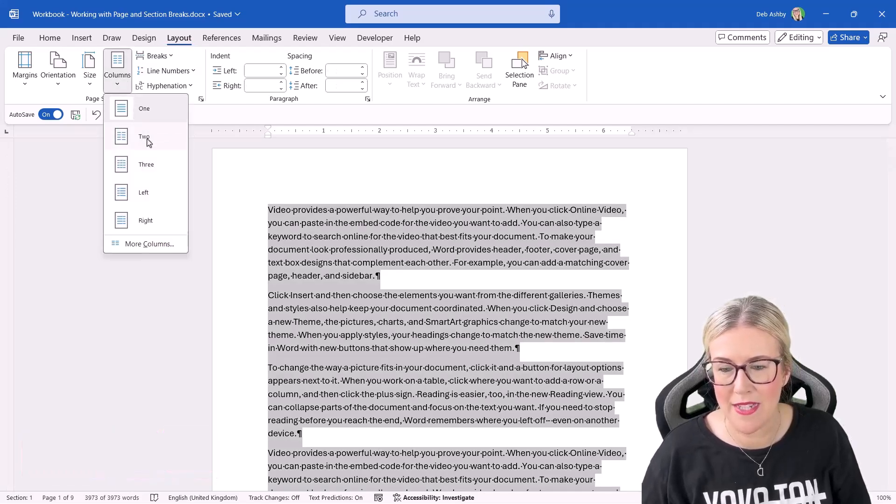
pyautogui.click(147, 139)
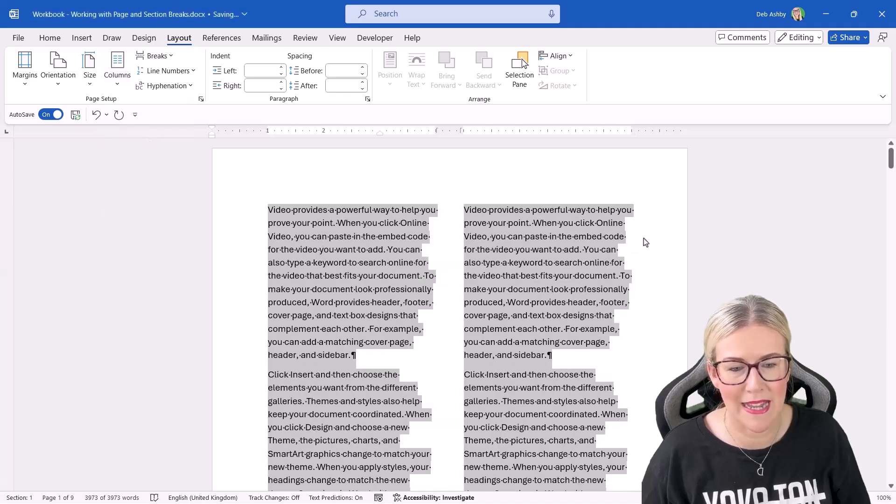
pyautogui.click(646, 240)
pyautogui.scroll(-7, 579, 243)
pyautogui.scroll(4, 579, 243)
pyautogui.scroll(3, 578, 244)
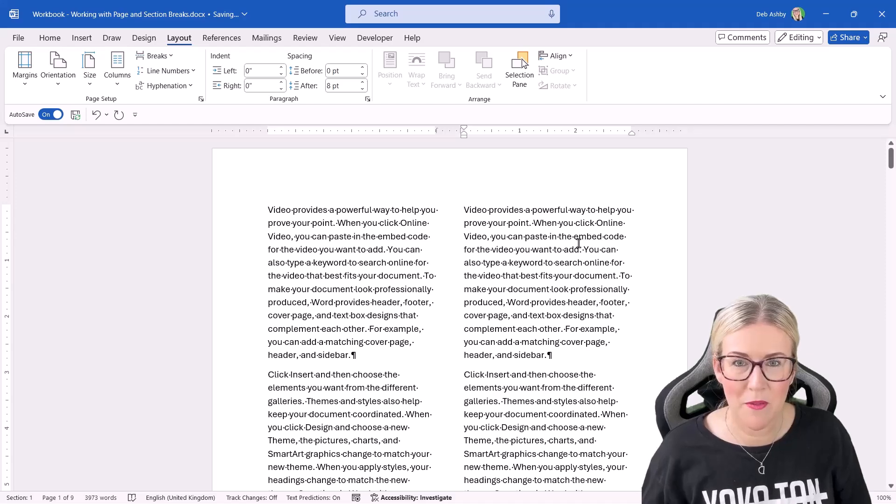
pyautogui.scroll(-1, 579, 243)
pyautogui.scroll(-2, 578, 244)
pyautogui.scroll(1, 576, 242)
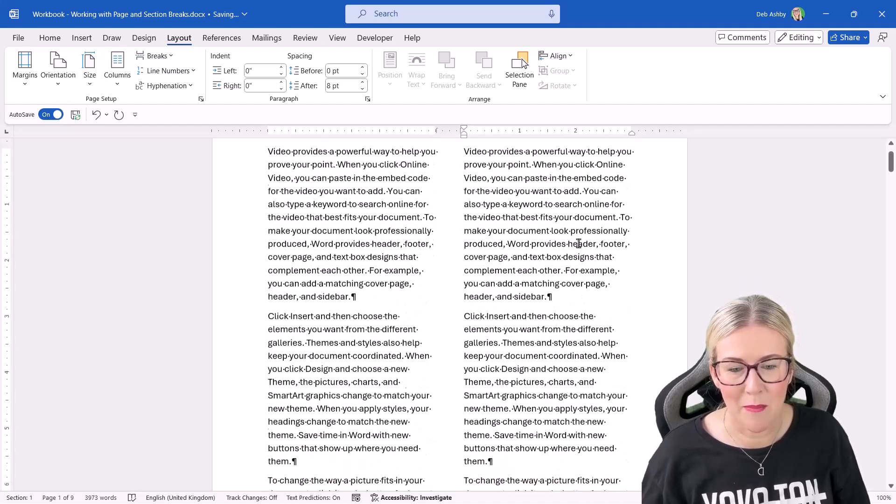
pyautogui.scroll(2, 557, 299)
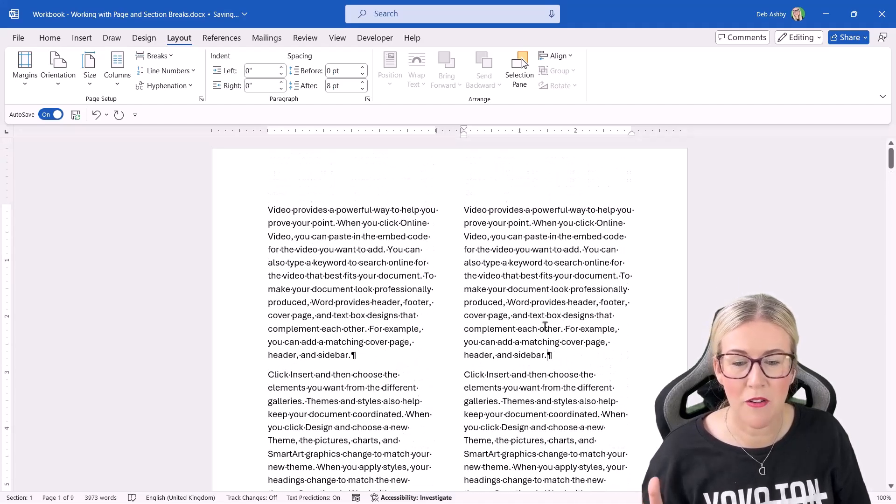
# Insert a Column break at the end of the first paragraph in the first page's second column.
pyautogui.scroll(-1, 581, 350)
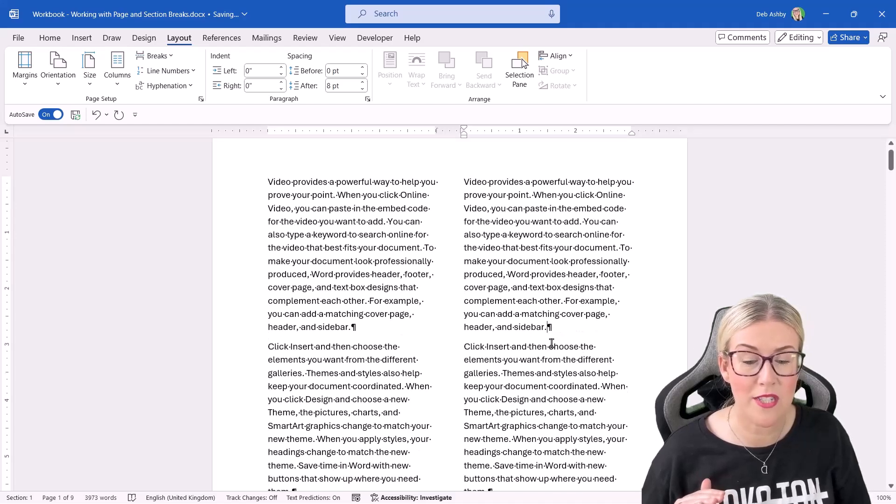
pyautogui.scroll(-3, 550, 327)
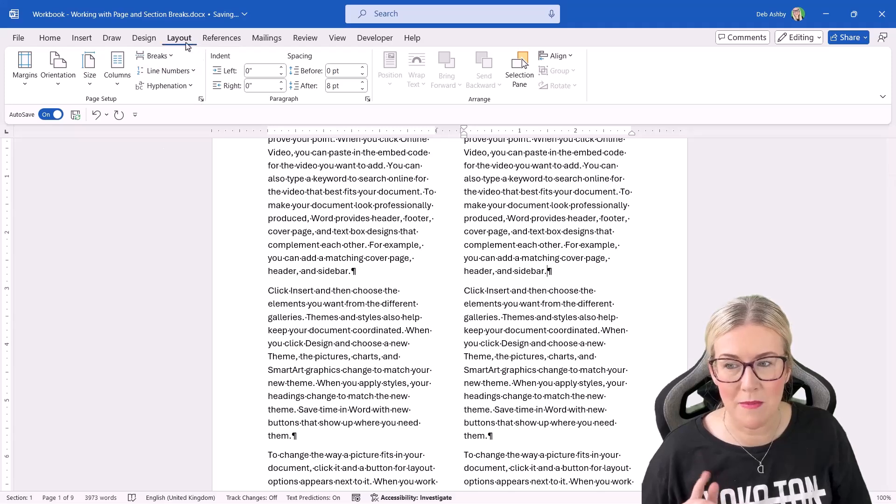
pyautogui.click(167, 57)
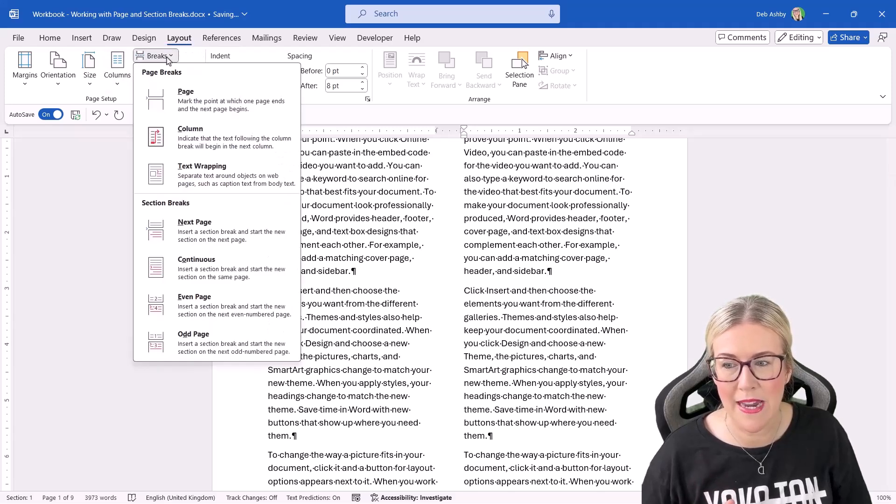
pyautogui.click(194, 143)
pyautogui.scroll(5, 532, 276)
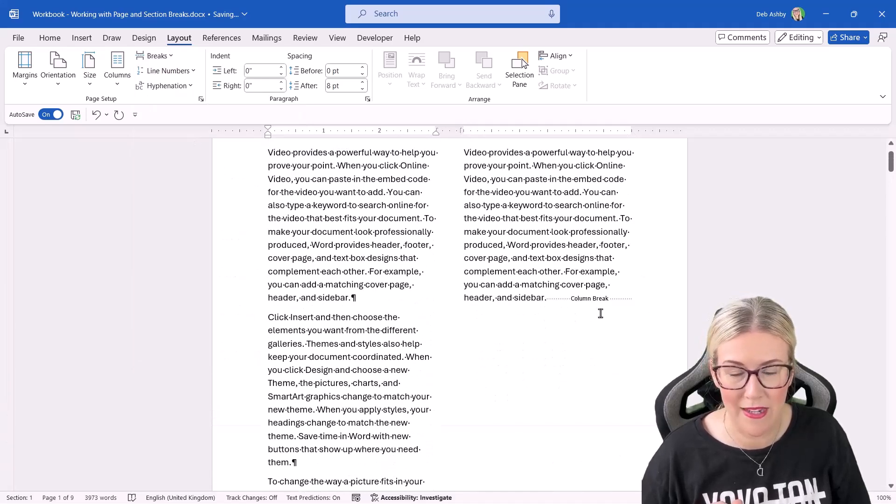
# Remove the empty paragraph at the start of page 2.
pyautogui.scroll(-12, 601, 313)
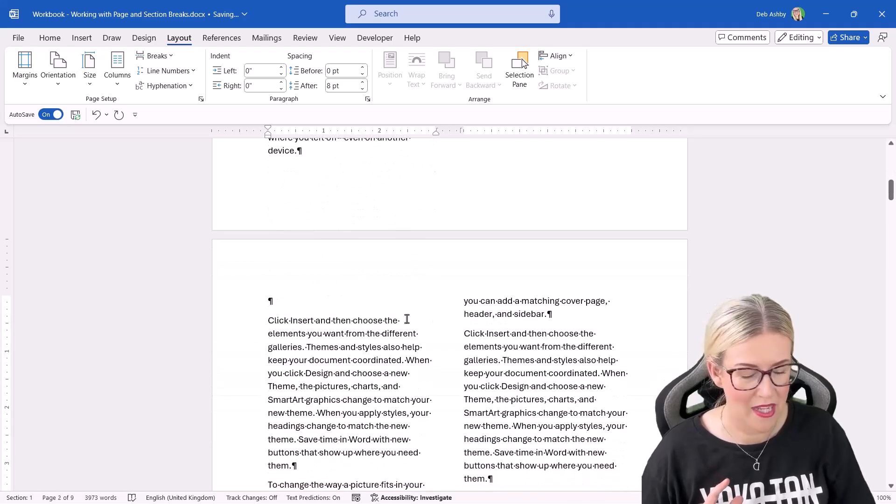
pyautogui.press('Delete')
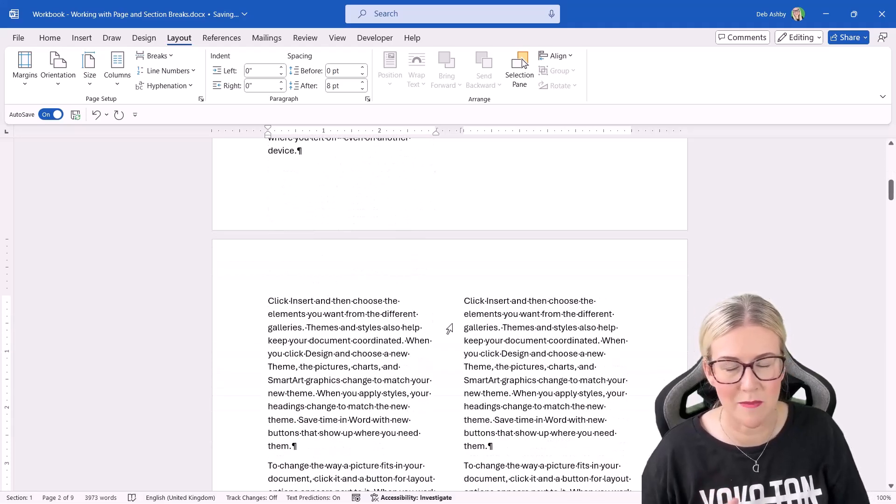
# Delete the column break in the first page's second column and restore the paragraph break at that point.
pyautogui.scroll(15, 381, 322)
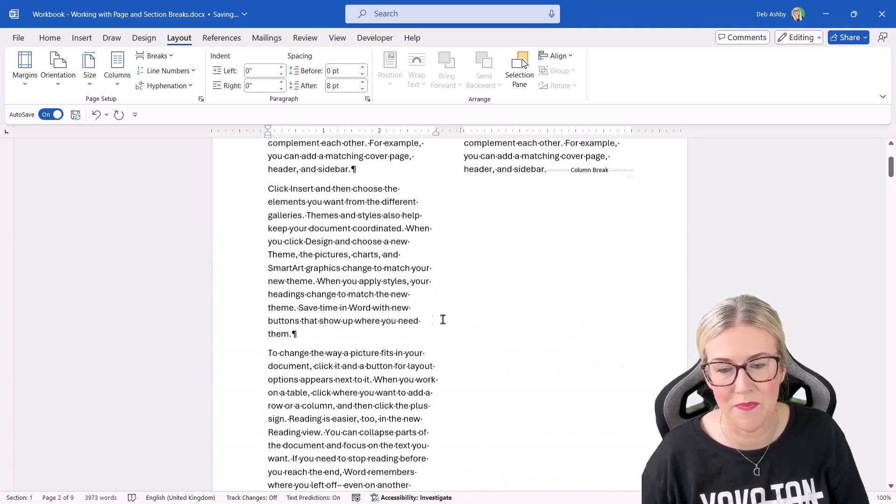
pyautogui.click(548, 325)
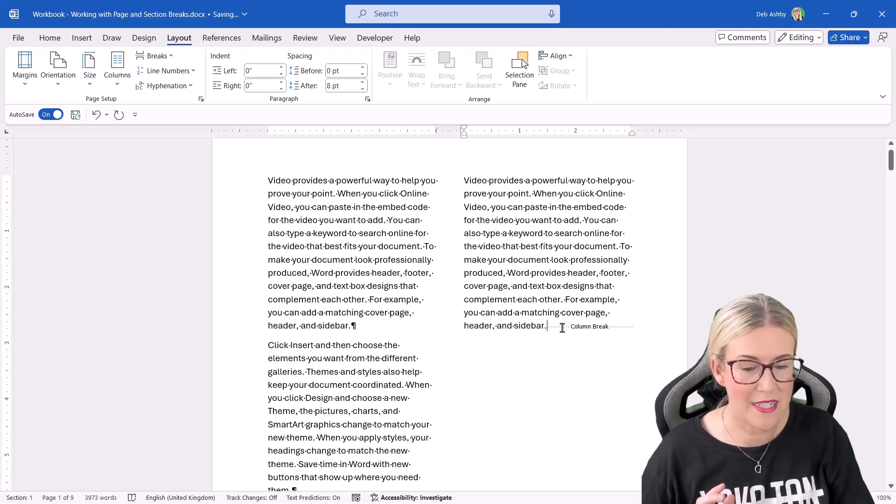
pyautogui.press('Delete')
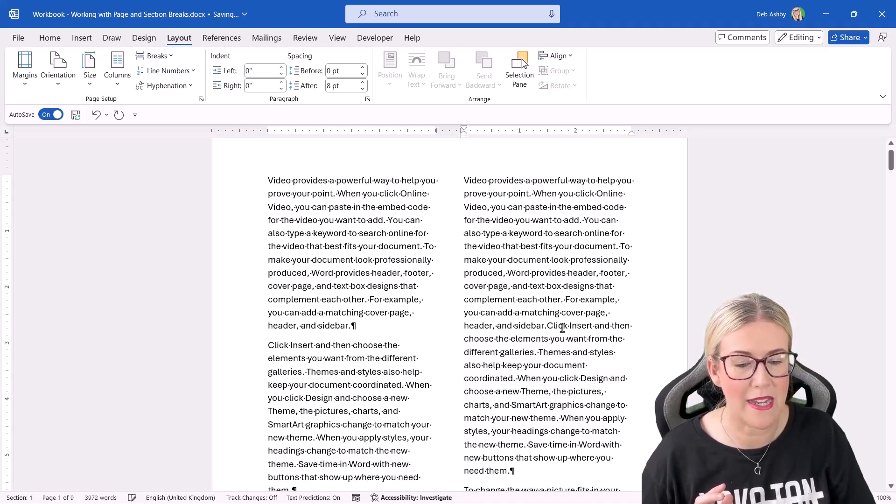
pyautogui.press('Return')
pyautogui.click(536, 260)
pyautogui.scroll(2, 535, 258)
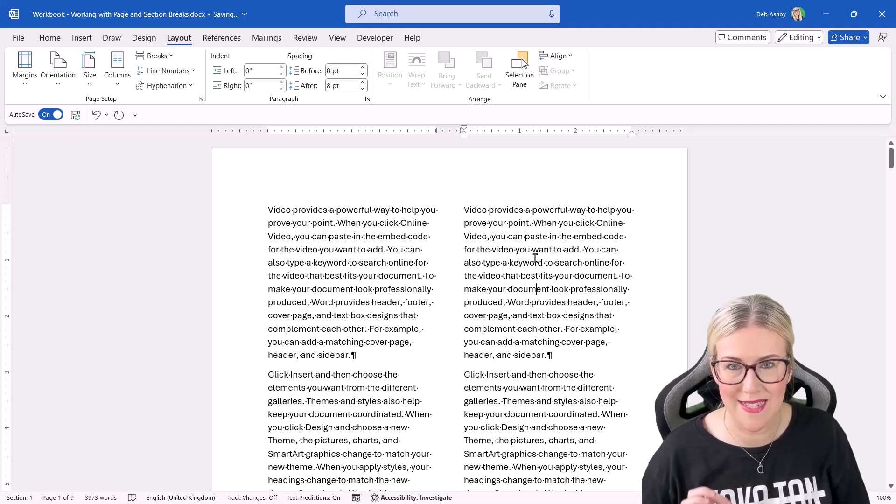
# Set the document's text back to a single column.
pyautogui.click(118, 88)
pyautogui.click(144, 110)
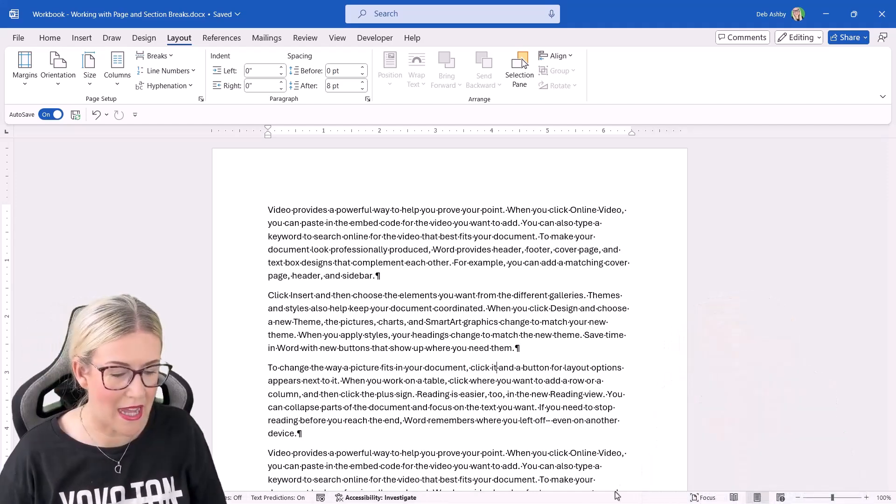
# Turn on the Section indicator in the status bar.
pyautogui.rightClick(652, 500)
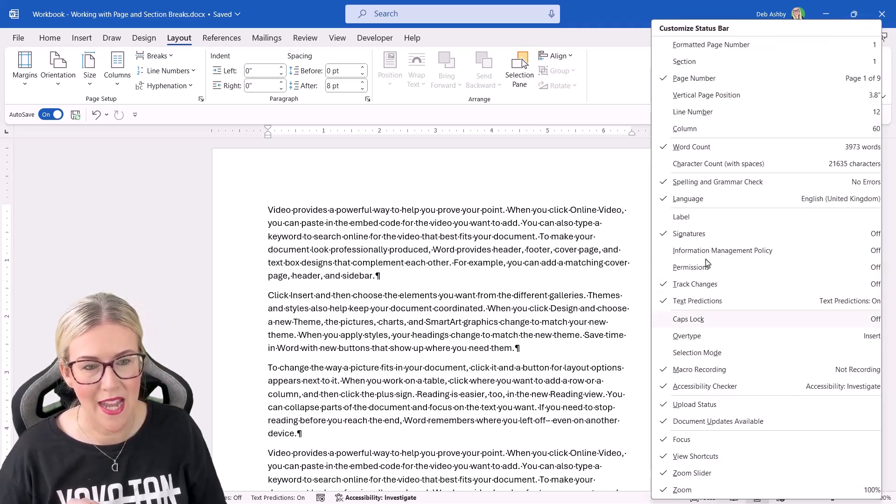
pyautogui.click(692, 63)
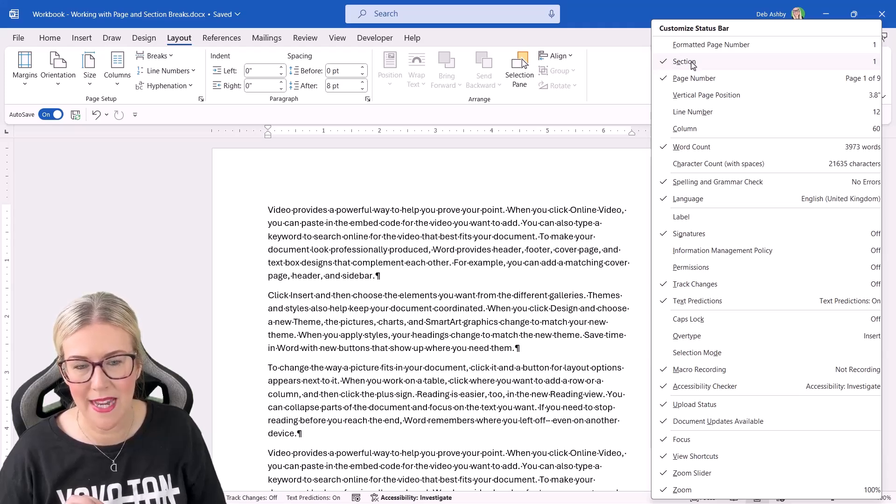
pyautogui.press('Escape')
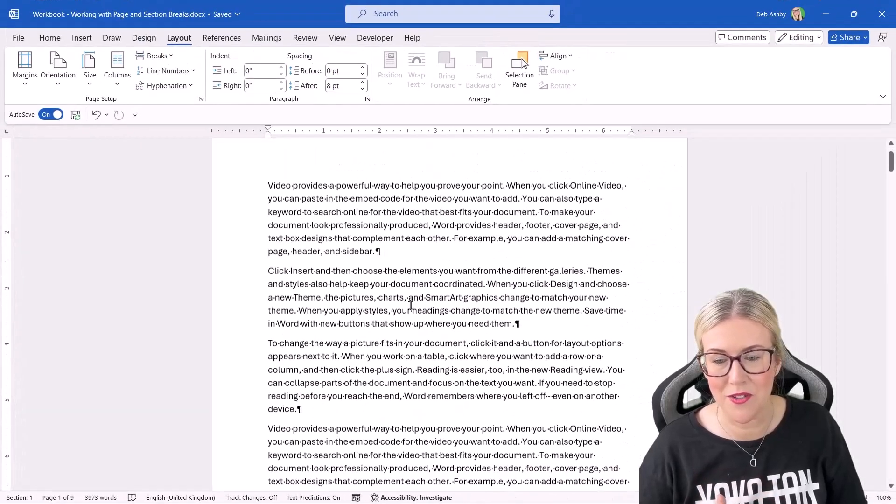
# Check the section number for text on several different pages of the document.
pyautogui.scroll(-4, 410, 306)
pyautogui.scroll(-12, 411, 305)
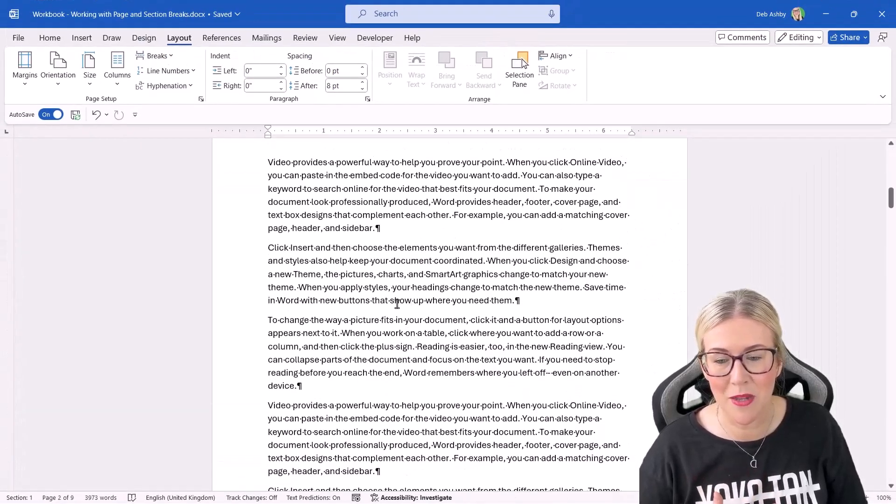
pyautogui.scroll(-10, 408, 294)
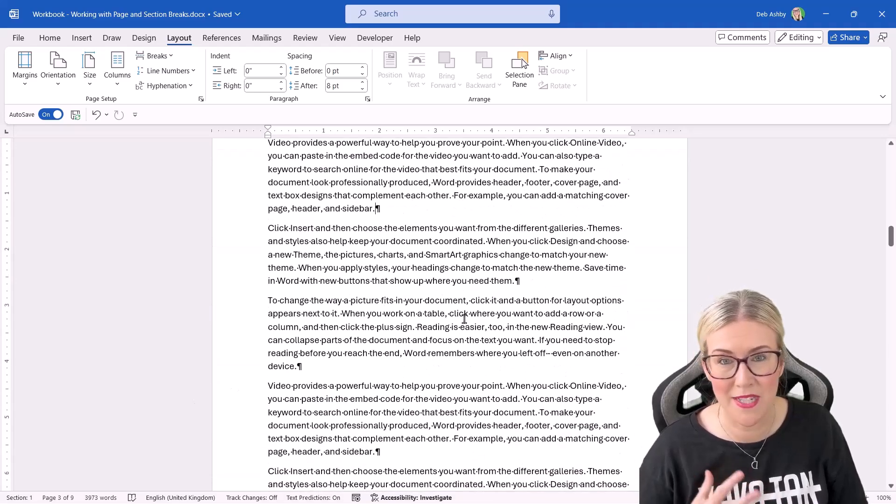
pyautogui.scroll(2, 464, 318)
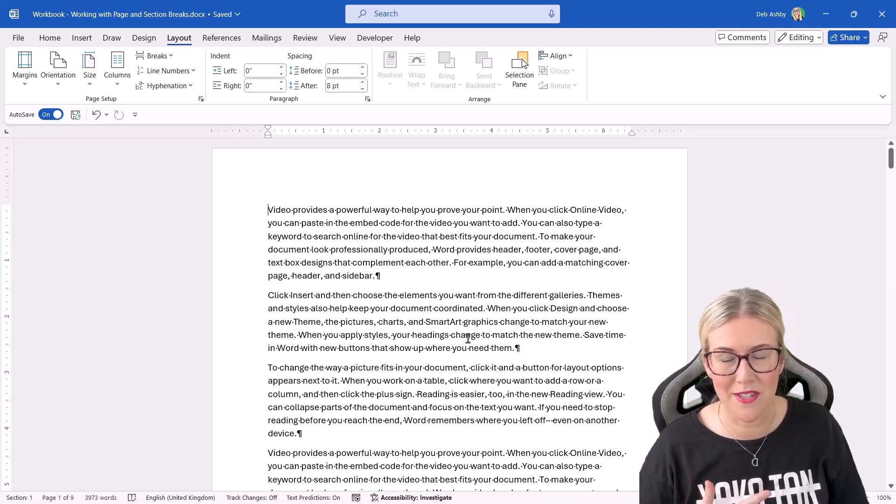
pyautogui.scroll(-4, 468, 339)
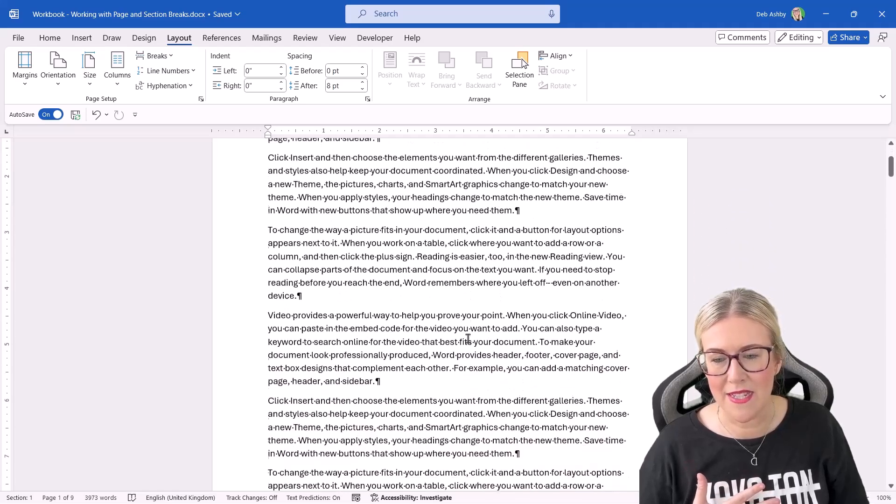
pyautogui.scroll(3, 468, 338)
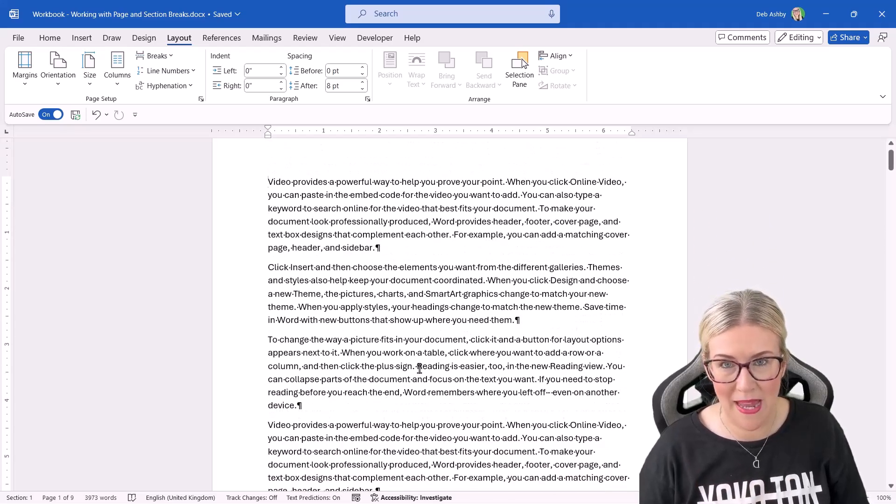
# Place the cursor in page 2's first paragraph, set the orientation to Landscape, and check which pages are affected.
pyautogui.scroll(-12, 417, 358)
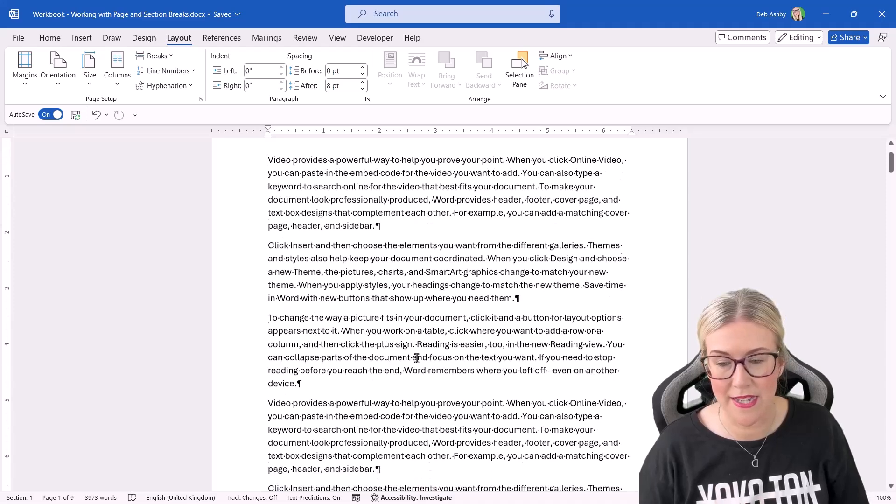
pyautogui.click(348, 301)
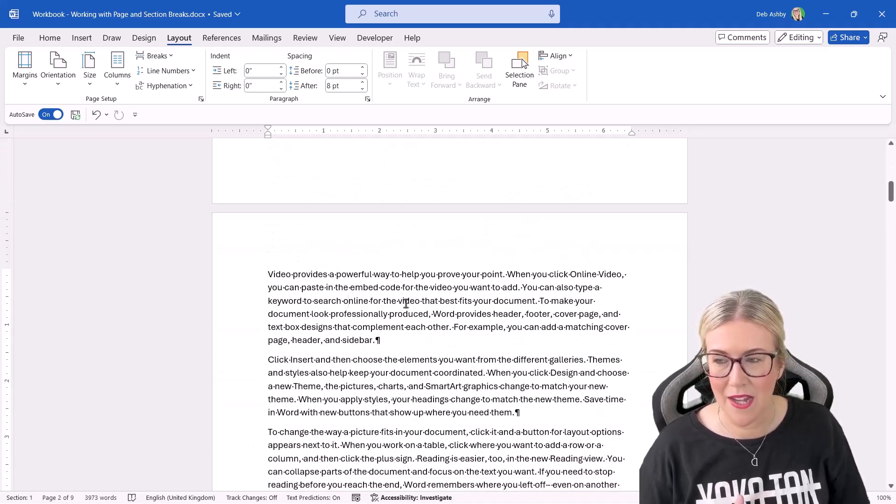
pyautogui.click(344, 287)
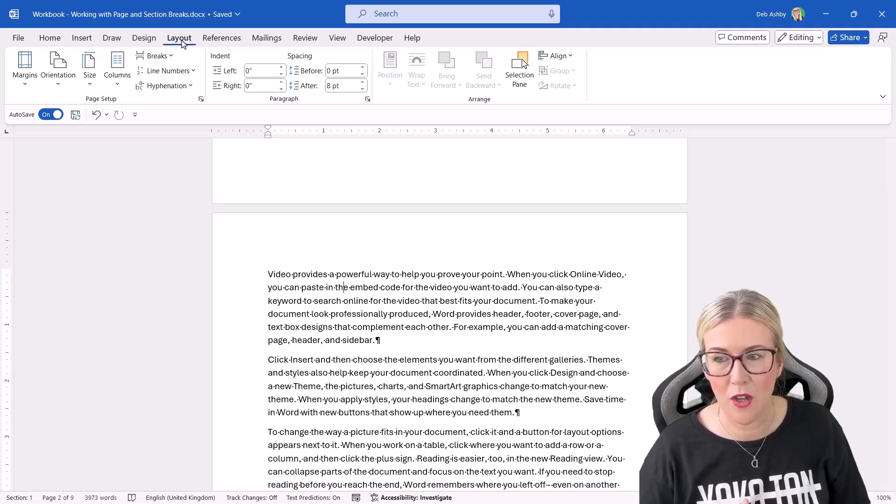
pyautogui.click(57, 72)
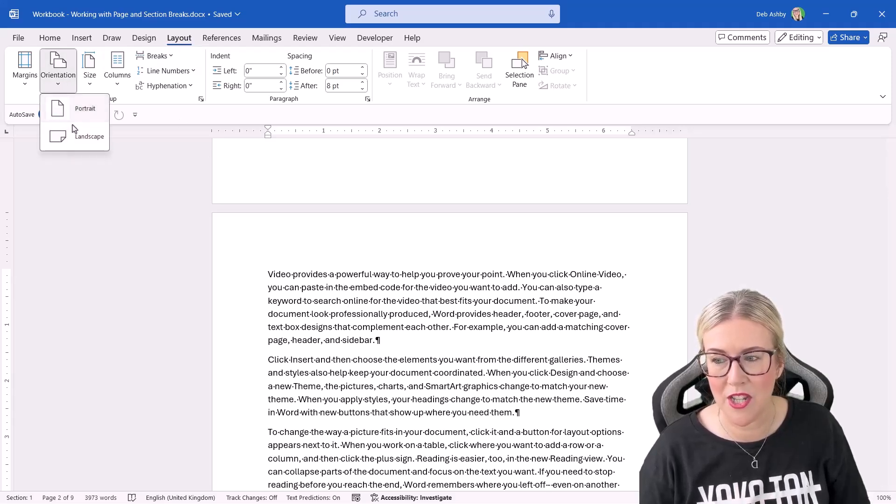
pyautogui.click(79, 140)
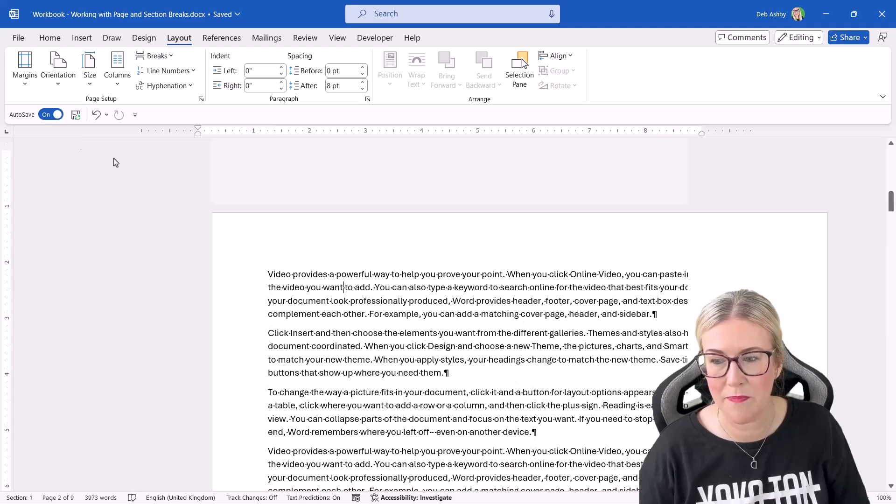
pyautogui.scroll(3, 442, 321)
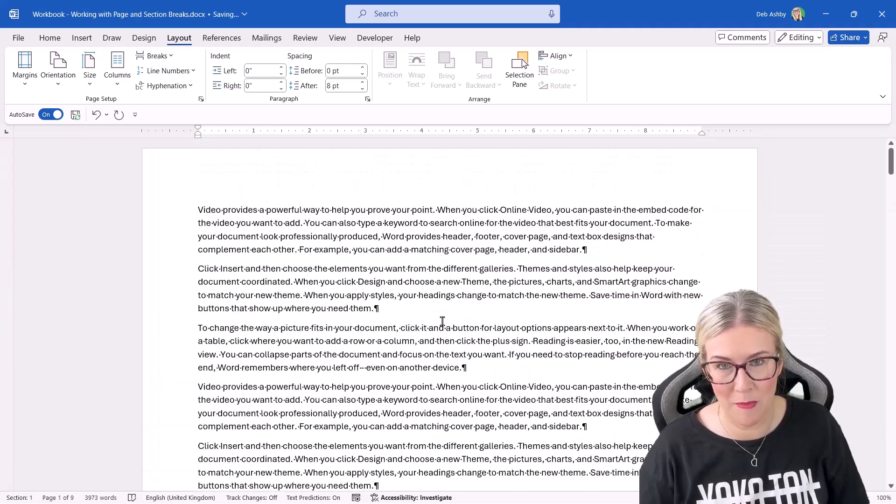
pyautogui.scroll(-3, 443, 322)
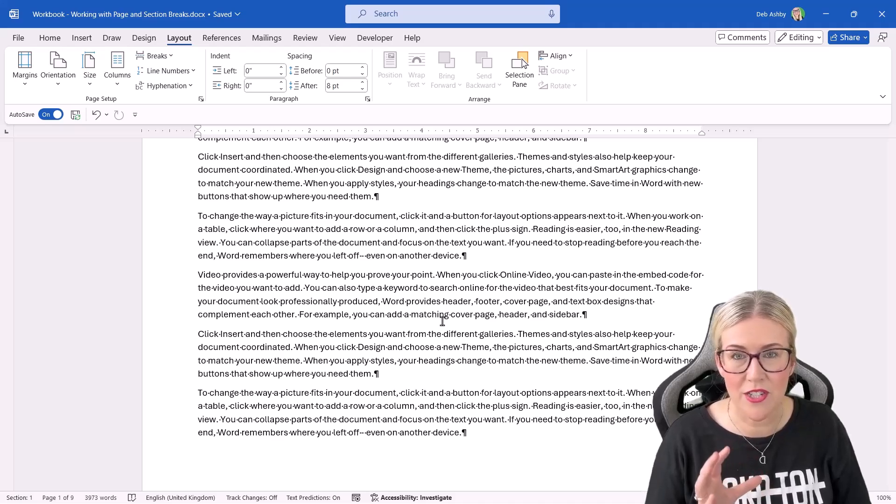
pyautogui.scroll(3, 442, 321)
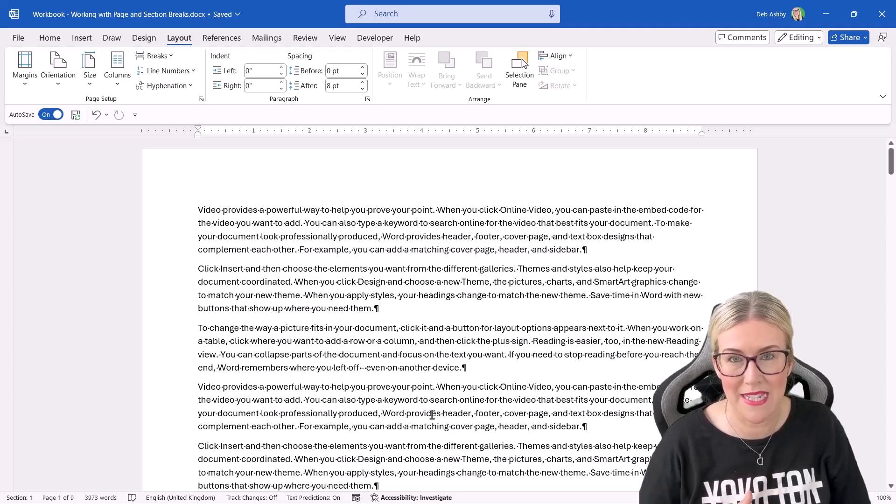
# Set the document's orientation back to Portrait and insert a Continuous section break after the last paragraph on page 1.
pyautogui.click(59, 87)
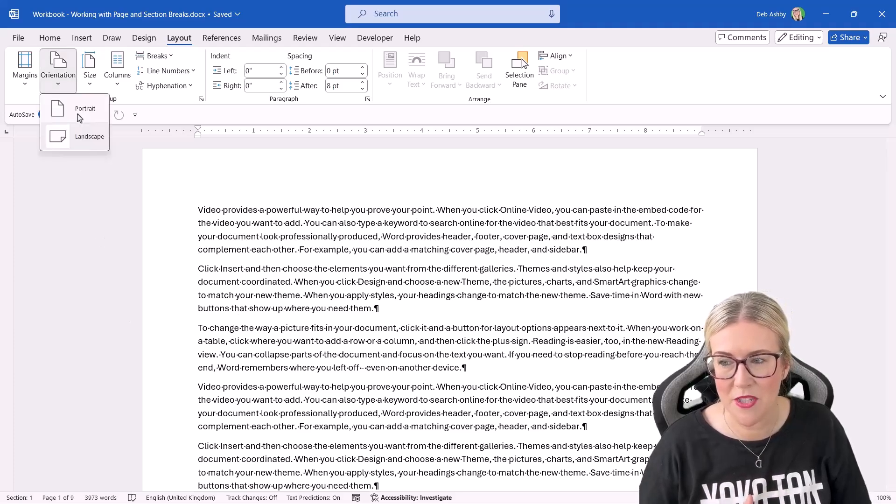
pyautogui.click(81, 112)
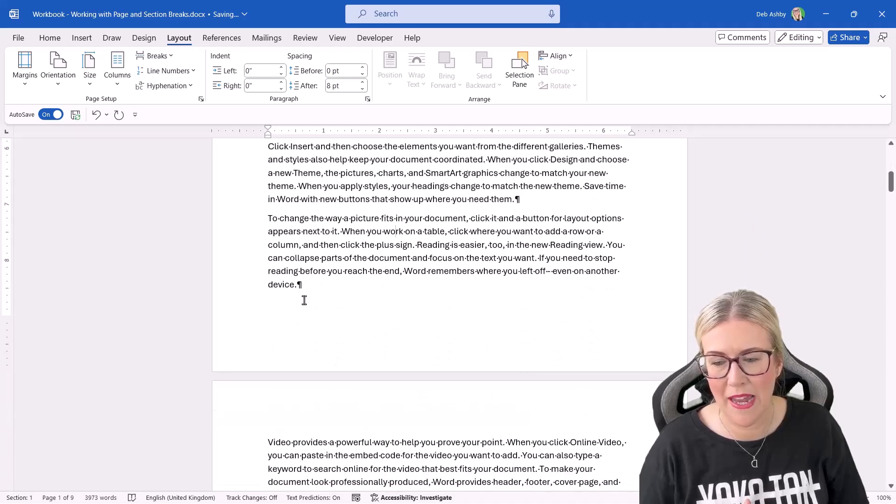
pyautogui.click(171, 56)
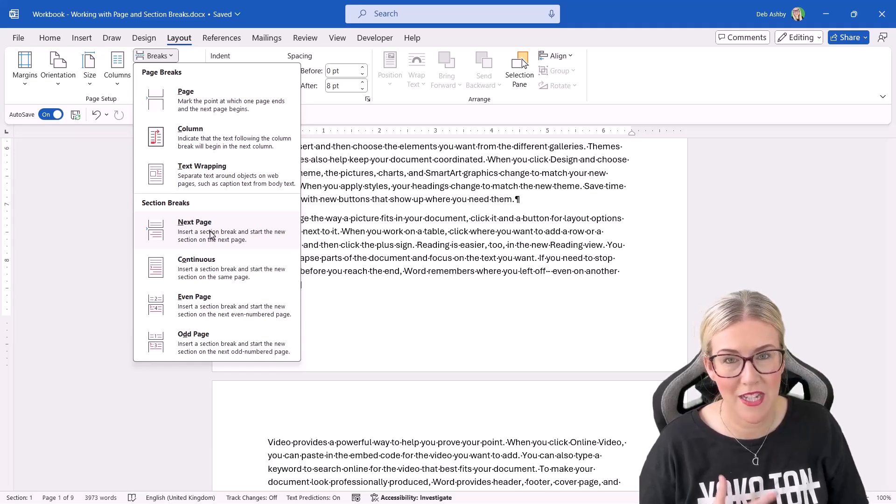
pyautogui.click(211, 270)
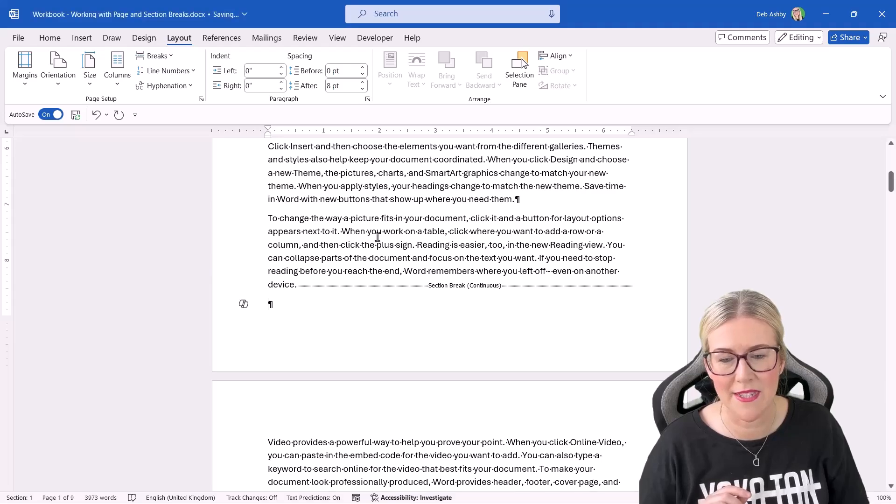
# Check the section number of page 2's text and review the pages on both sides of the section break.
pyautogui.scroll(-2, 382, 219)
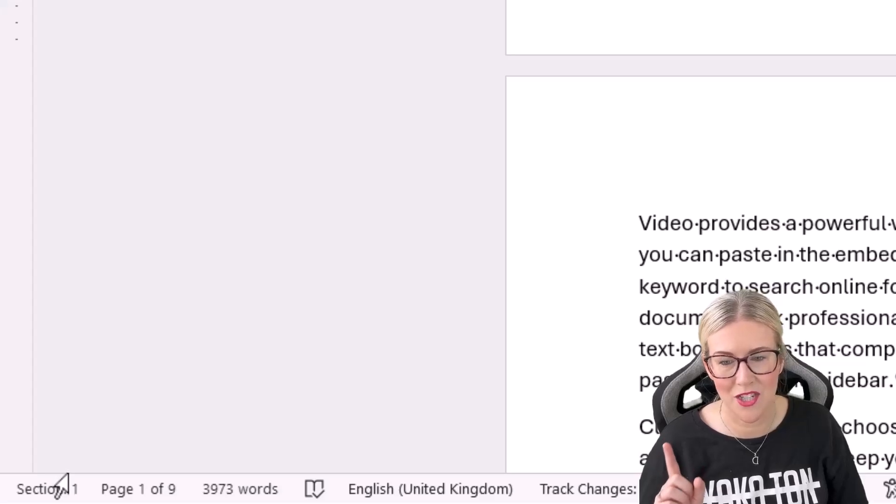
pyautogui.scroll(-6, 672, 128)
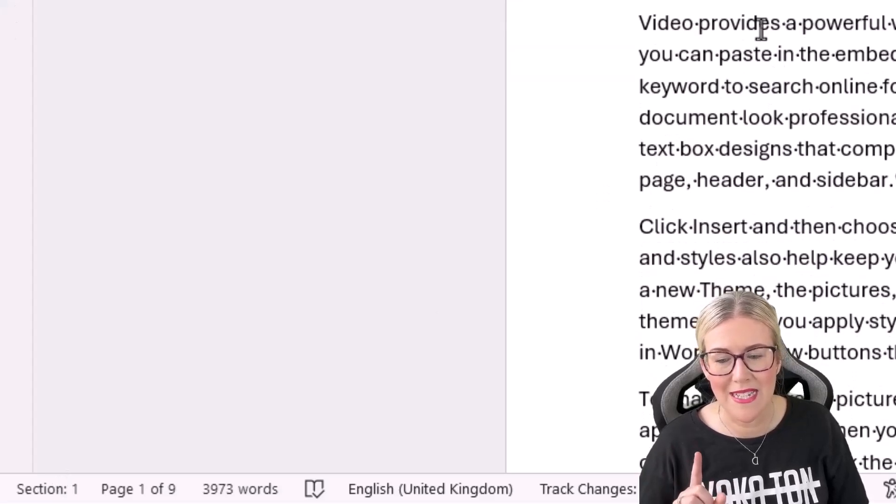
pyautogui.click(761, 29)
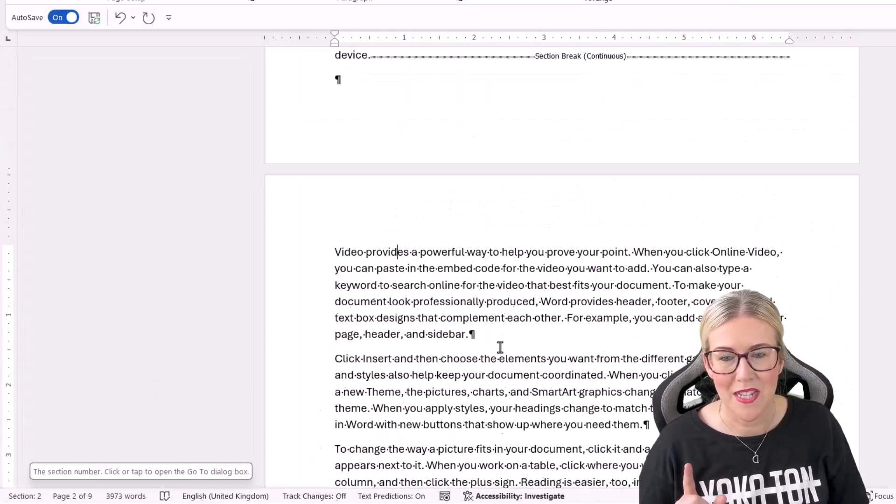
pyautogui.scroll(8, 401, 373)
pyautogui.scroll(3, 448, 290)
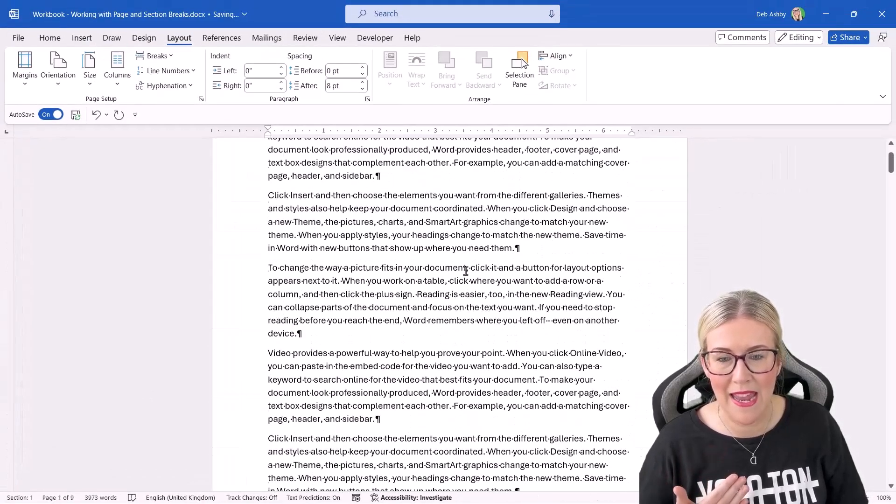
pyautogui.scroll(-12, 465, 271)
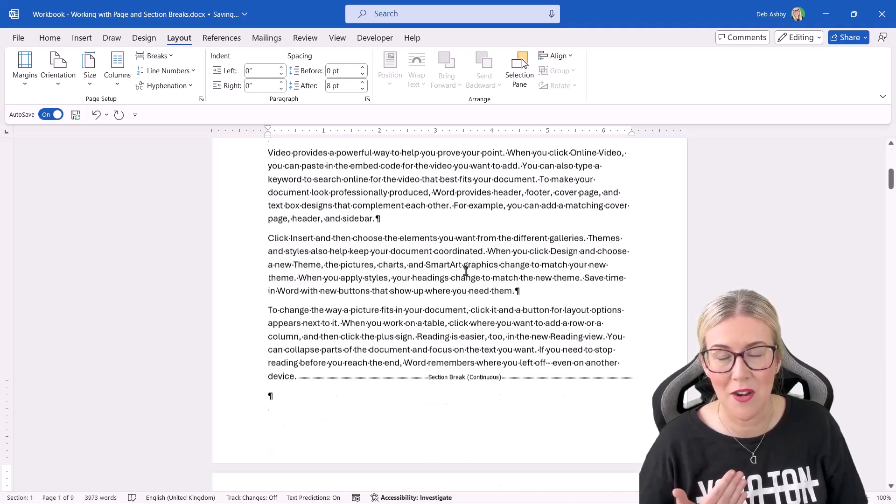
pyautogui.scroll(3, 465, 271)
pyautogui.scroll(-2, 465, 270)
# Set the section starting on page 2 to Landscape and check which pages are affected.
pyautogui.click(376, 272)
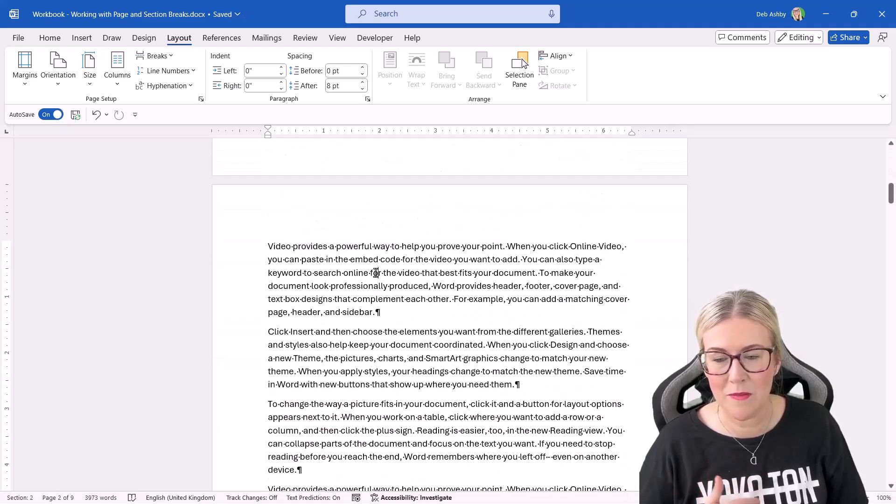
pyautogui.click(58, 77)
pyautogui.click(70, 138)
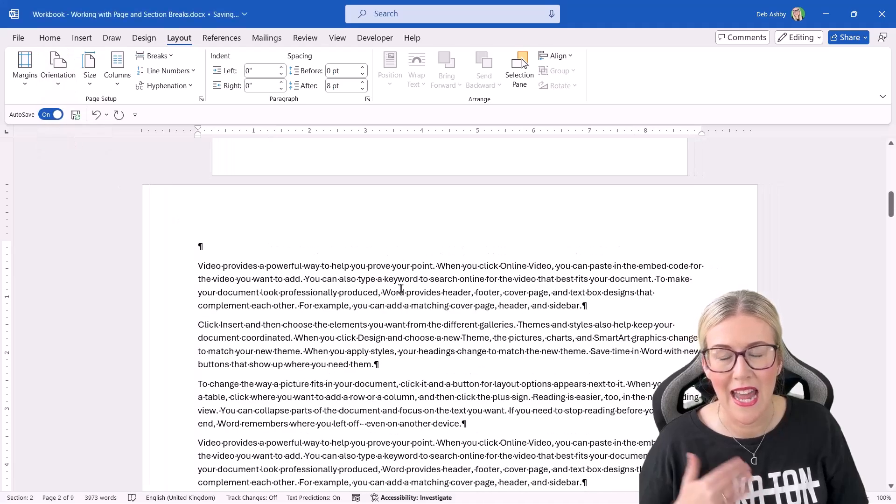
pyautogui.scroll(1, 401, 288)
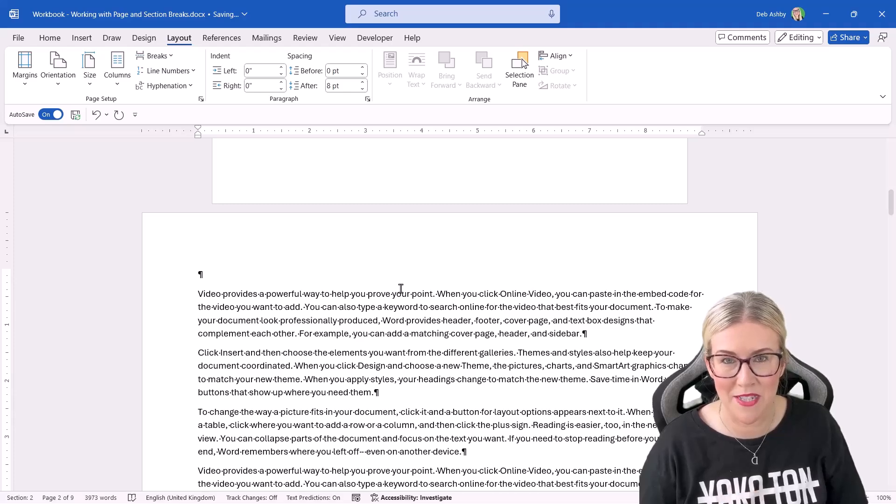
pyautogui.scroll(6, 400, 288)
pyautogui.scroll(-5, 400, 288)
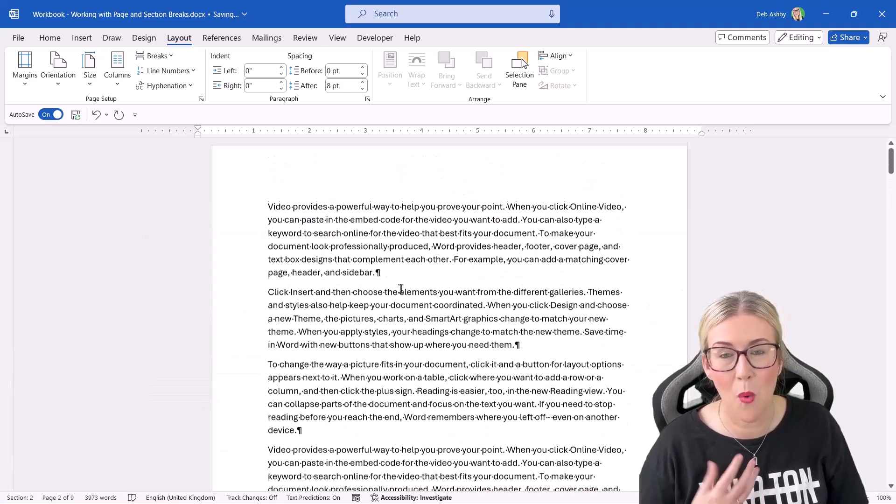
pyautogui.scroll(-10, 401, 288)
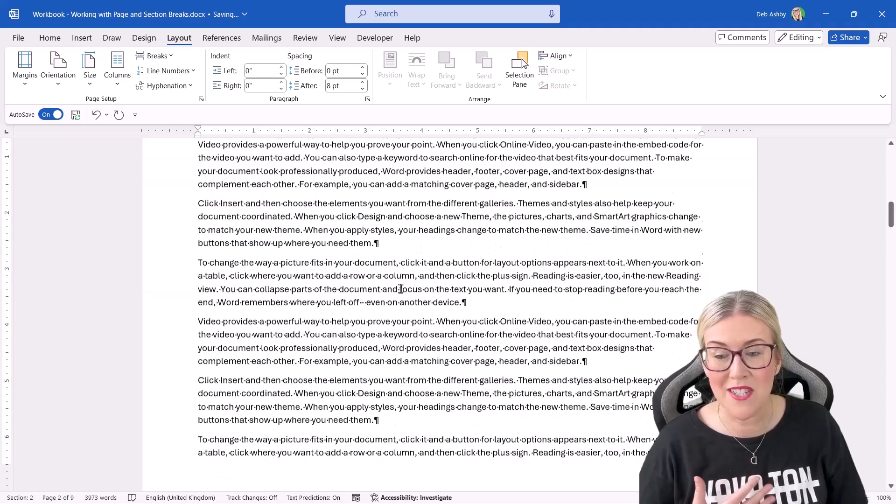
pyautogui.scroll(-8, 401, 288)
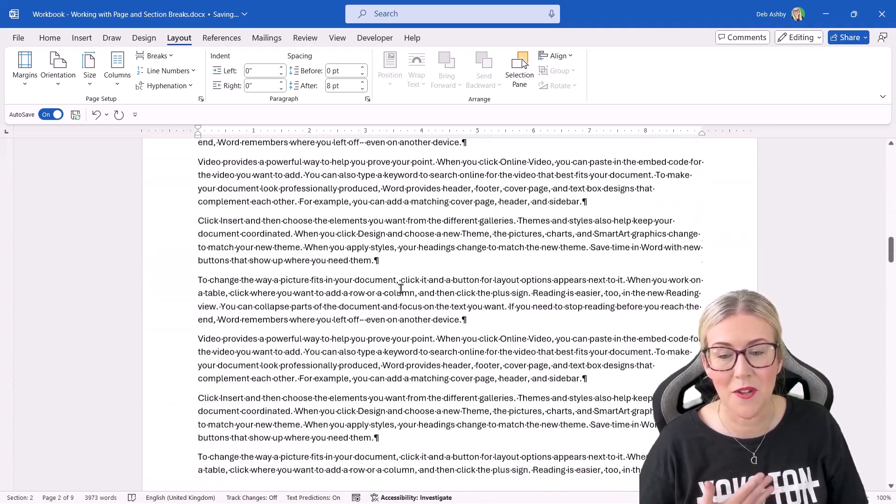
pyautogui.scroll(15, 400, 288)
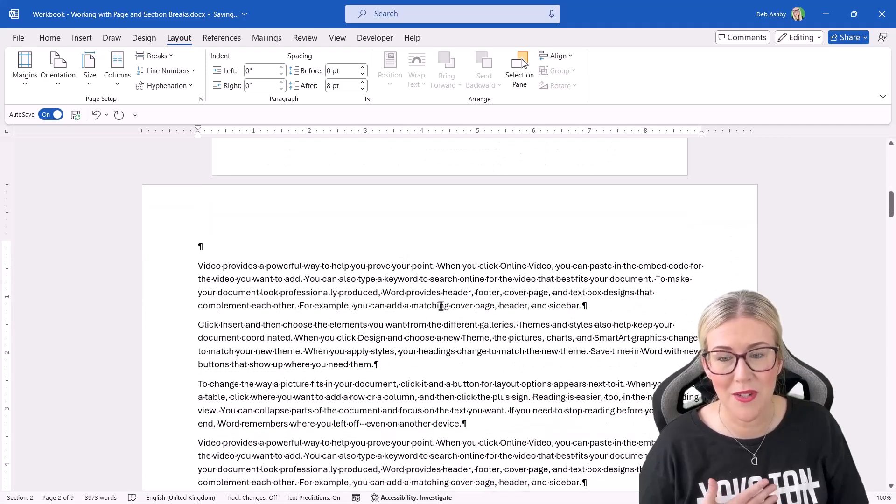
# Insert a Continuous section break at the end of the last line on page 2.
pyautogui.scroll(-10, 441, 306)
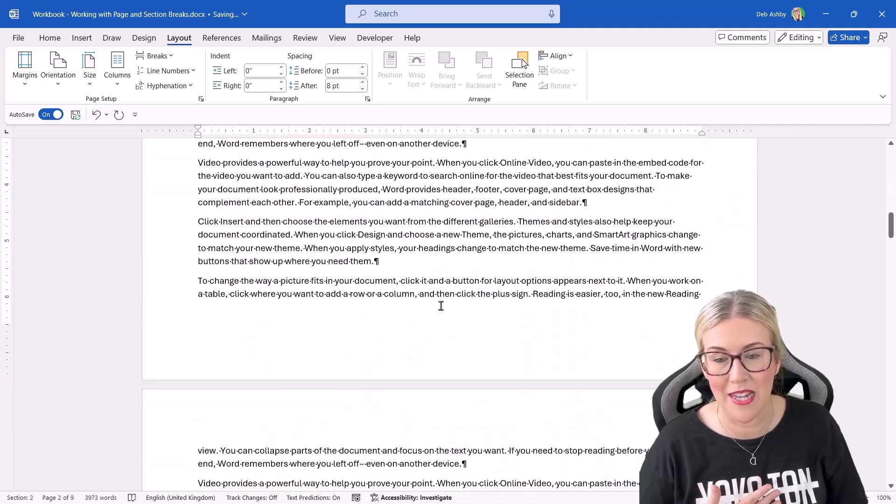
pyautogui.scroll(-1, 441, 306)
pyautogui.click(707, 263)
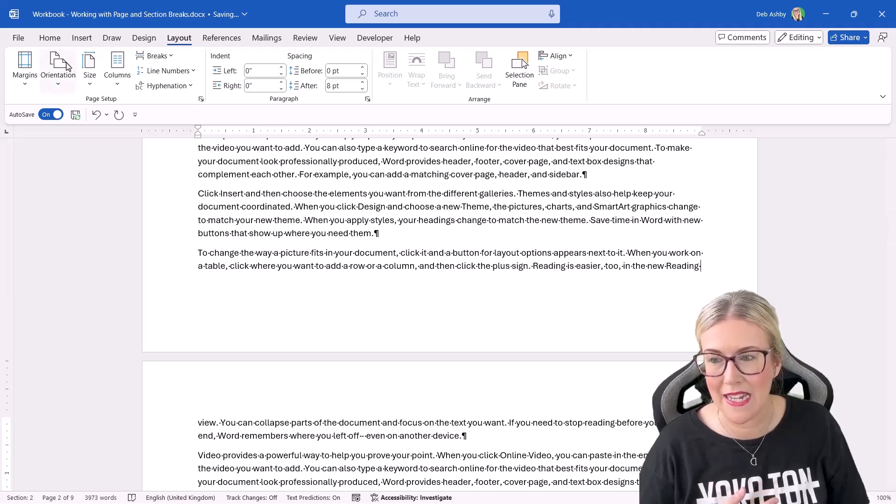
pyautogui.click(172, 57)
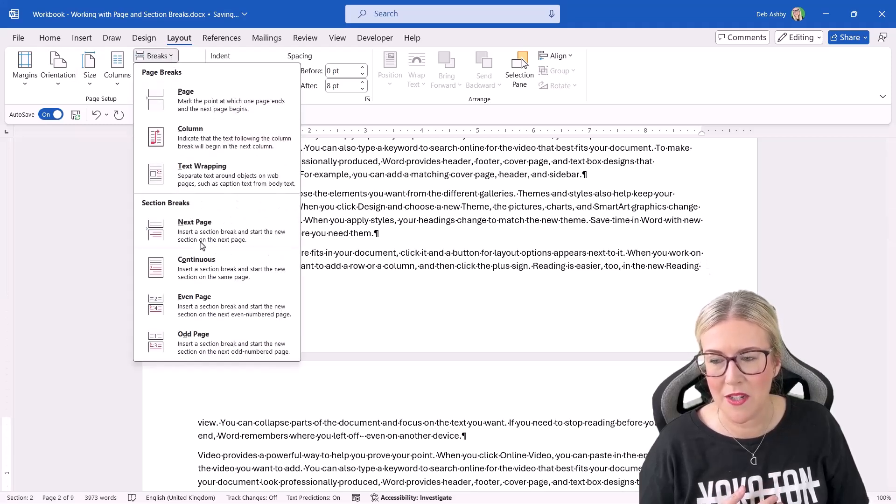
pyautogui.click(203, 271)
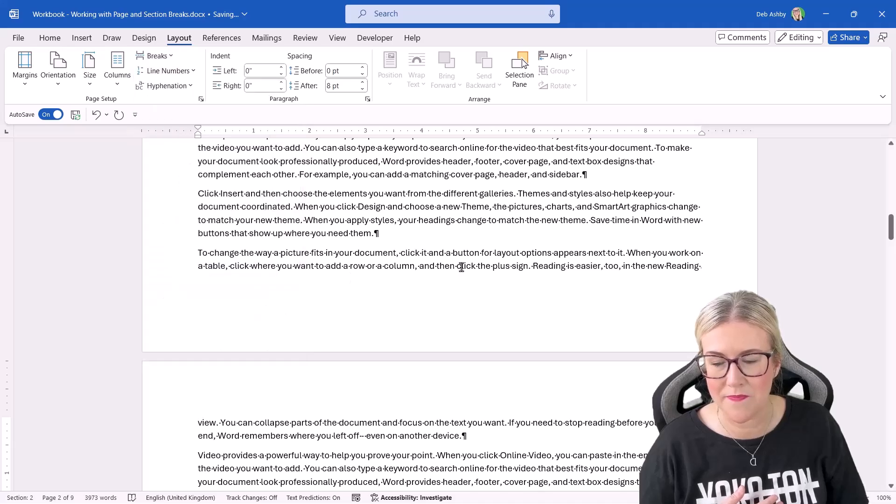
# Set the section starting on page 3 to Portrait and review the orientation of the pages around it.
pyautogui.scroll(-6, 461, 267)
pyautogui.click(368, 300)
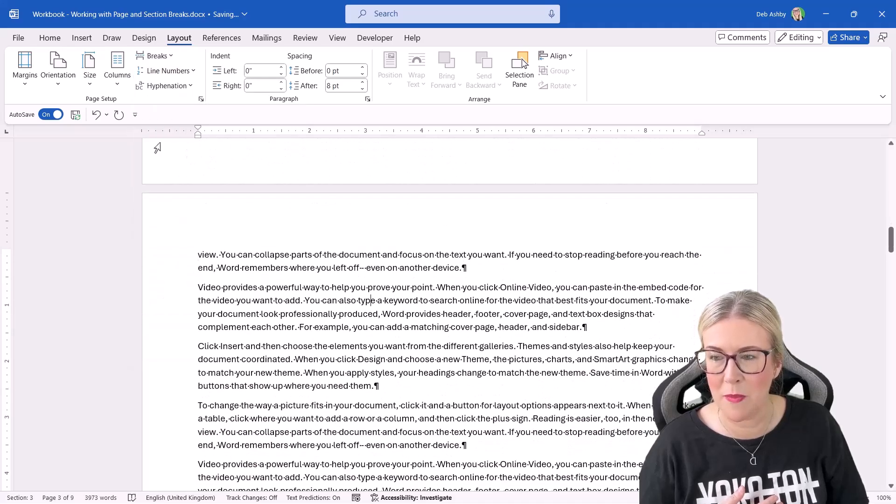
pyautogui.click(58, 70)
pyautogui.click(81, 111)
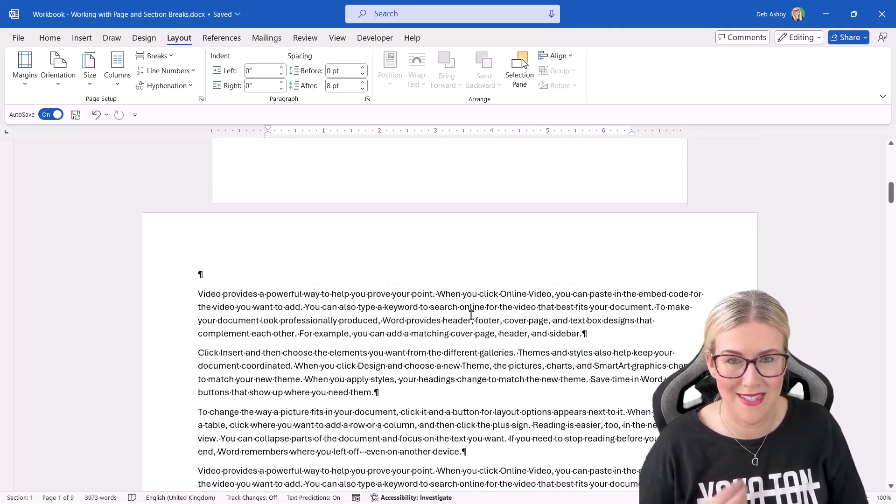
pyautogui.scroll(-10, 458, 243)
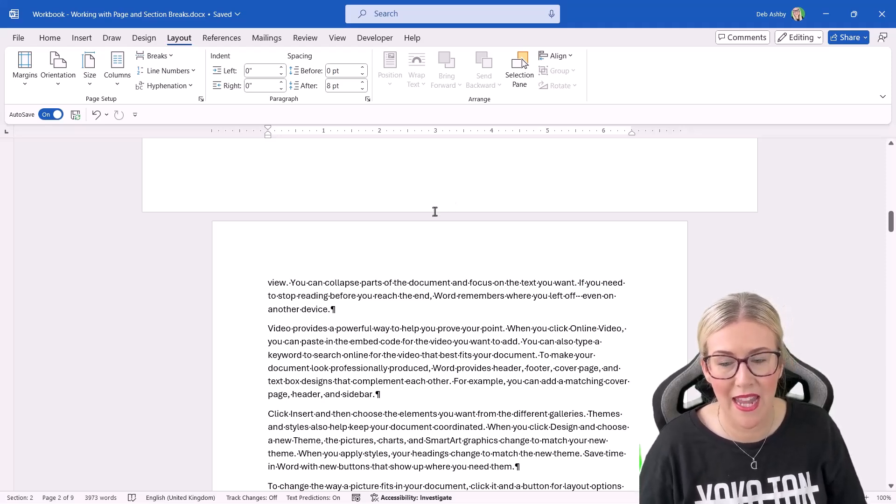
pyautogui.scroll(-3, 413, 286)
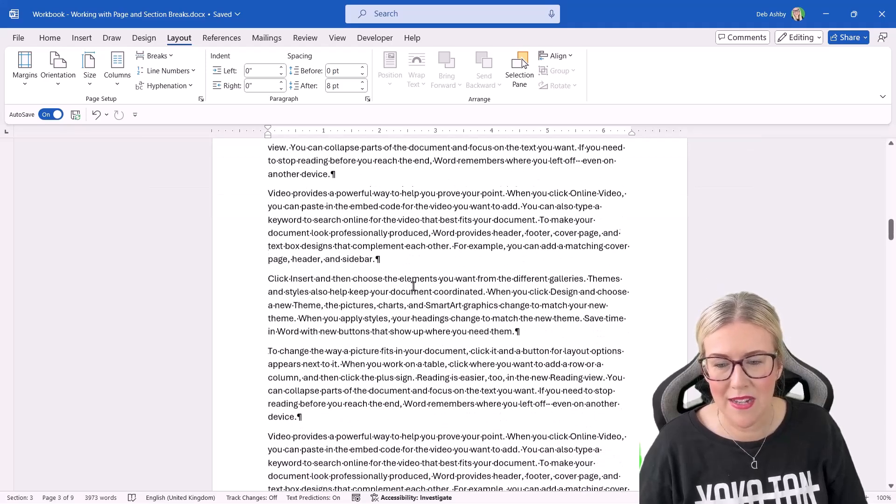
# Insert a Next Page section break after page 3's paragraph ending "cover page, header, and sidebar.".
pyautogui.scroll(1, 397, 263)
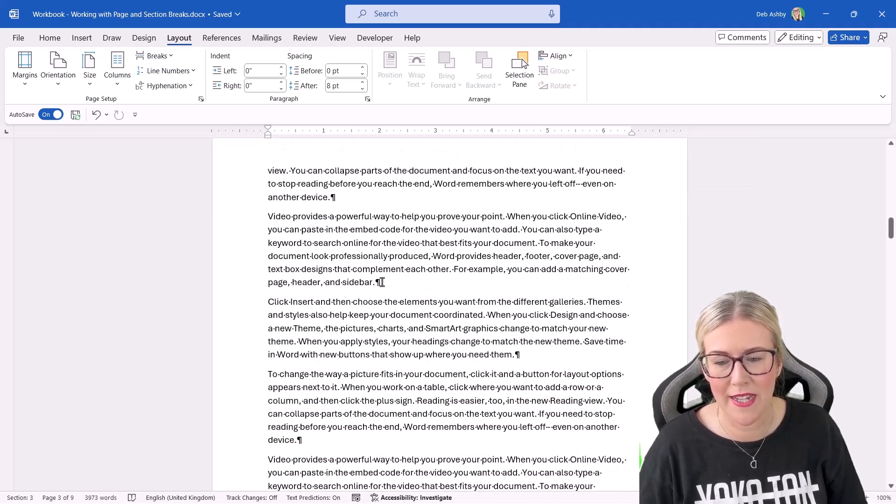
pyautogui.click(381, 282)
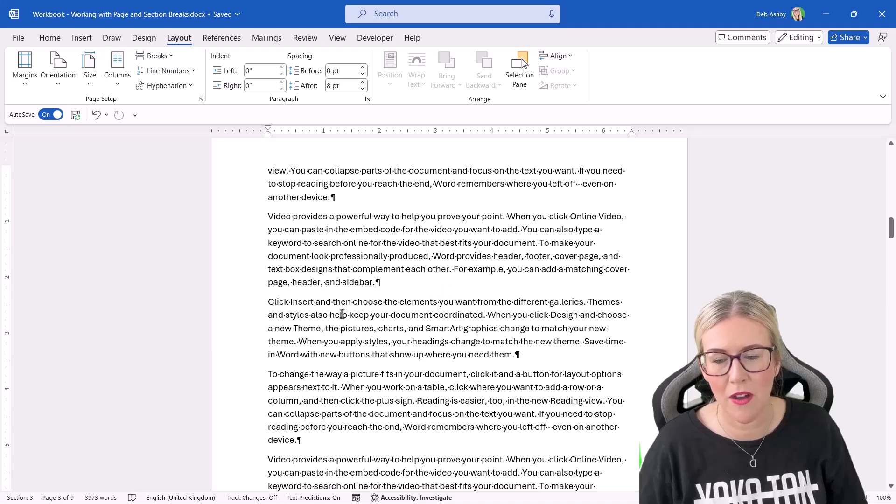
pyautogui.scroll(-2, 342, 314)
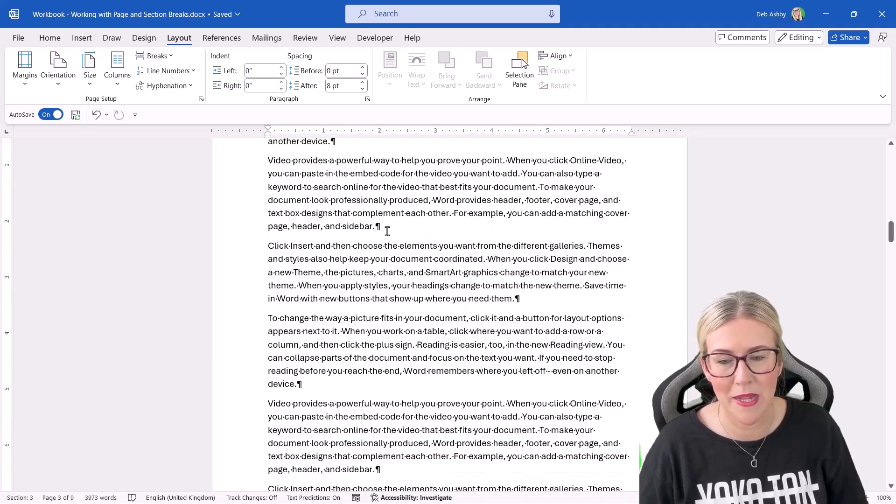
pyautogui.scroll(1, 387, 231)
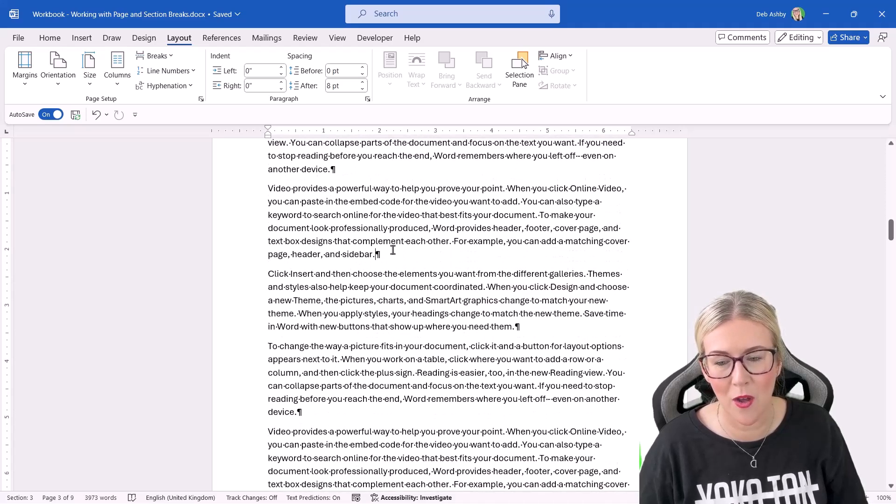
pyautogui.click(171, 57)
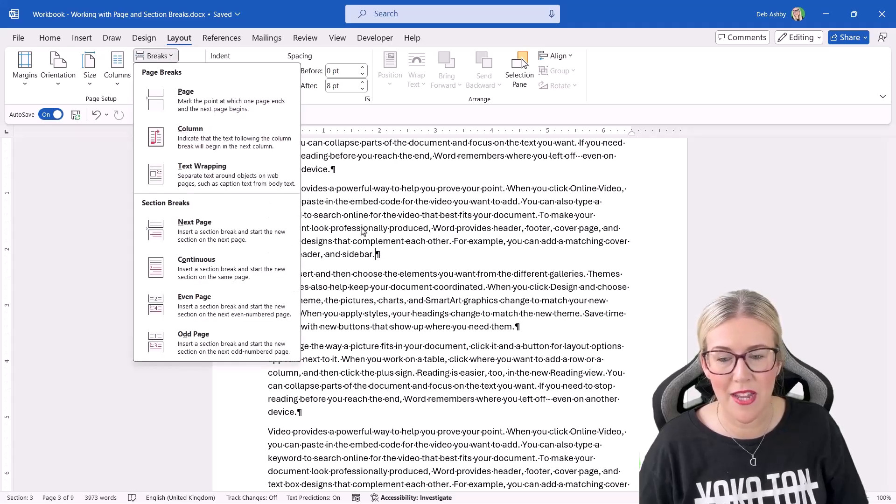
pyautogui.click(198, 235)
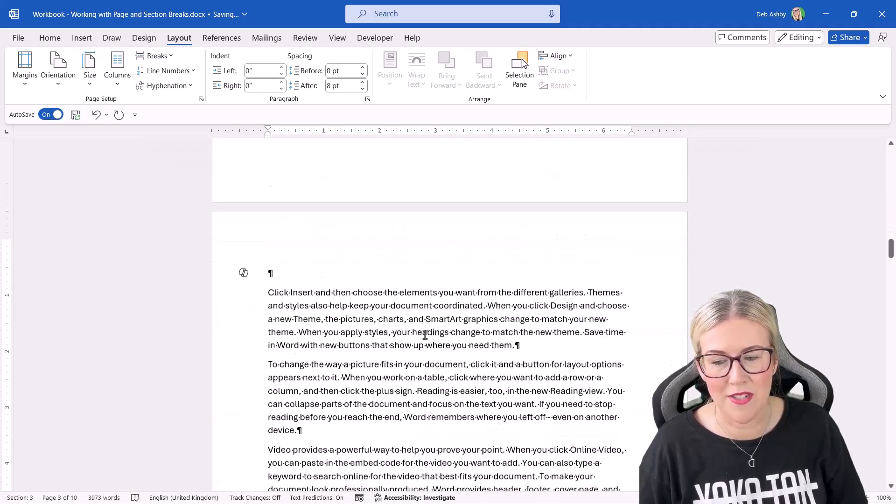
# Format the new section starting on page 4 in two columns and check which pages are affected.
pyautogui.click(348, 272)
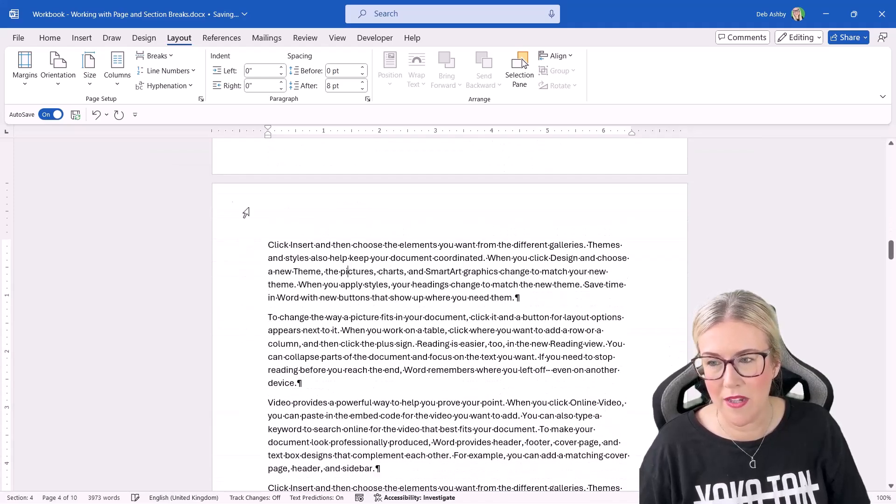
pyautogui.click(119, 83)
pyautogui.click(142, 138)
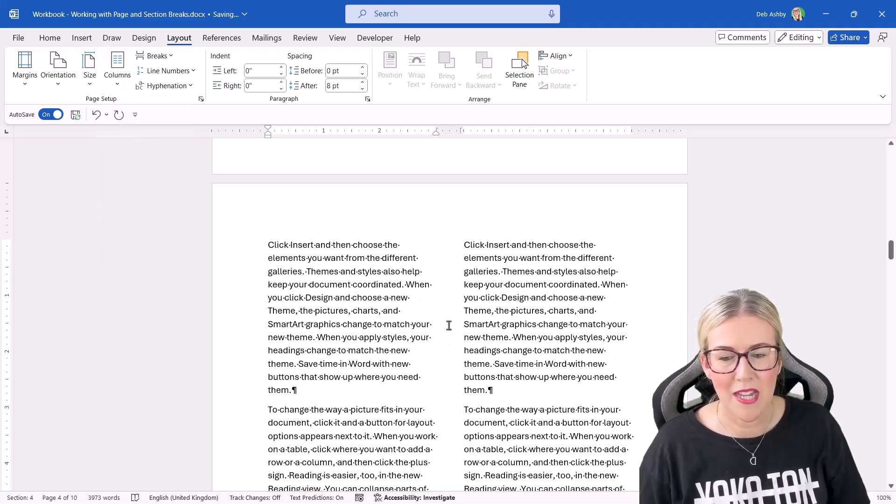
pyautogui.scroll(-5, 461, 295)
pyautogui.scroll(7, 461, 295)
pyautogui.scroll(-5, 460, 295)
pyautogui.scroll(4, 460, 295)
pyautogui.scroll(-5, 460, 295)
pyautogui.scroll(10, 461, 295)
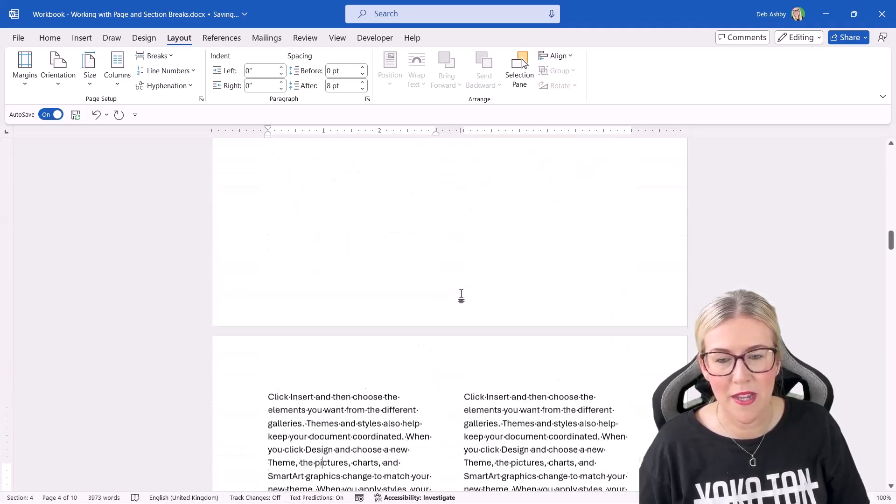
pyautogui.scroll(5, 461, 295)
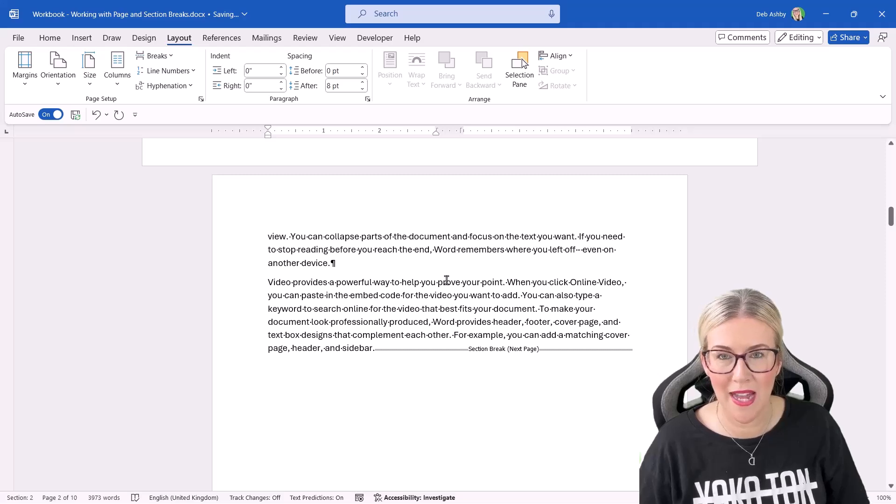
pyautogui.hotkey('ctrl', 'Home')
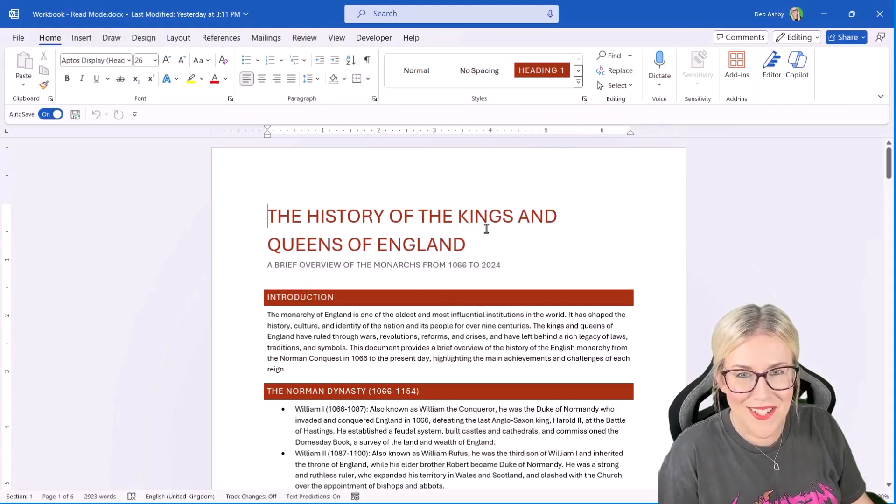
# Switch the document to Read Mode.
pyautogui.click(508, 221)
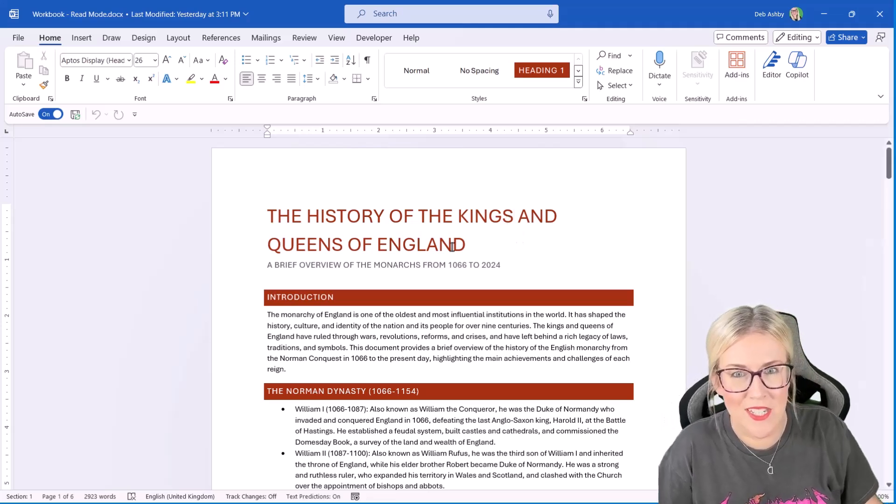
pyautogui.click(491, 242)
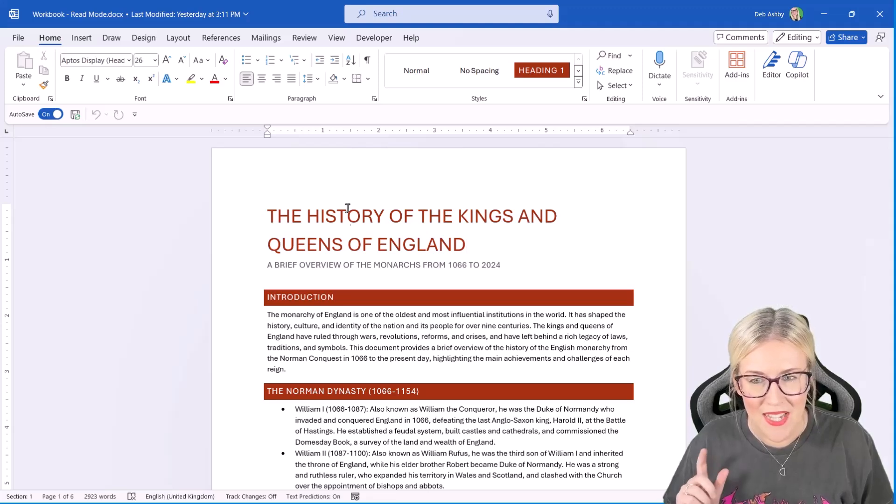
pyautogui.click(336, 42)
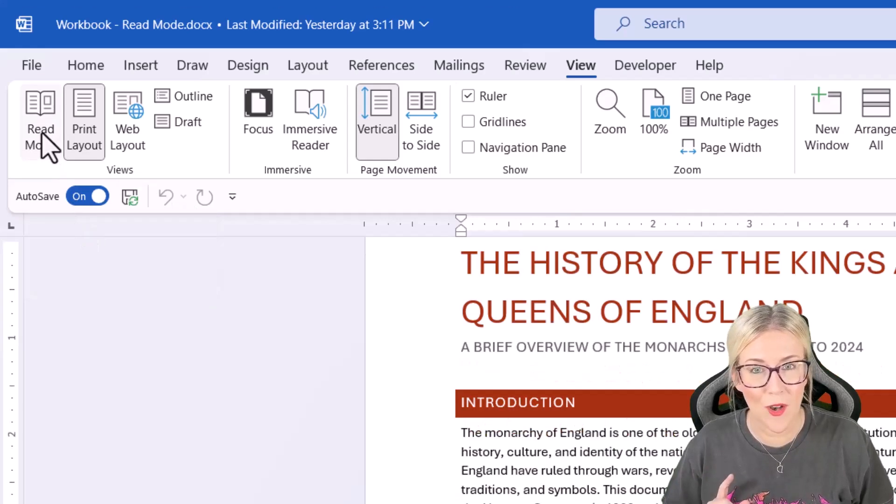
pyautogui.click(42, 136)
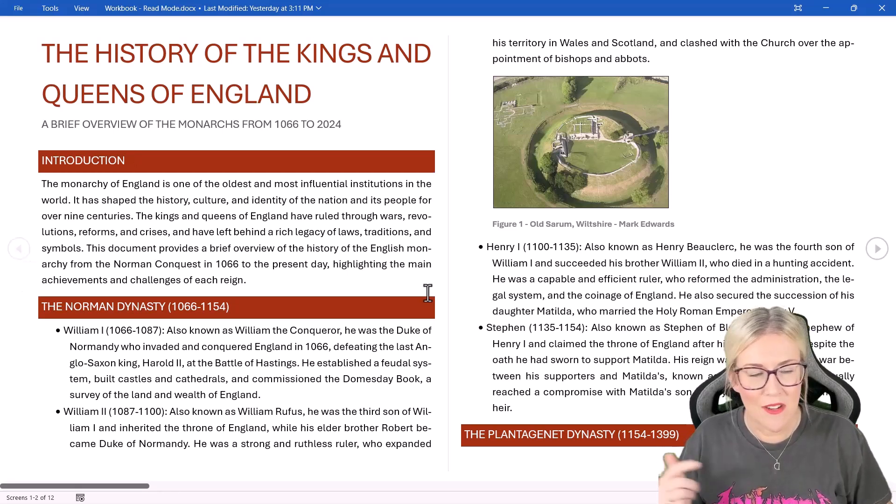
# Page forward and back through the document's reading screens, returning to the first two screens.
pyautogui.click(879, 250)
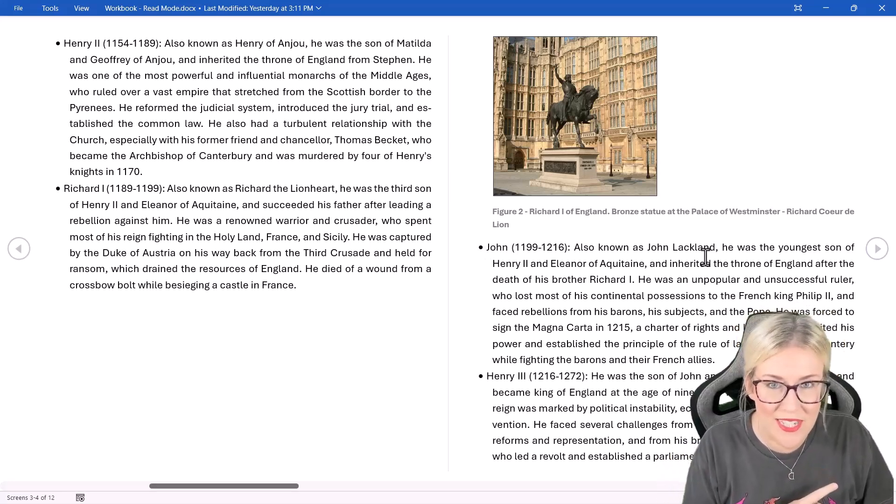
pyautogui.click(877, 252)
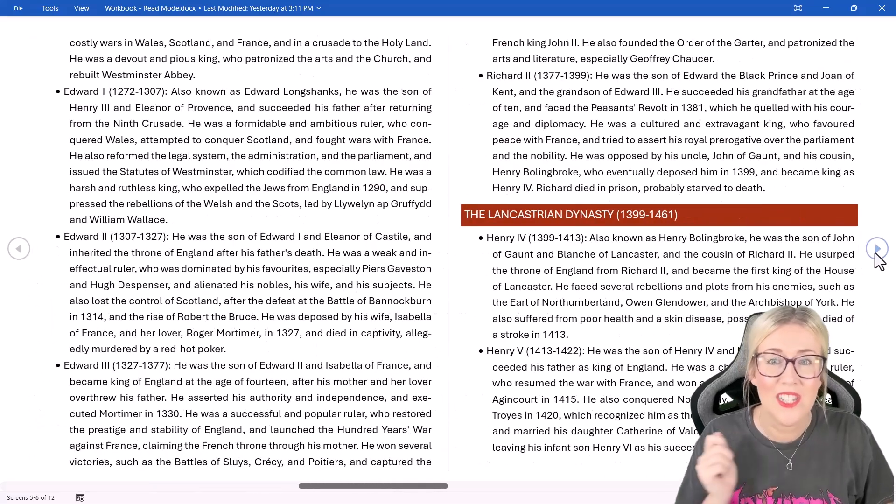
pyautogui.click(19, 249)
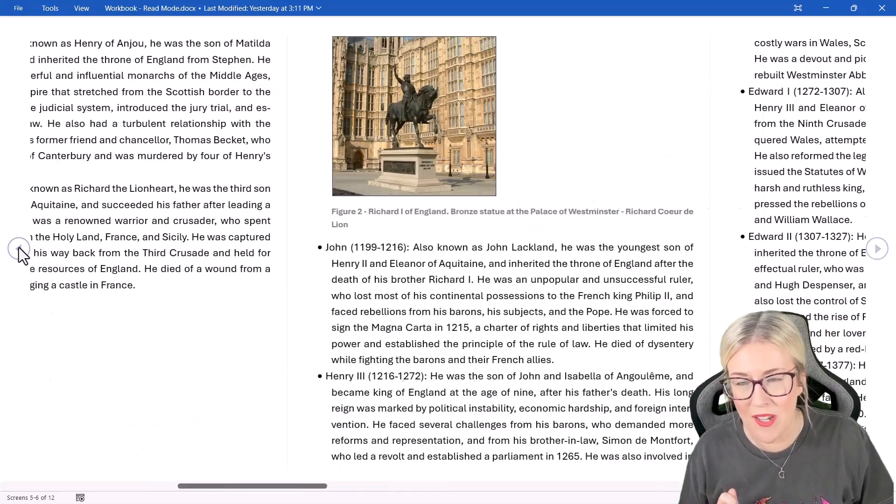
pyautogui.click(19, 249)
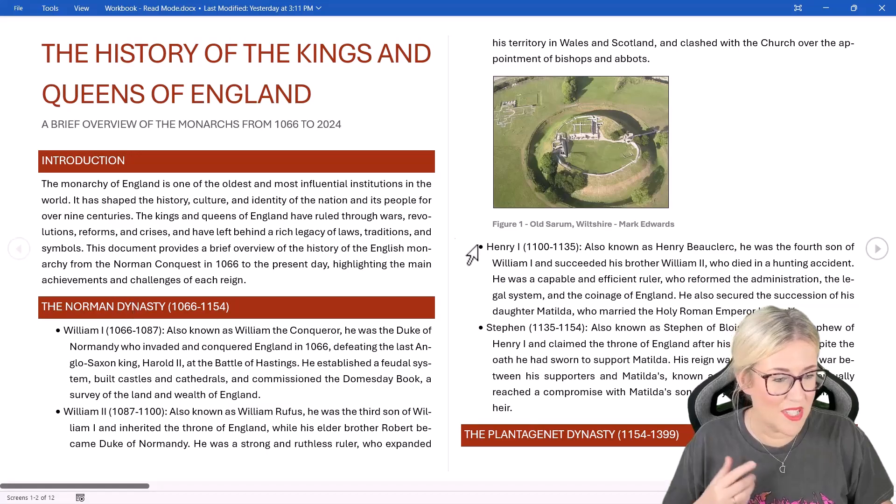
pyautogui.press('Right')
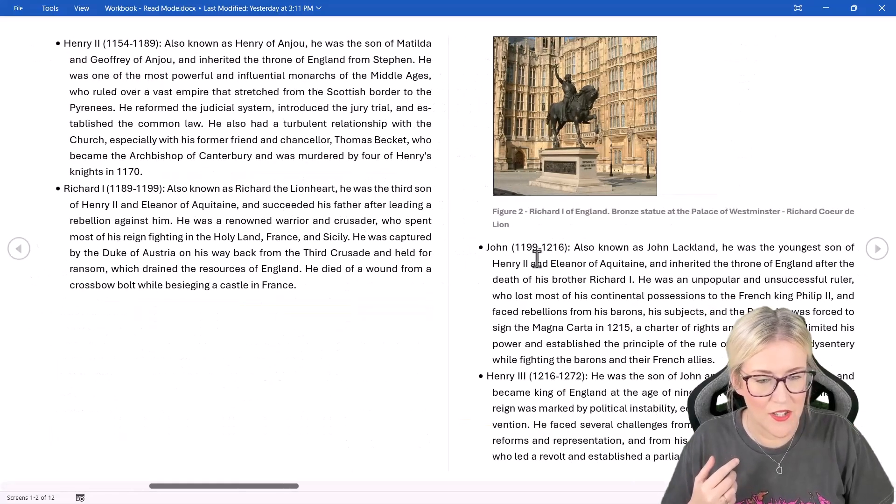
pyautogui.press('Left')
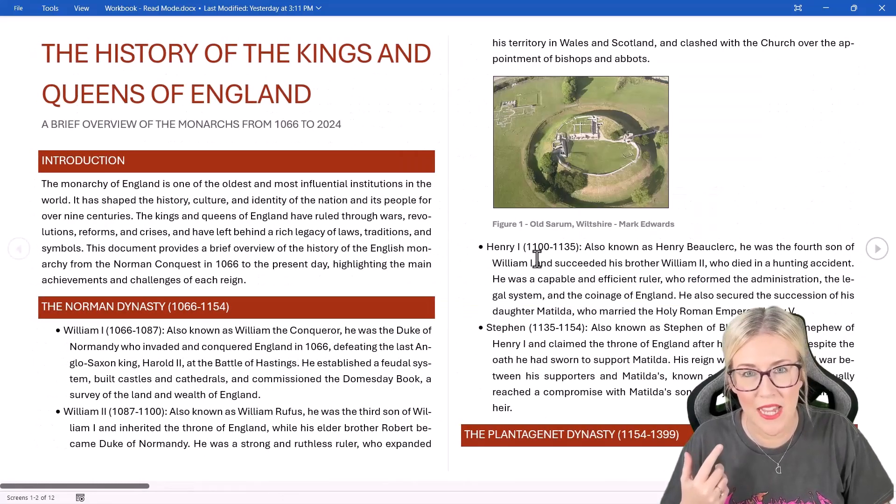
pyautogui.press('Right')
pyautogui.press('Right')
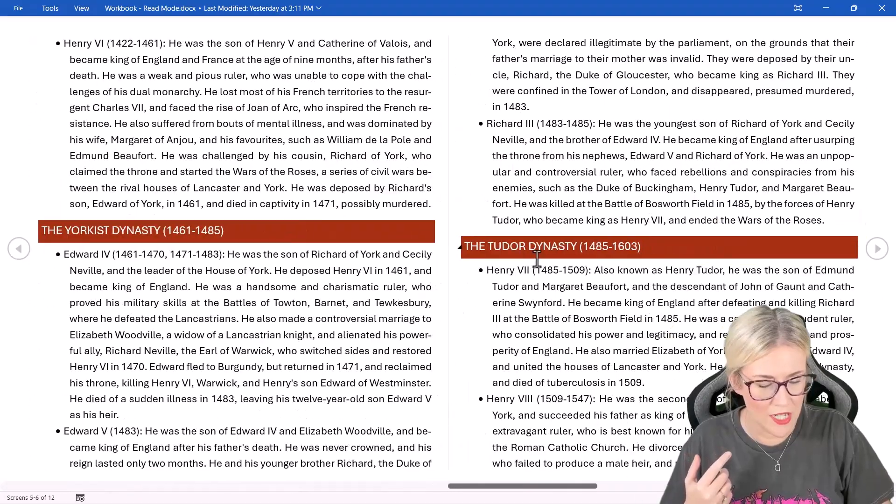
pyautogui.press('Left')
pyautogui.press('Left')
pyautogui.press('Left')
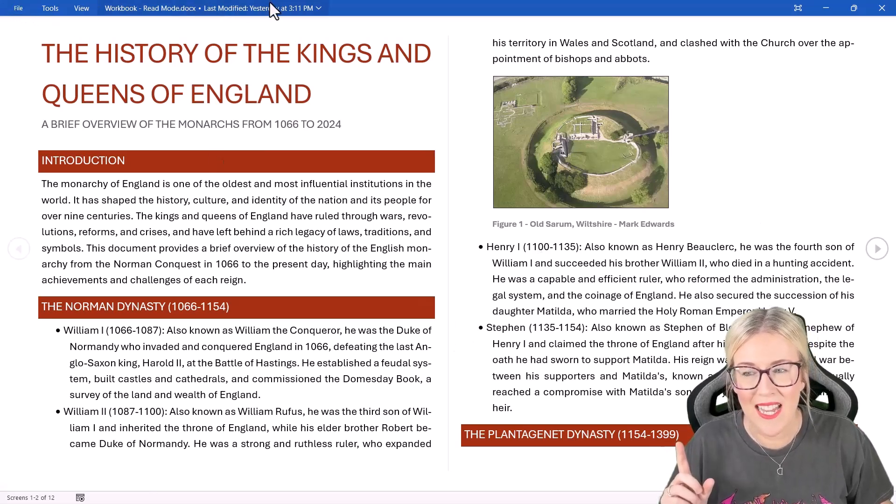
# Find the word "English" in the document, view its third and first occurrences, and close the search.
pyautogui.click(50, 10)
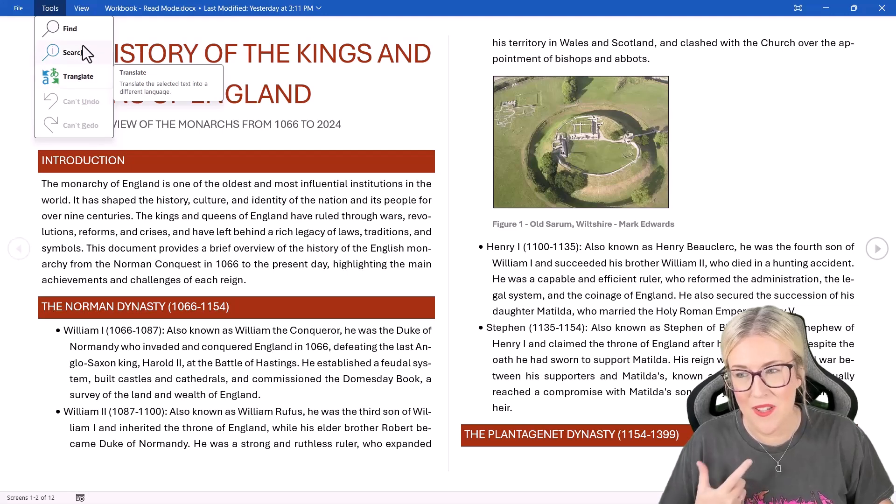
pyautogui.click(83, 32)
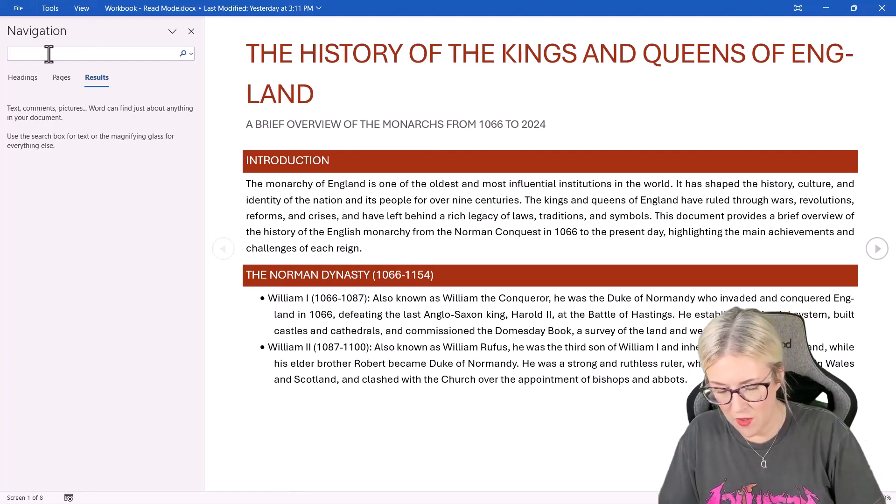
pyautogui.write('English')
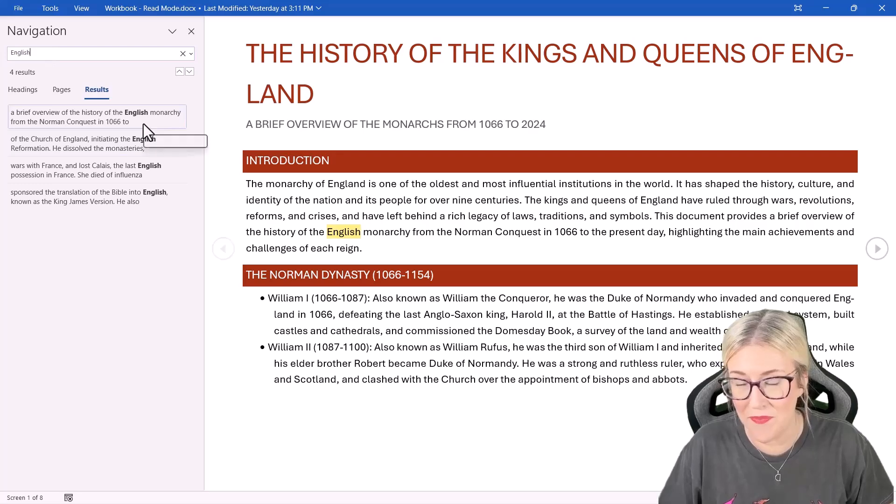
pyautogui.click(117, 169)
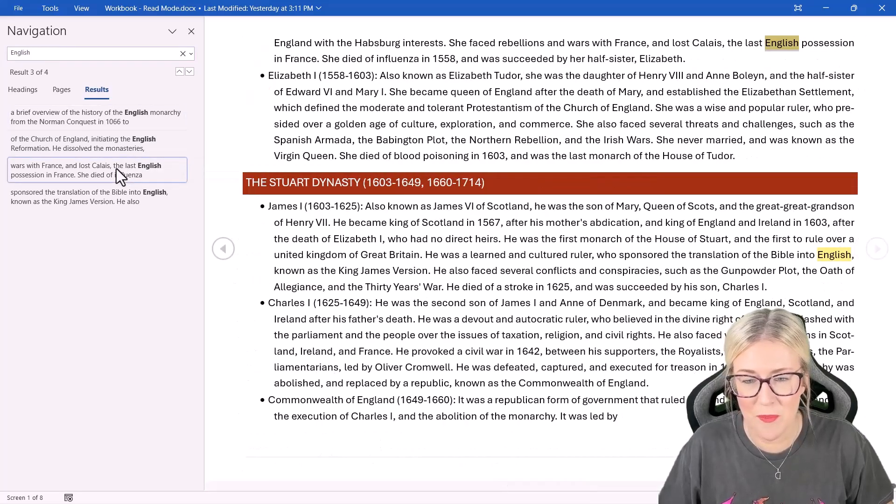
pyautogui.click(102, 118)
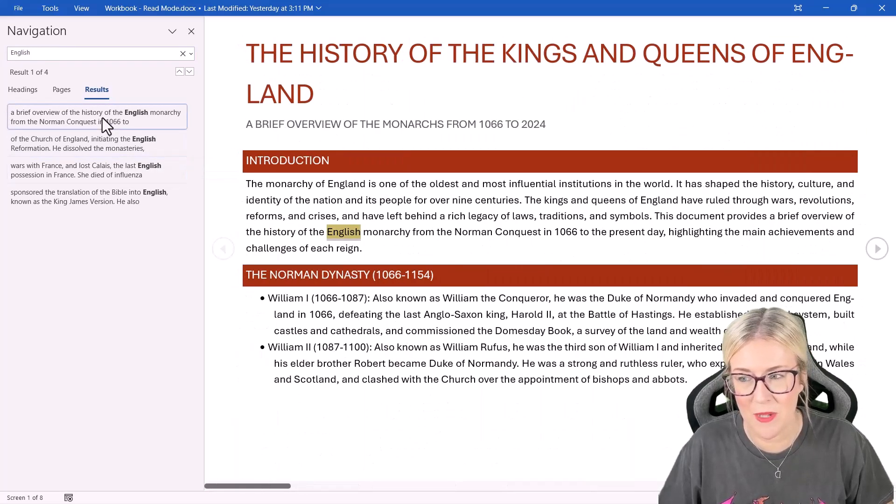
pyautogui.click(191, 32)
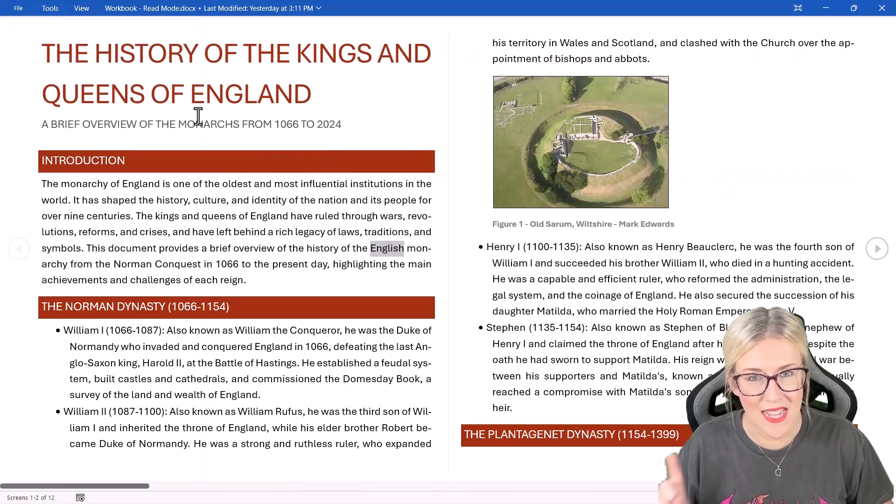
# Return to editing the document in Print Layout and reopen it in Read Mode.
pyautogui.click(82, 12)
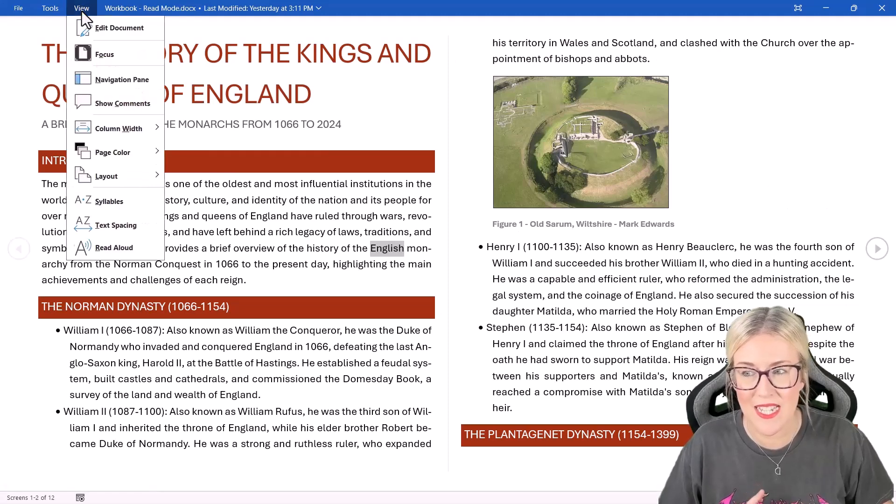
pyautogui.click(115, 28)
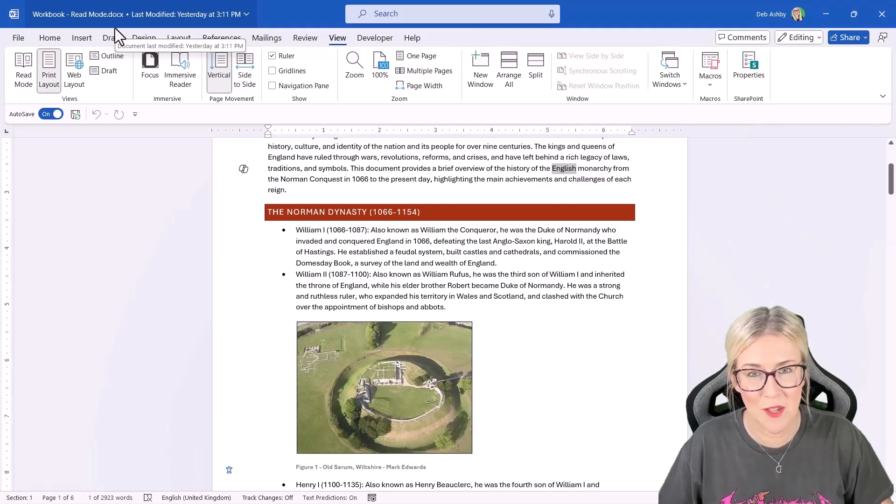
pyautogui.click(22, 73)
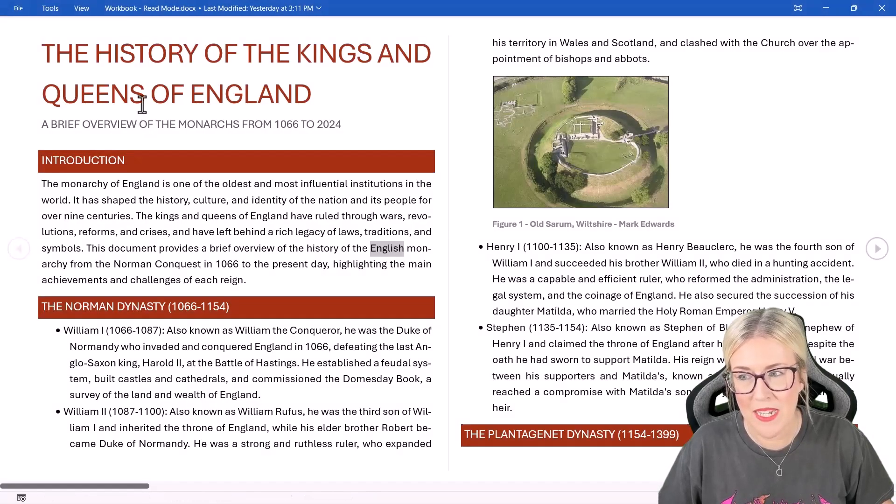
# Show the Read Mode document in Focus view and browse its screens, ending at the beginning.
pyautogui.click(82, 12)
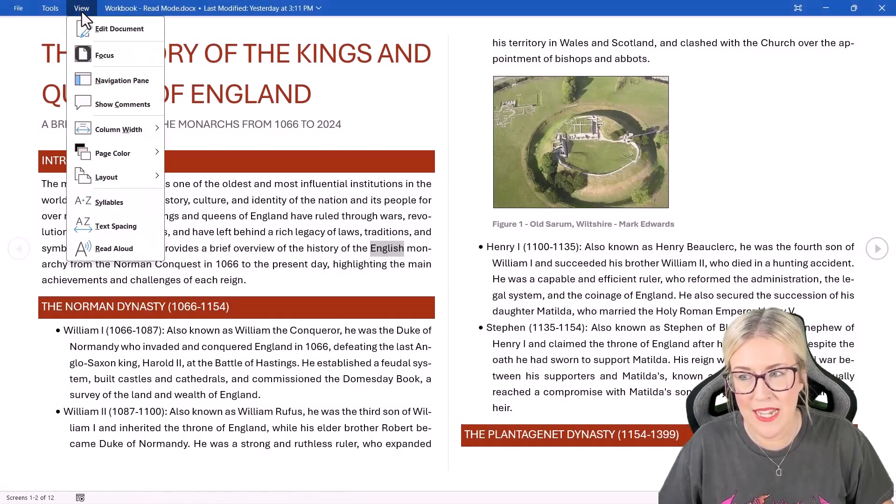
pyautogui.click(107, 55)
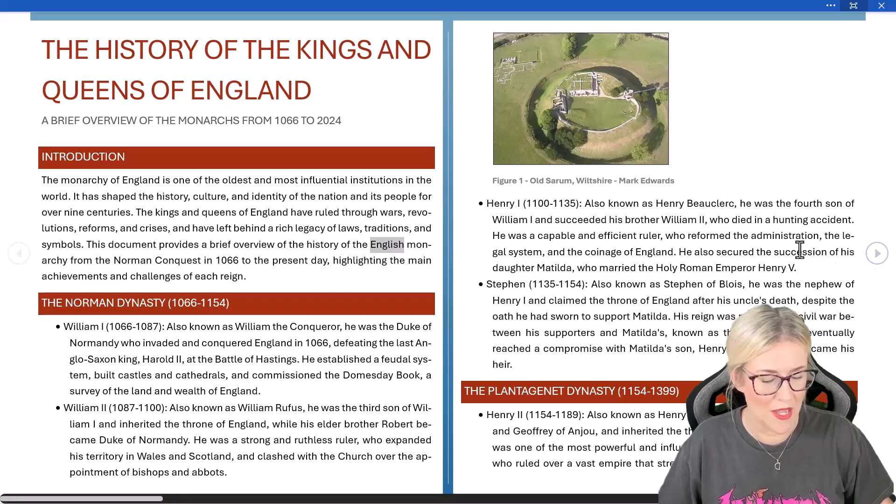
pyautogui.scroll(-2, 800, 250)
pyautogui.scroll(-2, 800, 249)
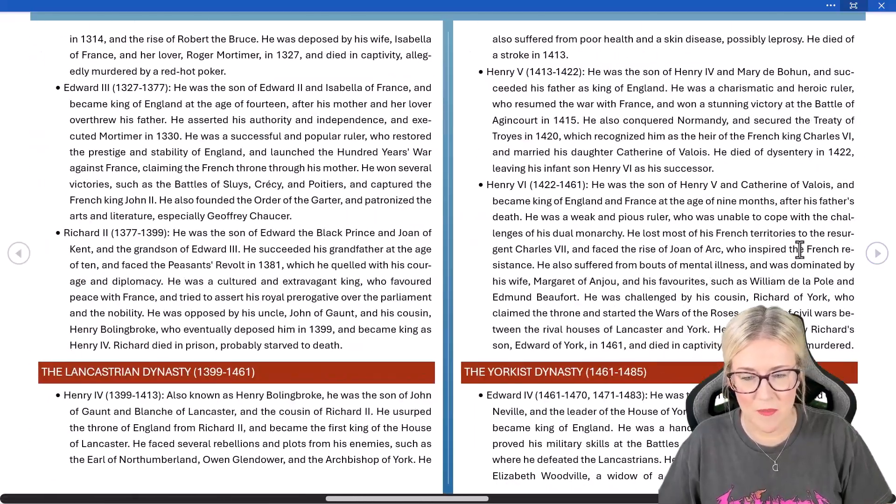
pyautogui.scroll(-2, 799, 250)
pyautogui.scroll(4, 800, 250)
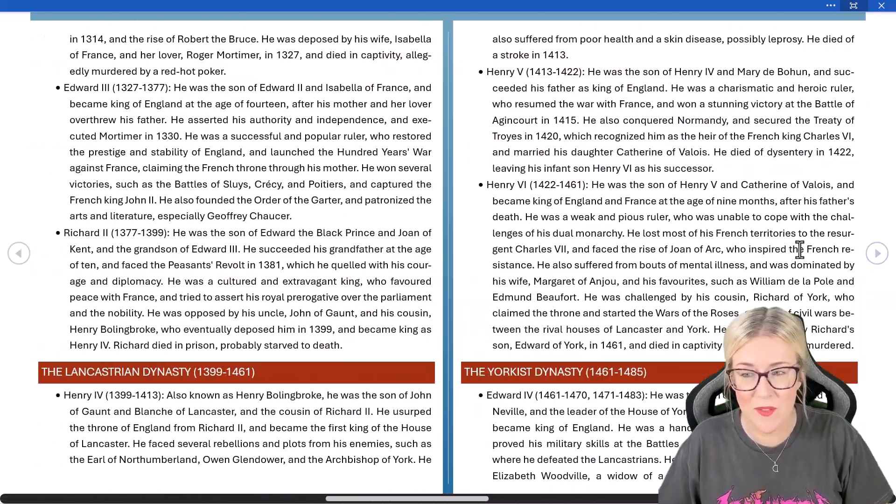
pyautogui.scroll(2, 799, 250)
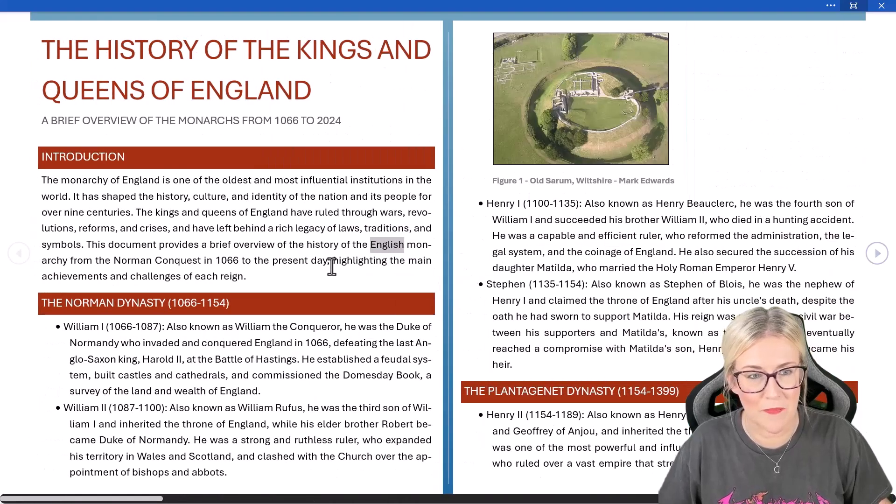
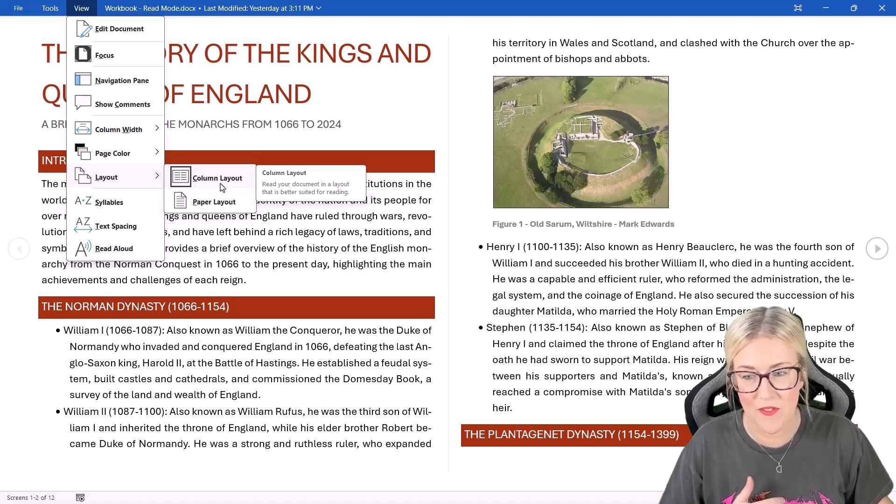
# Show the document in Paper Layout, look over its pages, and restore Column Layout.
pyautogui.click(216, 202)
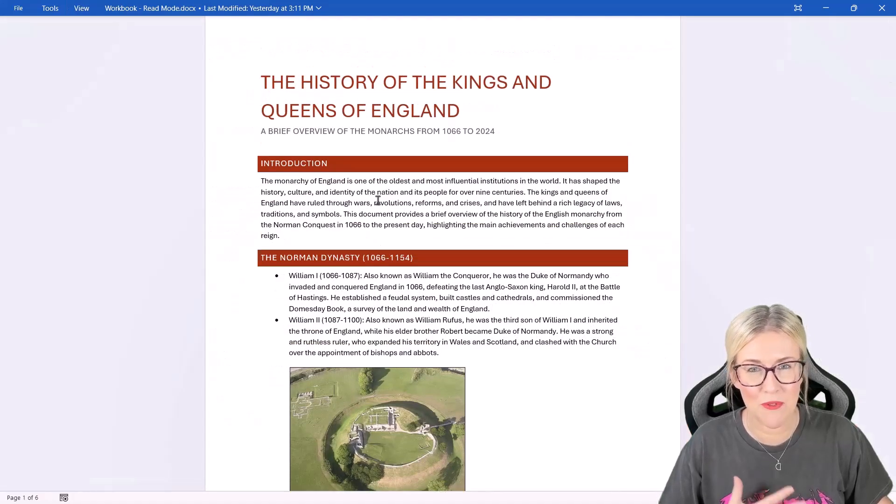
pyautogui.scroll(-3, 378, 200)
pyautogui.scroll(4, 378, 200)
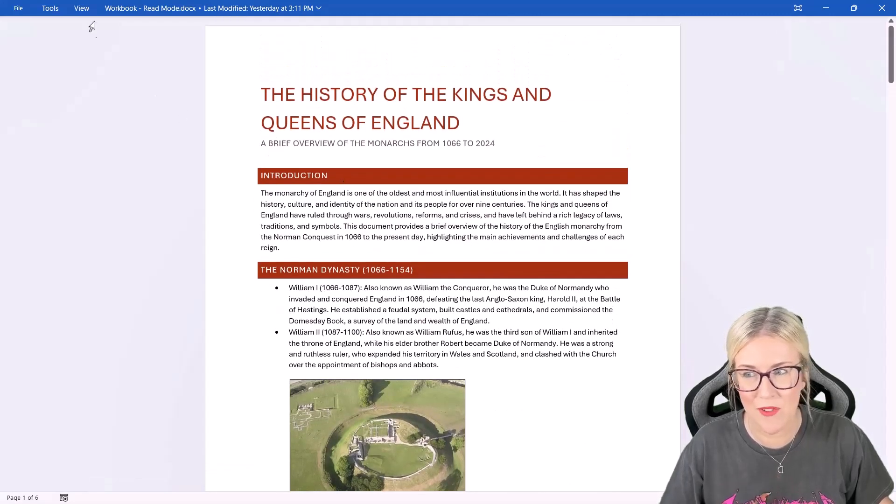
pyautogui.click(81, 8)
pyautogui.moveTo(158, 177)
pyautogui.click(213, 178)
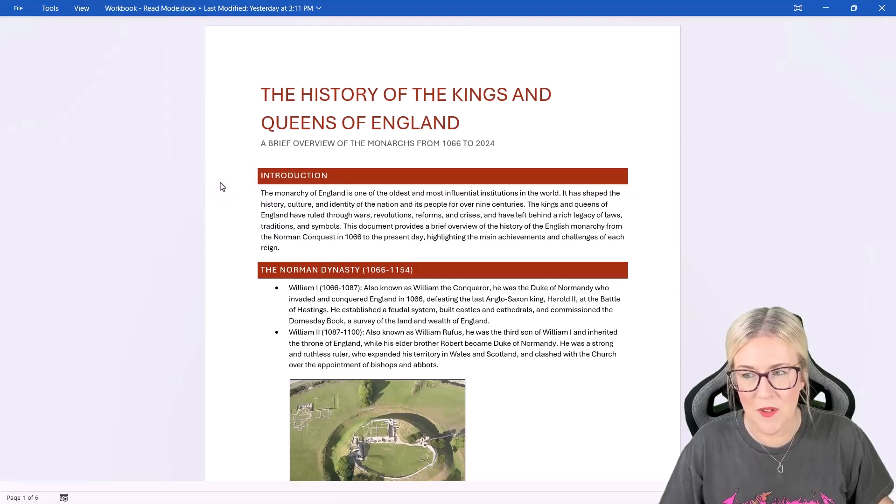
# Turn on Syllables and Text Spacing for the Read Mode text and check the following screens.
pyautogui.click(84, 10)
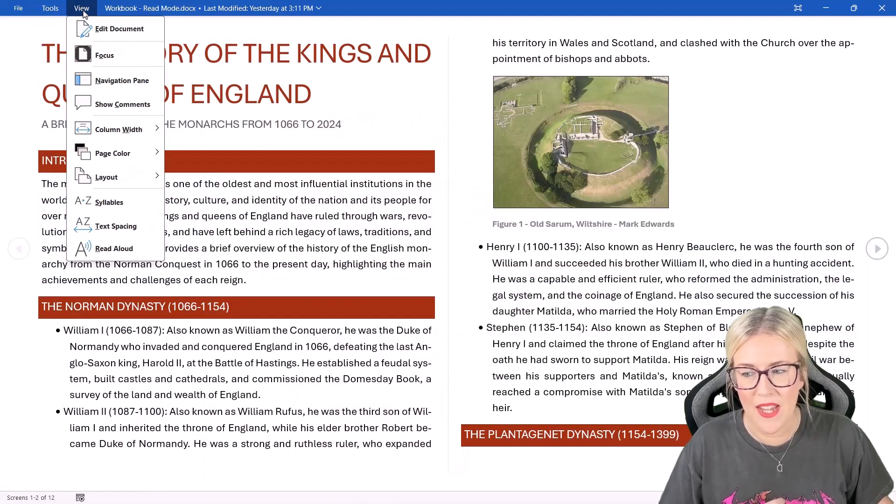
pyautogui.click(110, 202)
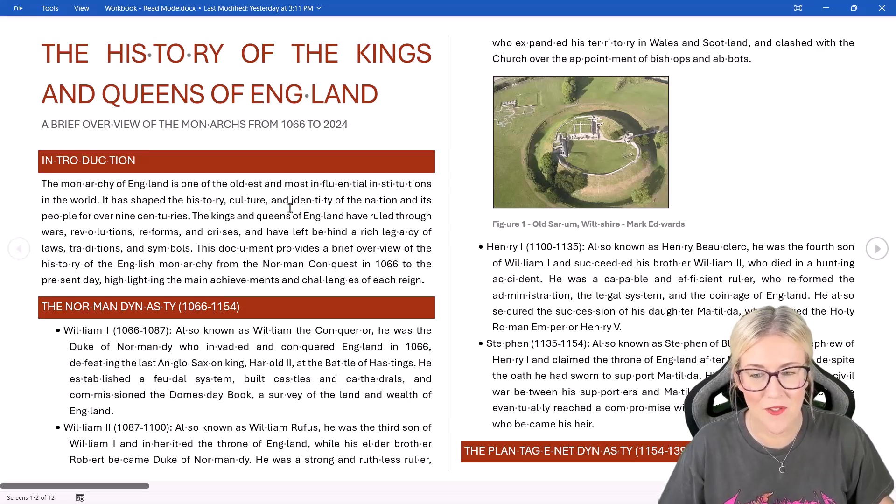
pyautogui.click(81, 13)
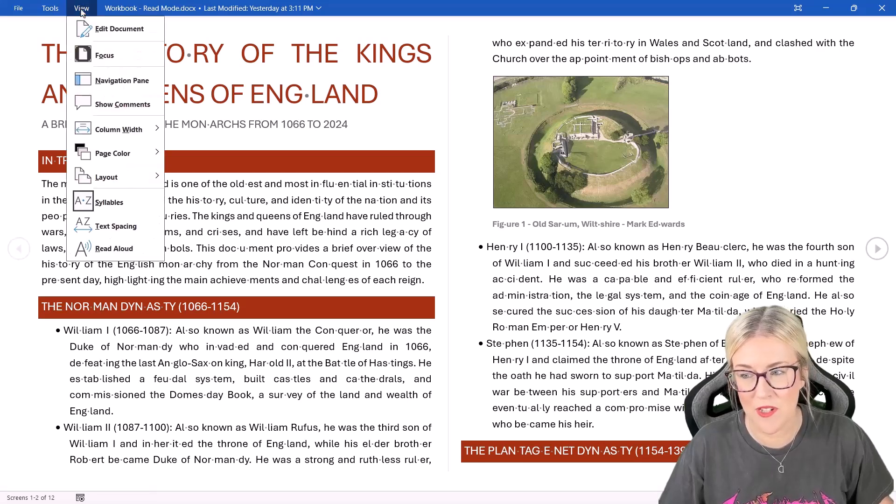
pyautogui.click(113, 227)
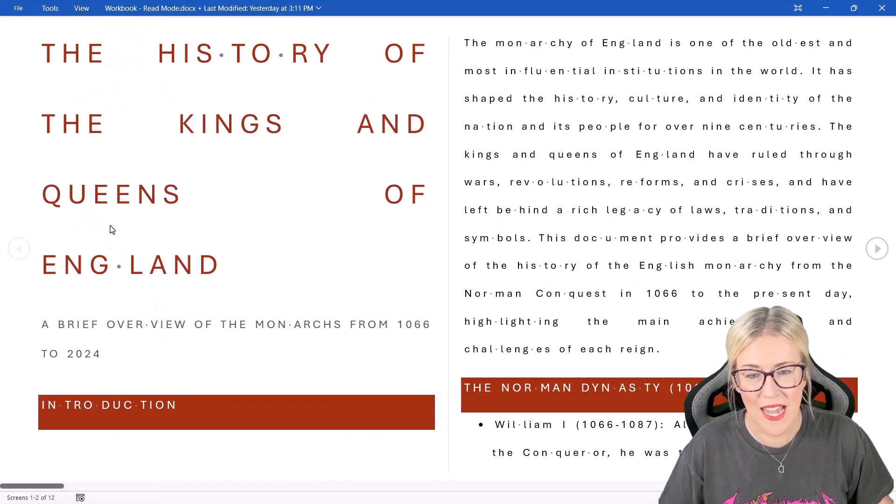
pyautogui.scroll(-2, 496, 240)
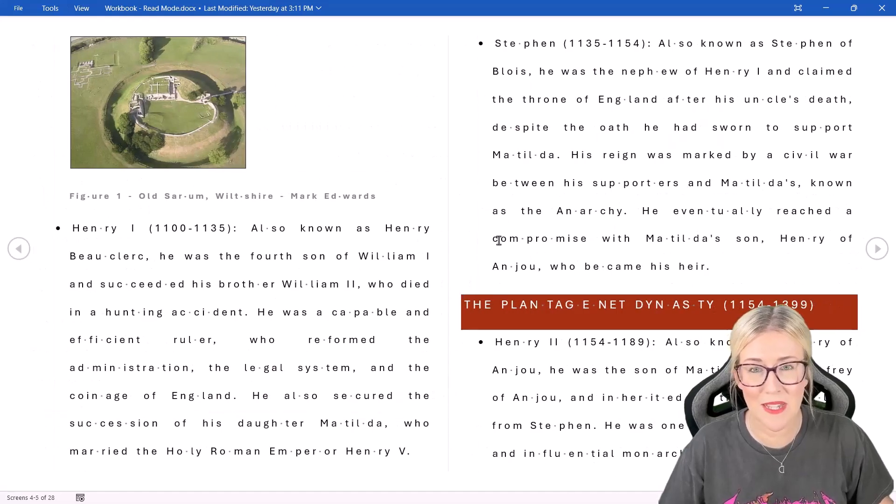
# Turn off Syllables and Text Spacing for the Read Mode text.
pyautogui.click(83, 10)
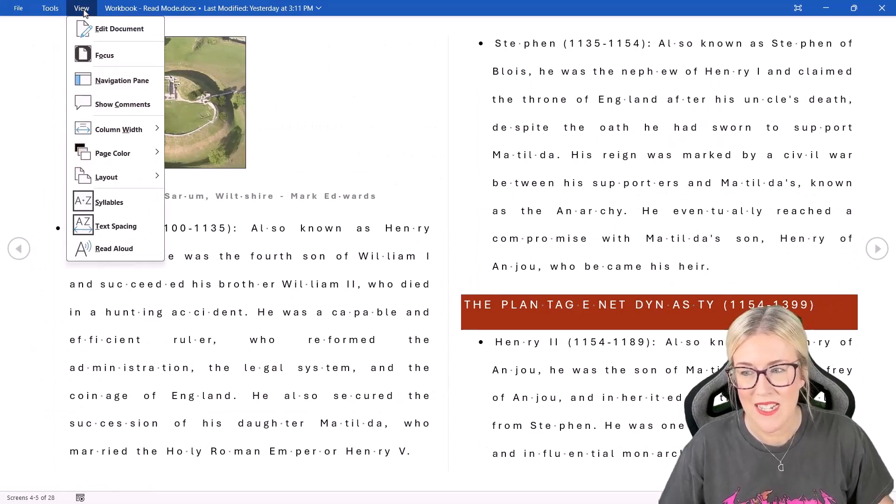
pyautogui.click(112, 203)
pyautogui.scroll(-2, 357, 264)
pyautogui.scroll(4, 356, 265)
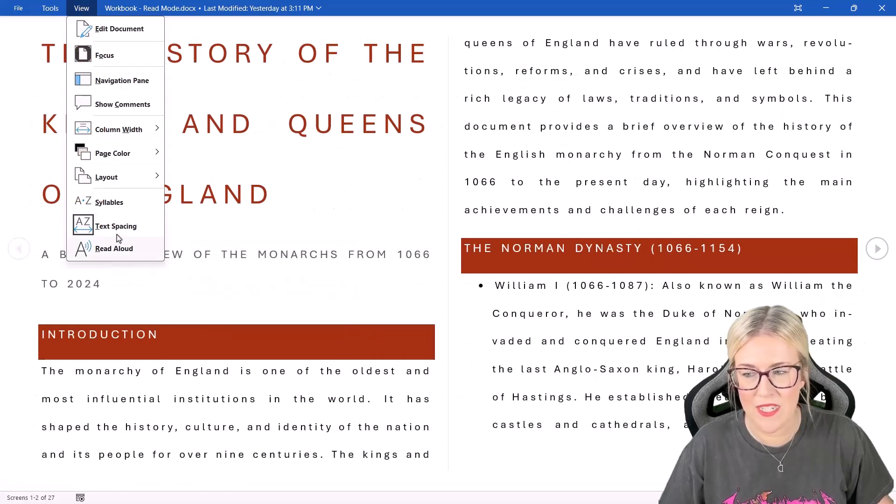
pyautogui.click(116, 228)
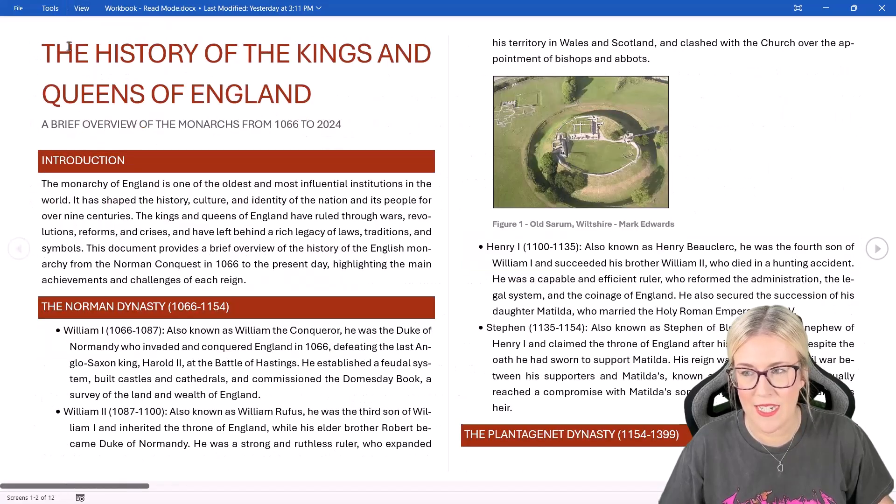
pyautogui.click(81, 8)
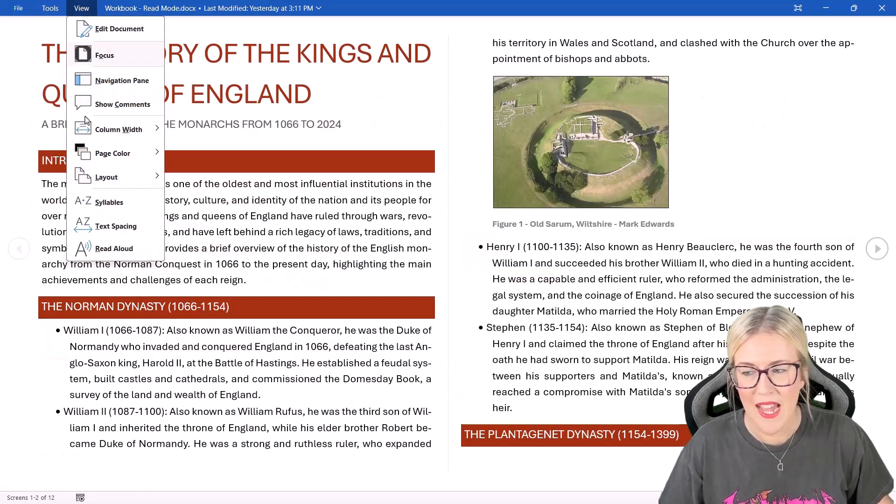
pyautogui.click(132, 259)
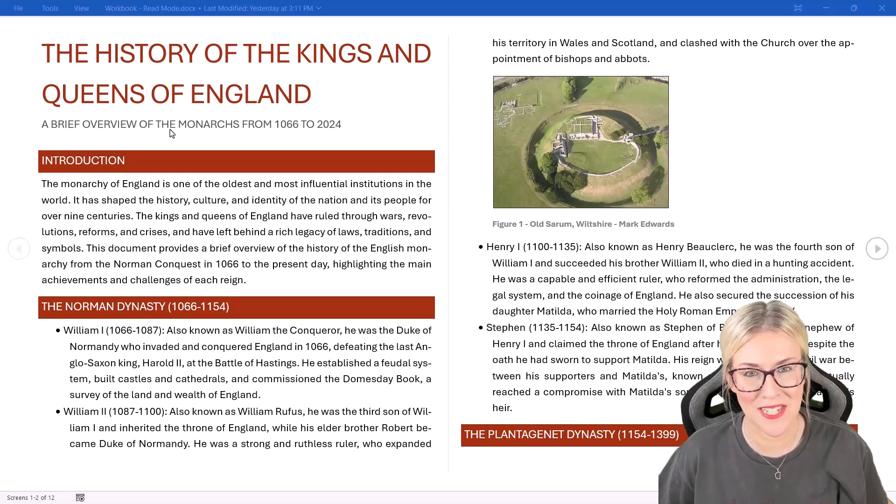
pyautogui.click(169, 130)
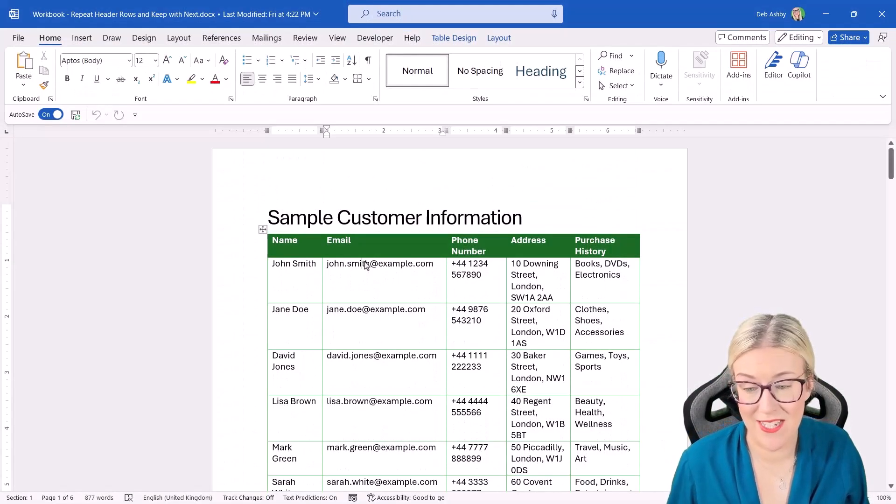
# Look through the Sample Customer Information table and check whether its column headings appear on the following pages.
pyautogui.click(264, 230)
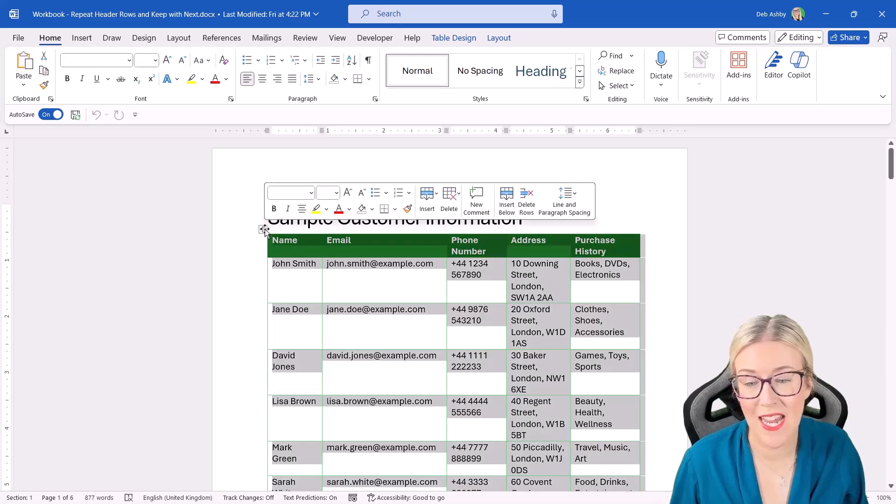
pyautogui.click(409, 255)
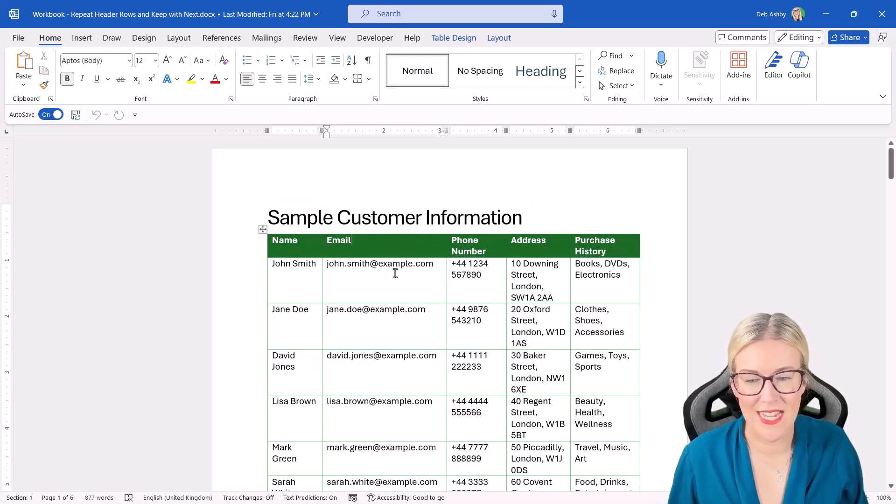
pyautogui.click(395, 270)
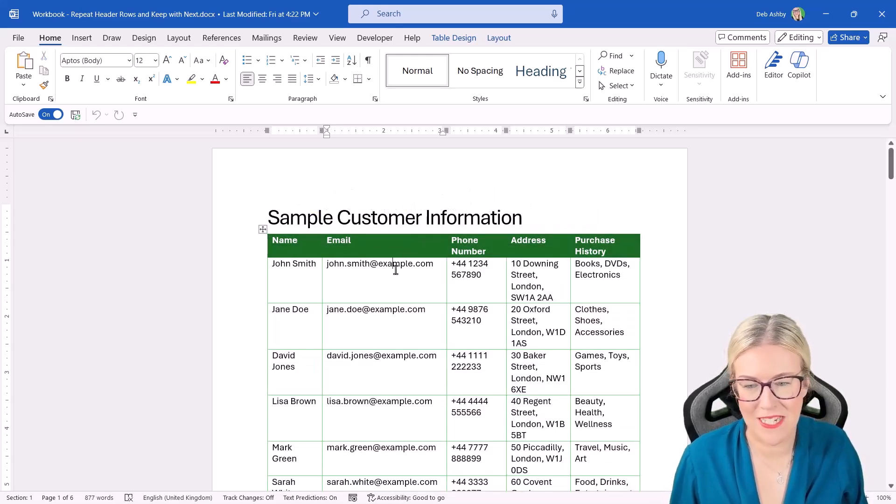
pyautogui.scroll(-10, 396, 270)
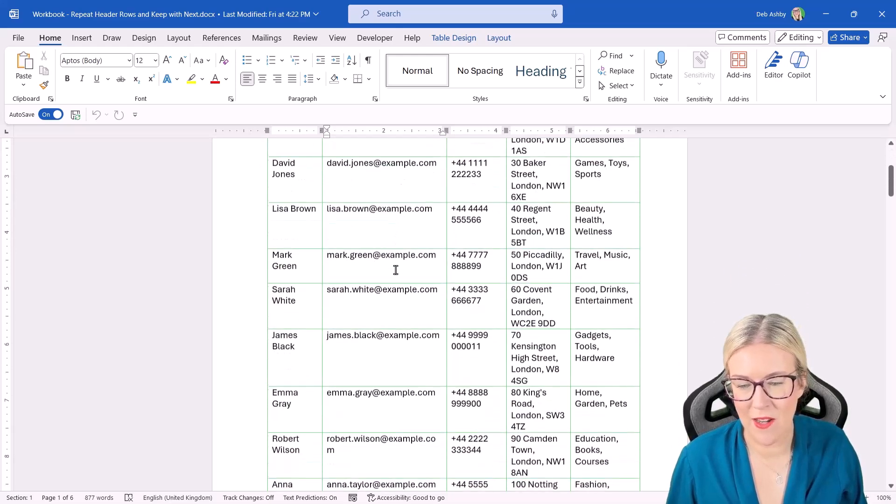
pyautogui.scroll(-12, 395, 270)
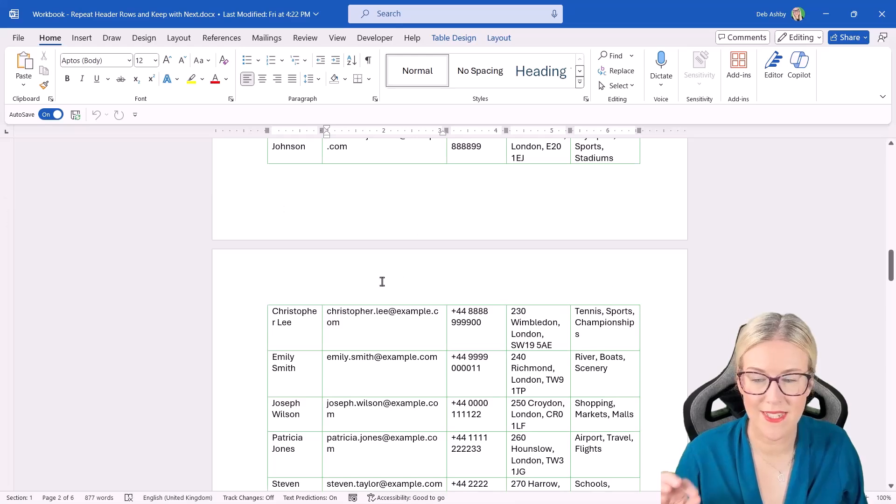
pyautogui.scroll(-1, 536, 285)
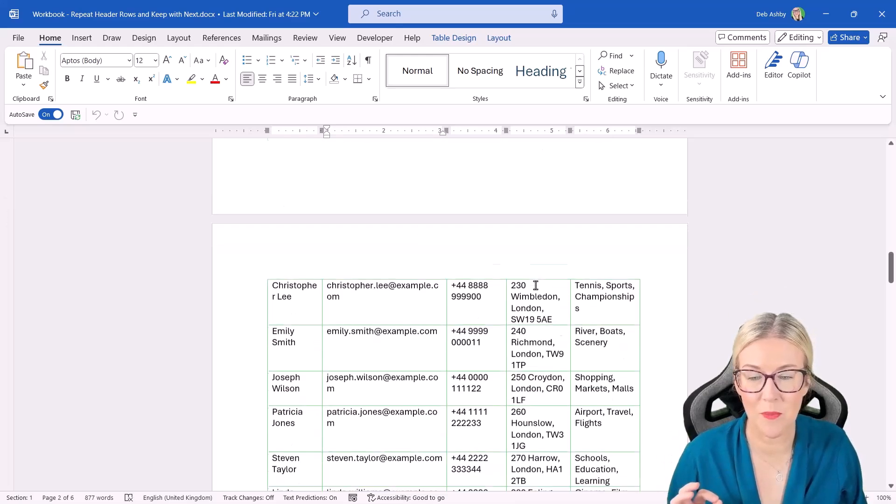
pyautogui.scroll(-1, 535, 286)
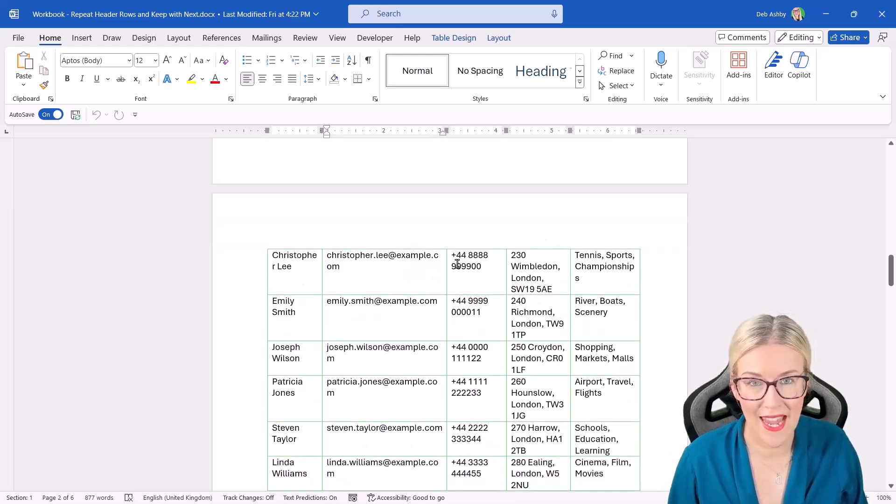
pyautogui.scroll(15, 457, 263)
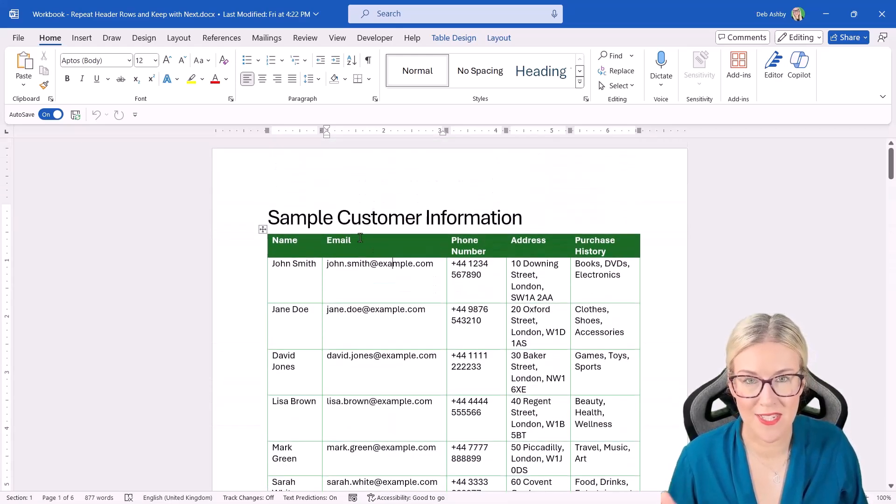
# Preview the first four pages of the customer table as they would print, and return to the document.
pyautogui.hotkey('ctrl', 'p')
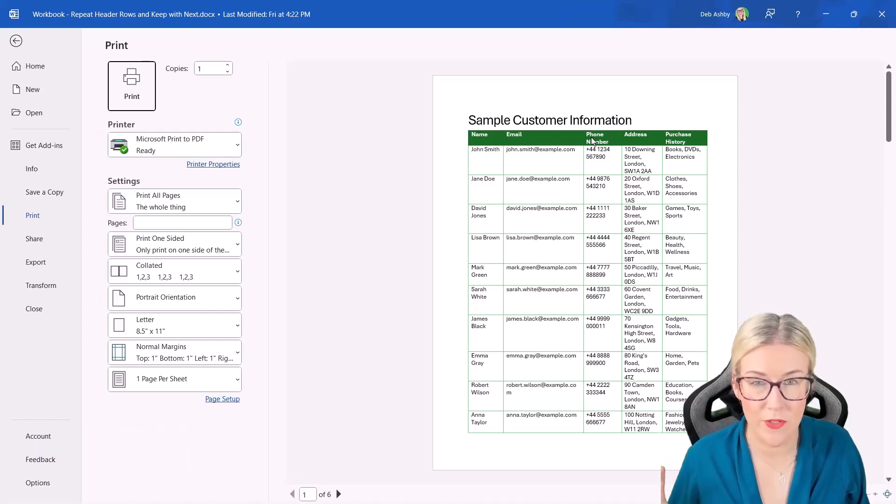
pyautogui.scroll(-1, 567, 171)
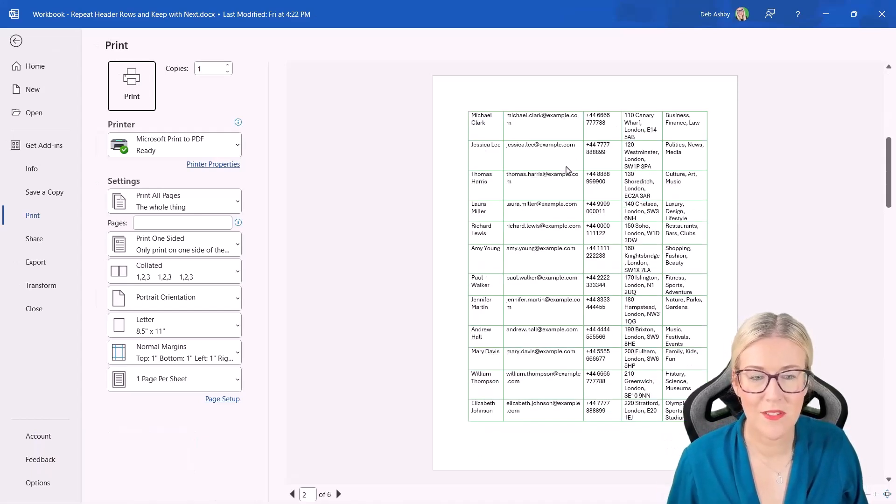
pyautogui.scroll(-1, 567, 171)
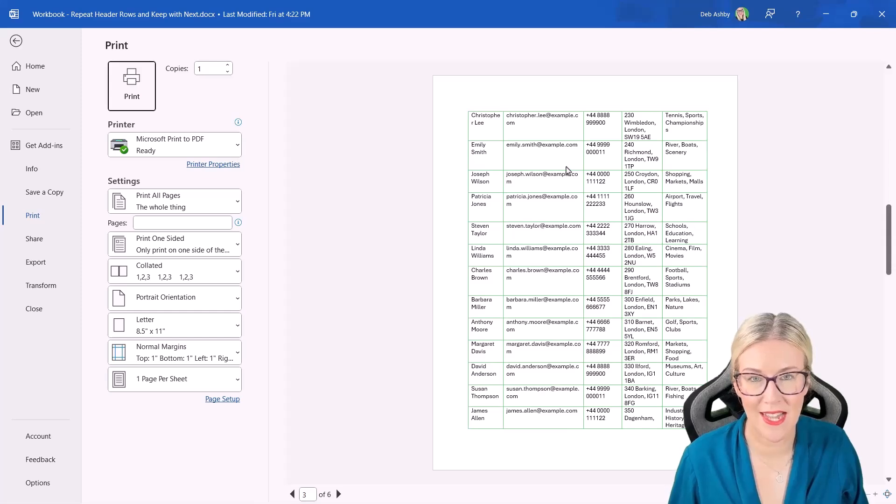
pyautogui.scroll(-1, 568, 170)
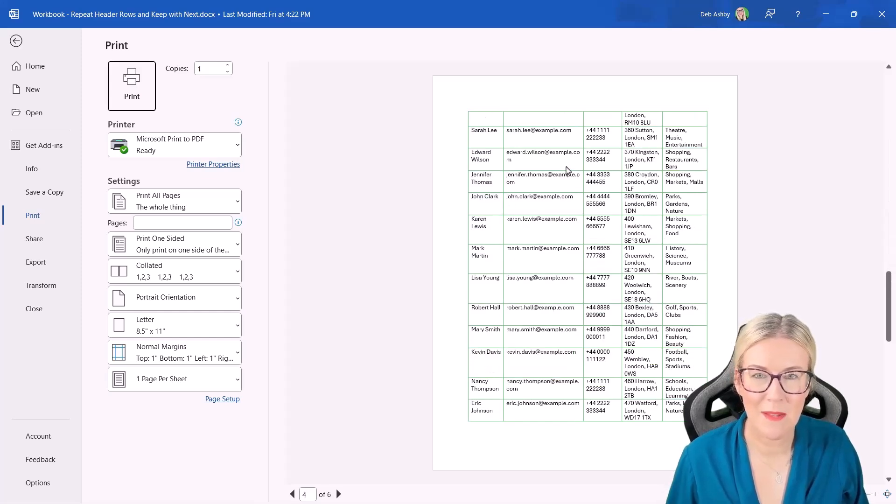
pyautogui.scroll(3, 568, 171)
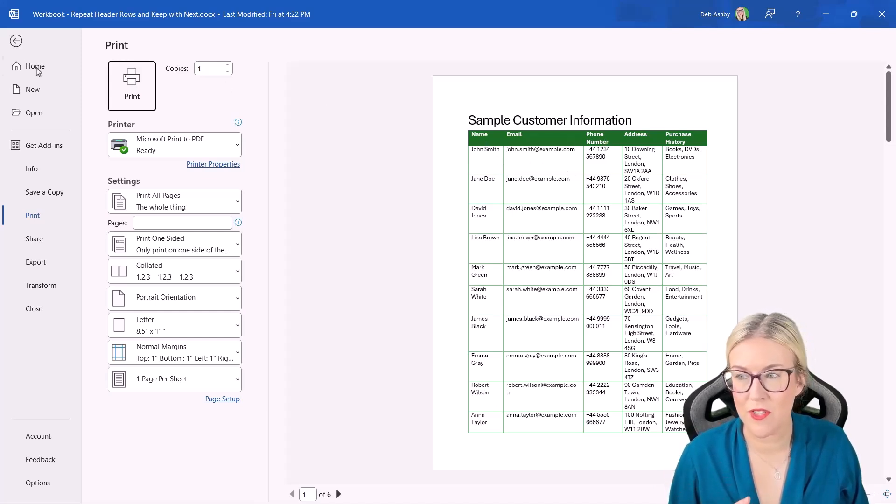
pyautogui.click(16, 42)
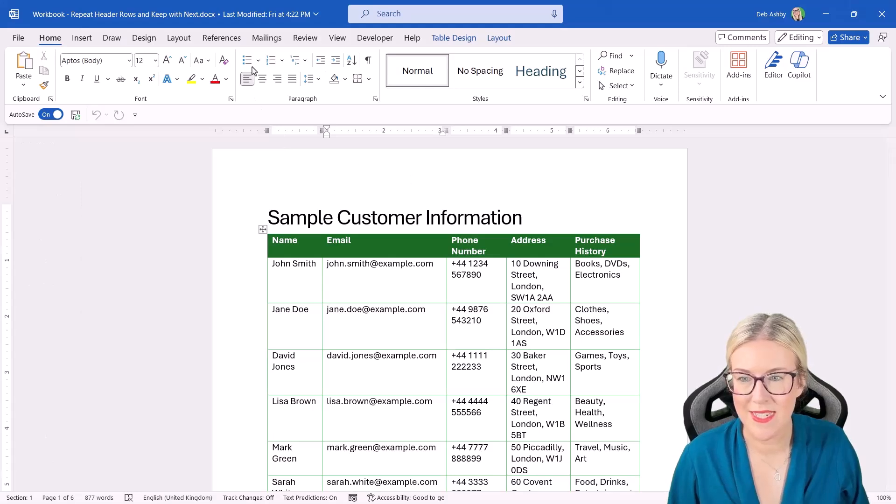
pyautogui.click(366, 279)
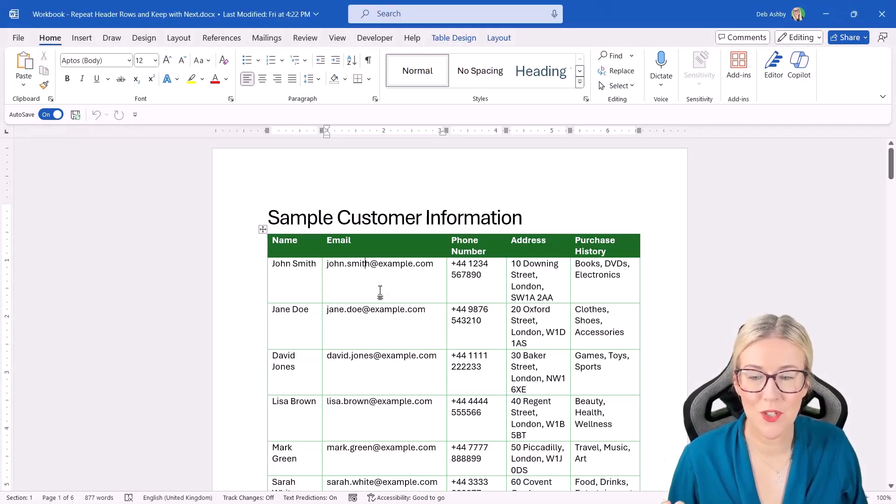
pyautogui.click(357, 243)
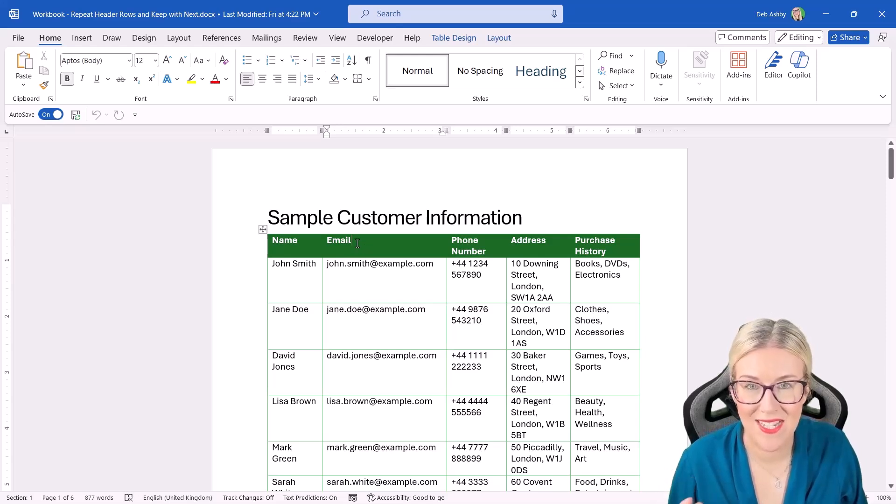
pyautogui.click(366, 297)
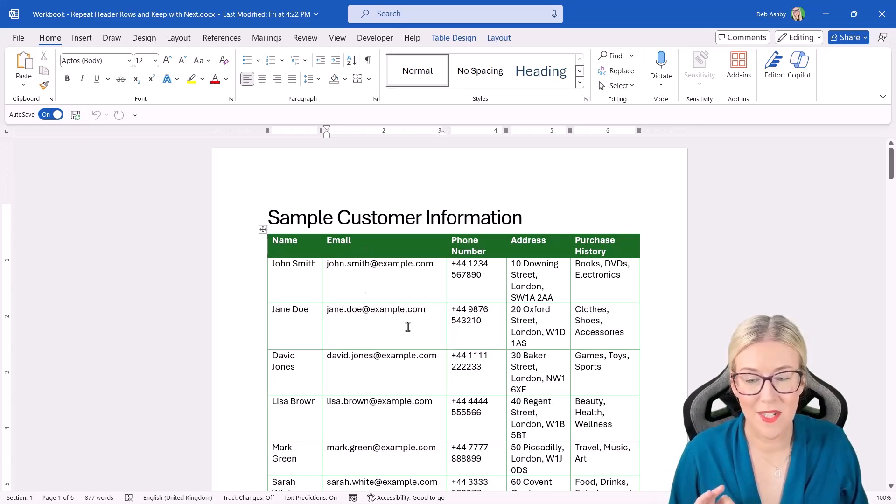
pyautogui.click(479, 325)
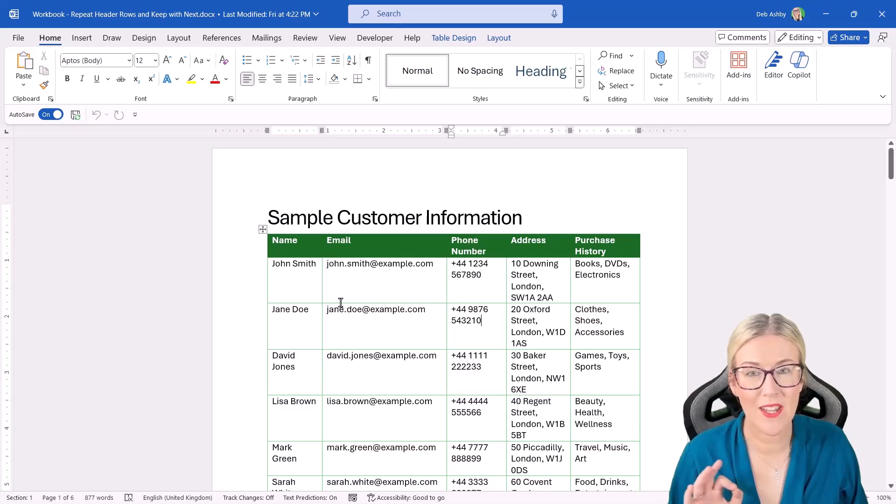
pyautogui.click(368, 280)
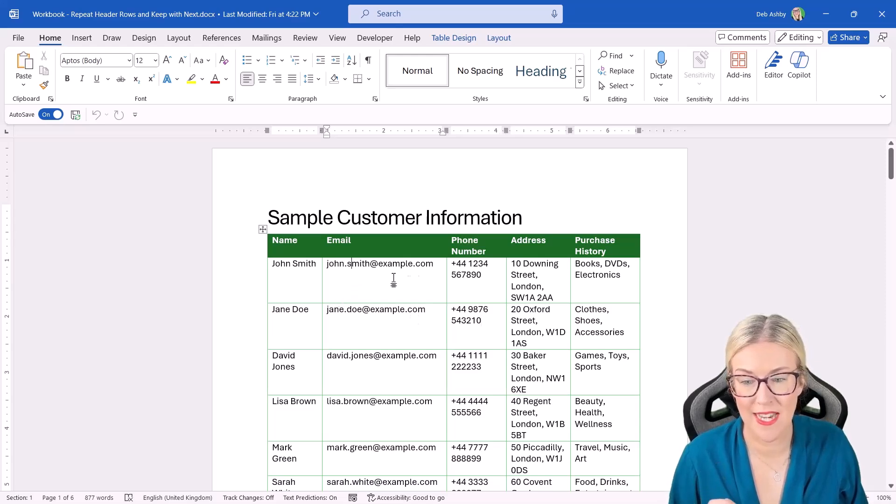
pyautogui.click(358, 310)
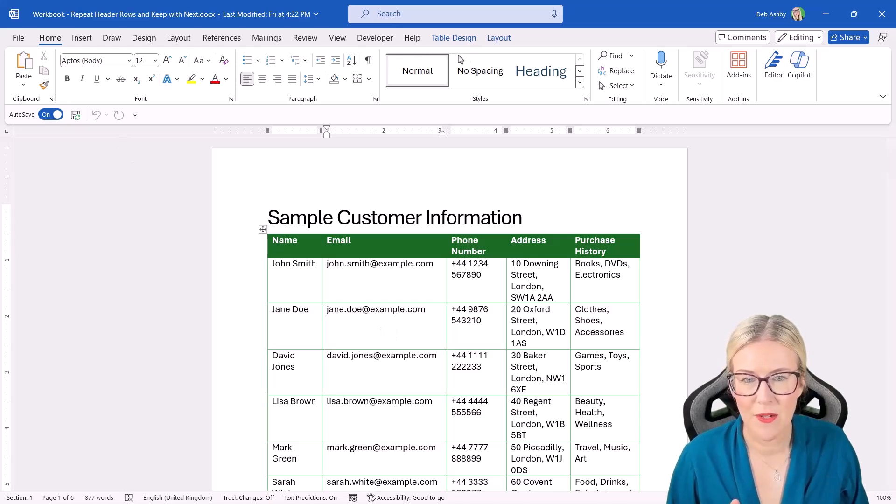
# Turn on Repeat Header Rows for the green heading row of the customer table.
pyautogui.click(499, 41)
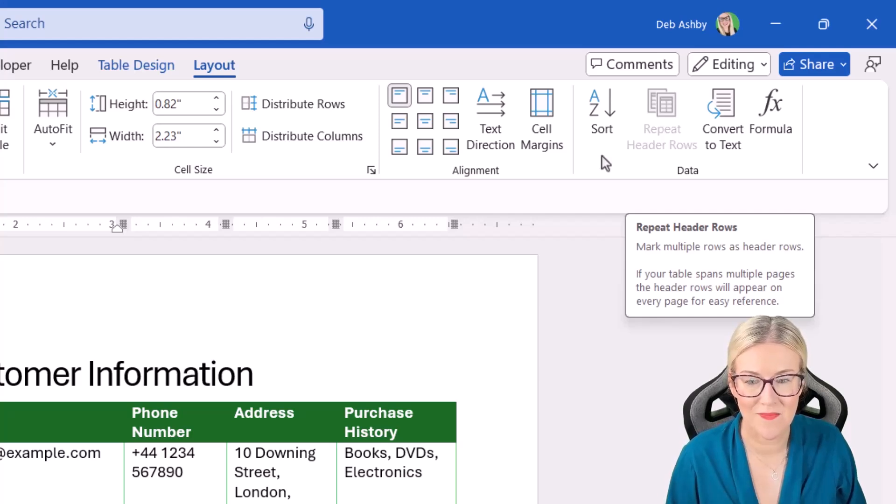
pyautogui.click(9, 415)
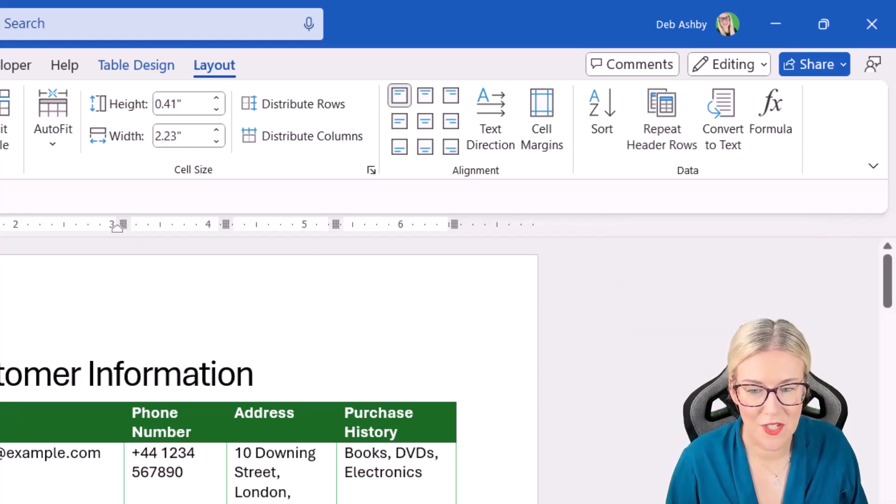
pyautogui.click(652, 131)
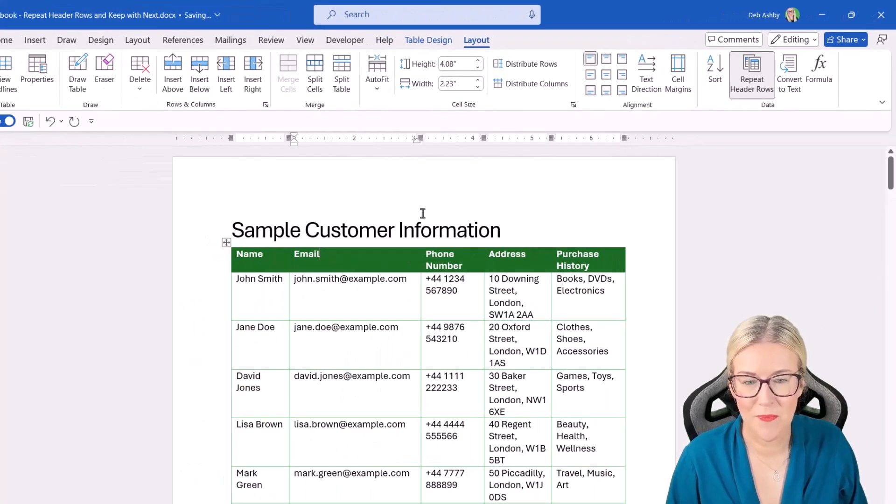
# Check the heading row on the customer table's pages in the print preview, and return to the document.
pyautogui.click(422, 213)
pyautogui.hotkey('ctrl', 'p')
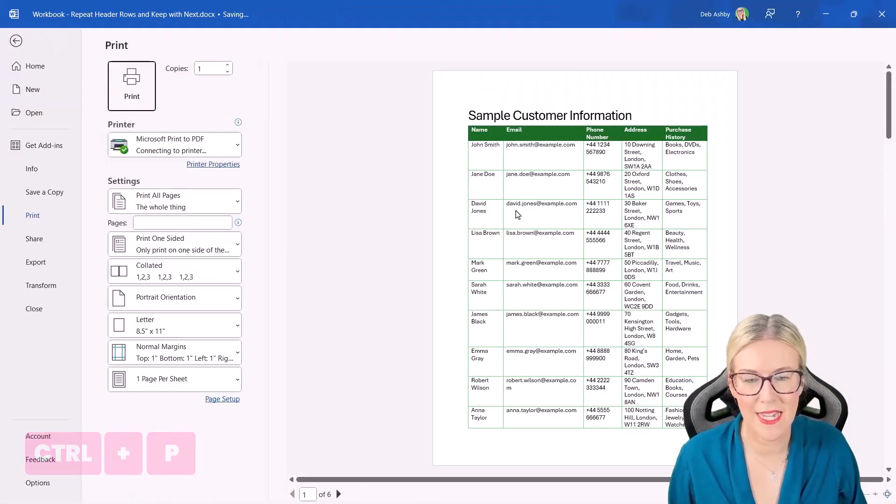
pyautogui.scroll(-2, 555, 218)
pyautogui.scroll(-3, 555, 218)
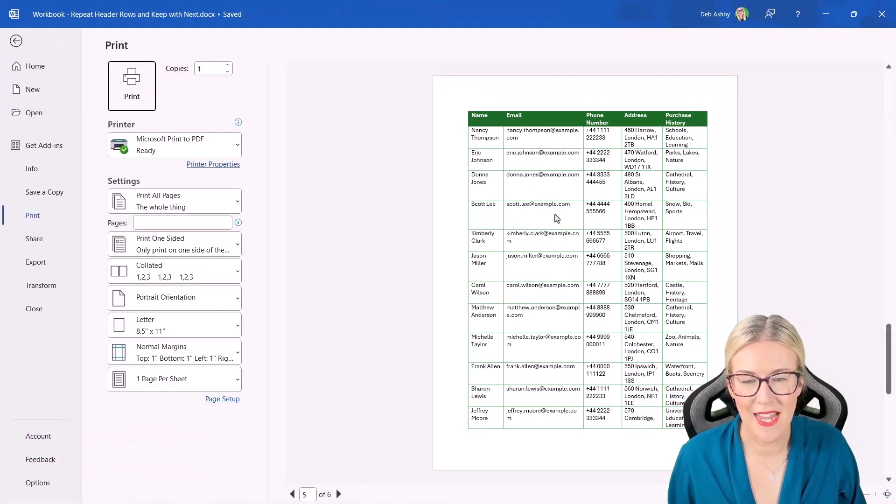
pyautogui.scroll(3, 555, 218)
pyautogui.scroll(2, 555, 218)
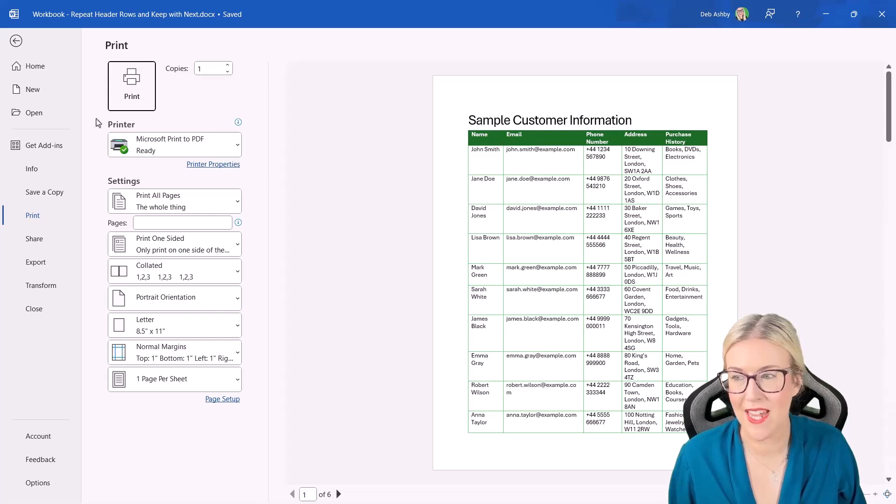
pyautogui.click(16, 41)
# Check the heading row at each page break of the customer table in the document, ending at the first page.
pyautogui.click(422, 262)
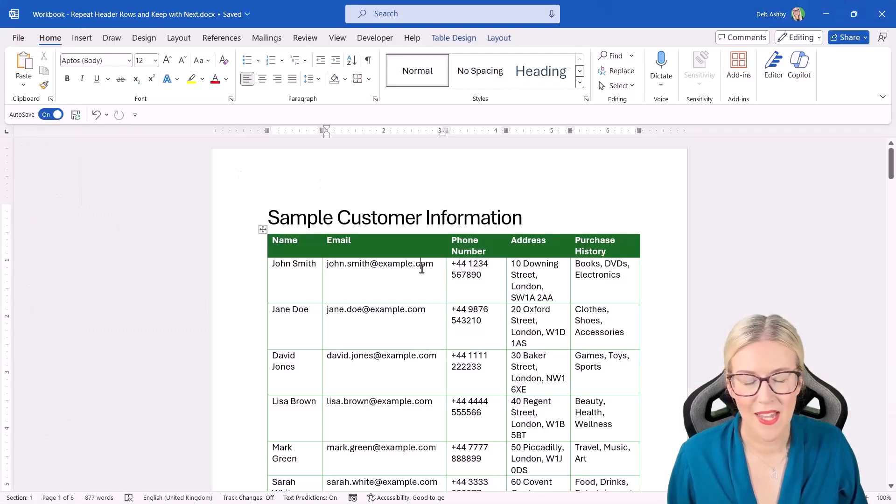
pyautogui.scroll(-7, 422, 266)
pyautogui.scroll(-9, 422, 268)
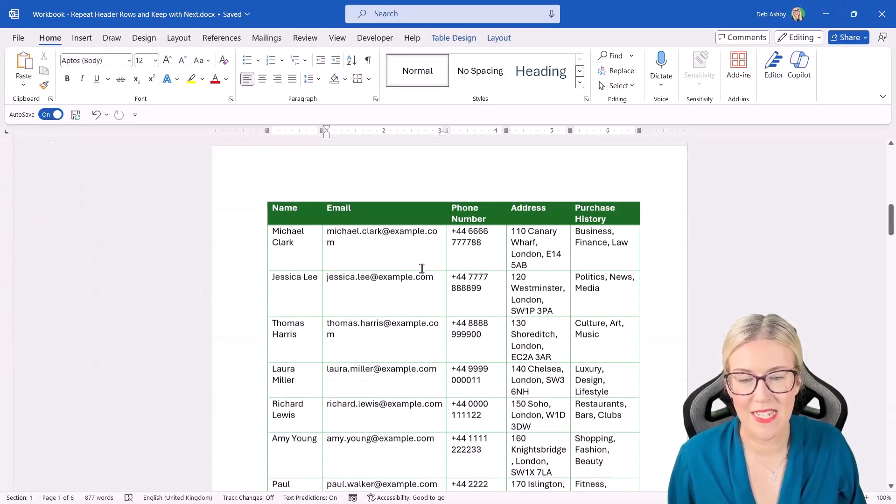
pyautogui.scroll(-7, 422, 268)
pyautogui.scroll(5, 422, 269)
pyautogui.scroll(18, 422, 268)
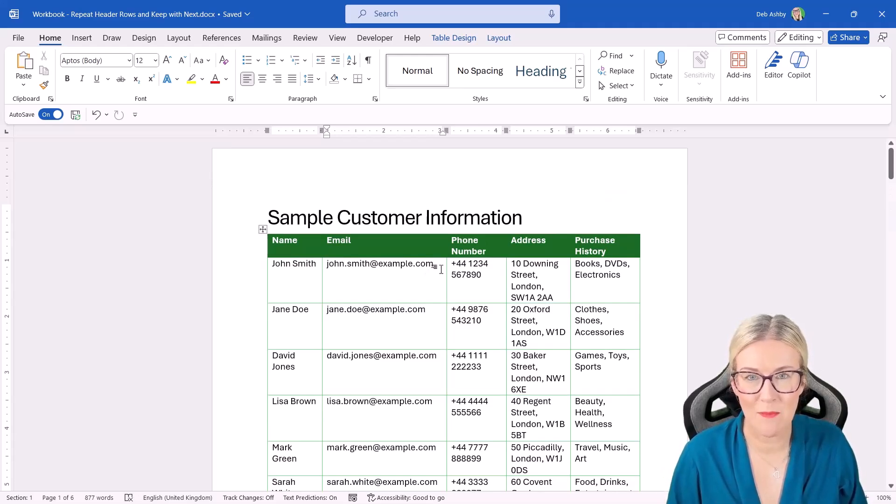
# Look through the customer table's page breaks and examine the row that splits between pages 5 and 6.
pyautogui.scroll(-15, 441, 269)
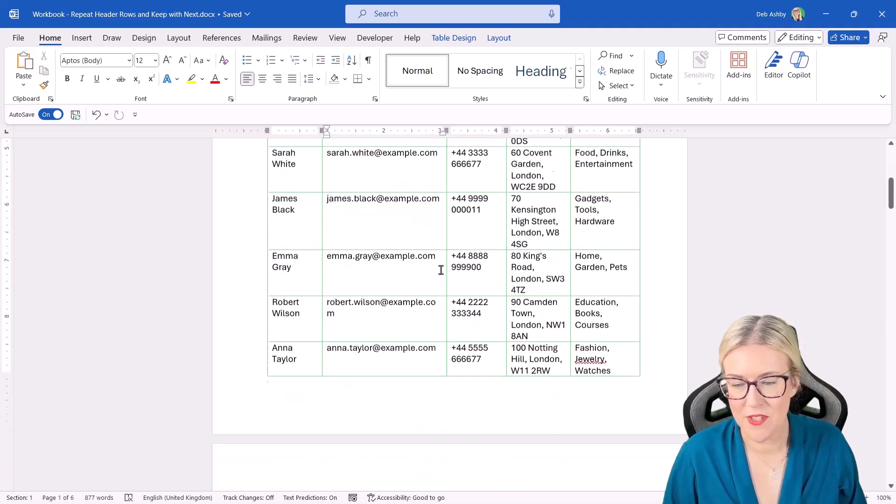
pyautogui.scroll(-12, 441, 304)
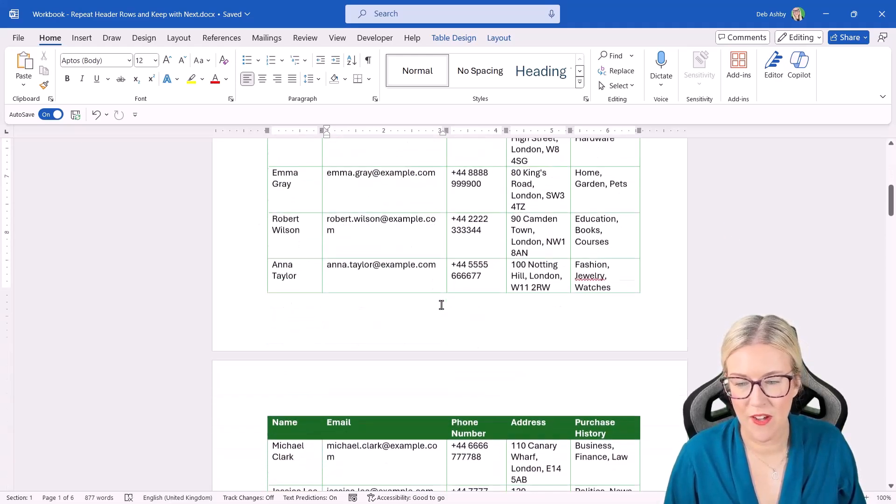
pyautogui.scroll(-11, 441, 304)
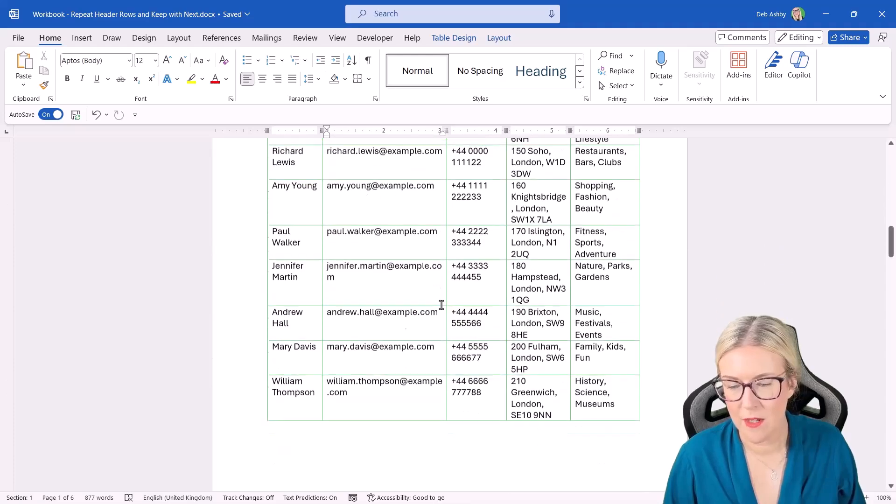
pyautogui.scroll(-20, 441, 304)
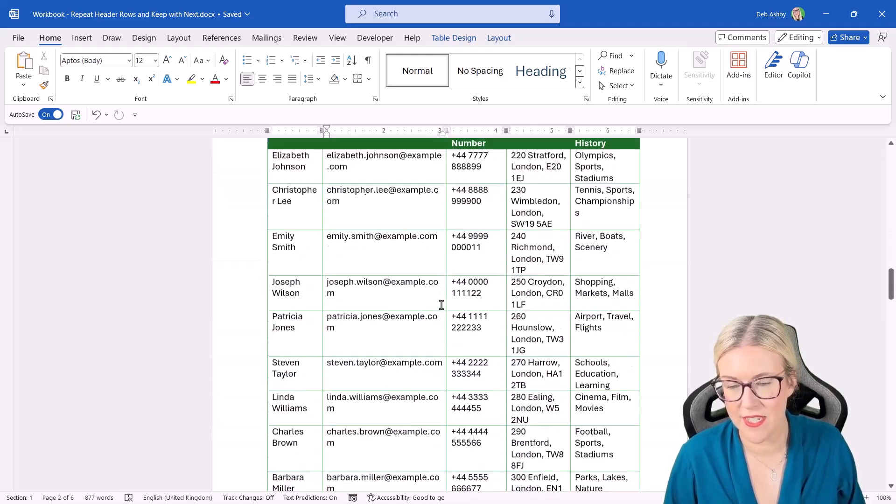
pyautogui.scroll(-5, 375, 280)
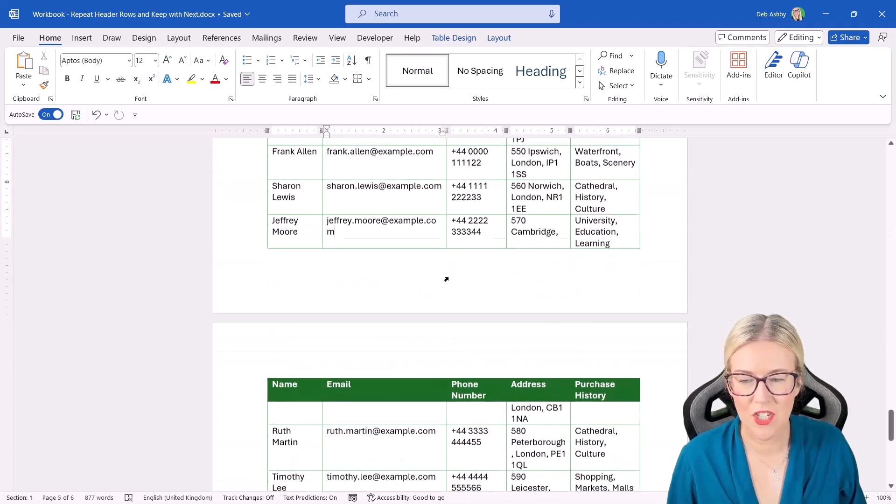
pyautogui.click(232, 188)
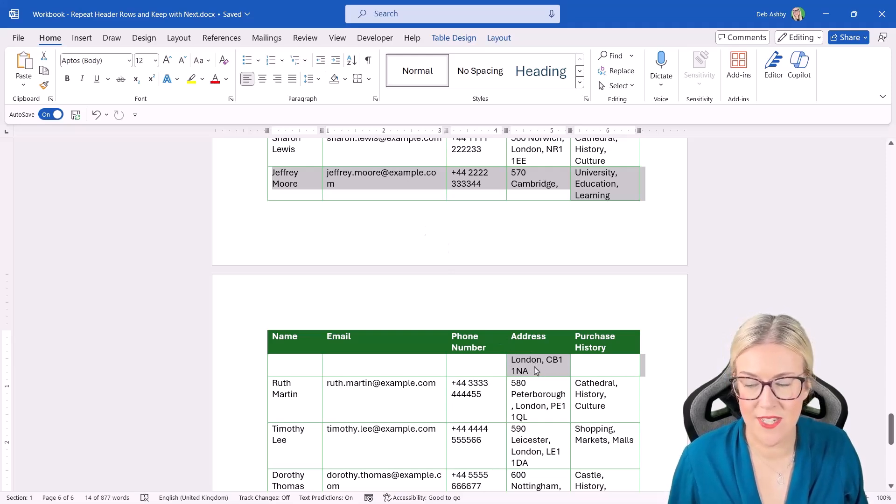
pyautogui.click(536, 188)
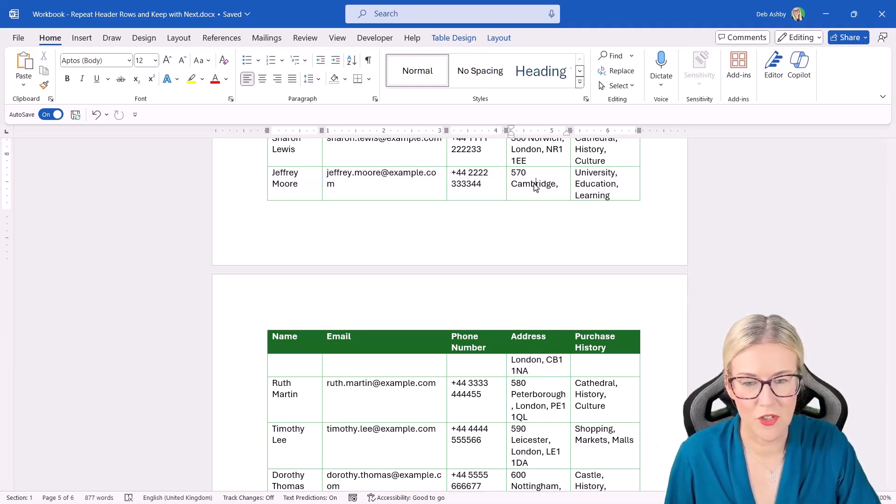
# Stop the rows of the whole customer table from breaking across pages.
pyautogui.hotkey('ctrl', 'Home')
pyautogui.click(346, 248)
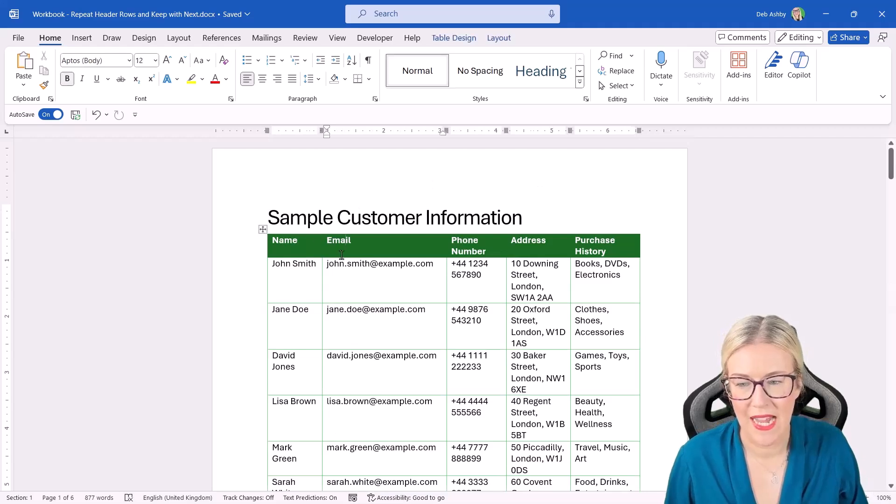
pyautogui.click(262, 230)
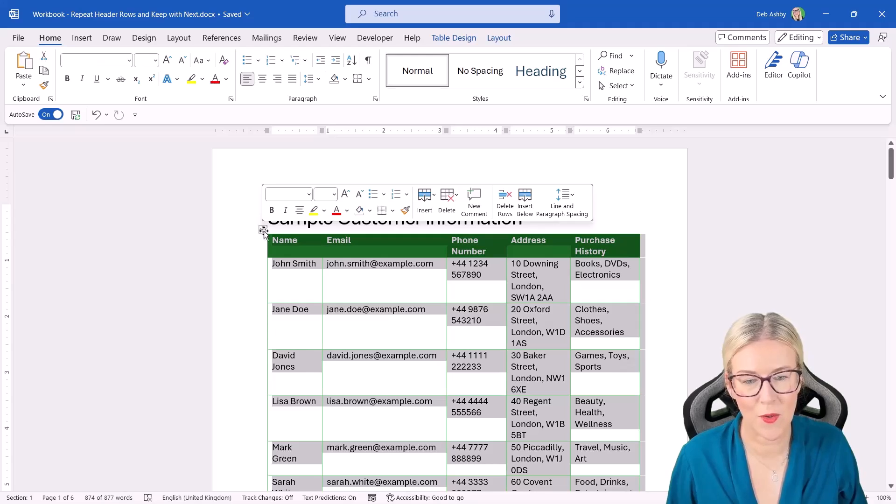
pyautogui.rightClick(287, 245)
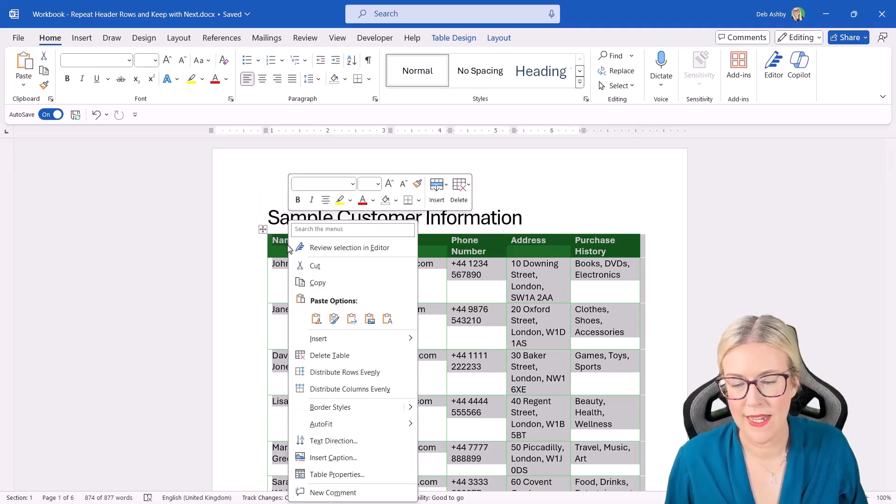
pyautogui.click(320, 474)
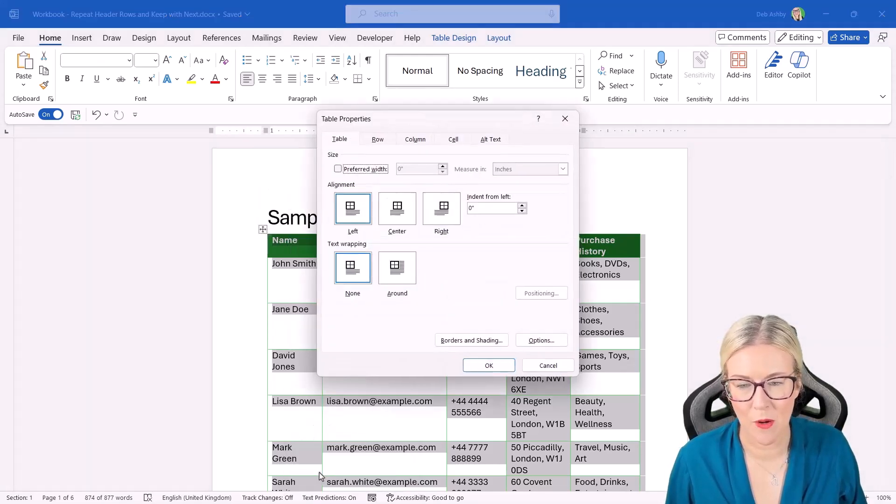
pyautogui.click(378, 140)
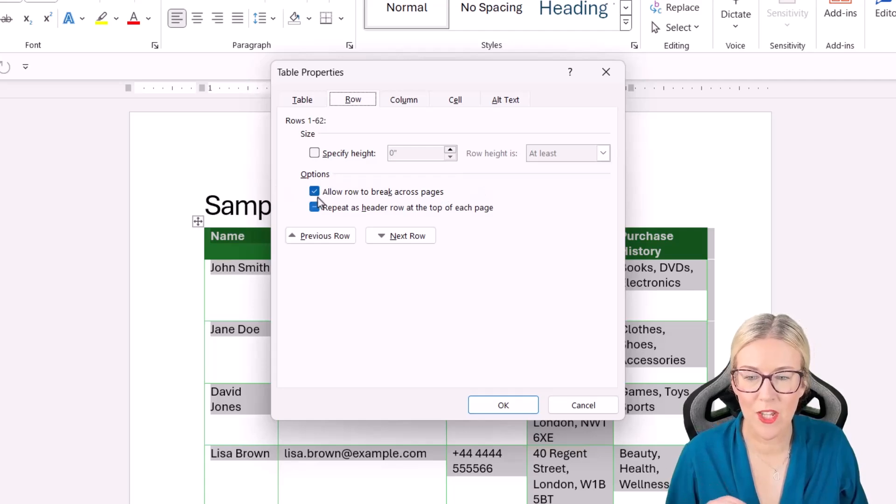
pyautogui.click(432, 194)
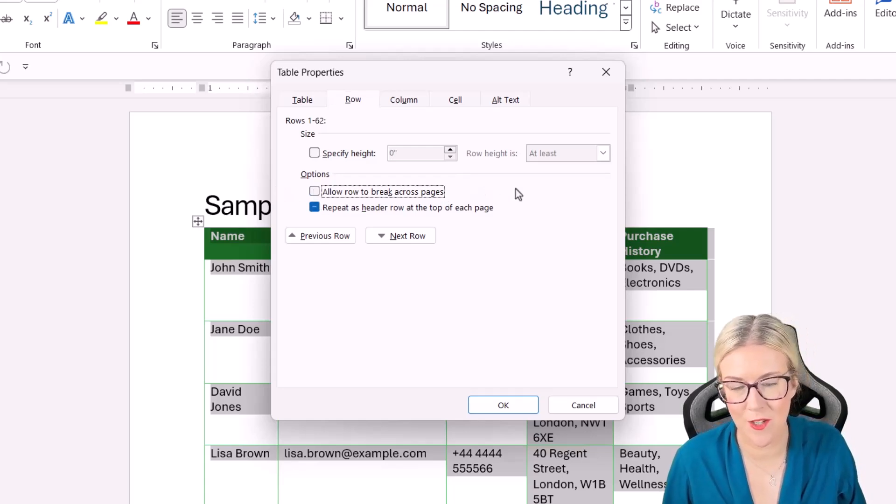
pyautogui.click(510, 404)
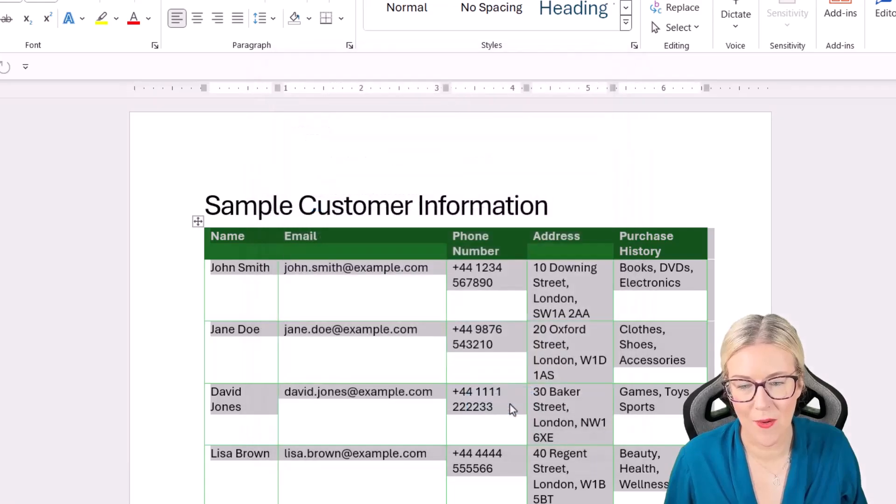
pyautogui.click(605, 190)
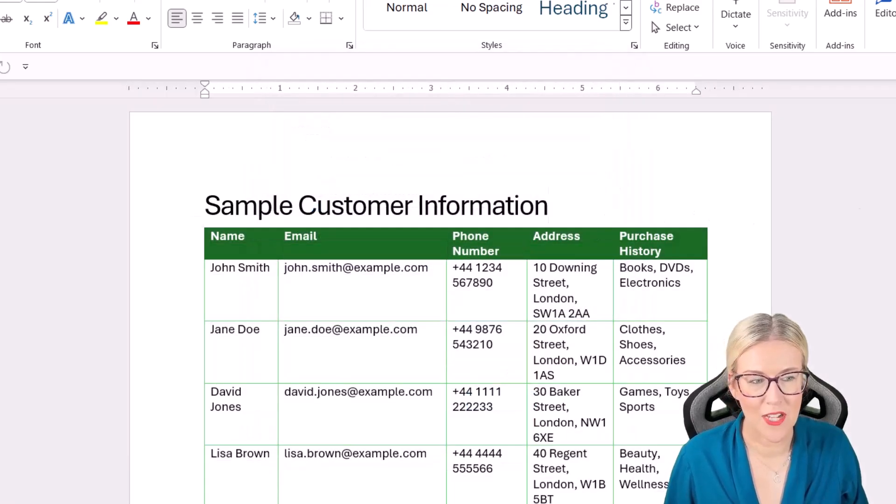
# Check the rows at the page break between pages 5 and 6 of the customer table.
pyautogui.scroll(-8, 856, 204)
pyautogui.scroll(-15, 451, 299)
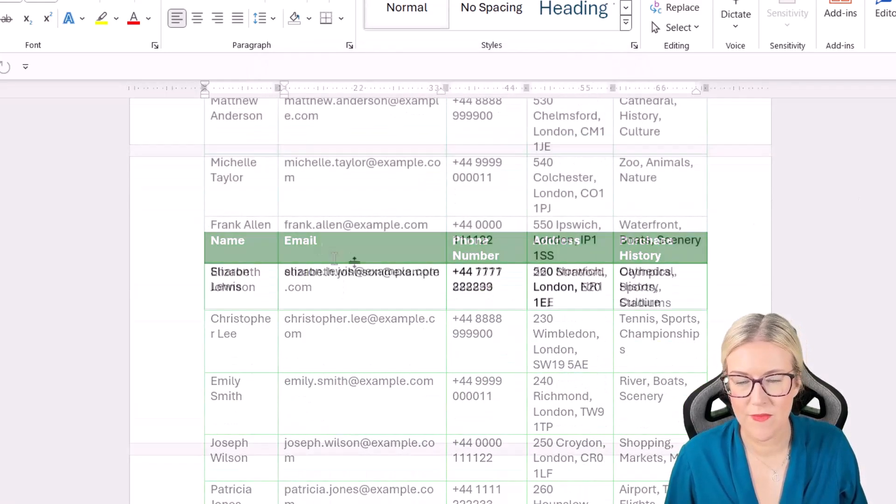
pyautogui.scroll(-2, 355, 253)
pyautogui.scroll(-1, 355, 252)
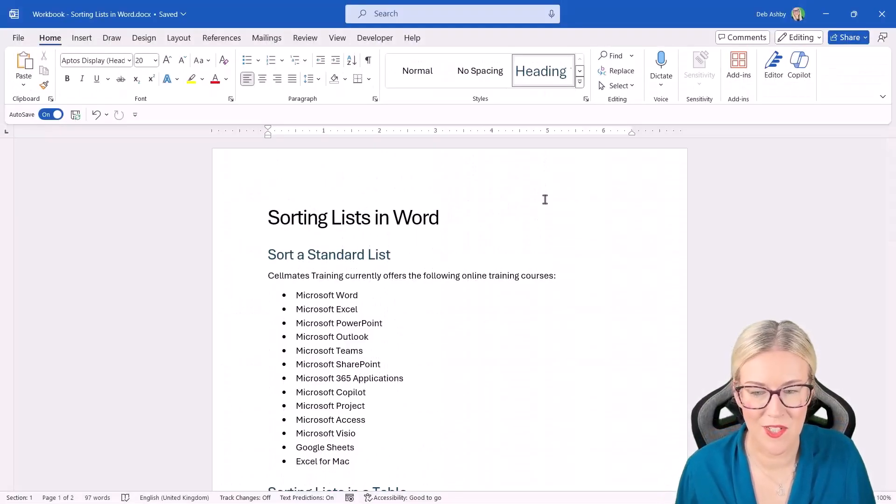
# Sort the bulleted list of training courses by paragraphs as text in ascending order.
pyautogui.scroll(-2, 545, 199)
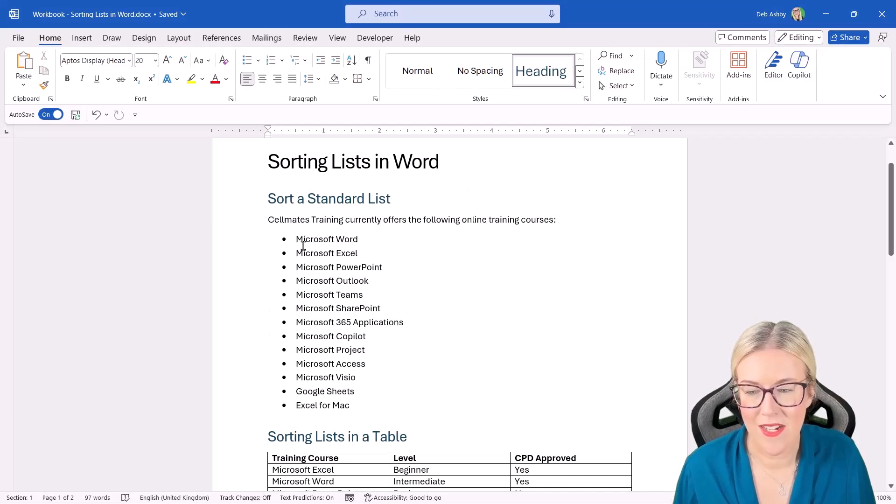
pyautogui.moveTo(296, 239); pyautogui.dragTo(350, 404)
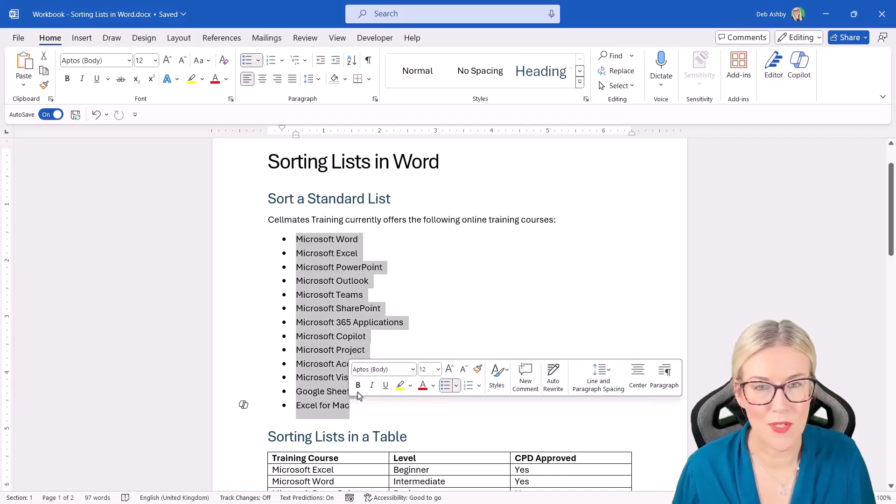
pyautogui.click(443, 293)
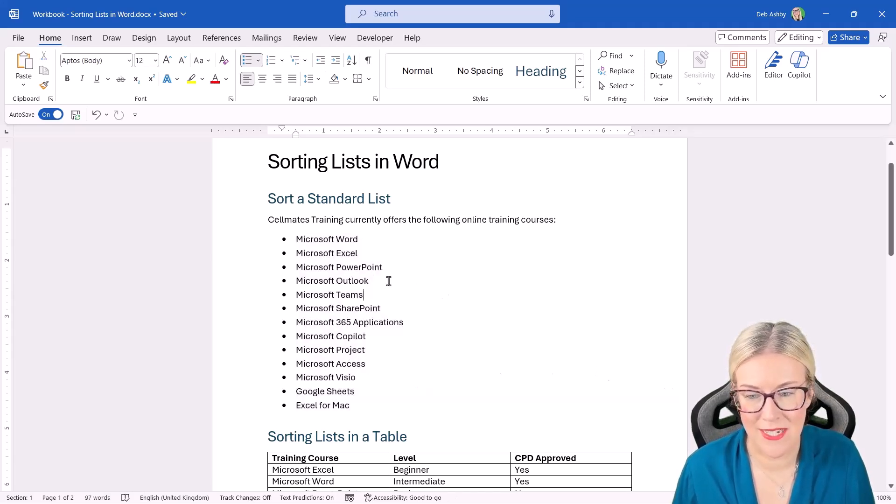
pyautogui.moveTo(292, 237); pyautogui.dragTo(368, 282)
pyautogui.moveTo(362, 340); pyautogui.dragTo(356, 402)
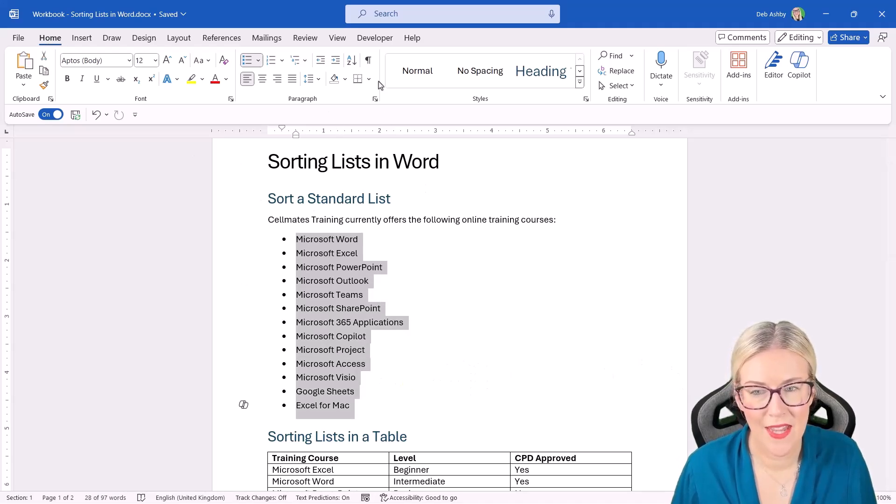
pyautogui.click(352, 62)
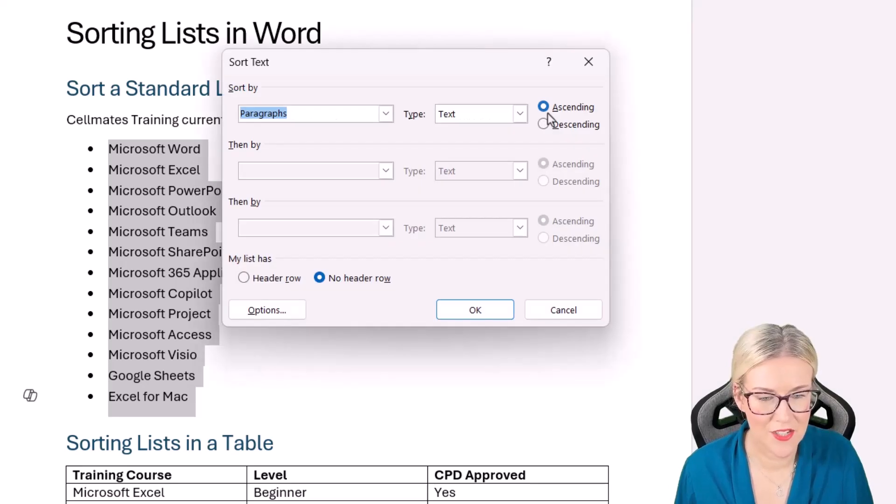
pyautogui.click(488, 310)
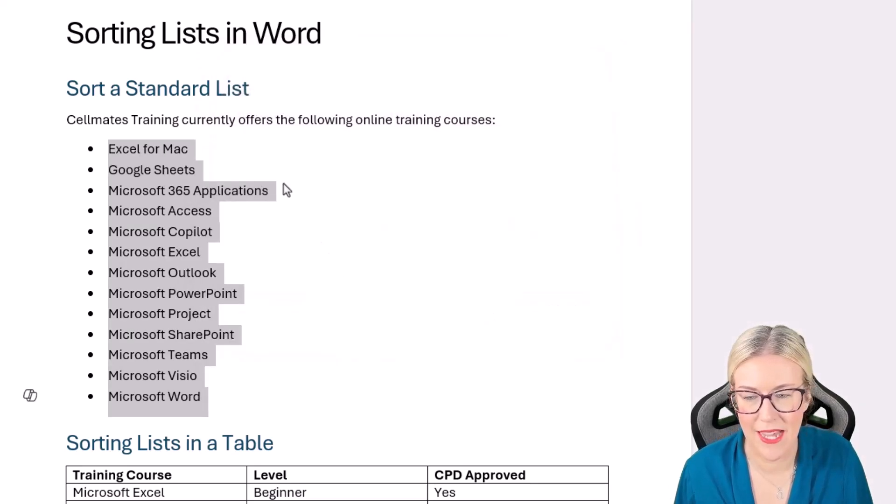
pyautogui.click(201, 219)
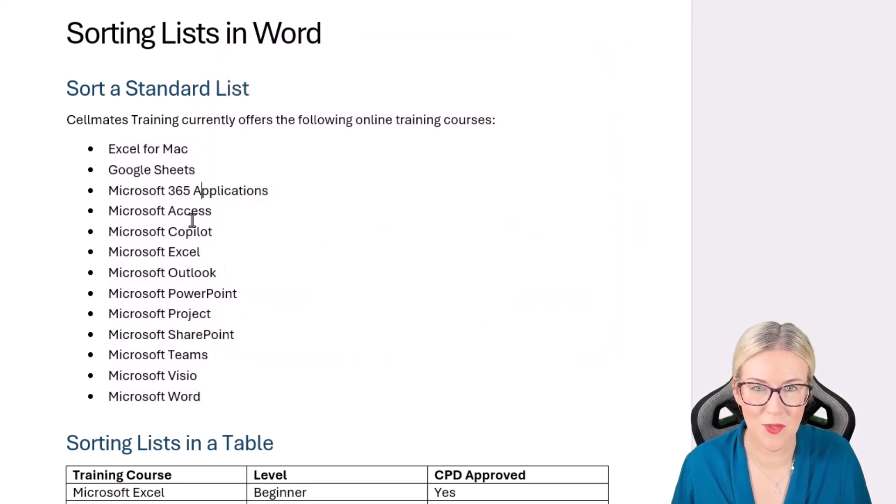
# Add a list of four full names on separate lines between the bulleted course list and the Sorting Lists in a Table heading.
pyautogui.scroll(-3, 192, 219)
pyautogui.click(226, 232)
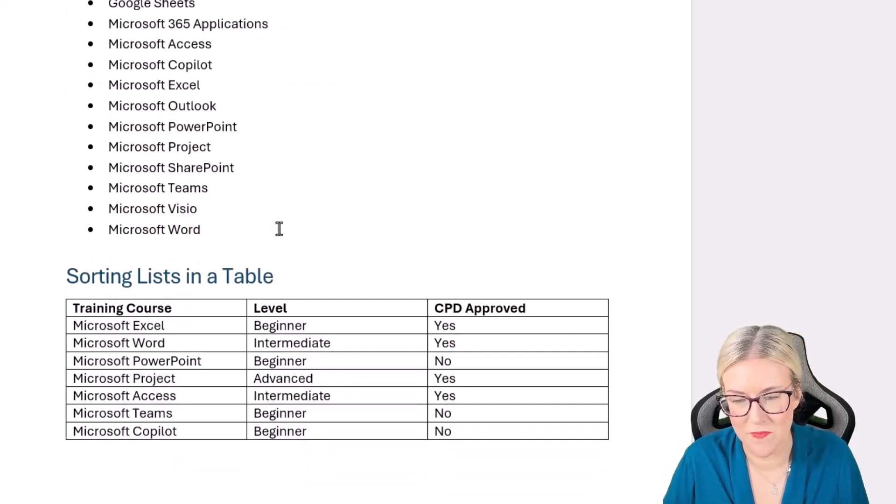
pyautogui.press('Return')
pyautogui.press('Return')
pyautogui.press('Return')
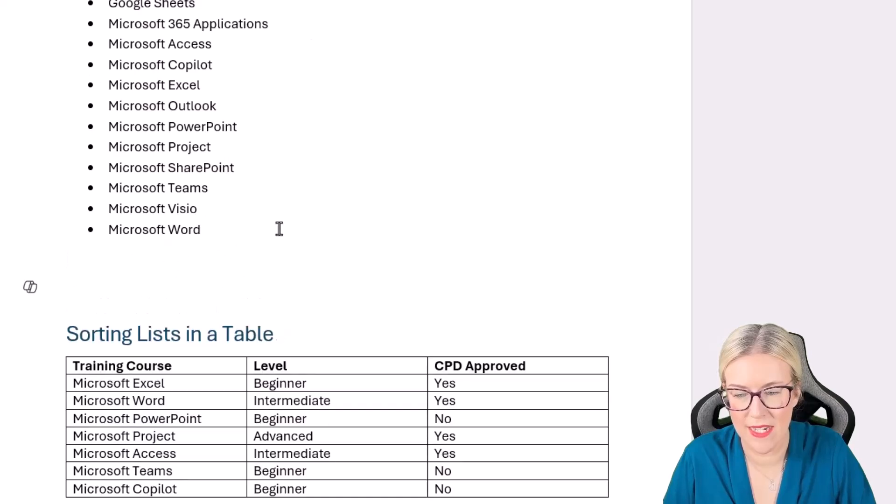
pyautogui.write('Ada')
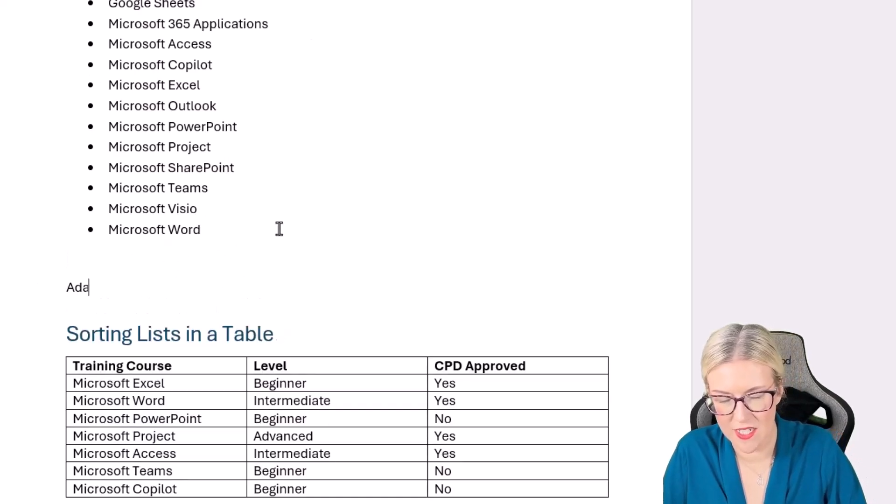
pyautogui.press('BackSpace')
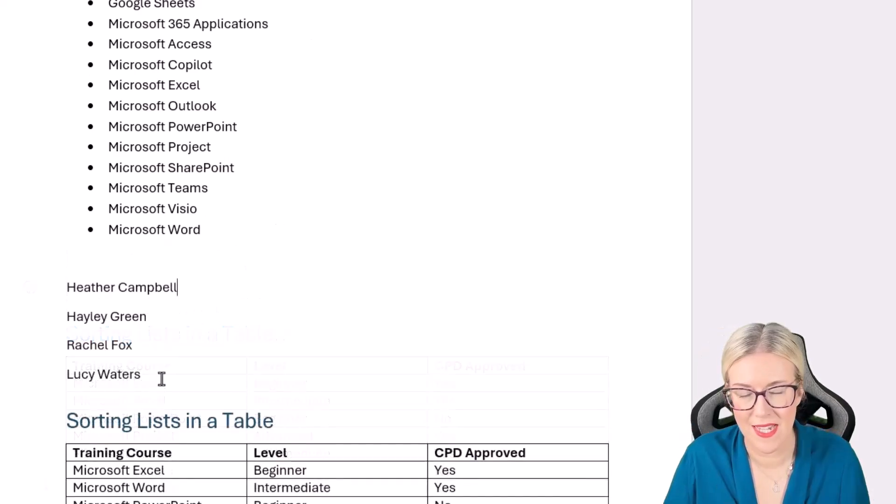
# Sort the four-name list by paragraphs as text in ascending order.
pyautogui.moveTo(148, 374); pyautogui.dragTo(35, 293)
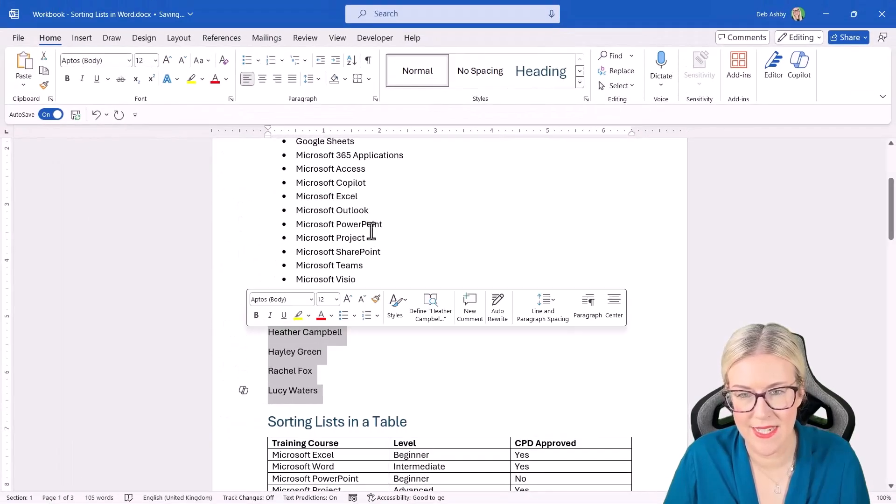
pyautogui.click(351, 60)
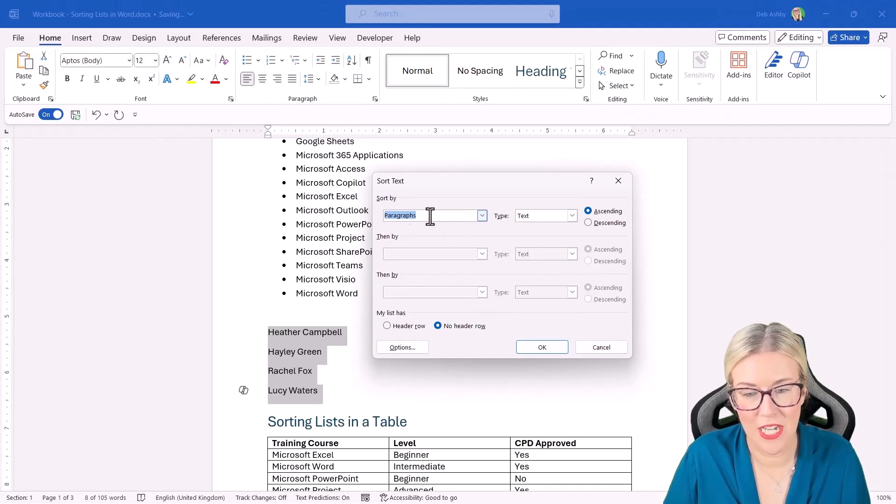
pyautogui.click(545, 346)
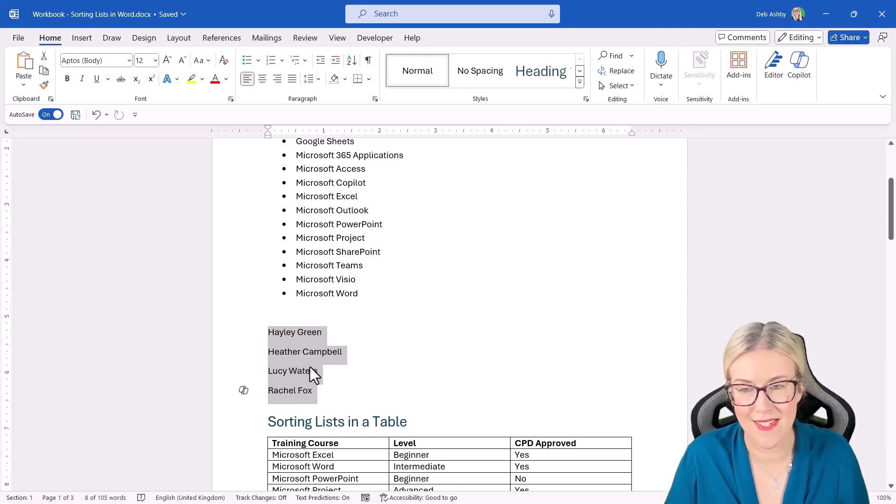
# Reopen the sort settings for the four selected names and show the available Sort by fields.
pyautogui.click(353, 64)
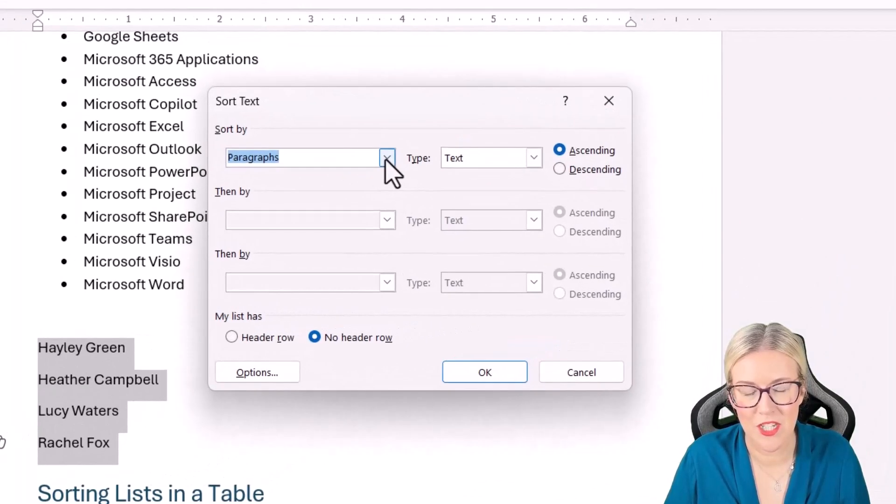
pyautogui.click(387, 157)
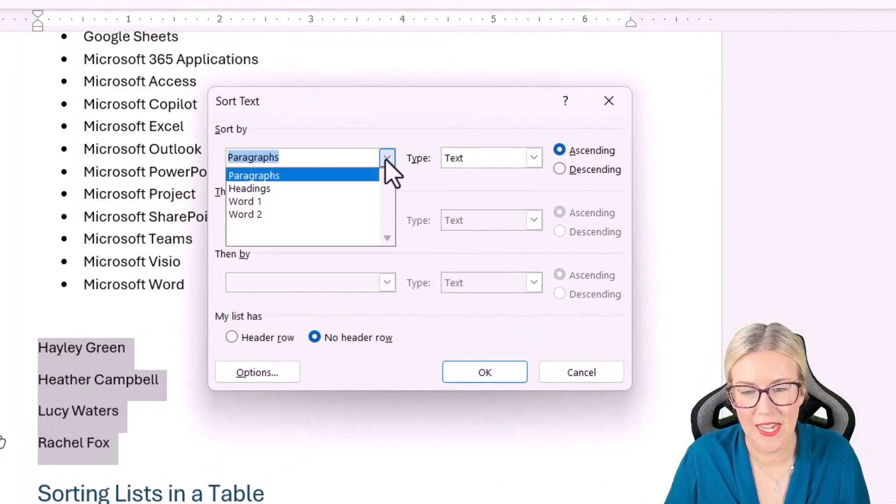
# Sort the selected list of full names by Word 2 as text in ascending order.
pyautogui.click(258, 214)
pyautogui.click(481, 373)
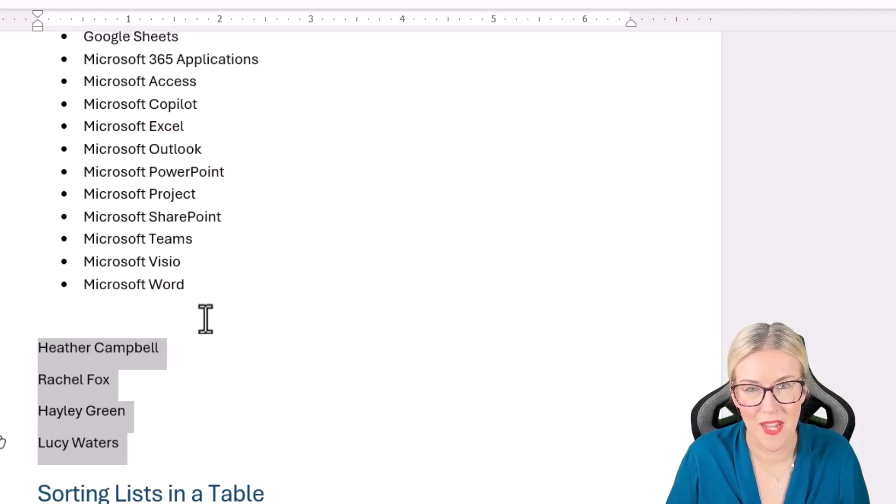
pyautogui.click(364, 236)
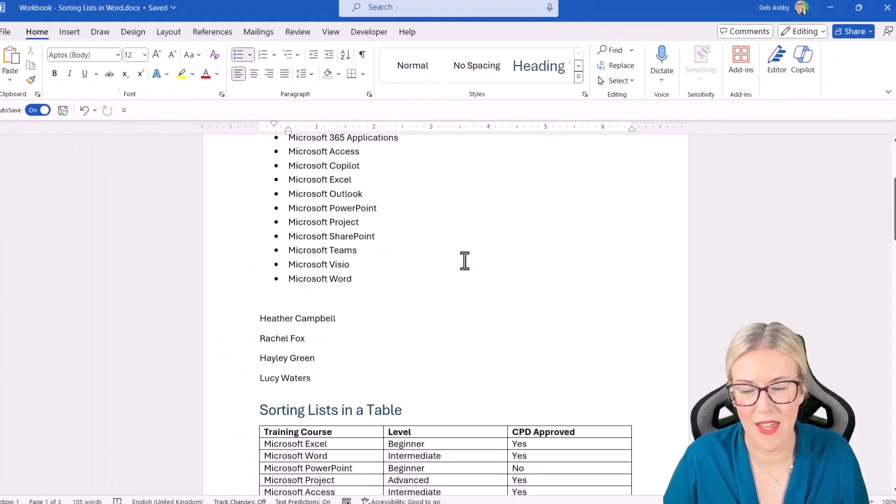
# Start a sort on the training course table and set CPD Approved, ascending, as the primary sort column.
pyautogui.scroll(-10, 465, 260)
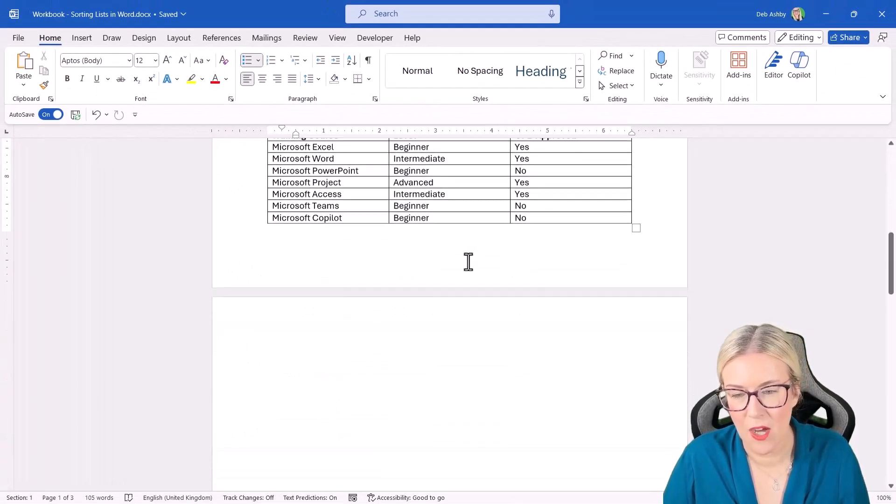
pyautogui.scroll(4, 468, 262)
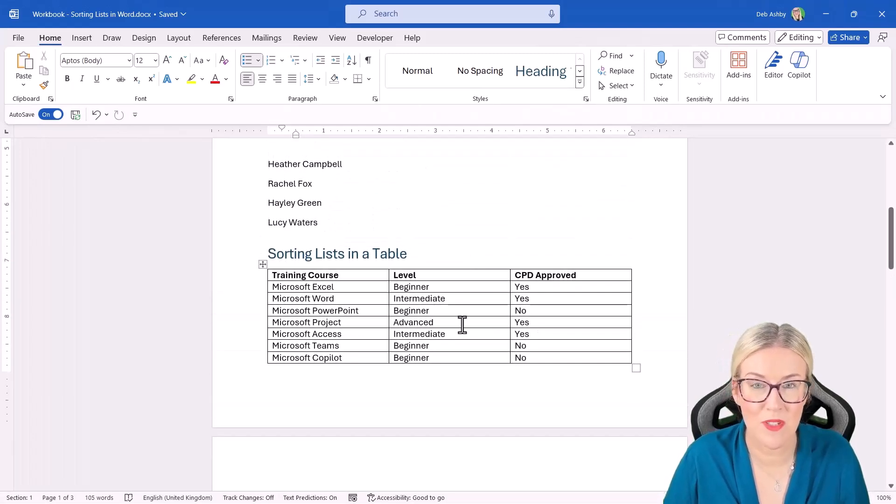
pyautogui.click(357, 278)
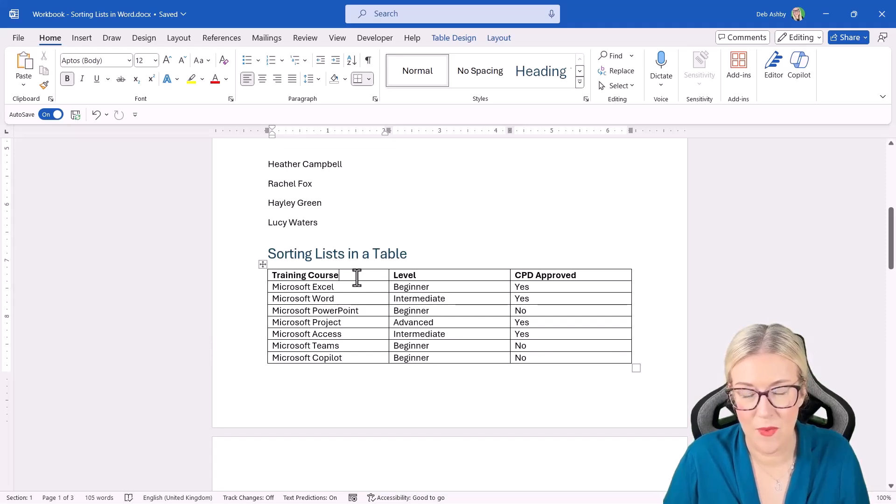
pyautogui.click(352, 60)
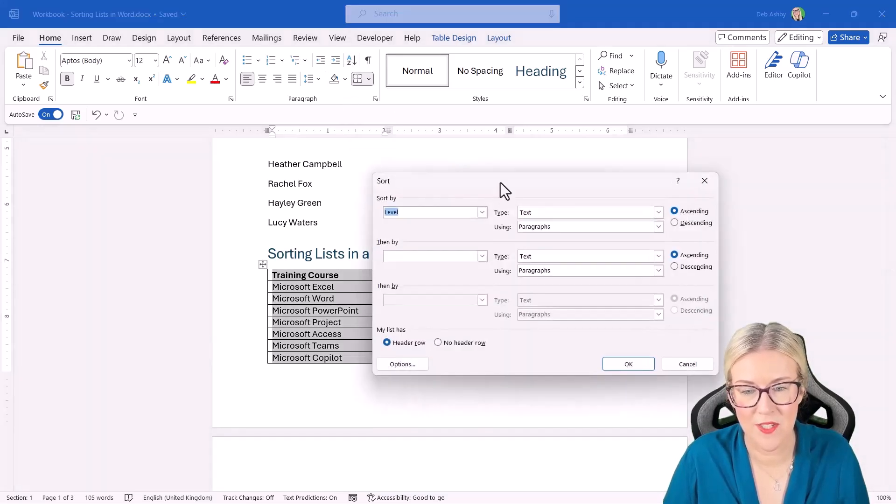
pyautogui.moveTo(494, 187); pyautogui.dragTo(497, 199)
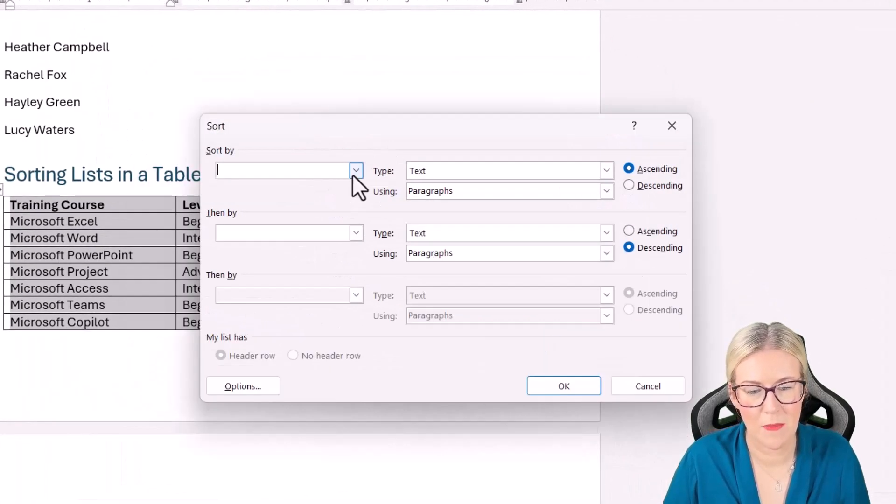
pyautogui.click(355, 170)
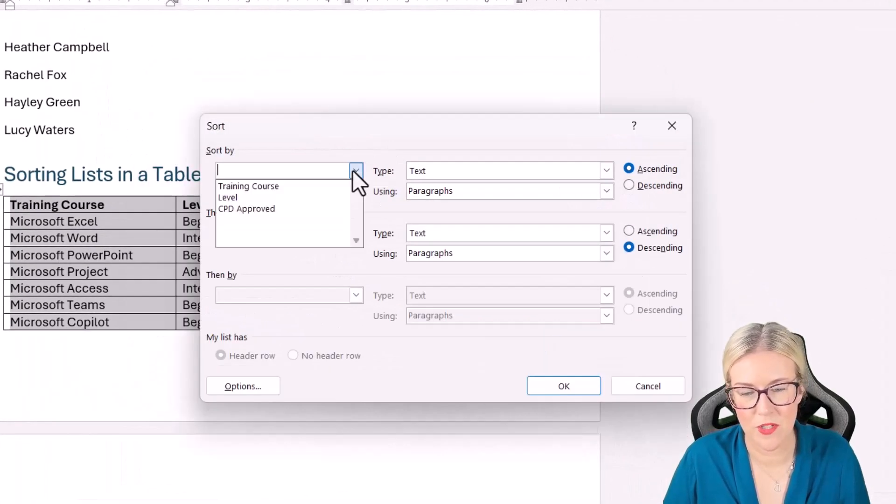
pyautogui.click(267, 209)
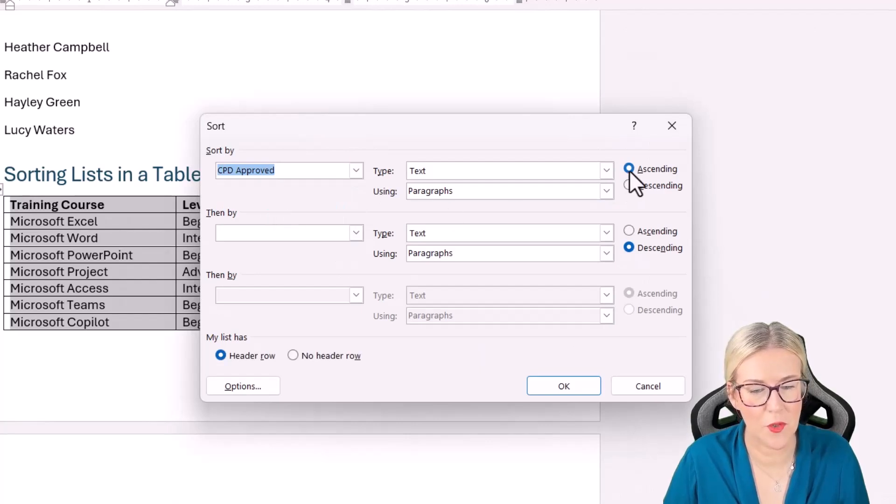
# Add Level in ascending order as the table's second sort column and apply the sort.
pyautogui.click(355, 232)
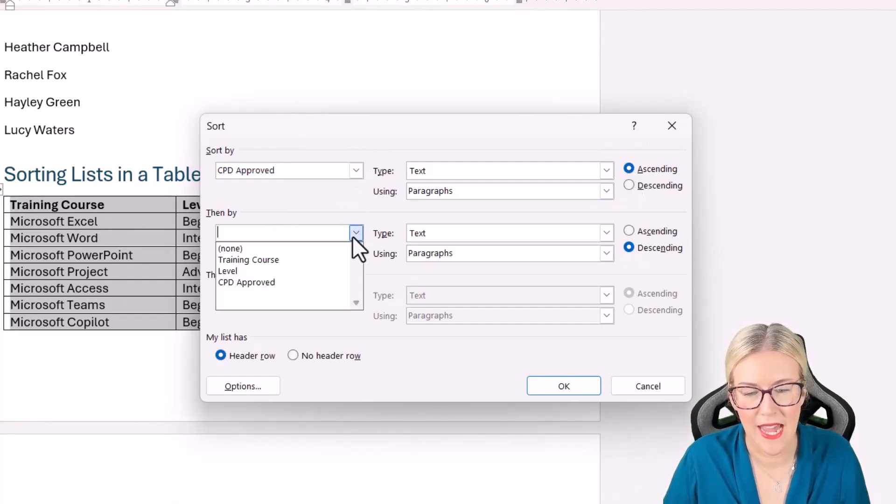
pyautogui.click(244, 267)
pyautogui.click(629, 231)
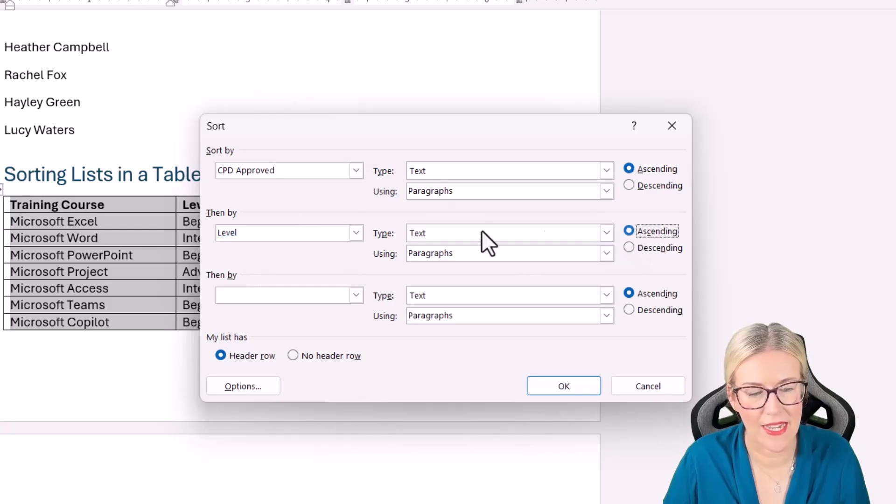
pyautogui.click(563, 387)
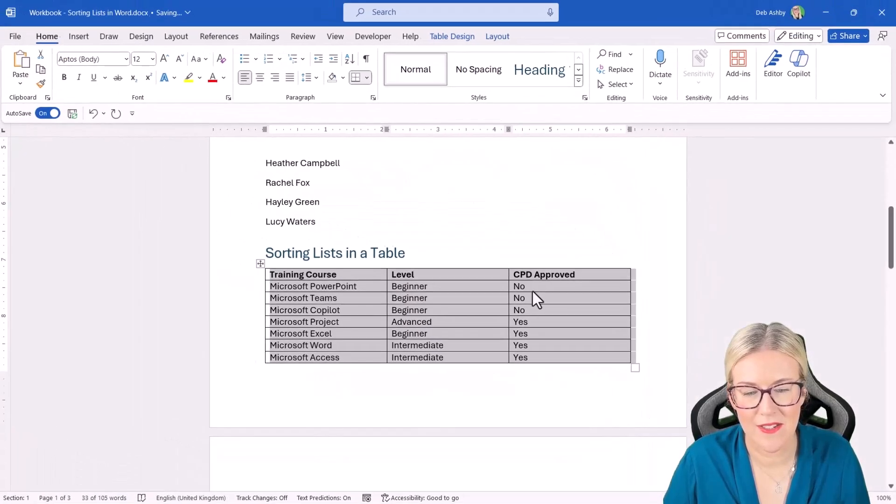
pyautogui.click(444, 243)
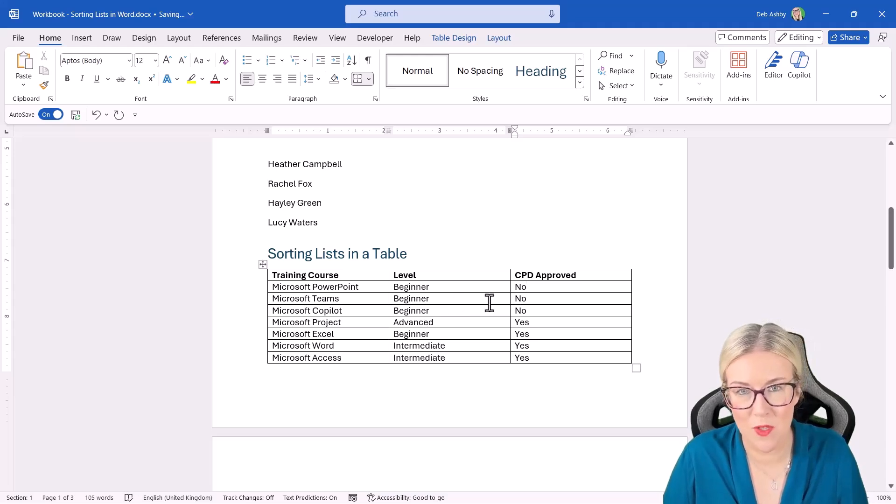
# Examine the line of names under the Sorting a Comma Separated Horizontal List heading.
pyautogui.scroll(-15, 494, 291)
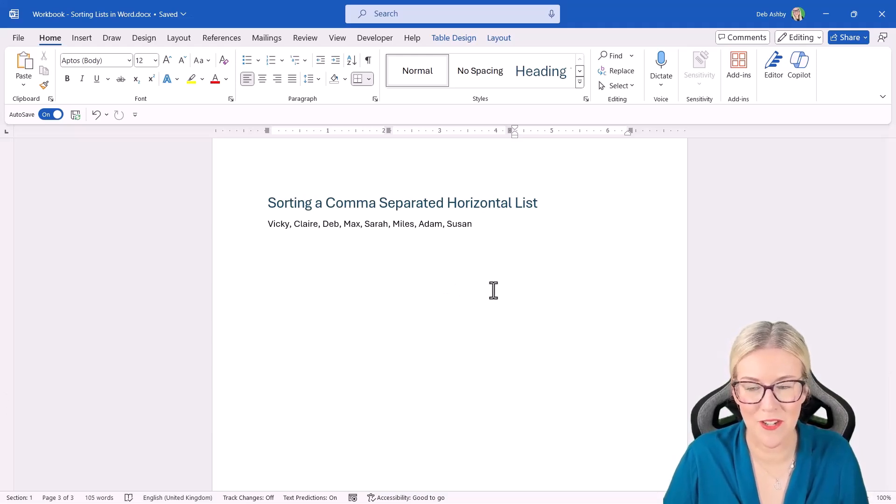
pyautogui.click(244, 231)
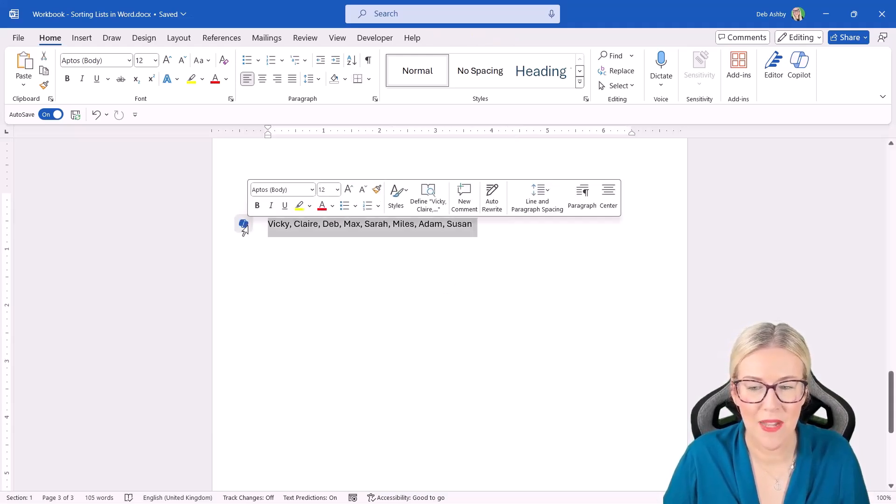
pyautogui.click(361, 258)
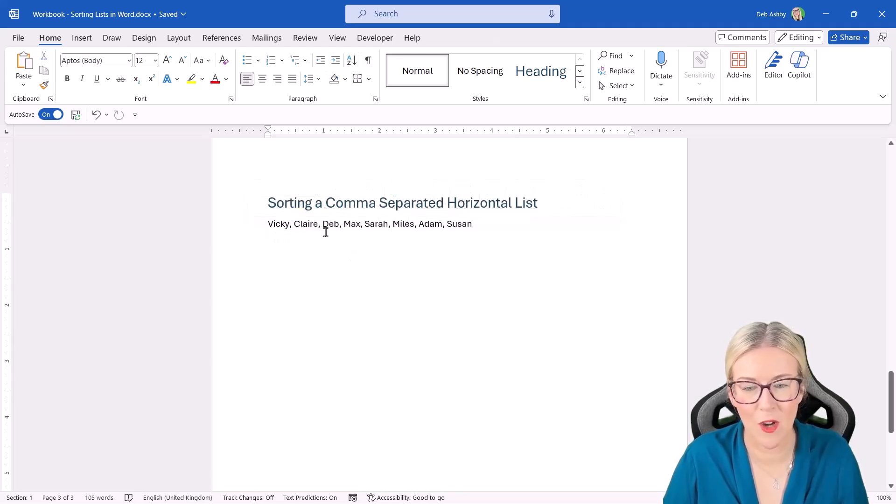
pyautogui.click(242, 232)
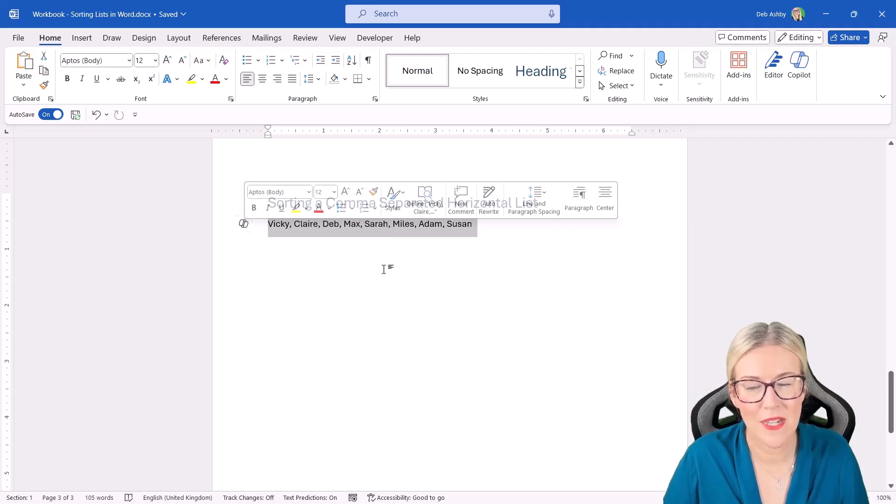
pyautogui.click(441, 289)
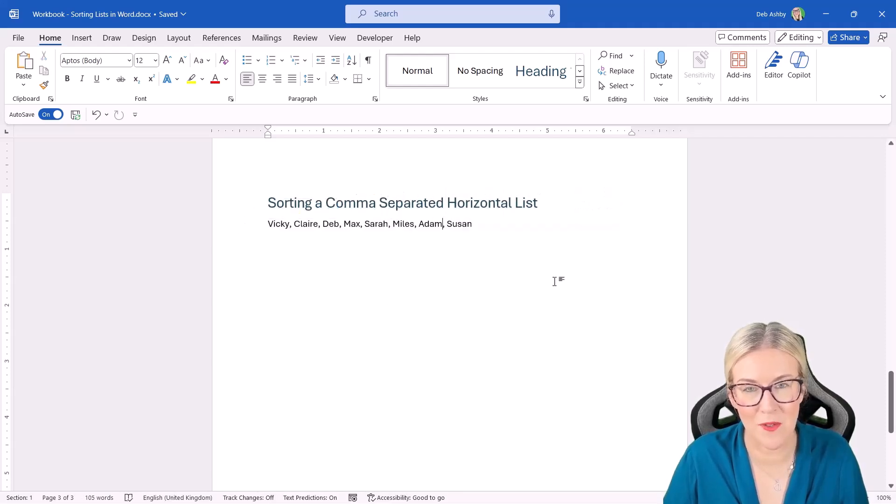
pyautogui.click(237, 232)
pyautogui.click(351, 61)
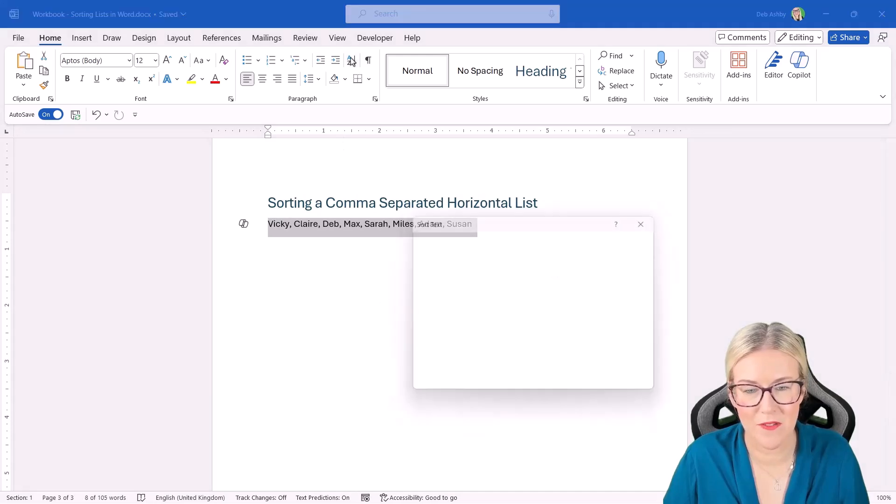
pyautogui.click(515, 254)
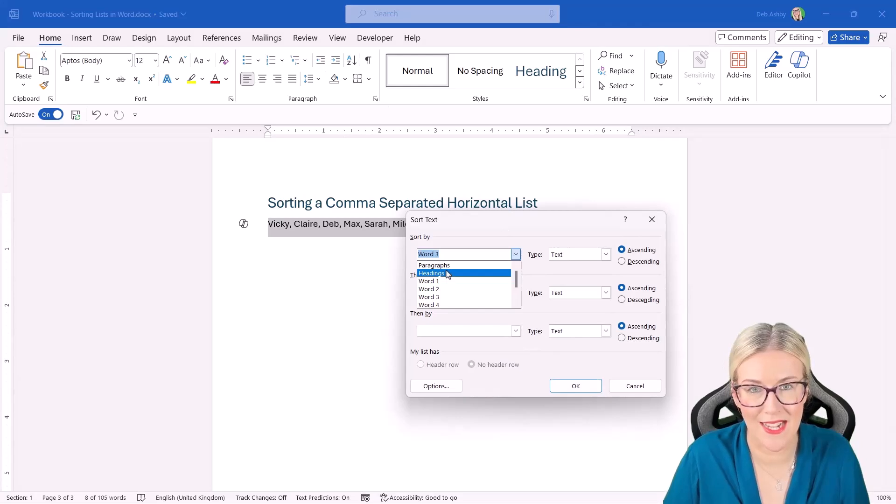
pyautogui.click(538, 295)
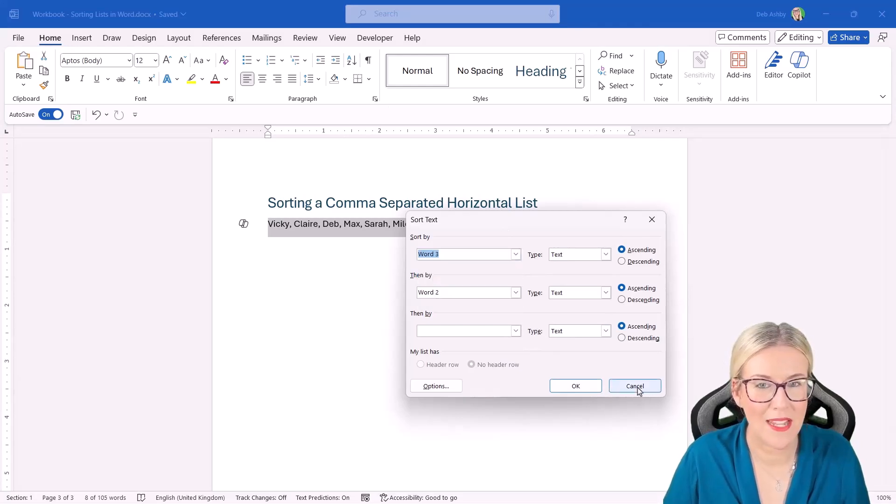
pyautogui.click(638, 390)
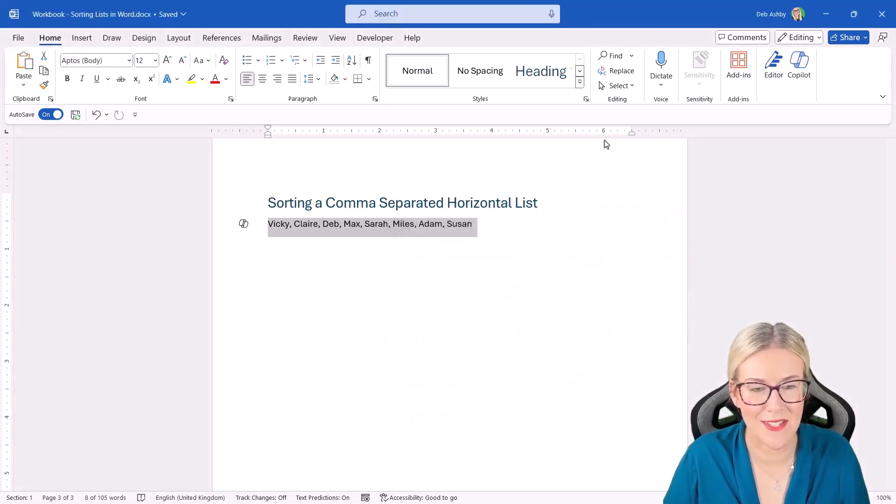
pyautogui.click(647, 234)
# Replace all the comma separators in the horizontal name list with paragraph marks (^p), within the selected line only.
pyautogui.tripleClick(361, 238)
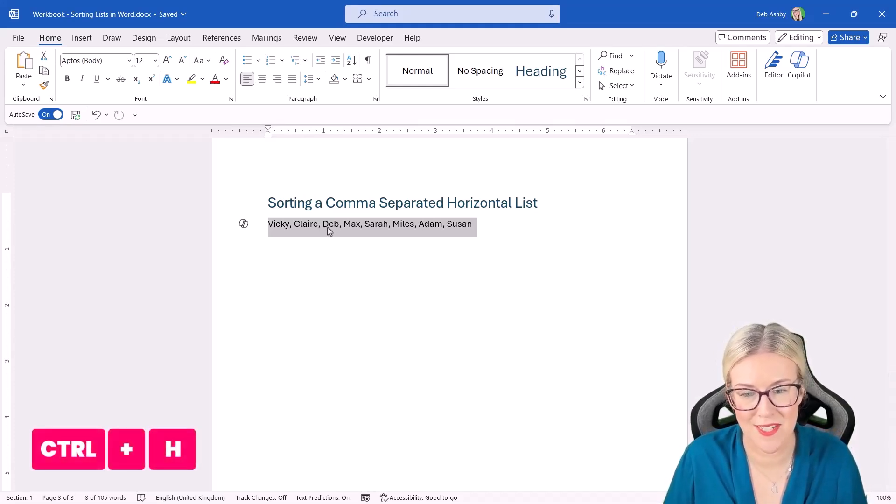
pyautogui.hotkey('ctrl', 'h')
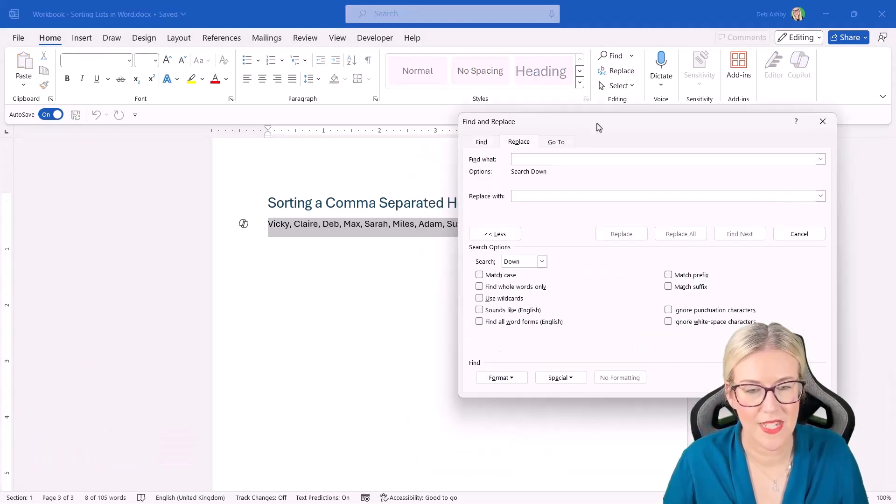
pyautogui.moveTo(597, 126); pyautogui.dragTo(601, 118)
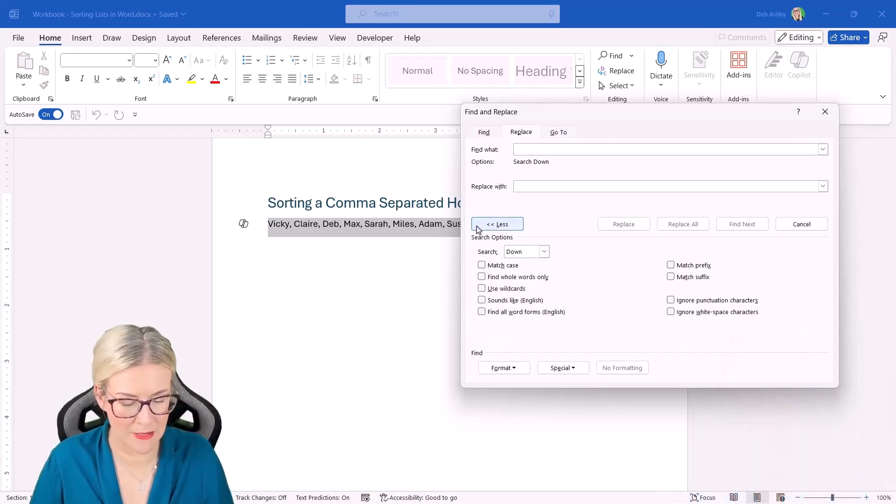
pyautogui.write(',')
pyautogui.click(529, 186)
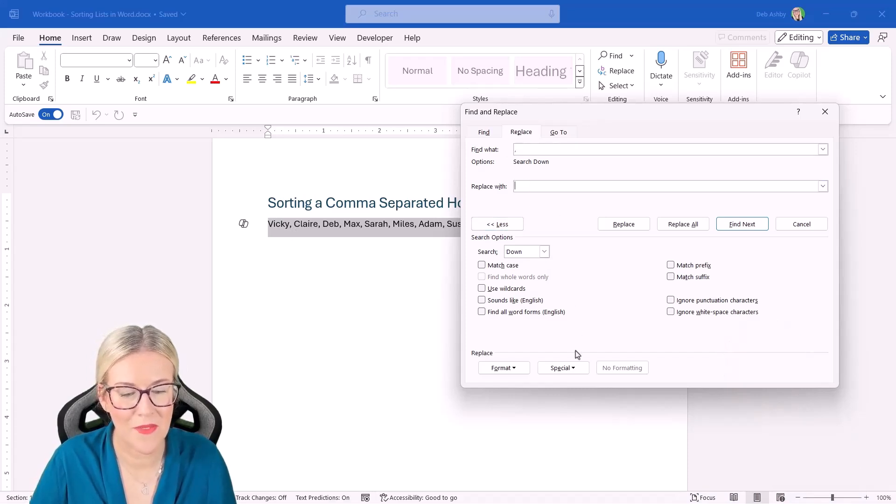
pyautogui.click(572, 368)
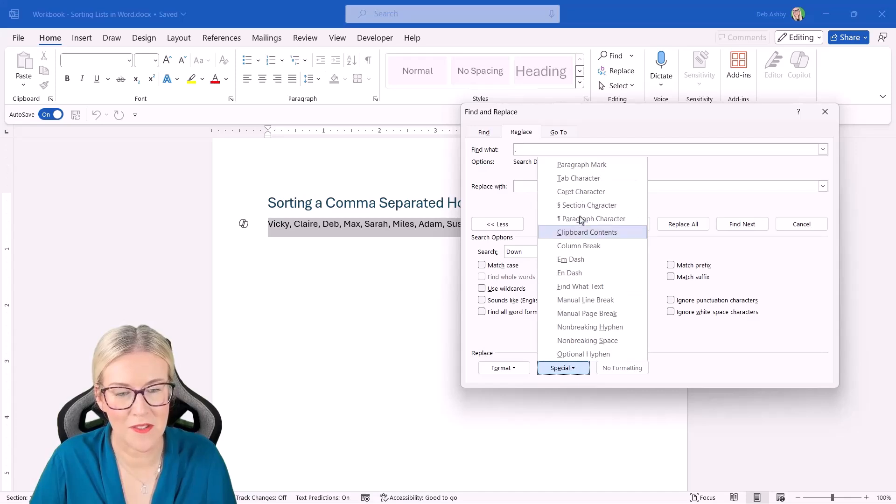
pyautogui.click(582, 173)
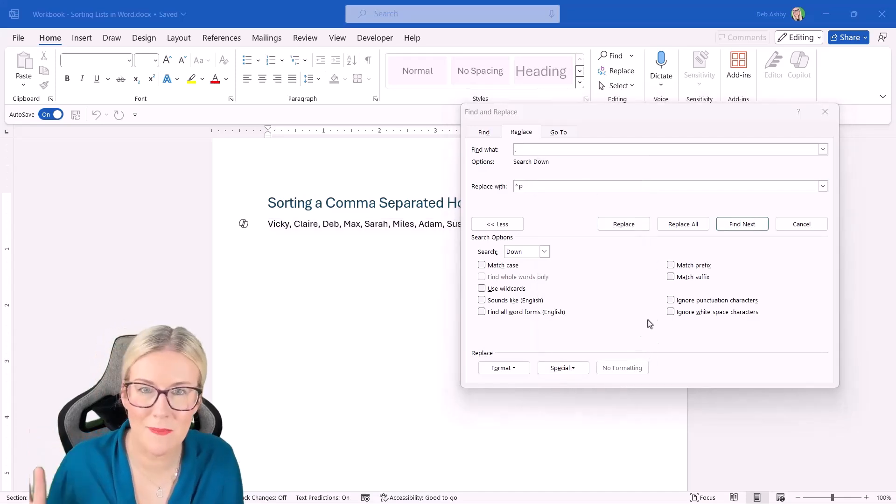
pyautogui.click(683, 225)
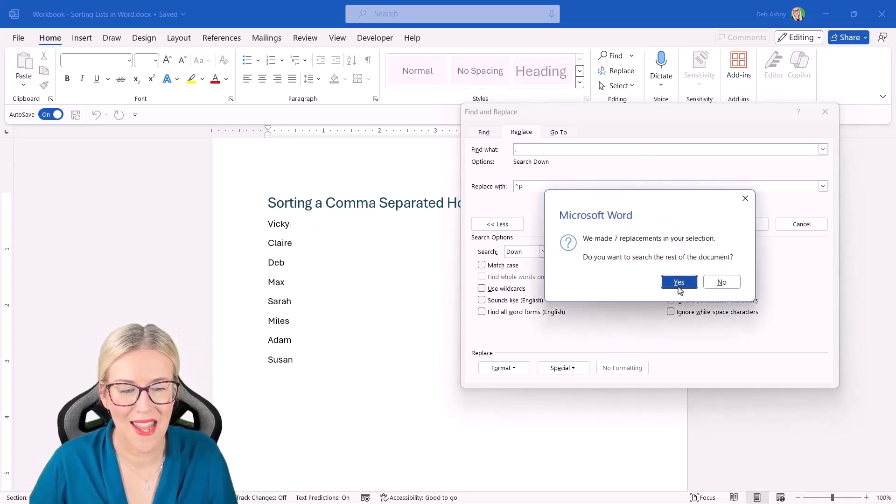
pyautogui.click(722, 282)
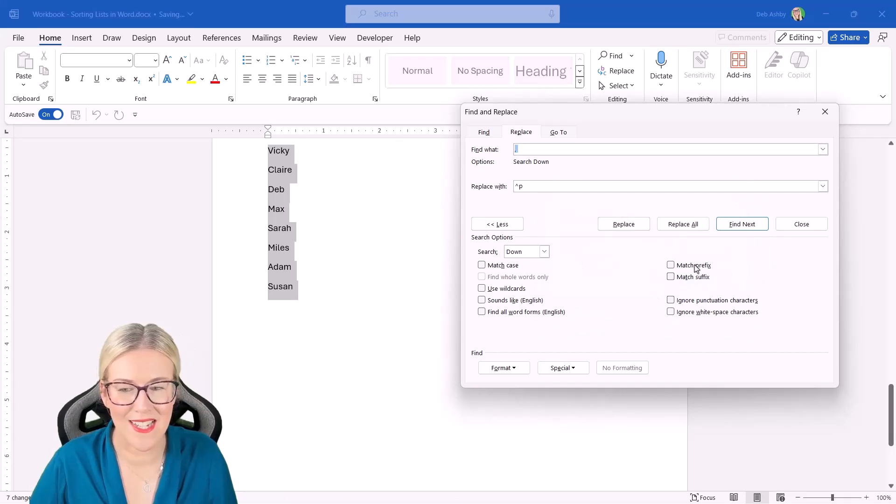
pyautogui.click(825, 117)
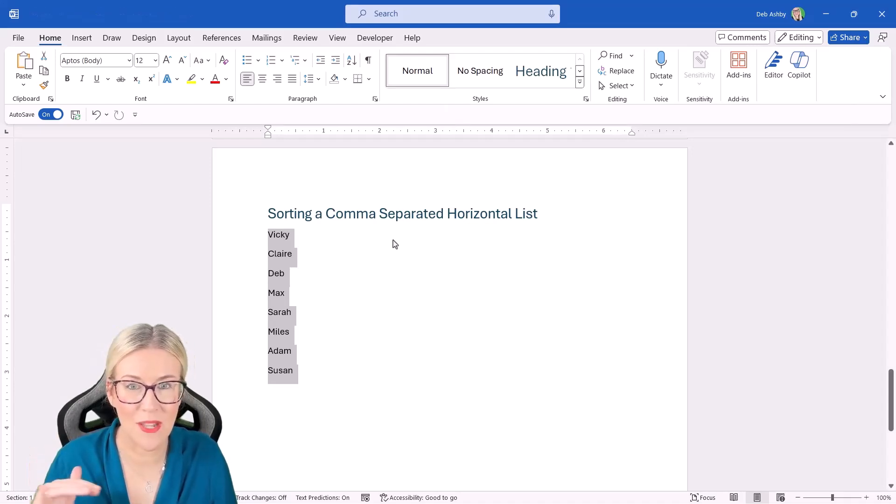
# Sort the vertical list of first names by Paragraphs as text in ascending order.
pyautogui.click(353, 61)
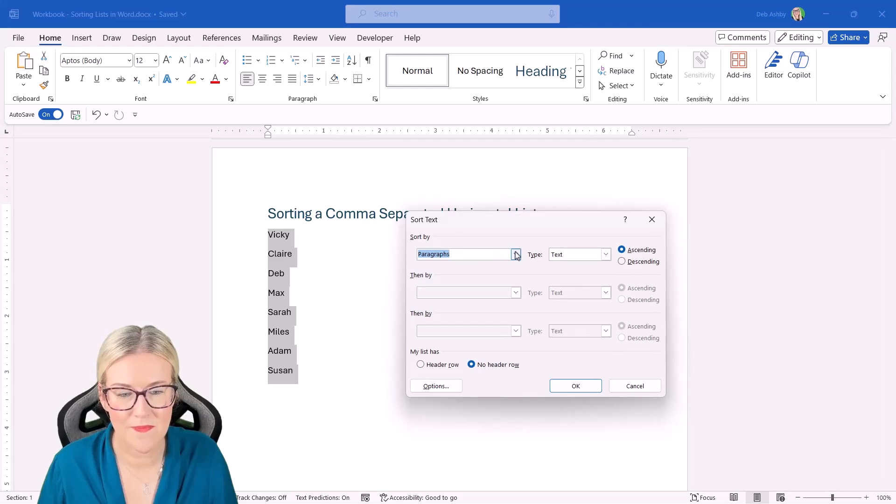
pyautogui.click(574, 387)
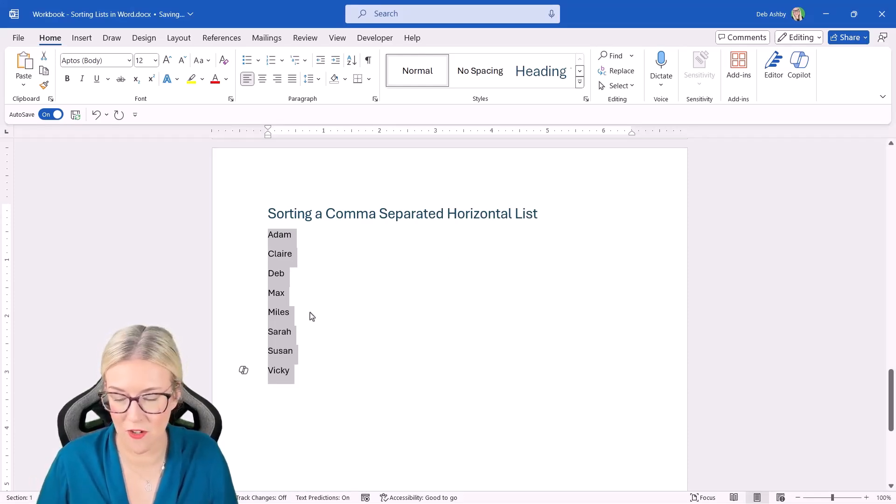
# Replace all paragraph marks (^p) in the sorted name list with a comma and a space, within the selection only.
pyautogui.hotkey('ctrl', 'h')
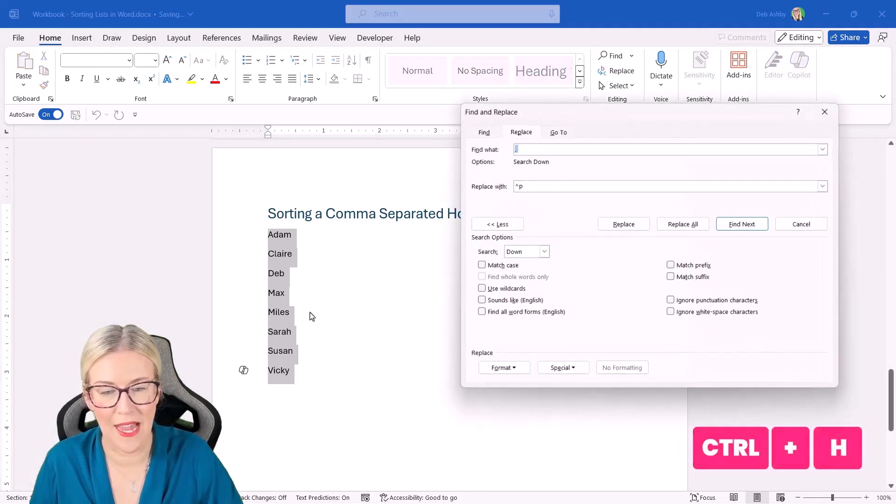
pyautogui.moveTo(581, 112); pyautogui.dragTo(509, 131)
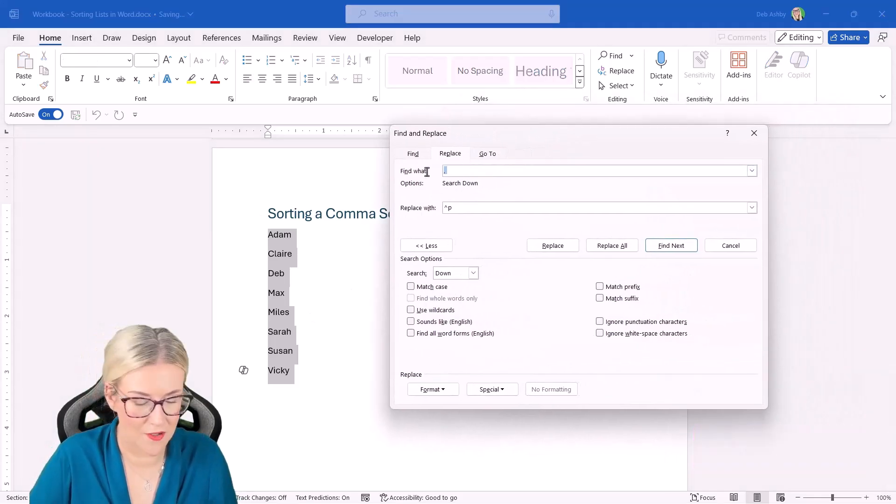
pyautogui.press('BackSpace')
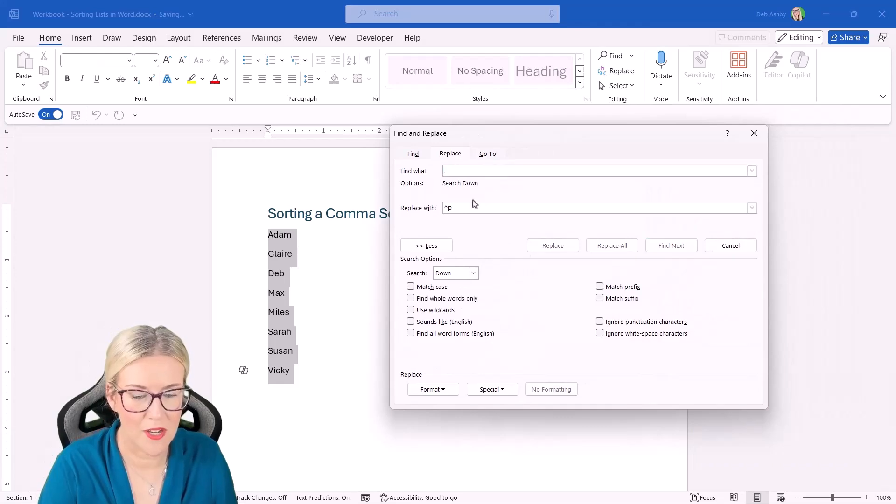
pyautogui.click(494, 390)
pyautogui.click(510, 92)
pyautogui.press('Tab')
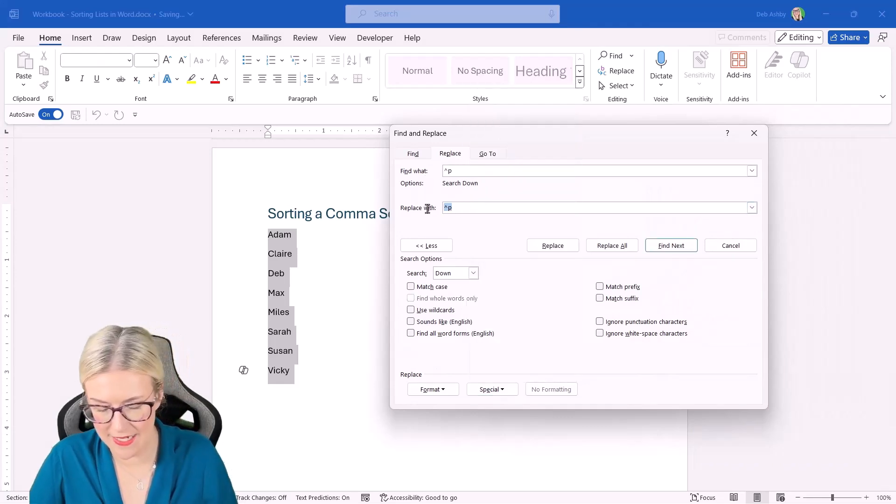
pyautogui.write(',')
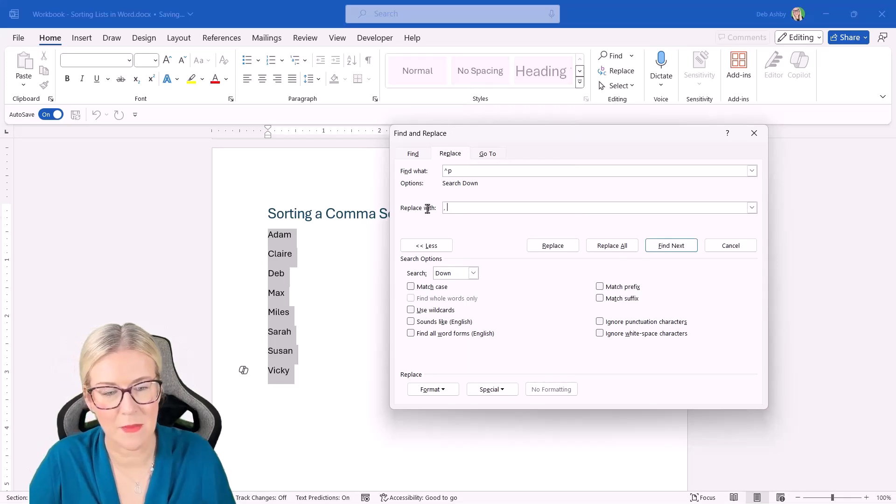
pyautogui.click(618, 245)
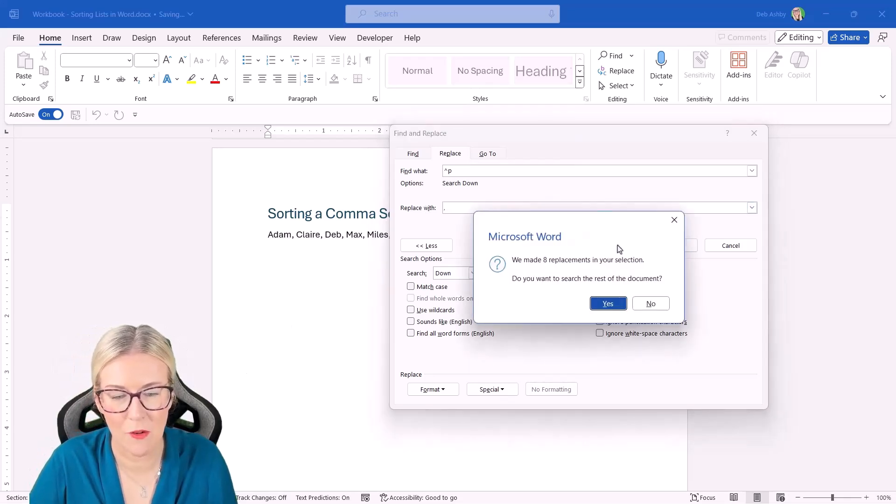
pyautogui.click(651, 304)
pyautogui.click(754, 134)
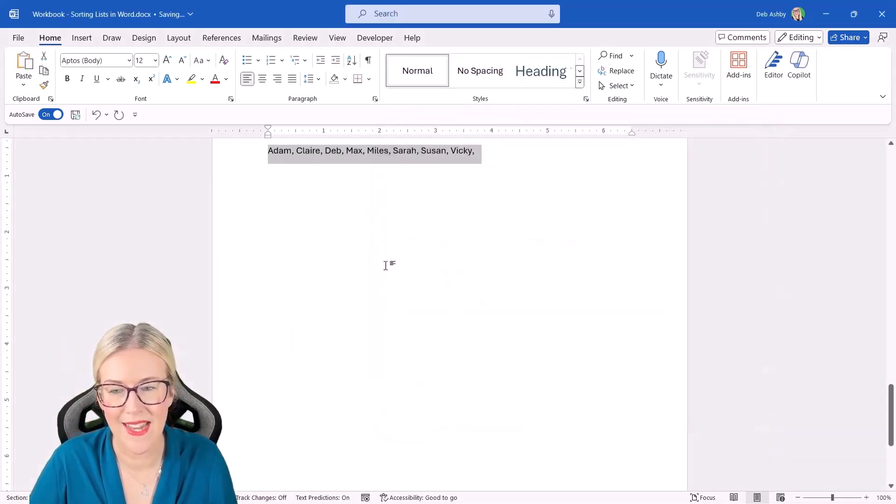
pyautogui.scroll(3, 420, 266)
pyautogui.click(524, 287)
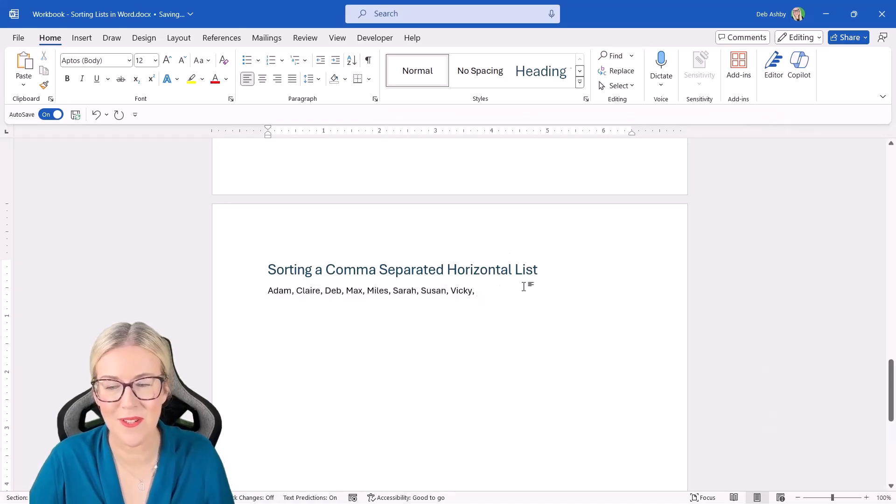
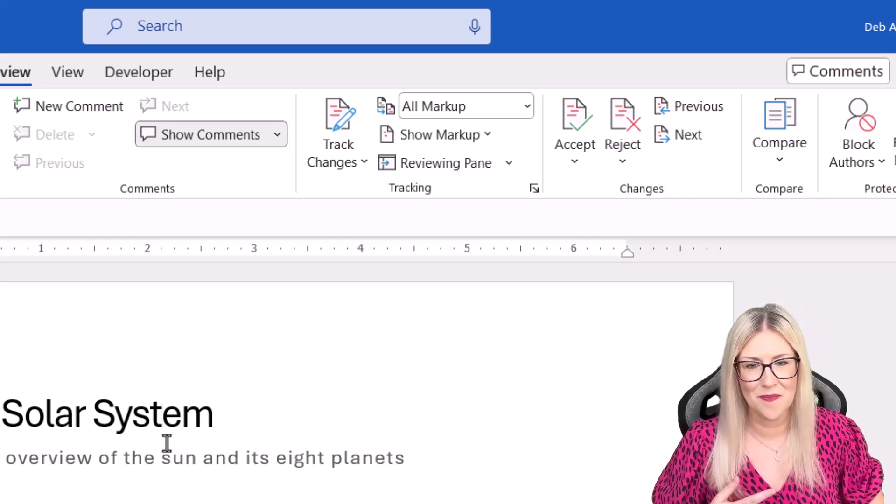
# Turn on Track Changes for the Solar System document and check the document's editing mode options.
pyautogui.click(340, 113)
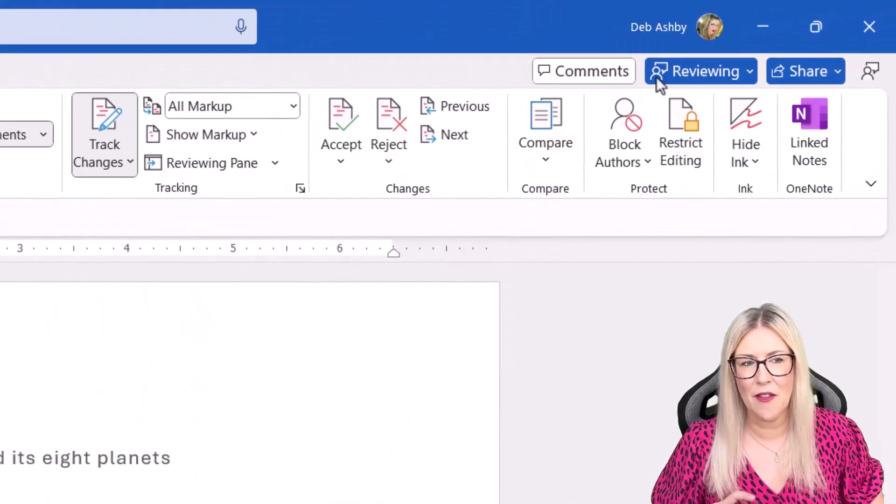
pyautogui.click(749, 71)
pyautogui.click(365, 182)
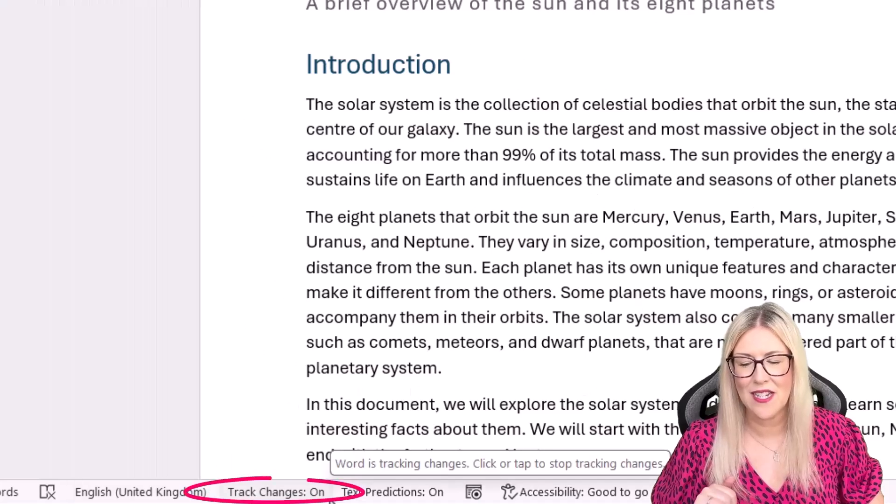
# Toggle Track Changes off and back on, and look through the choices for whose edits are tracked.
pyautogui.click(302, 495)
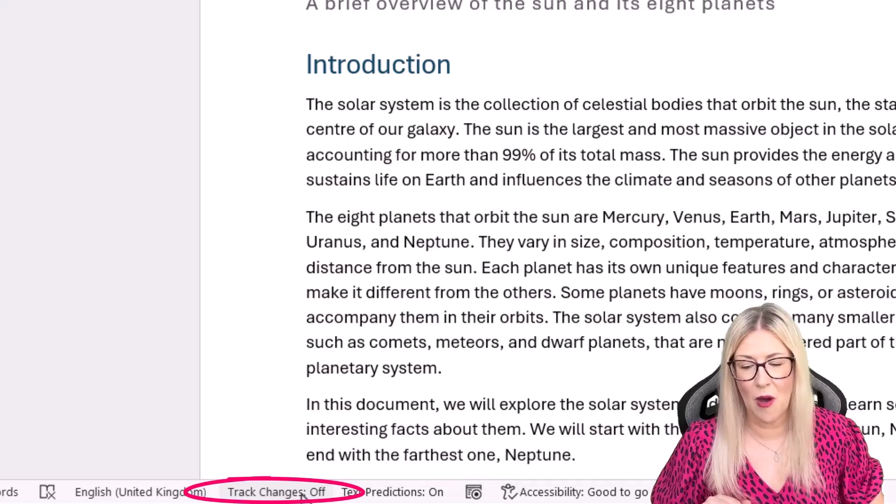
pyautogui.click(302, 496)
pyautogui.click(302, 496)
pyautogui.click(303, 496)
pyautogui.click(303, 496)
pyautogui.click(302, 495)
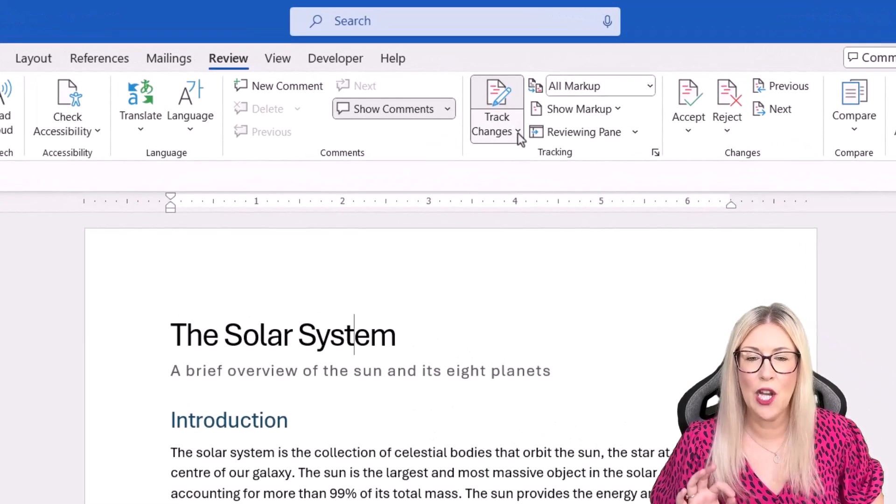
pyautogui.click(518, 132)
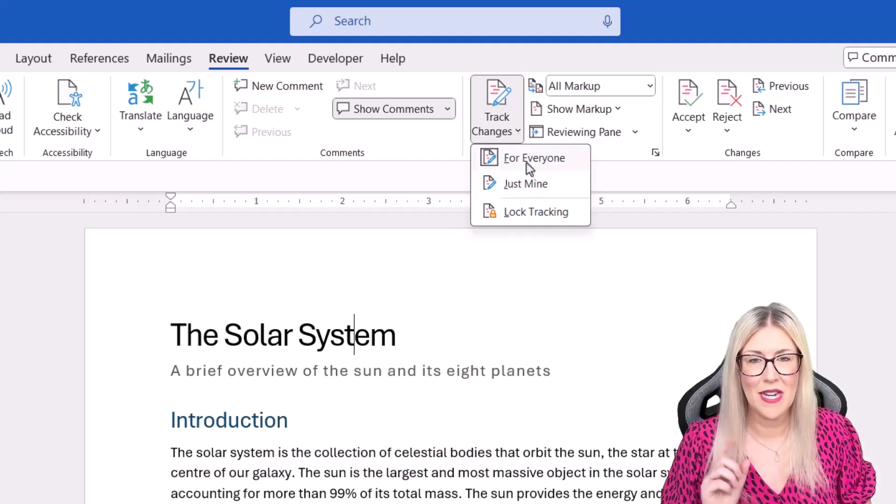
pyautogui.click(651, 369)
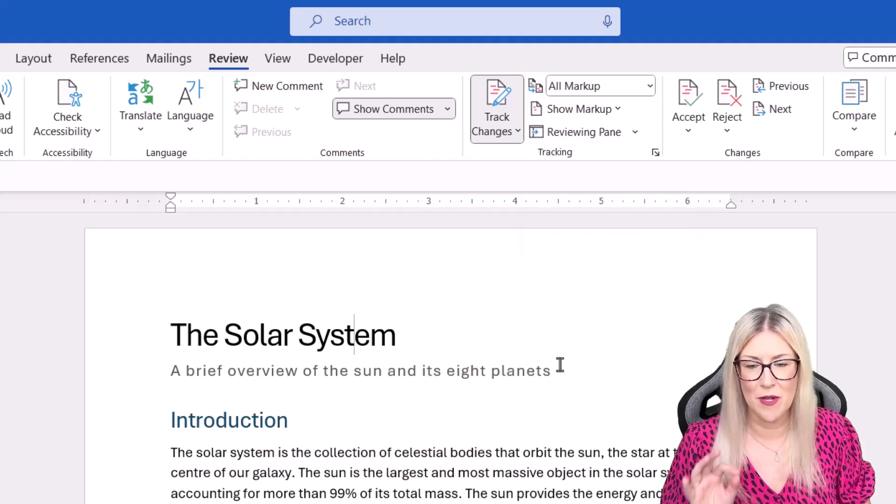
# Delete the first paragraph under the Introduction heading as a tracked change.
pyautogui.scroll(-2, 577, 384)
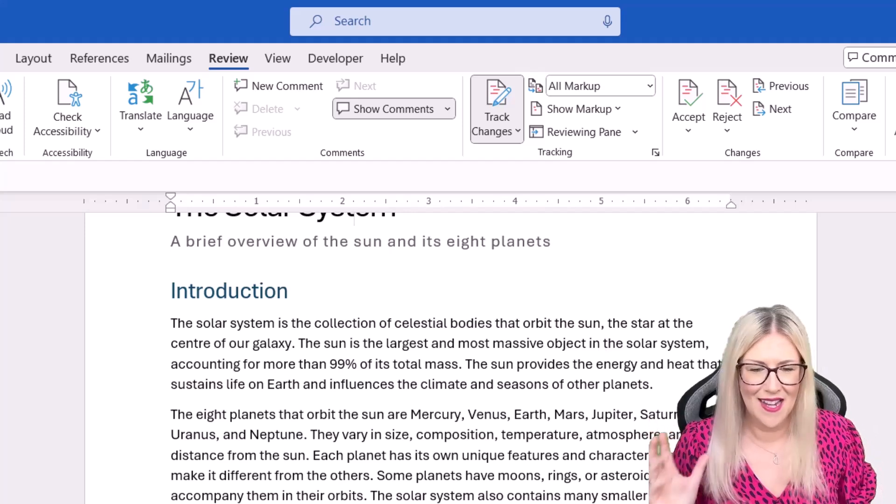
pyautogui.moveTo(664, 386); pyautogui.dragTo(134, 328)
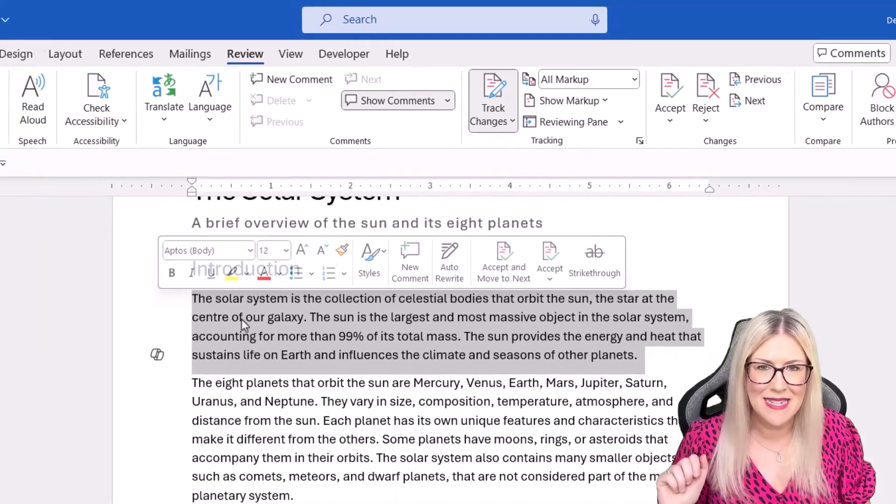
pyautogui.press('Delete')
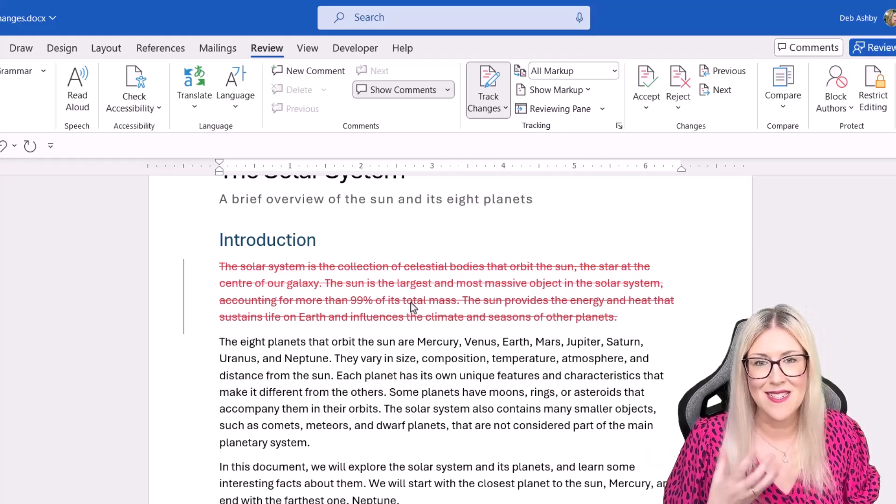
# Add a new paragraph below the deleted one reading "I want this to say something completely different because this is just nonsense.".
pyautogui.click(633, 317)
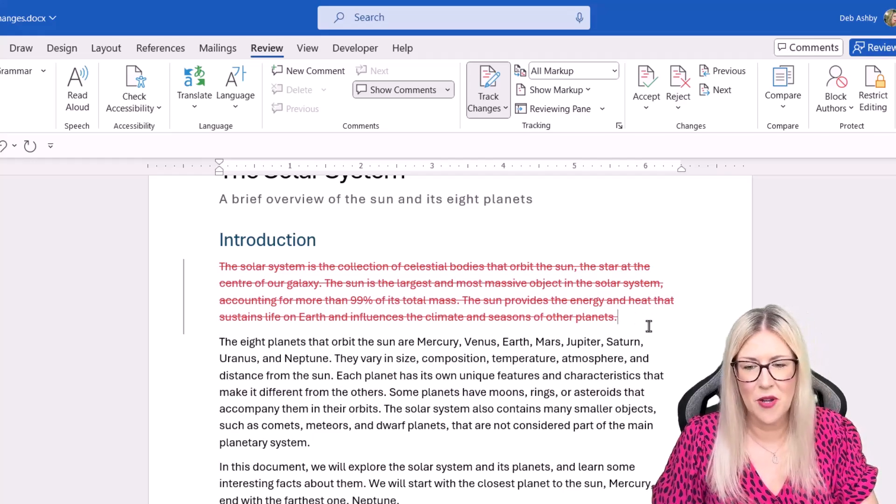
pyautogui.press('Return')
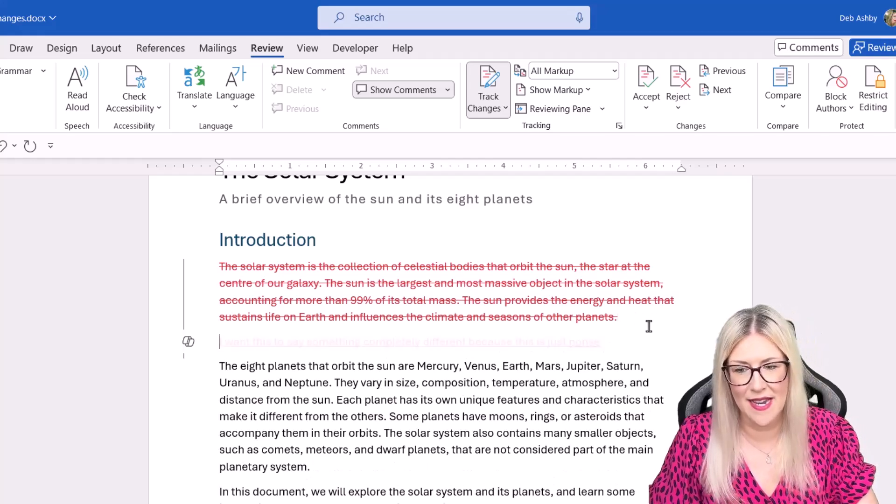
pyautogui.write('I want this to say something completely different because this is just nonsense.')
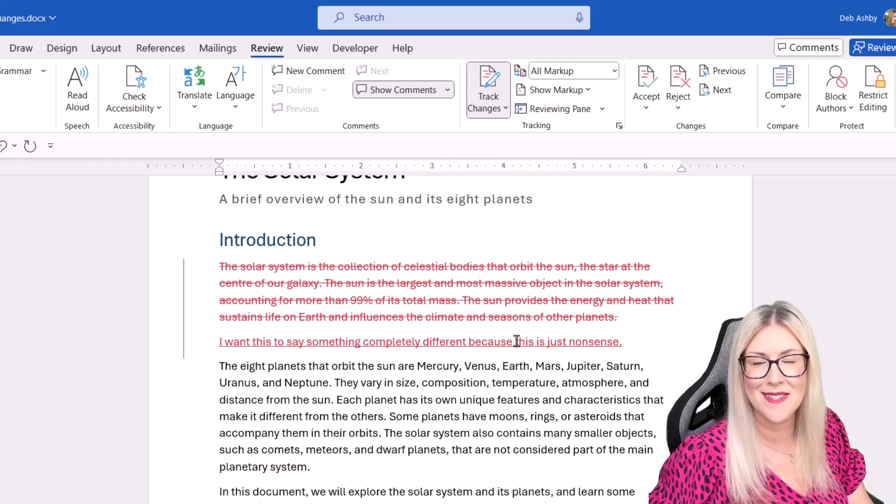
# Review the markup styles and colours in the advanced Track Changes options, keeping the insertion colour By author.
pyautogui.moveTo(440, 350)
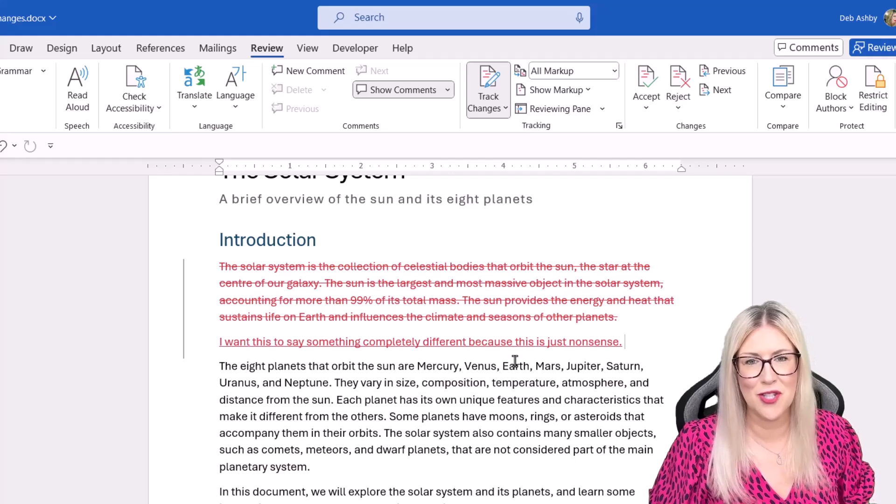
pyautogui.moveTo(532, 344)
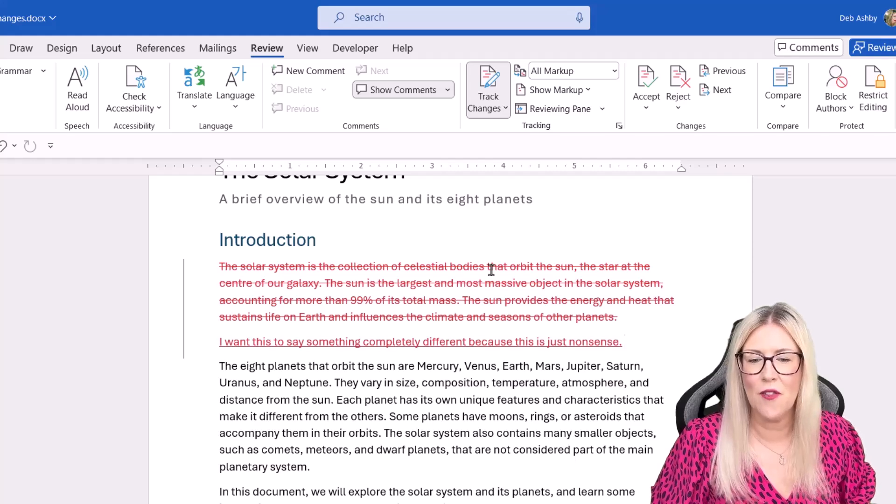
pyautogui.moveTo(491, 270)
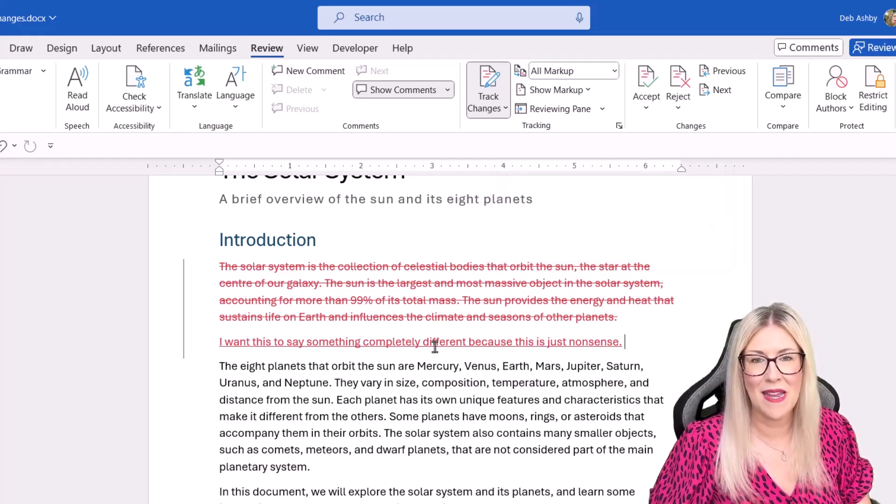
pyautogui.moveTo(475, 310)
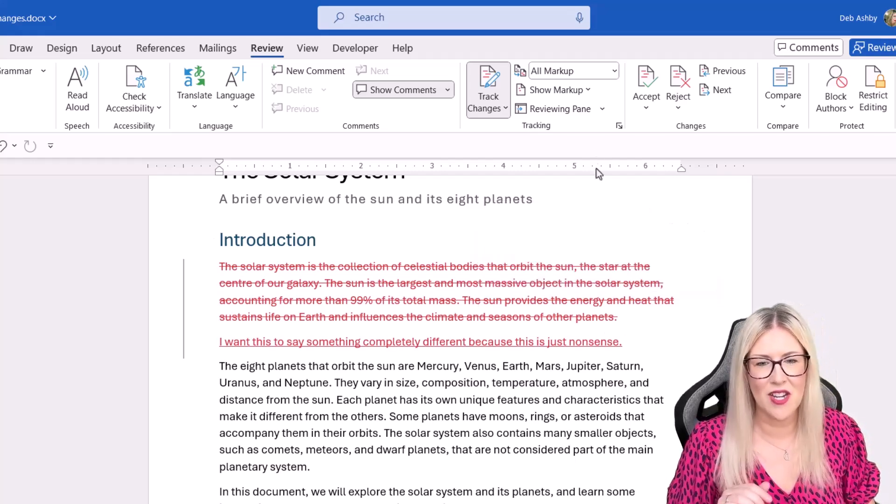
pyautogui.click(619, 125)
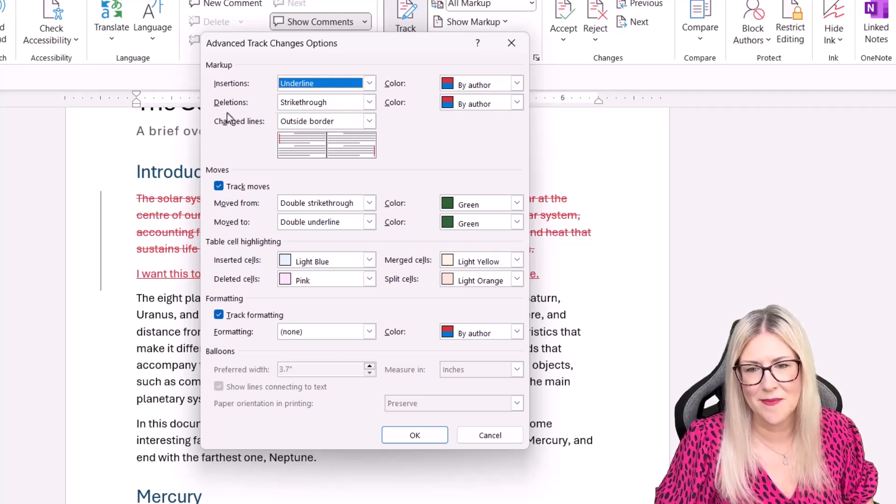
pyautogui.press('Tab')
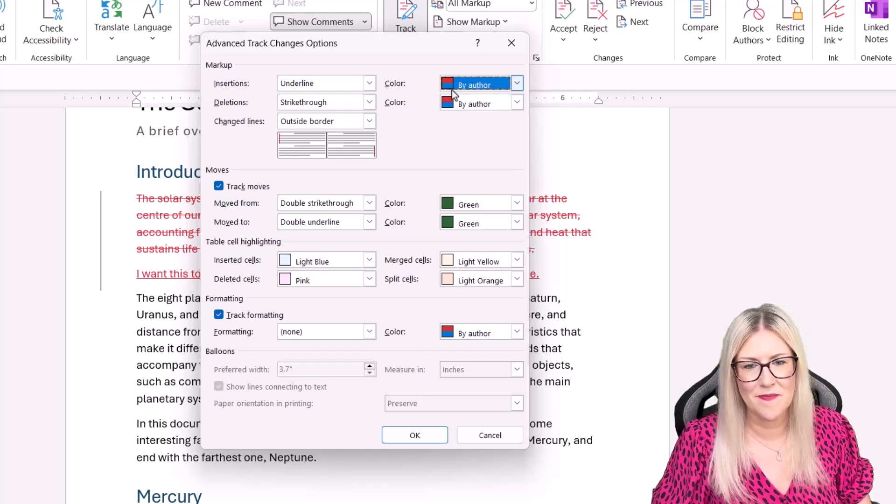
pyautogui.click(517, 84)
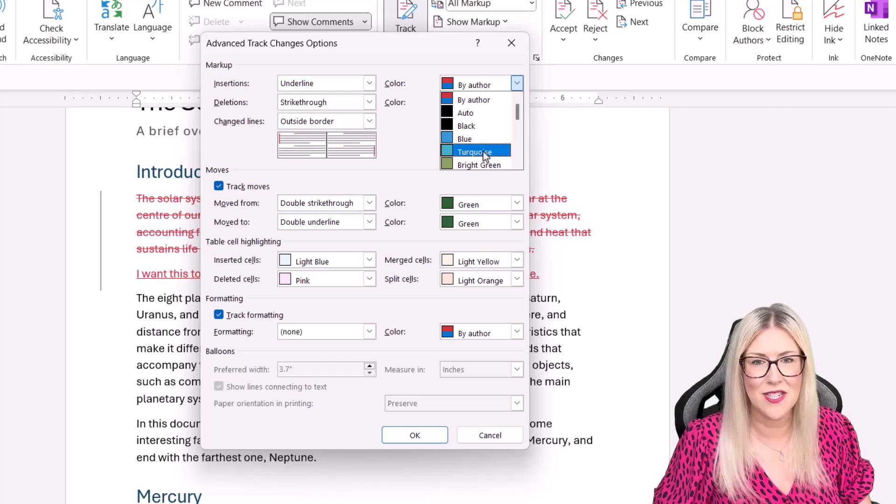
pyautogui.click(480, 100)
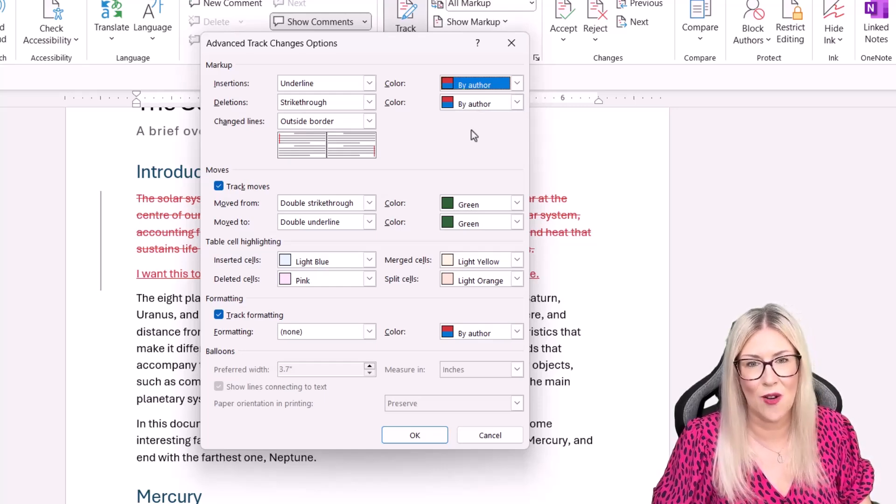
pyautogui.press('Return')
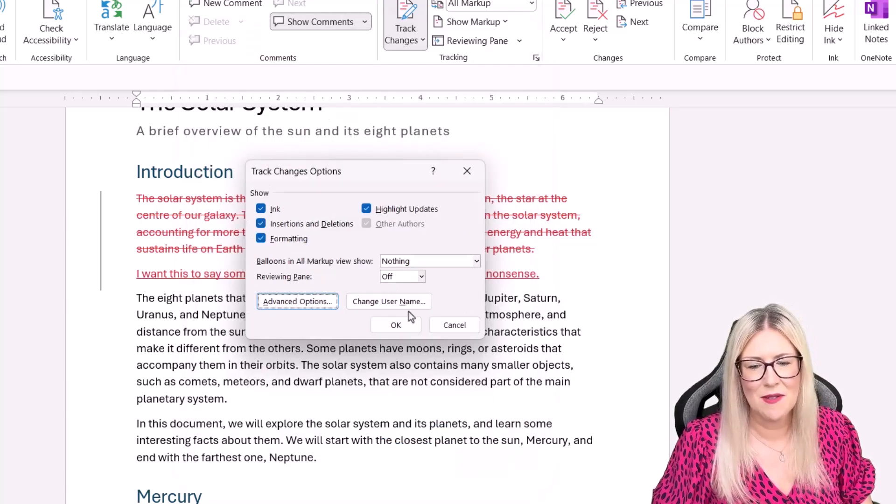
pyautogui.click(455, 323)
# Move the paragraph starting "In this document, we will explore" to above the paragraph starting "The eight planets".
pyautogui.scroll(-2, 414, 196)
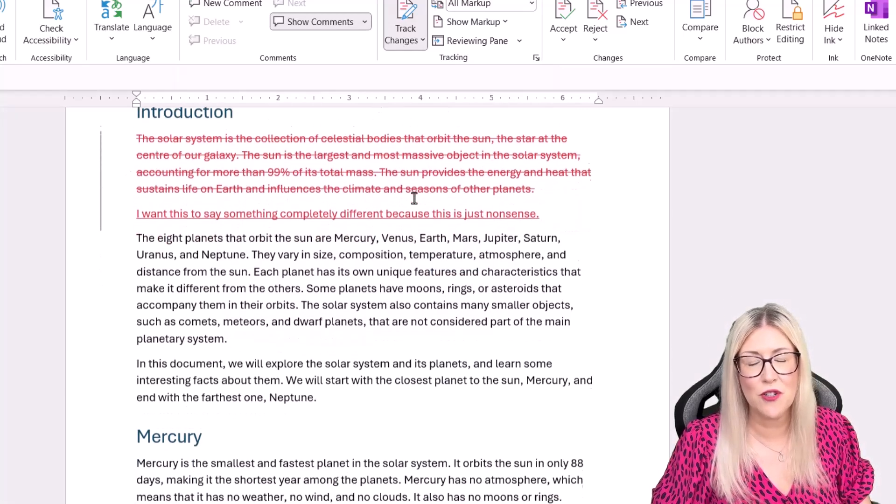
pyautogui.scroll(-1, 414, 196)
pyautogui.moveTo(316, 350); pyautogui.dragTo(141, 198)
pyautogui.click(429, 286)
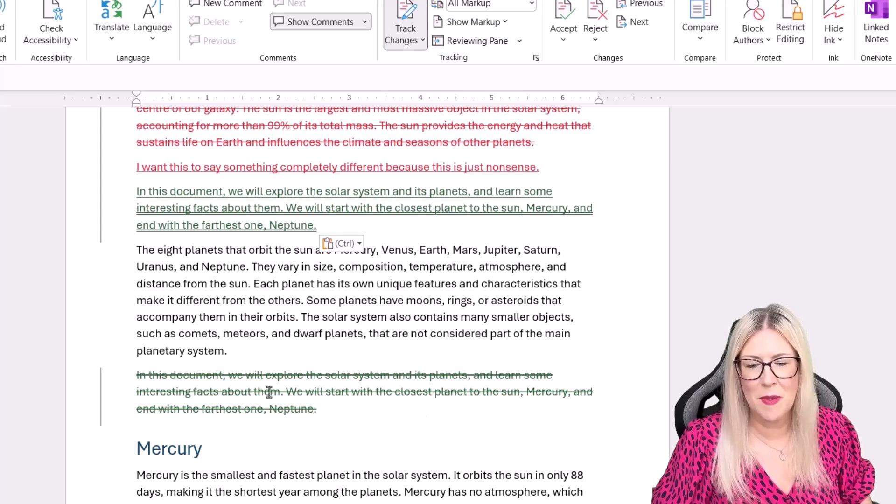
# Set the colours for both moved-from and moved-to text to By author in the advanced Track Changes options.
pyautogui.moveTo(265, 392)
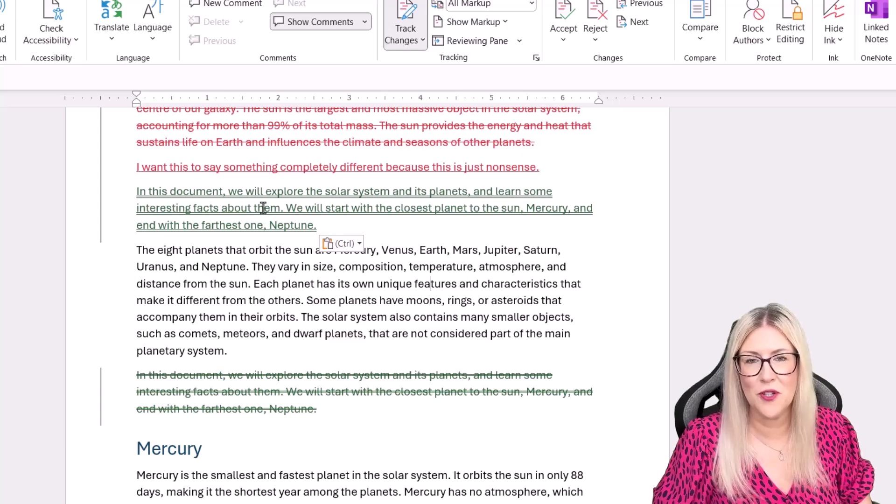
pyautogui.moveTo(263, 208)
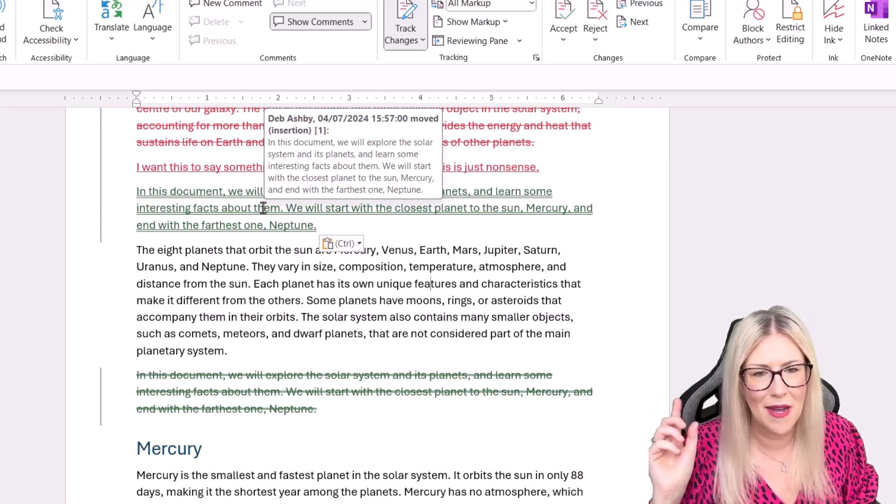
pyautogui.click(537, 58)
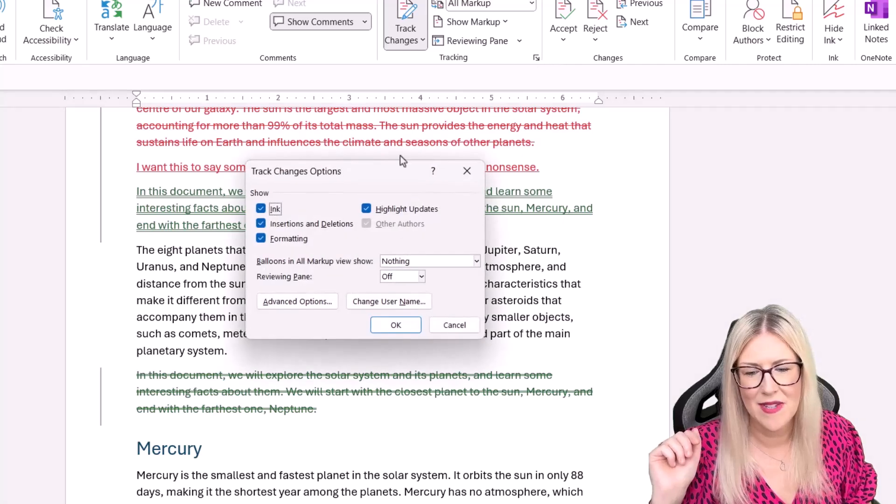
pyautogui.click(297, 302)
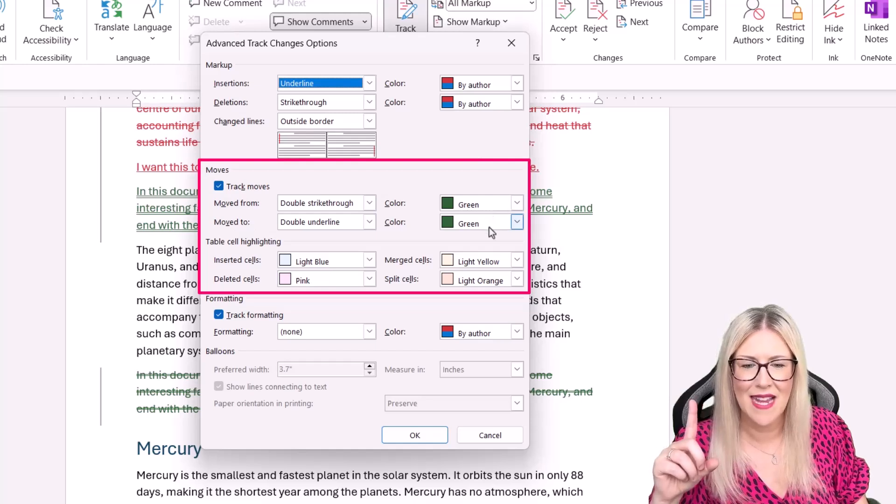
pyautogui.click(517, 202)
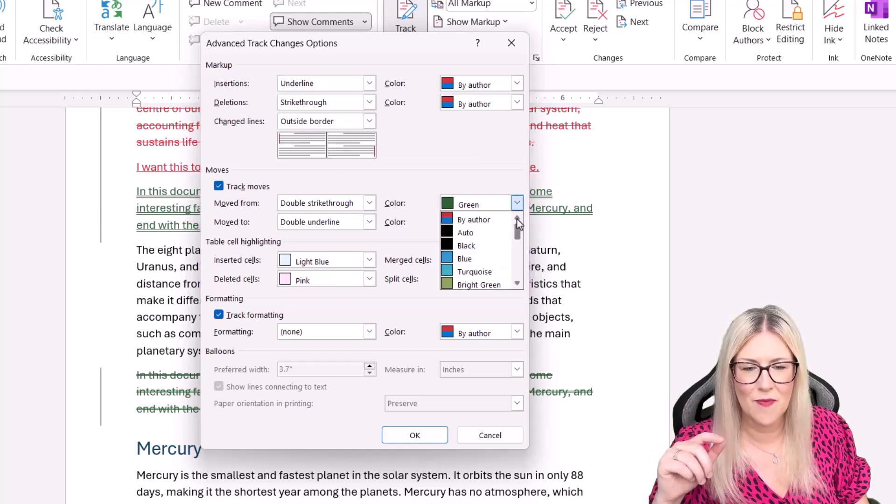
pyautogui.click(490, 219)
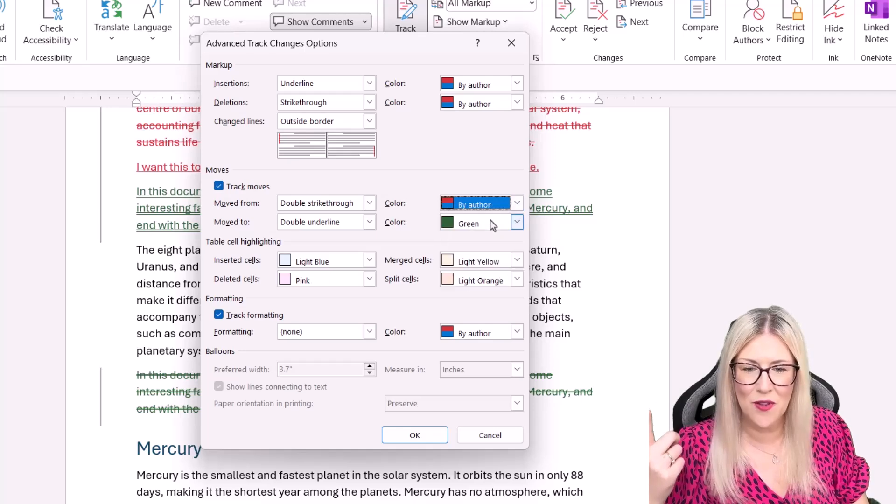
pyautogui.click(516, 222)
pyautogui.scroll(3, 517, 250)
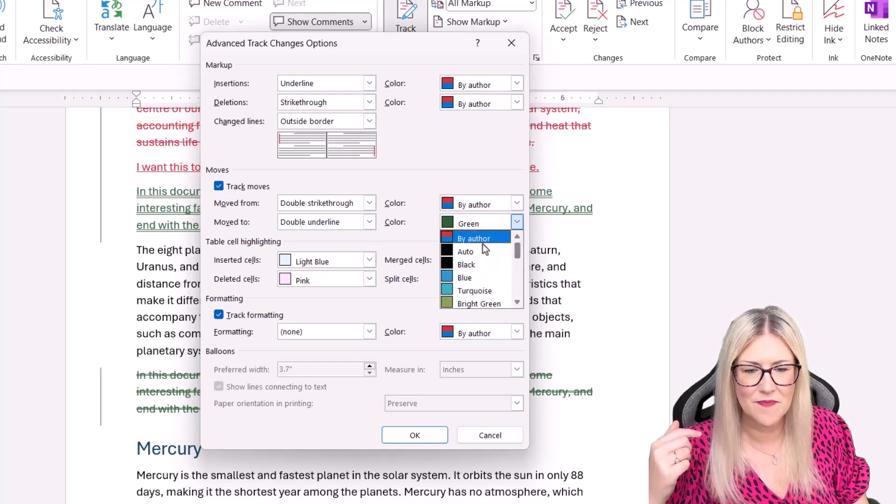
pyautogui.click(482, 244)
pyautogui.click(419, 442)
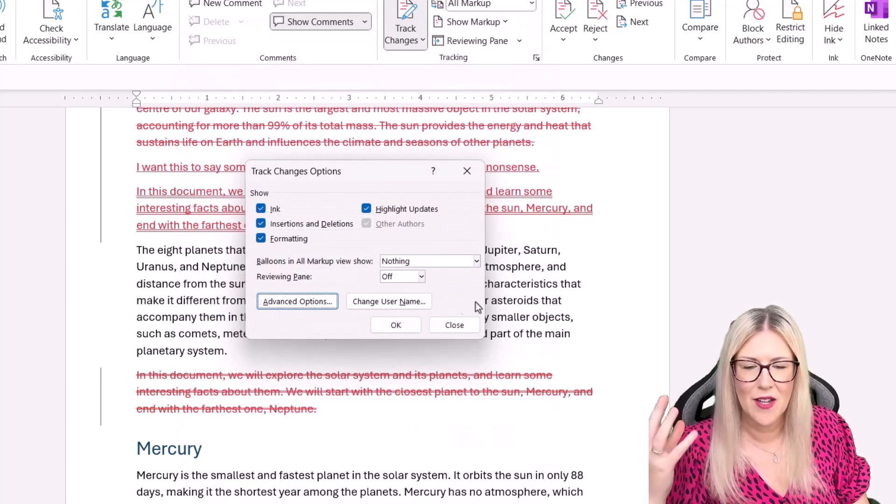
pyautogui.click(454, 326)
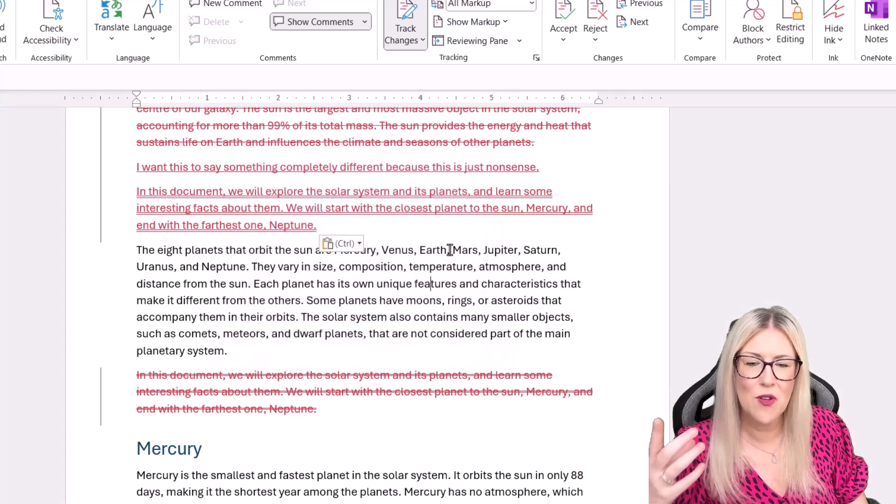
# View the Introduction's tracked changes in Simple Markup and in No Markup.
pyautogui.scroll(2, 454, 244)
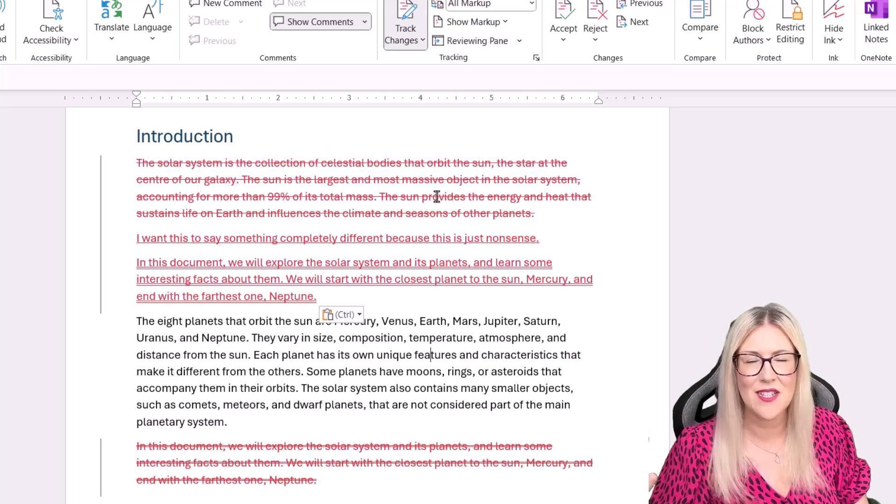
pyautogui.moveTo(436, 197)
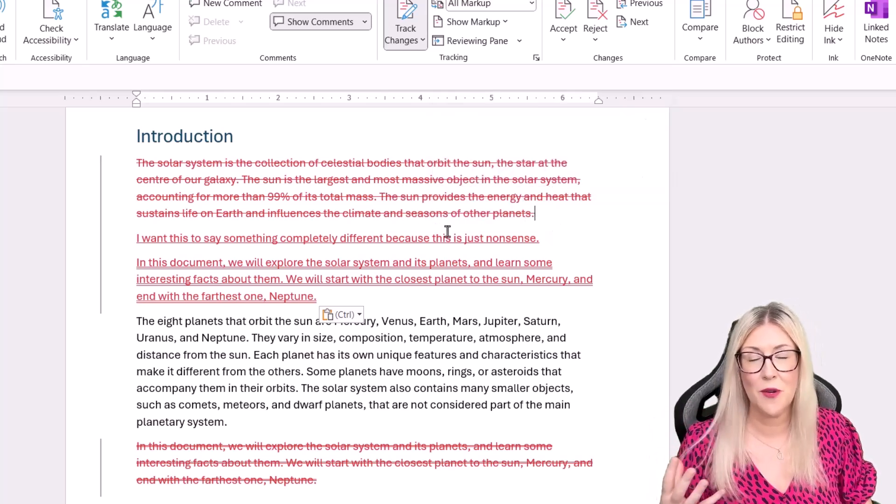
pyautogui.click(532, 4)
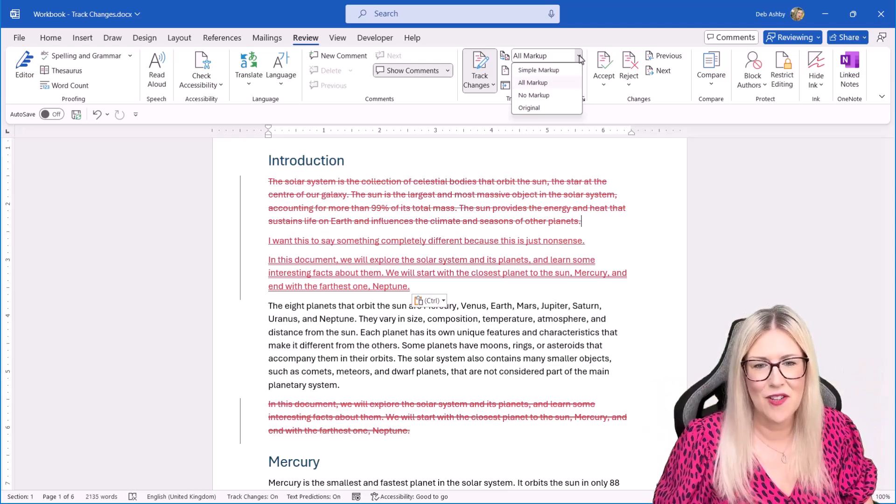
pyautogui.click(550, 70)
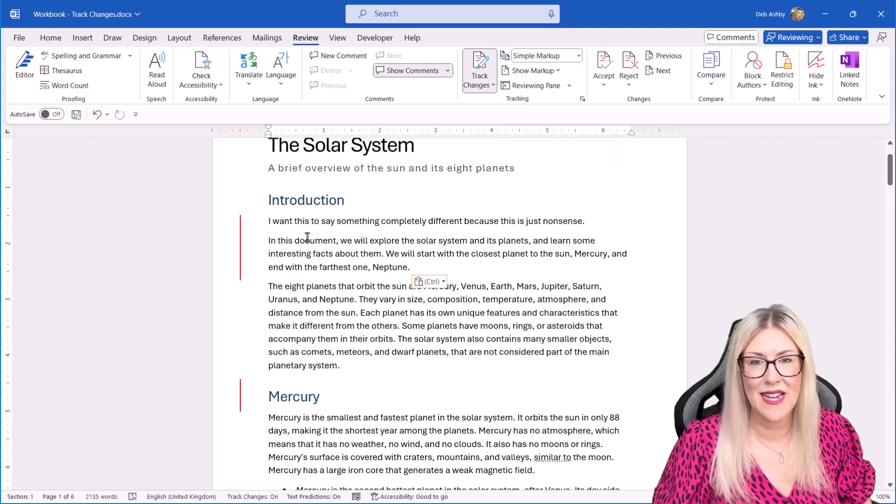
pyautogui.click(273, 221)
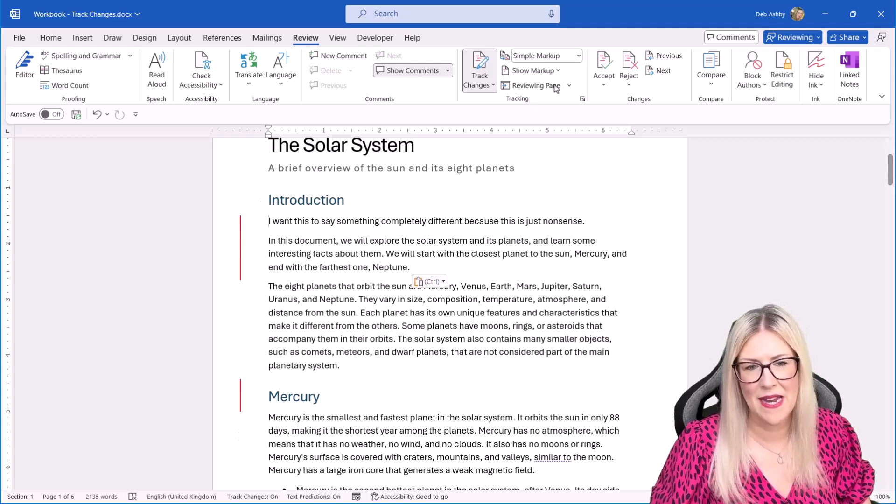
pyautogui.click(578, 55)
pyautogui.click(557, 96)
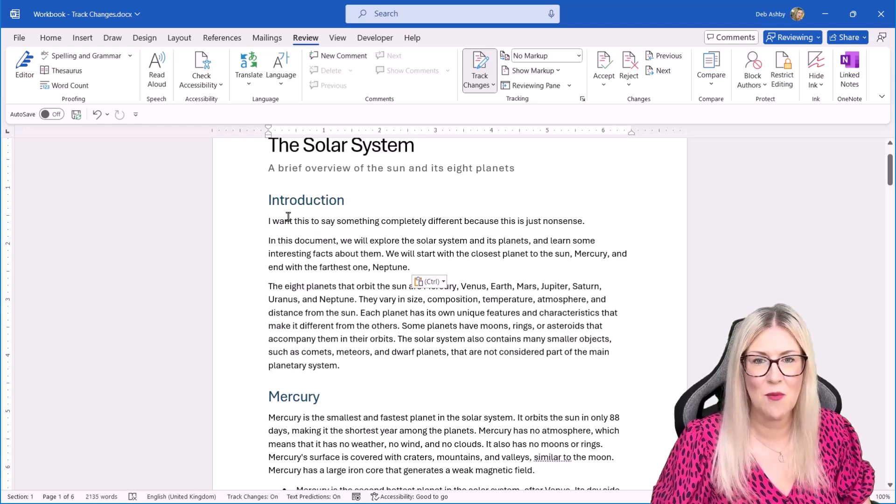
# View the Original version of the document, and return the display to All Markup.
pyautogui.click(579, 55)
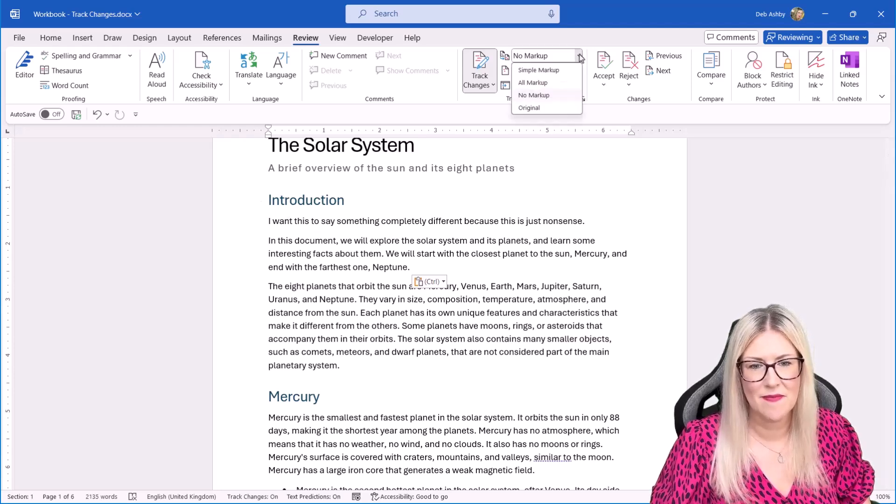
pyautogui.click(549, 107)
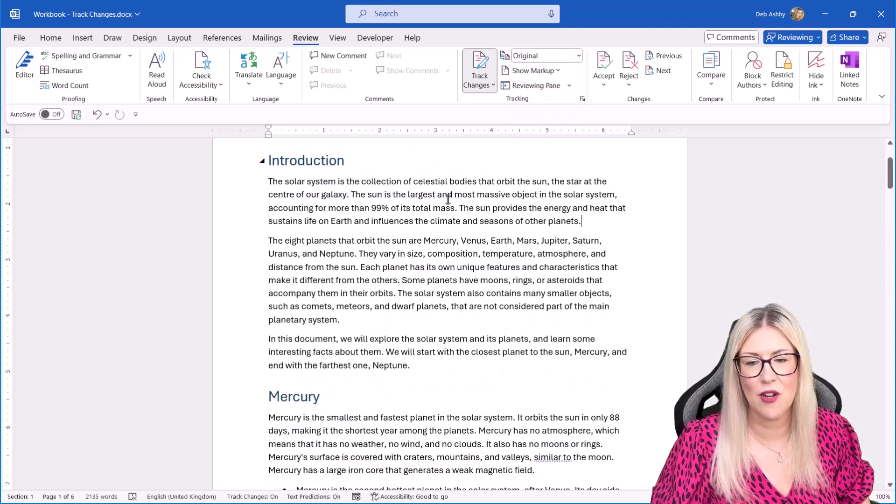
pyautogui.scroll(2, 421, 203)
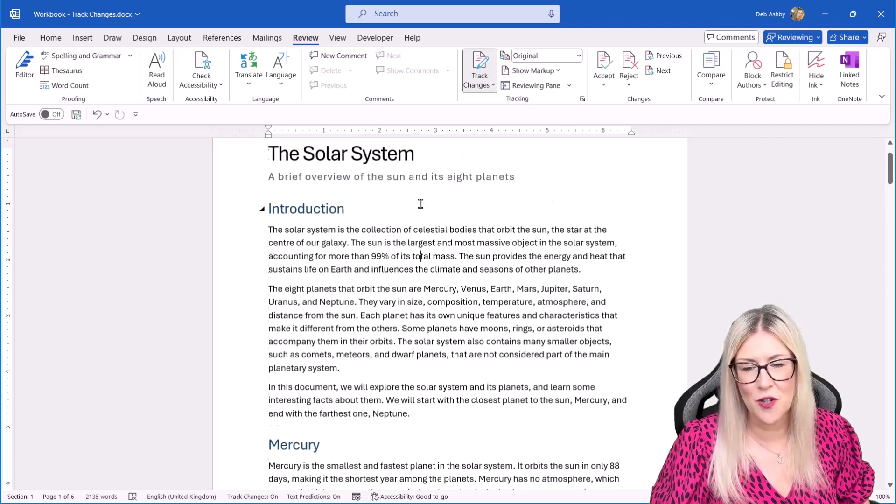
pyautogui.click(577, 56)
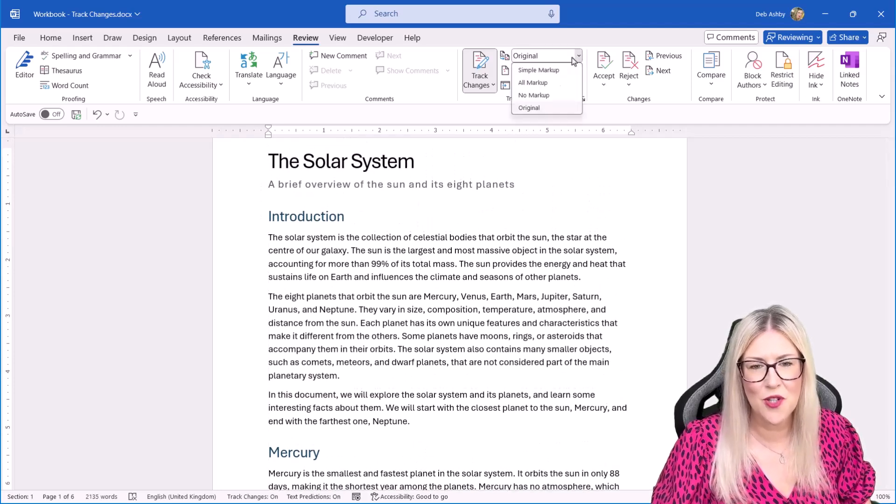
pyautogui.click(551, 82)
# Show revisions in balloons to examine the Introduction's deletion and move, and return to showing all revisions inline.
pyautogui.click(557, 72)
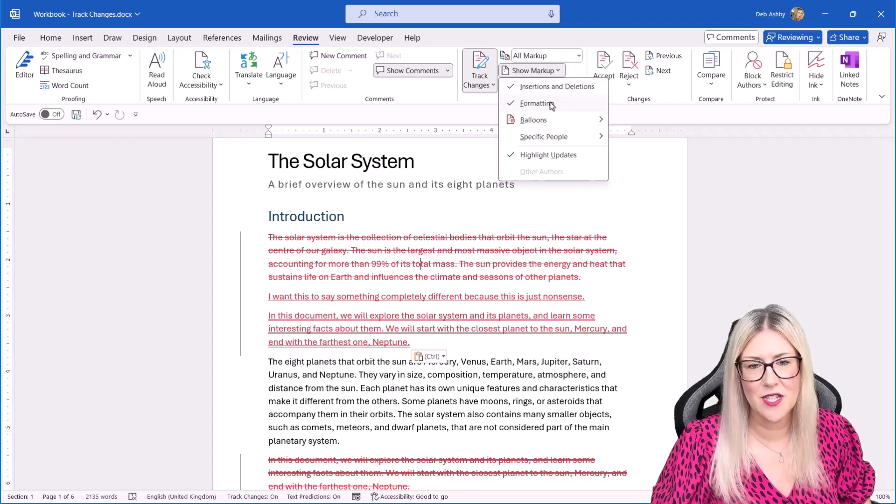
pyautogui.moveTo(546, 121)
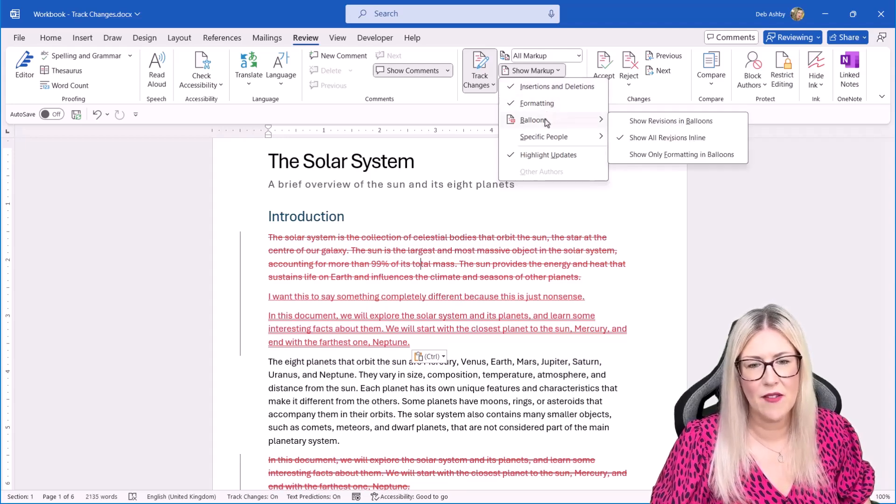
pyautogui.click(675, 122)
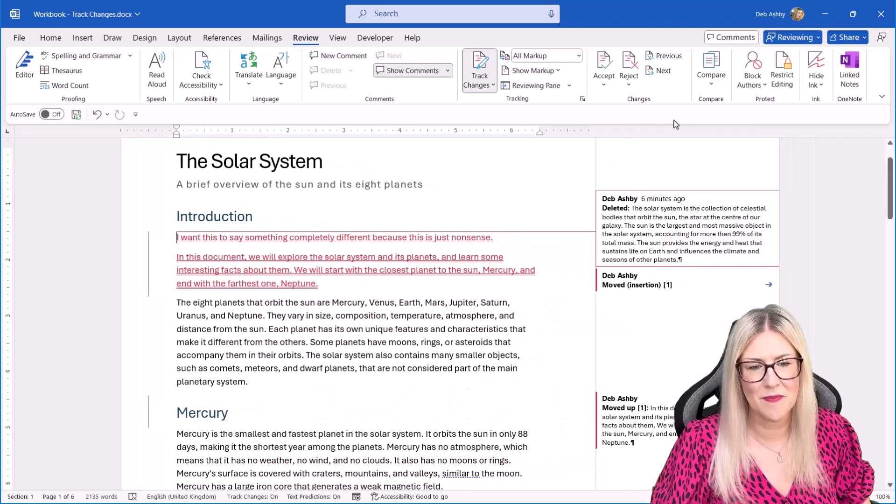
pyautogui.scroll(-3, 664, 226)
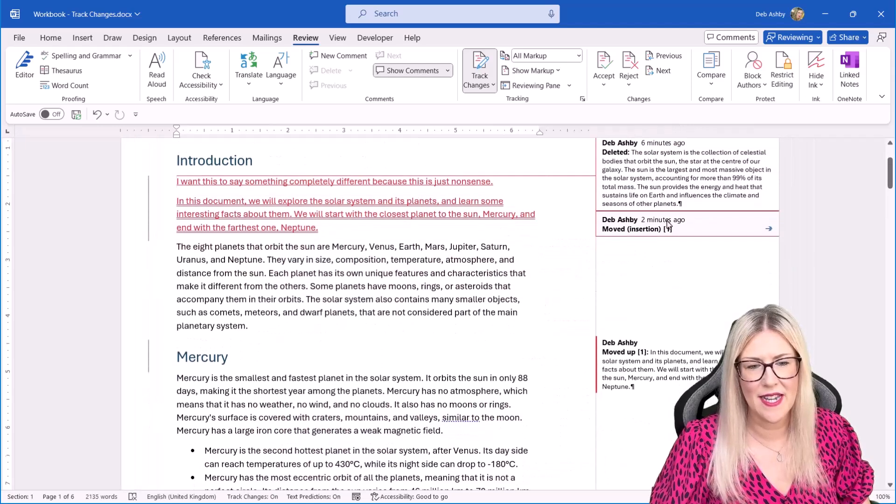
pyautogui.scroll(2, 668, 221)
pyautogui.scroll(1, 668, 221)
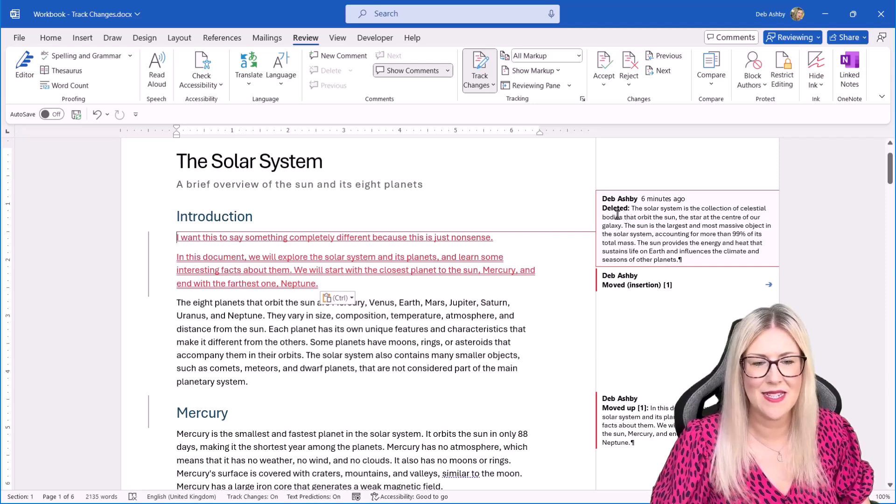
pyautogui.scroll(-9, 648, 212)
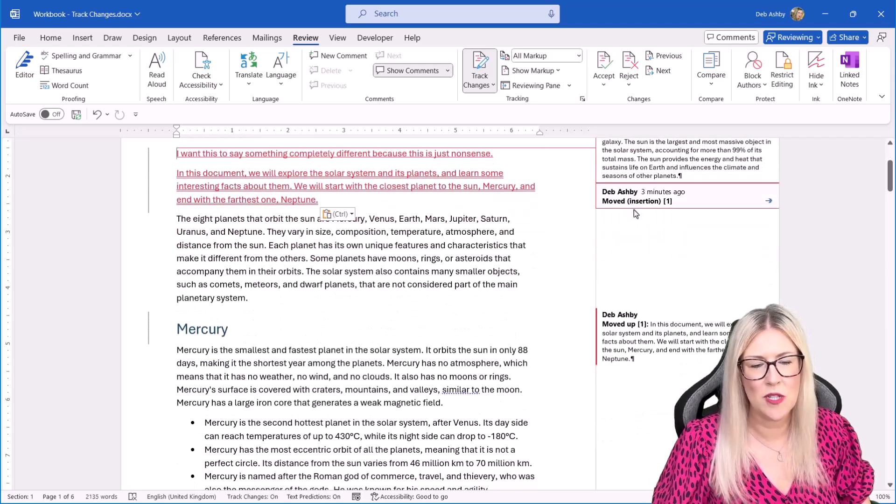
pyautogui.scroll(10, 634, 224)
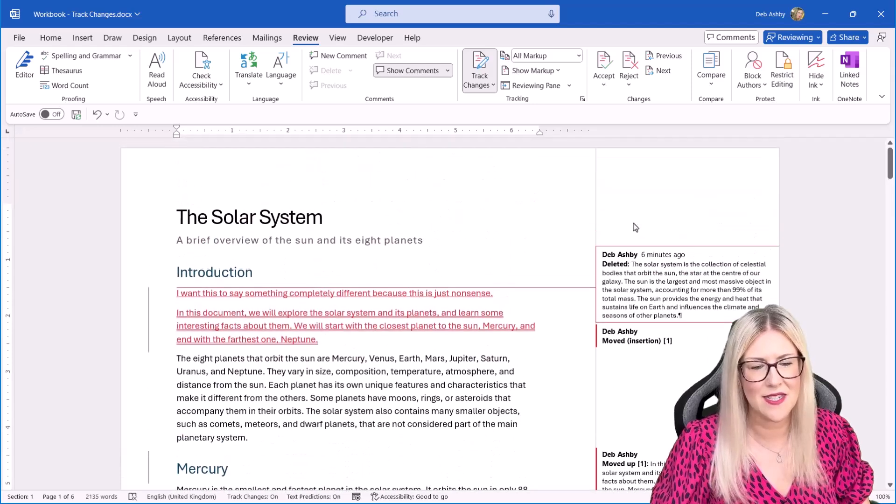
pyautogui.click(558, 71)
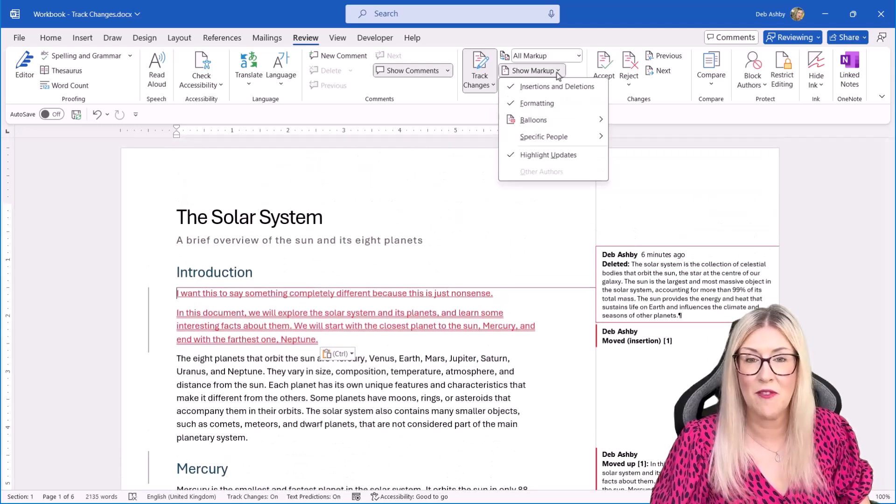
pyautogui.moveTo(560, 138)
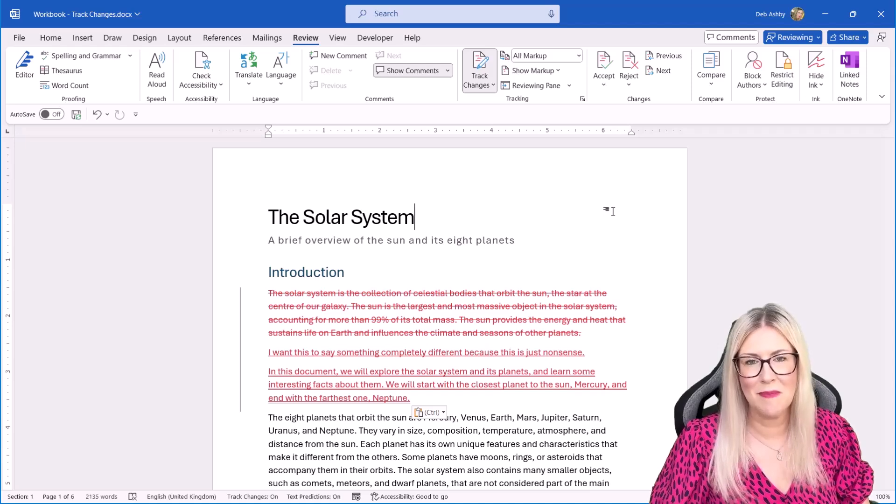
# Reject the tracked deletion of the first Introduction paragraph and the insertion starting "I want this to say something completely different".
pyautogui.scroll(-2, 613, 212)
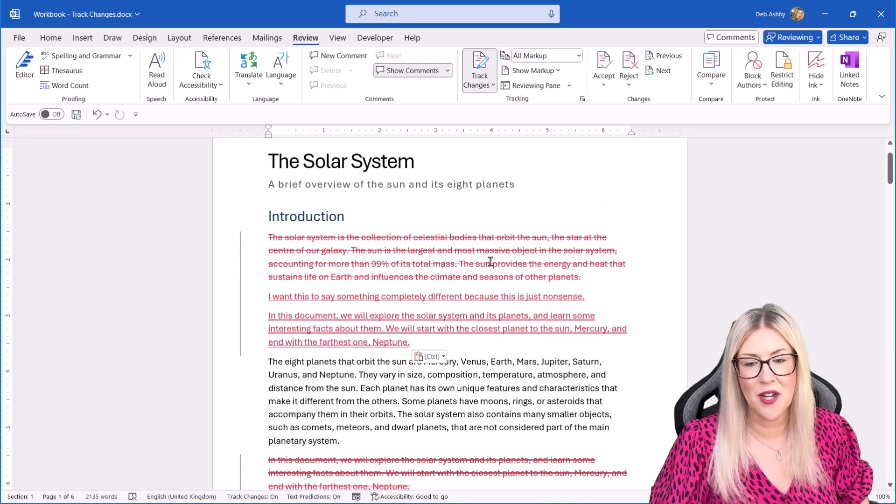
pyautogui.moveTo(468, 244)
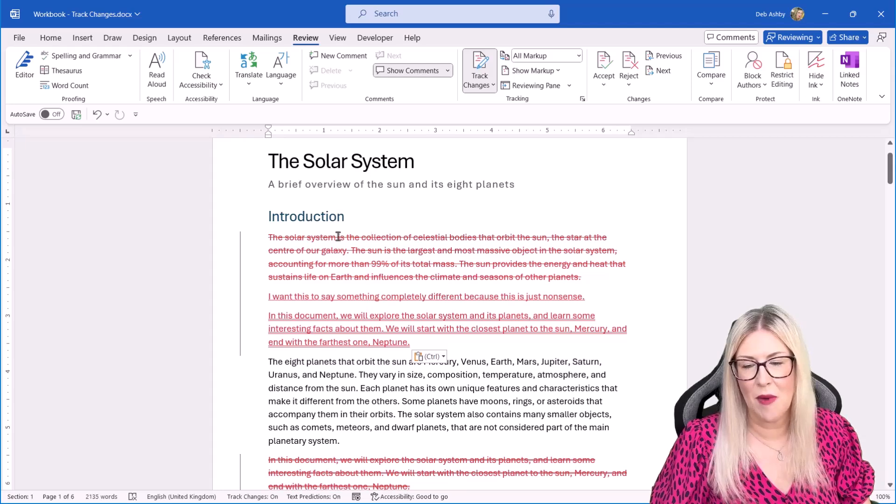
pyautogui.moveTo(285, 241)
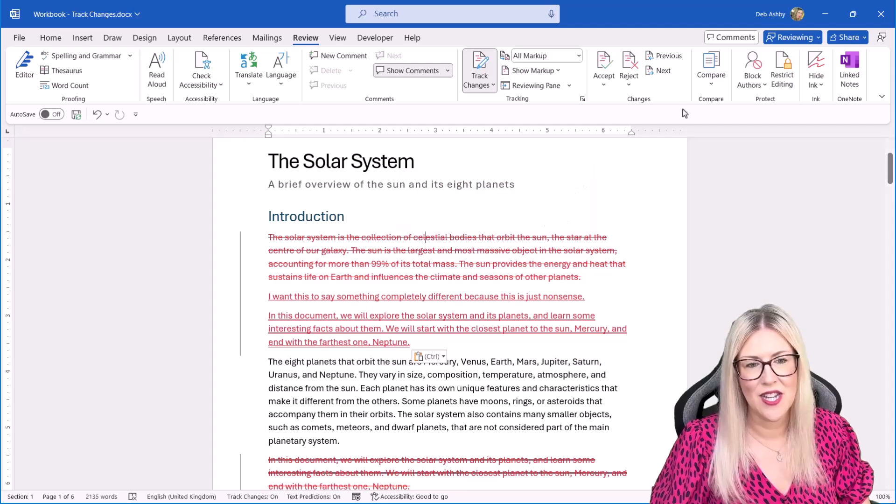
pyautogui.click(629, 85)
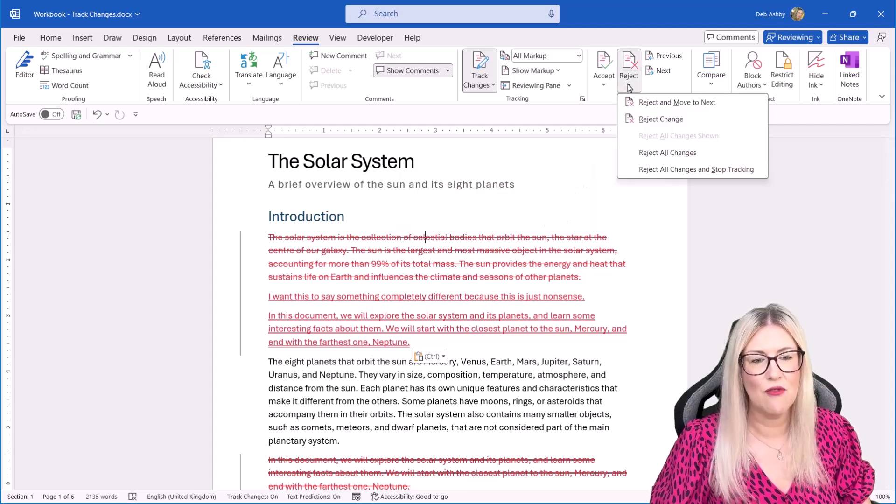
pyautogui.click(647, 119)
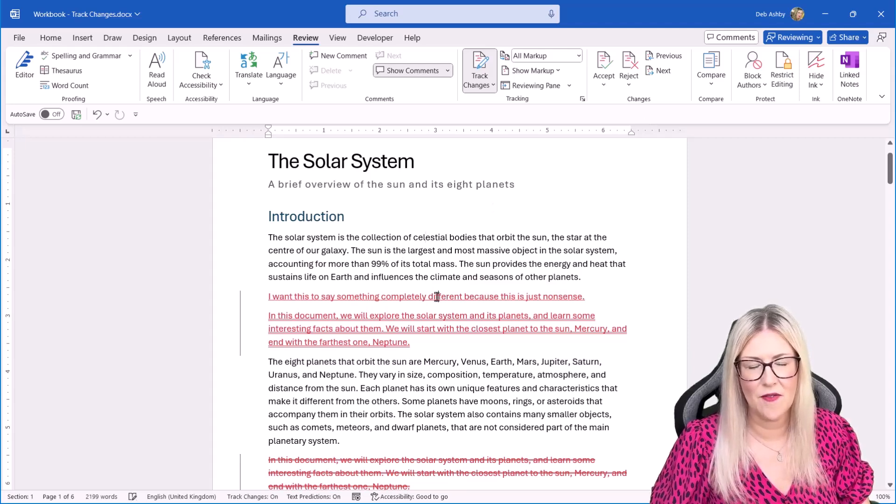
pyautogui.click(629, 82)
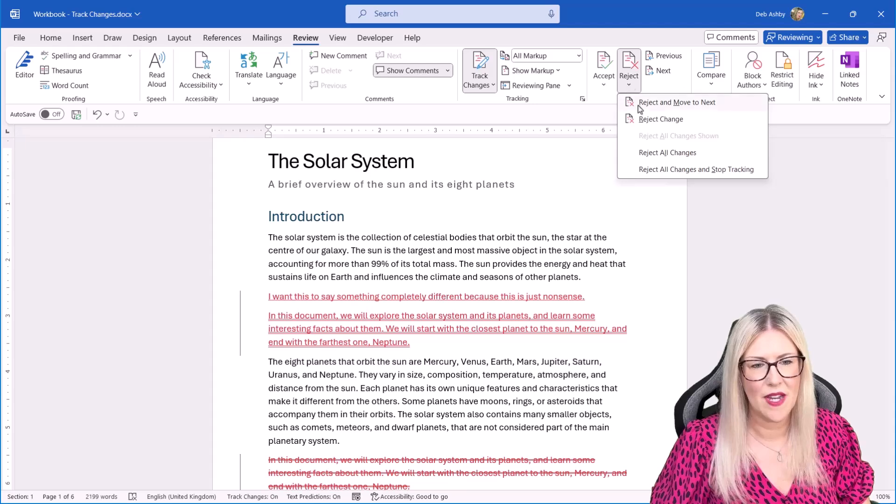
pyautogui.click(643, 120)
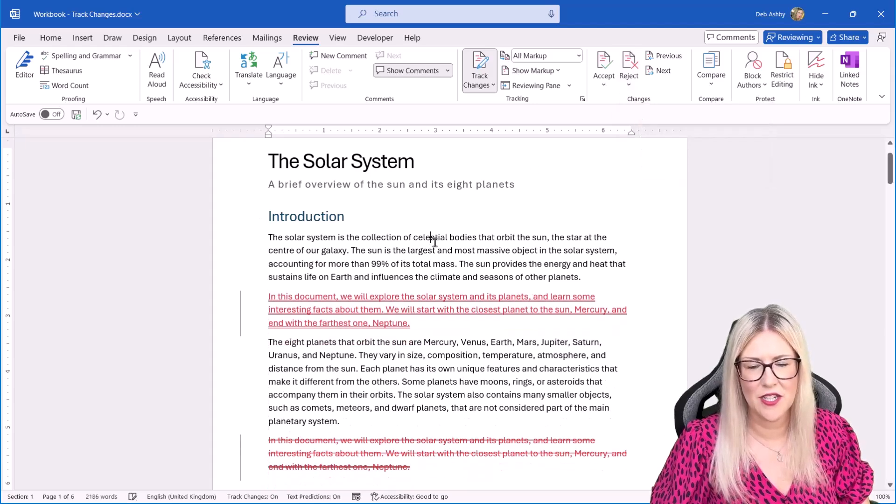
# Accept the tracked move of the Introduction paragraph starting "In this document, we will explore", and turn Track Changes off.
pyautogui.scroll(-1, 420, 262)
pyautogui.click(603, 83)
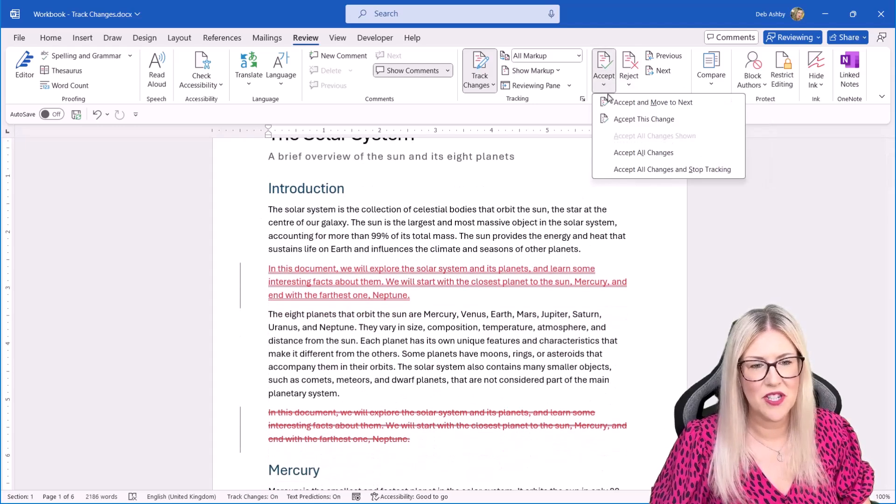
pyautogui.click(616, 120)
pyautogui.scroll(-2, 495, 209)
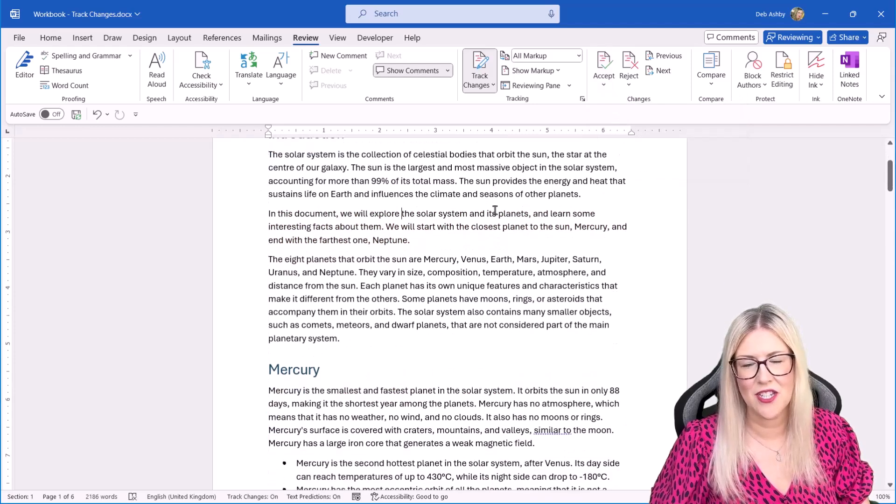
pyautogui.scroll(3, 495, 210)
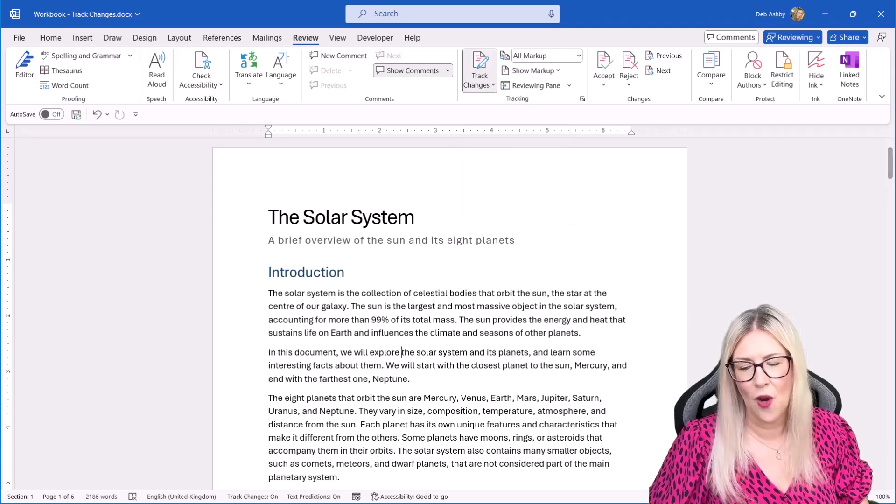
pyautogui.click(264, 497)
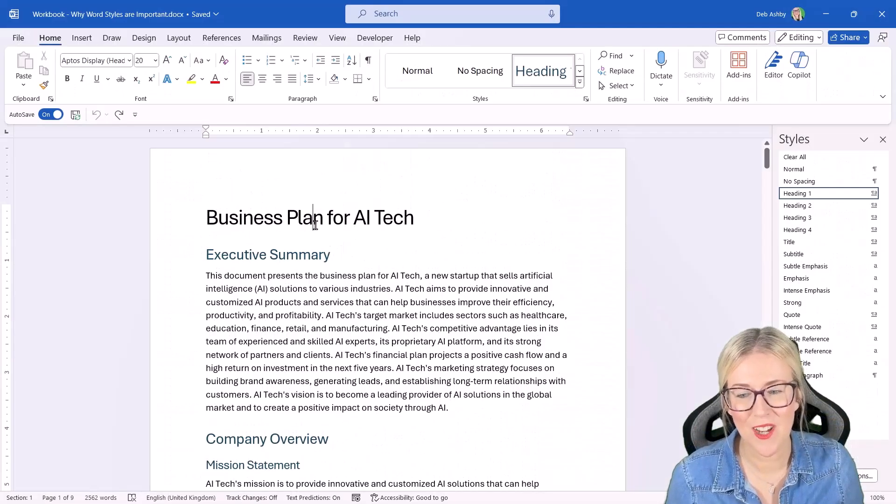
# Examine the font, size and style of the title "Business Plan for AI Tech" and of the Executive Summary heading.
pyautogui.click(343, 217)
pyautogui.click(365, 216)
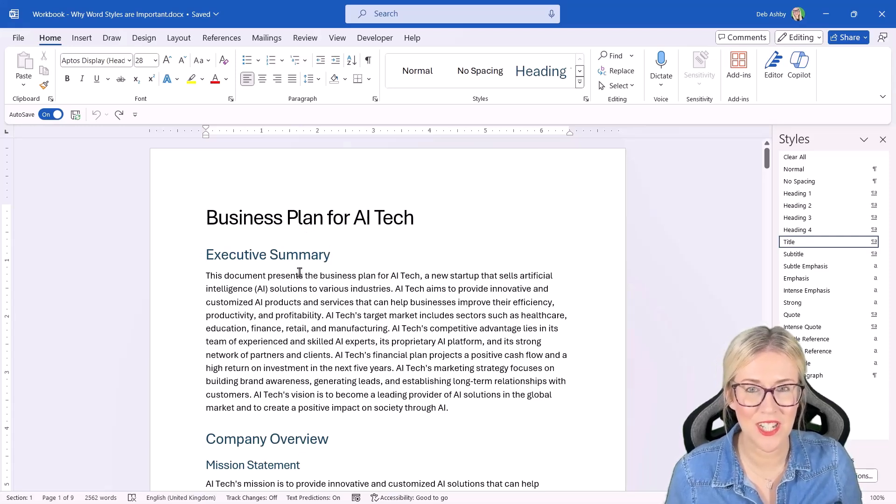
pyautogui.click(172, 227)
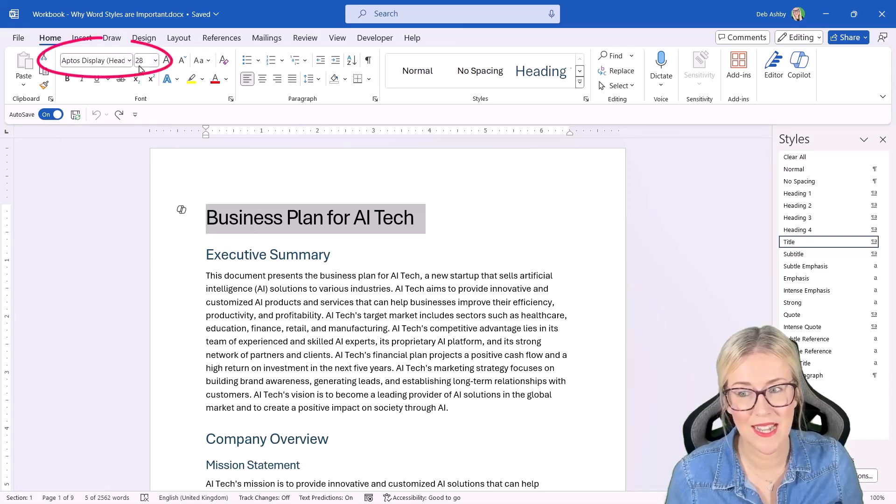
pyautogui.click(184, 258)
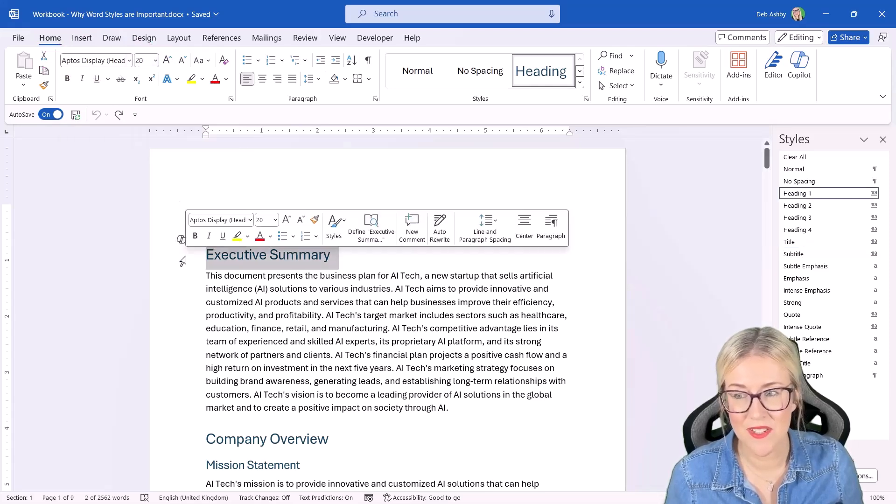
pyautogui.click(299, 255)
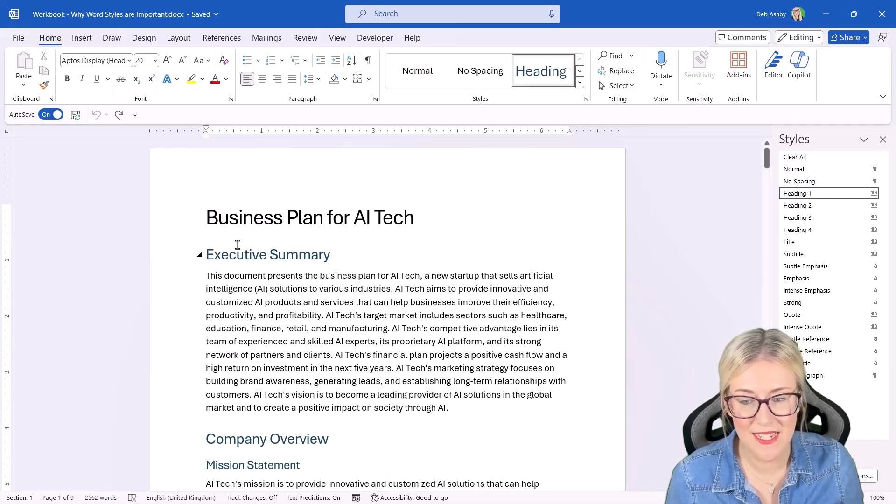
# Check which gallery styles are applied to the business plan's title, the Executive Summary heading and the body paragraph below it.
pyautogui.moveTo(207, 214); pyautogui.dragTo(418, 213)
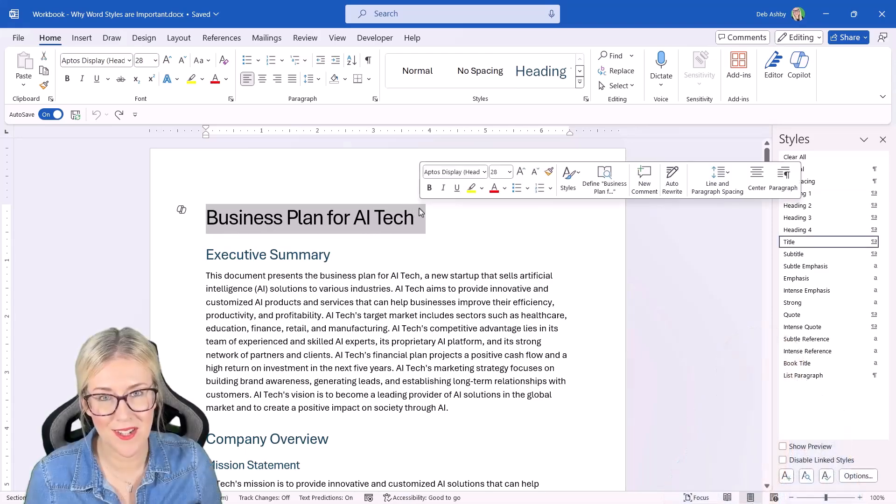
pyautogui.click(579, 82)
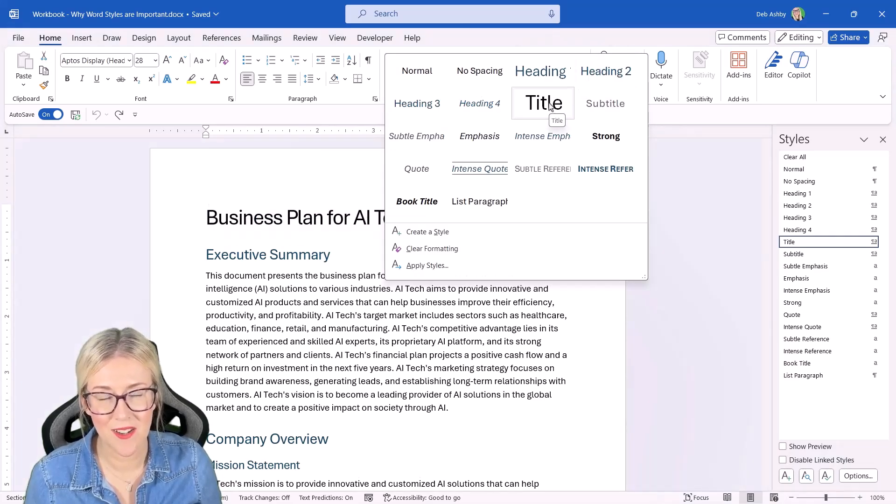
pyautogui.click(317, 255)
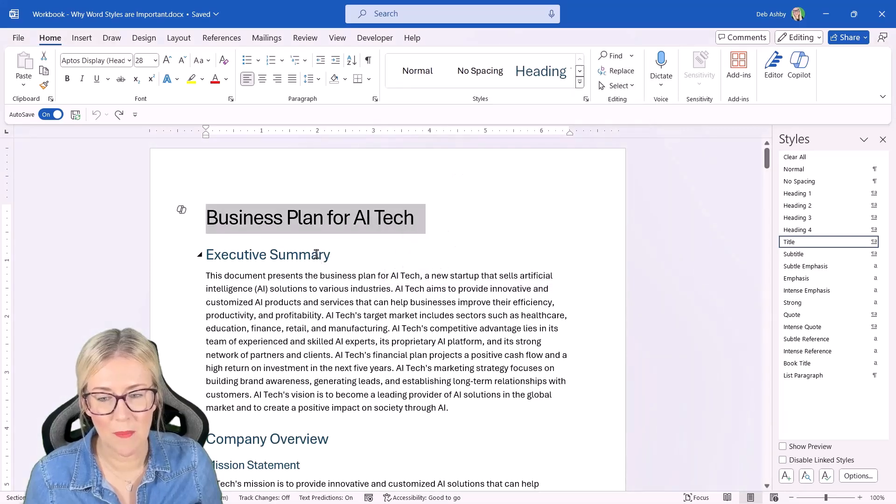
pyautogui.click(318, 254)
pyautogui.click(580, 83)
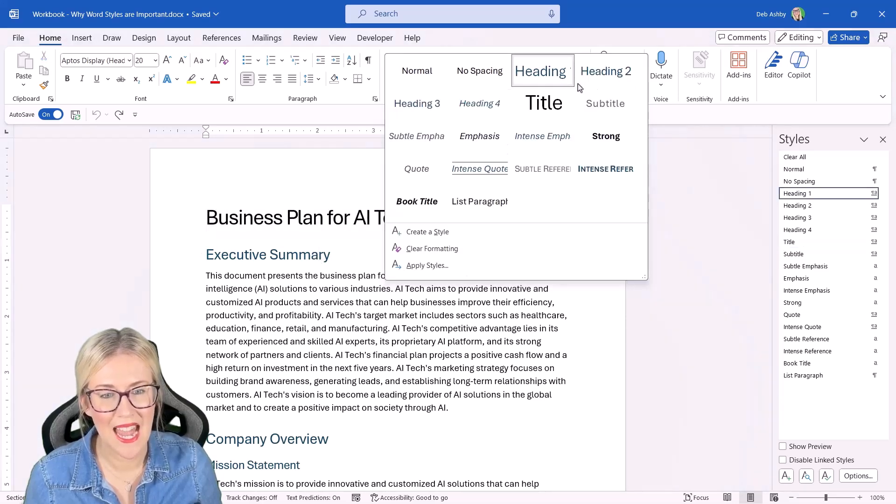
pyautogui.click(320, 254)
pyautogui.click(326, 277)
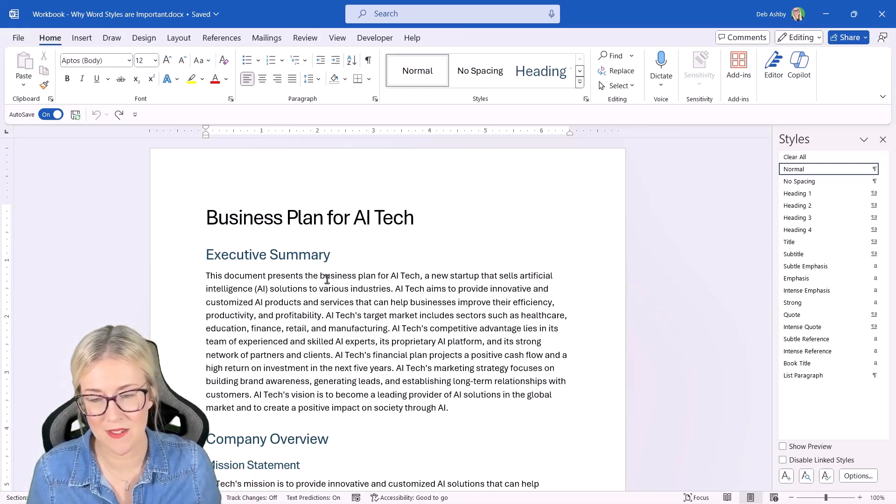
# Clear all formatting from the entire business plan document.
pyautogui.hotkey('ctrl', 'a')
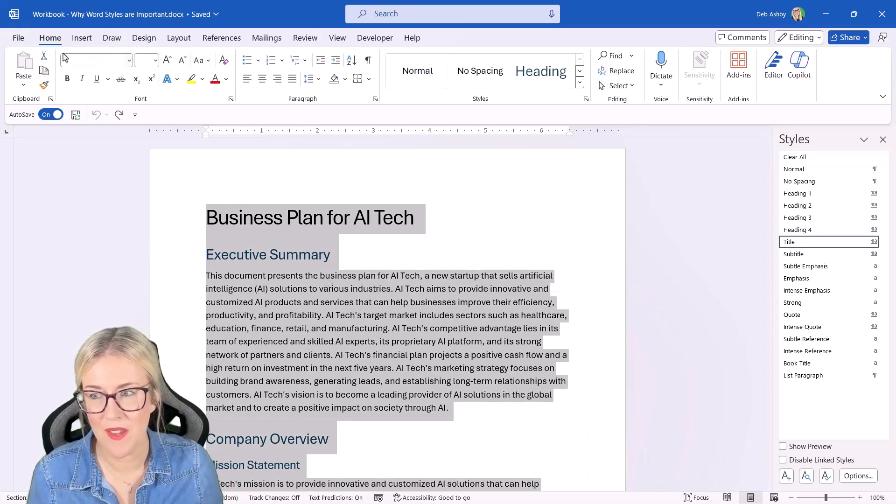
pyautogui.click(225, 63)
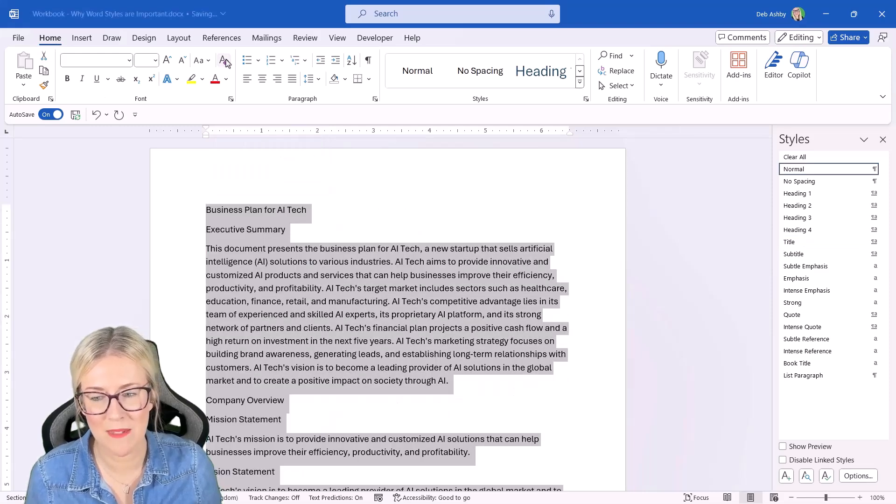
pyautogui.click(301, 236)
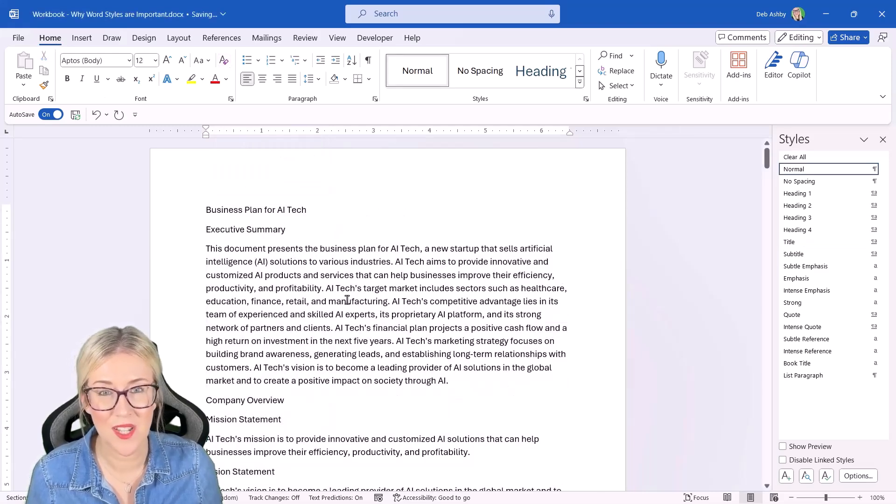
pyautogui.click(324, 288)
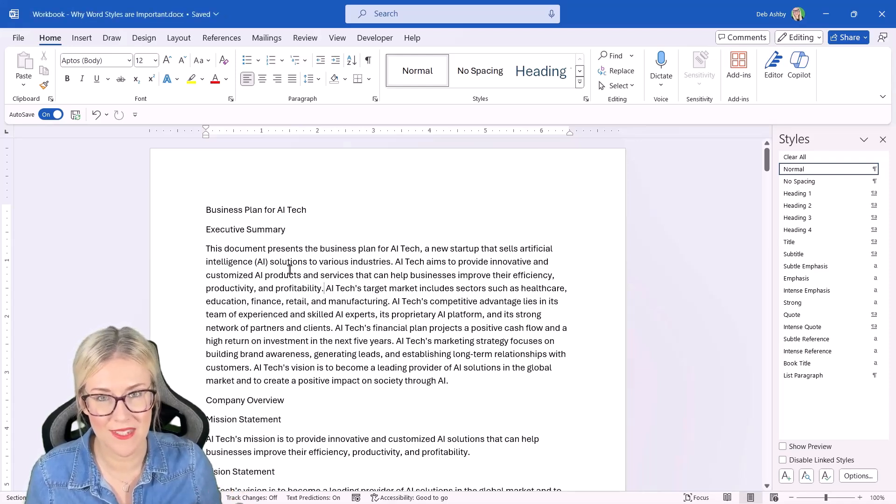
# Review the predefined styles available for the unformatted title line.
pyautogui.click(411, 202)
pyautogui.click(580, 83)
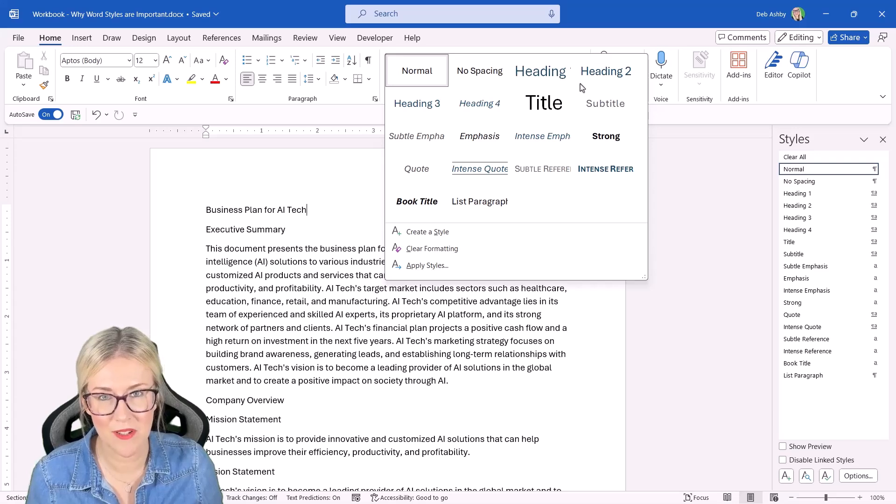
pyautogui.click(326, 213)
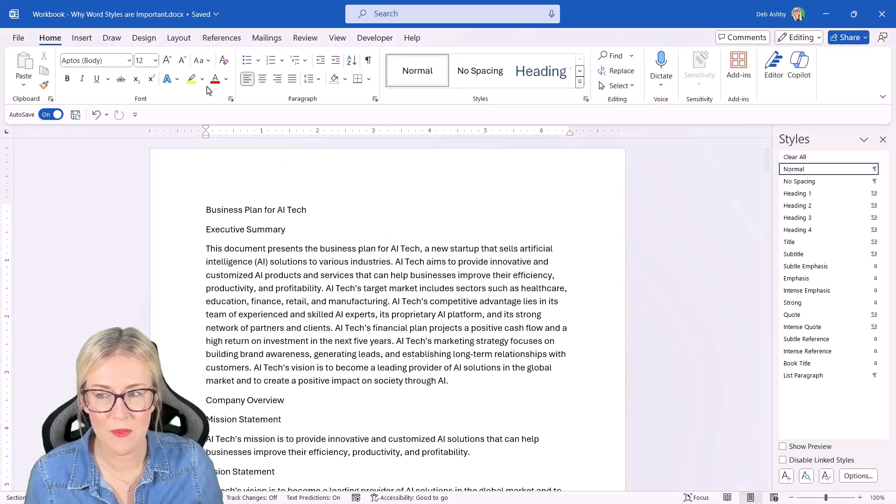
# Apply the Office theme to the document and review the styles it offers.
pyautogui.click(146, 40)
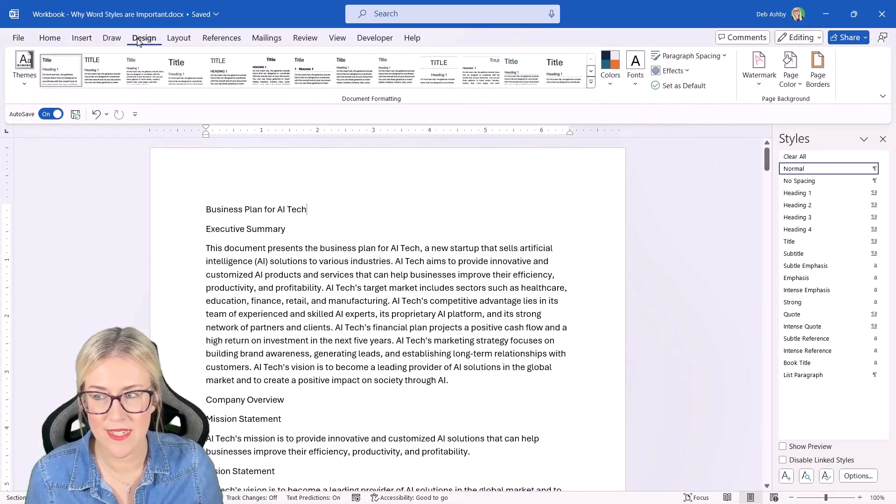
pyautogui.click(27, 87)
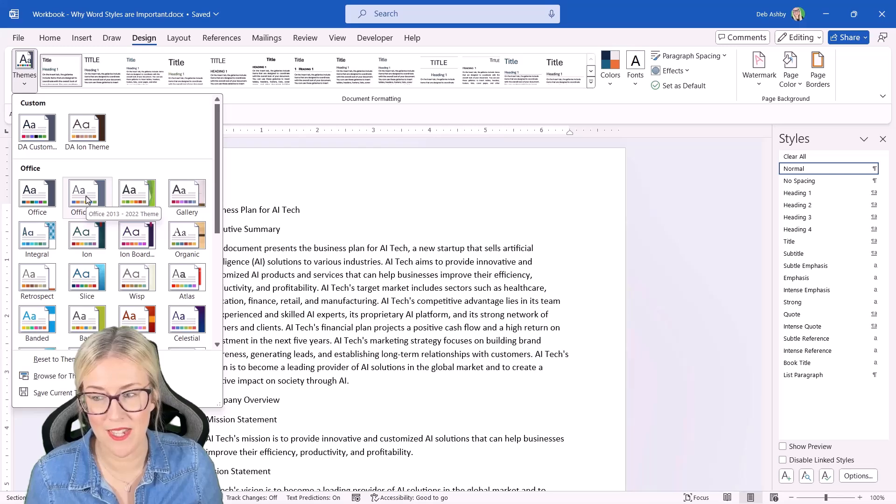
pyautogui.click(41, 198)
pyautogui.click(50, 38)
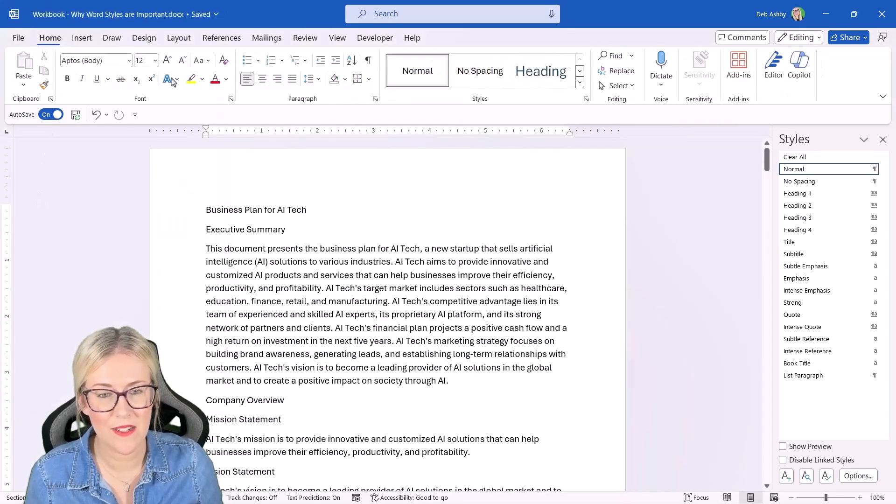
pyautogui.click(580, 82)
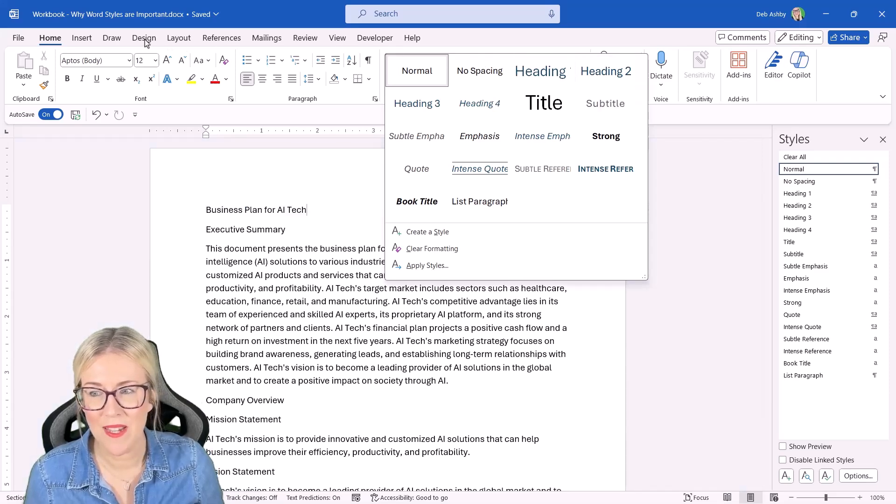
# Apply the built-in style set with a large title and orange subheadings, and review its styles.
pyautogui.click(144, 39)
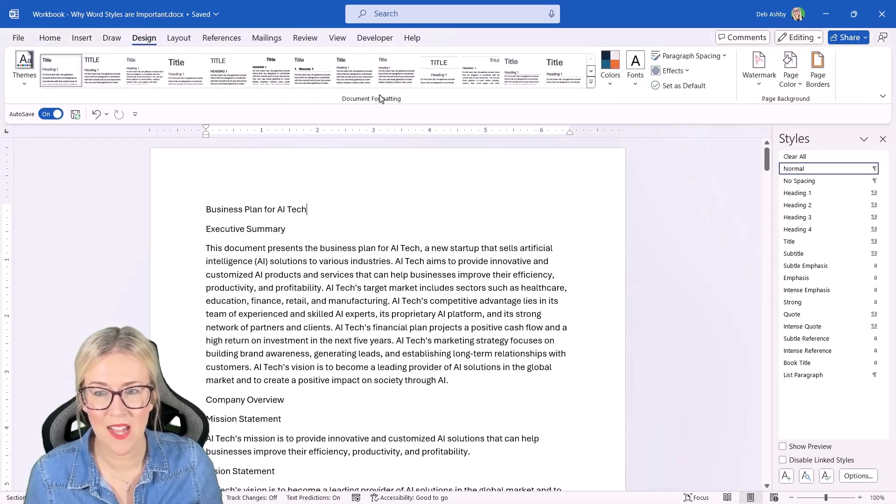
pyautogui.click(590, 84)
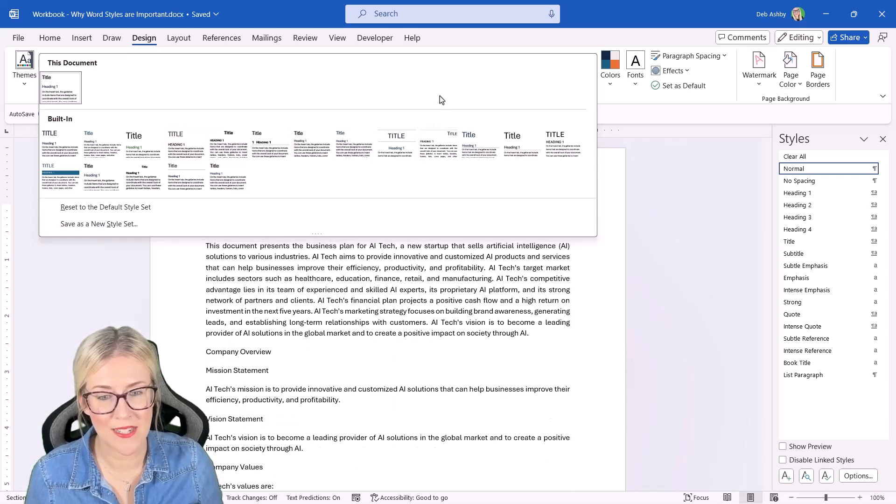
pyautogui.click(521, 145)
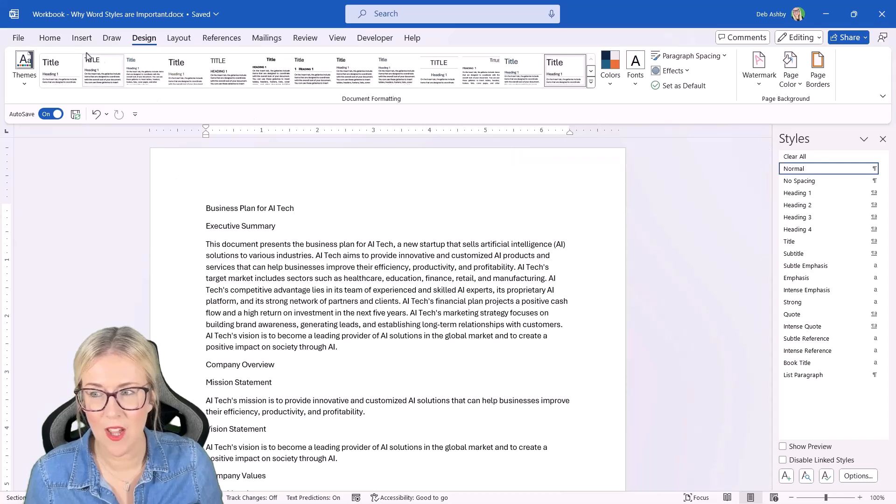
pyautogui.click(49, 38)
pyautogui.click(579, 83)
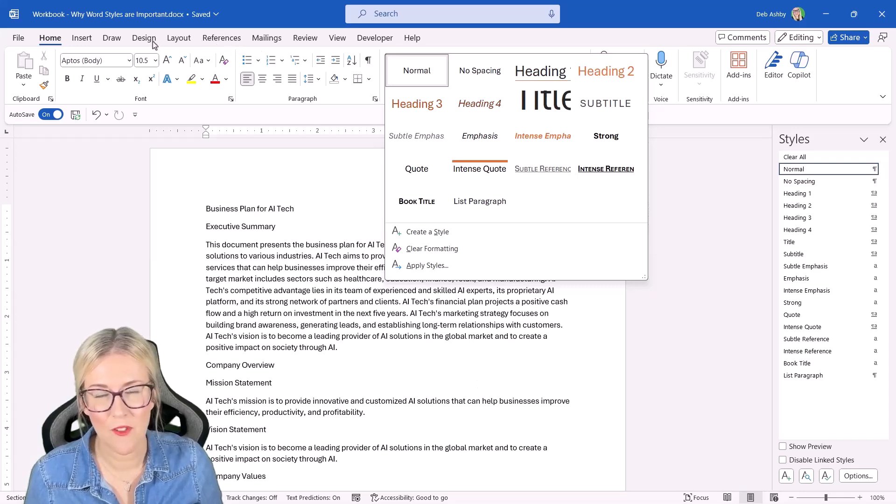
pyautogui.click(315, 210)
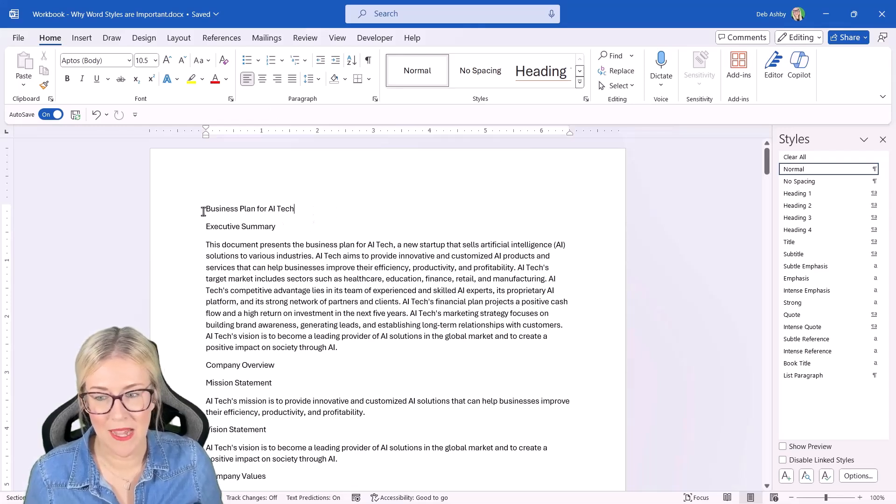
# Apply the Title style to the line "Business Plan for AI Tech".
pyautogui.press('Down')
pyautogui.click(189, 214)
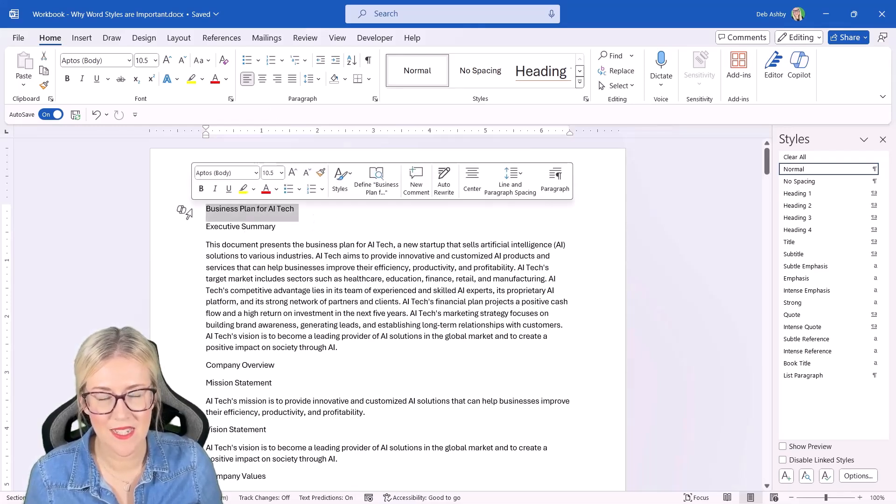
pyautogui.click(580, 82)
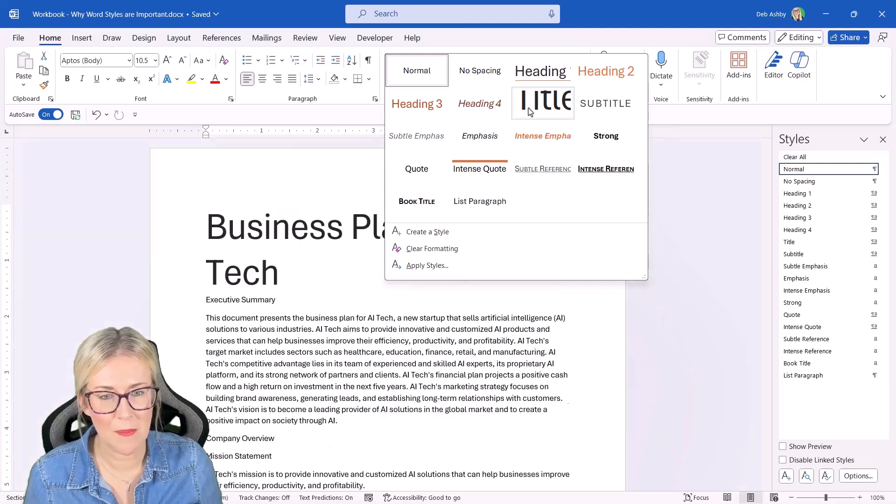
pyautogui.click(541, 102)
pyautogui.click(300, 295)
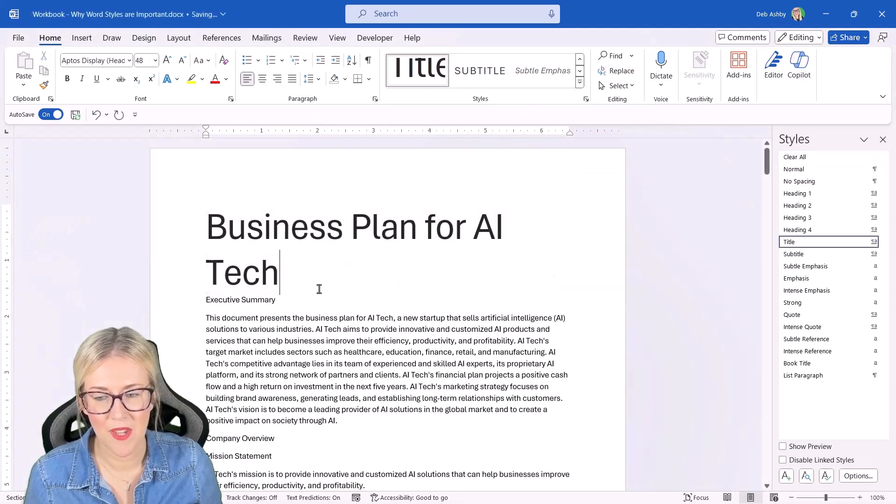
# Apply the Heading 1 style to the line "Executive Summary".
pyautogui.scroll(-1, 190, 268)
pyautogui.click(192, 251)
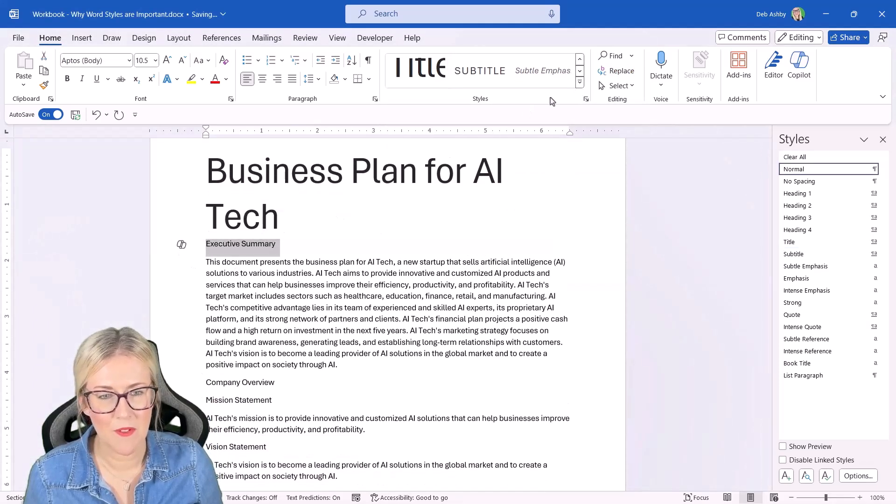
pyautogui.click(580, 82)
pyautogui.click(553, 77)
pyautogui.click(329, 307)
# Apply the Heading 1 style to the lines "Company Overview", "Vision Statement" and "Company Values".
pyautogui.scroll(-2, 234, 301)
pyautogui.click(193, 297)
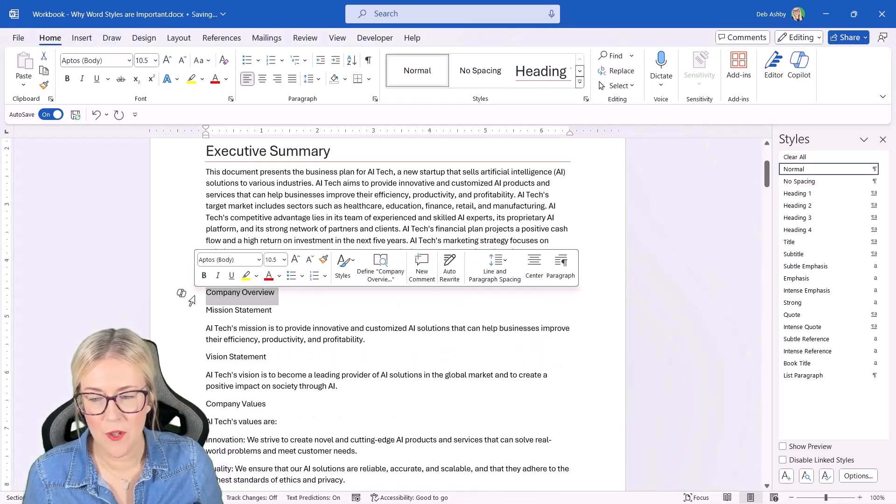
pyautogui.keyDown('ctrl'); pyautogui.click(191, 360); pyautogui.keyUp('ctrl')
pyautogui.keyDown('ctrl'); pyautogui.click(190, 406); pyautogui.keyUp('ctrl')
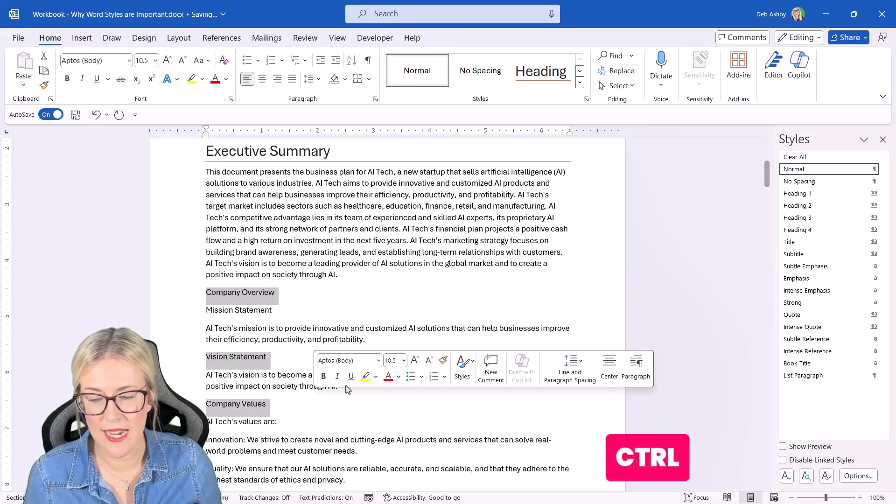
pyautogui.scroll(-3, 346, 387)
pyautogui.scroll(3, 346, 386)
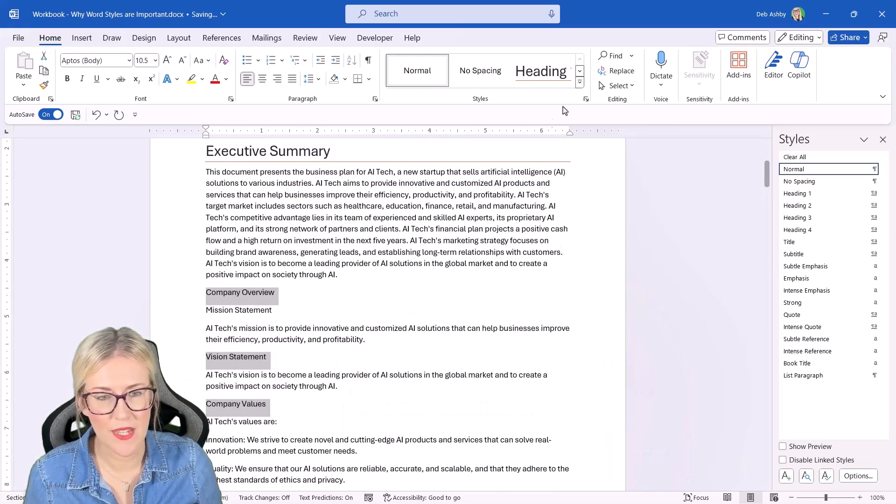
pyautogui.click(580, 82)
pyautogui.click(554, 84)
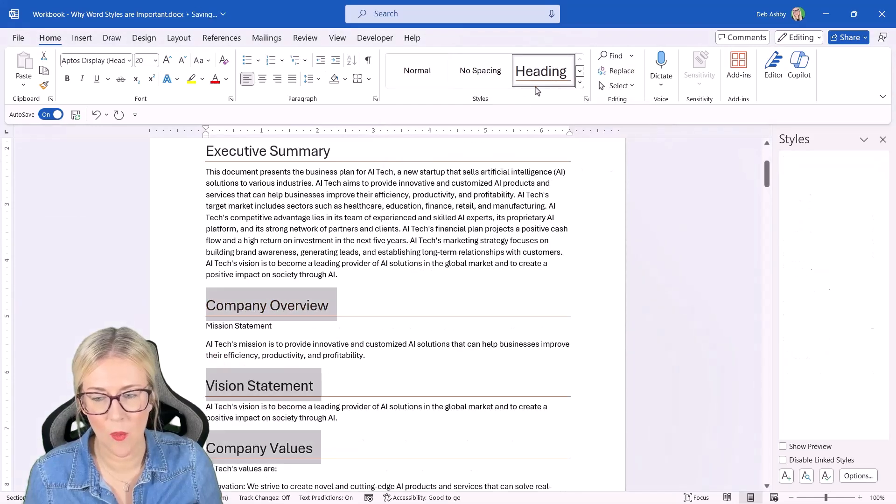
pyautogui.click(329, 306)
# Apply the Heading 2 style to the line "Mission Statement" under Company Overview.
pyautogui.click(190, 334)
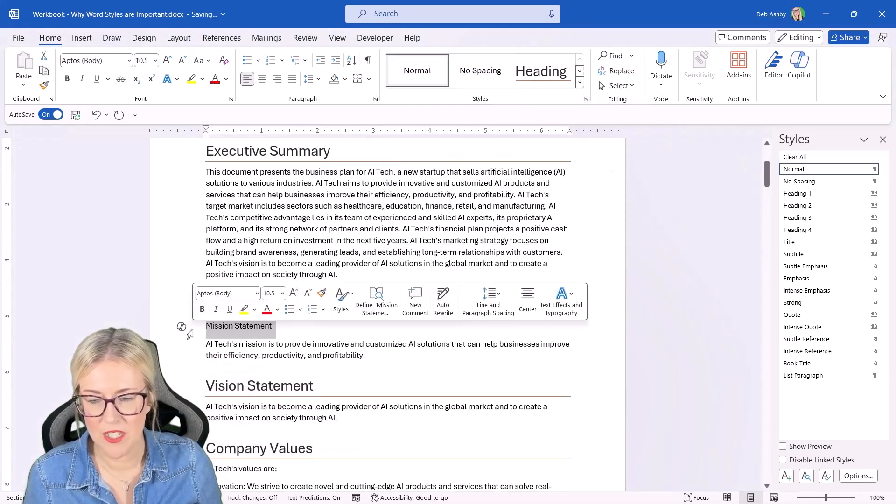
pyautogui.click(580, 83)
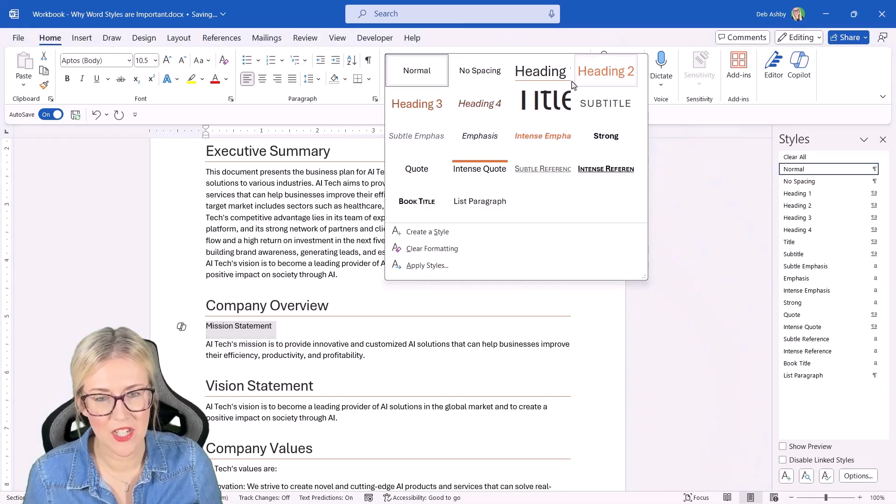
pyautogui.click(605, 71)
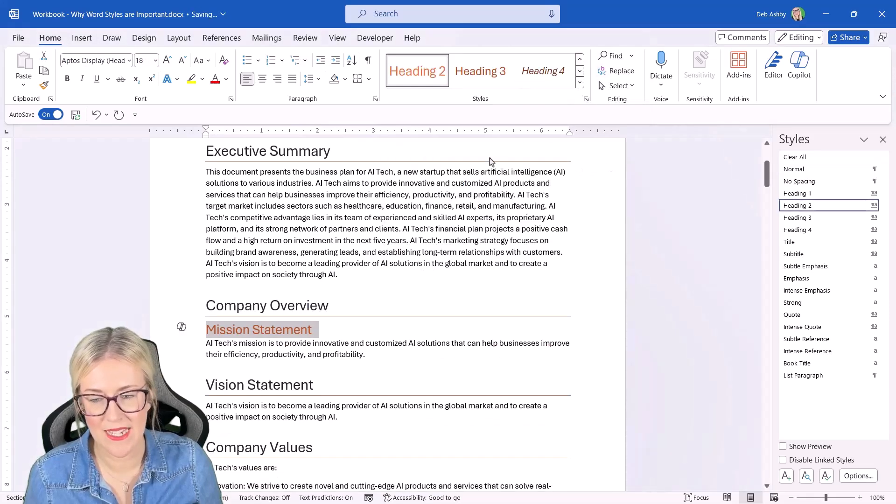
pyautogui.click(373, 256)
# Apply the Heading 1 style to the lines "Company History" and "Company Structure" on the second page.
pyautogui.scroll(-5, 374, 256)
pyautogui.scroll(-5, 374, 255)
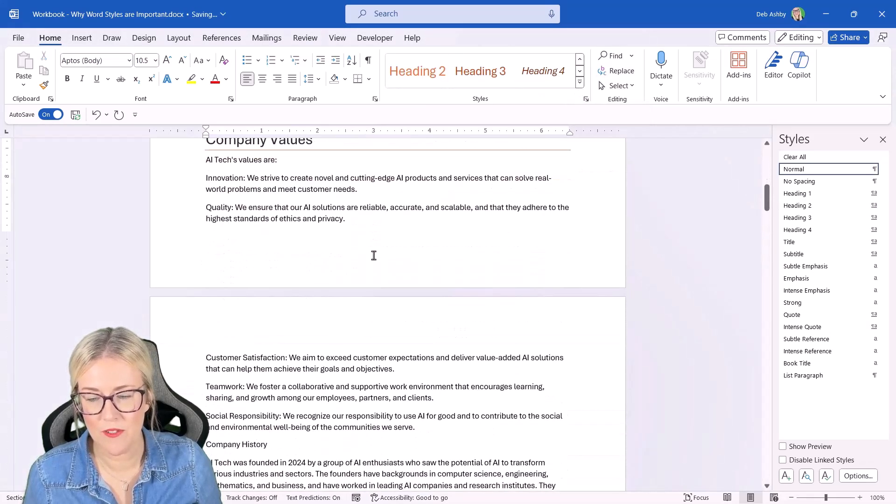
pyautogui.click(186, 337)
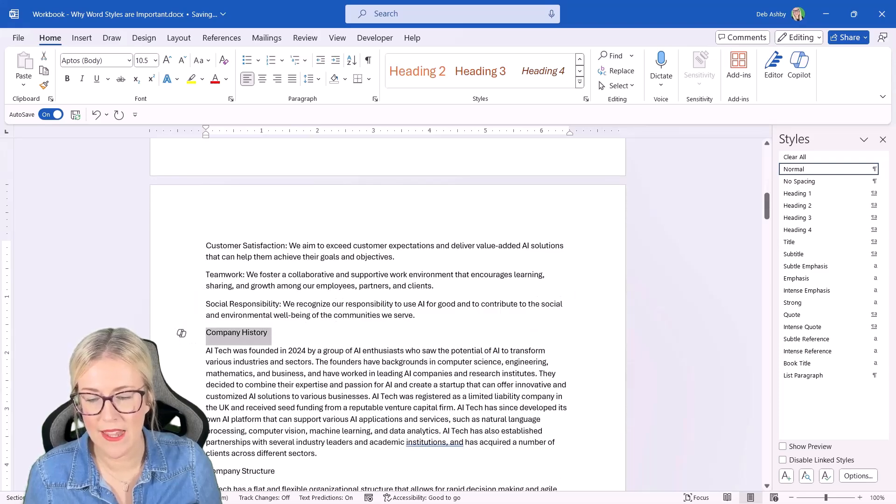
pyautogui.keyDown('ctrl'); pyautogui.click(185, 472); pyautogui.keyUp('ctrl')
pyautogui.click(388, 276)
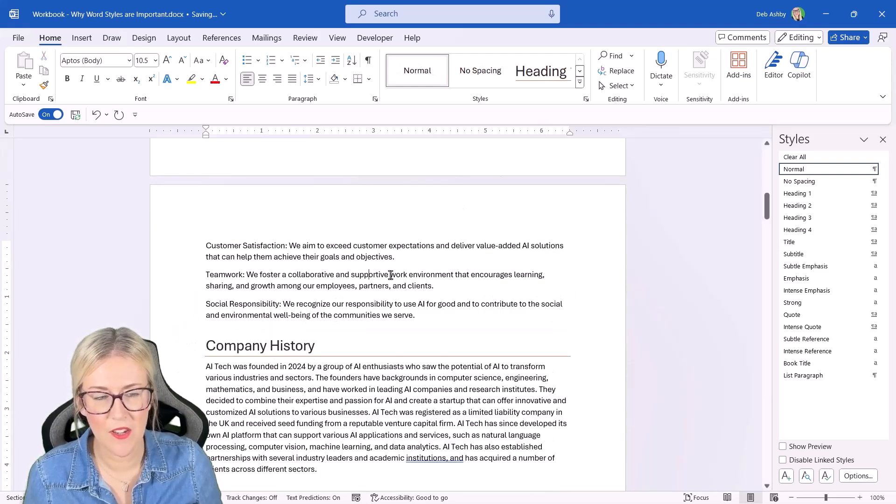
# Review the applied title and heading styles from the start of the document.
pyautogui.scroll(12, 390, 275)
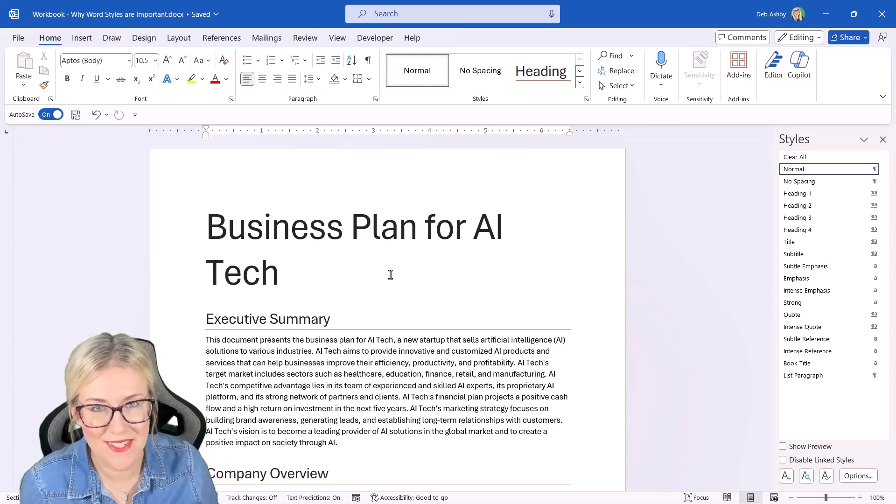
pyautogui.click(390, 275)
pyautogui.scroll(-3, 363, 281)
pyautogui.scroll(3, 362, 282)
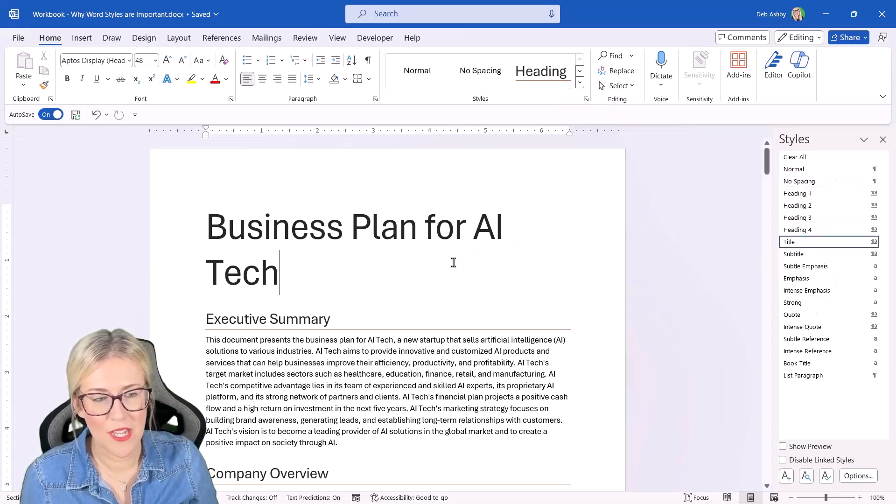
pyautogui.scroll(-2, 453, 263)
pyautogui.scroll(-1, 624, 276)
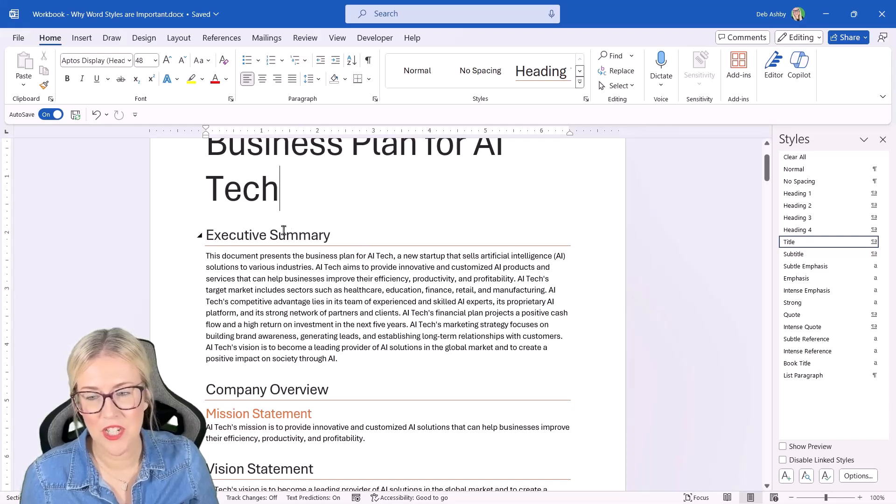
pyautogui.scroll(-1, 275, 239)
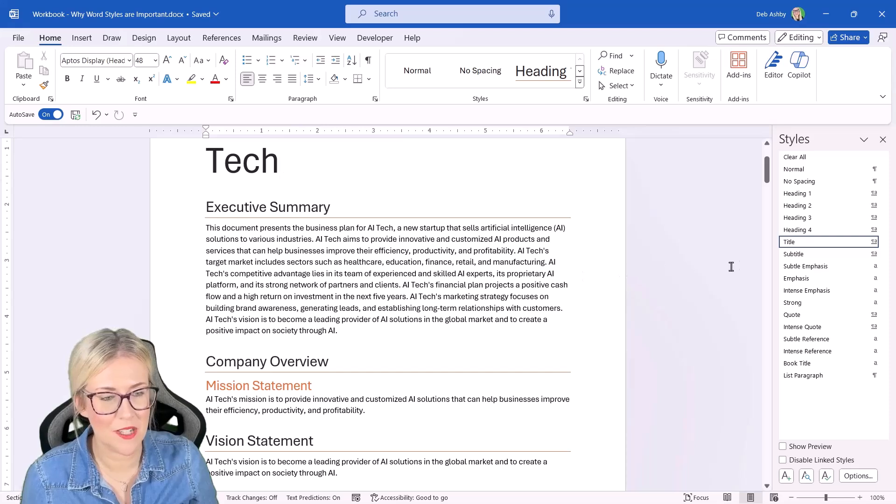
# Select all instances of the Heading 1 style in the document and change their font to Ink Free.
pyautogui.click(884, 195)
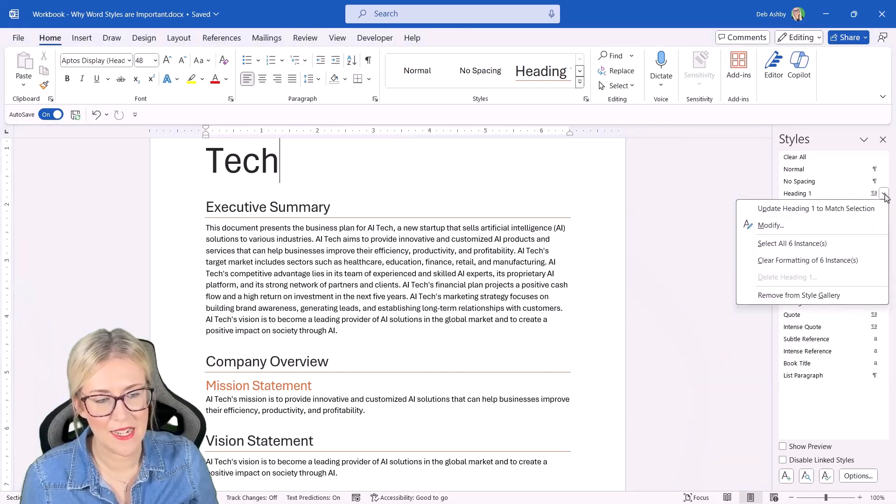
pyautogui.click(804, 250)
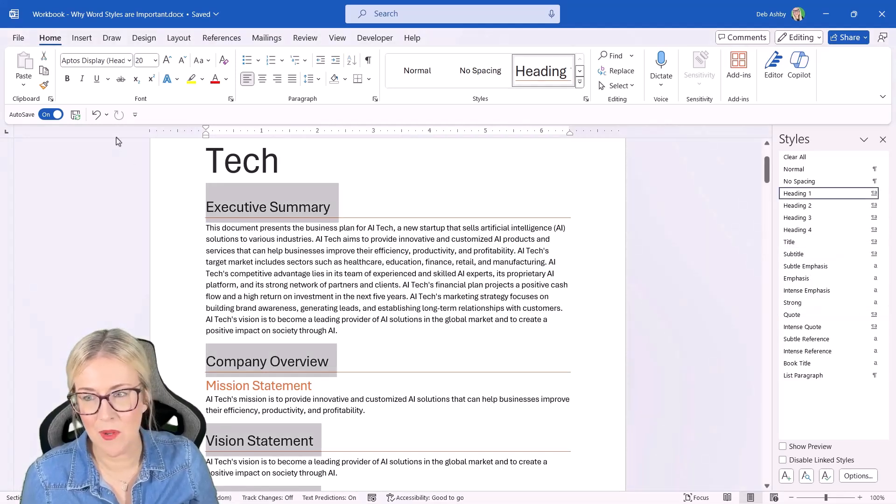
pyautogui.click(128, 62)
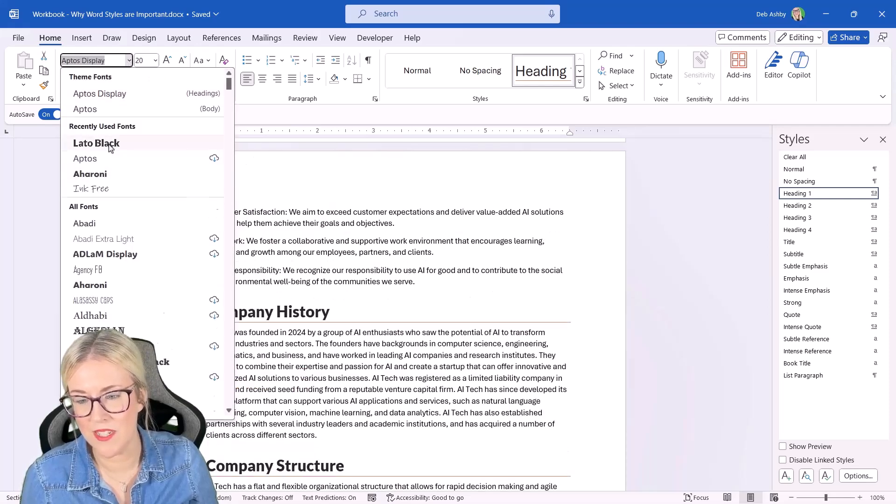
pyautogui.scroll(-1, 111, 147)
pyautogui.click(110, 144)
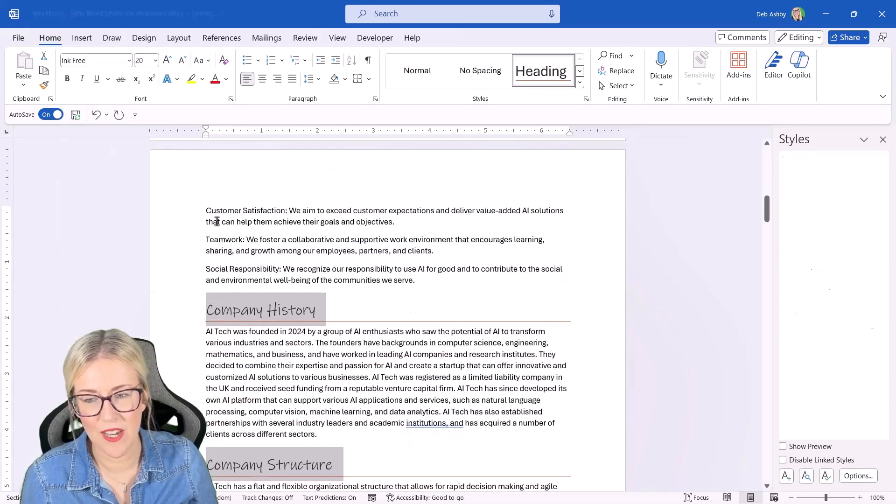
pyautogui.scroll(10, 405, 270)
pyautogui.click(372, 283)
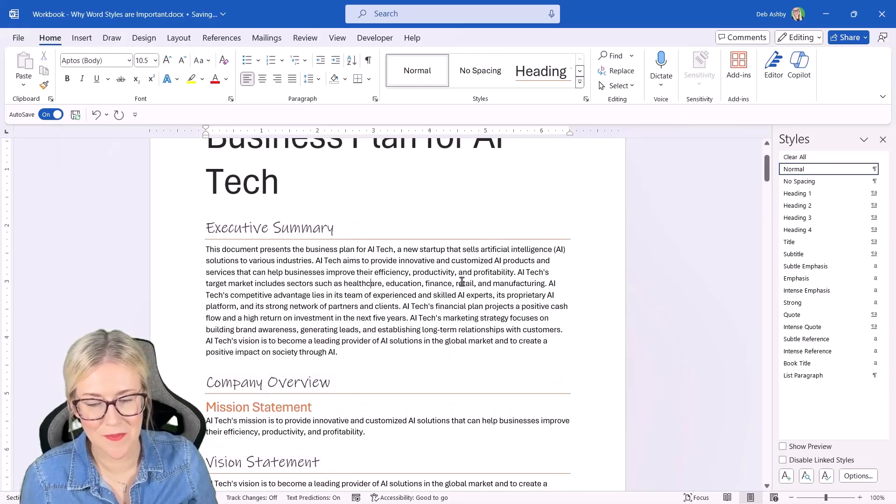
# Try reapplying the Heading 1 style to "Executive Summary" to reset its font, and undo the change.
pyautogui.moveTo(877, 182)
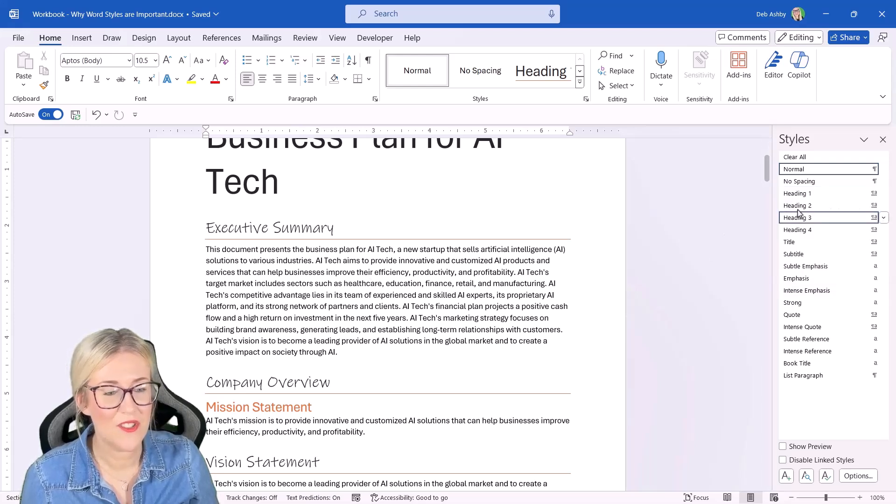
pyautogui.click(342, 229)
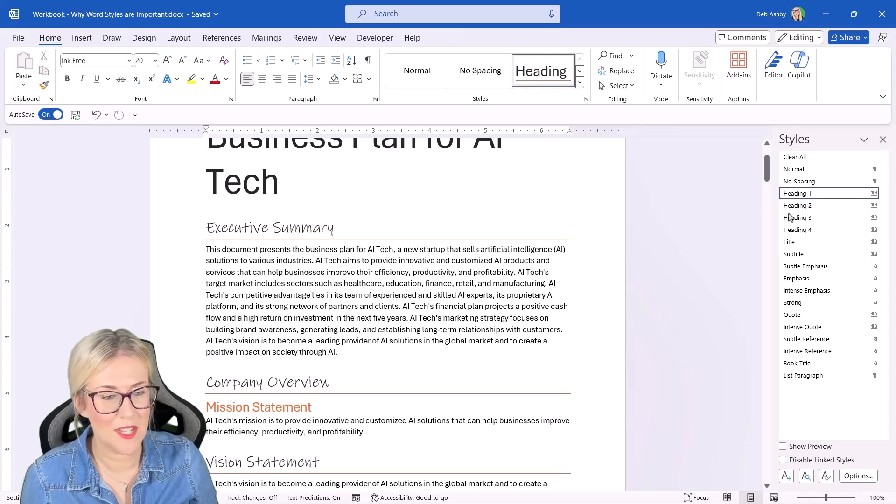
pyautogui.click(809, 194)
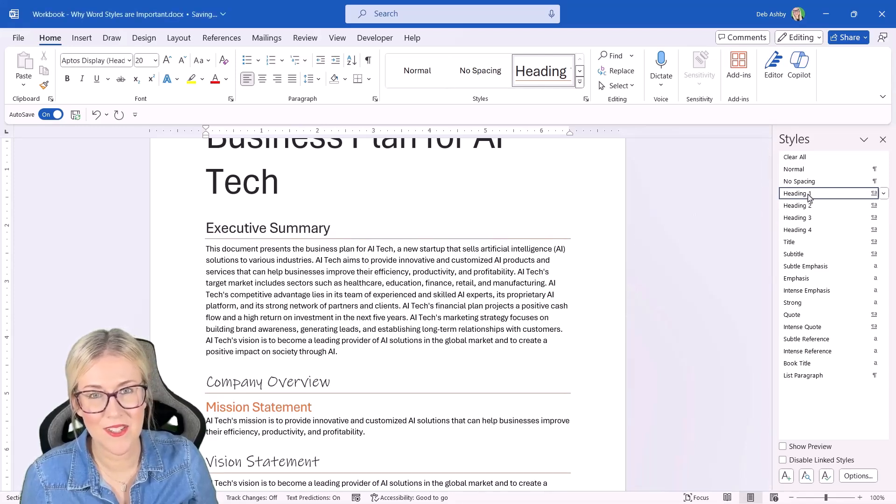
pyautogui.click(95, 115)
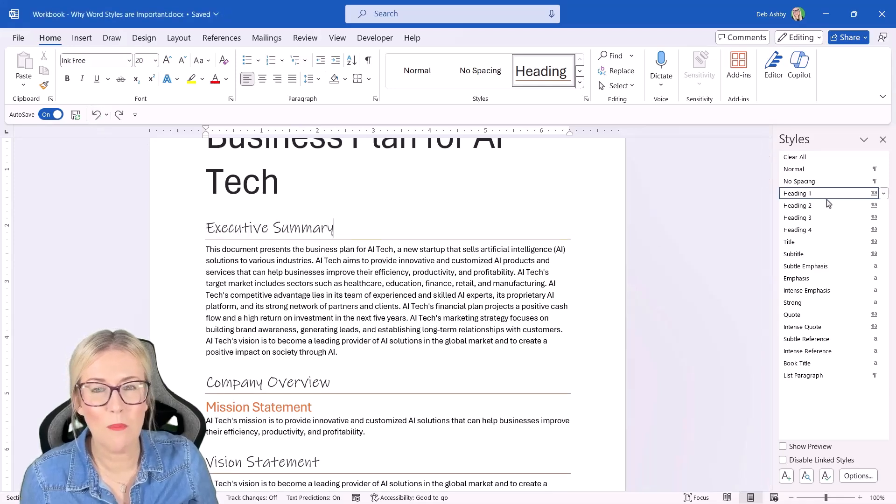
# Inspect the Heading 1 style's formatting definition and the options available for managing the style.
pyautogui.moveTo(828, 203)
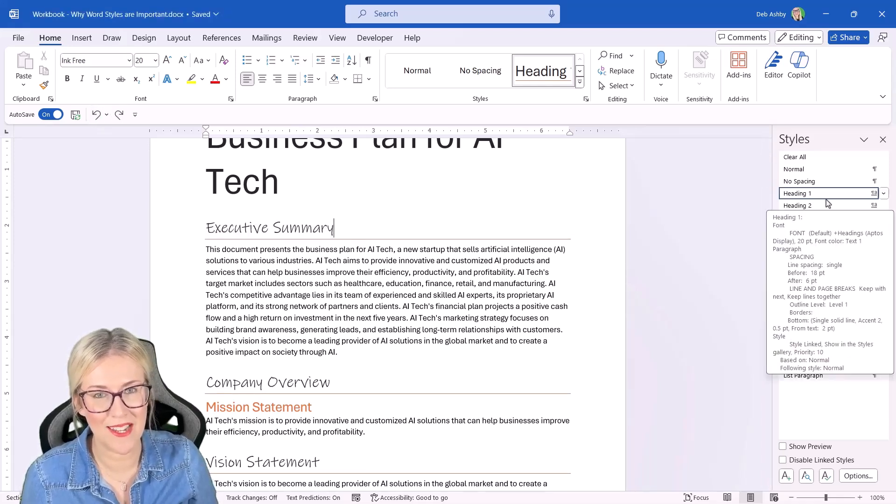
pyautogui.click(491, 285)
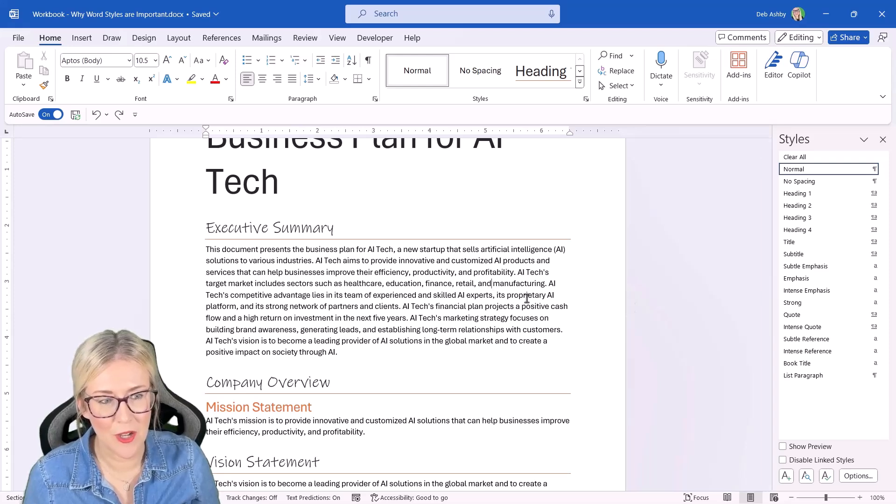
pyautogui.click(883, 194)
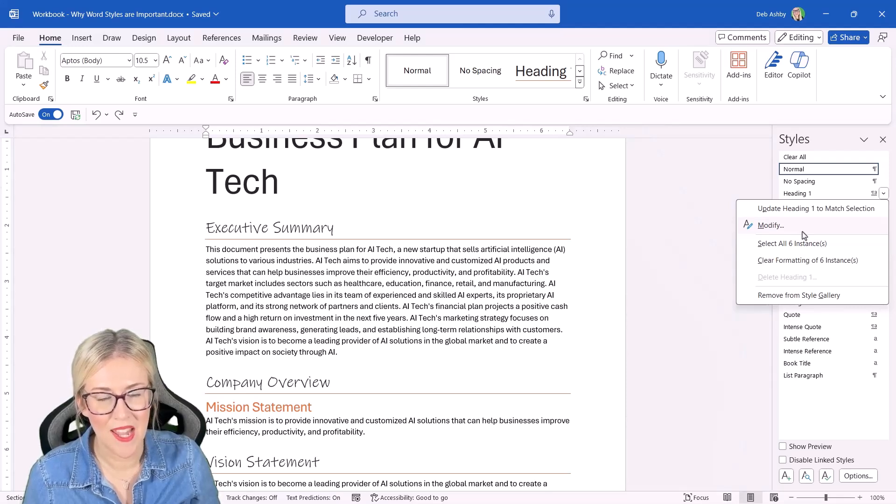
pyautogui.click(579, 275)
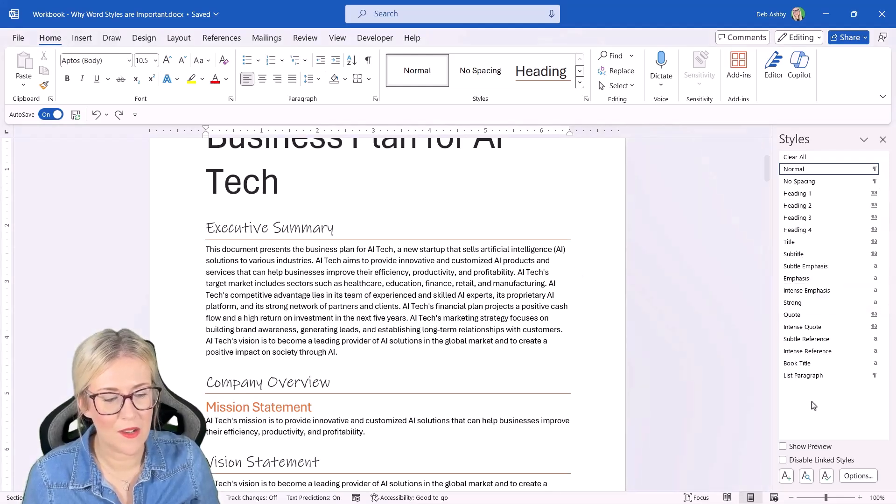
# Start a new paragraph style named "DA Heading 1" and base it on Heading 1.
pyautogui.click(787, 476)
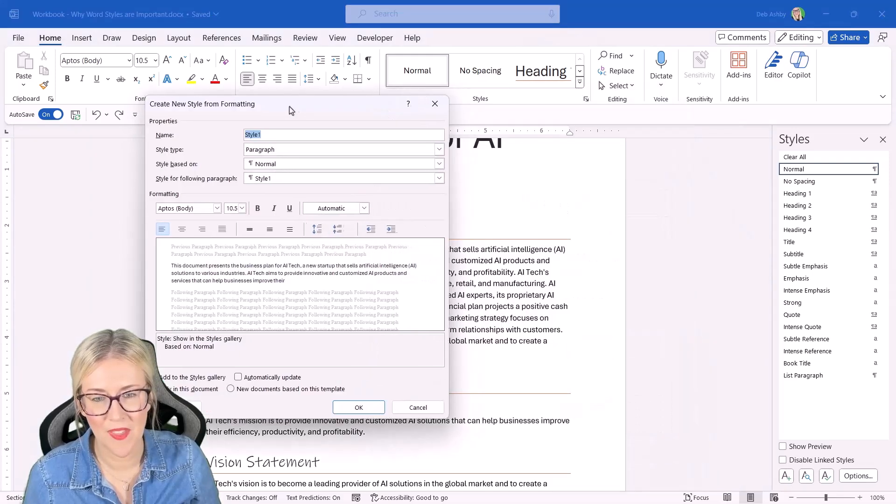
pyautogui.moveTo(294, 110); pyautogui.dragTo(269, 108)
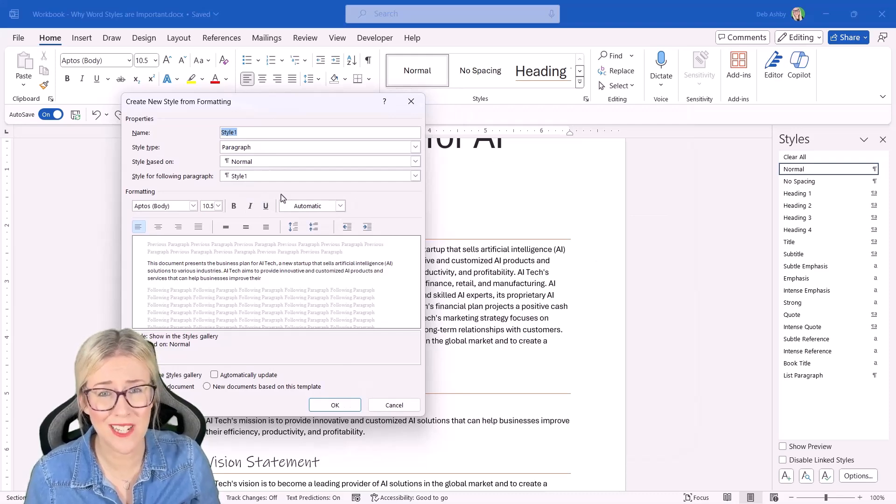
pyautogui.write('DA Heading 1')
pyautogui.moveTo(262, 101); pyautogui.dragTo(234, 98)
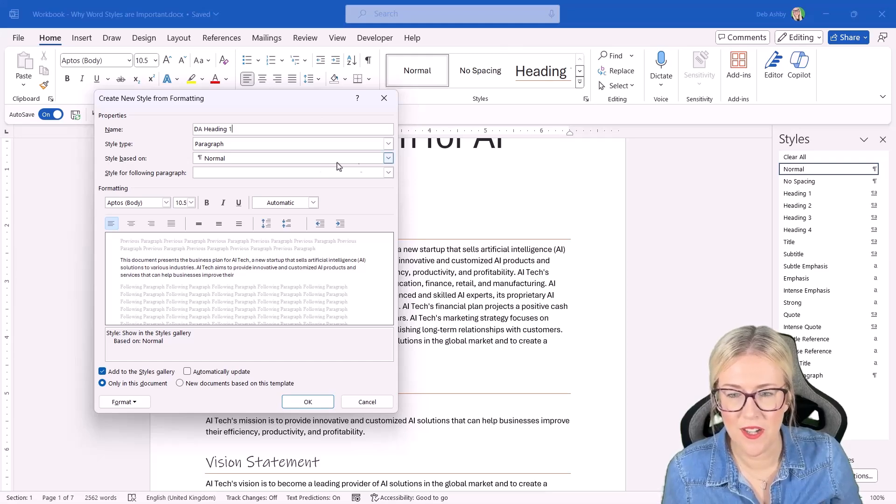
pyautogui.click(388, 158)
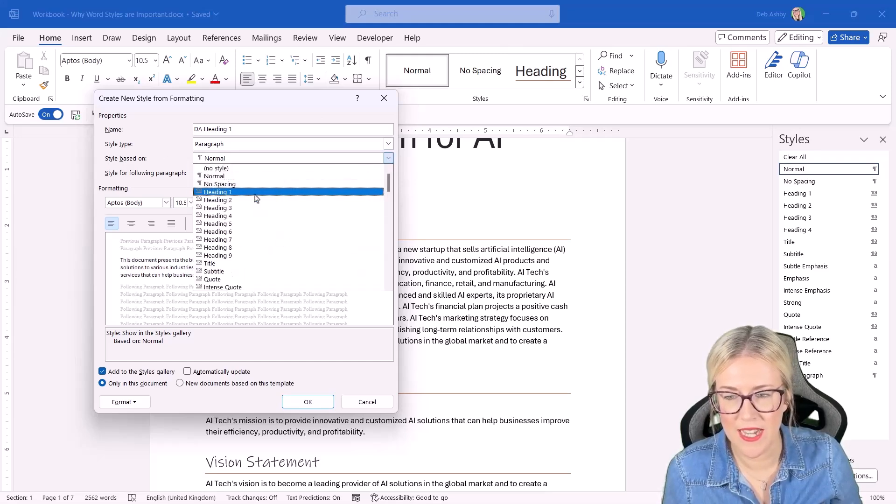
pyautogui.click(266, 193)
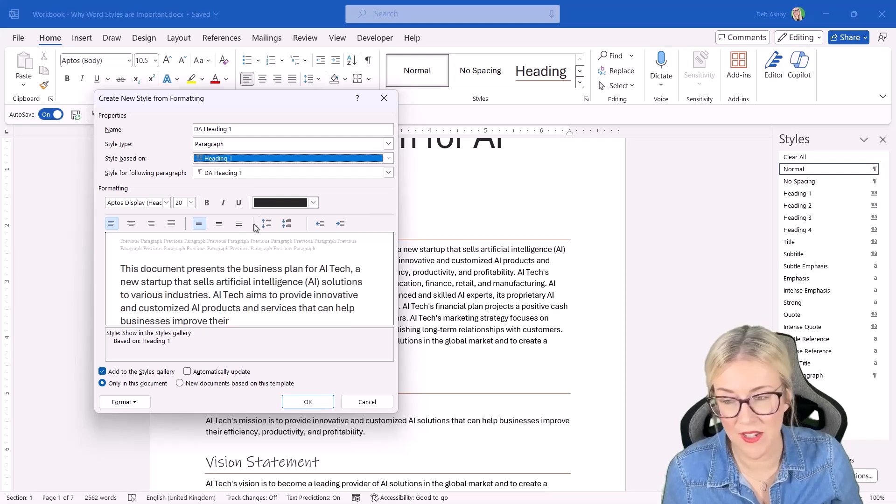
# Set the new style's font to Lato Black and its size to 22 pt.
pyautogui.click(166, 202)
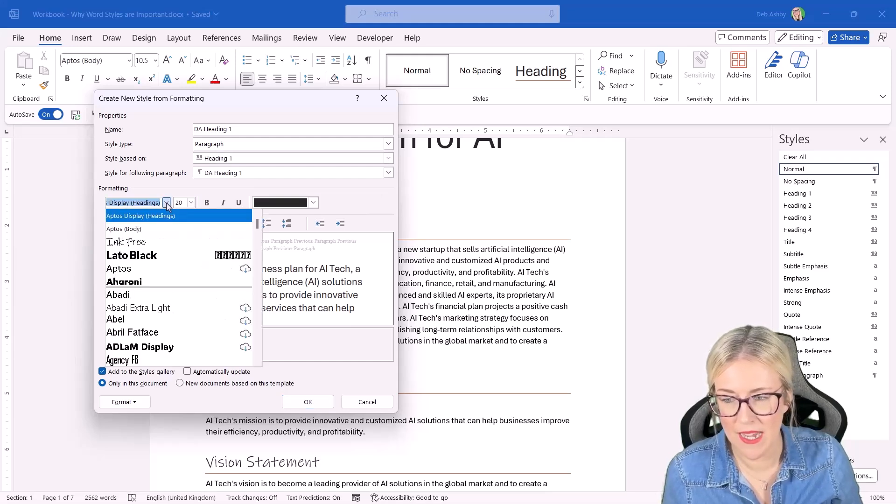
pyautogui.click(149, 255)
pyautogui.click(191, 203)
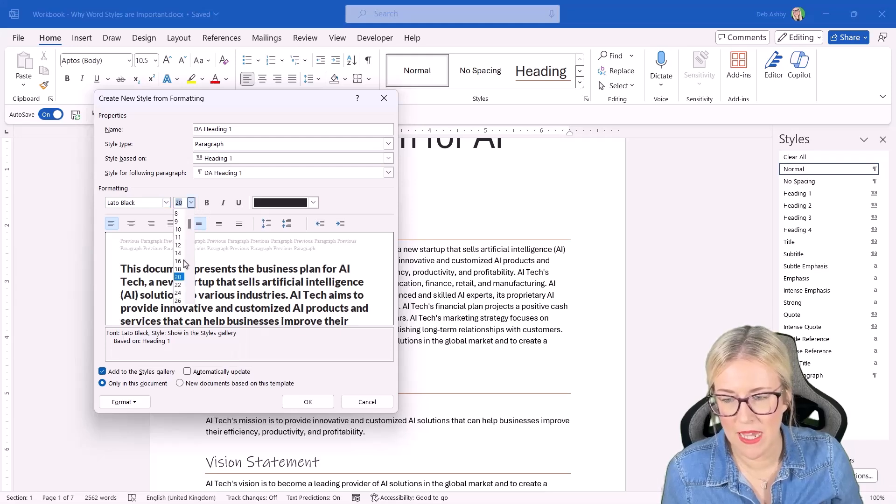
pyautogui.click(179, 285)
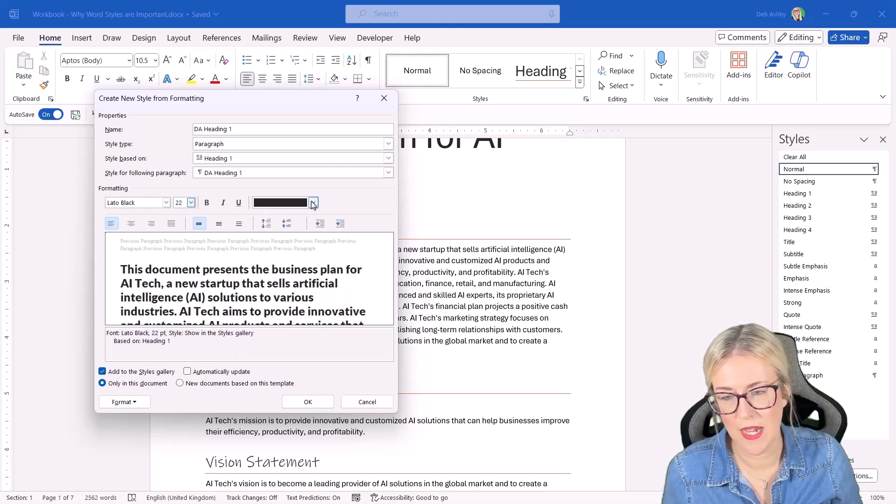
# Set the new style's font colour to dark purple from the Accent 5 theme colours and create the style.
pyautogui.click(313, 203)
pyautogui.click(334, 288)
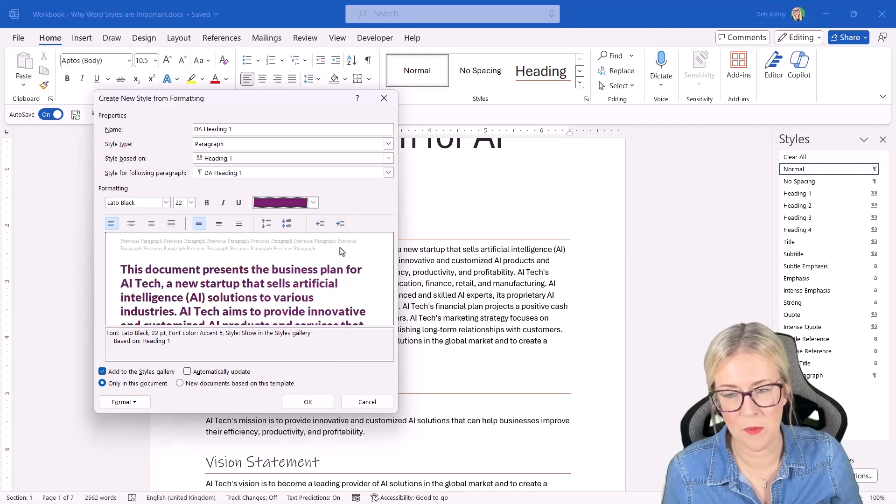
pyautogui.click(302, 399)
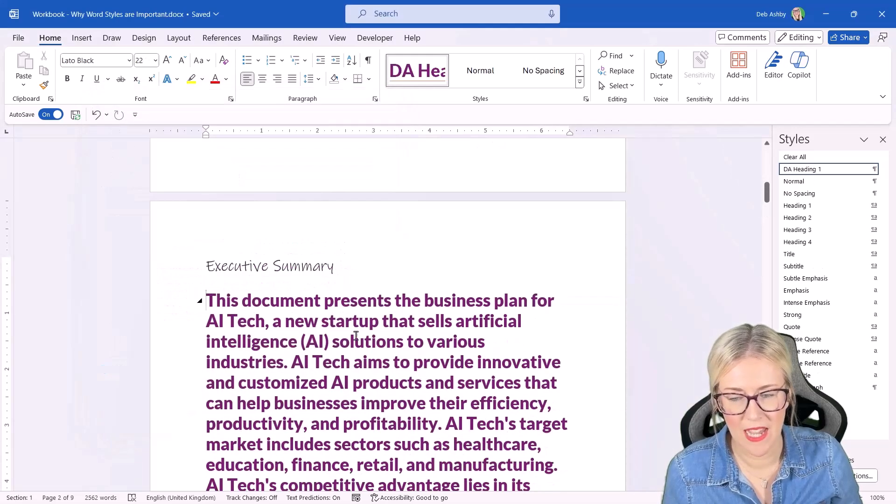
# Return the body paragraph beneath "Executive Summary" to the Normal style.
pyautogui.scroll(-2, 301, 334)
pyautogui.scroll(2, 301, 333)
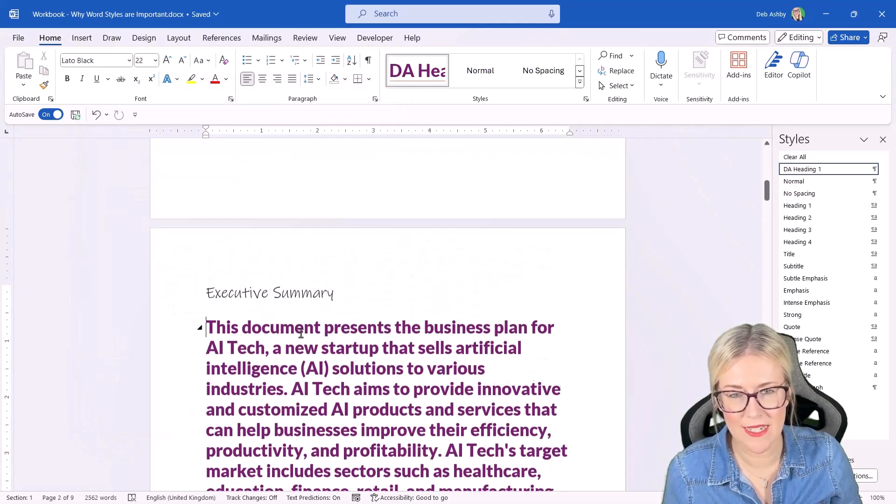
pyautogui.click(474, 79)
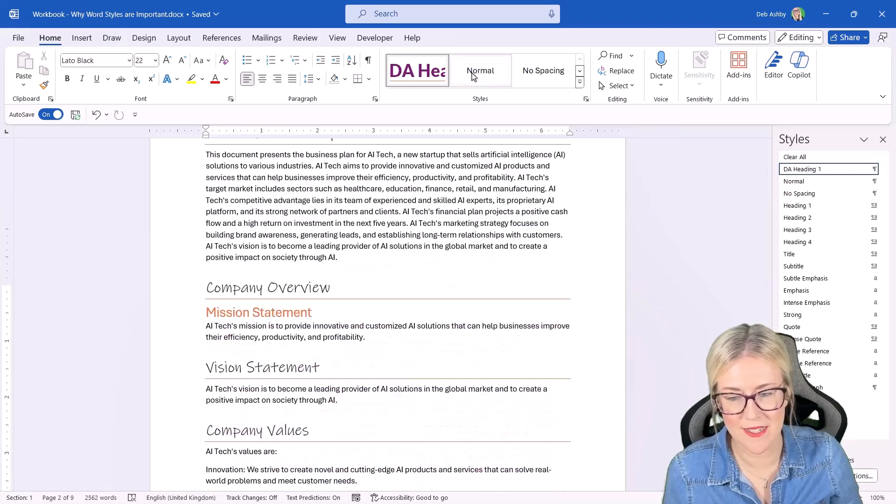
pyautogui.scroll(5, 396, 248)
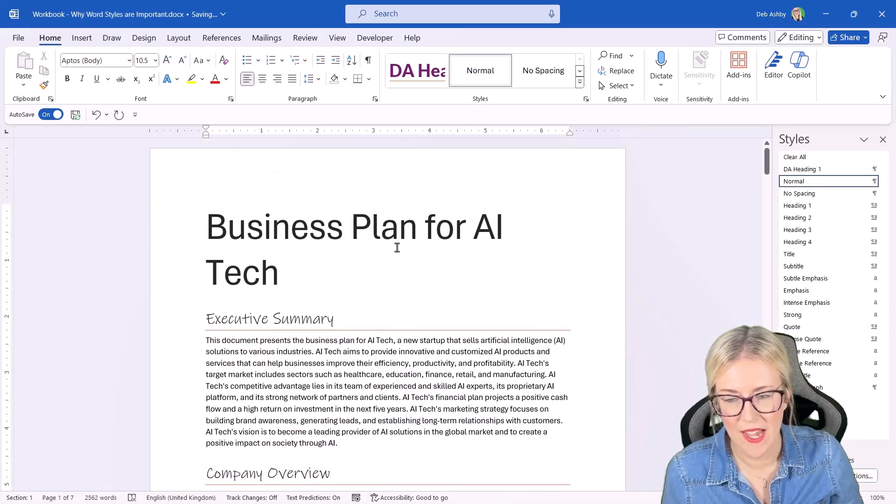
# Place the cursor in the "Executive Summary" heading and open the DA Heading 1 style for modification.
pyautogui.click(351, 318)
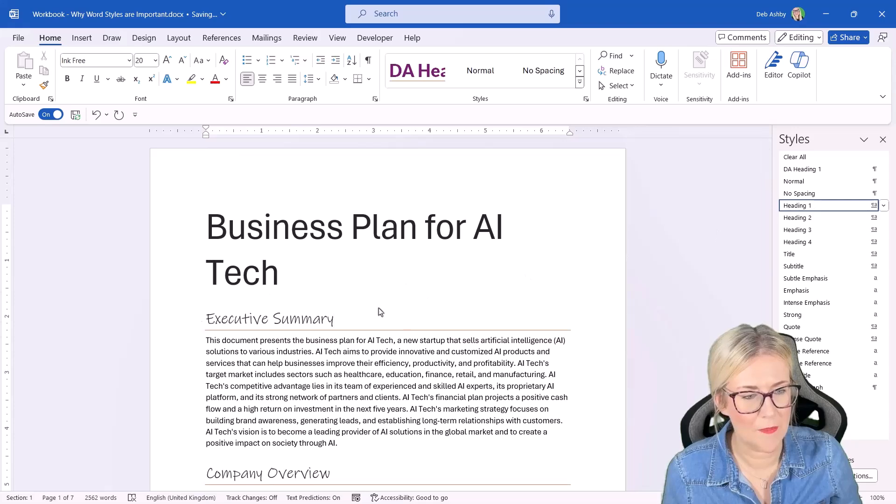
pyautogui.click(579, 83)
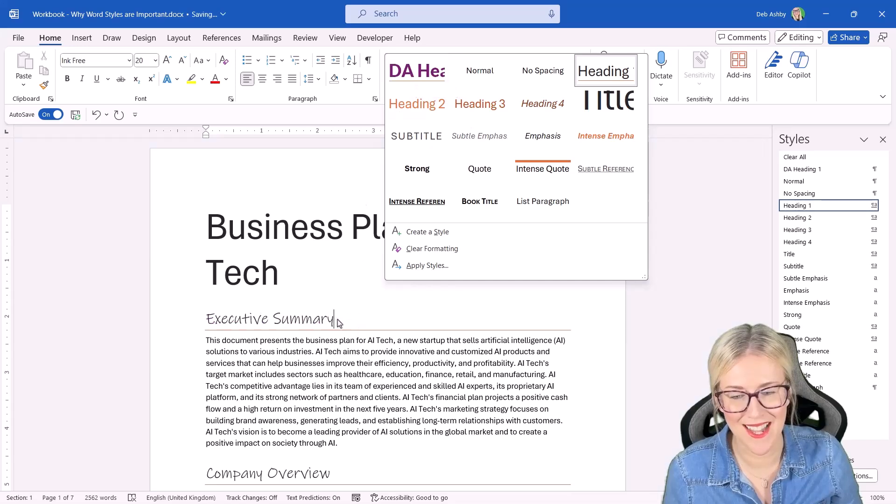
pyautogui.click(811, 135)
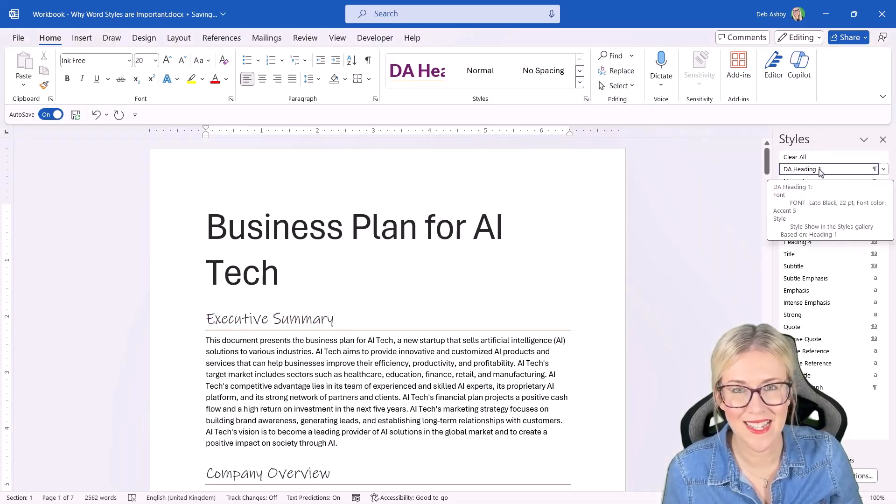
pyautogui.click(884, 170)
pyautogui.click(771, 205)
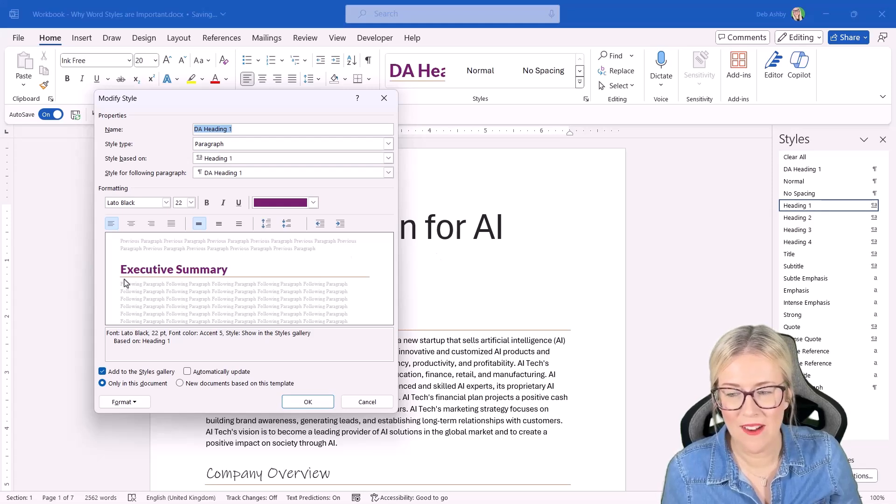
# Open the border settings of the DA Heading 1 style and clear its existing border.
pyautogui.click(230, 281)
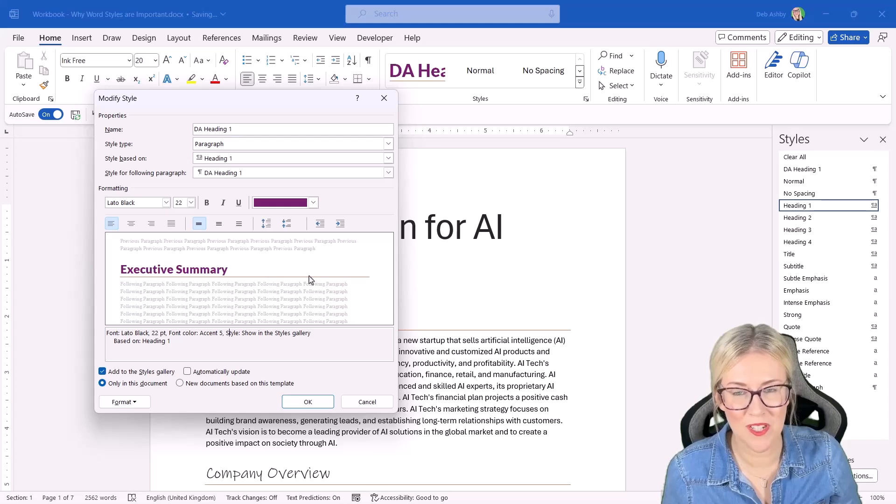
pyautogui.click(125, 402)
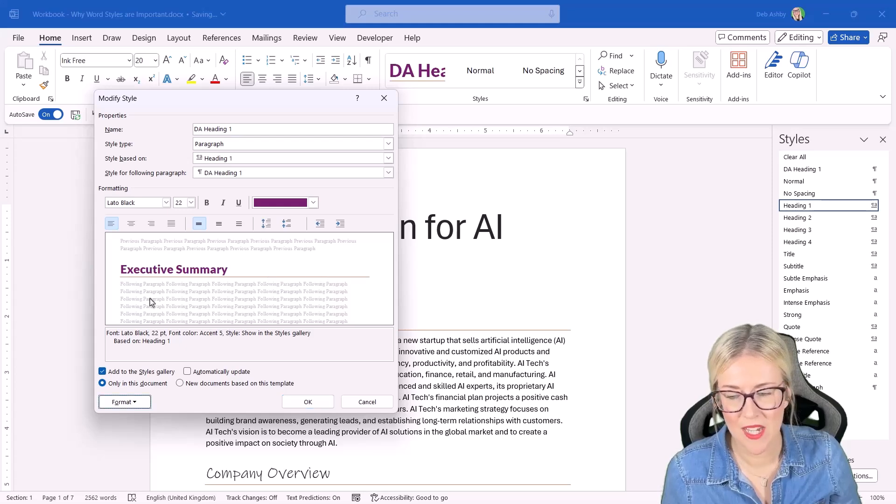
pyautogui.click(134, 403)
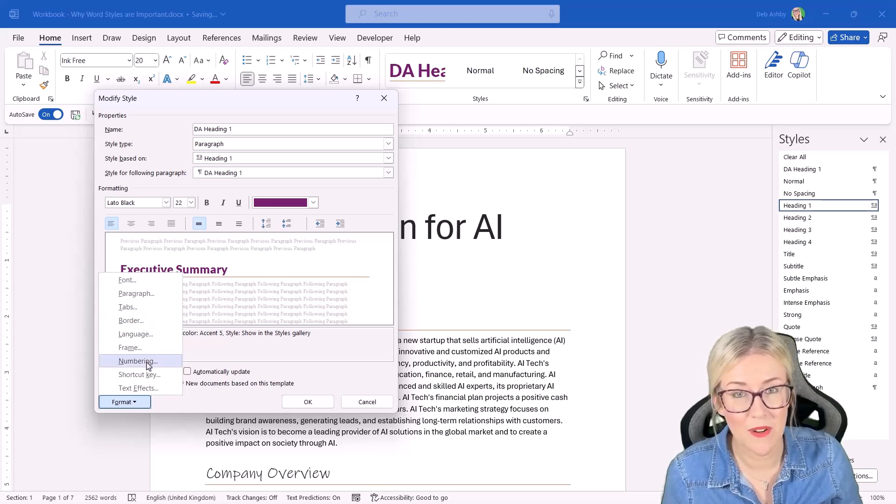
pyautogui.click(148, 324)
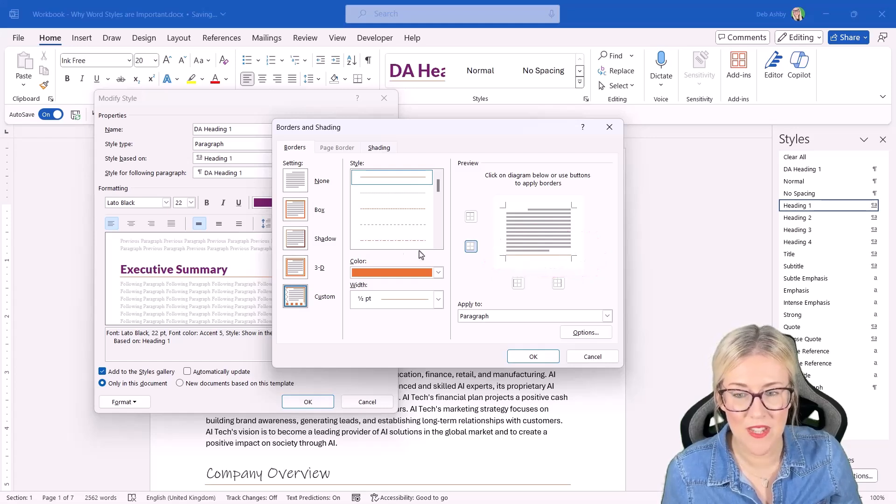
pyautogui.click(298, 184)
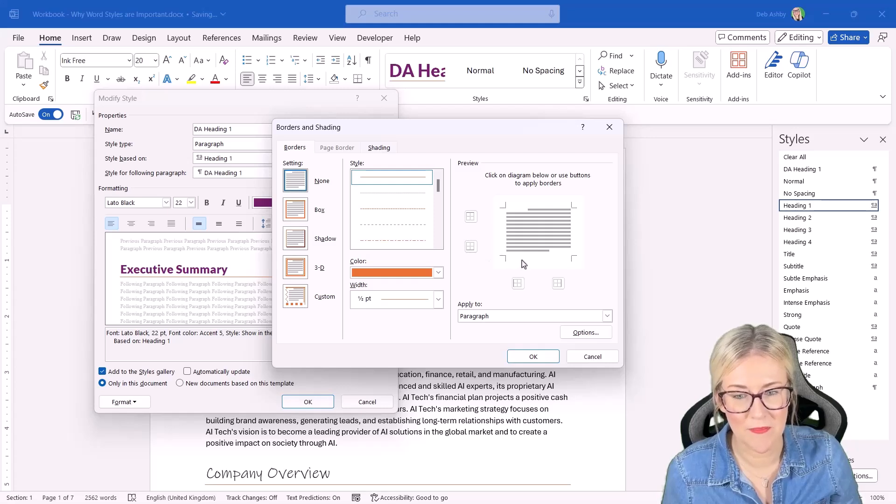
# Add a dark purple Accent 5 bottom border, 2¼ pt wide, to DA Heading 1 and save the style changes.
pyautogui.click(439, 273)
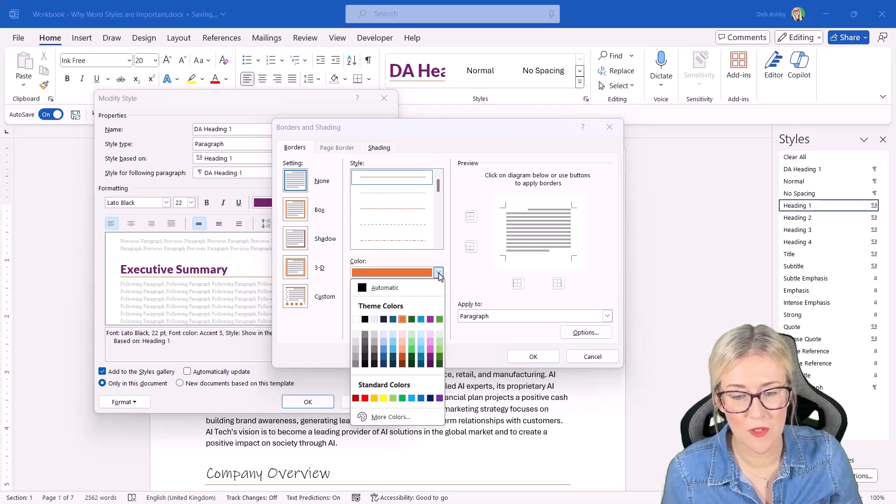
pyautogui.click(430, 356)
pyautogui.click(439, 299)
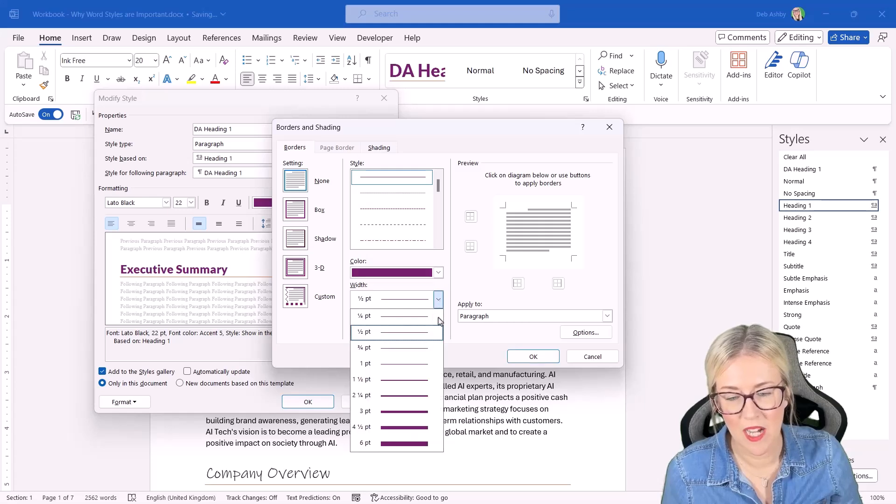
pyautogui.click(407, 396)
pyautogui.click(524, 259)
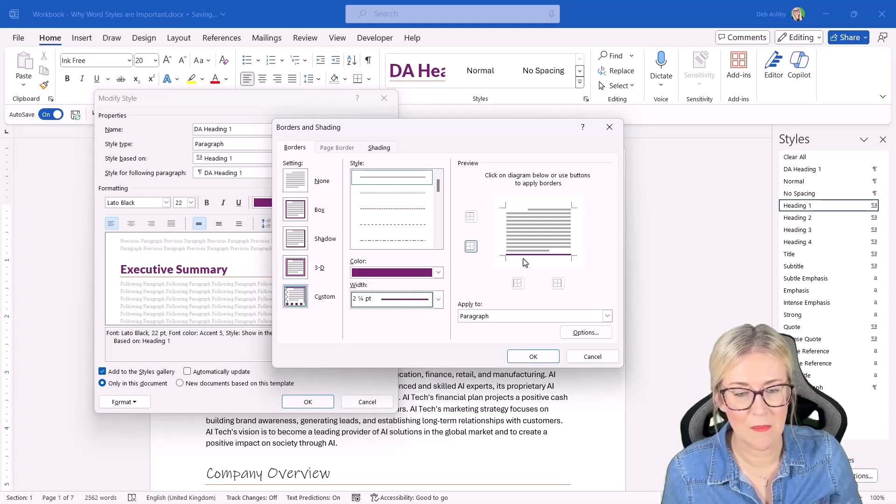
pyautogui.click(535, 359)
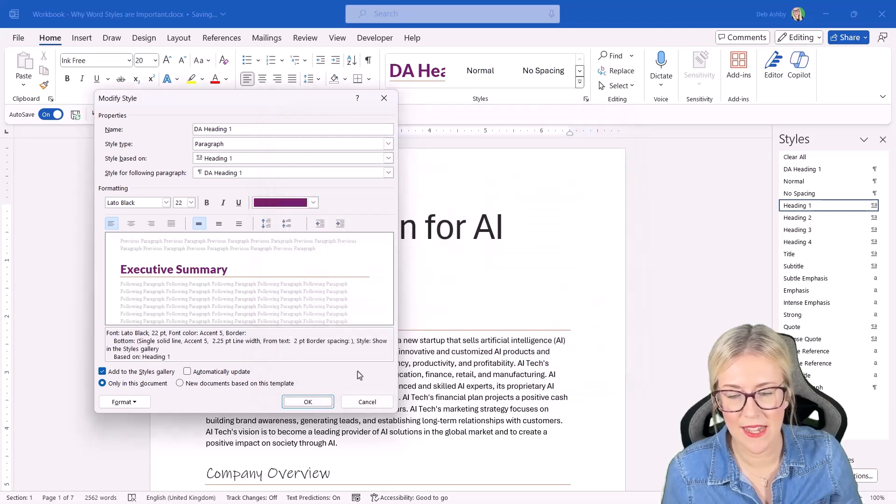
pyautogui.click(309, 401)
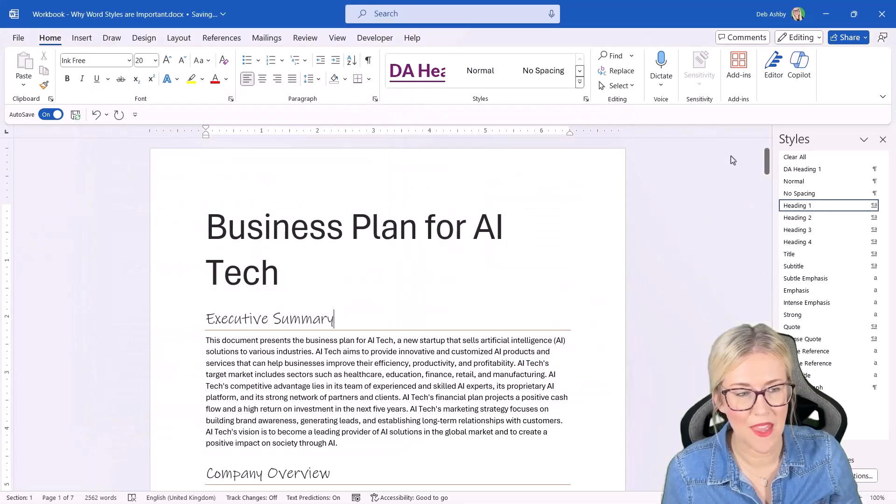
# Apply the DA Heading 1 style to the "Executive Summary" heading and check how it looks.
pyautogui.click(430, 80)
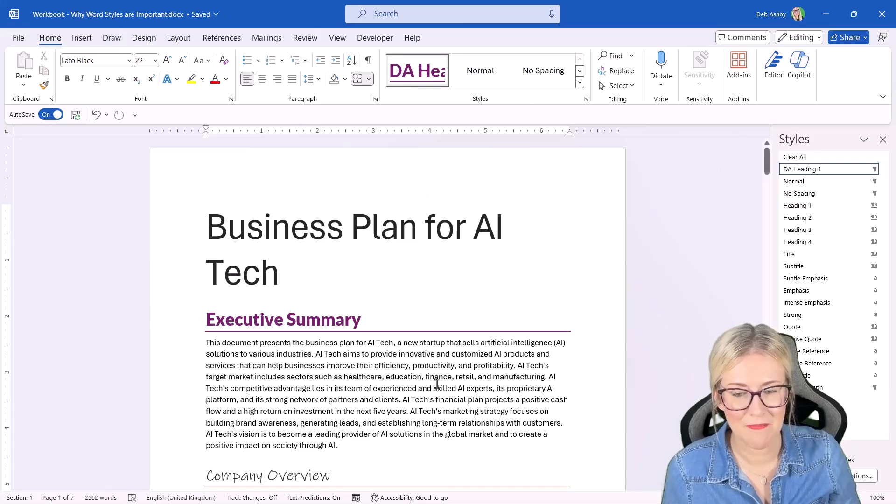
pyautogui.scroll(-2, 454, 334)
pyautogui.scroll(2, 452, 334)
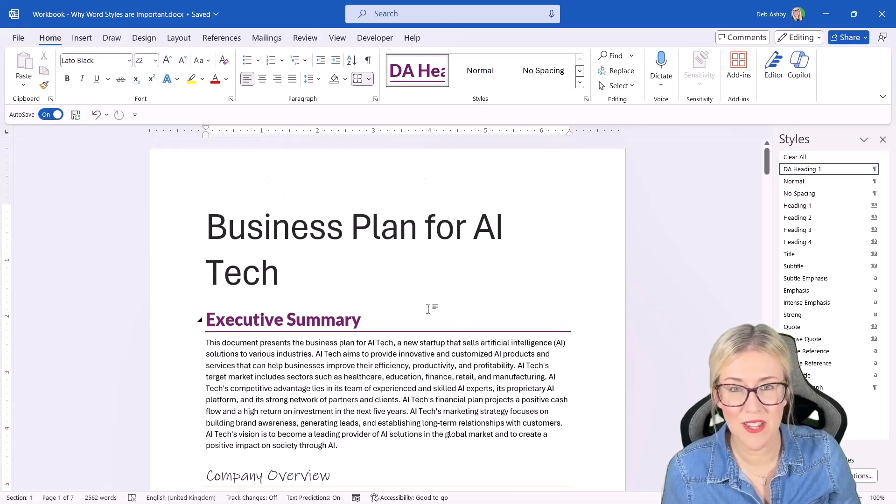
# Select all instances of Heading 1 and apply DA Heading 1 to them, then review the headings and close the style list.
pyautogui.scroll(-2, 430, 306)
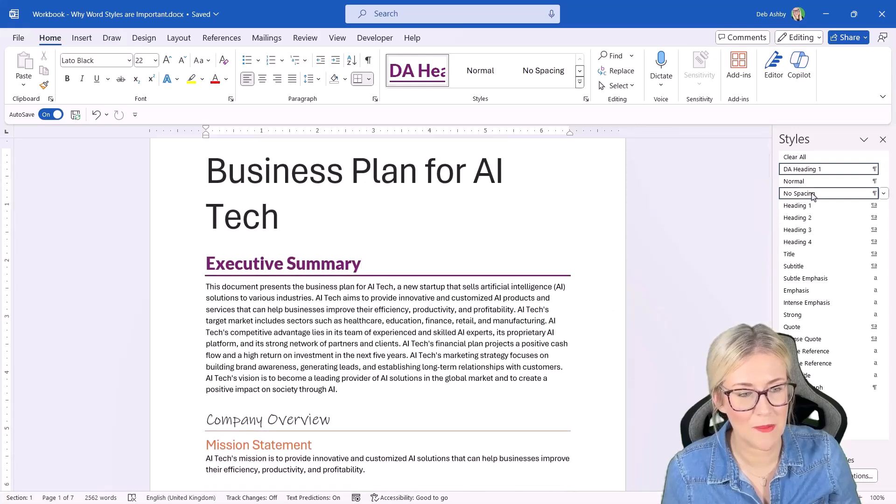
pyautogui.click(884, 206)
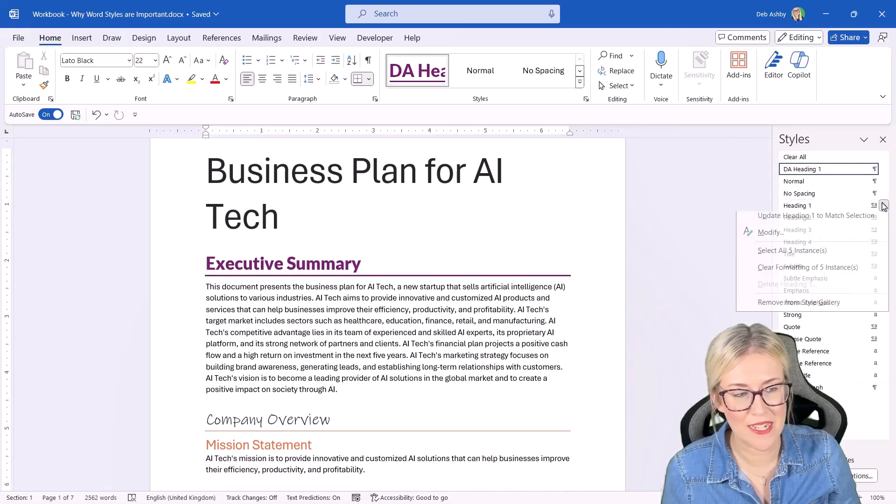
pyautogui.click(811, 257)
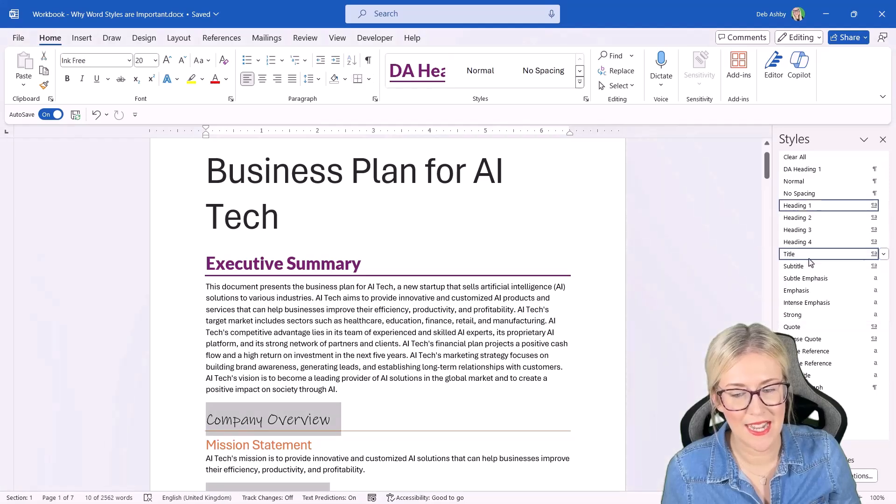
pyautogui.click(799, 170)
pyautogui.click(439, 341)
pyautogui.scroll(1, 455, 338)
pyautogui.scroll(15, 455, 338)
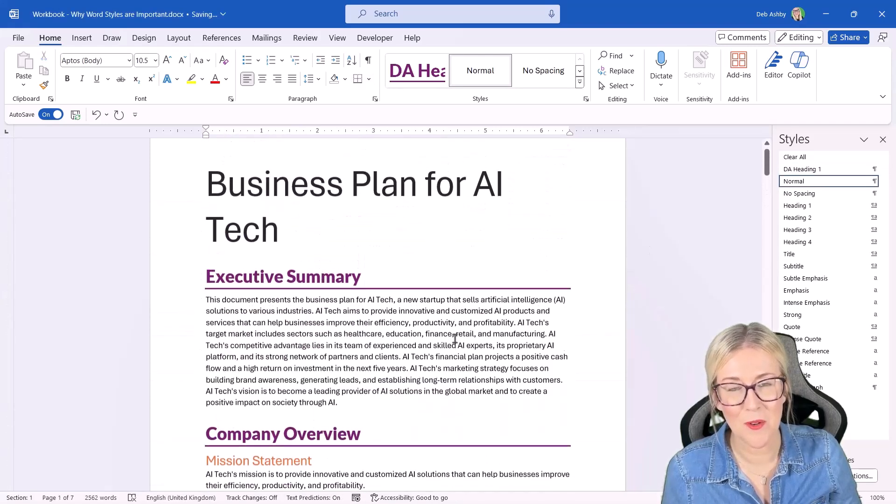
pyautogui.scroll(2, 455, 338)
pyautogui.click(462, 303)
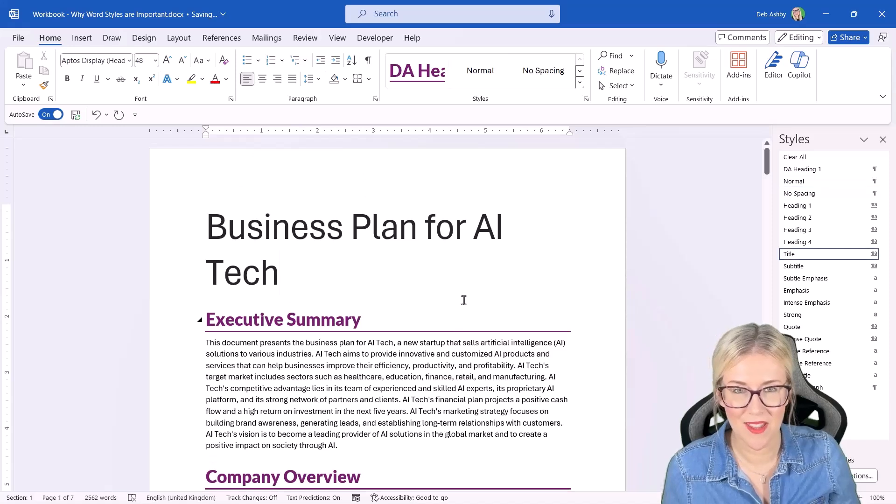
pyautogui.click(883, 140)
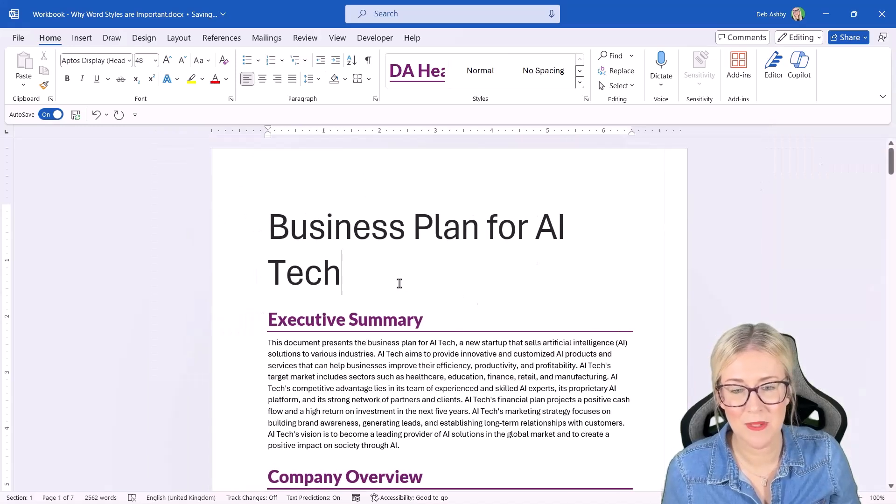
# Show the document's heading outline and use it to jump to Vision Statement, Company History and Executive Summary.
pyautogui.hotkey('ctrl', 'f')
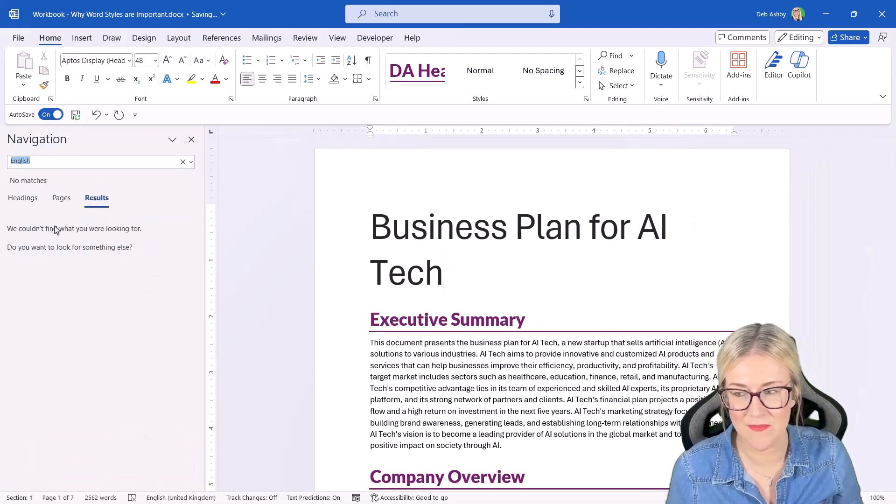
pyautogui.click(24, 200)
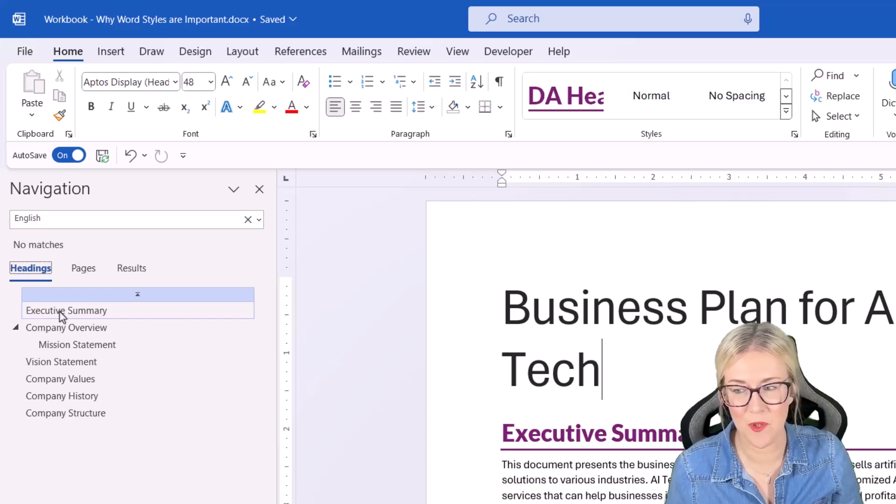
pyautogui.click(57, 365)
pyautogui.click(65, 398)
pyautogui.click(72, 313)
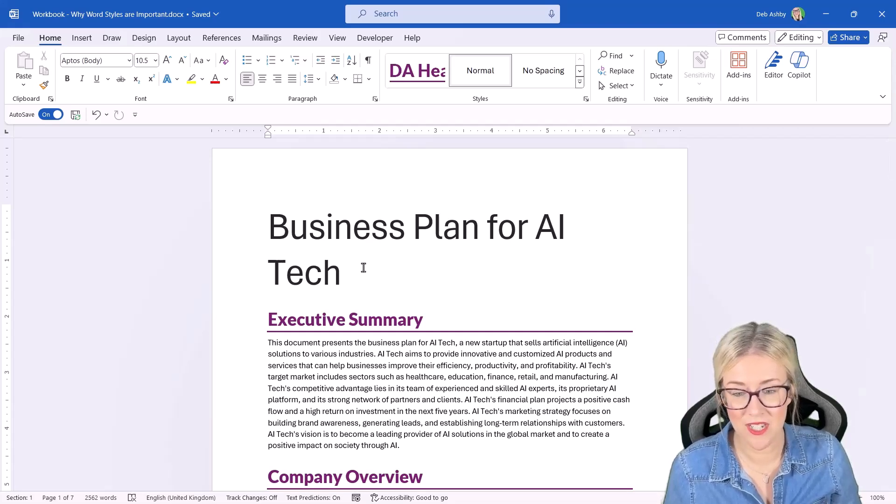
# Insert a page break before the title "Business Plan for AI Tech" to create a blank first page.
pyautogui.scroll(-3, 364, 267)
pyautogui.scroll(3, 363, 267)
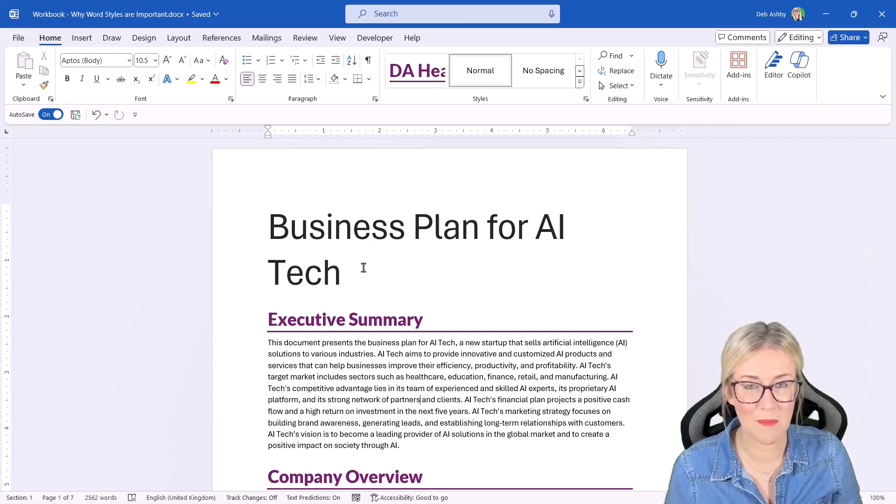
pyautogui.click(269, 225)
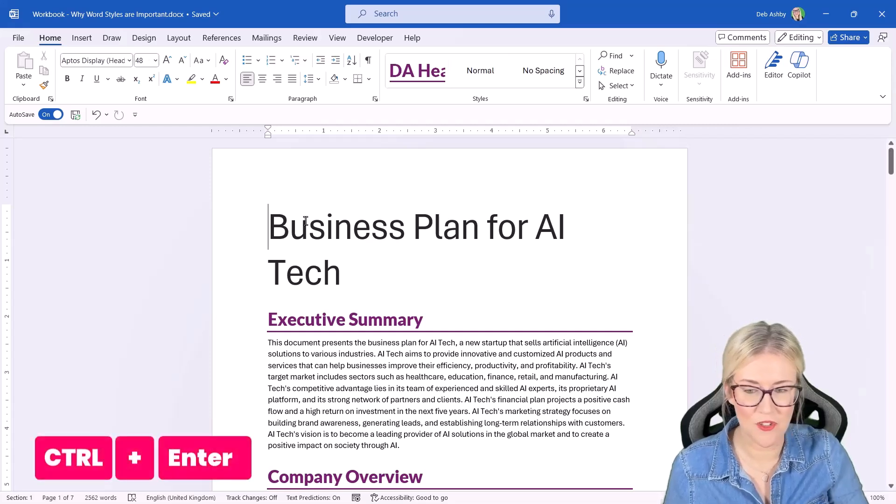
pyautogui.hotkey('ctrl', 'Return')
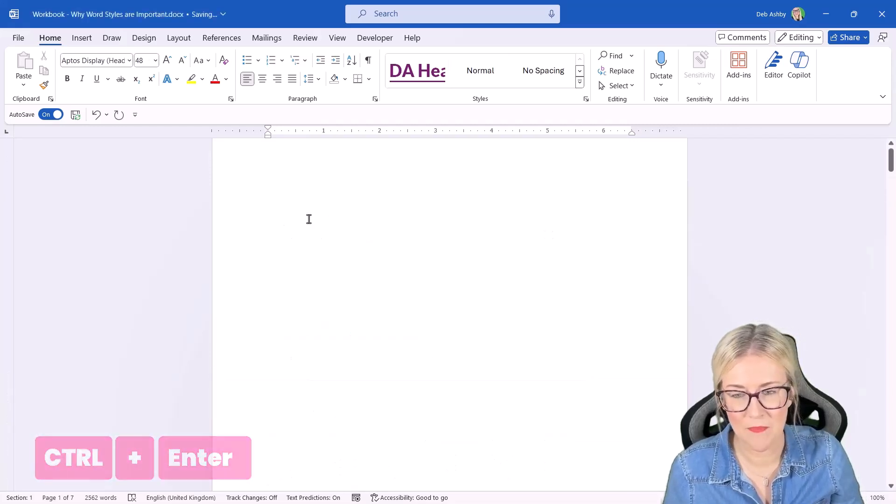
# Insert the Automatic Table 2 table of contents on the blank first page.
pyautogui.click(296, 228)
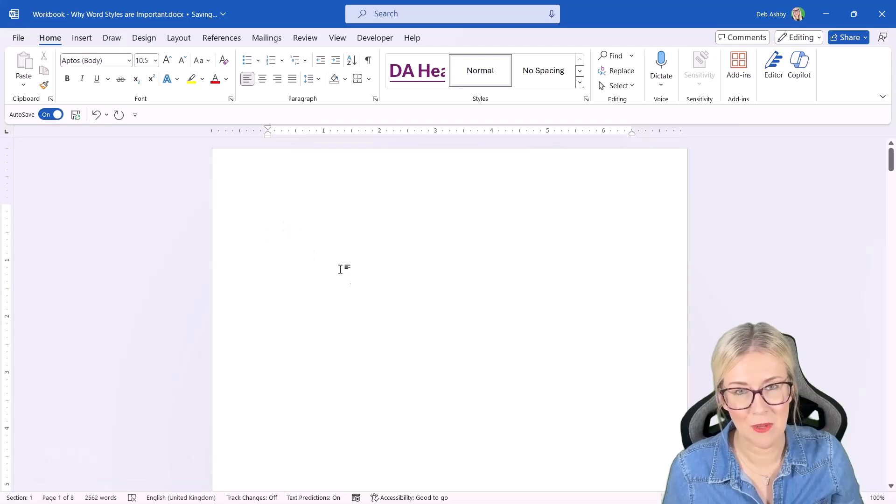
pyautogui.click(223, 38)
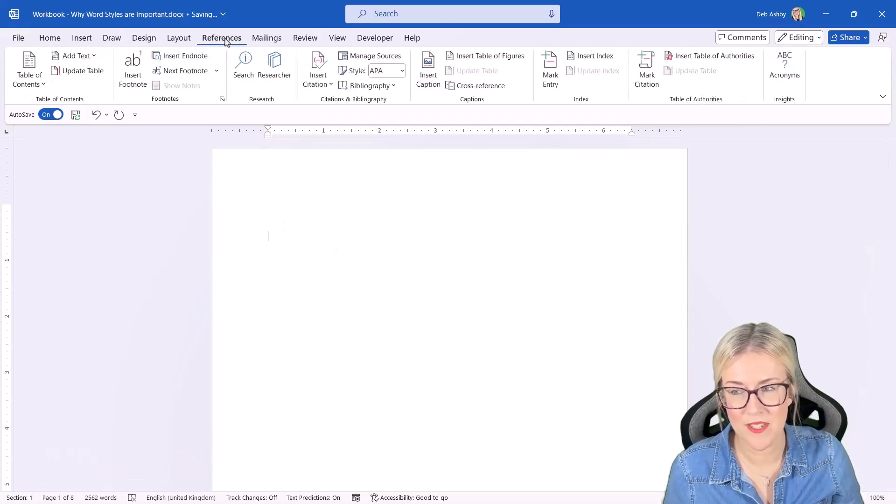
pyautogui.click(40, 86)
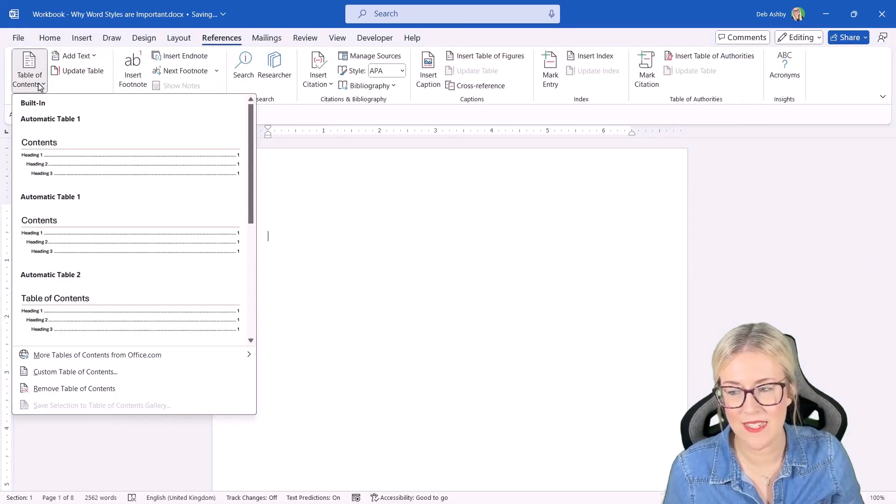
pyautogui.click(71, 310)
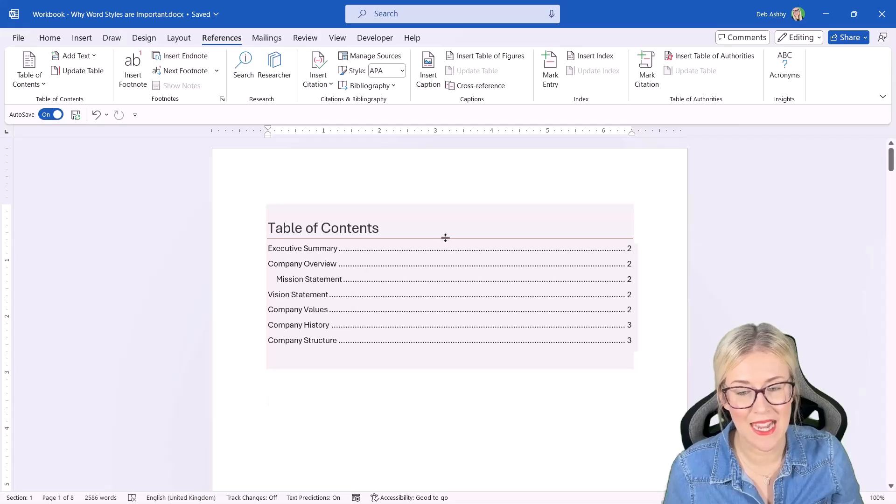
# Customize the table of contents to show 1 level and replace the existing table with it.
pyautogui.click(442, 219)
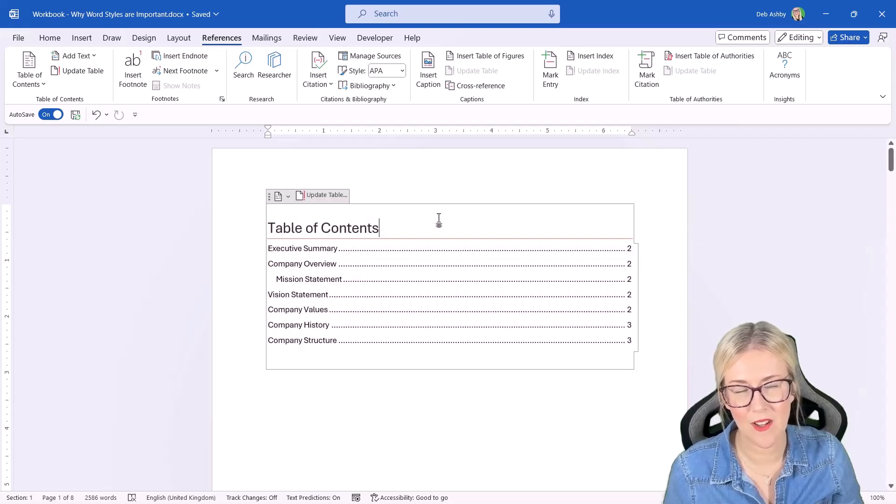
pyautogui.click(41, 81)
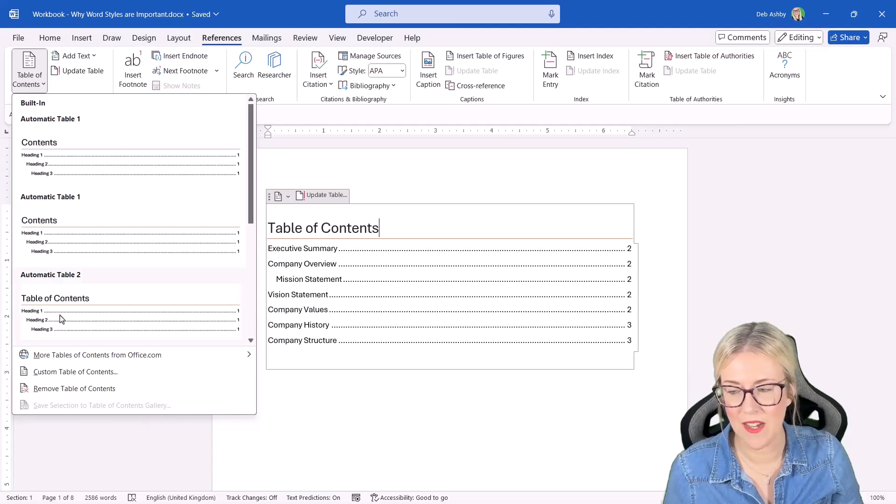
pyautogui.click(67, 373)
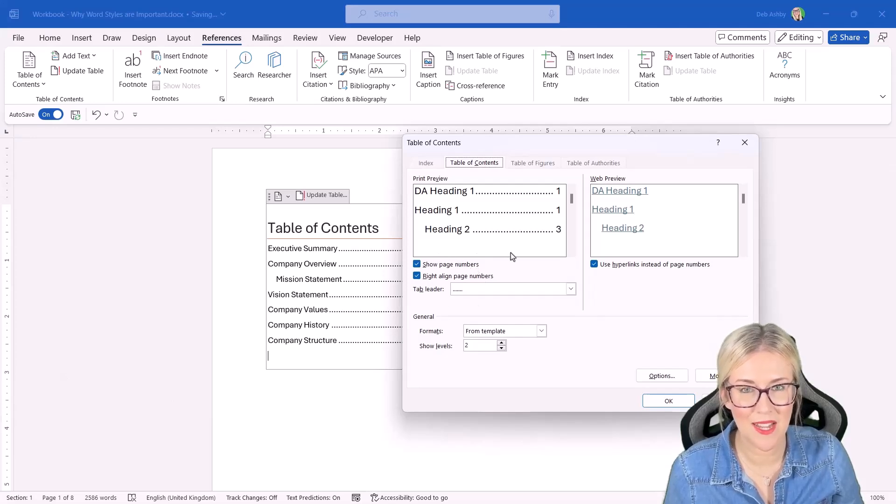
pyautogui.click(502, 348)
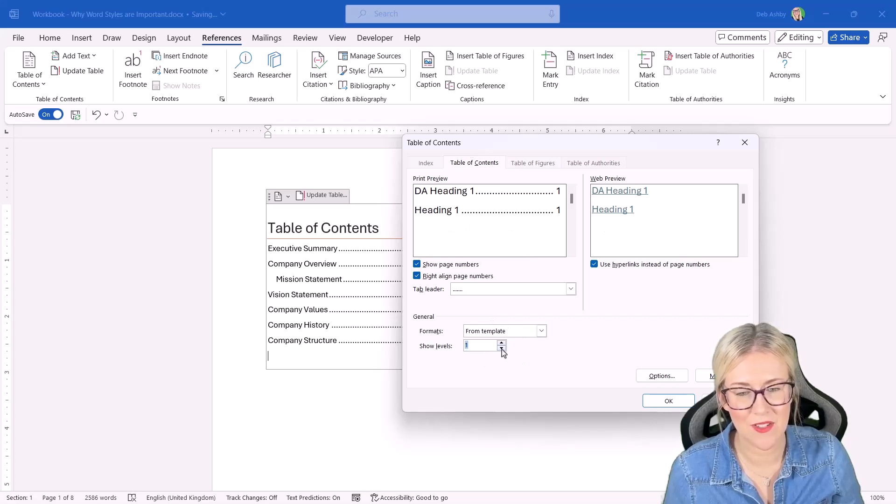
pyautogui.click(667, 402)
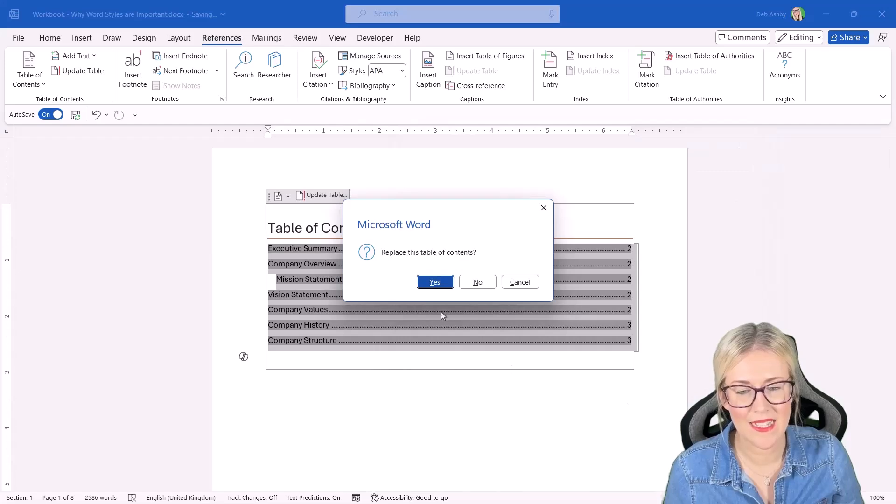
pyautogui.click(427, 284)
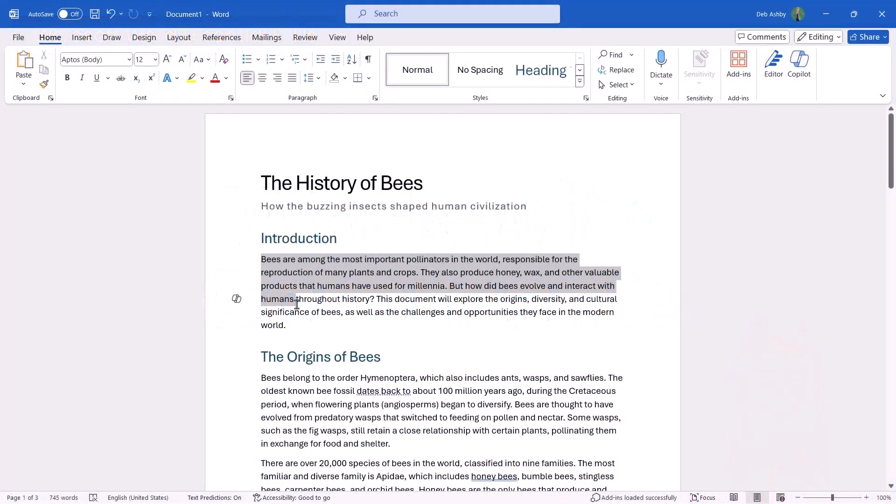
# Add the comment "Please review this paragraph" to the whole Introduction paragraph of The History of Bees.
pyautogui.moveTo(295, 307); pyautogui.dragTo(299, 329)
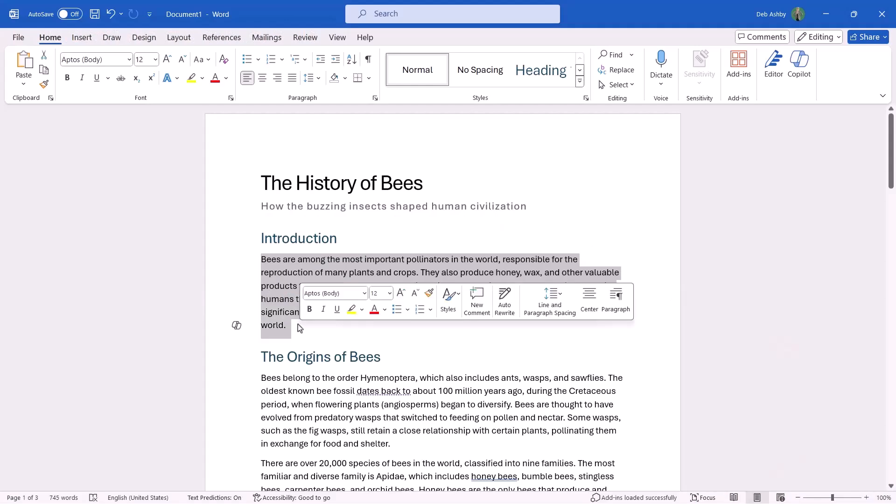
pyautogui.click(77, 41)
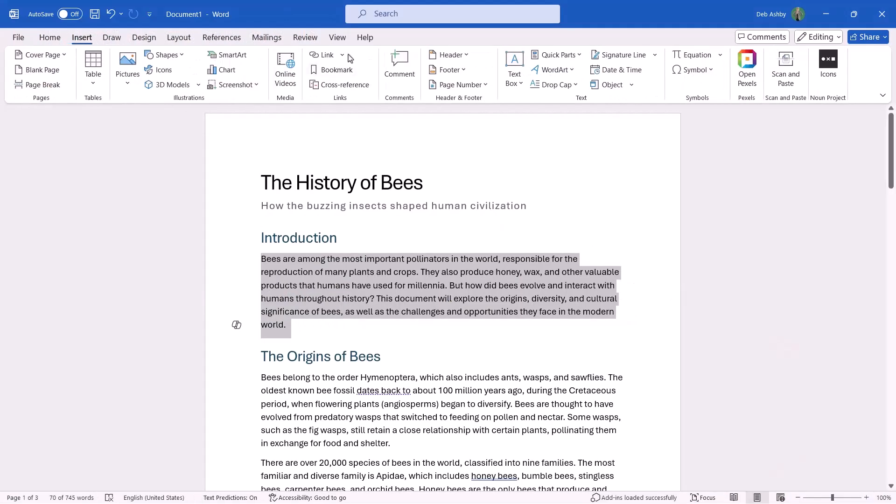
pyautogui.click(400, 65)
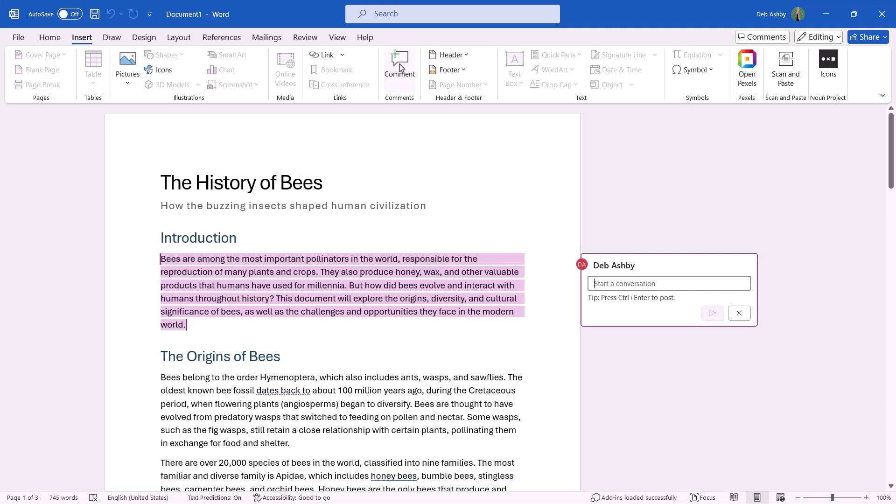
pyautogui.write('Please revi')
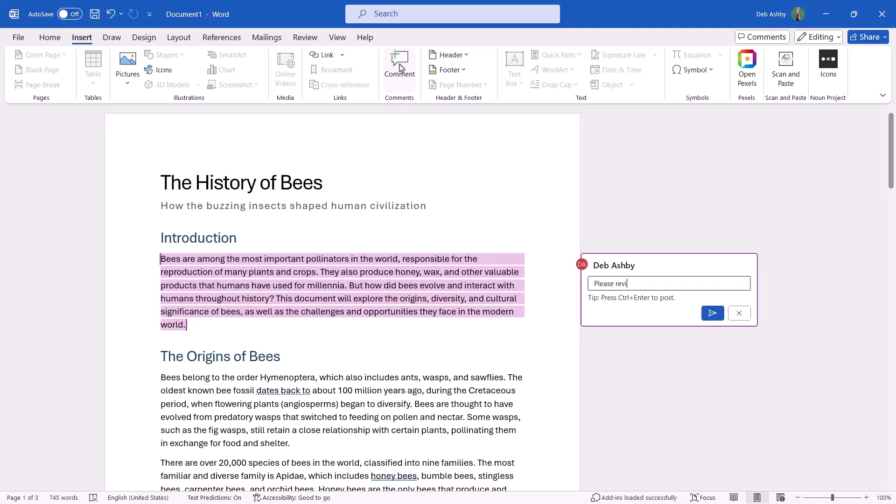
pyautogui.write('ew this paragraph')
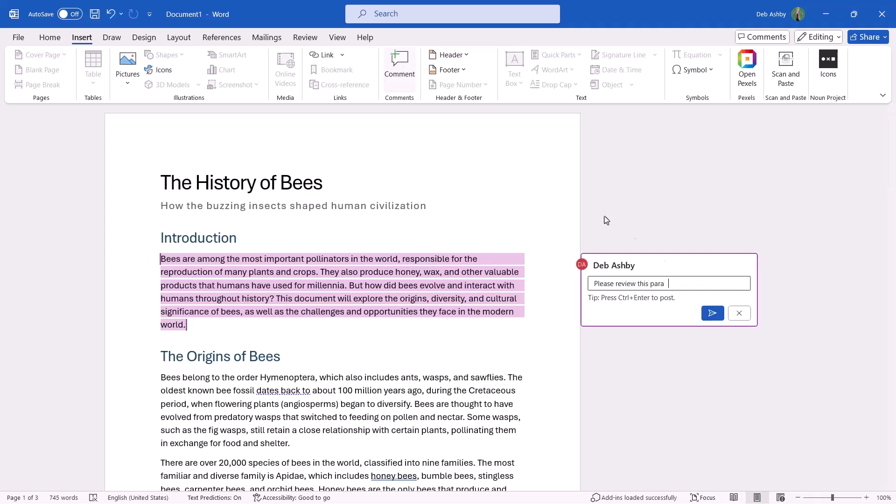
pyautogui.click(713, 313)
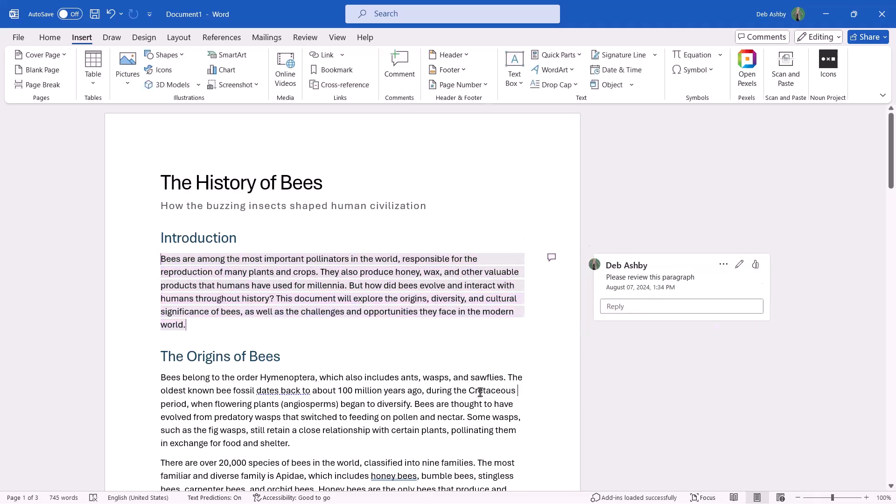
pyautogui.scroll(-2, 480, 393)
pyautogui.scroll(-2, 480, 392)
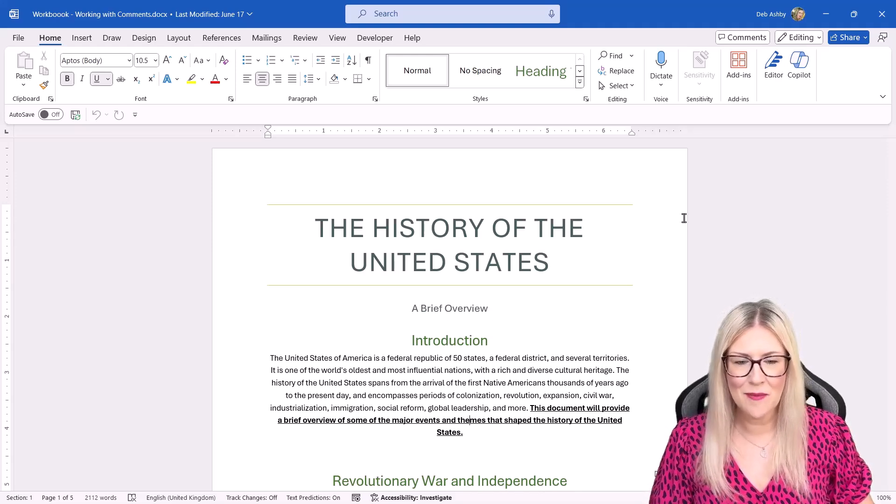
# In The History of the United States document, open the comment on "Independence" and examine the comment on the "Constitution and Federalism" heading.
pyautogui.scroll(-3, 686, 218)
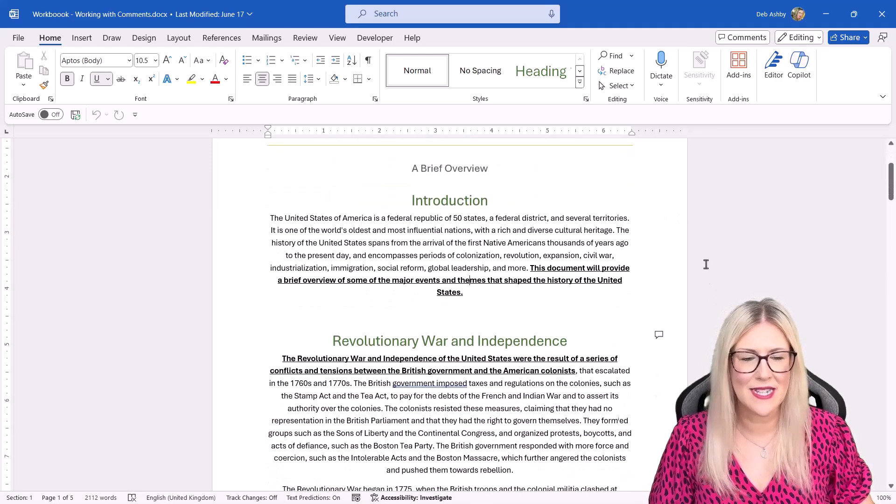
pyautogui.scroll(-1, 683, 280)
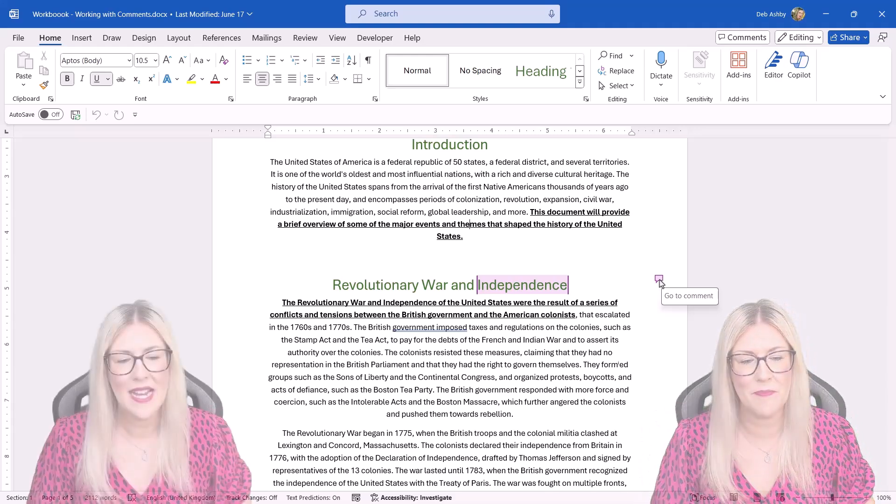
pyautogui.click(659, 280)
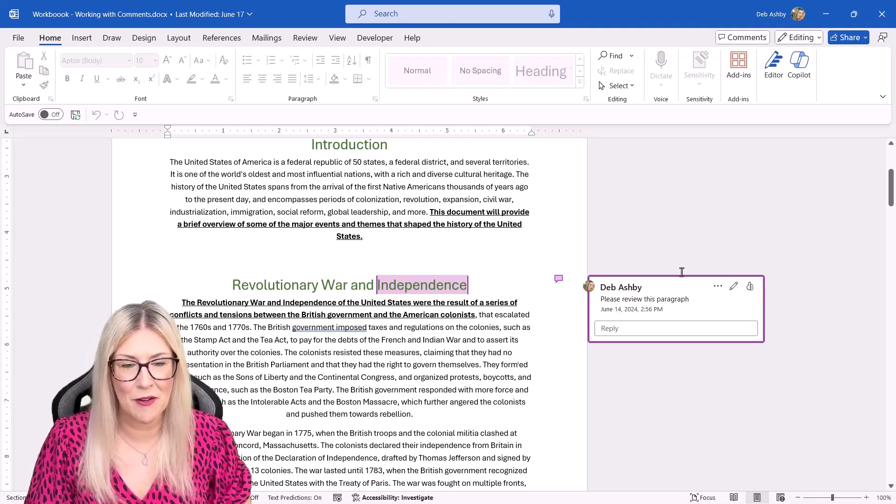
pyautogui.scroll(-1, 682, 241)
pyautogui.scroll(-20, 682, 241)
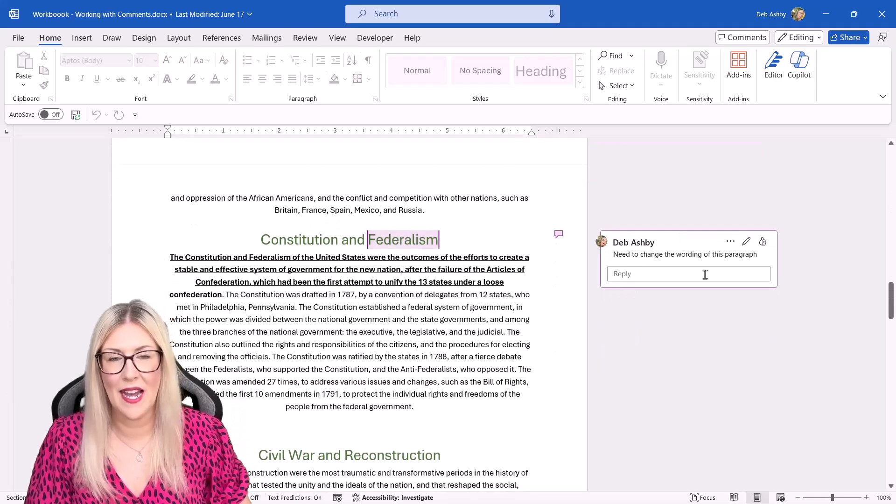
# Post the reply "Done!" to the comment on the "Revolutionary War and Independence" heading.
pyautogui.moveTo(891, 299); pyautogui.dragTo(892, 187)
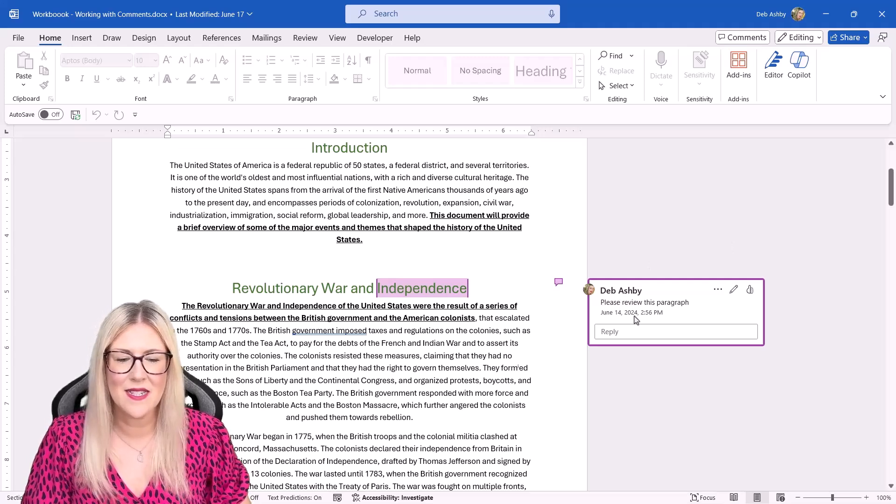
pyautogui.click(612, 333)
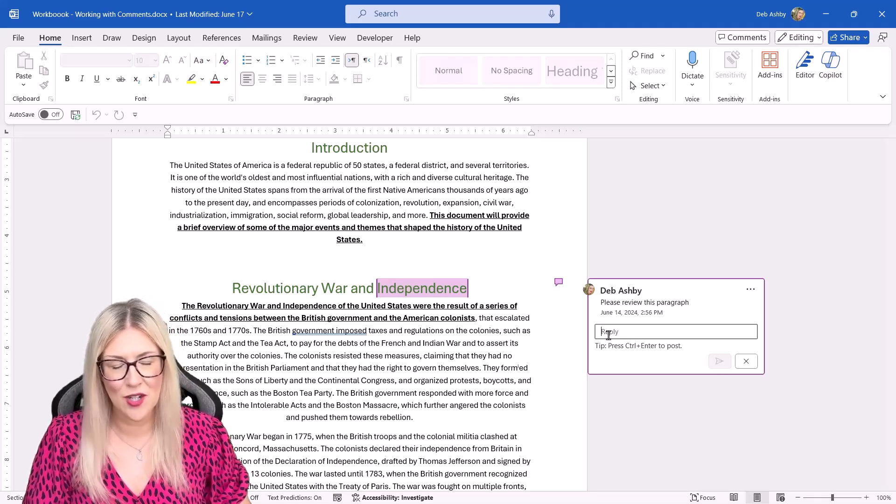
pyautogui.write('Done!')
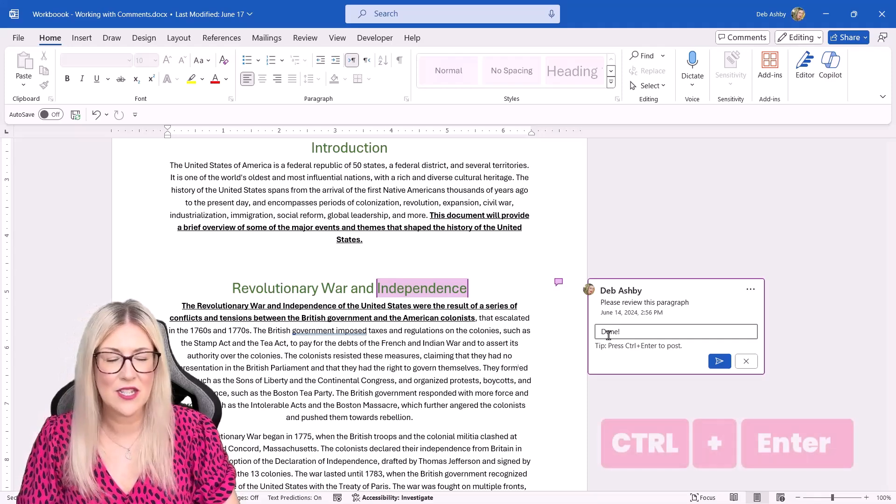
pyautogui.hotkey('ctrl', 'Return')
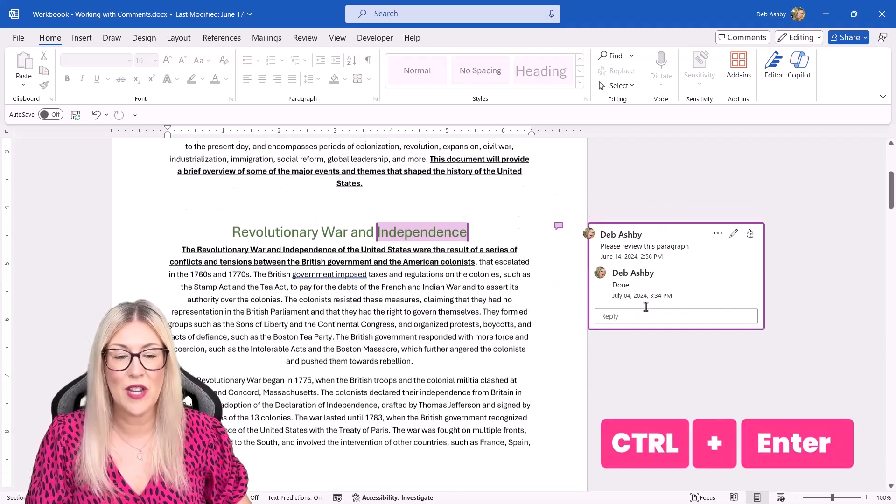
# Switch the comment display from contextual to the List view.
pyautogui.scroll(-1, 653, 342)
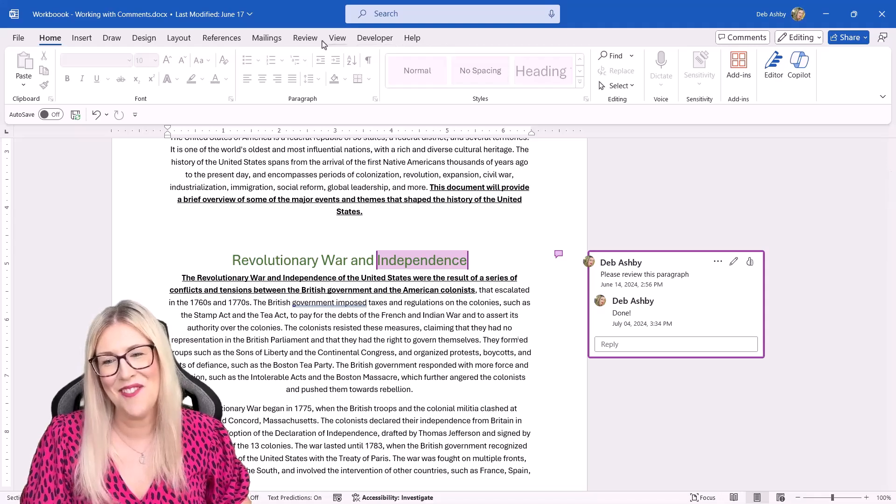
pyautogui.click(305, 39)
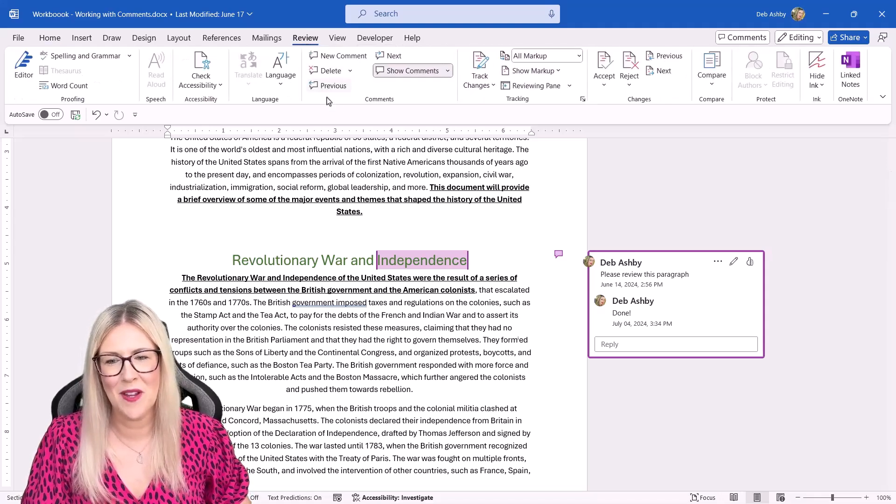
pyautogui.click(448, 71)
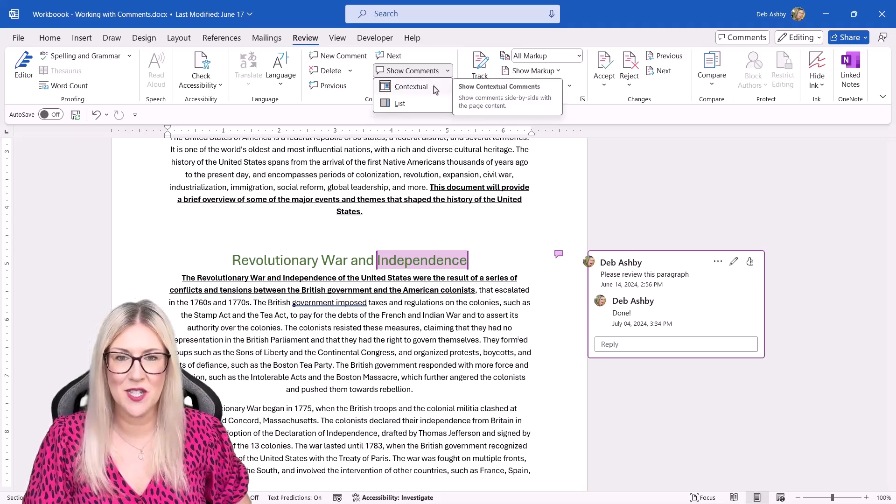
pyautogui.click(411, 111)
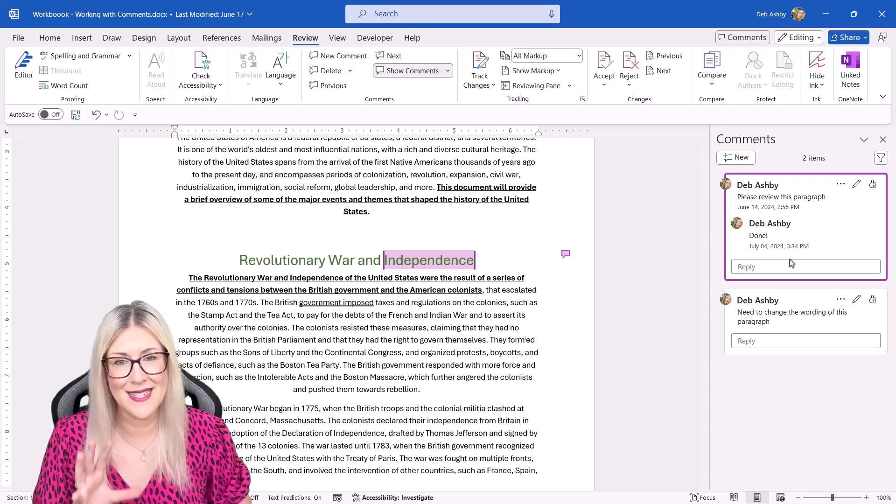
# Check the comment filter options and try an @ mention in a reply to the "Need to change the wording of this paragraph" comment.
pyautogui.click(747, 340)
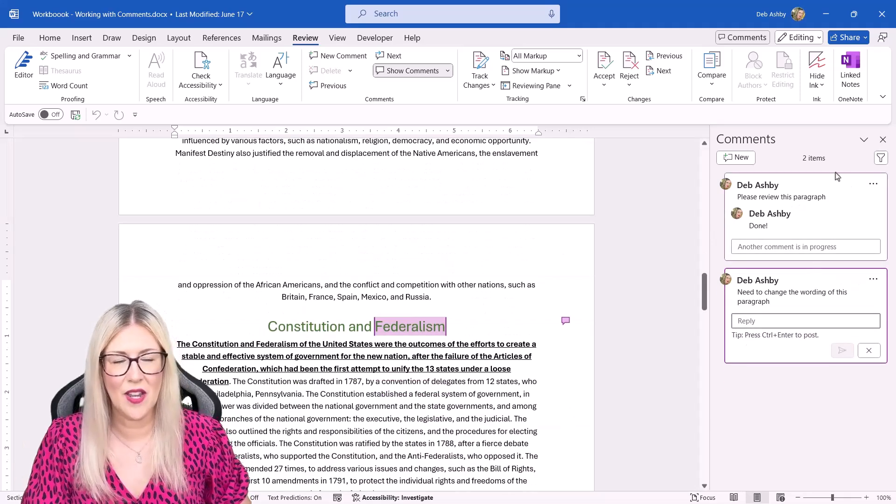
pyautogui.click(880, 159)
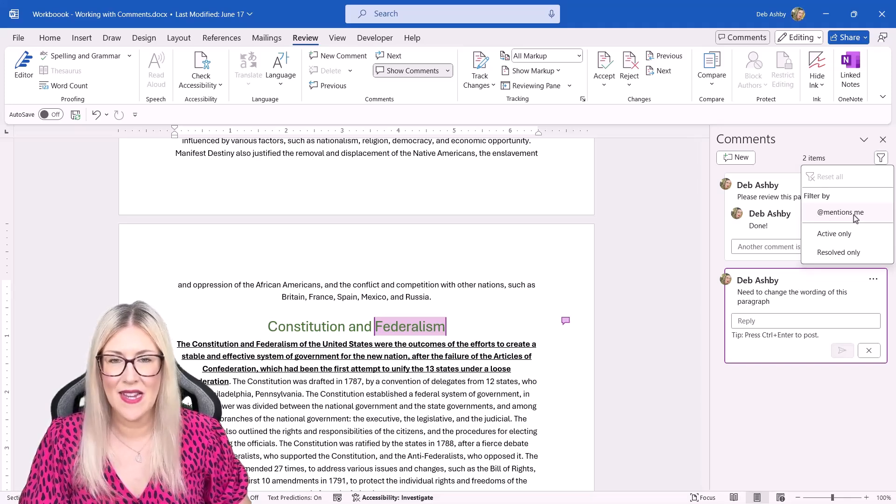
pyautogui.click(751, 326)
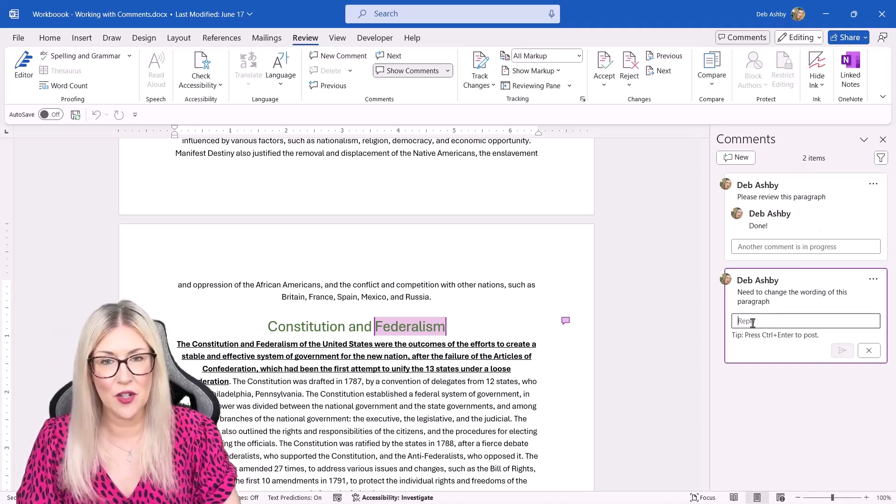
pyautogui.write('@')
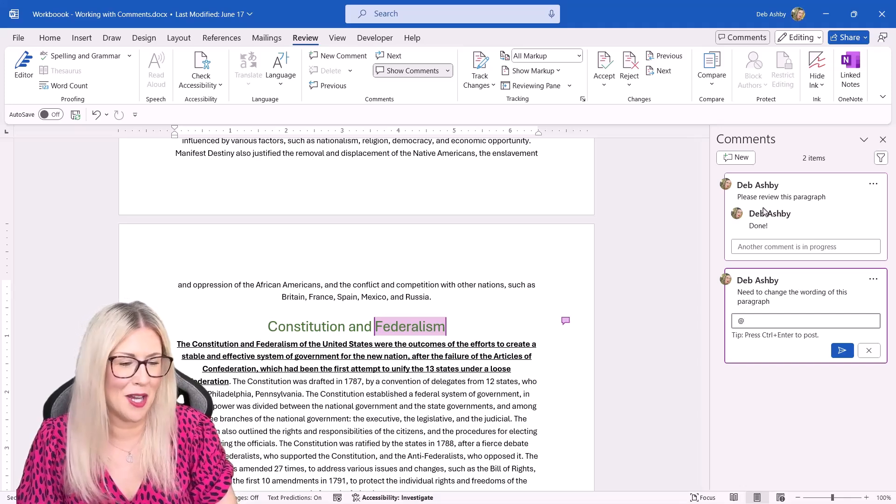
pyautogui.press('BackSpace')
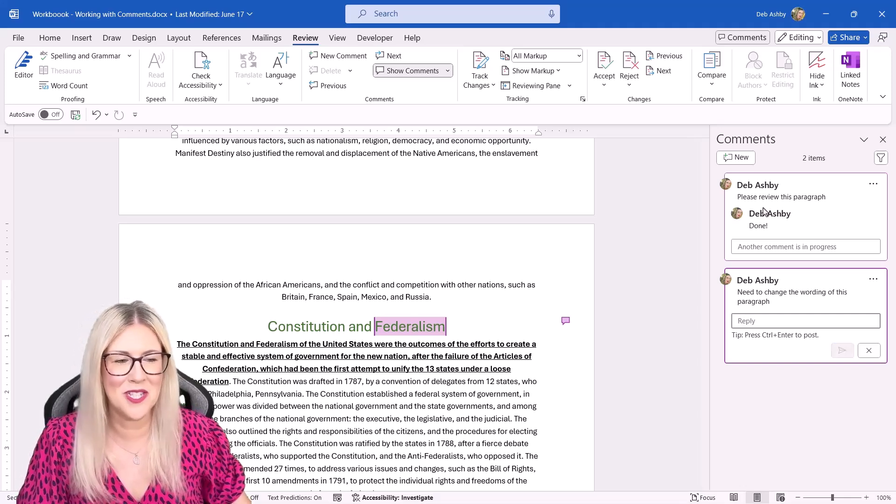
# Check the comment filter options, close the comment list, and resolve the comment thread on the "Constitution and Federalism" heading.
pyautogui.click(880, 158)
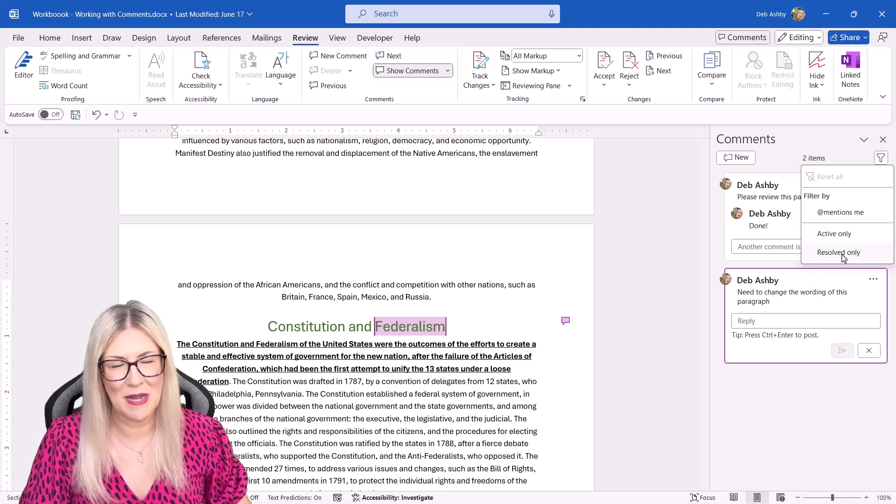
pyautogui.click(883, 140)
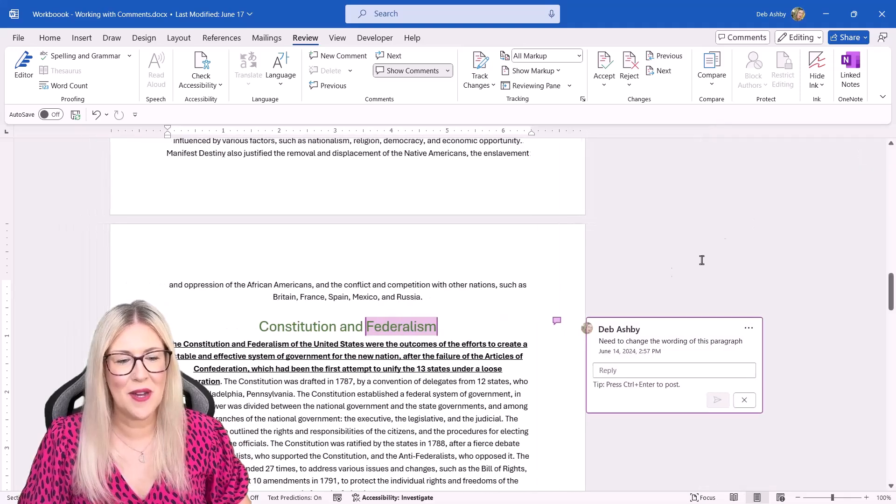
pyautogui.scroll(-2, 759, 276)
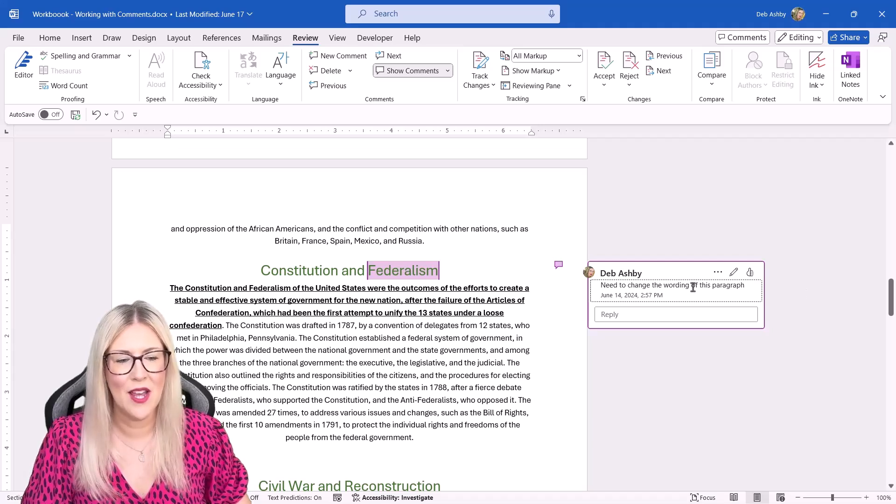
pyautogui.click(718, 273)
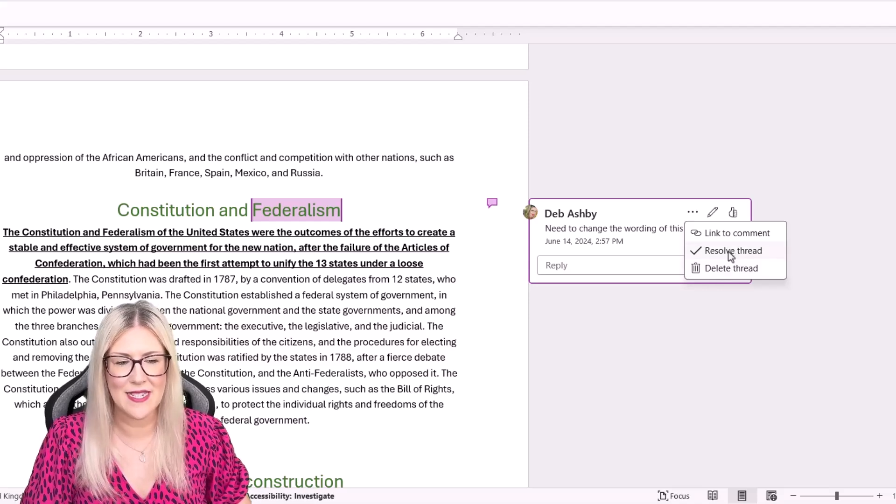
pyautogui.click(731, 252)
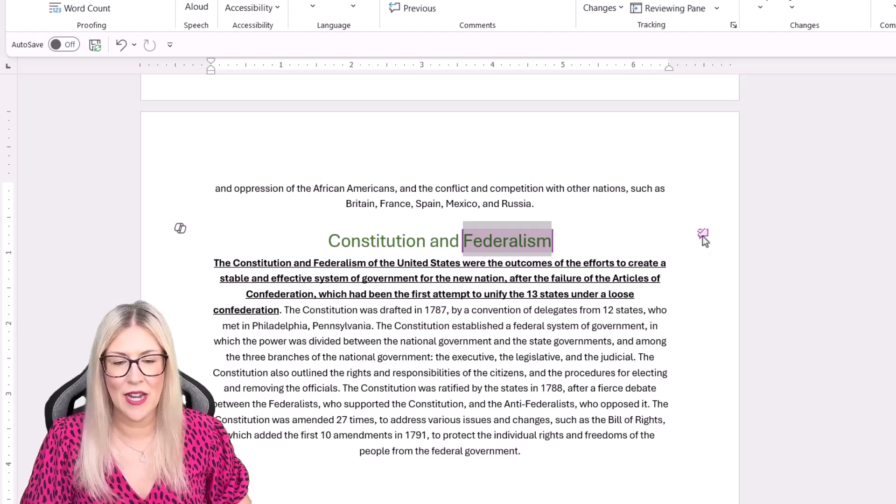
# Open the resolved comment on "Federalism", filter the comment list to Resolved only, and close the list.
pyautogui.click(704, 236)
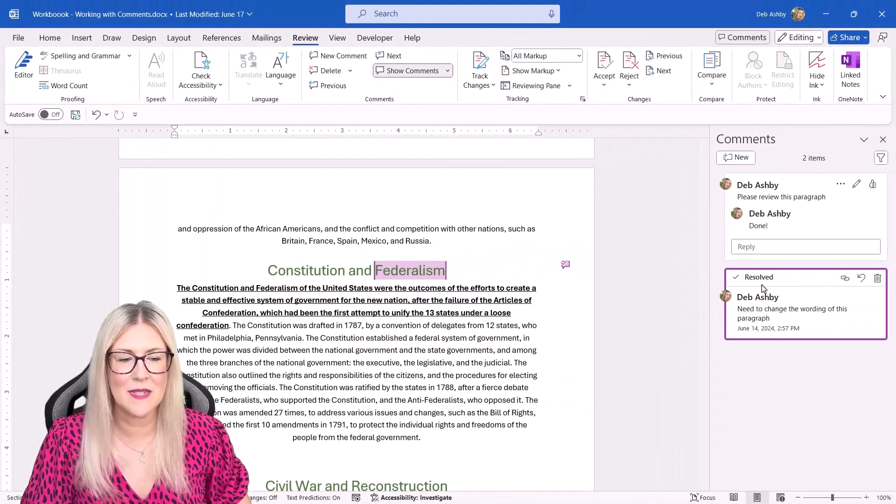
pyautogui.click(881, 158)
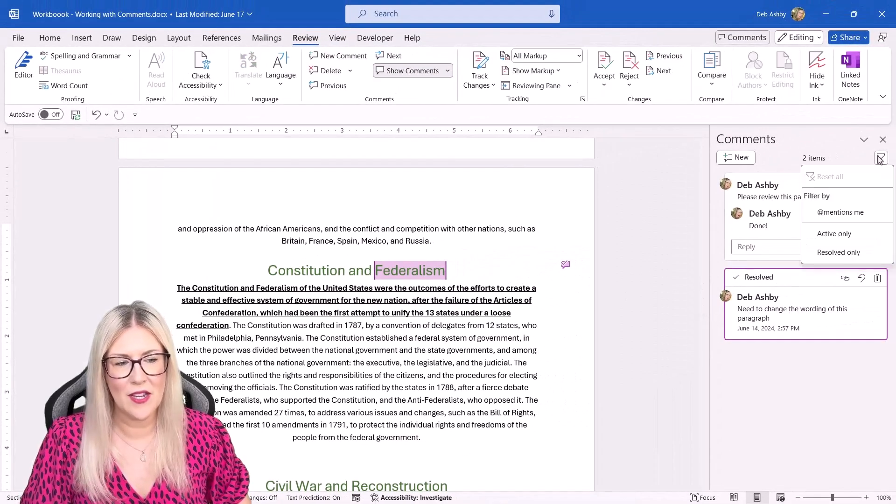
pyautogui.click(835, 253)
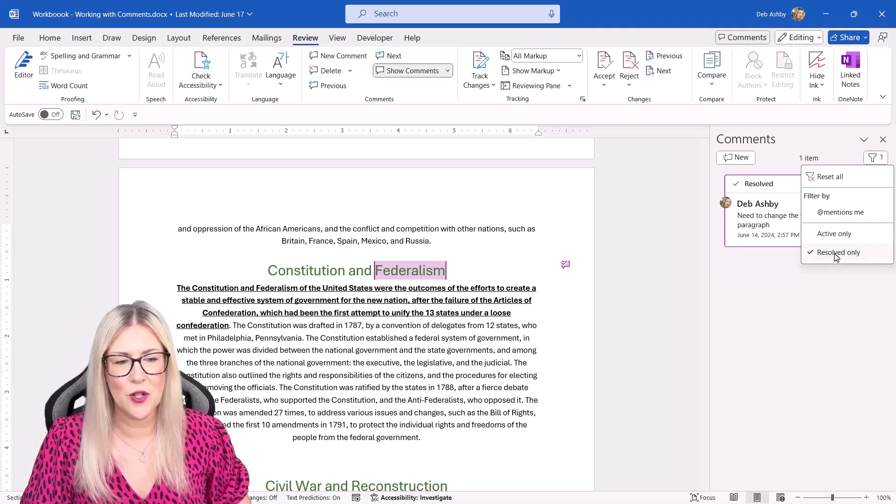
pyautogui.click(793, 334)
pyautogui.click(882, 140)
# Like the "Please review this paragraph" comment on the "Revolutionary War and Independence" heading, and open its text for editing and save it unchanged.
pyautogui.scroll(-12, 599, 290)
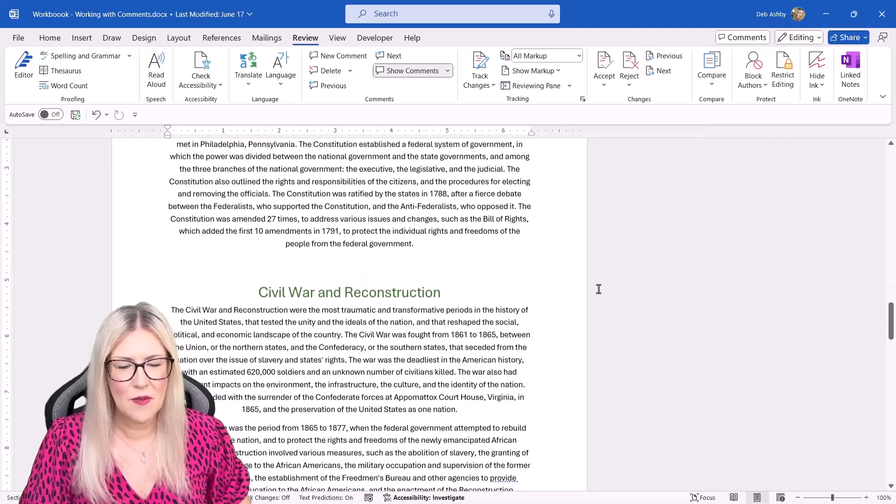
pyautogui.scroll(-5, 599, 289)
pyautogui.scroll(20, 599, 289)
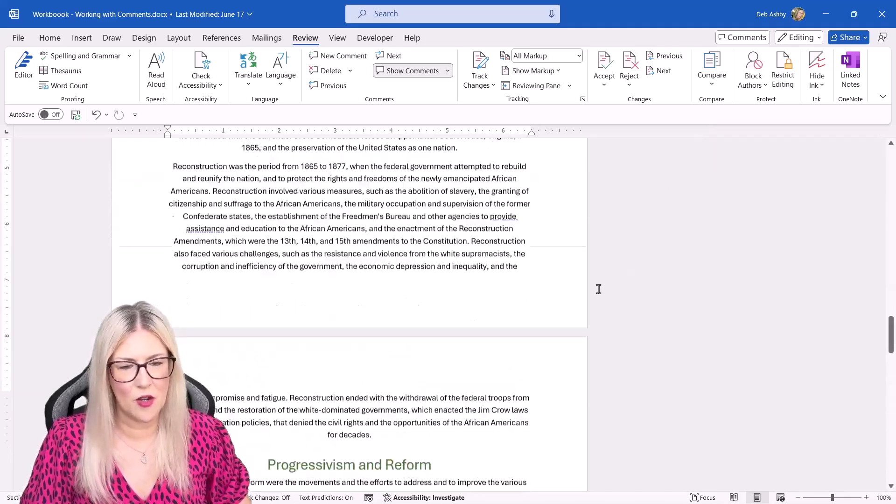
pyautogui.scroll(10, 599, 289)
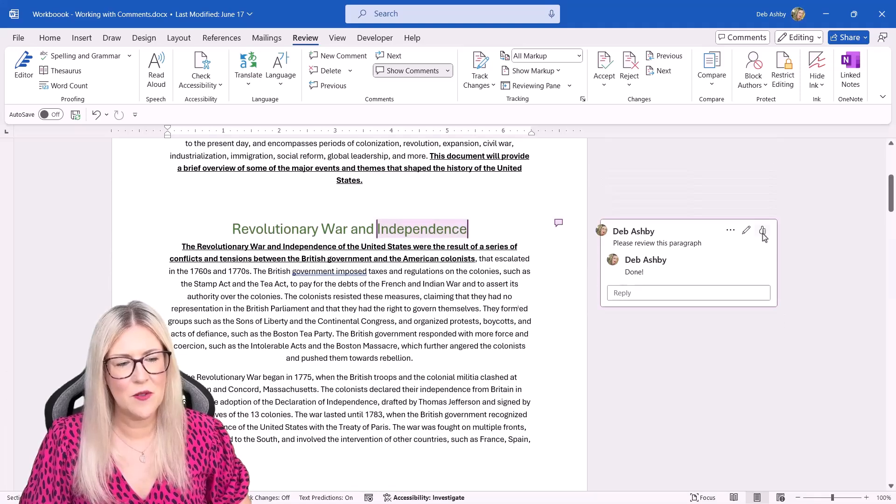
pyautogui.click(762, 232)
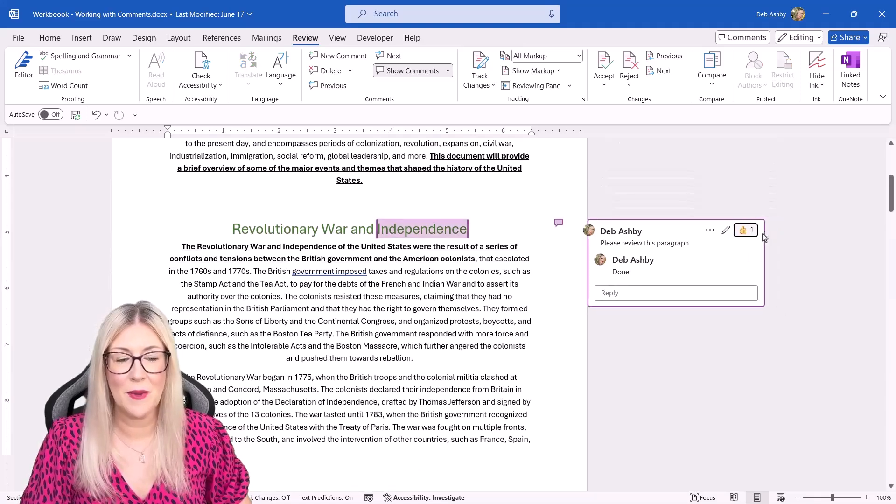
pyautogui.moveTo(744, 234)
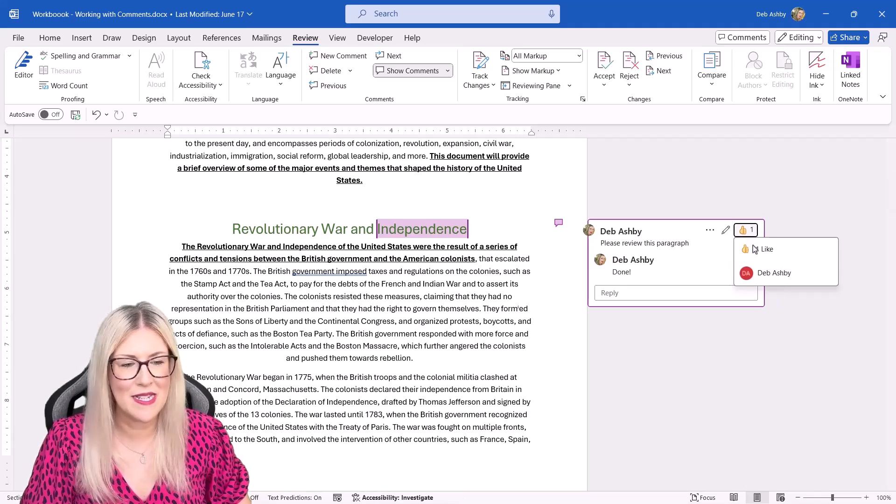
pyautogui.click(726, 231)
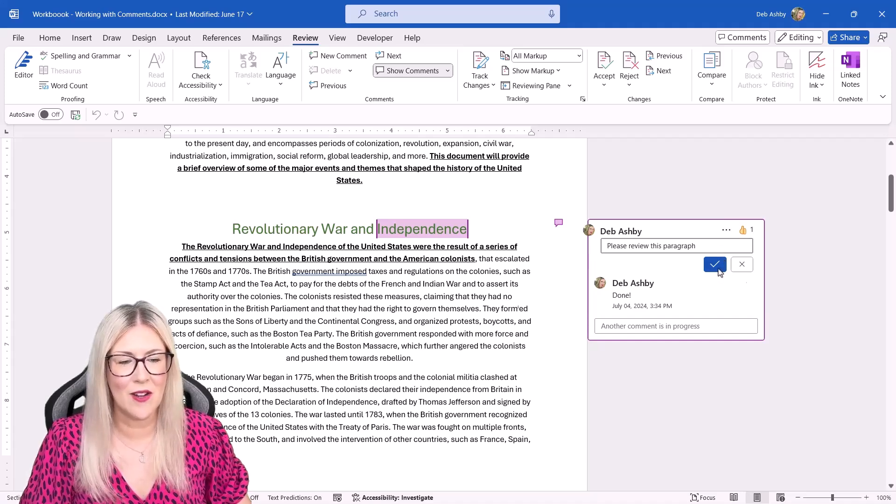
pyautogui.click(715, 265)
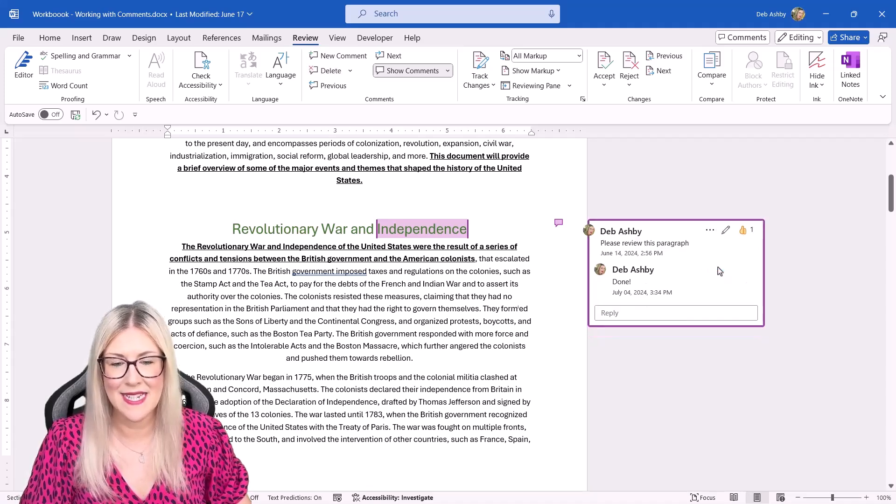
pyautogui.click(800, 241)
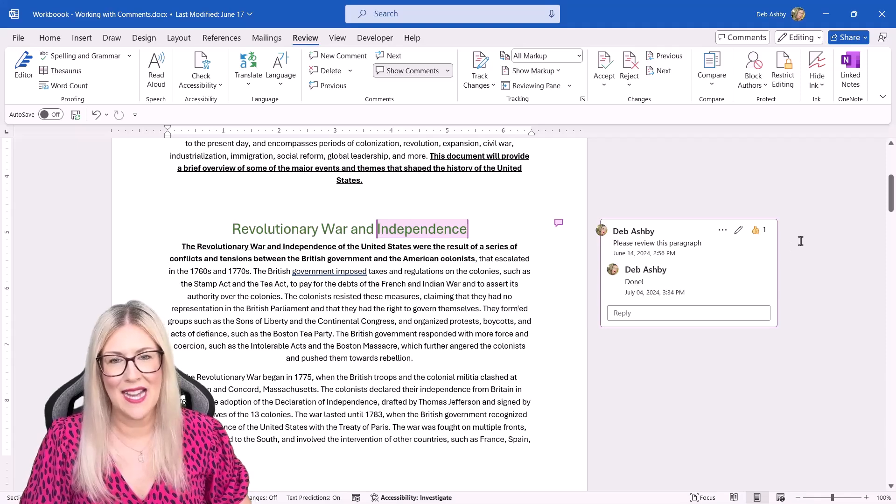
# Post the comment "Please review" on "The United States of America is a federal republic of 50 states," in the Introduction.
pyautogui.scroll(3, 465, 282)
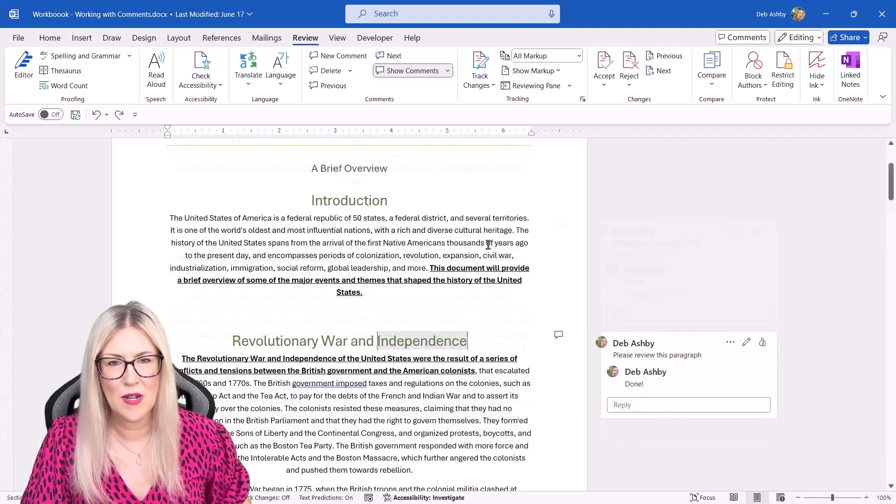
pyautogui.moveTo(169, 218); pyautogui.dragTo(385, 224)
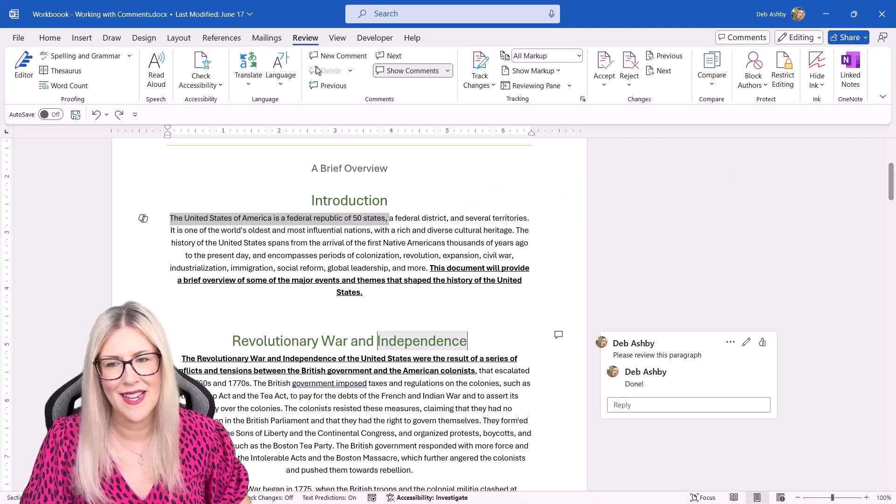
pyautogui.click(333, 56)
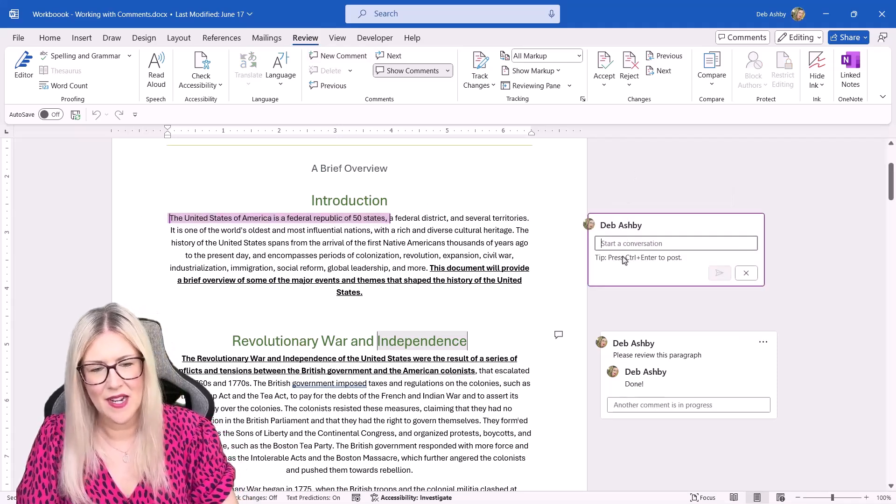
pyautogui.write('Please review')
pyautogui.hotkey('ctrl', 'Return')
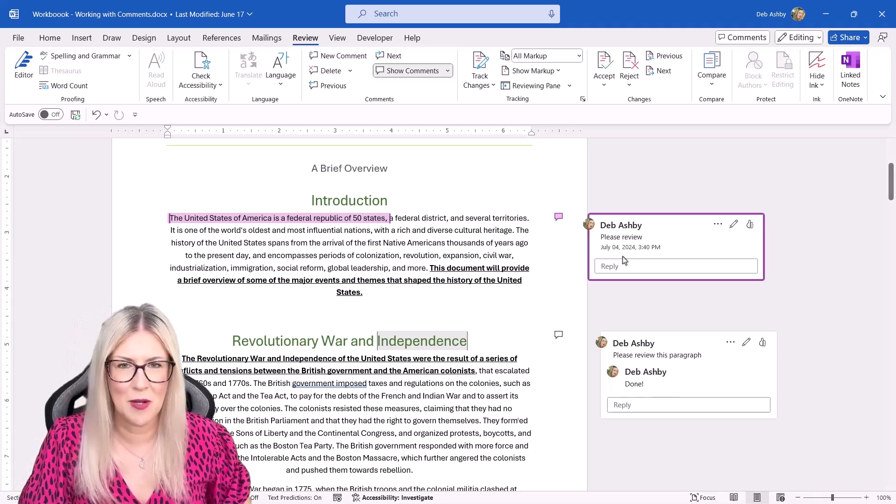
# Step forward and back between the comments in the Introduction and on the "Revolutionary War and Independence" heading.
pyautogui.click(390, 56)
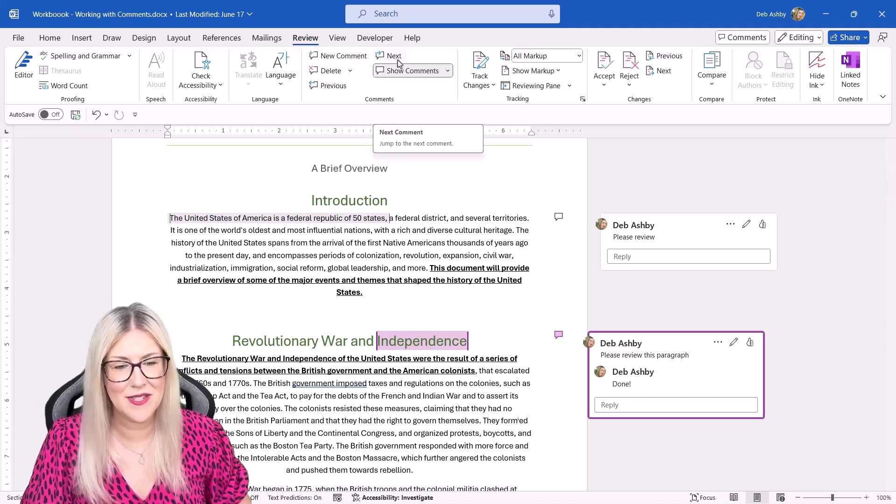
pyautogui.click(518, 210)
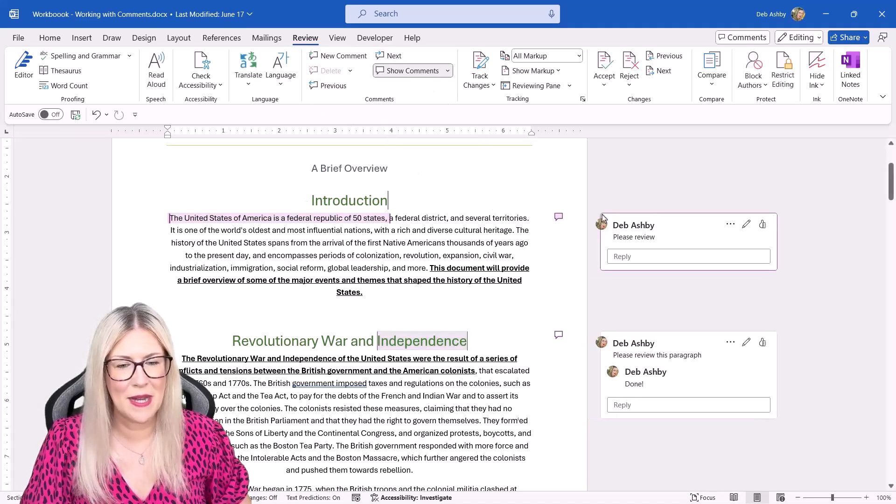
pyautogui.click(394, 56)
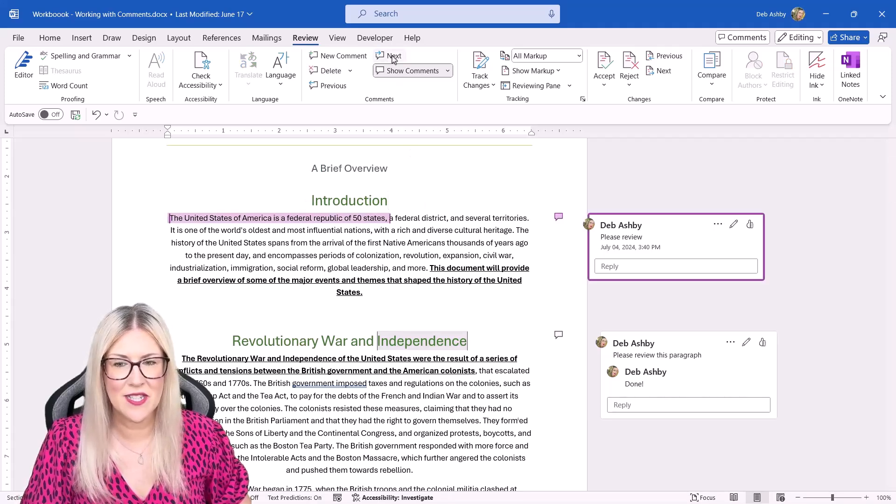
pyautogui.click(394, 56)
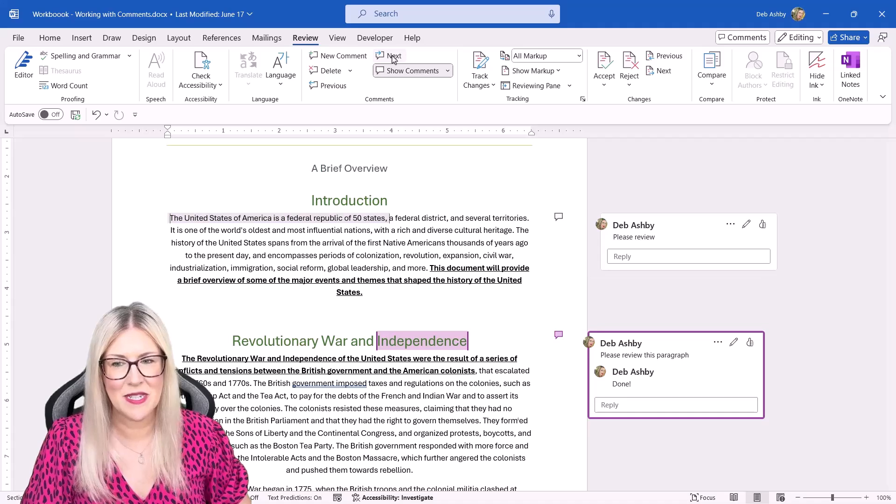
pyautogui.click(334, 87)
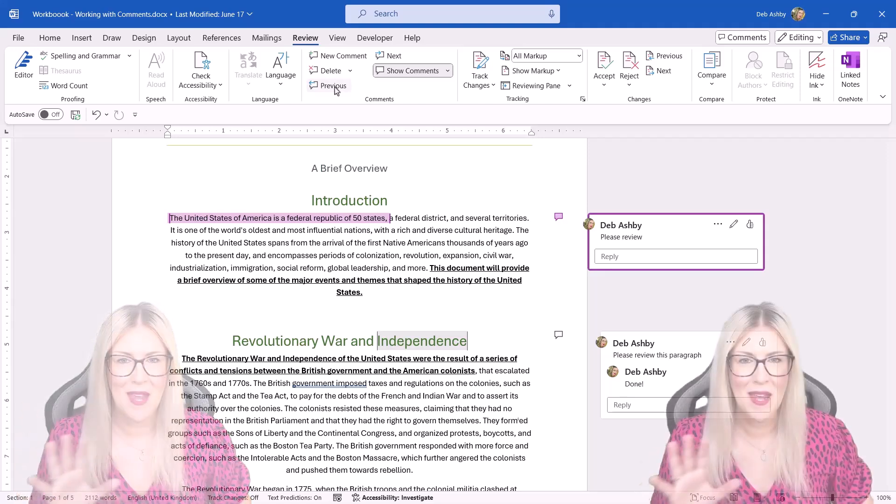
pyautogui.click(474, 219)
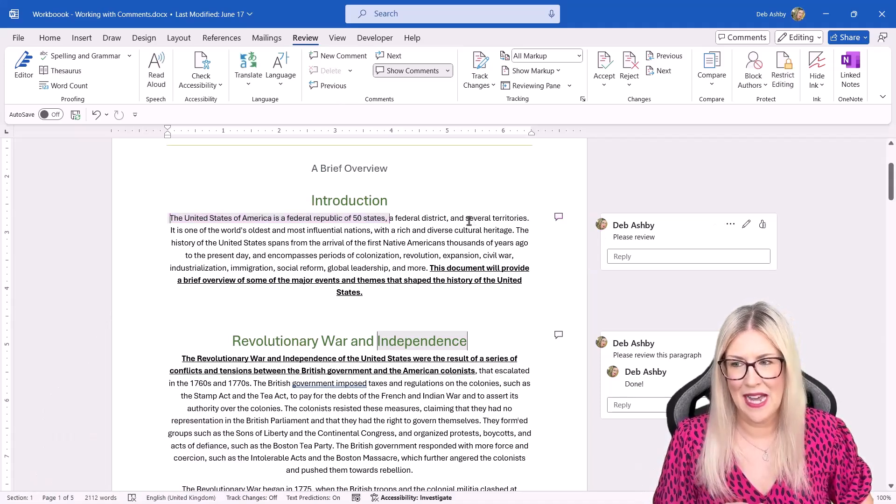
# Open the print settings for the document and select the Print Markup option.
pyautogui.hotkey('ctrl', 'p')
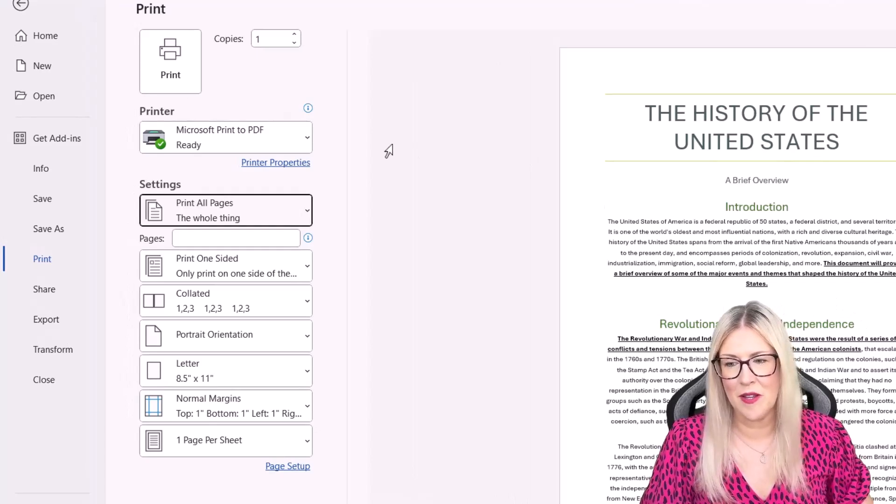
pyautogui.click(303, 215)
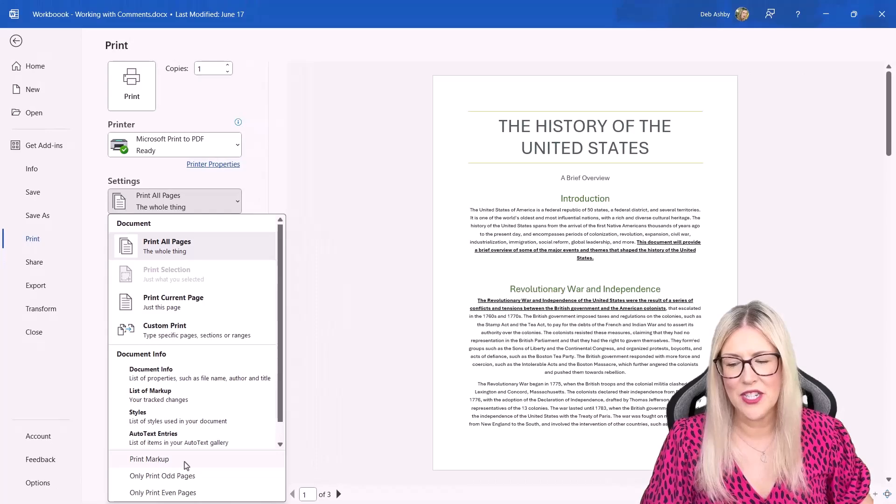
pyautogui.click(184, 462)
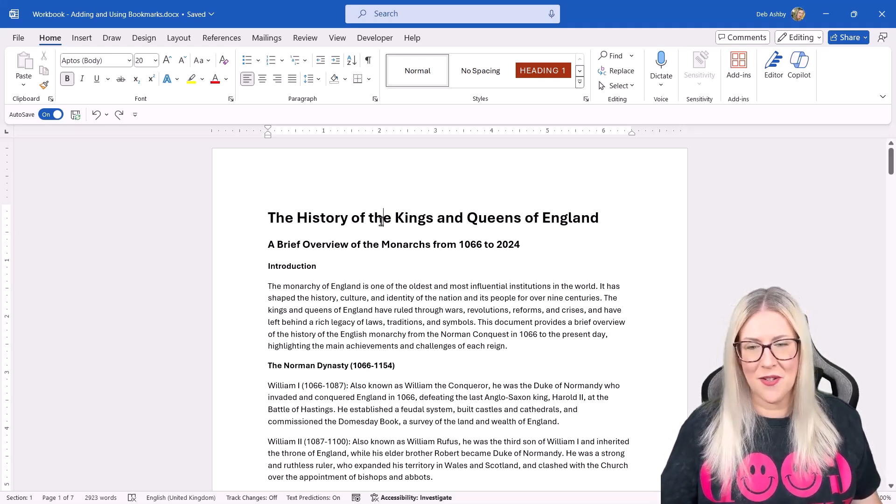
# In The History of the Kings and Queens of England document, examine the formatting of the title and "Introduction" heading and the available styles.
pyautogui.click(382, 219)
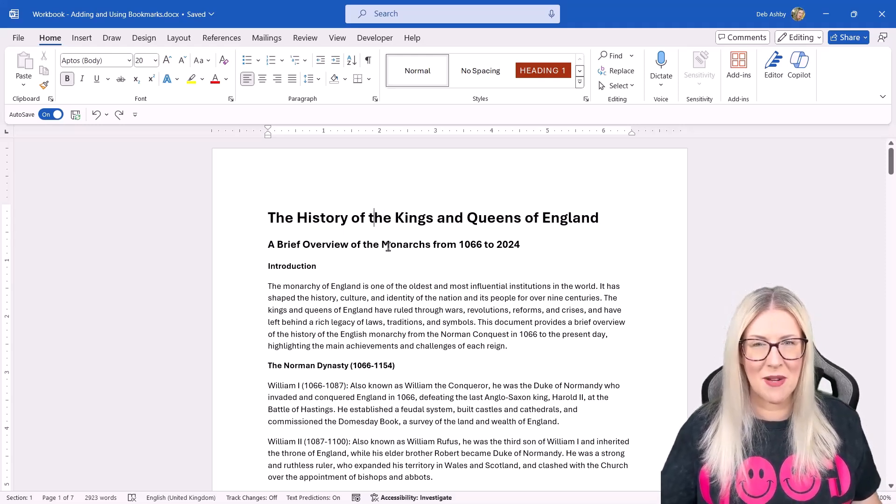
pyautogui.click(241, 225)
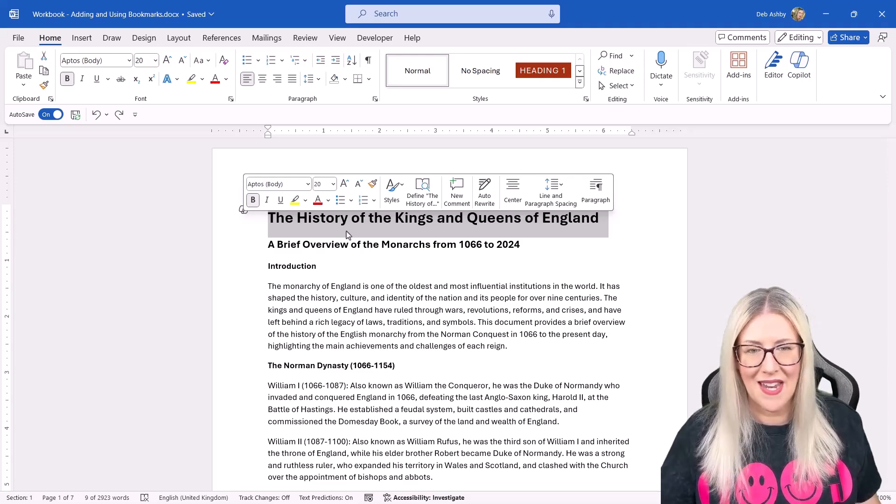
pyautogui.click(457, 288)
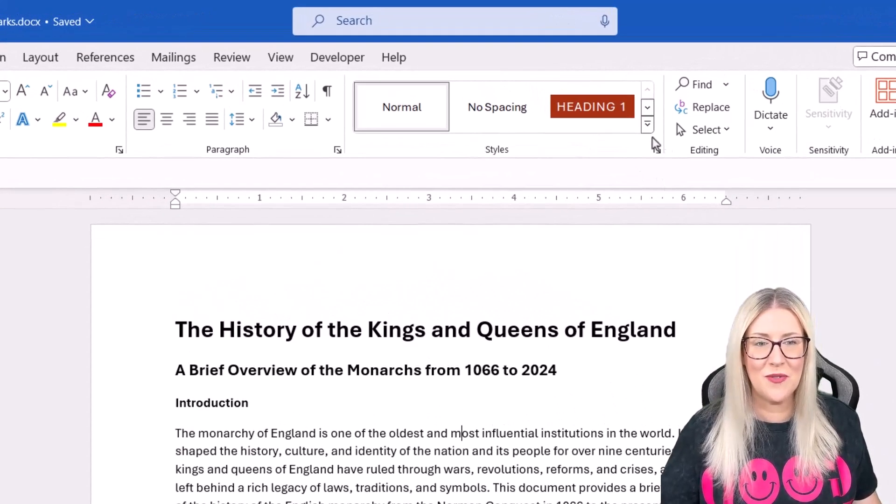
pyautogui.click(598, 93)
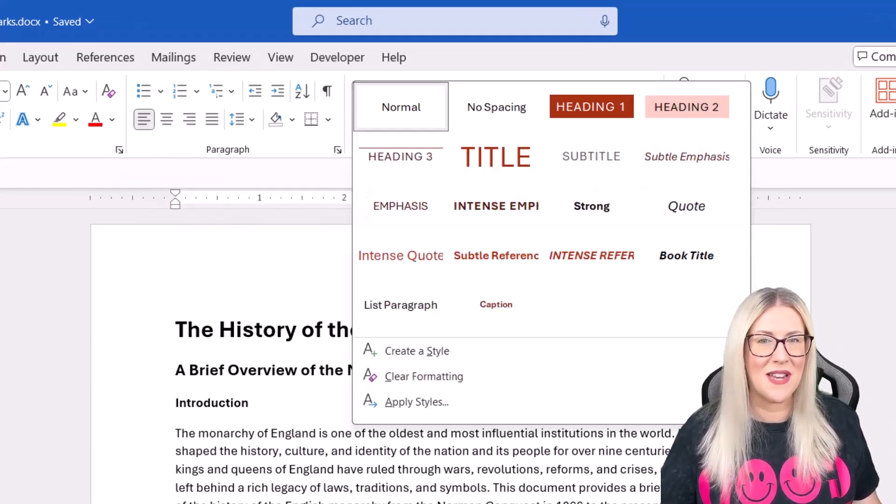
pyautogui.press('Escape')
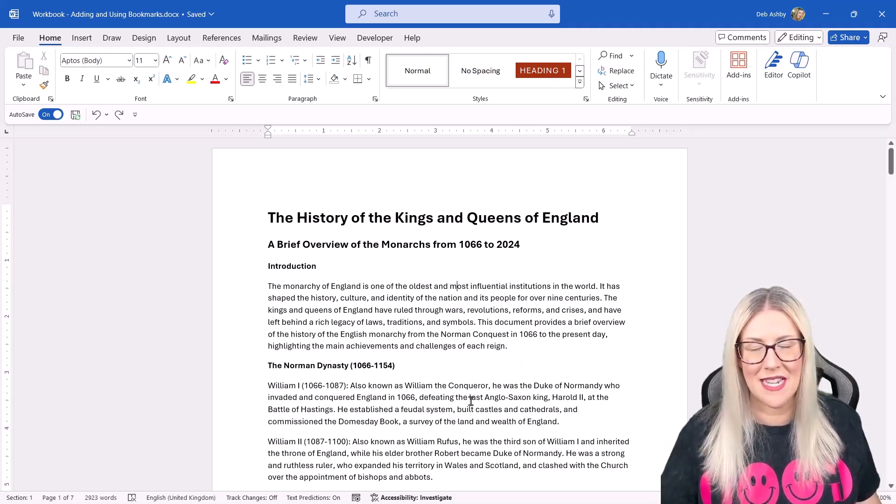
pyautogui.click(398, 274)
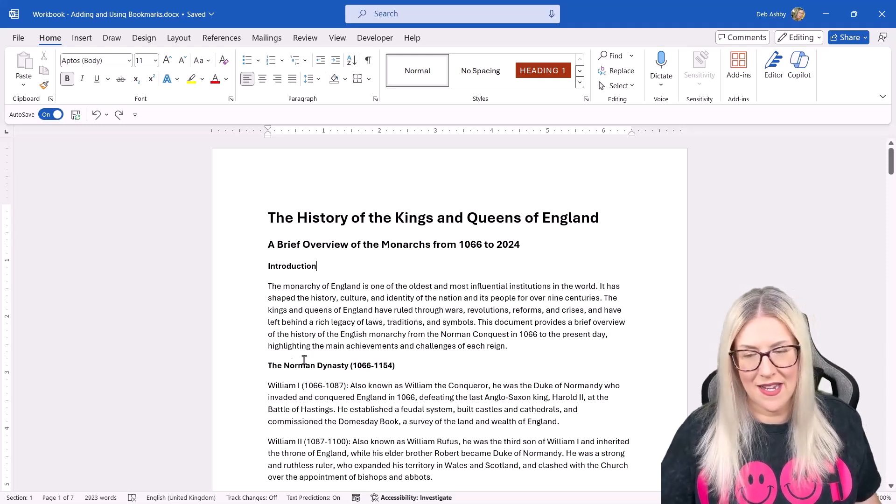
# Add a bookmark named "intro" to the "Introduction" heading.
pyautogui.click(245, 277)
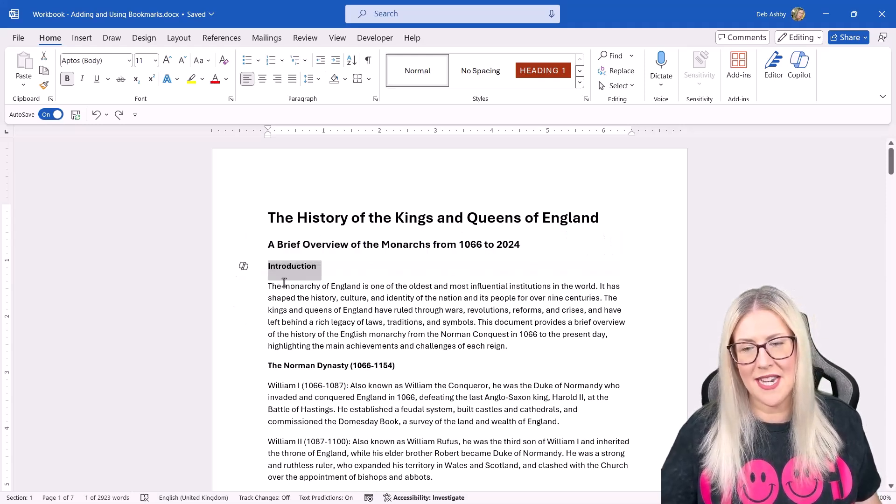
pyautogui.click(86, 37)
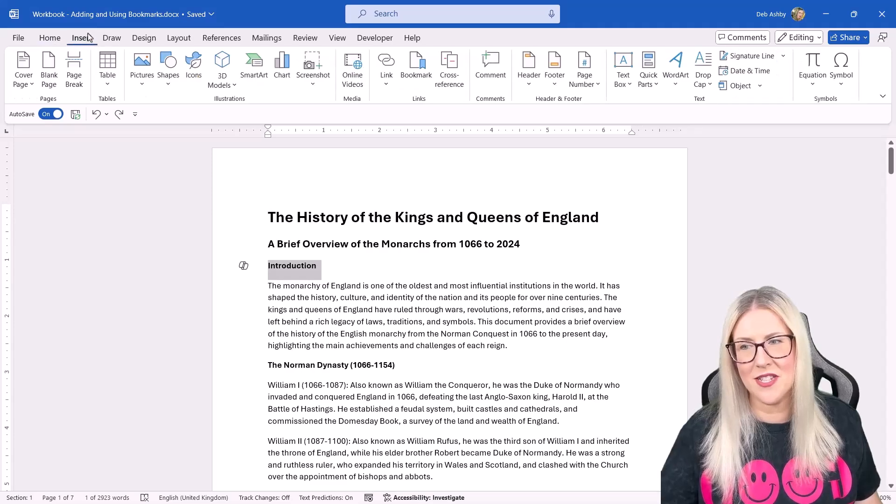
pyautogui.click(418, 80)
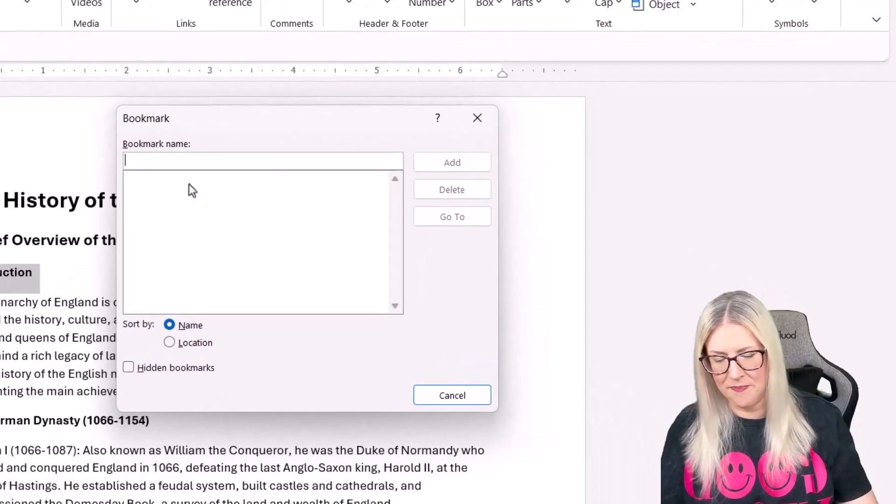
pyautogui.write('intro')
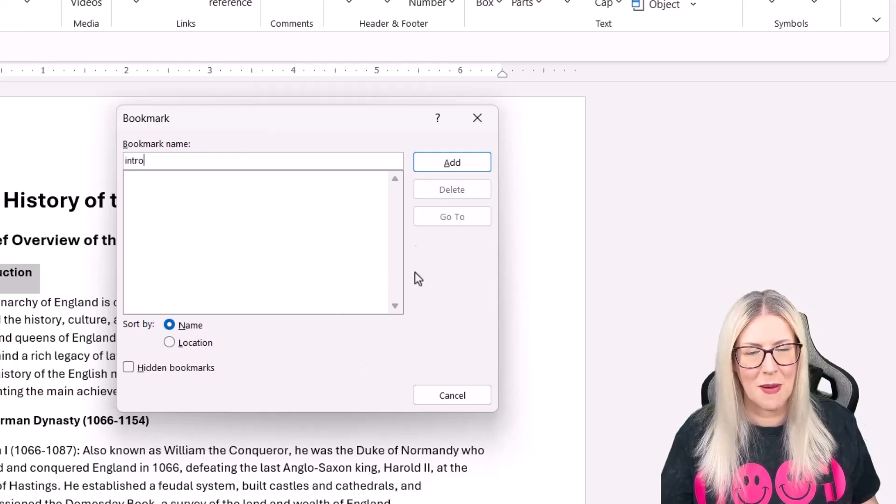
pyautogui.click(443, 170)
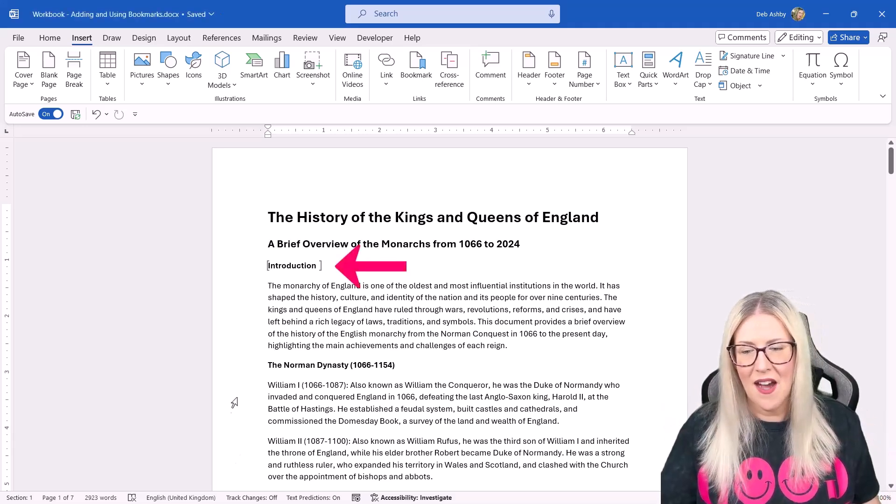
# Add a bookmark named "norman" to the "The Norman Dynasty (1066-1154)" heading.
pyautogui.click(241, 374)
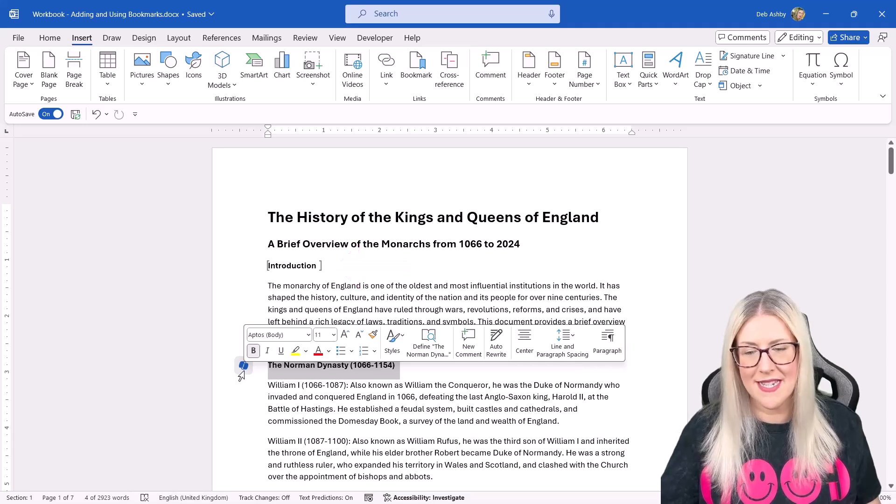
pyautogui.click(417, 70)
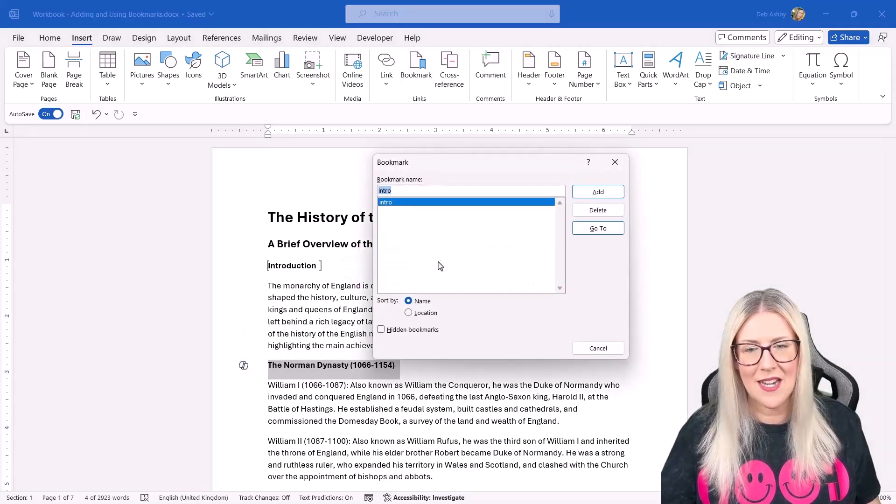
pyautogui.write('norman')
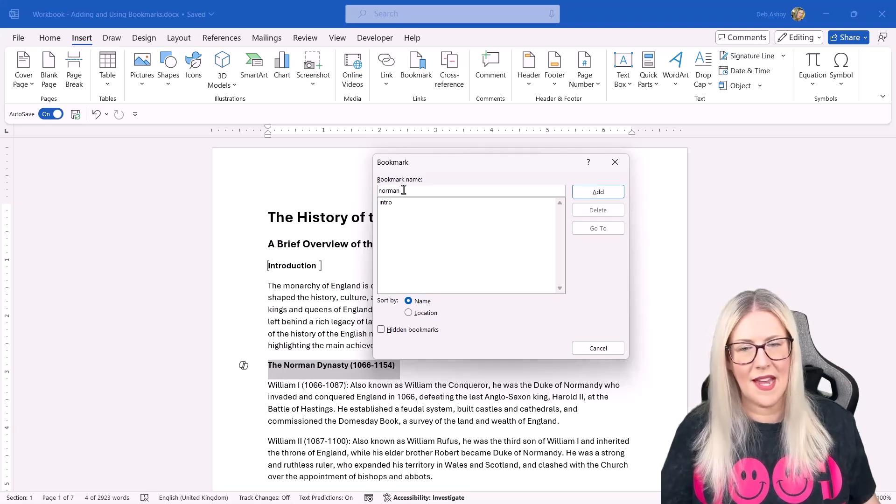
pyautogui.click(598, 192)
pyautogui.click(414, 334)
# Add a bookmark named "old_sarum" to the Old Sarum picture above the Figure 1 caption.
pyautogui.scroll(-3, 413, 334)
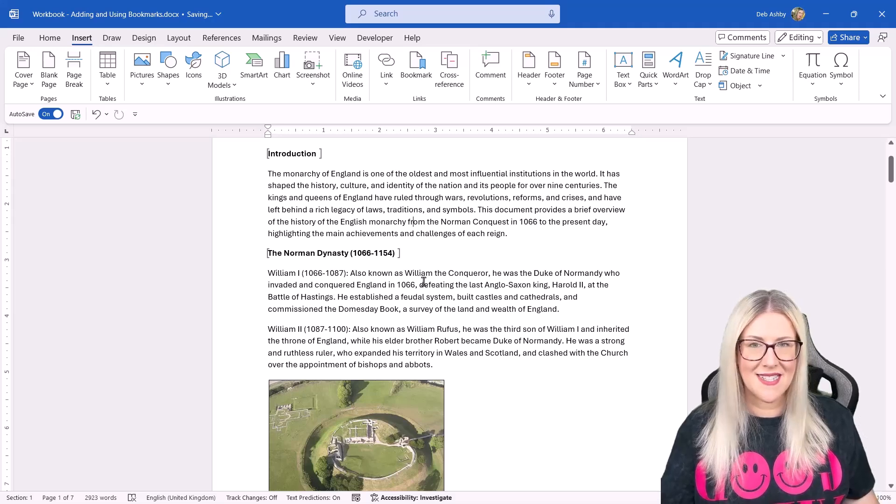
pyautogui.scroll(2, 423, 281)
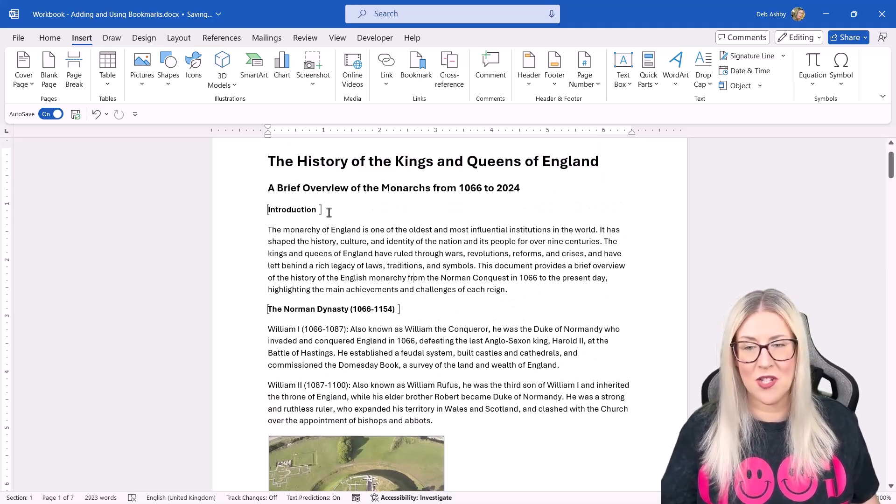
pyautogui.scroll(-10, 455, 301)
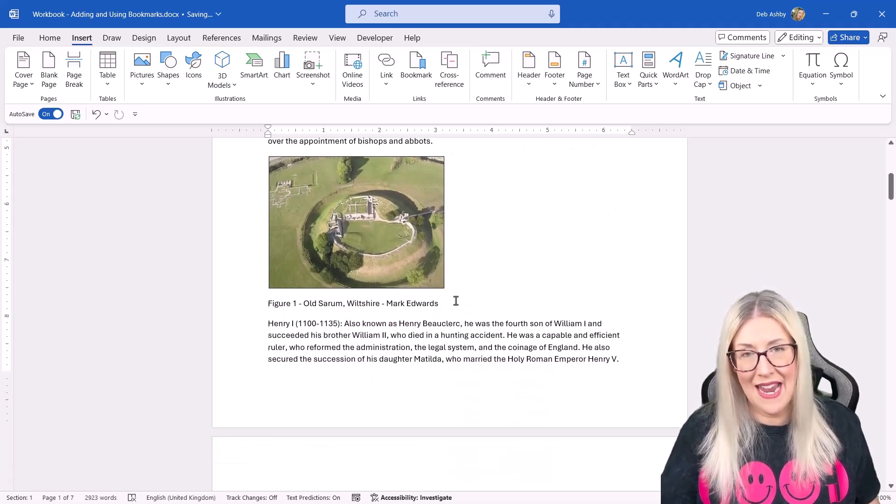
pyautogui.scroll(3, 455, 302)
pyautogui.click(345, 204)
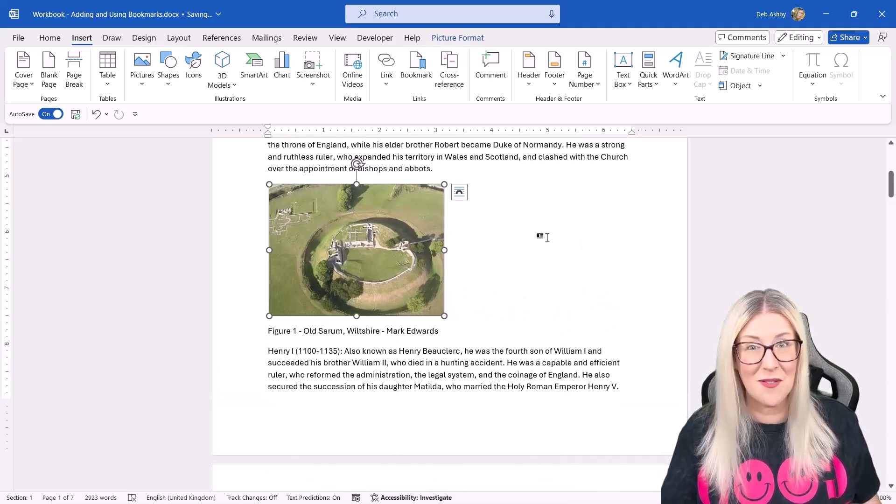
pyautogui.click(417, 65)
pyautogui.moveTo(438, 160); pyautogui.dragTo(546, 153)
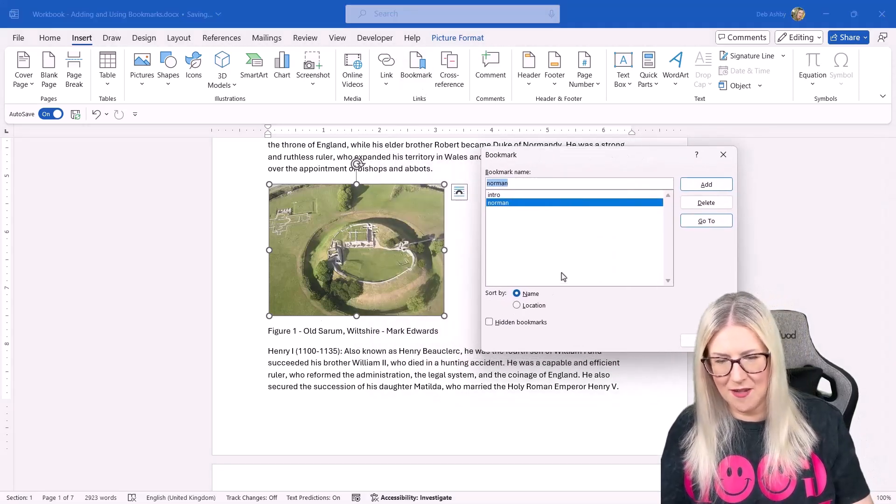
pyautogui.write('old_saru')
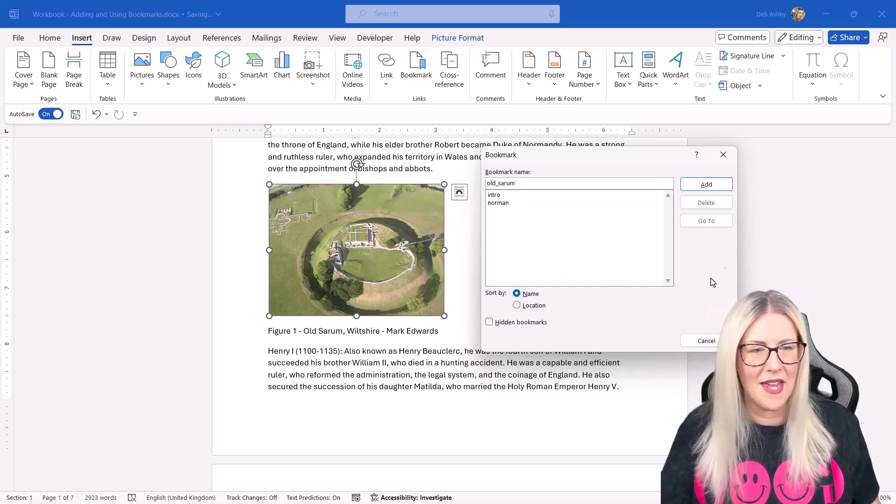
pyautogui.click(699, 187)
pyautogui.click(553, 240)
# Insert the line "Introduction" below the "A Brief Overview of the Monarchs from 1066 to 2024" subtitle, formatted at 11 pt without bold.
pyautogui.scroll(3, 580, 242)
pyautogui.scroll(5, 580, 241)
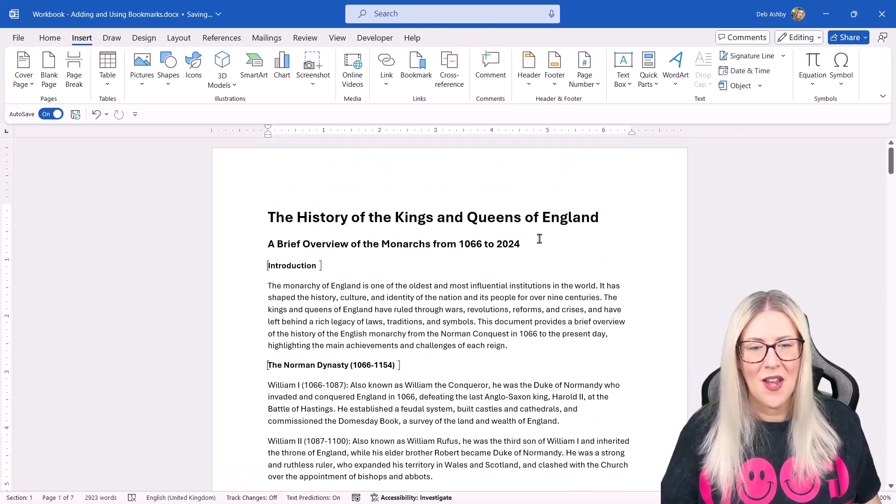
pyautogui.click(557, 247)
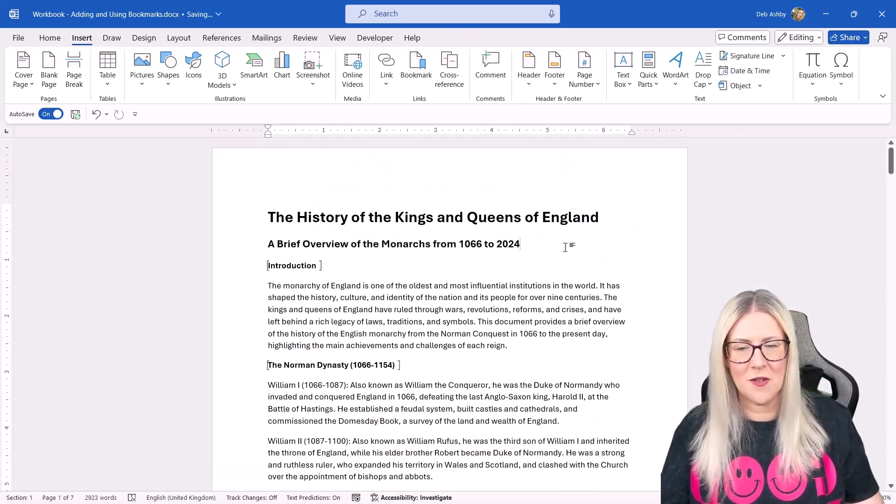
pyautogui.press('Return')
pyautogui.press('Return')
pyautogui.press('BackSpace')
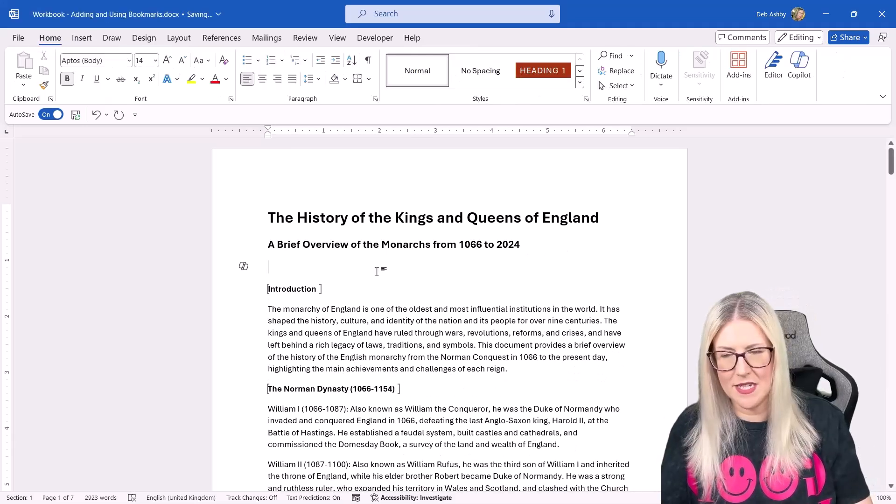
pyautogui.write('Introduction')
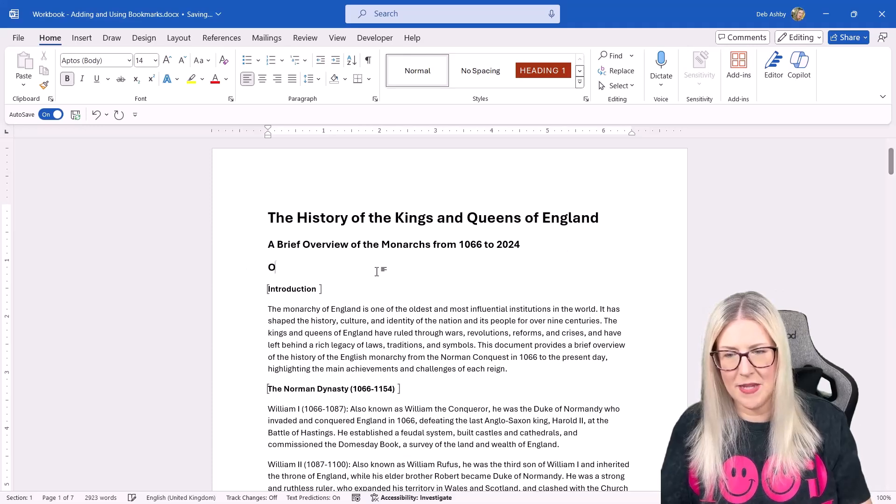
pyautogui.click(236, 271)
pyautogui.click(183, 61)
pyautogui.click(183, 61)
pyautogui.click(67, 79)
pyautogui.click(350, 268)
# Add the lines "The Norman Dynasty" and "The Old Sarum, Wiltshire" beneath the new "Introduction" line.
pyautogui.press('Return')
pyautogui.write('Th')
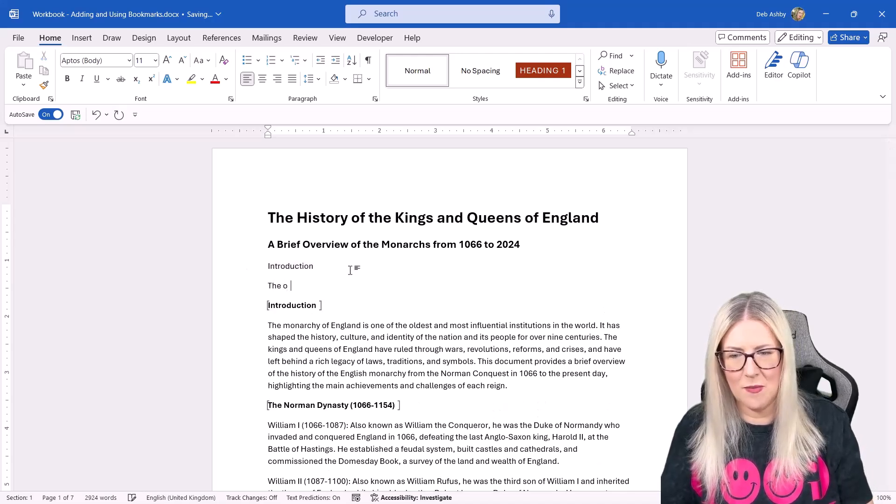
pyautogui.write('e Nor')
pyautogui.press('BackSpace')
pyautogui.write('orman Dynasty')
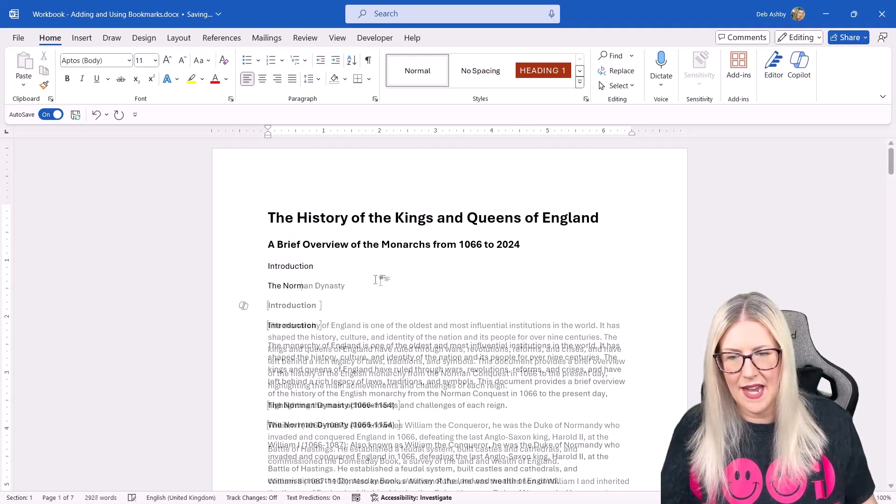
pyautogui.press('Return')
pyautogui.write('The Old Sarum,')
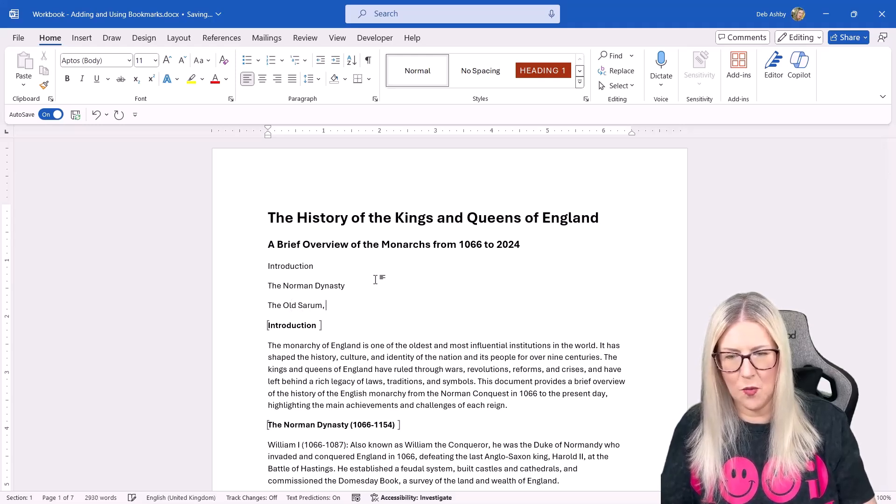
pyautogui.write(' Wiltshire')
pyautogui.press('Down')
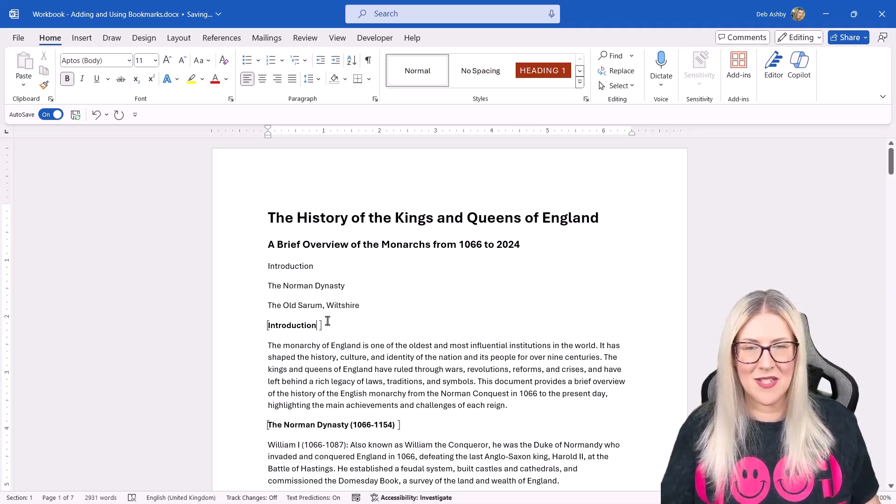
# Hyperlink the "Introduction" line under the subtitle to the "intro" bookmark in this document.
pyautogui.click(252, 269)
pyautogui.rightClick(302, 271)
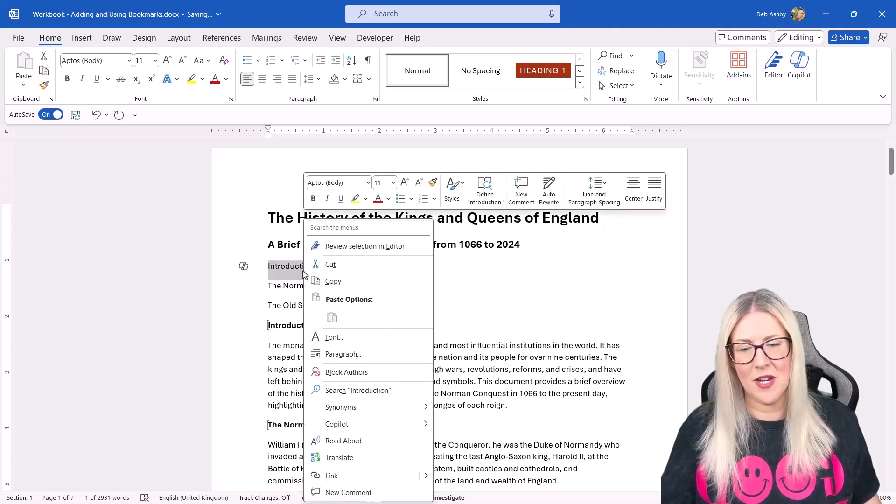
pyautogui.click(367, 478)
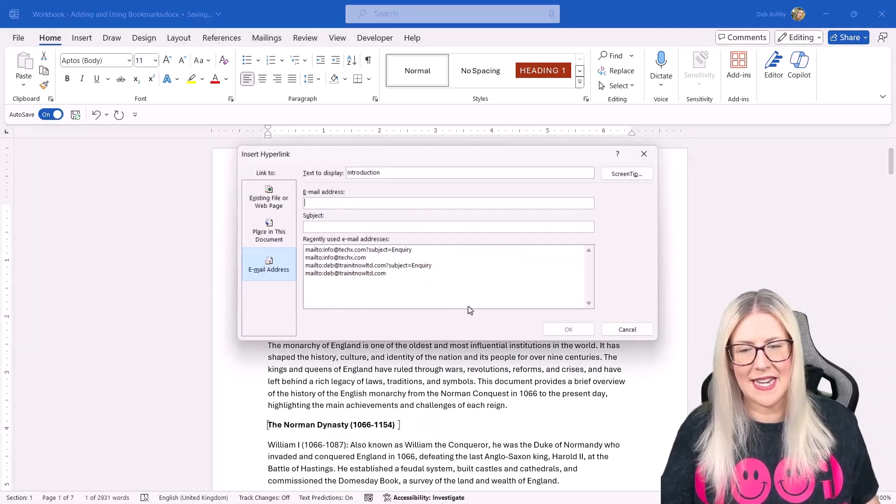
pyautogui.click(430, 209)
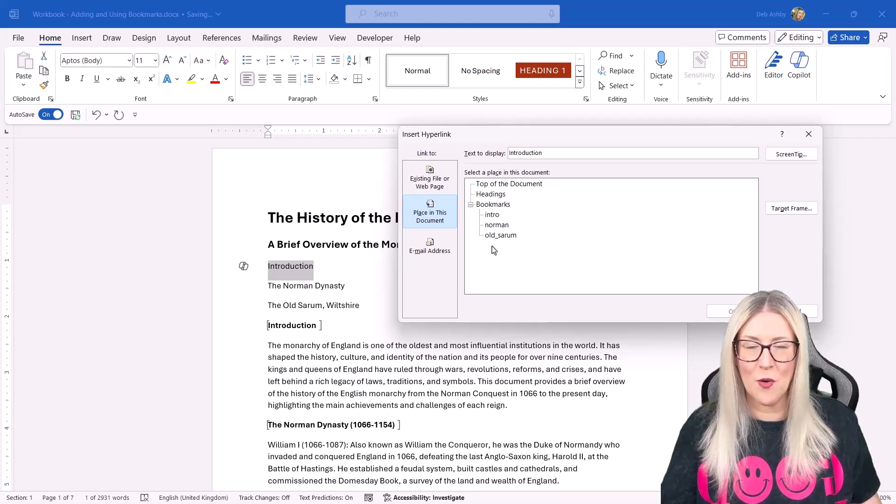
pyautogui.click(493, 216)
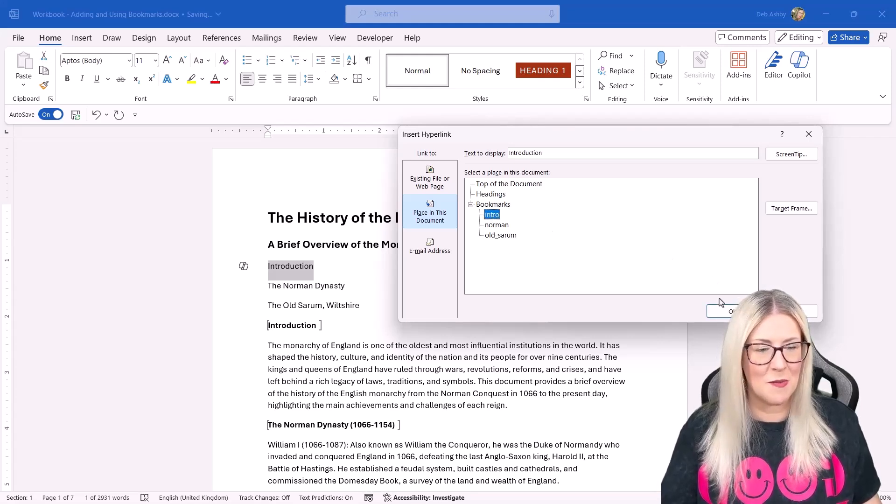
pyautogui.click(727, 312)
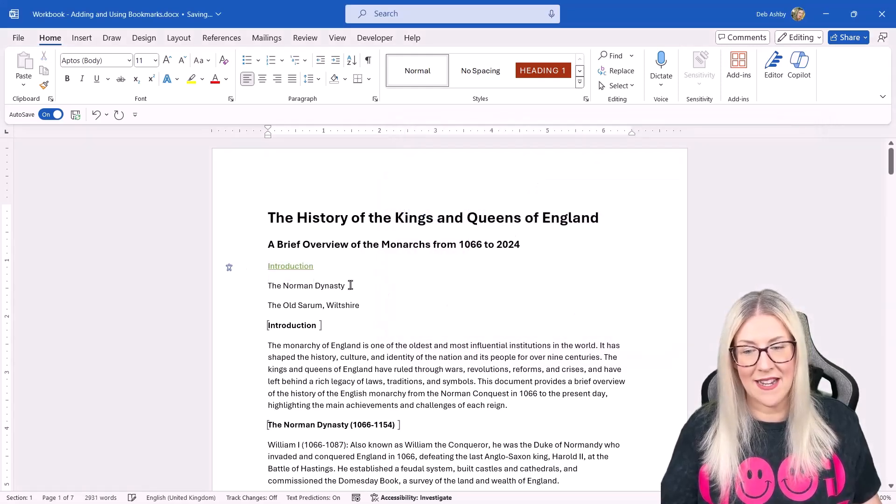
# Hyperlink the "The Norman Dynasty" line under the subtitle to the "norman" bookmark.
pyautogui.moveTo(350, 284); pyautogui.dragTo(273, 290)
pyautogui.rightClick(288, 288)
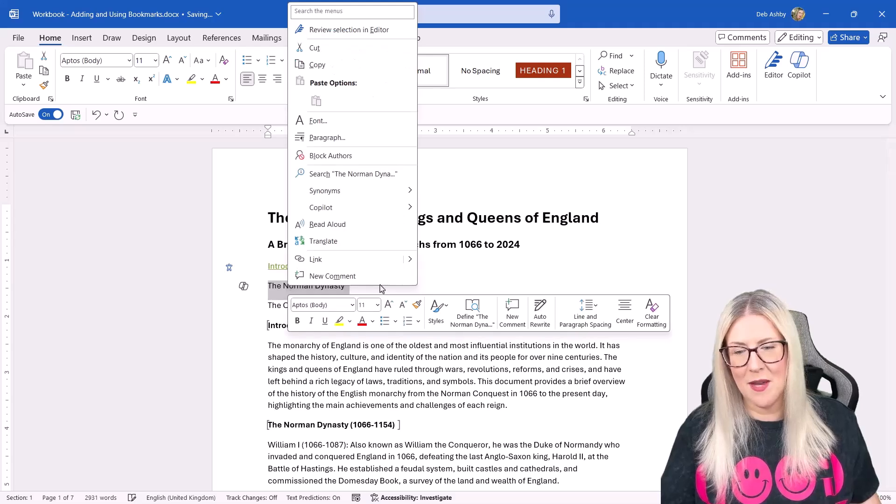
pyautogui.click(356, 263)
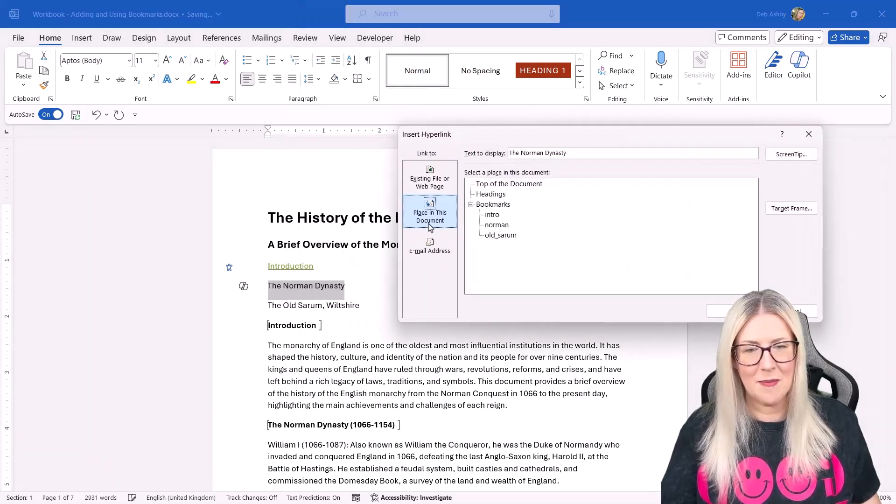
pyautogui.click(495, 225)
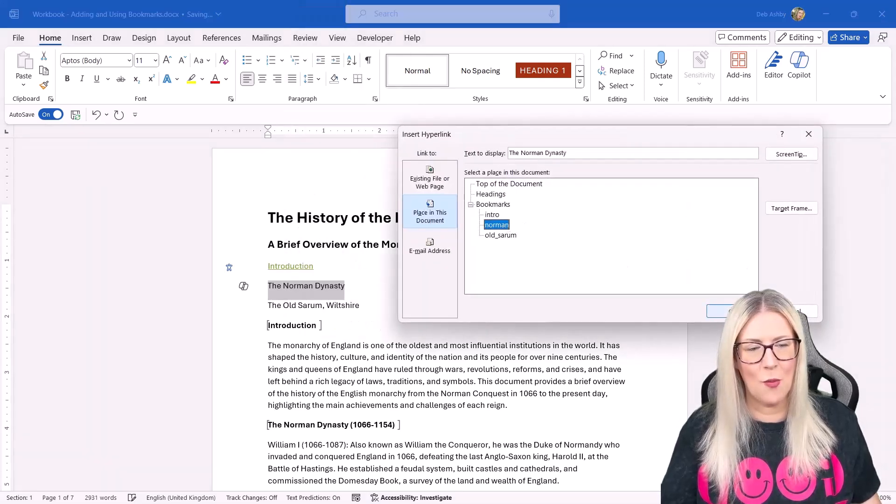
pyautogui.click(719, 310)
# Hyperlink the "The Old Sarum, Wiltshire" line to the "old_sarum" bookmark.
pyautogui.moveTo(360, 305); pyautogui.dragTo(269, 306)
pyautogui.rightClick(329, 306)
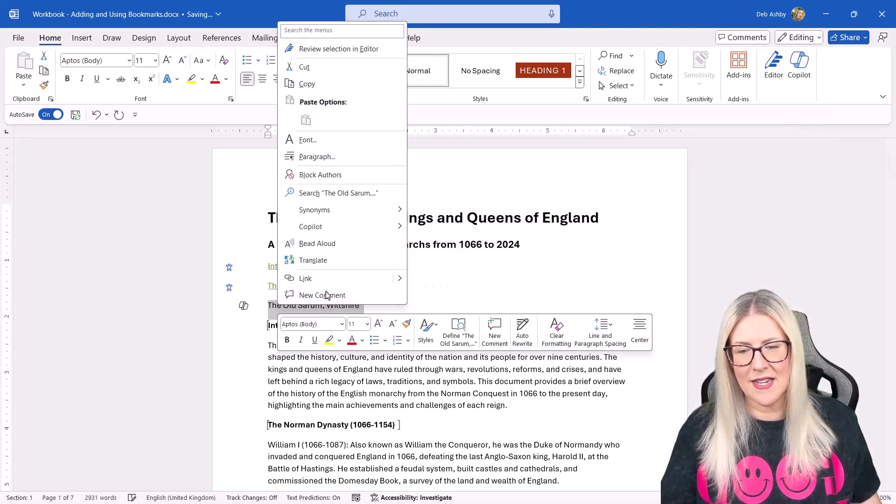
pyautogui.click(320, 279)
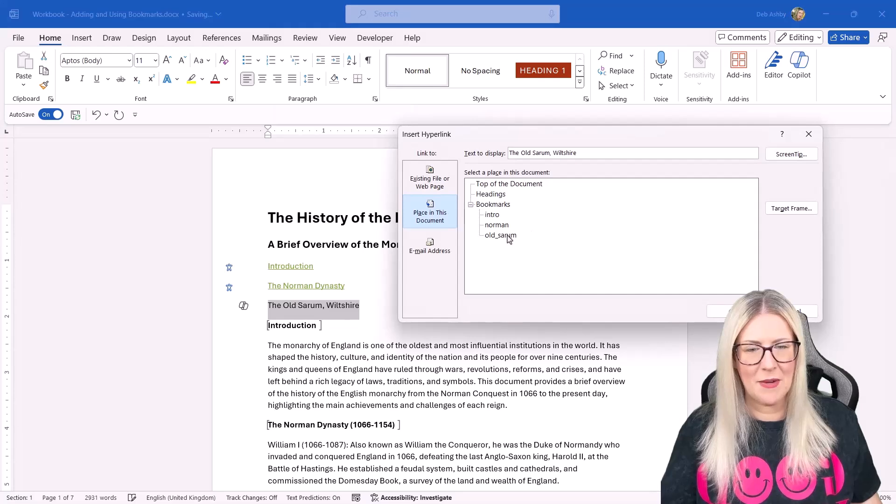
pyautogui.click(514, 236)
pyautogui.click(726, 312)
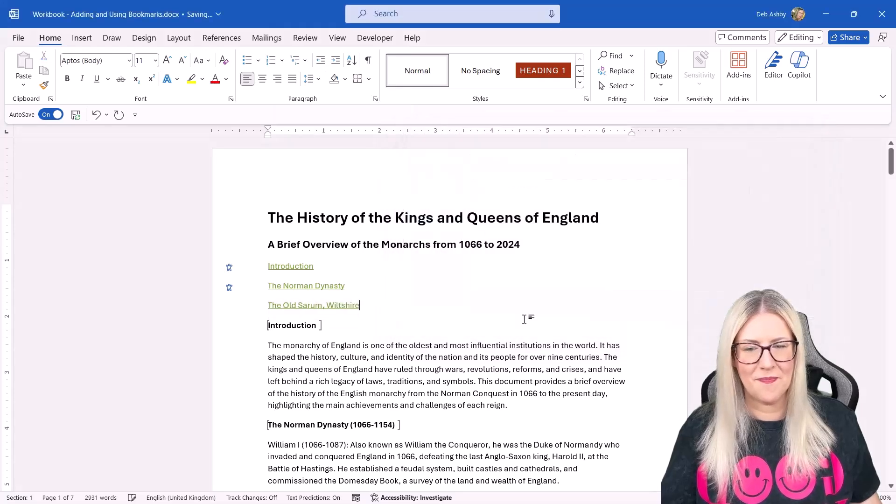
# Test the "The Norman Dynasty" and "The Old Sarum, Wiltshire" links by following each one, returning to the document's start each time.
pyautogui.keyDown('ctrl'); pyautogui.click(312, 289); pyautogui.keyUp('ctrl')
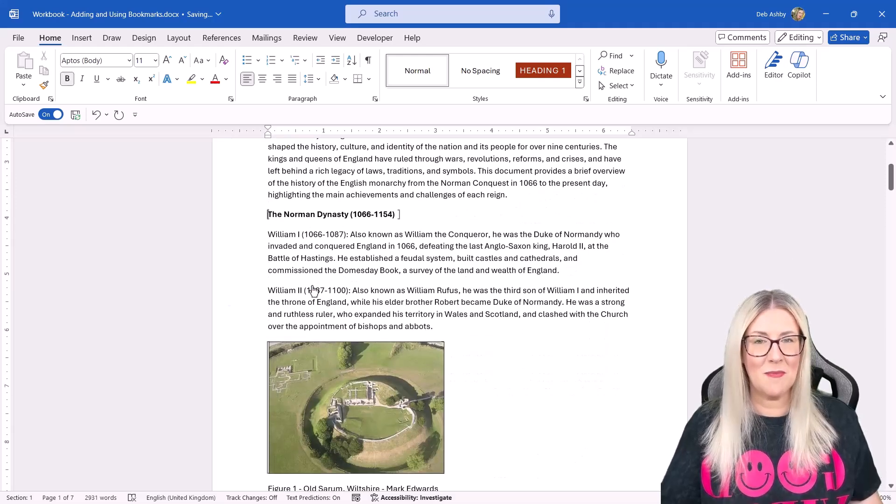
pyautogui.scroll(6, 496, 270)
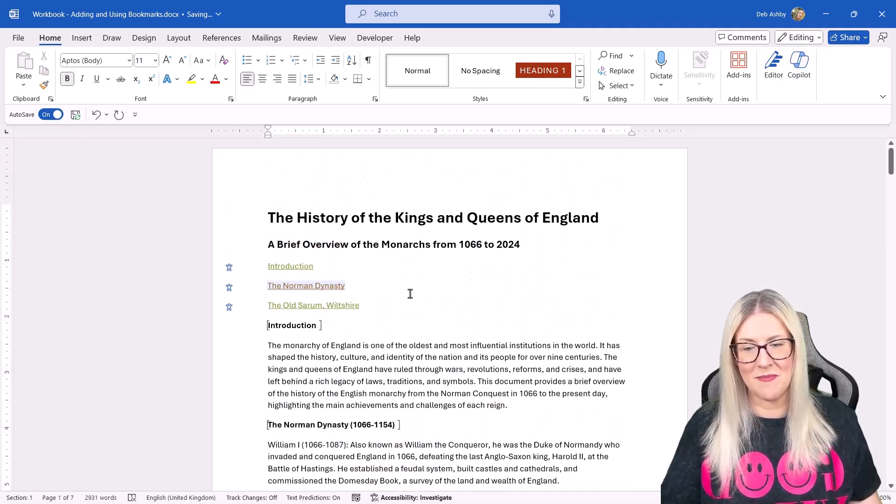
pyautogui.keyDown('ctrl'); pyautogui.click(338, 308); pyautogui.keyUp('ctrl')
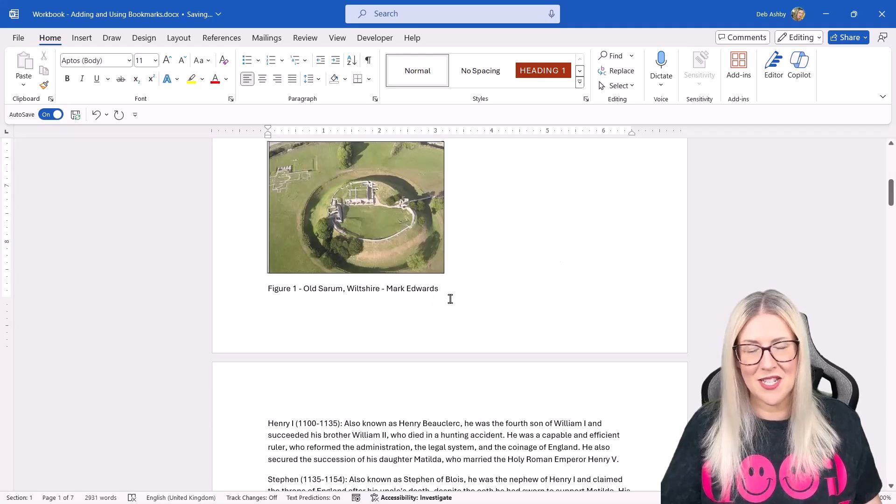
pyautogui.scroll(5, 450, 297)
pyautogui.scroll(3, 450, 298)
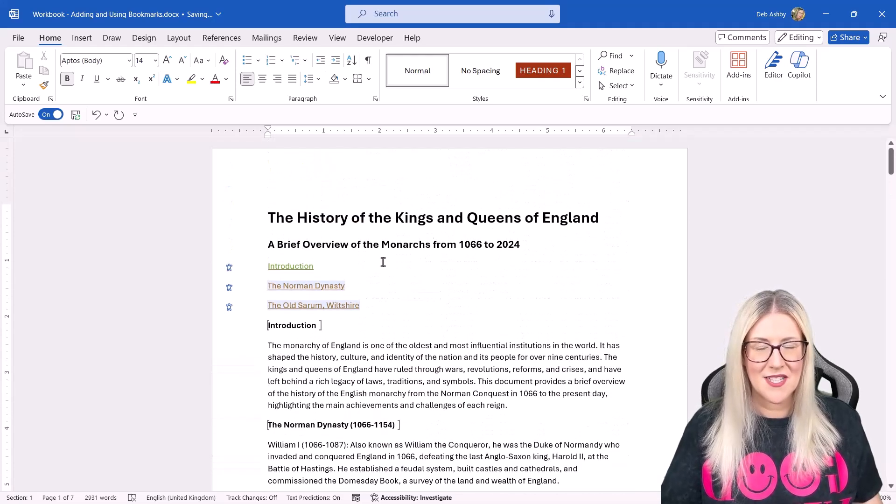